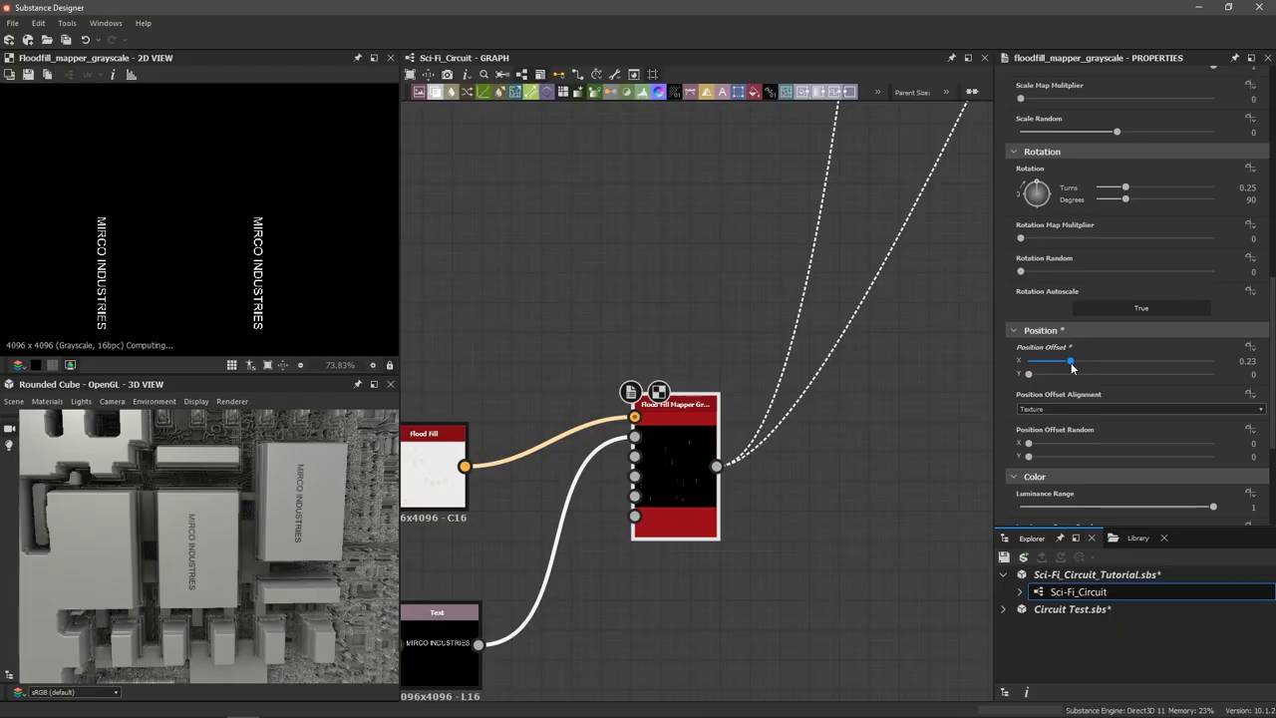
{"action": "left_click_drag", "start_coordinate": [1075, 368], "coordinate": [1076, 368]}
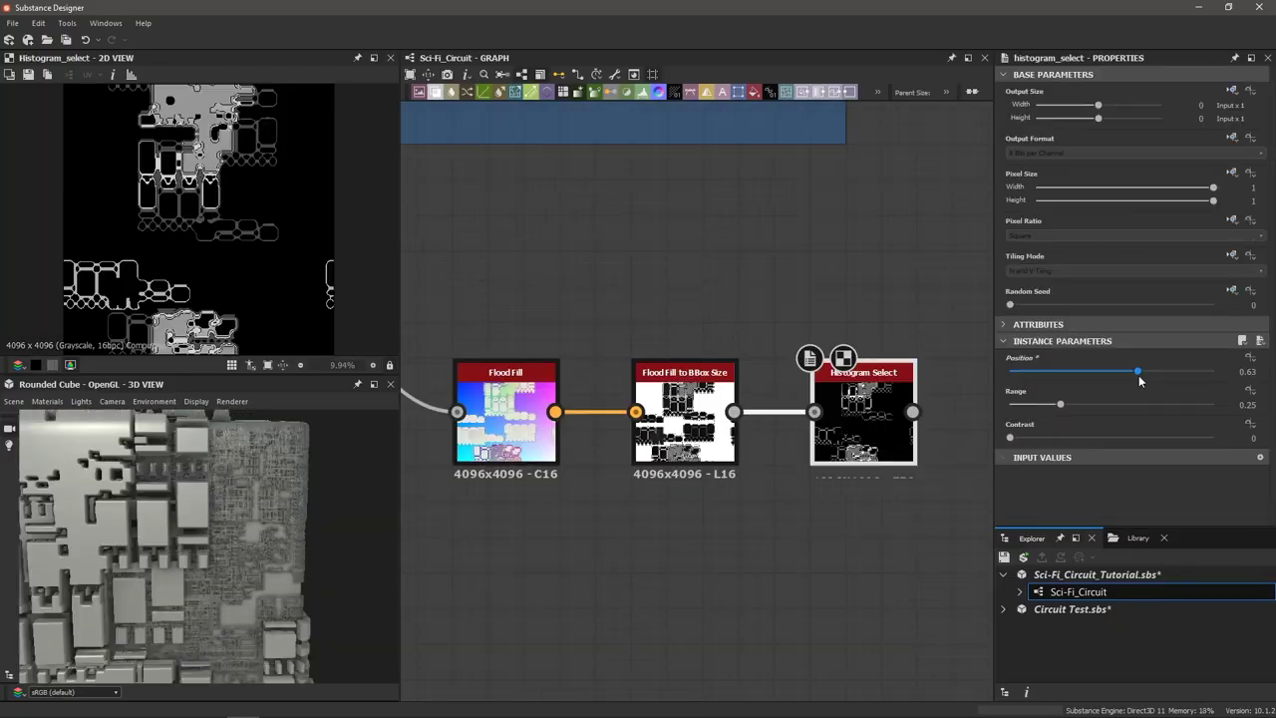
{"action": "left_click_drag", "start_coordinate": [1139, 375], "coordinate": [1104, 379]}
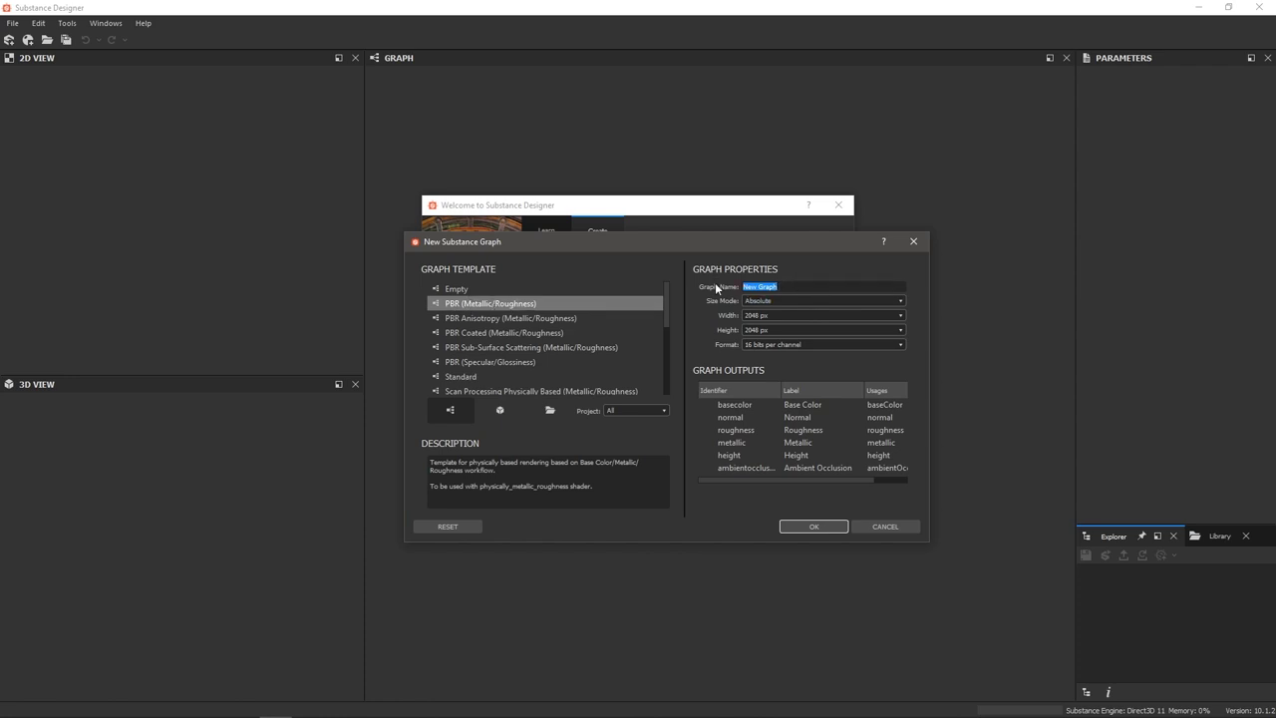
Create a PBR (Metallic/Roughness) graph named Sci-Fi_Circuit with width and height set to 4096 px.
{"action": "type", "text": "Sci-Fi_Circuit"}
{"action": "key", "text": "Tab"}
{"action": "left_click", "coordinate": [790, 318]}
{"action": "left_click", "coordinate": [755, 388]}
{"action": "left_click", "coordinate": [760, 331]}
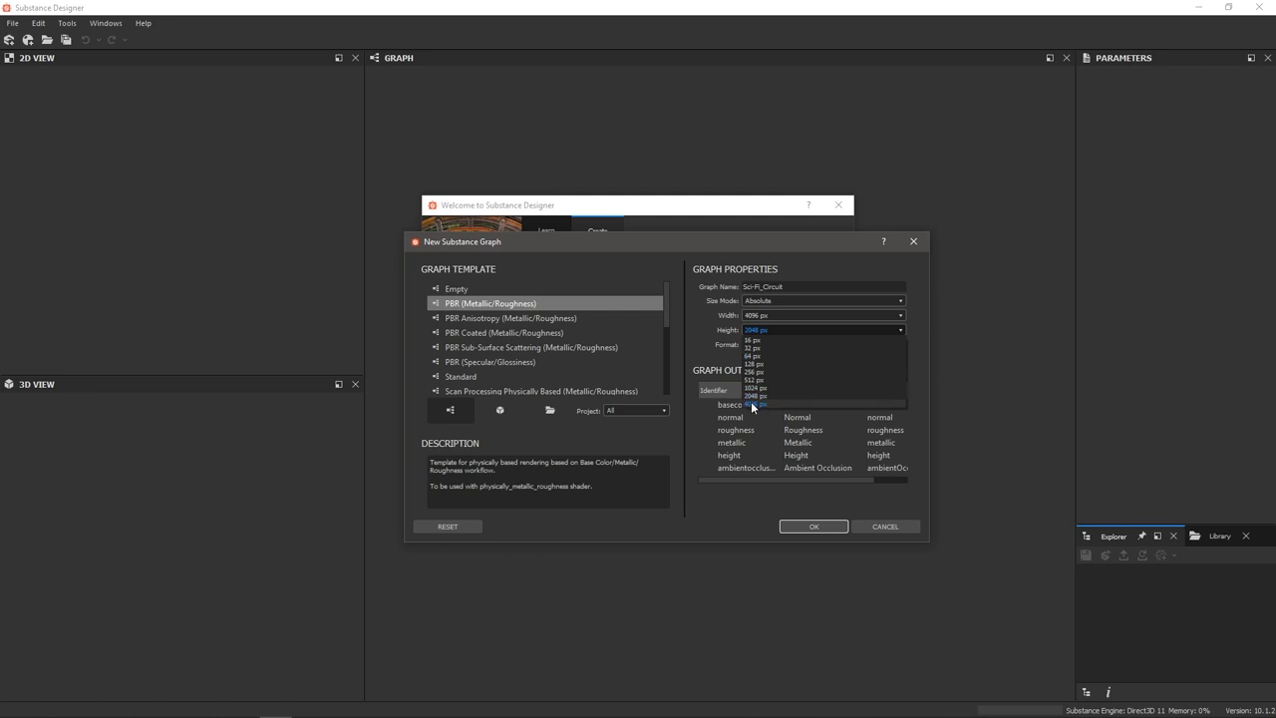
{"action": "left_click", "coordinate": [751, 403]}
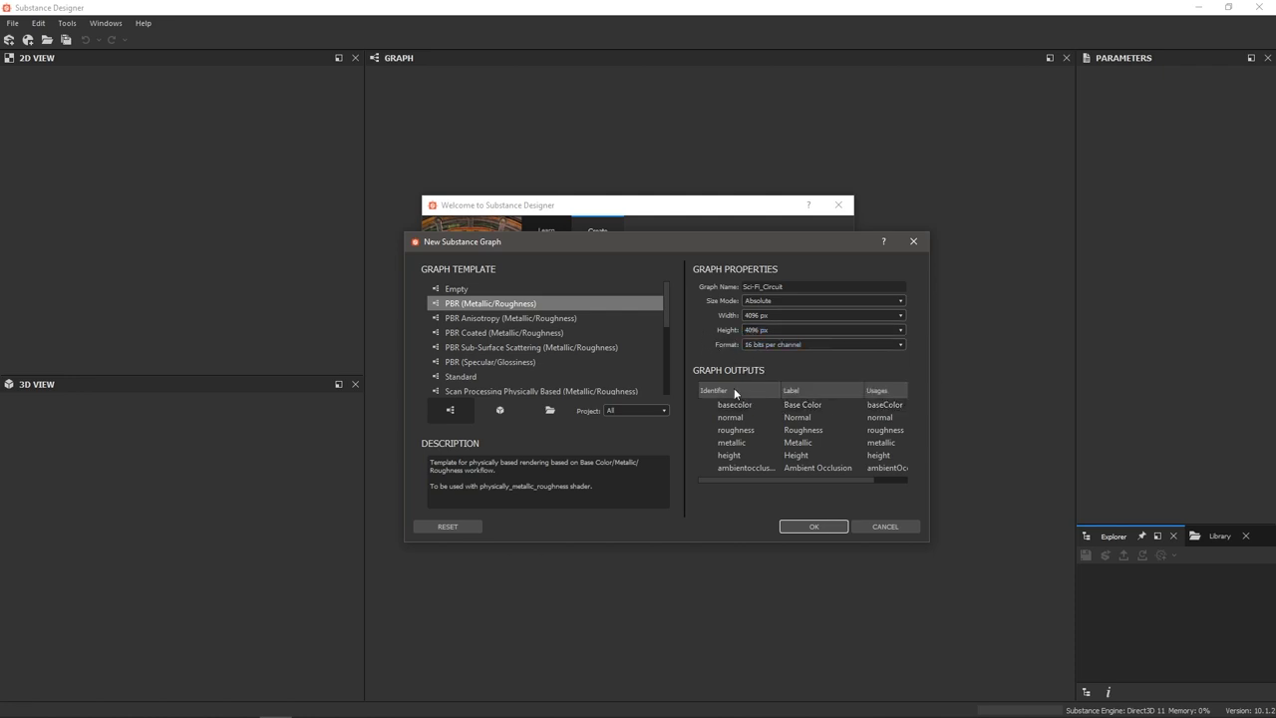
{"action": "left_click", "coordinate": [810, 526]}
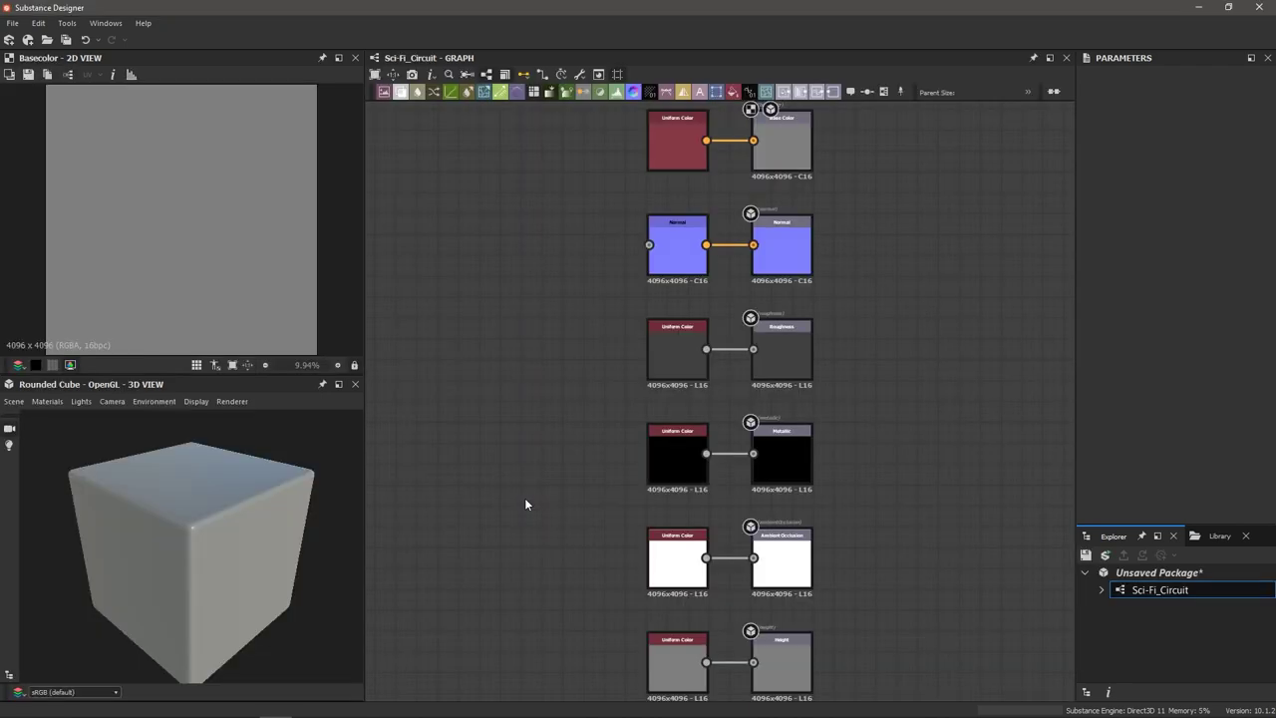
Add a Blend node beside the output nodes and connect its output to the Normal node's input.
{"action": "scroll", "coordinate": [495, 401], "scroll_direction": "down", "scroll_amount": 1}
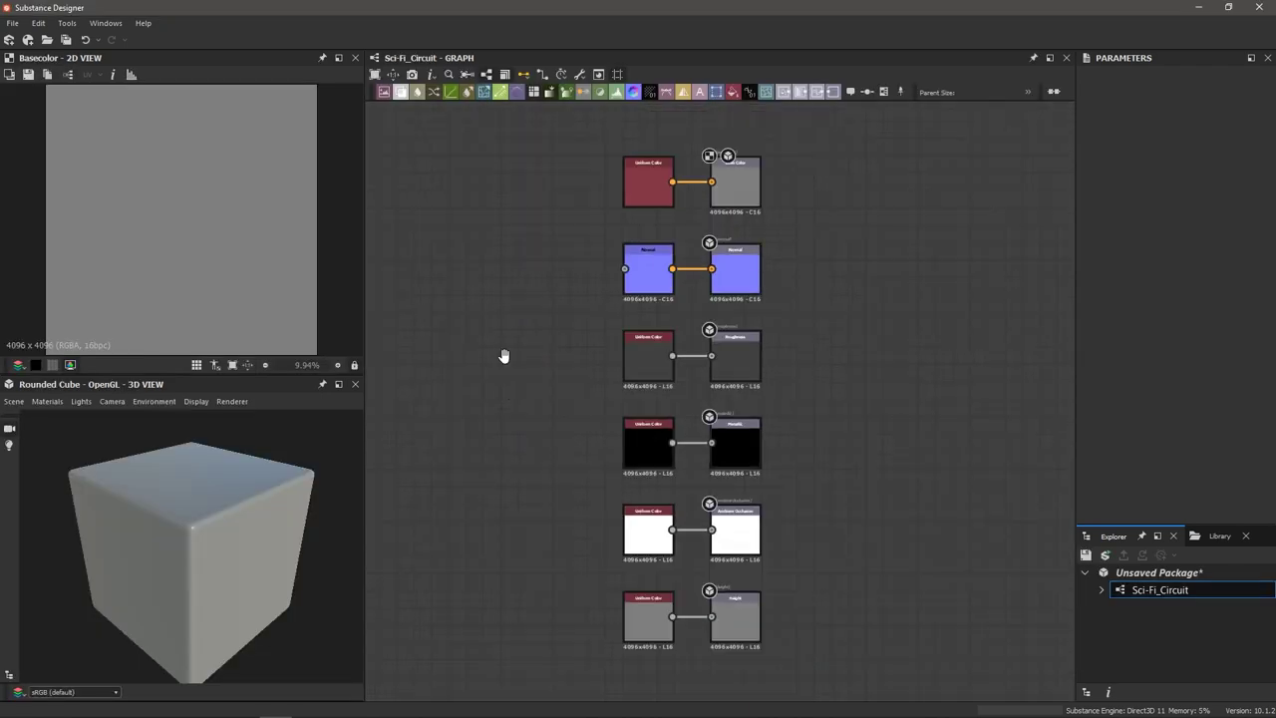
{"action": "middle_click_drag", "start_coordinate": [503, 356], "coordinate": [629, 377]}
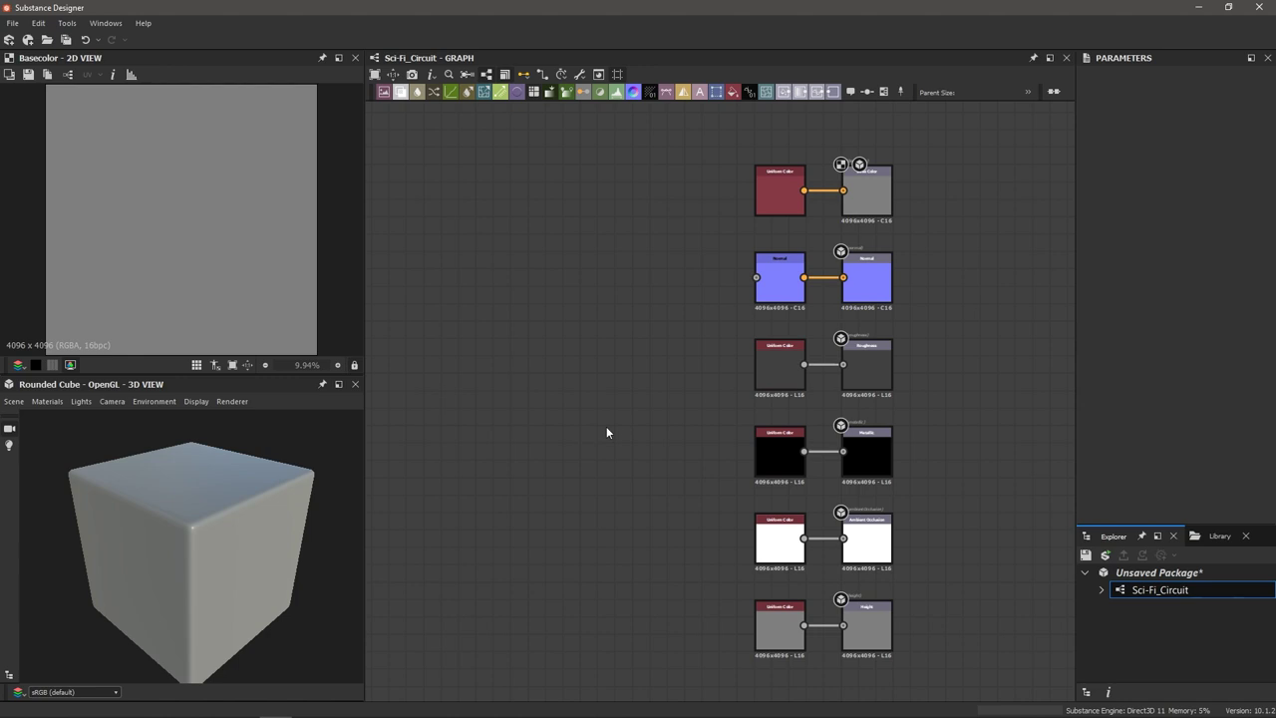
{"action": "key", "text": "space"}
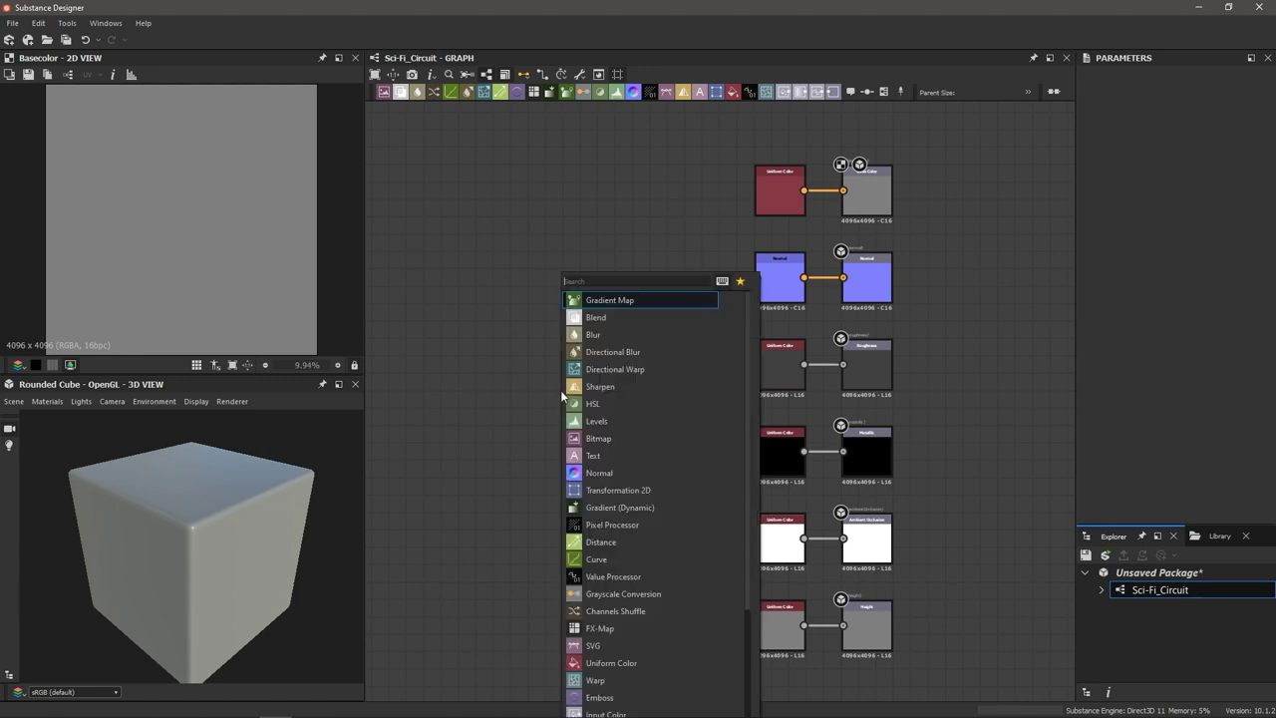
{"action": "type", "text": "blend"}
{"action": "key", "text": "Return"}
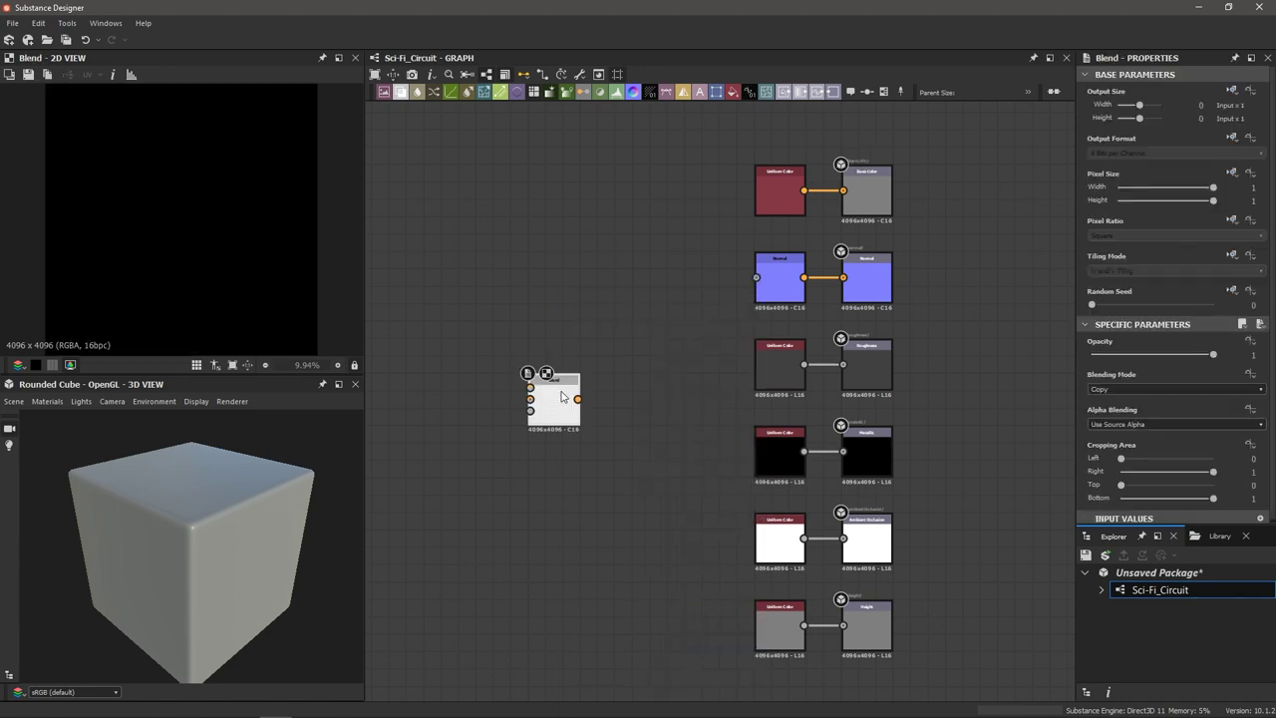
{"action": "left_click_drag", "start_coordinate": [567, 403], "coordinate": [819, 230]}
{"action": "scroll", "coordinate": [610, 384], "scroll_direction": "up", "scroll_amount": 1}
{"action": "scroll", "coordinate": [612, 389], "scroll_direction": "up", "scroll_amount": 1}
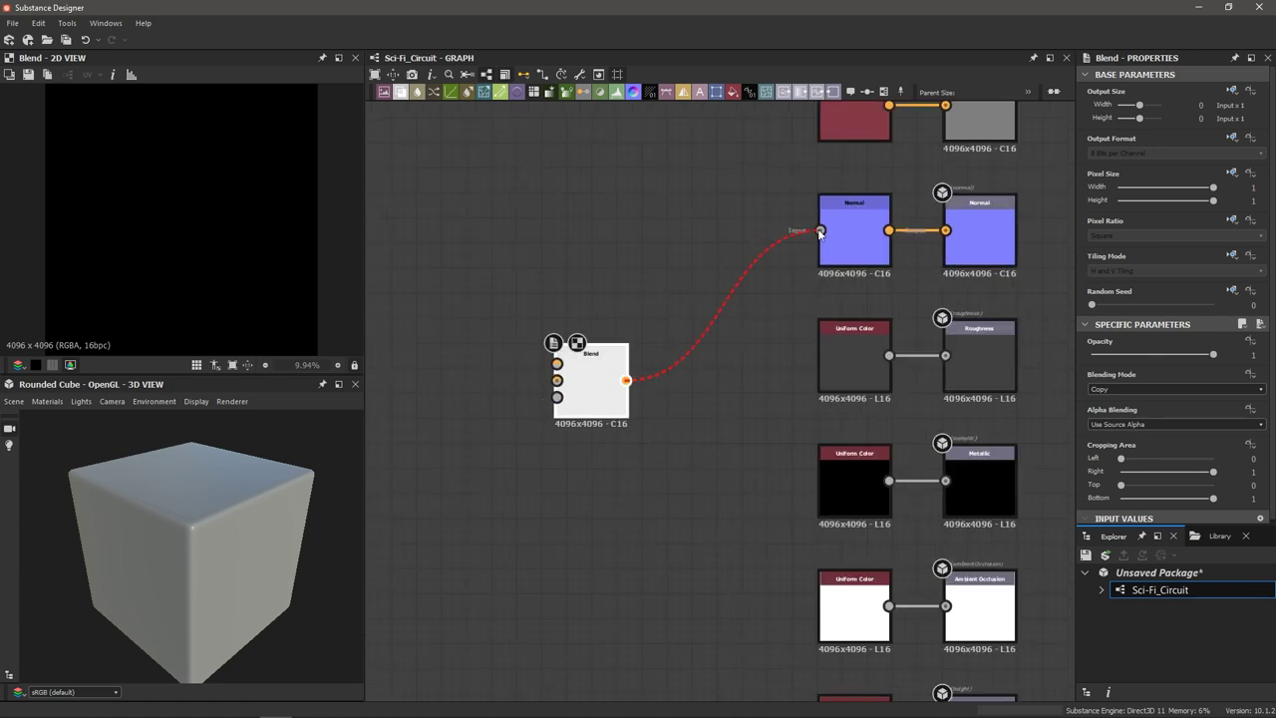
Delete the Uniform Color node that feeds the Ambient Occlusion output.
{"action": "middle_click_drag", "start_coordinate": [744, 396], "coordinate": [664, 261]}
{"action": "left_click", "coordinate": [755, 472]}
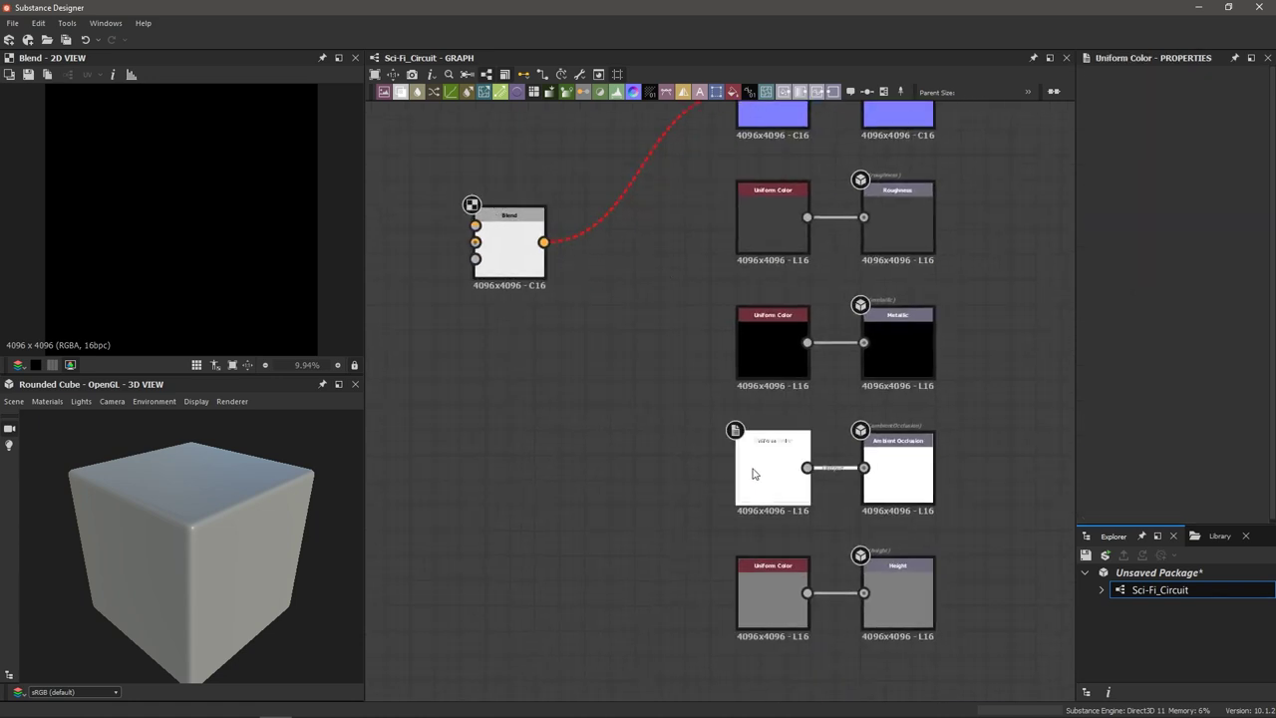
{"action": "scroll", "coordinate": [761, 478], "scroll_direction": "up", "scroll_amount": 3}
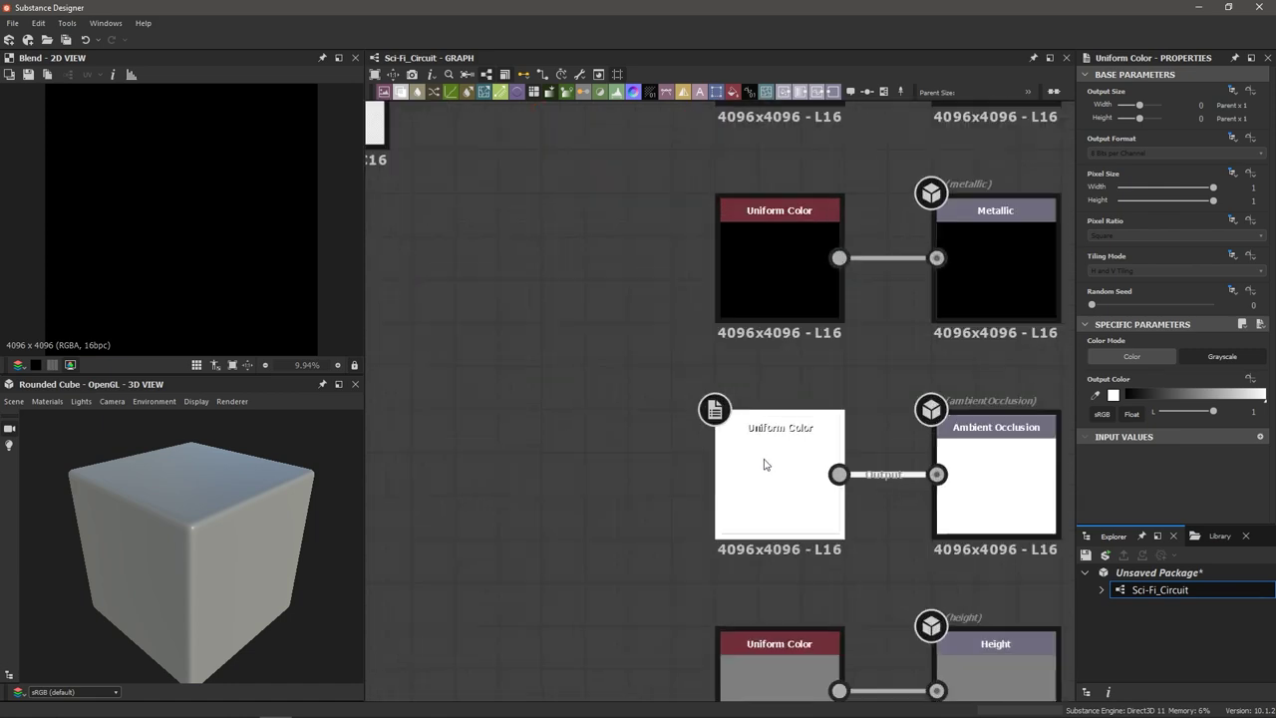
{"action": "scroll", "coordinate": [761, 478], "scroll_direction": "down", "scroll_amount": 3}
{"action": "key", "text": "Delete"}
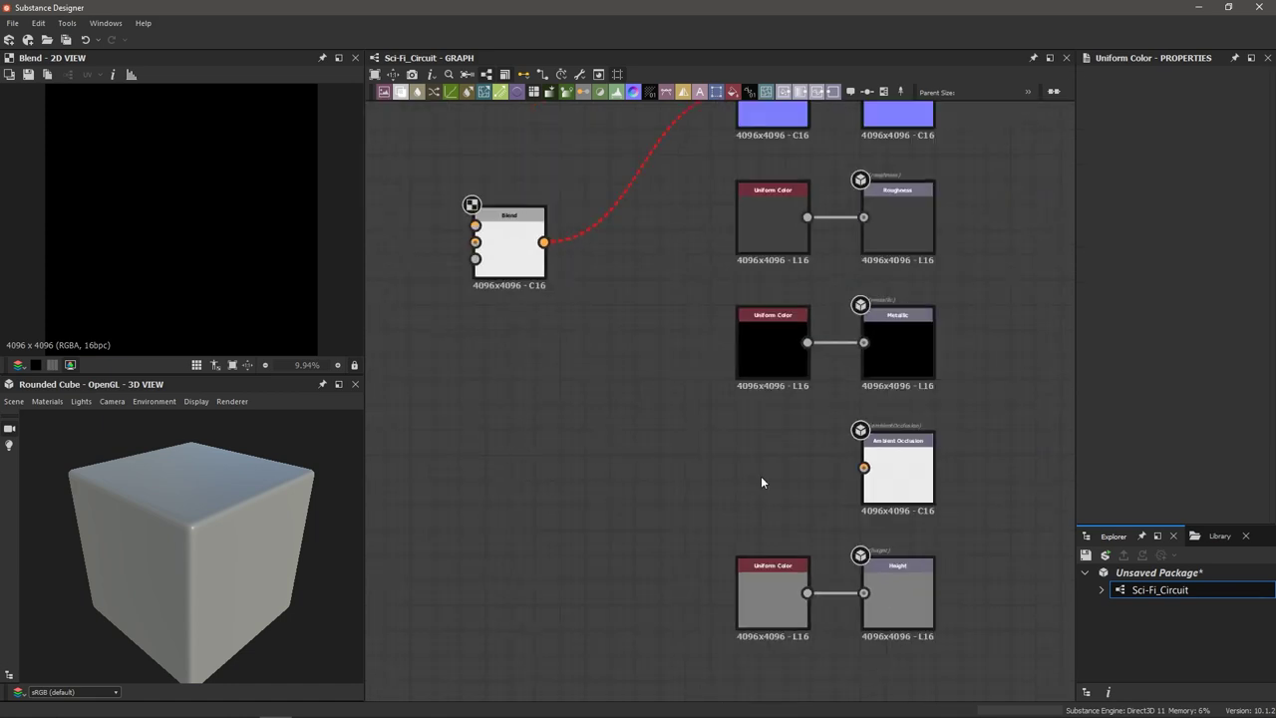
Add an Ambient Occlusion (HBAO) node, connect it to the Ambient Occlusion output, and feed it from the Blend node.
{"action": "key", "text": "space"}
{"action": "type", "text": "hbao"}
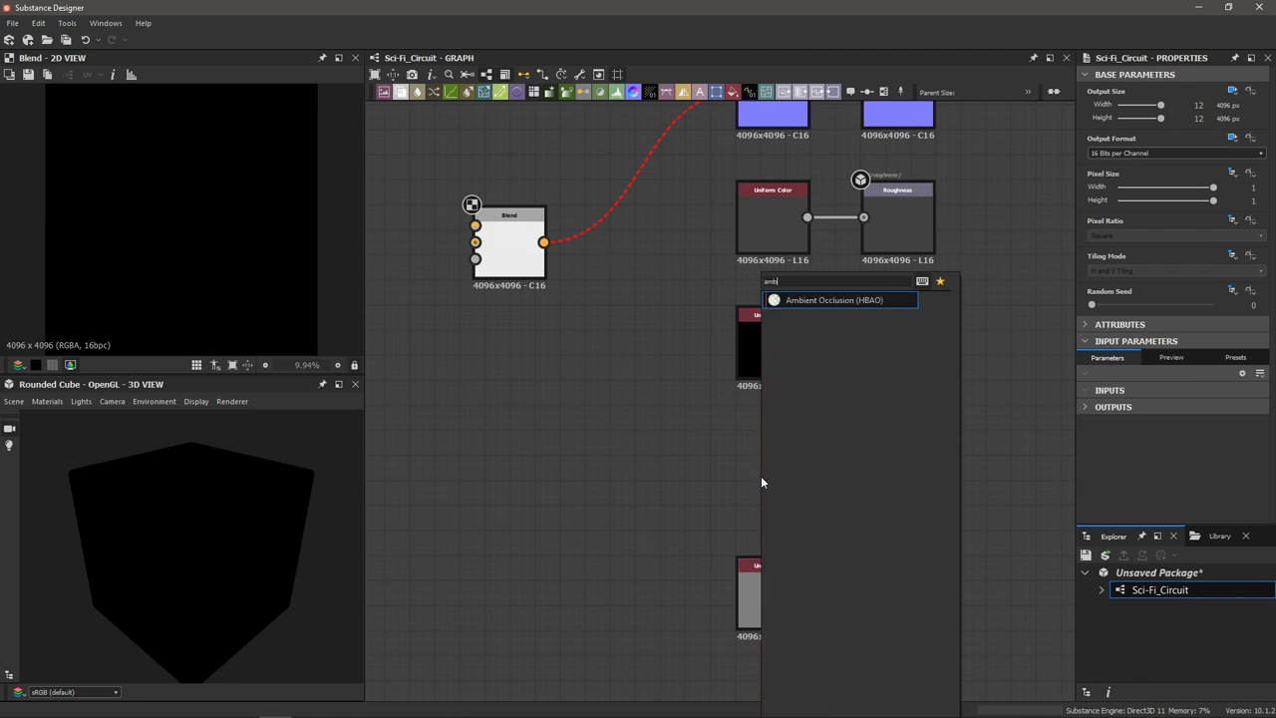
{"action": "key", "text": "Return"}
{"action": "left_click_drag", "start_coordinate": [806, 468], "coordinate": [863, 467]}
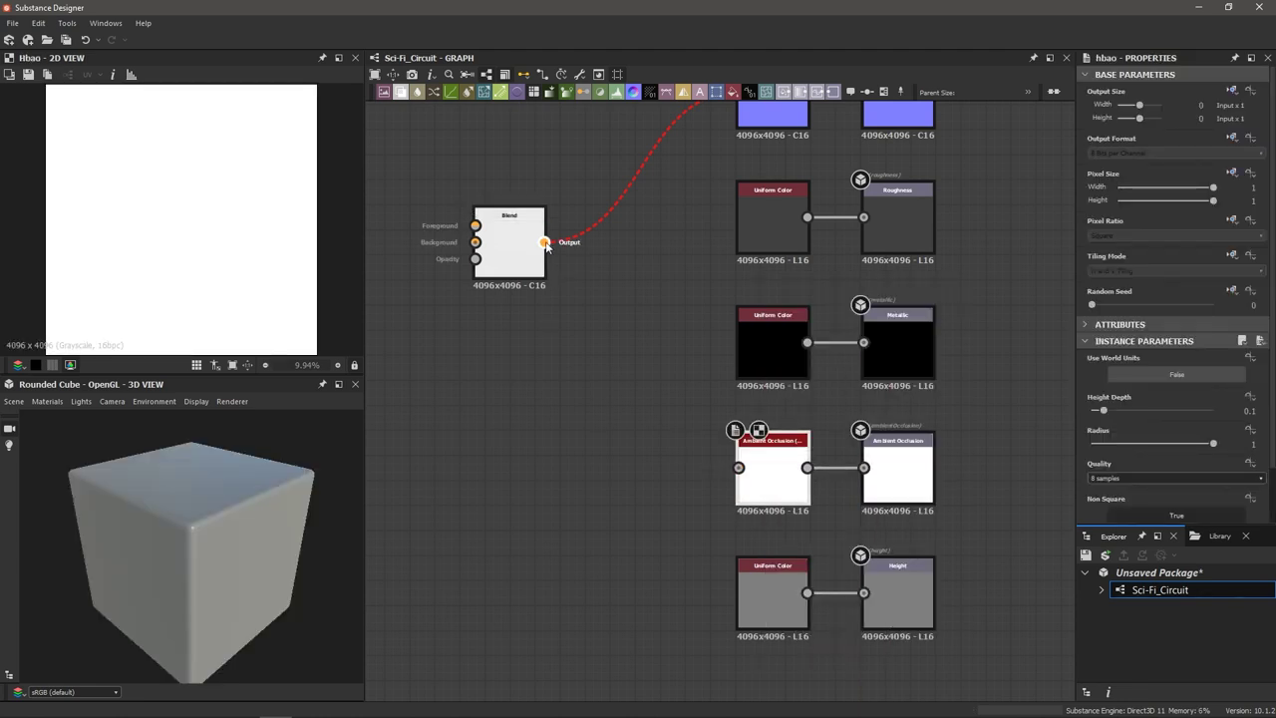
{"action": "left_click_drag", "start_coordinate": [544, 242], "coordinate": [739, 468]}
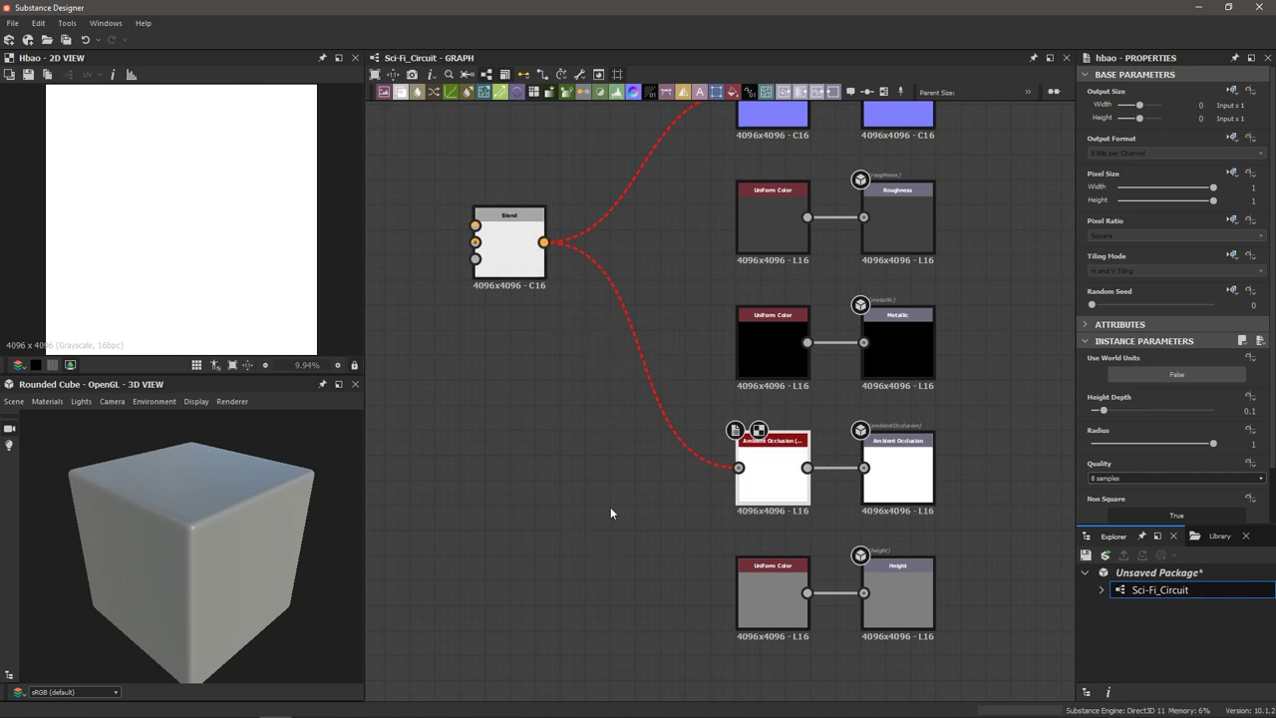
Replace the Uniform Color node feeding the Height output with a direct connection from the Blend node.
{"action": "middle_click_drag", "start_coordinate": [618, 495], "coordinate": [630, 446]}
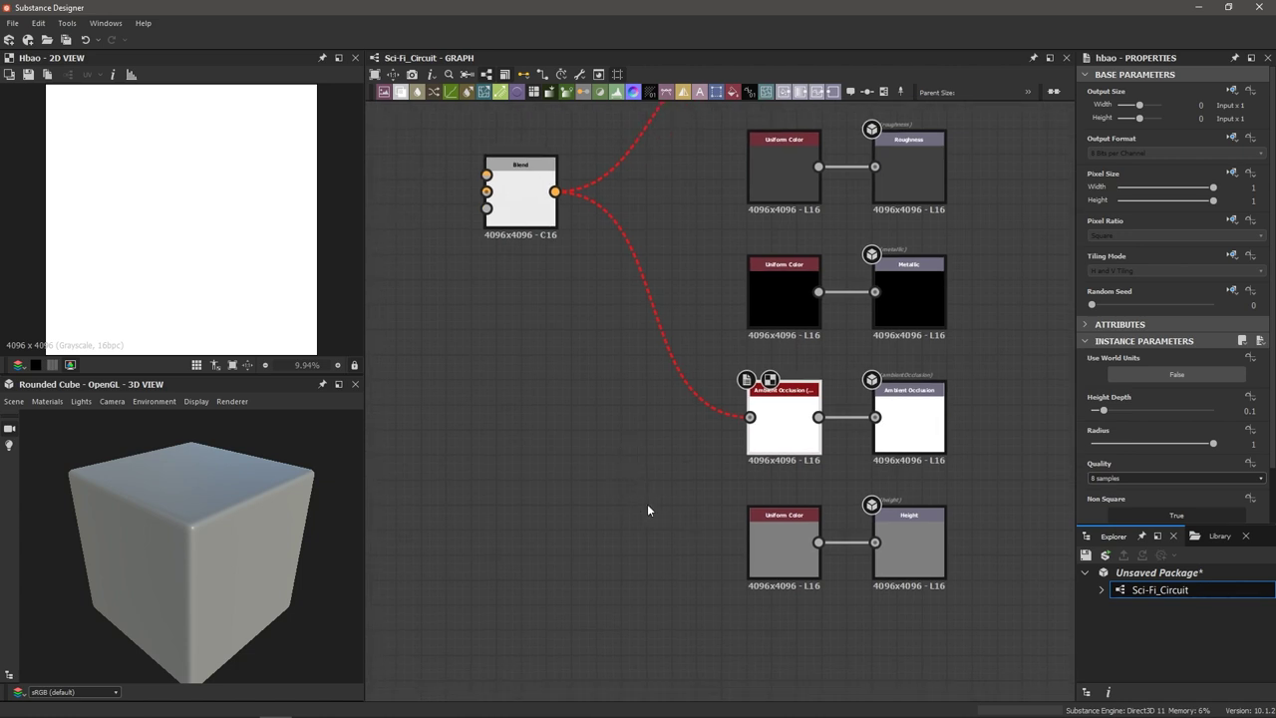
{"action": "scroll", "coordinate": [632, 506], "scroll_direction": "up", "scroll_amount": 2}
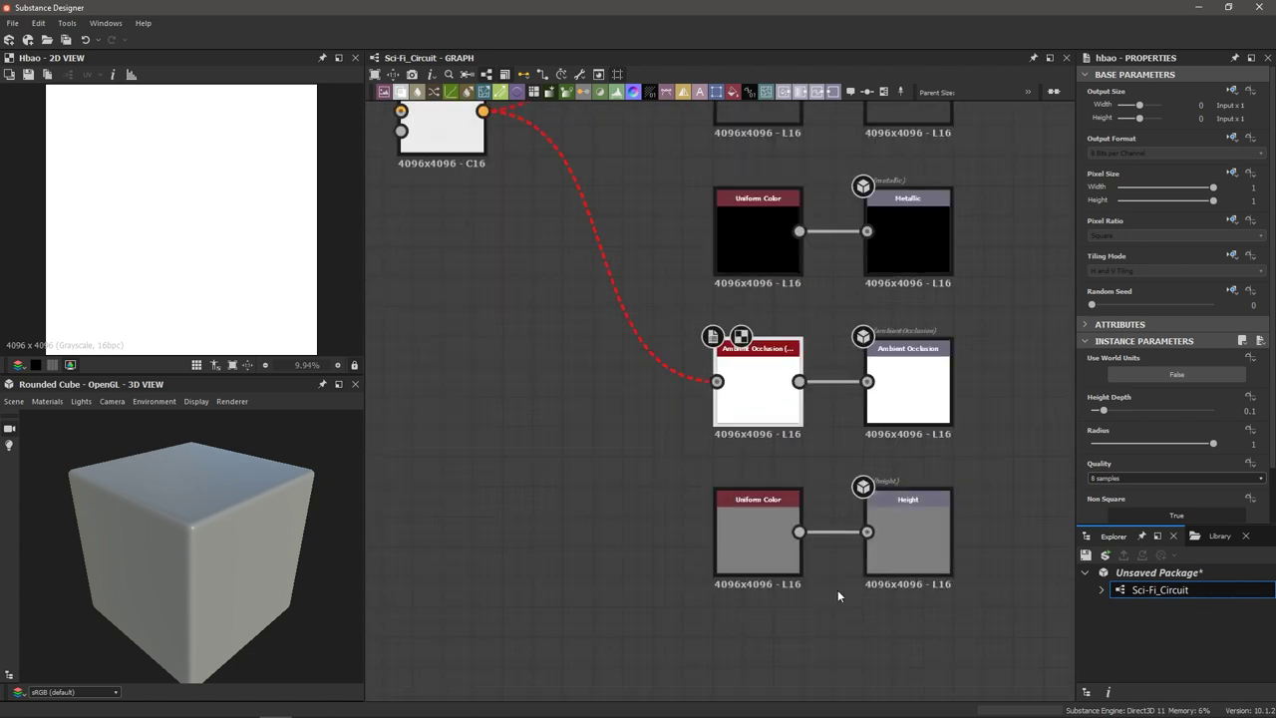
{"action": "left_click", "coordinate": [752, 554]}
{"action": "key", "text": "Delete"}
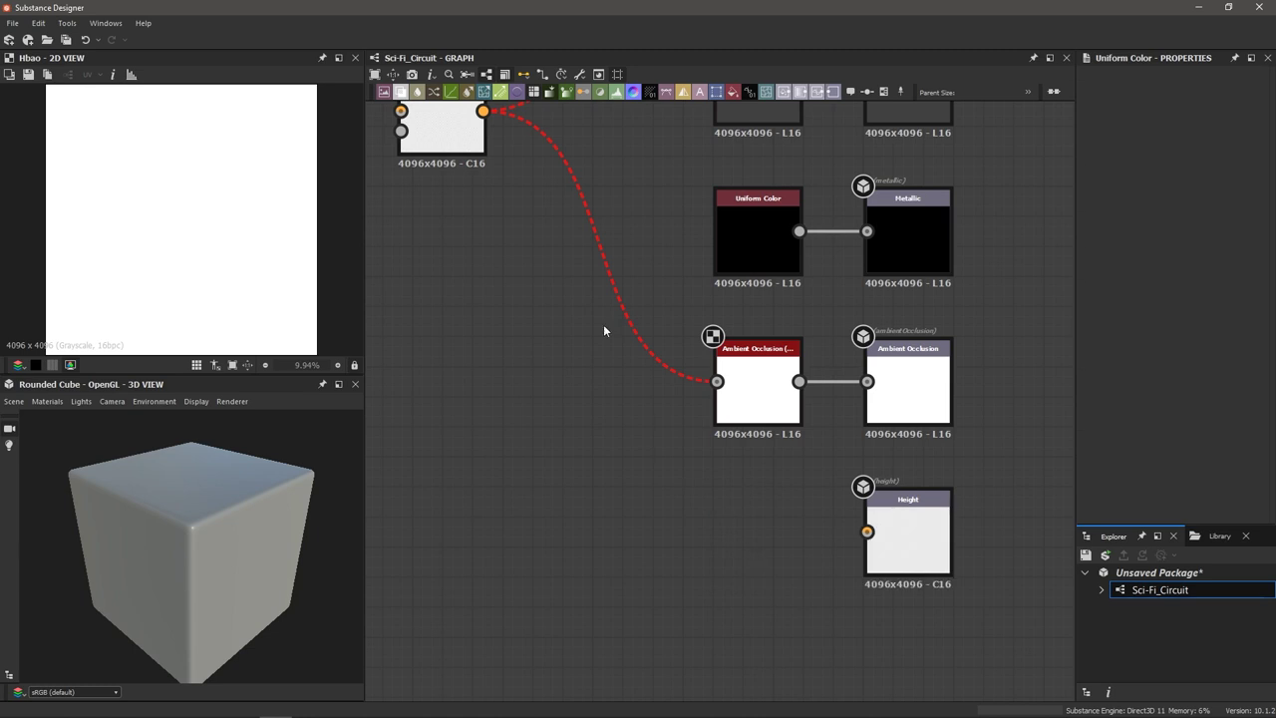
{"action": "scroll", "coordinate": [578, 294], "scroll_direction": "down", "scroll_amount": 1}
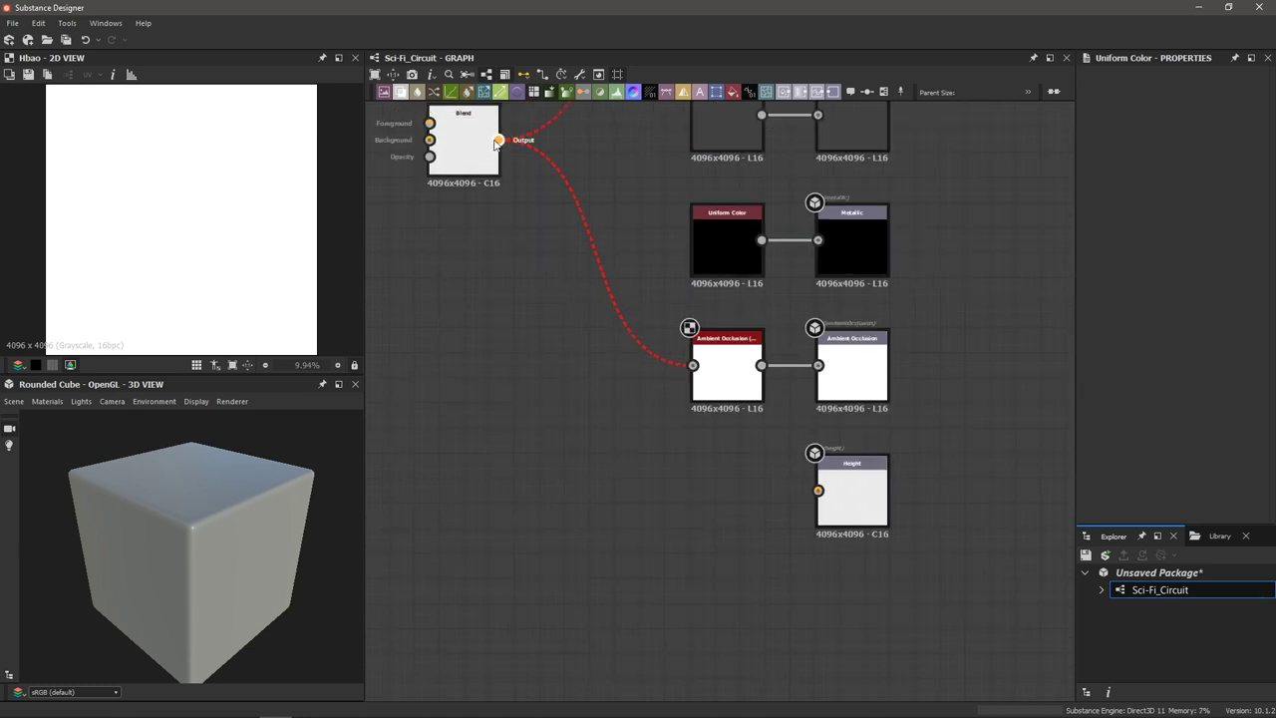
{"action": "left_click_drag", "start_coordinate": [498, 140], "coordinate": [818, 490]}
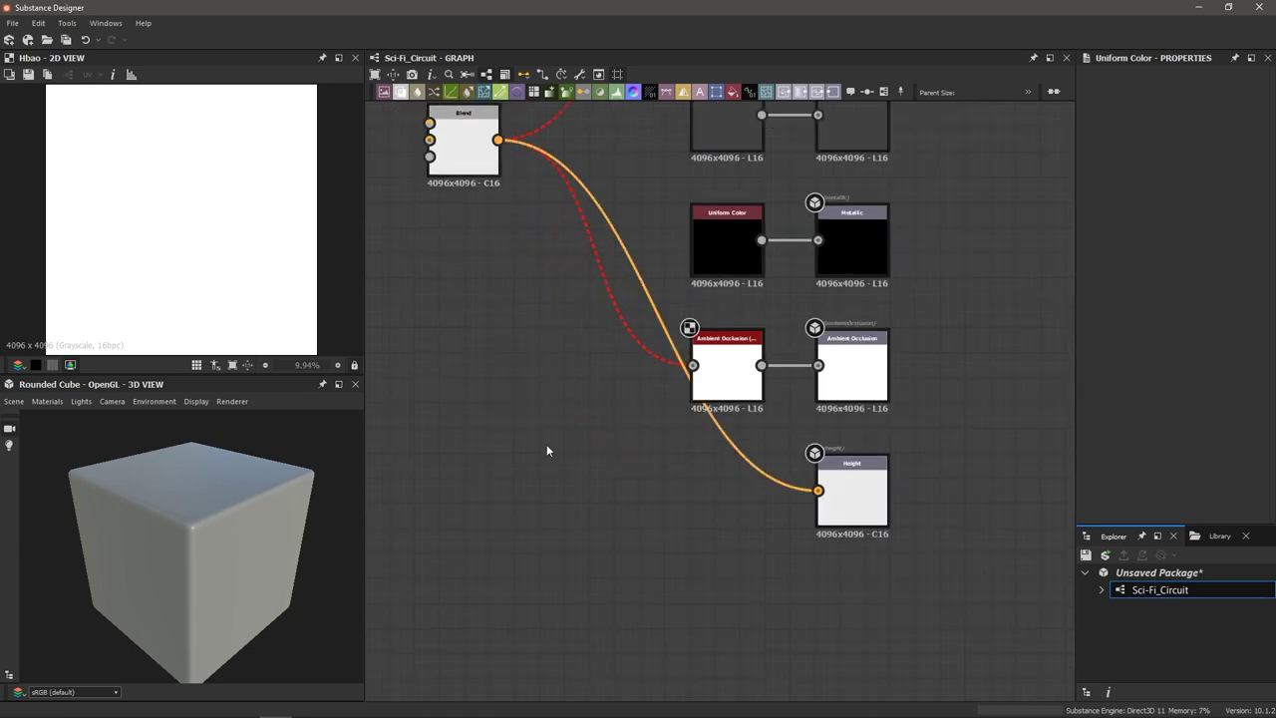
Add a comment reading "Final Blend" to the Blend node.
{"action": "scroll", "coordinate": [534, 418], "scroll_direction": "down", "scroll_amount": 1}
{"action": "middle_click_drag", "start_coordinate": [534, 419], "coordinate": [575, 538]}
{"action": "scroll", "coordinate": [570, 547], "scroll_direction": "down", "scroll_amount": 1}
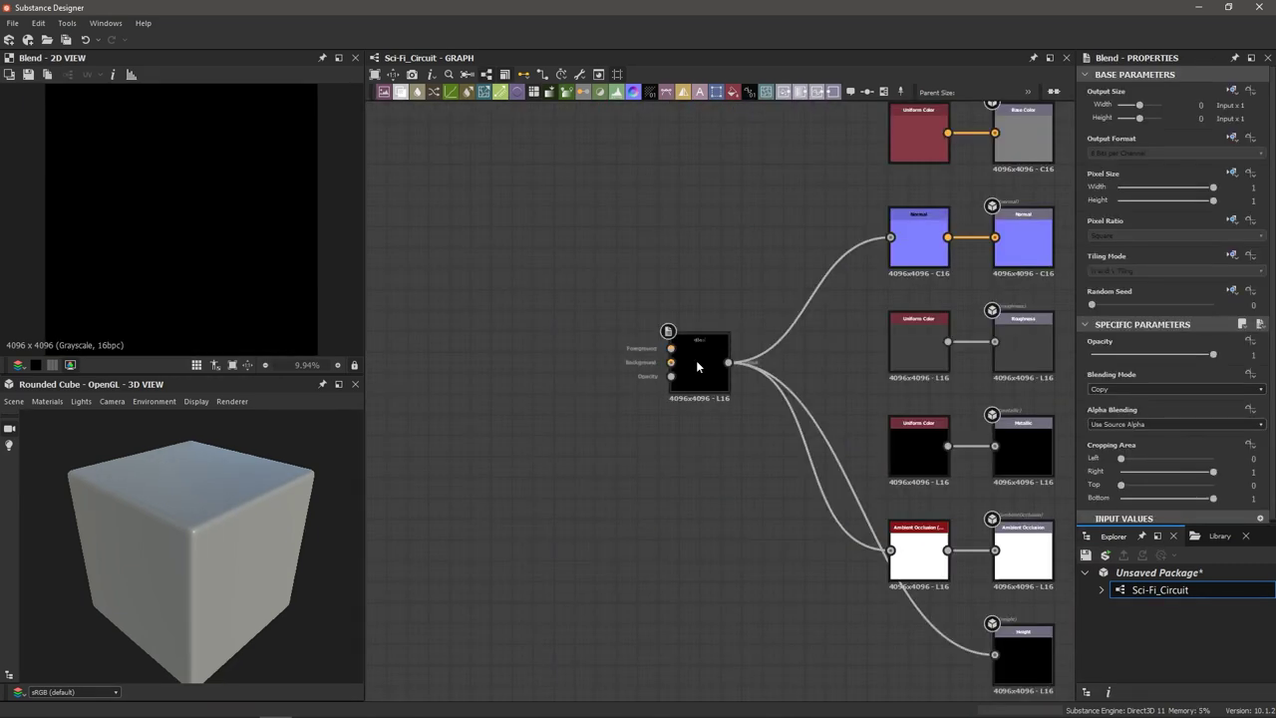
{"action": "right_click", "coordinate": [698, 363]}
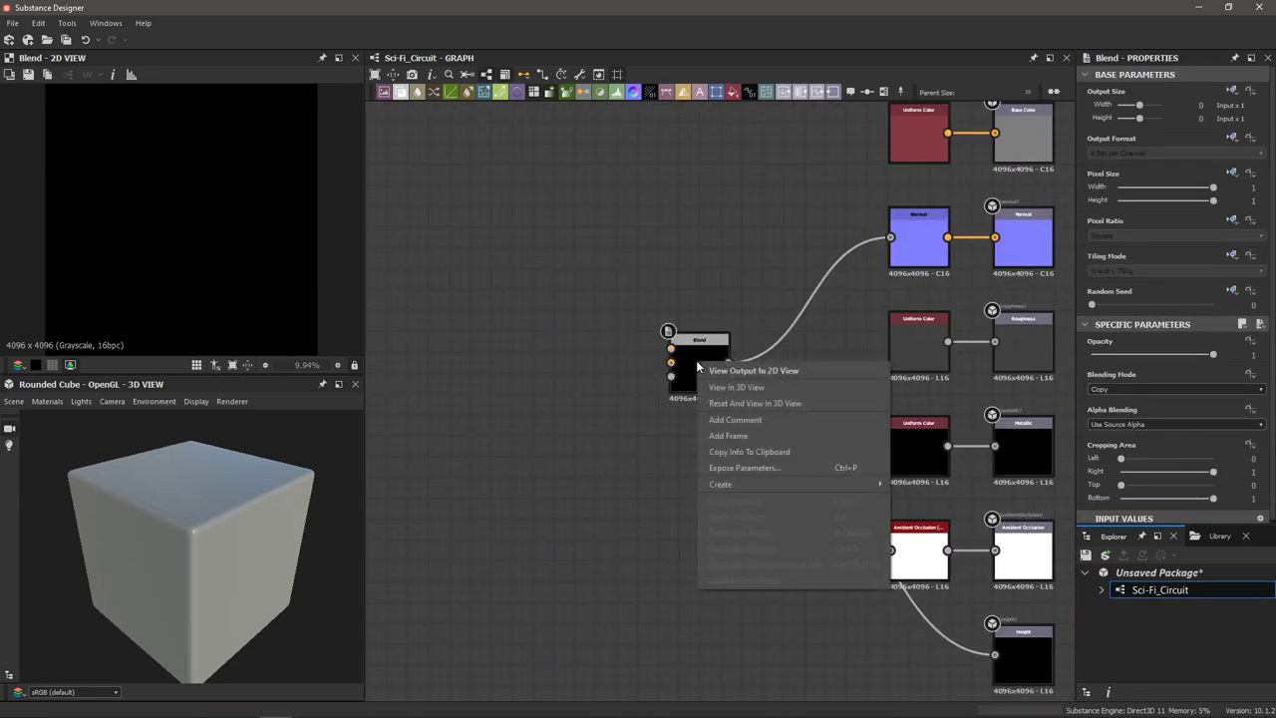
{"action": "left_click", "coordinate": [703, 419]}
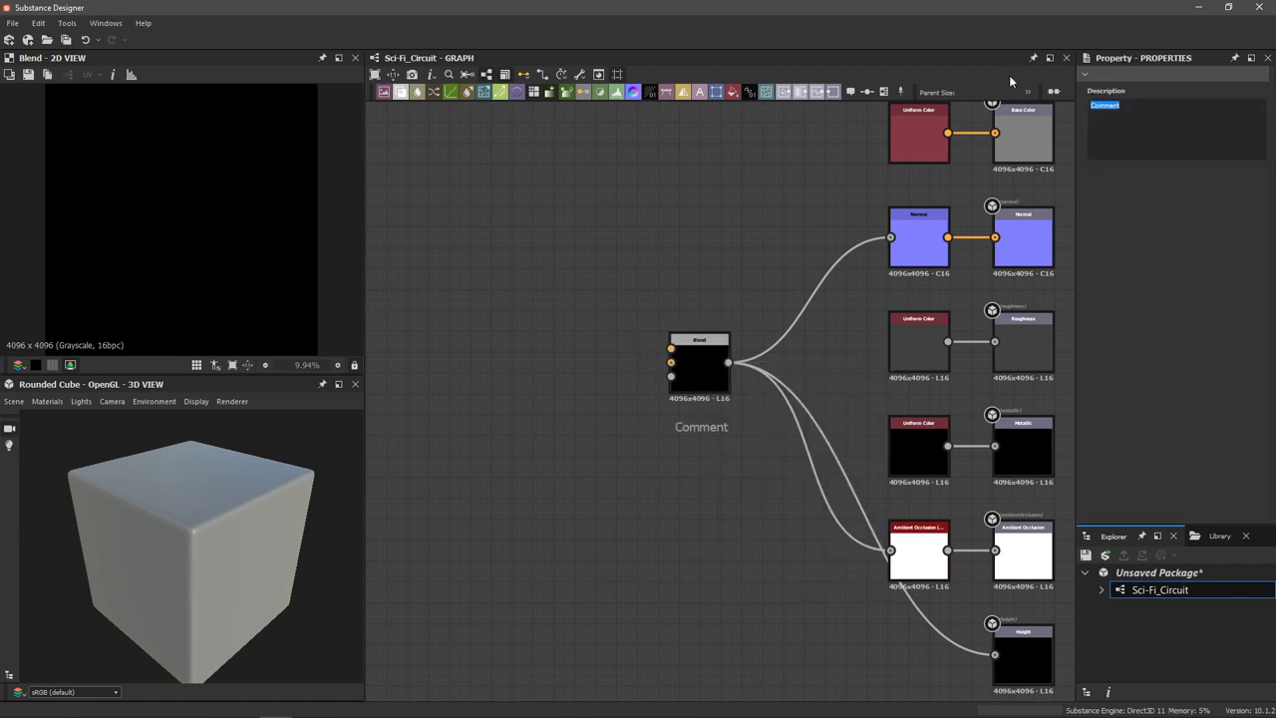
{"action": "type", "text": "Final Blend"}
{"action": "left_click", "coordinate": [532, 353]}
Add a Tile Random node before the Final Blend node and connect its output to the blend's Foreground input.
{"action": "scroll", "coordinate": [466, 370], "scroll_direction": "down", "scroll_amount": 1}
{"action": "middle_click_drag", "start_coordinate": [460, 370], "coordinate": [553, 368]}
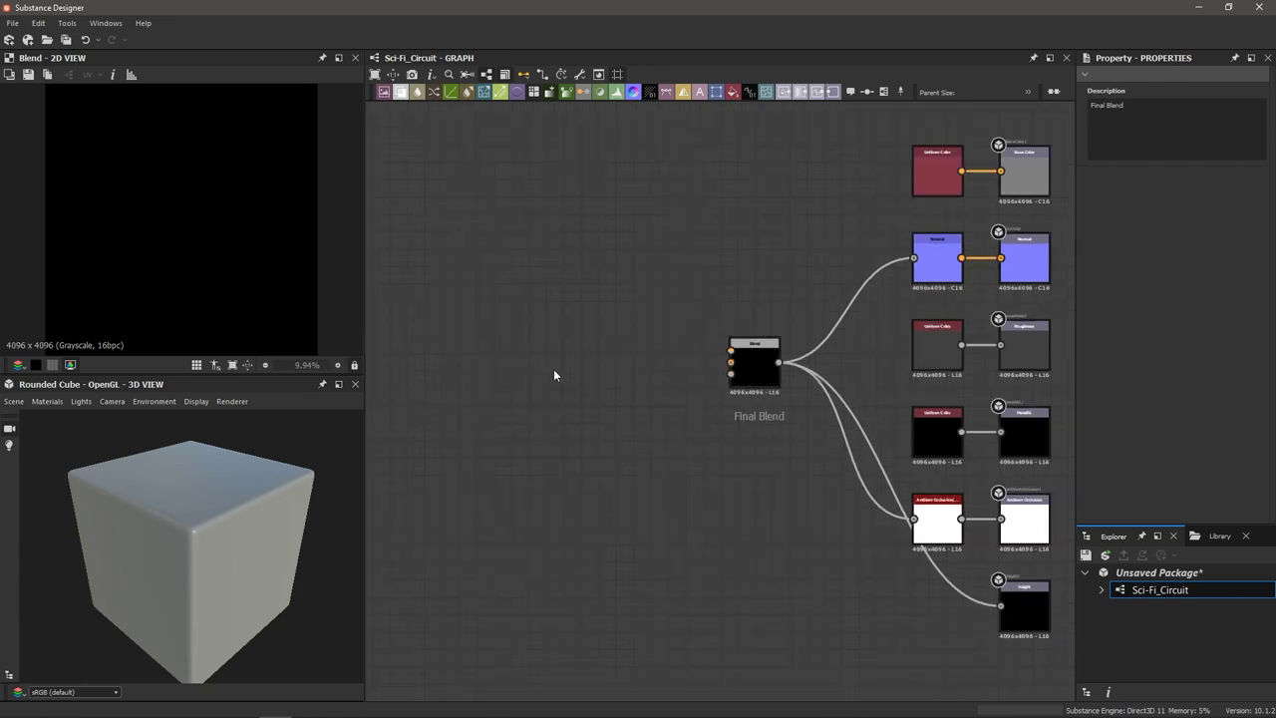
{"action": "key", "text": "space"}
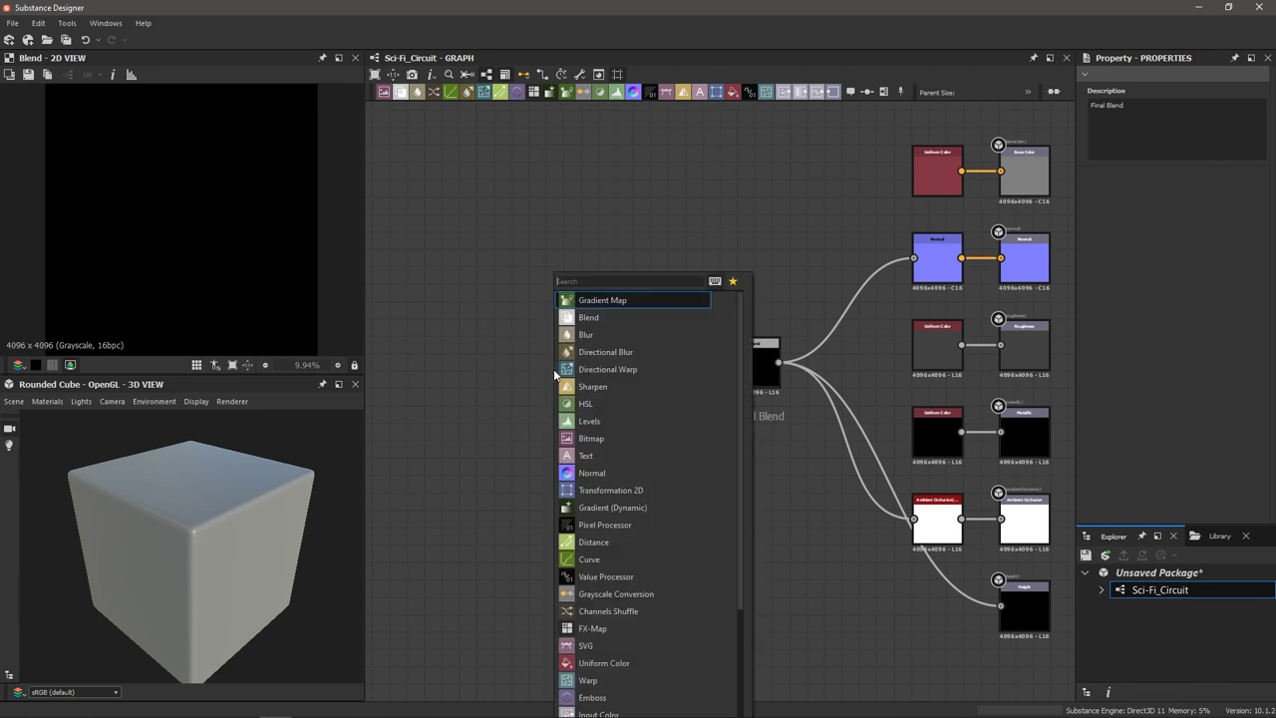
{"action": "type", "text": "tile ran"}
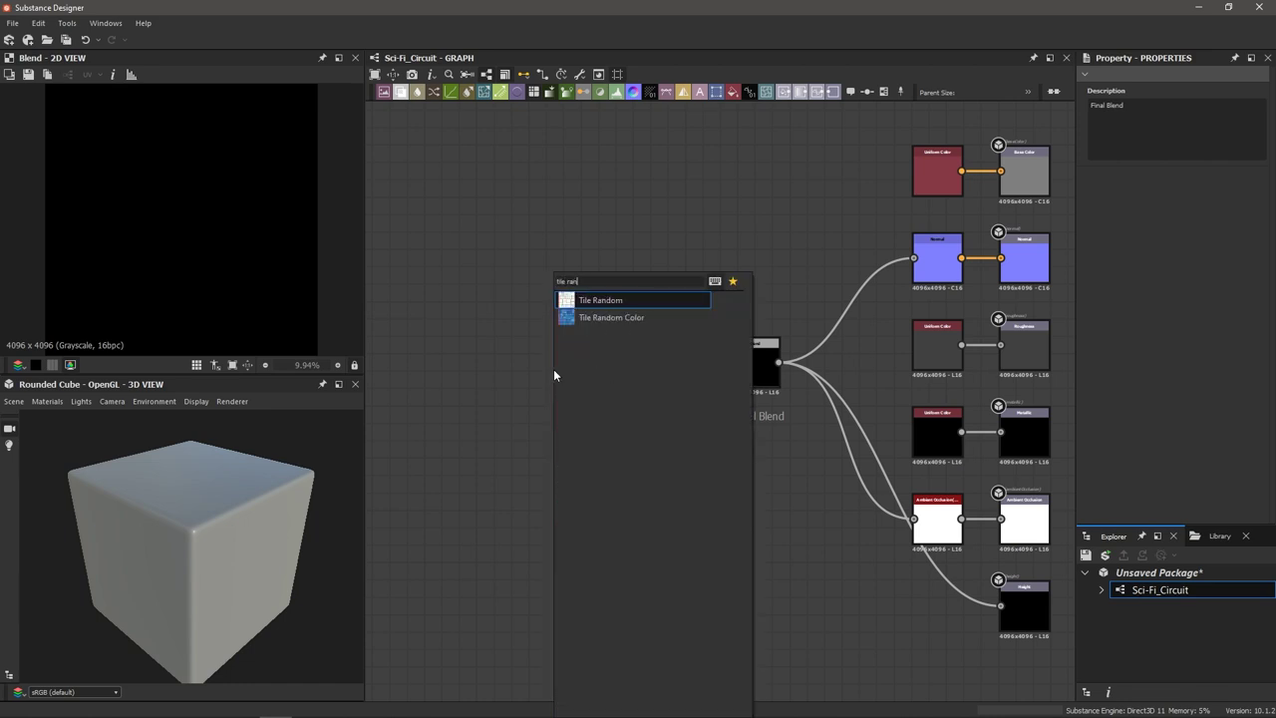
{"action": "key", "text": "Return"}
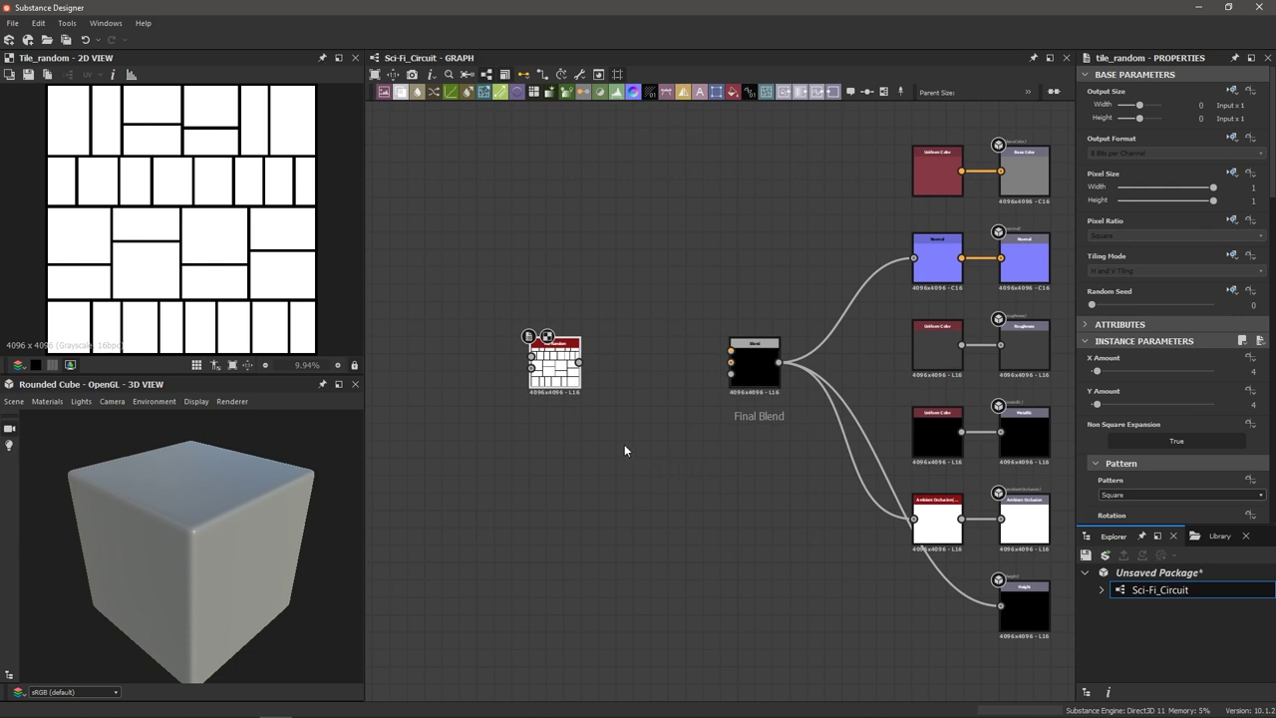
{"action": "scroll", "coordinate": [658, 444], "scroll_direction": "up", "scroll_amount": 2}
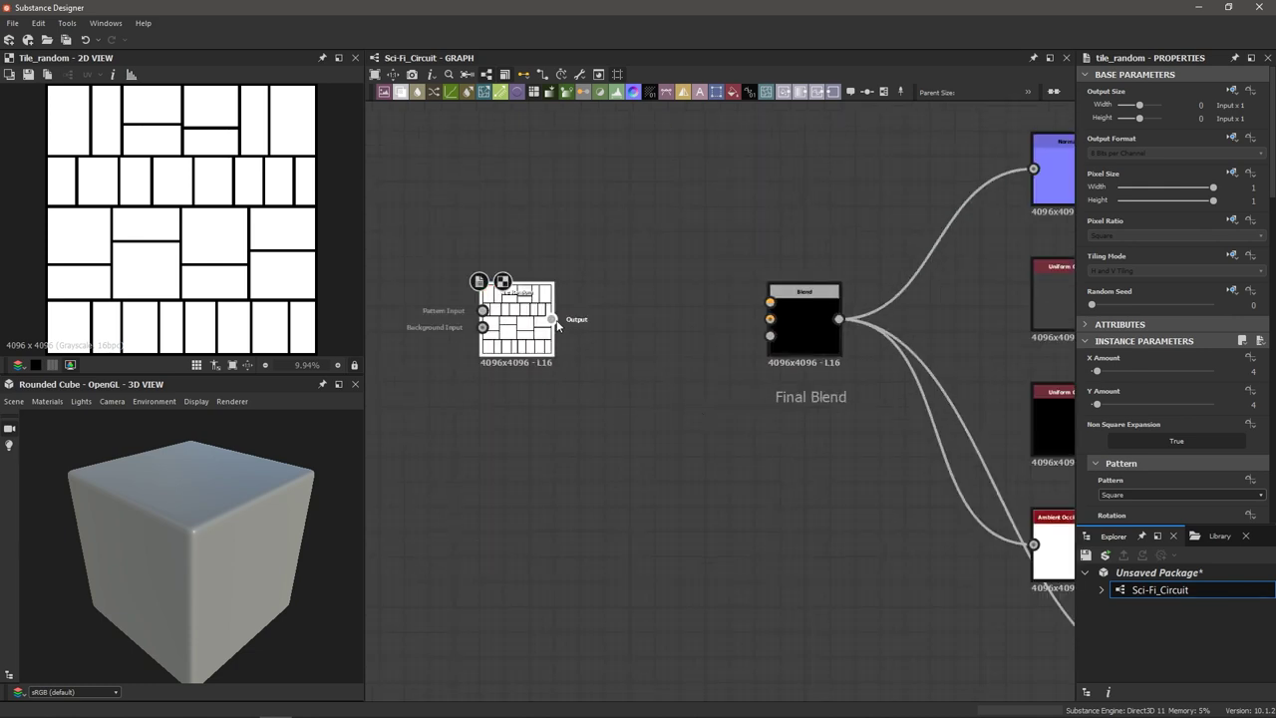
{"action": "left_click_drag", "start_coordinate": [556, 322], "coordinate": [769, 302]}
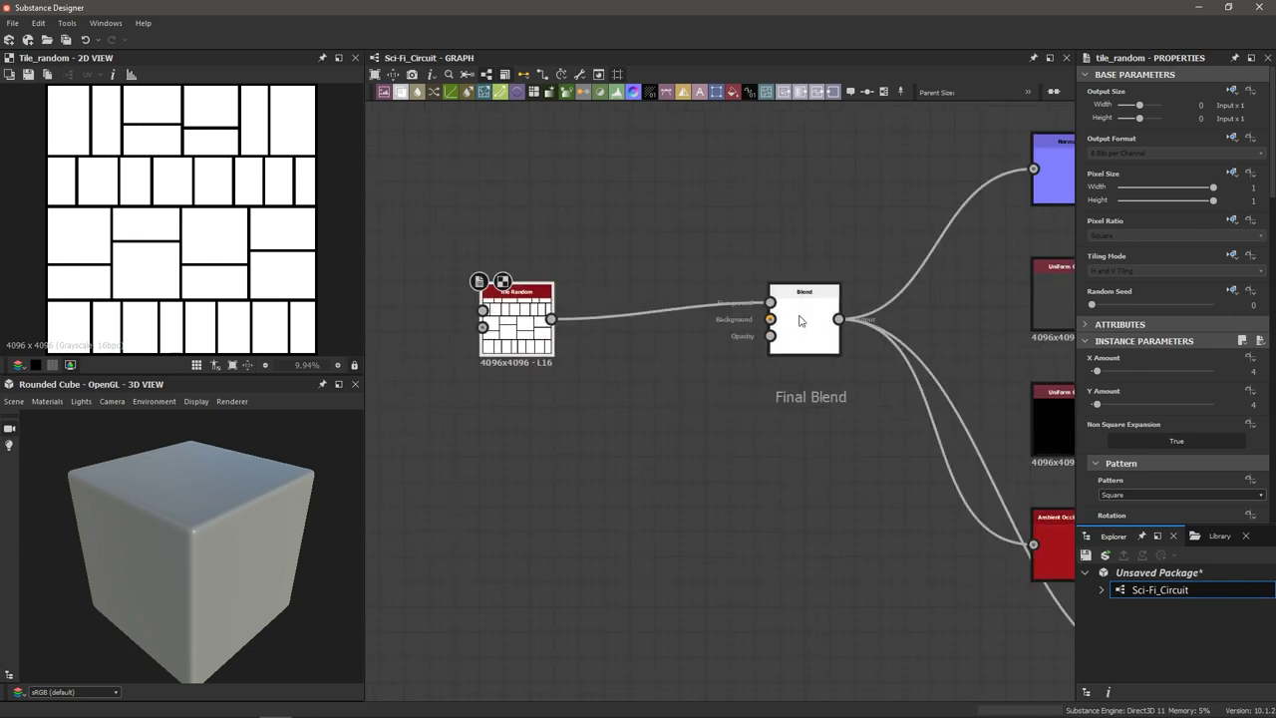
Switch the default 3D material's physically_metallic_roughness shader from parallax occlusion to Tessellation.
{"action": "left_click_drag", "start_coordinate": [185, 554], "coordinate": [137, 519]}
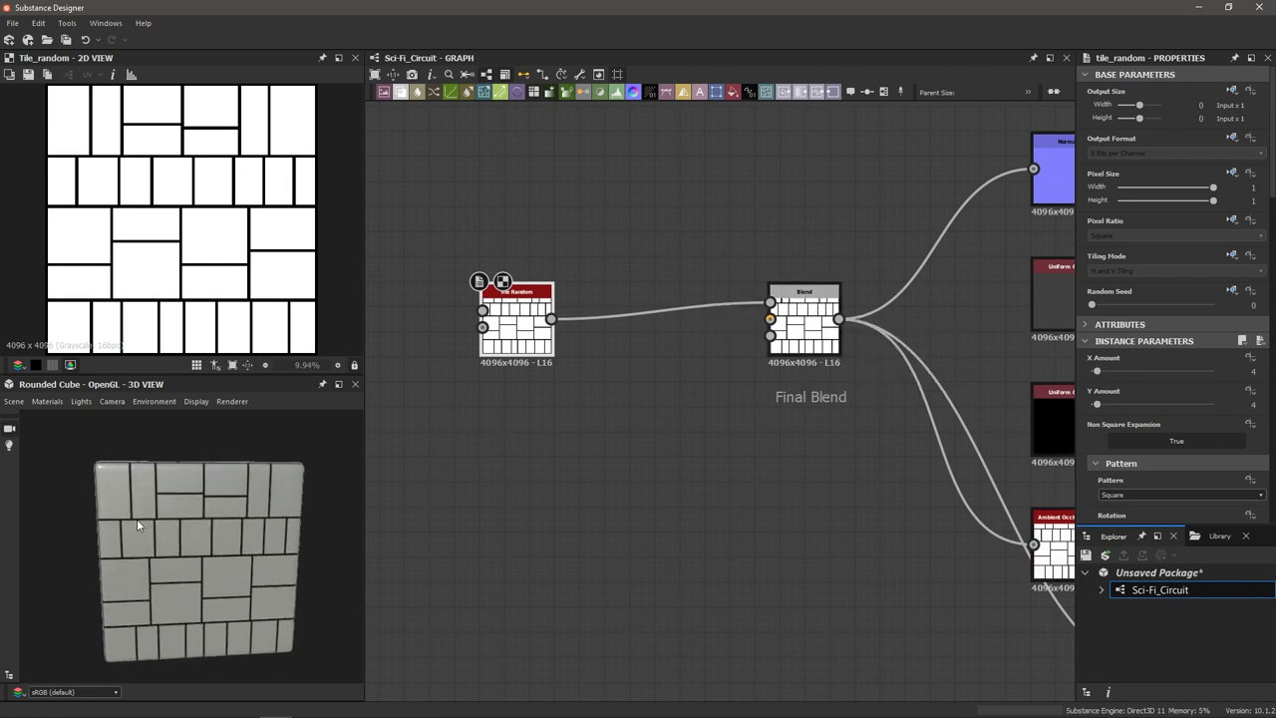
{"action": "scroll", "coordinate": [255, 556], "scroll_direction": "up", "scroll_amount": 3}
{"action": "left_click_drag", "start_coordinate": [223, 550], "coordinate": [203, 552]}
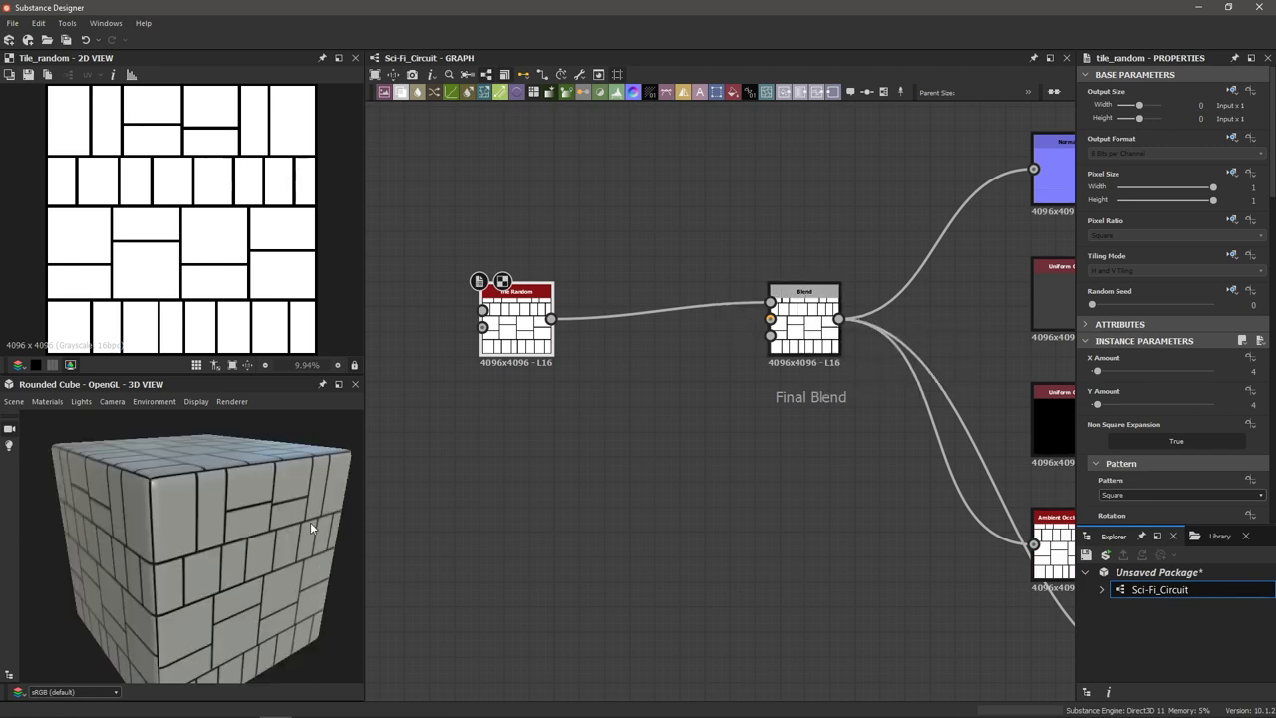
{"action": "left_click", "coordinate": [54, 402]}
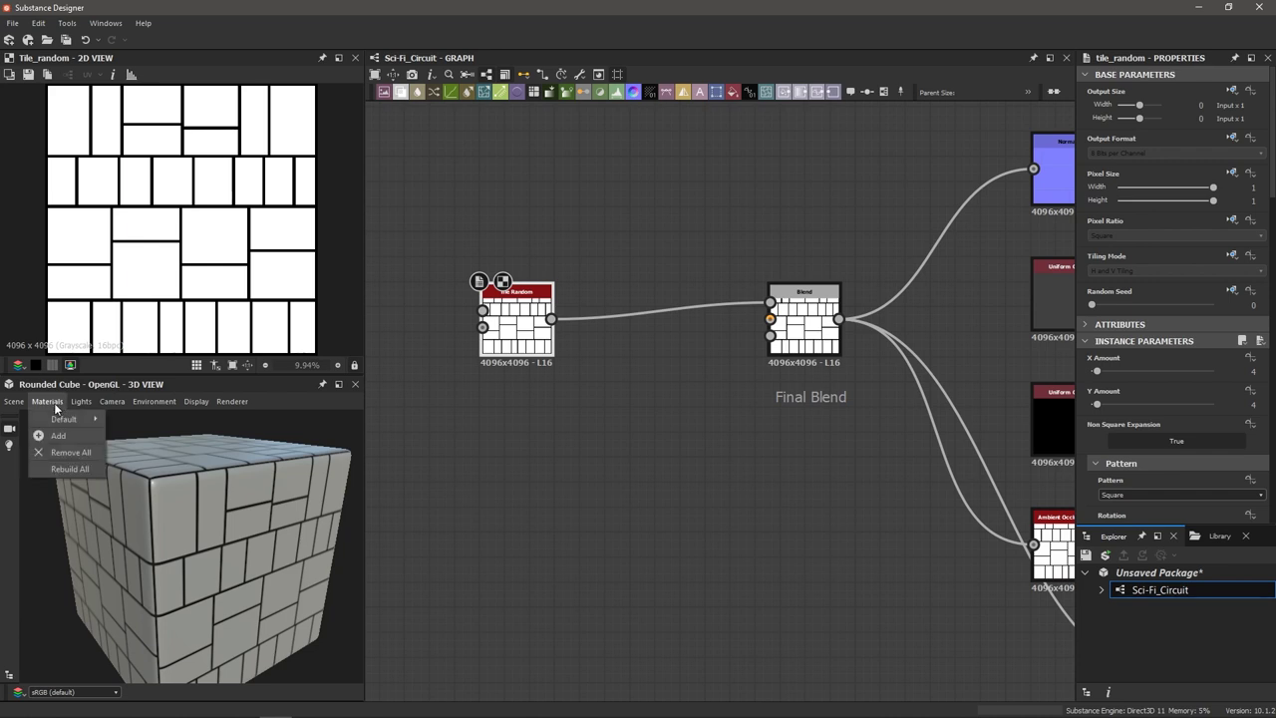
{"action": "mouse_move", "coordinate": [77, 419]}
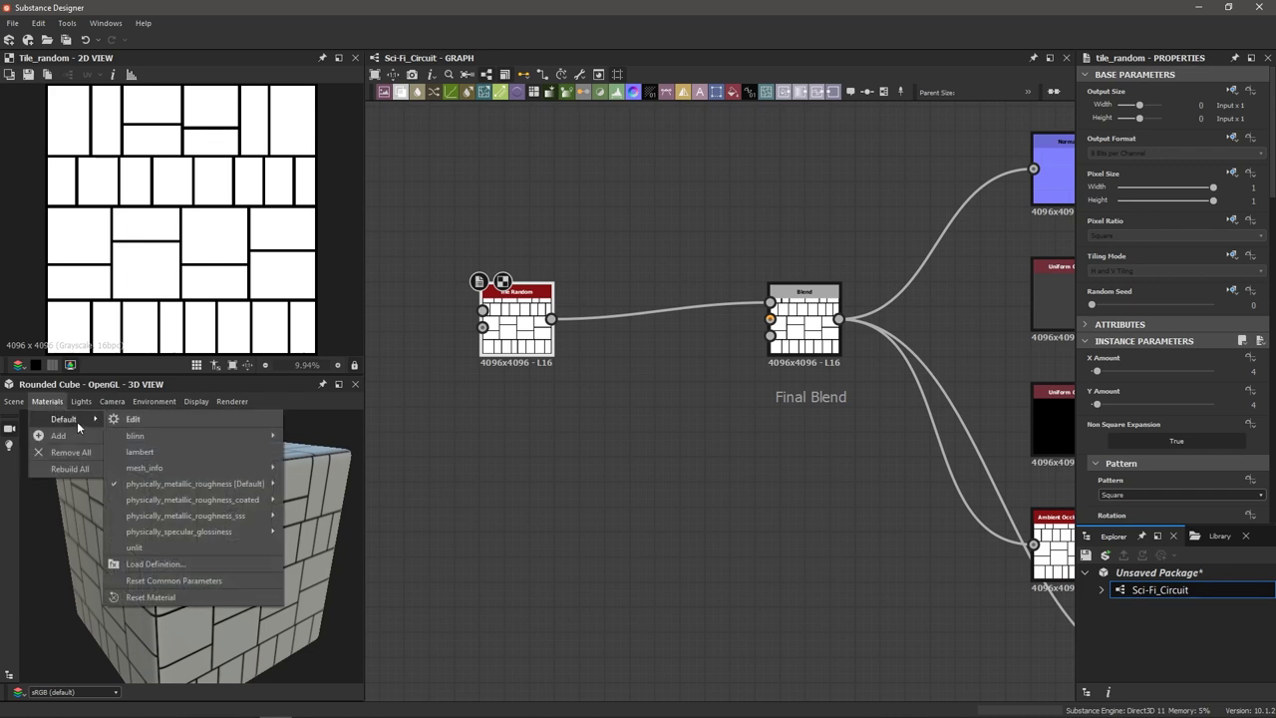
{"action": "mouse_move", "coordinate": [233, 485]}
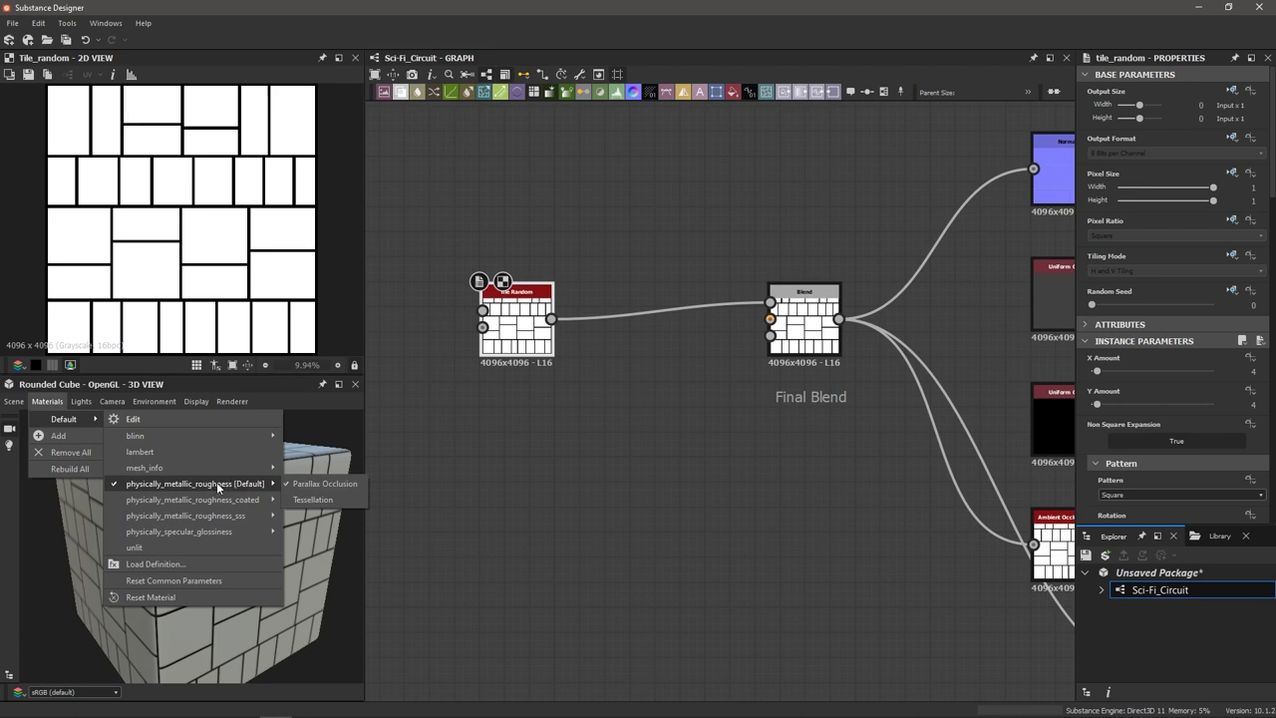
{"action": "left_click", "coordinate": [325, 497]}
{"action": "scroll", "coordinate": [1160, 371], "scroll_direction": "down", "scroll_amount": 2}
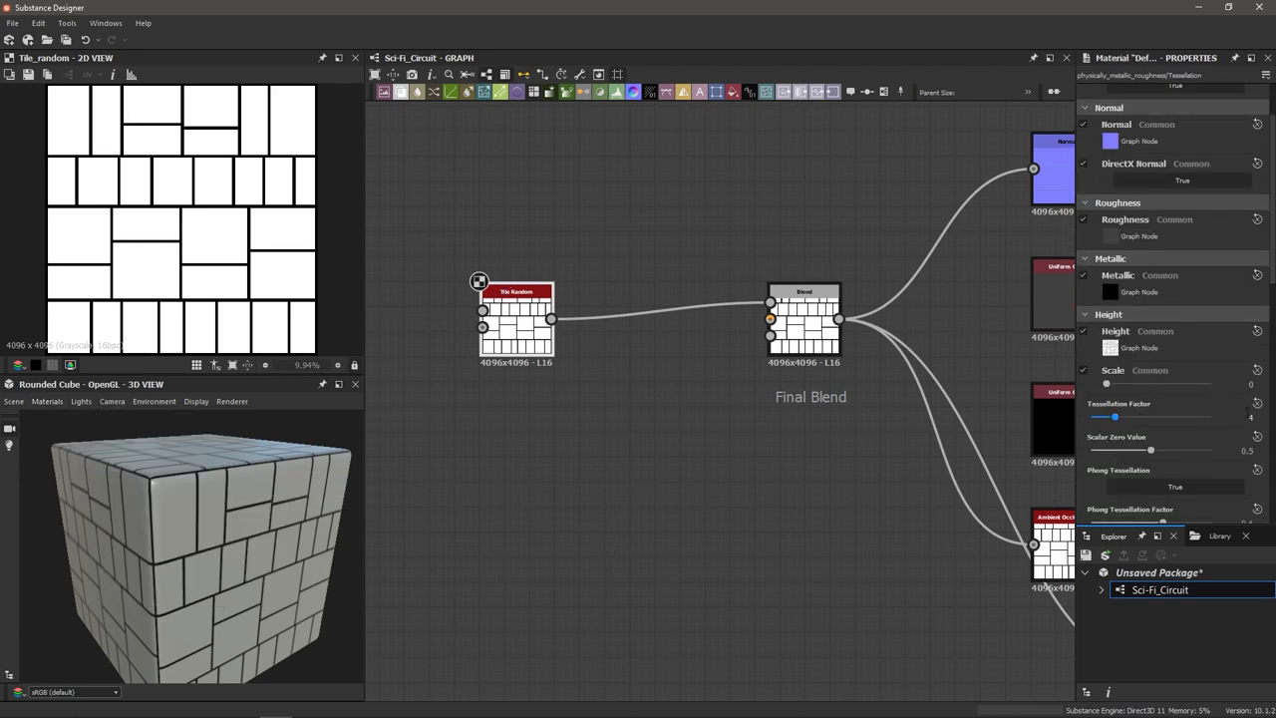
Set the 3D material's Tessellation Factor to 24 and its height Scale to 6.96.
{"action": "double_click", "coordinate": [1241, 417]}
{"action": "type", "text": "24"}
{"action": "key", "text": "Return"}
{"action": "left_click_drag", "start_coordinate": [1108, 385], "coordinate": [1179, 389]}
{"action": "left_click_drag", "start_coordinate": [323, 495], "coordinate": [245, 483]}
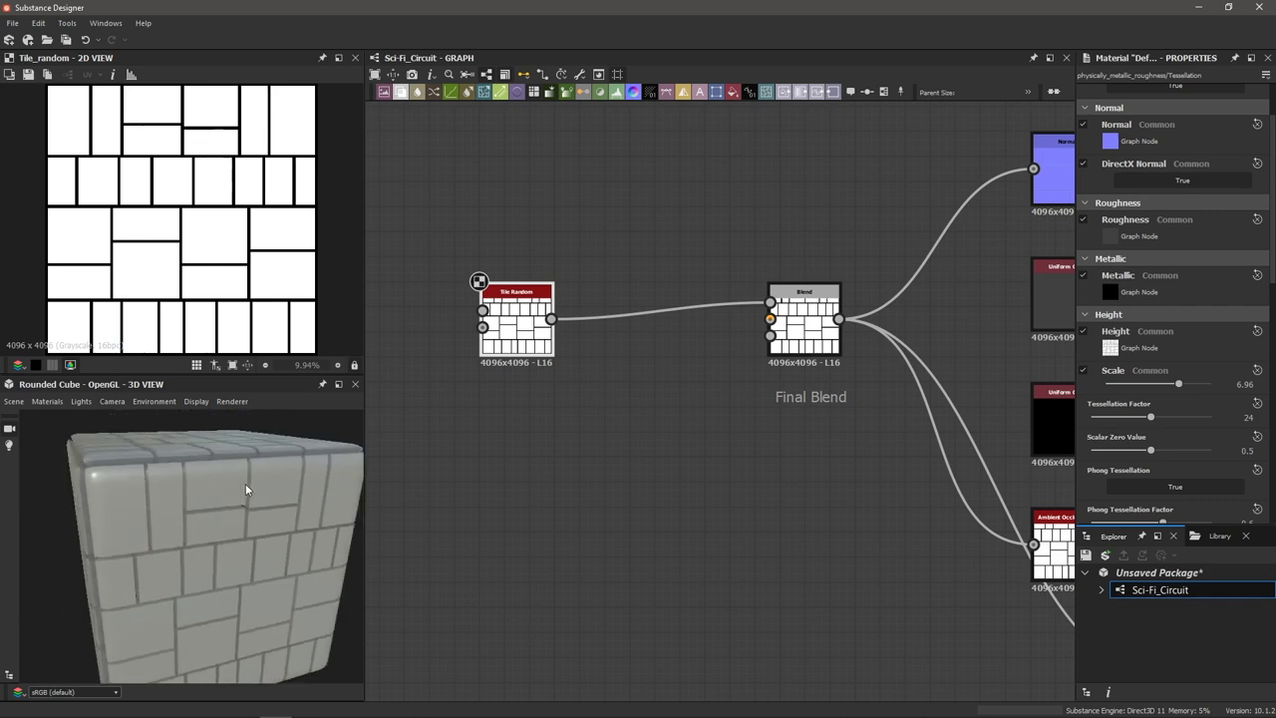
Choose Rounded Cube as the 3D preview mesh and set the material's height Scale to 5.25.
{"action": "left_click", "coordinate": [13, 403]}
{"action": "left_click", "coordinate": [13, 402]}
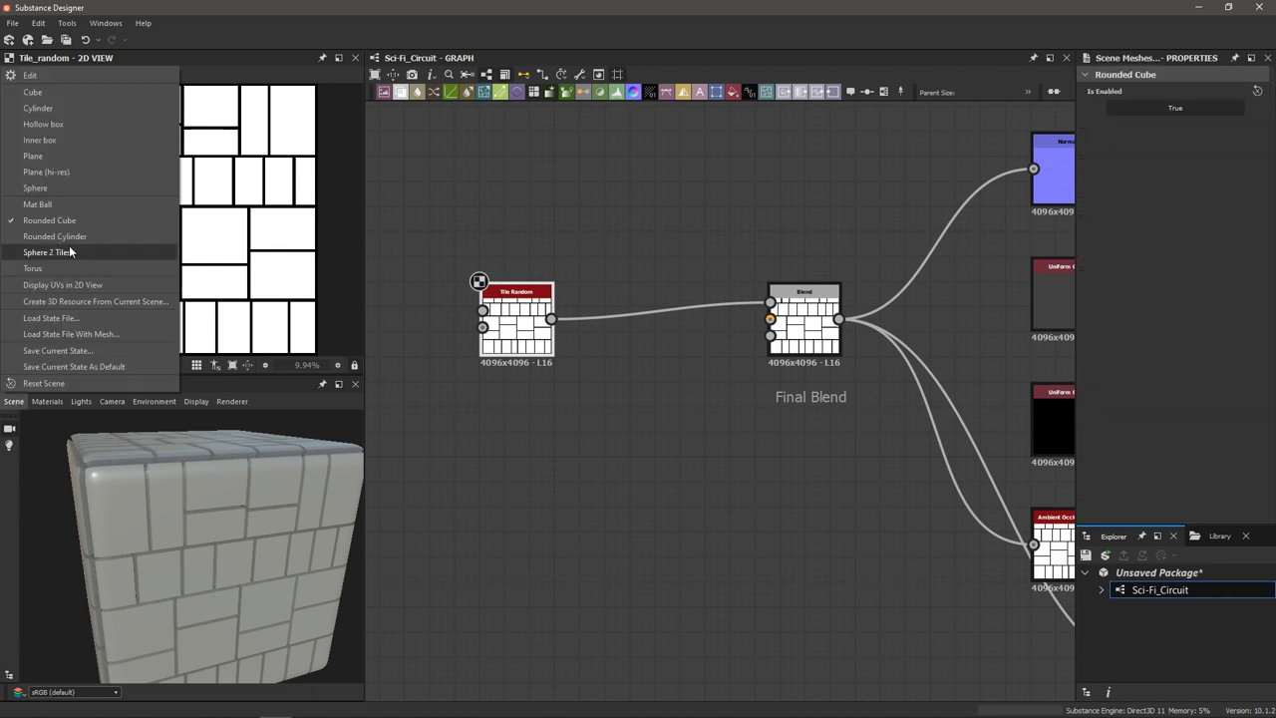
{"action": "left_click", "coordinate": [49, 220]}
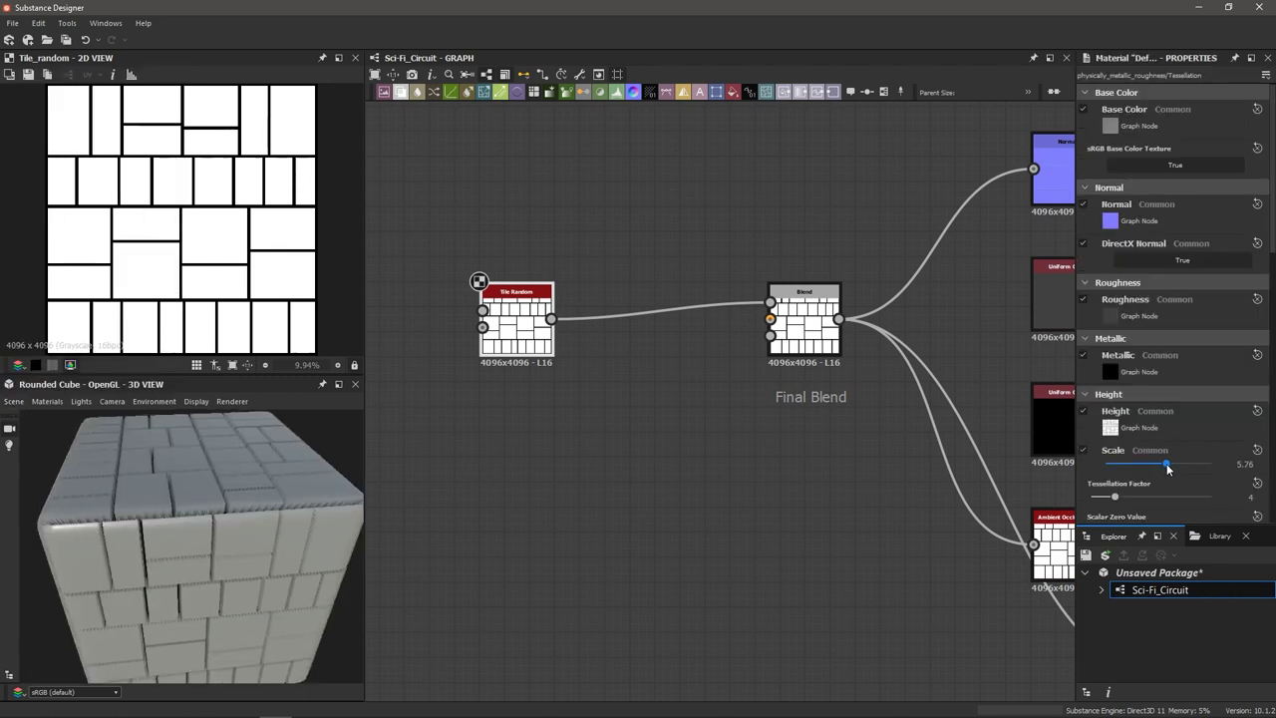
{"action": "left_click_drag", "start_coordinate": [1167, 468], "coordinate": [1161, 467]}
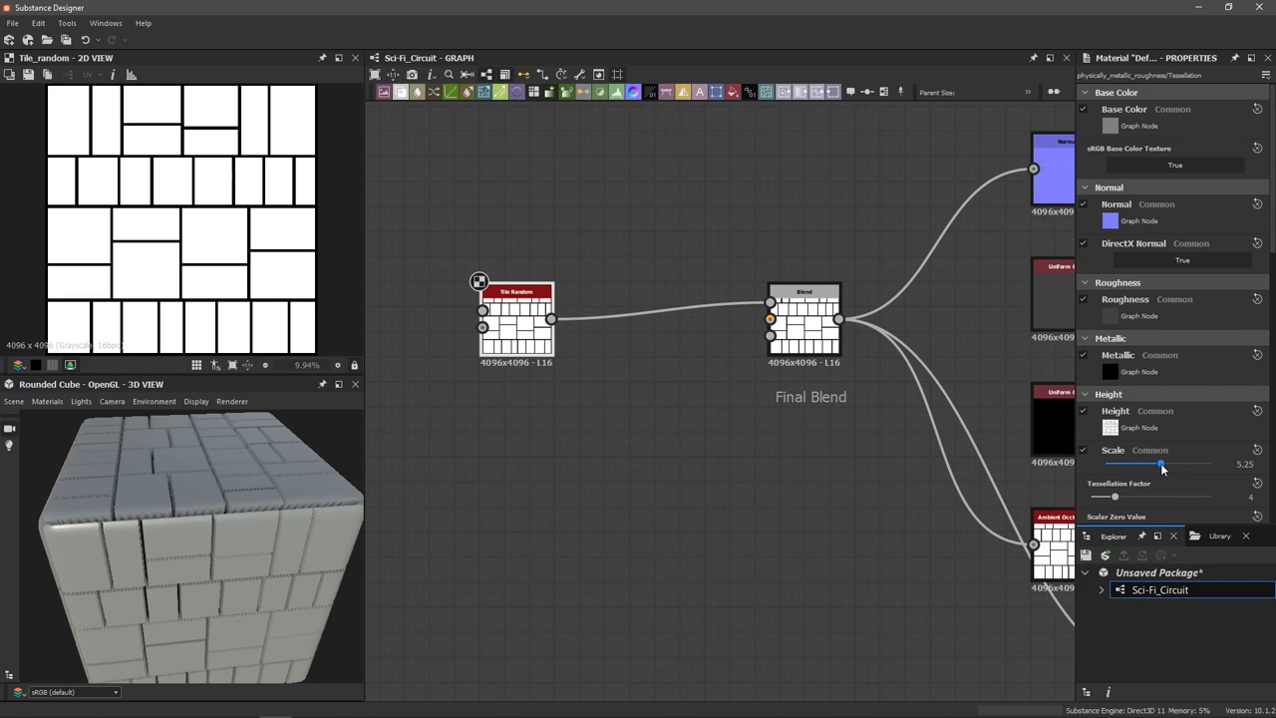
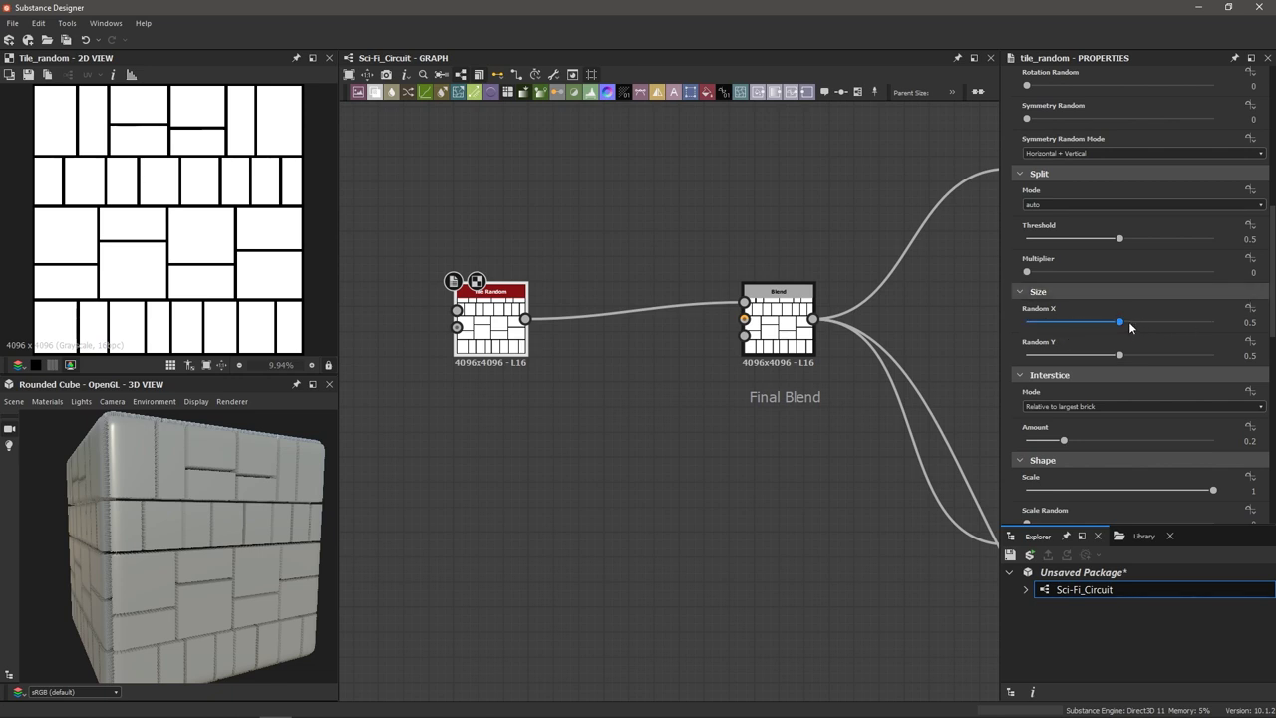
Set the Tile Random node's size Random X to 0 and Random Y to 1, with an Interstice Amount of 0.3.
{"action": "left_click_drag", "start_coordinate": [1129, 322], "coordinate": [989, 320]}
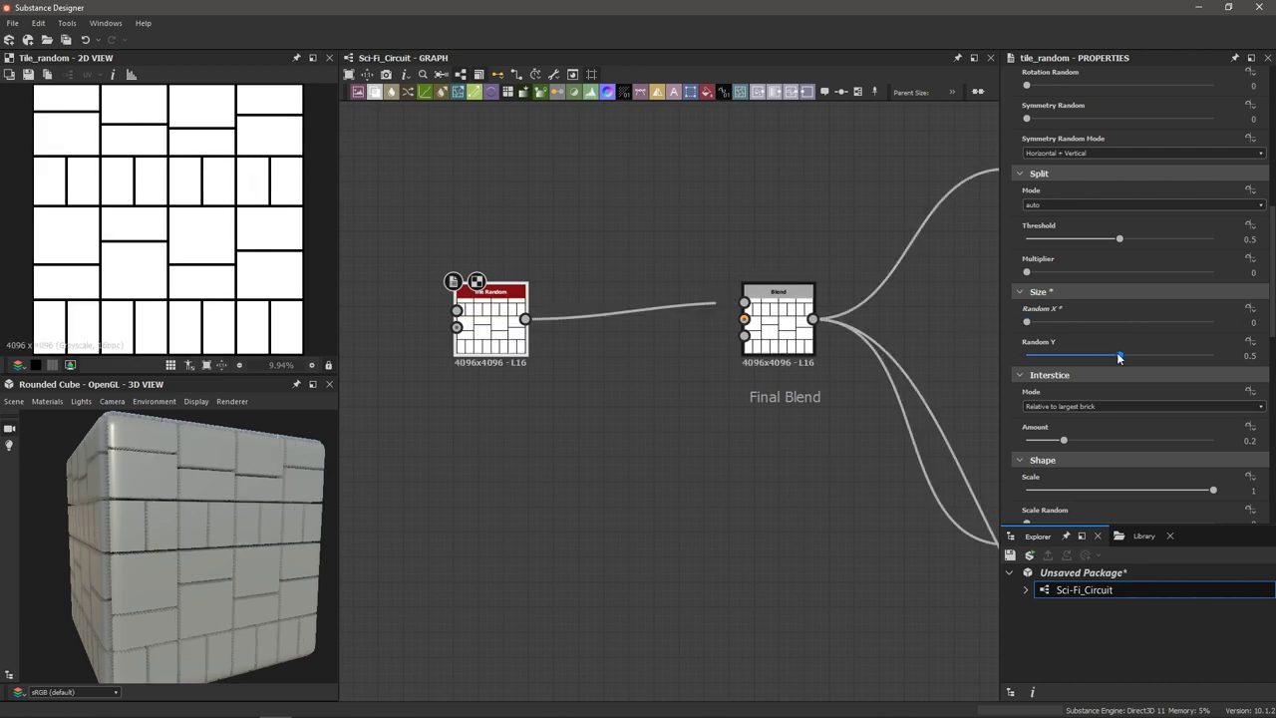
{"action": "left_click_drag", "start_coordinate": [1119, 356], "coordinate": [1234, 354]}
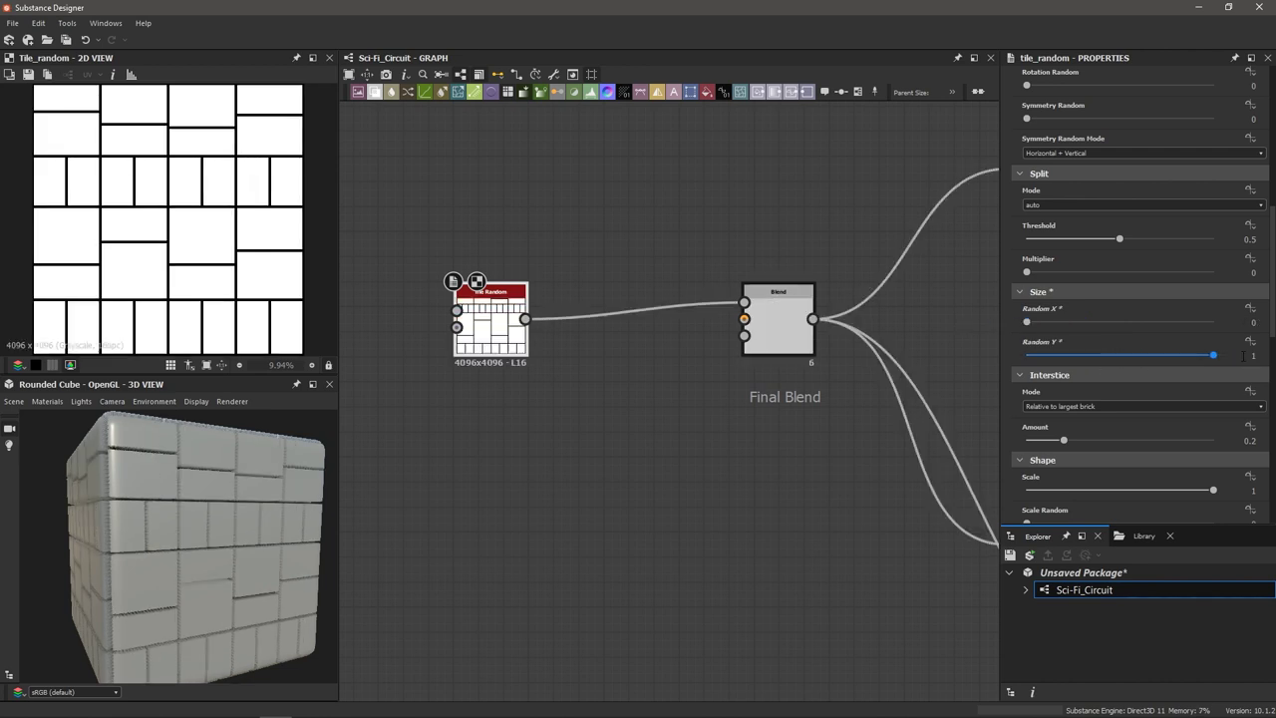
{"action": "scroll", "coordinate": [1070, 308], "scroll_direction": "down", "scroll_amount": 3}
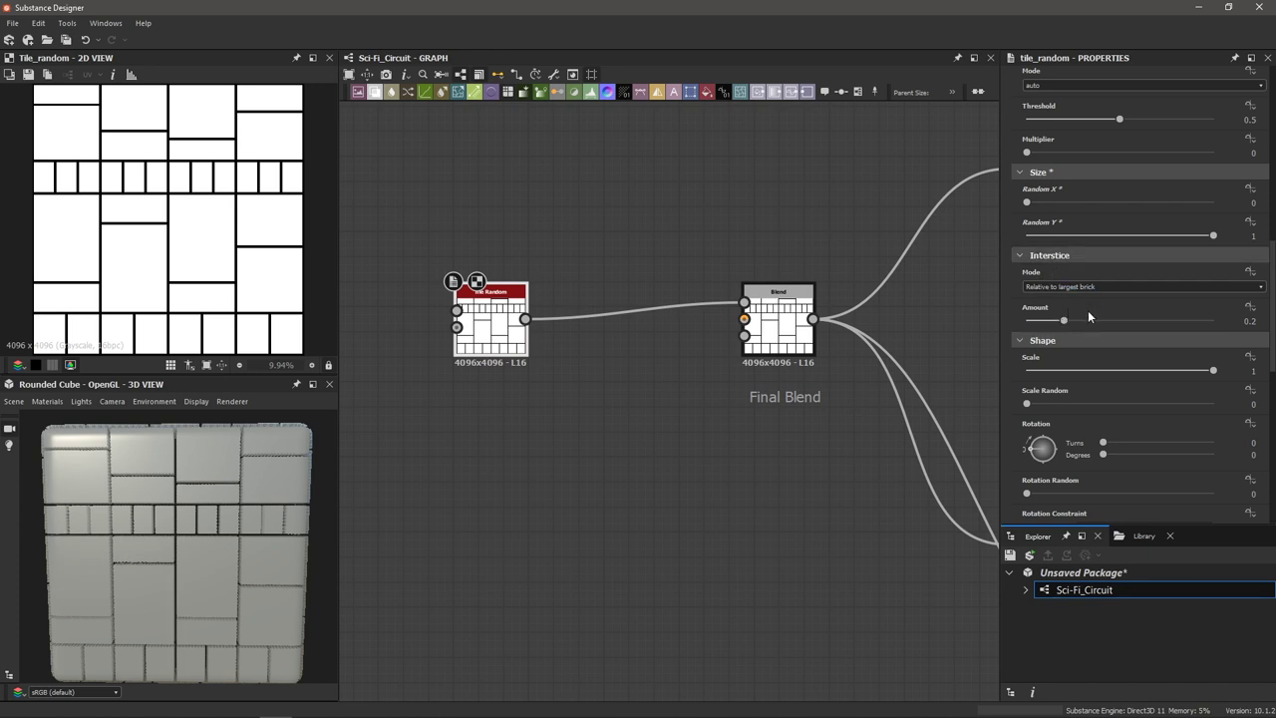
{"action": "mouse_move", "coordinate": [1064, 321]}
{"action": "left_mouse_down"}
{"action": "mouse_move", "coordinate": [1130, 323]}
{"action": "mouse_move", "coordinate": [1080, 327]}
{"action": "left_mouse_up"}
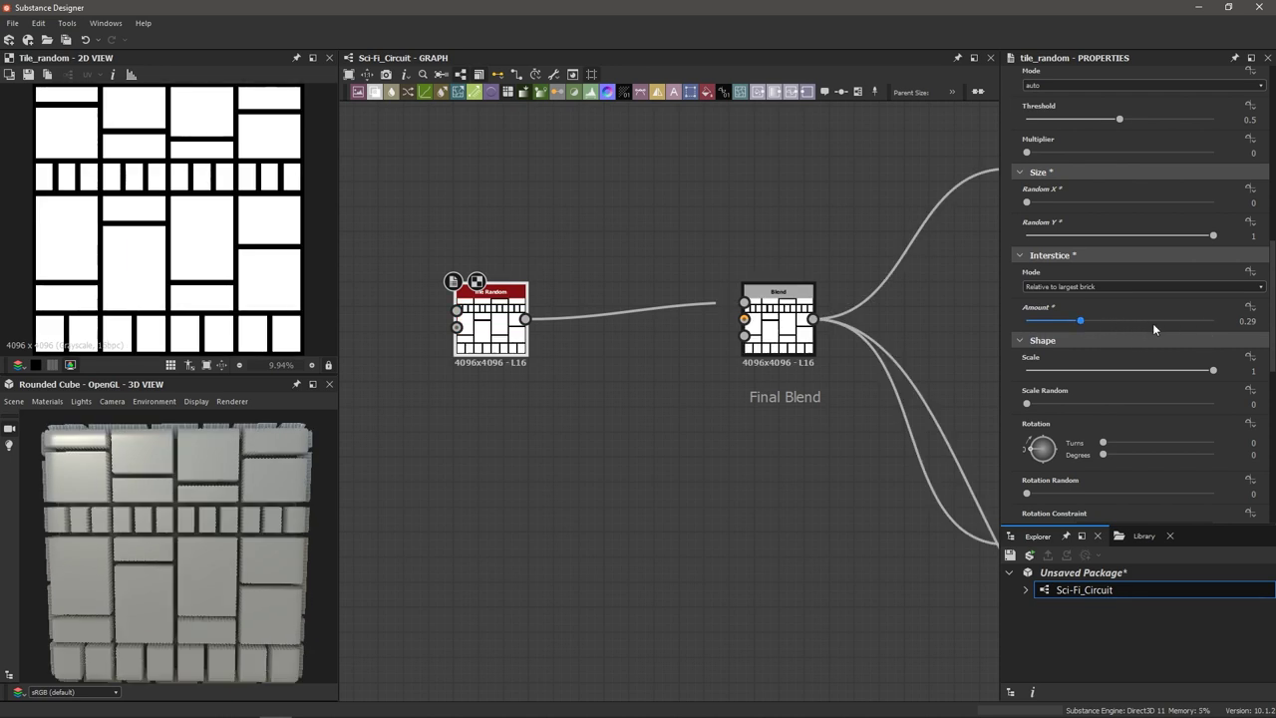
{"action": "left_click", "coordinate": [1081, 321]}
{"action": "left_click_drag", "start_coordinate": [1081, 321], "coordinate": [1084, 324]}
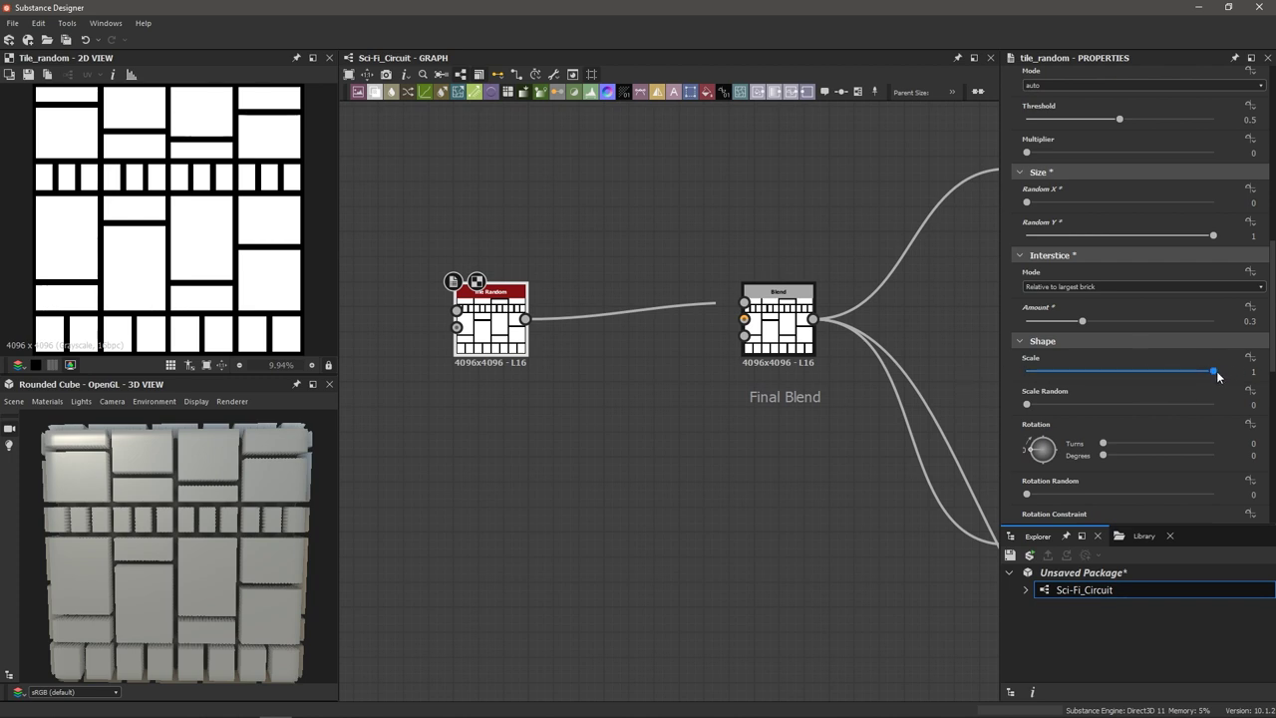
Set the Tile Random node's shape Scale to 1.09 so the larger tiles merge.
{"action": "mouse_move", "coordinate": [1216, 375]}
{"action": "left_mouse_down"}
{"action": "mouse_move", "coordinate": [1182, 378]}
{"action": "mouse_move", "coordinate": [1220, 372]}
{"action": "left_mouse_up"}
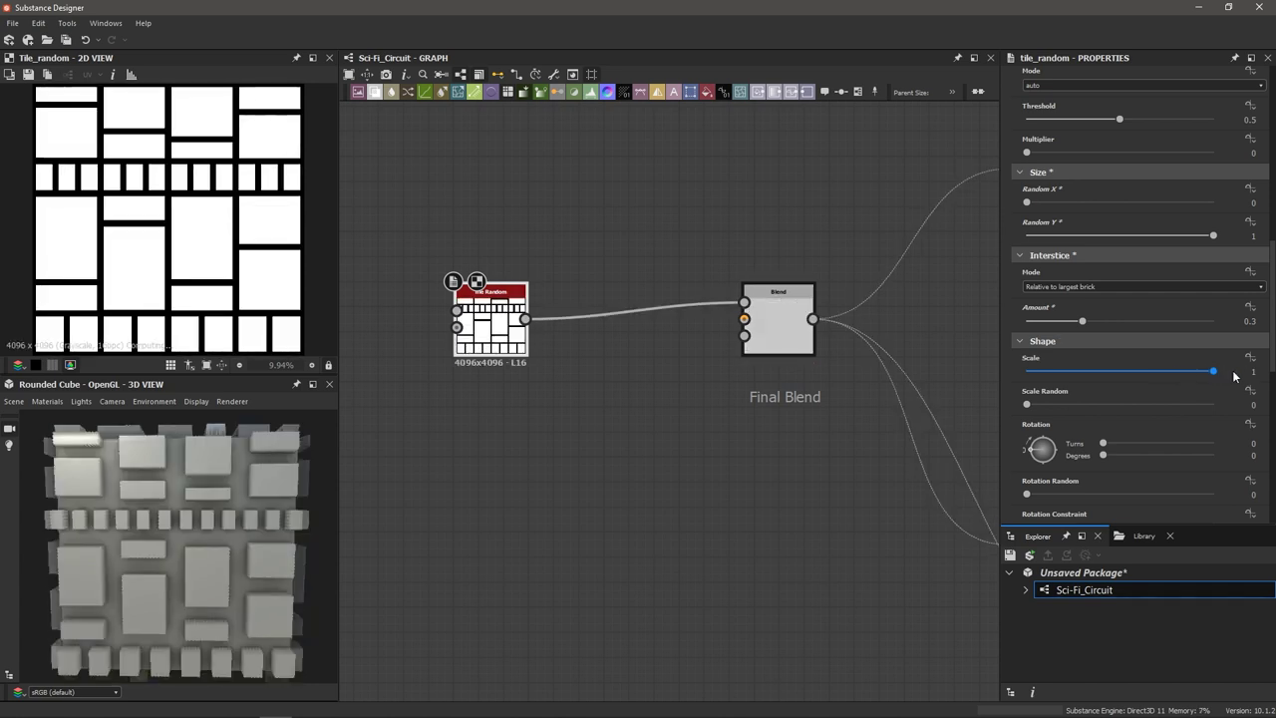
{"action": "left_click", "coordinate": [1243, 371]}
{"action": "left_click_drag", "start_coordinate": [1243, 371], "coordinate": [1275, 374]}
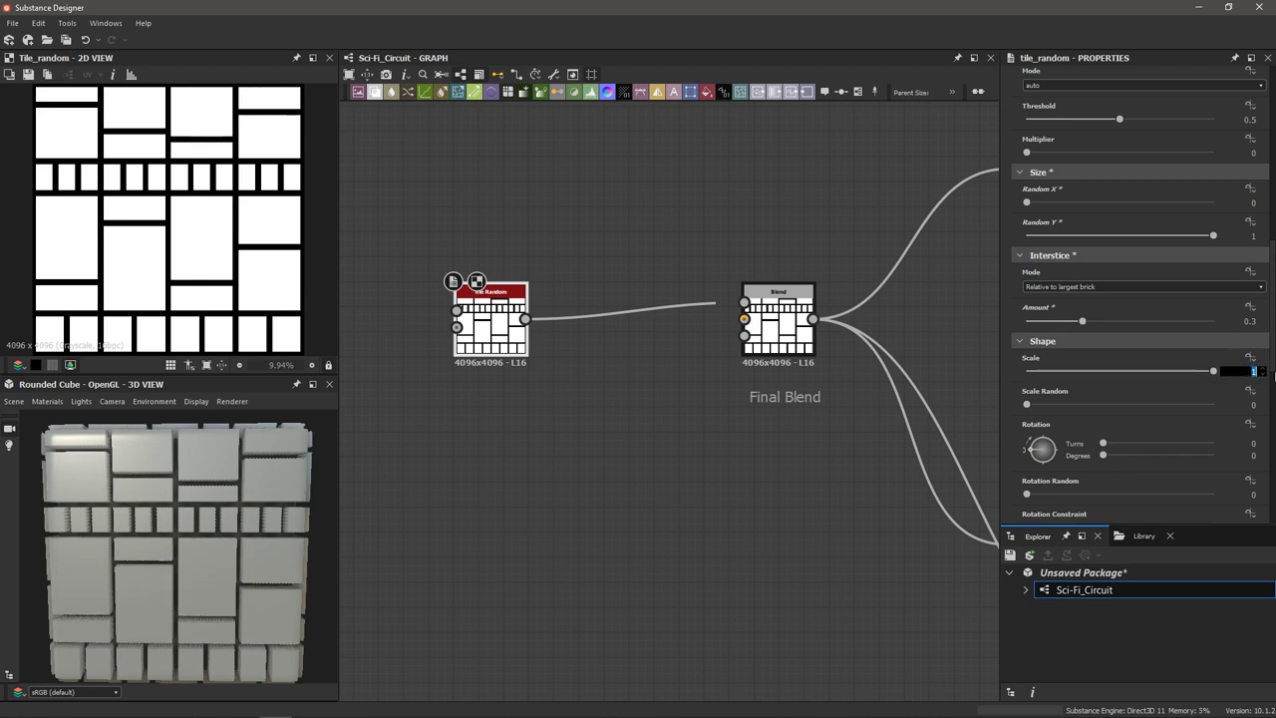
{"action": "key", "text": "Return"}
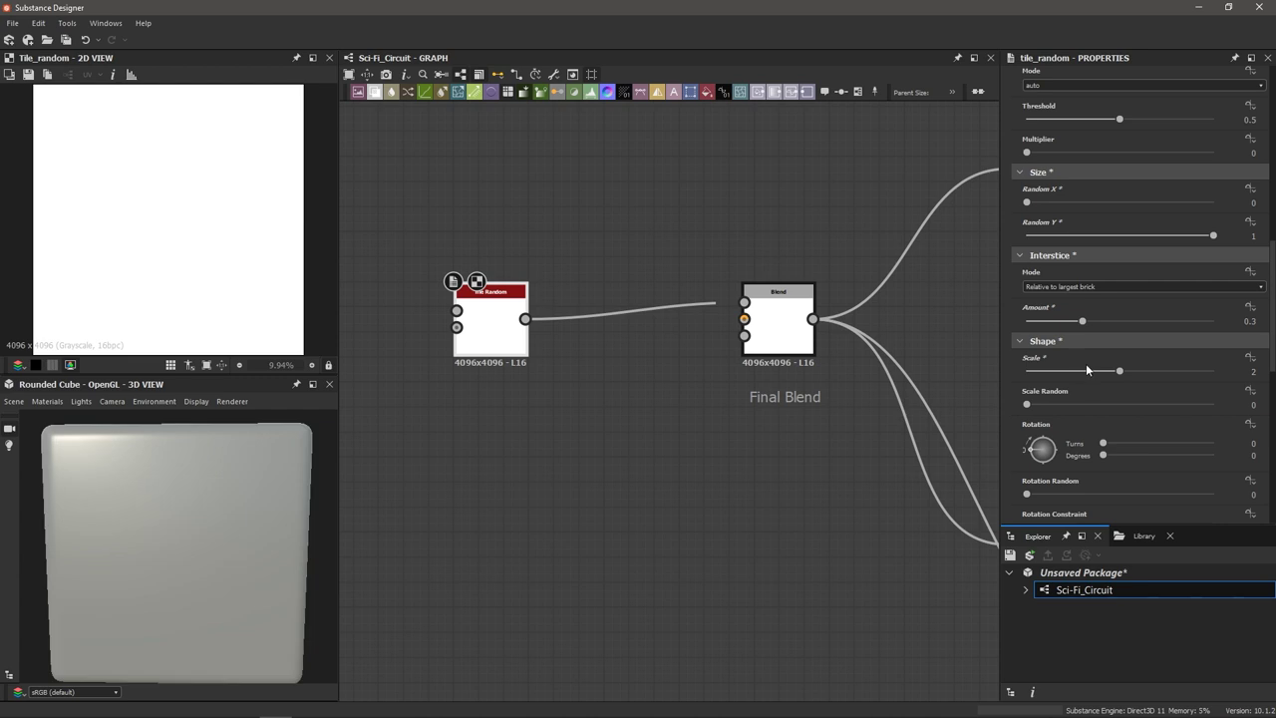
{"action": "left_click_drag", "start_coordinate": [1118, 377], "coordinate": [1076, 377]}
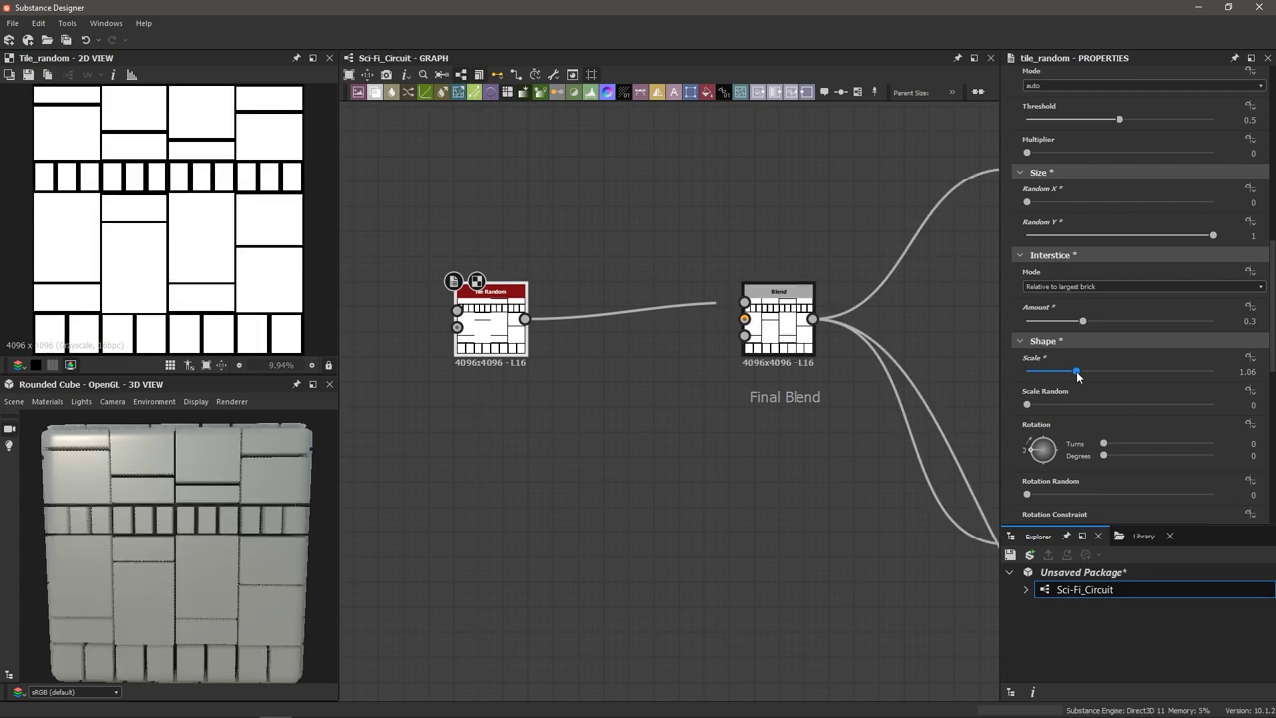
{"action": "left_click_drag", "start_coordinate": [1076, 375], "coordinate": [1078, 376]}
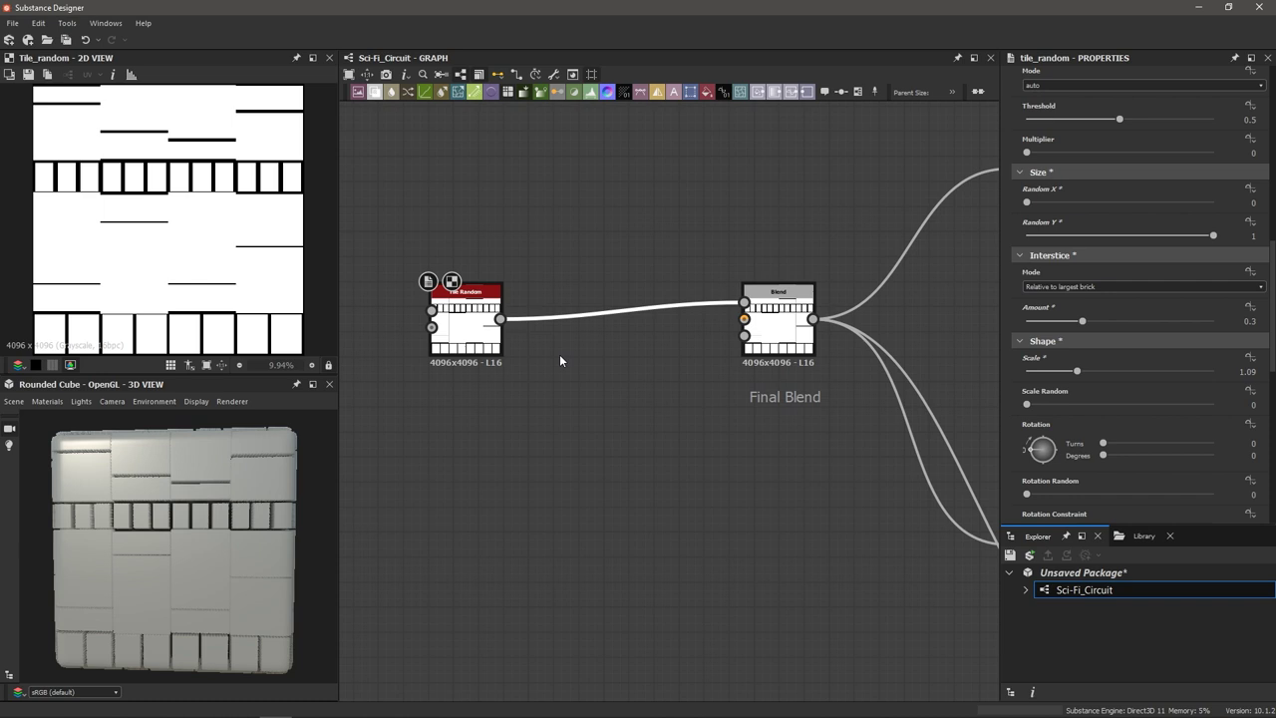
Insert a Mirror Grayscale node on the connection between the Tile Random and Final Blend nodes.
{"action": "key", "text": "space"}
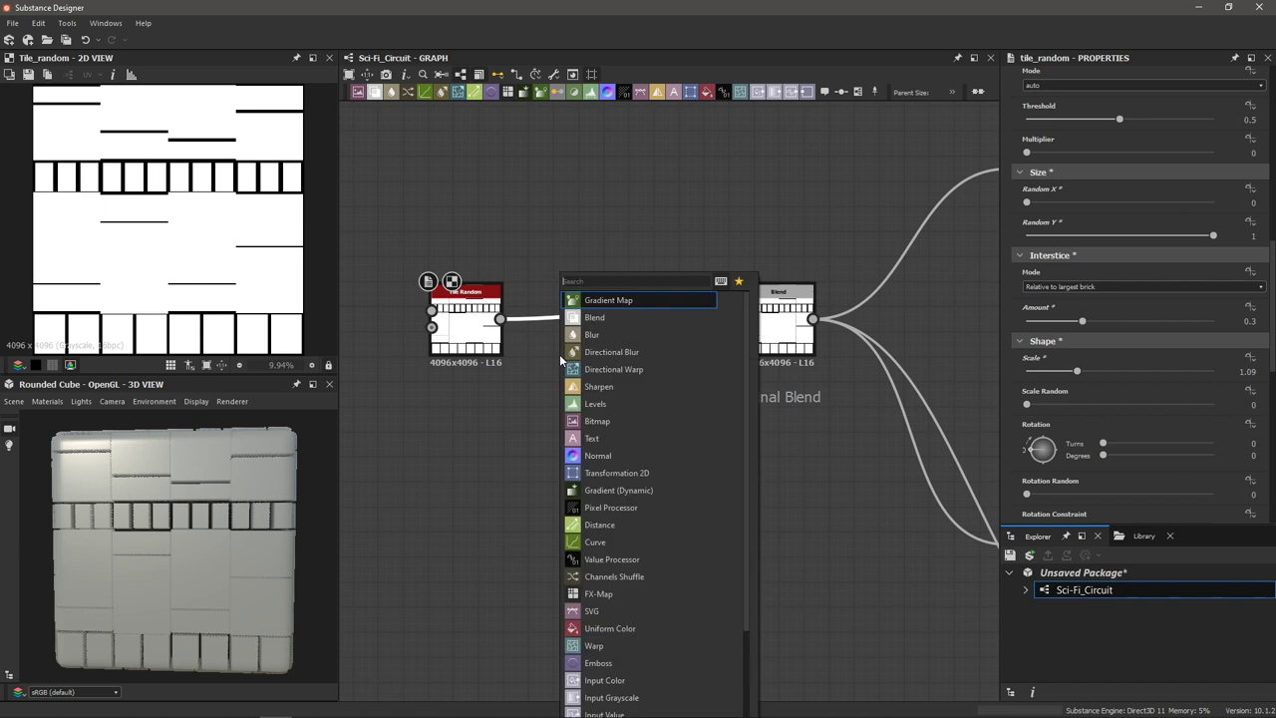
{"action": "type", "text": "mirror"}
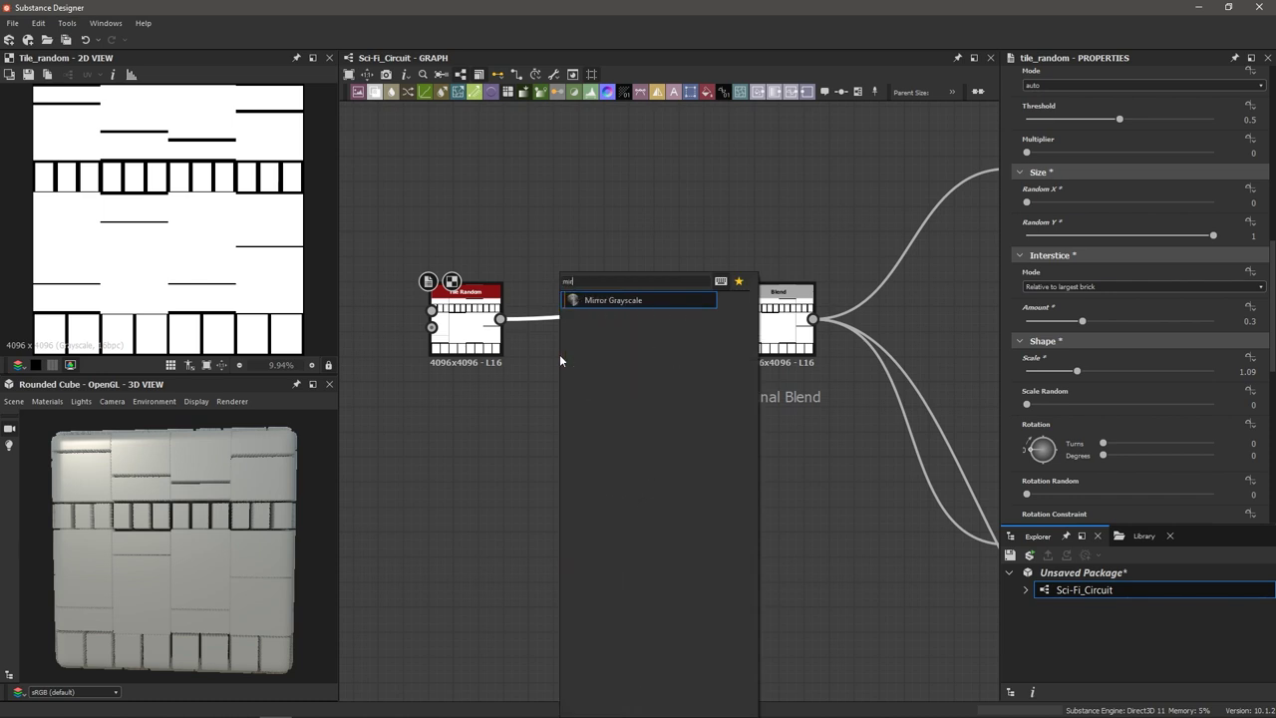
{"action": "key", "text": "Return"}
{"action": "left_click_drag", "start_coordinate": [635, 339], "coordinate": [604, 340]}
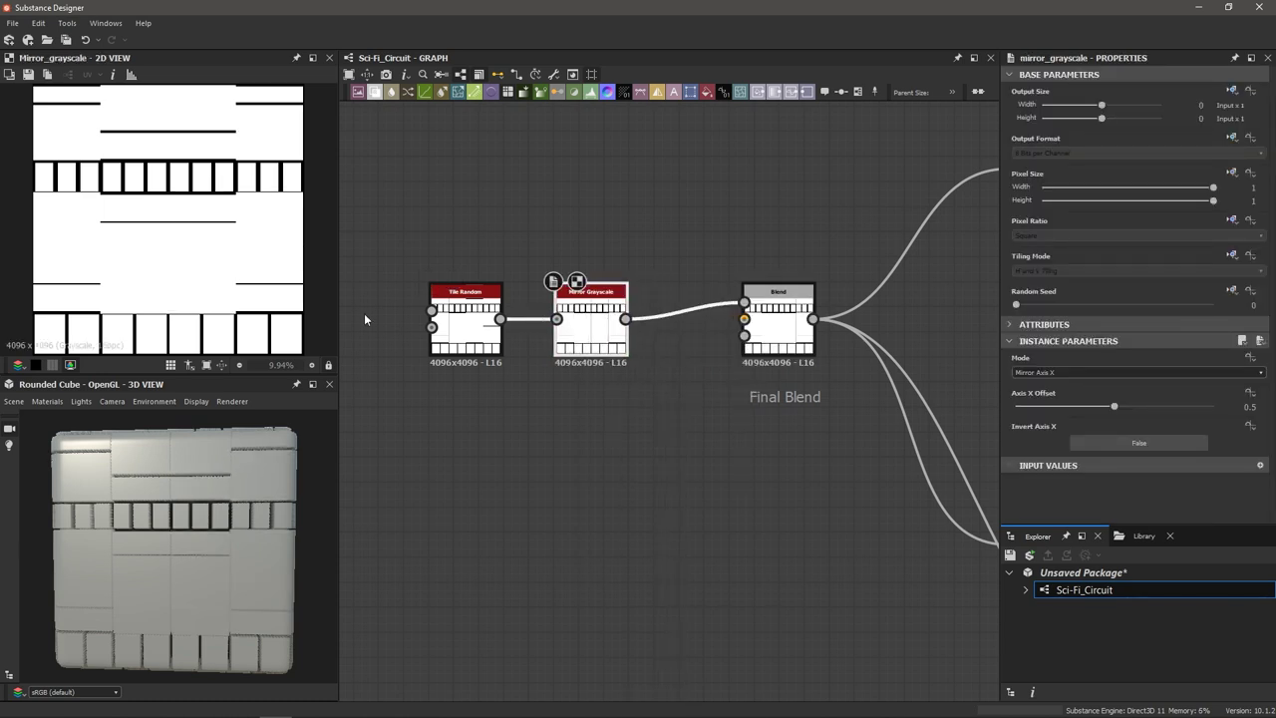
{"action": "scroll", "coordinate": [191, 268], "scroll_direction": "up", "scroll_amount": 2}
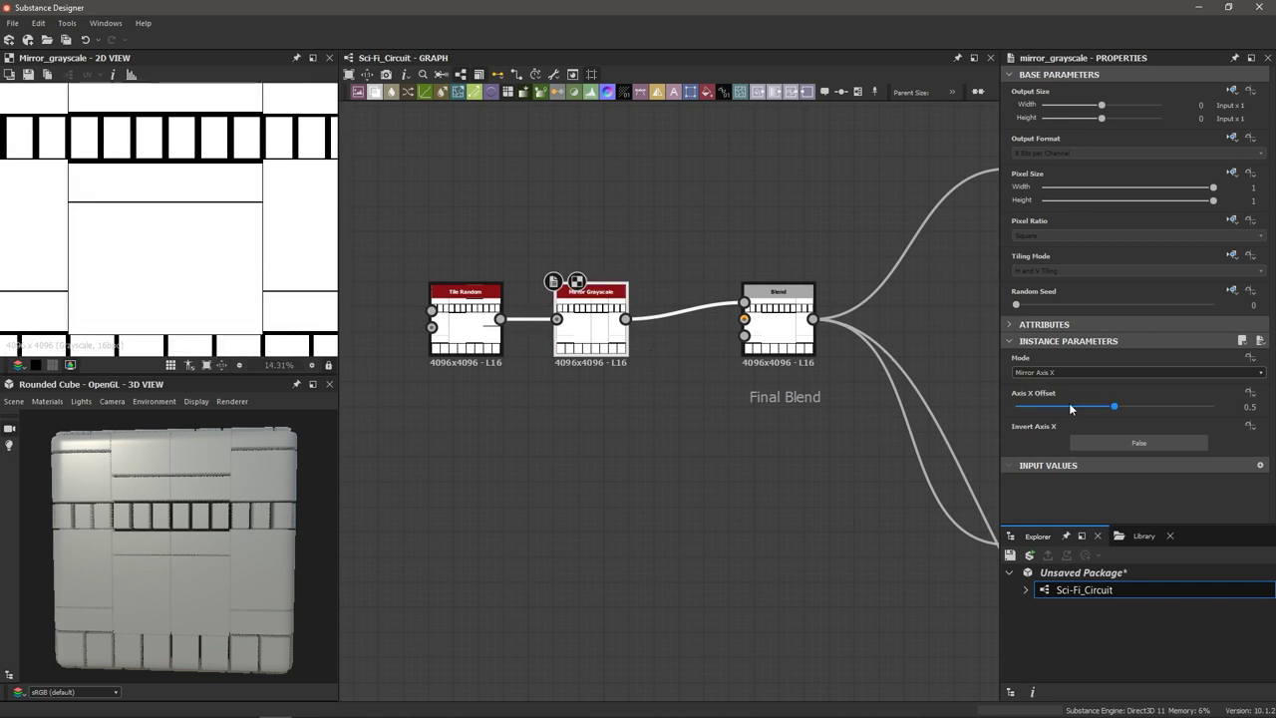
Insert a Bevel node between the Mirror Grayscale and Final Blend nodes and set its Distance to 0.07.
{"action": "left_click_drag", "start_coordinate": [417, 266], "coordinate": [439, 329]}
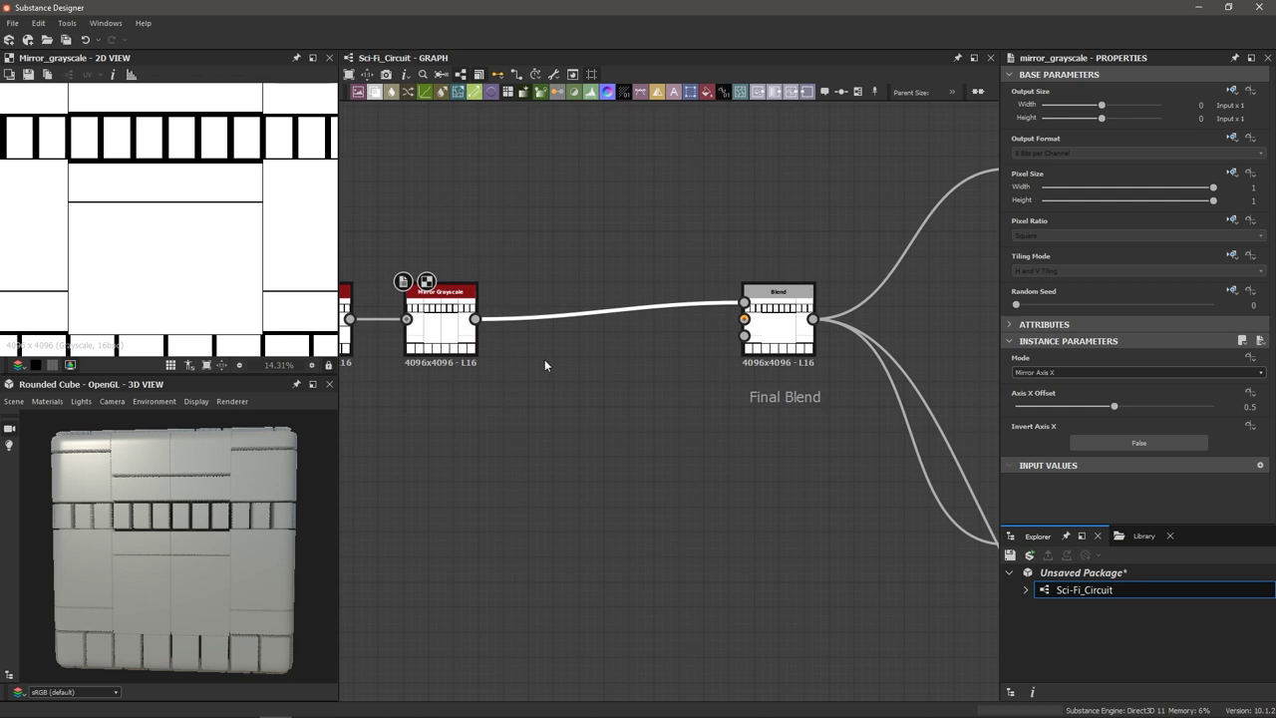
{"action": "key", "text": "space"}
{"action": "type", "text": "bev"}
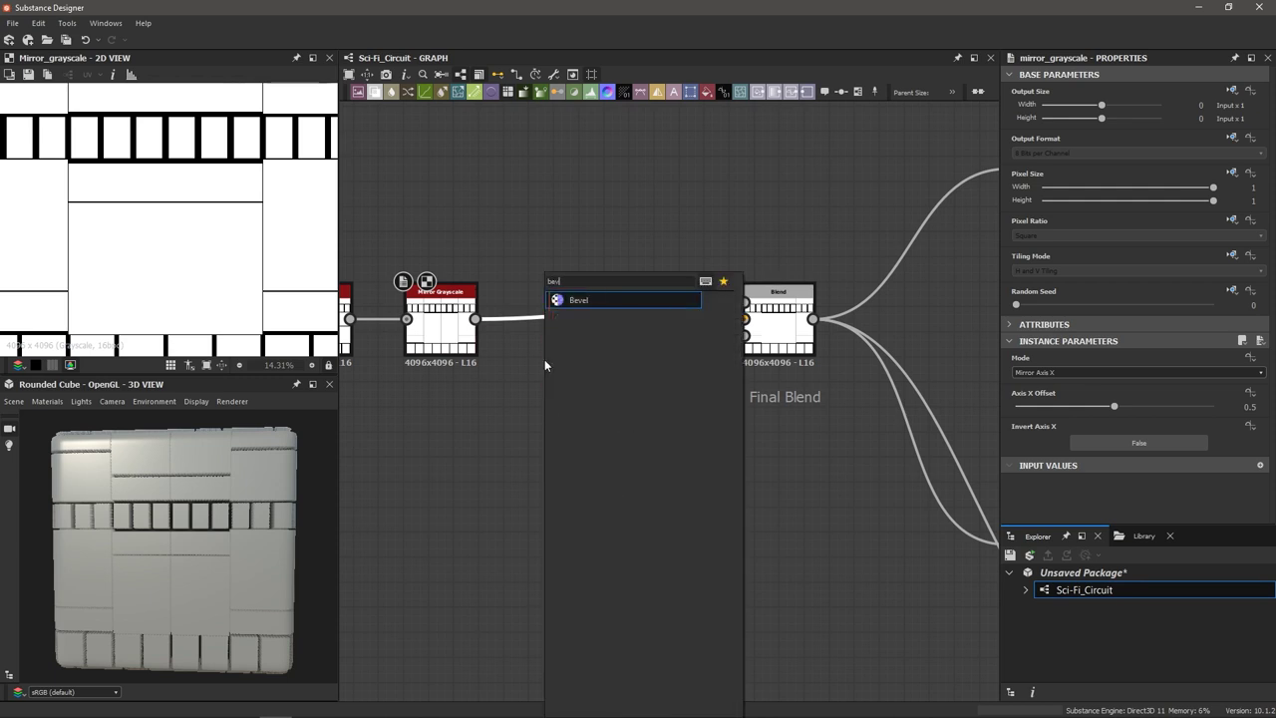
{"action": "key", "text": "Return"}
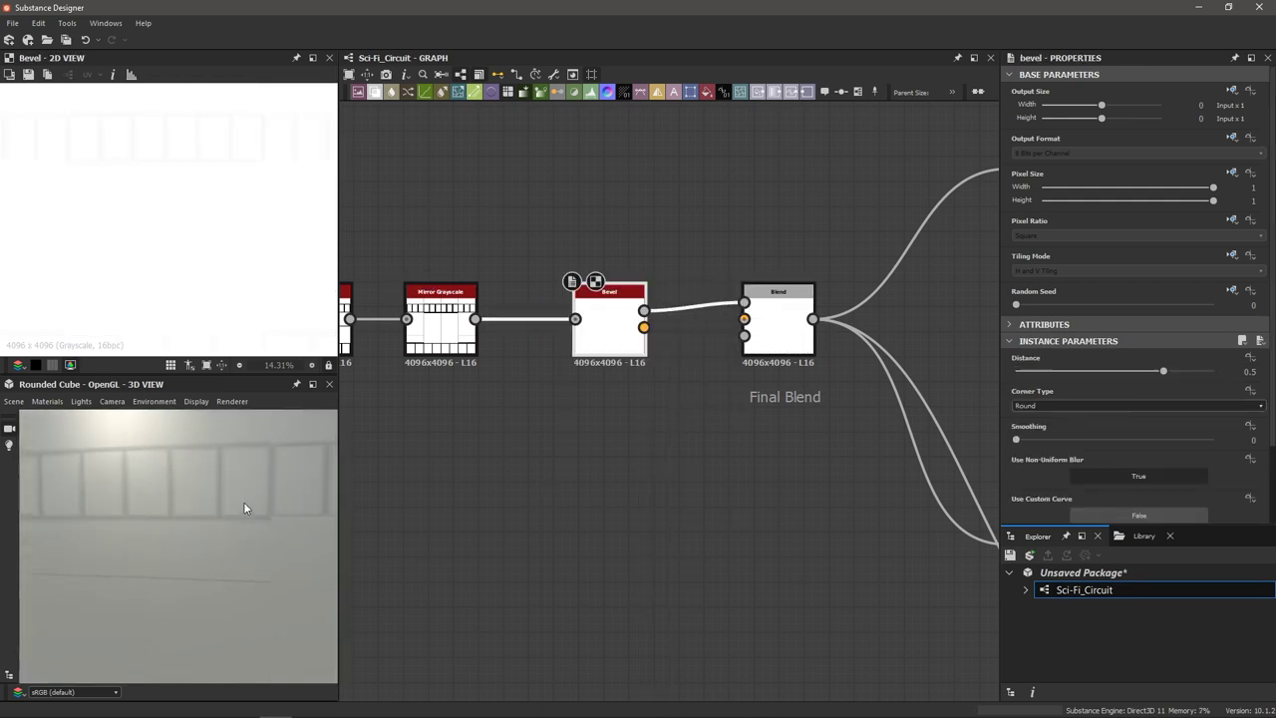
{"action": "left_click_drag", "start_coordinate": [1163, 371], "coordinate": [1121, 376]}
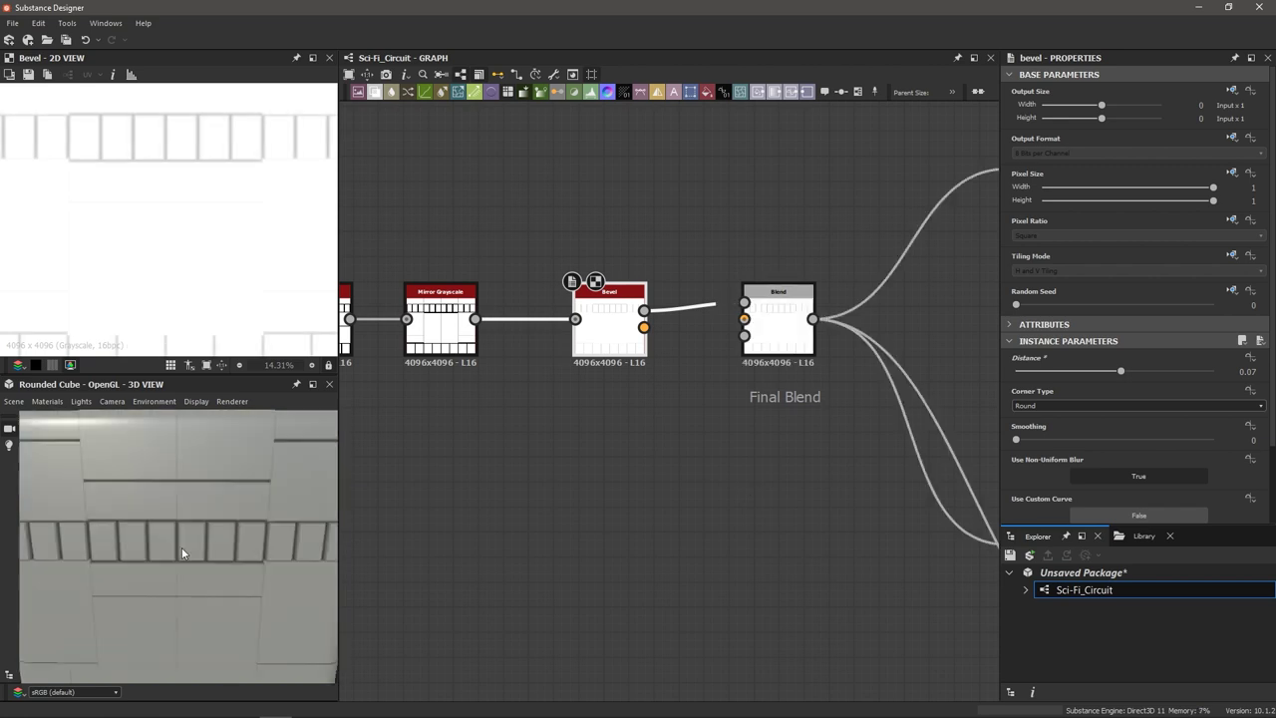
Examine the bevelled tile edges and corners up close on the 3D cube.
{"action": "middle_click_drag", "start_coordinate": [204, 518], "coordinate": [204, 507]}
{"action": "scroll", "coordinate": [204, 508], "scroll_direction": "up", "scroll_amount": 1}
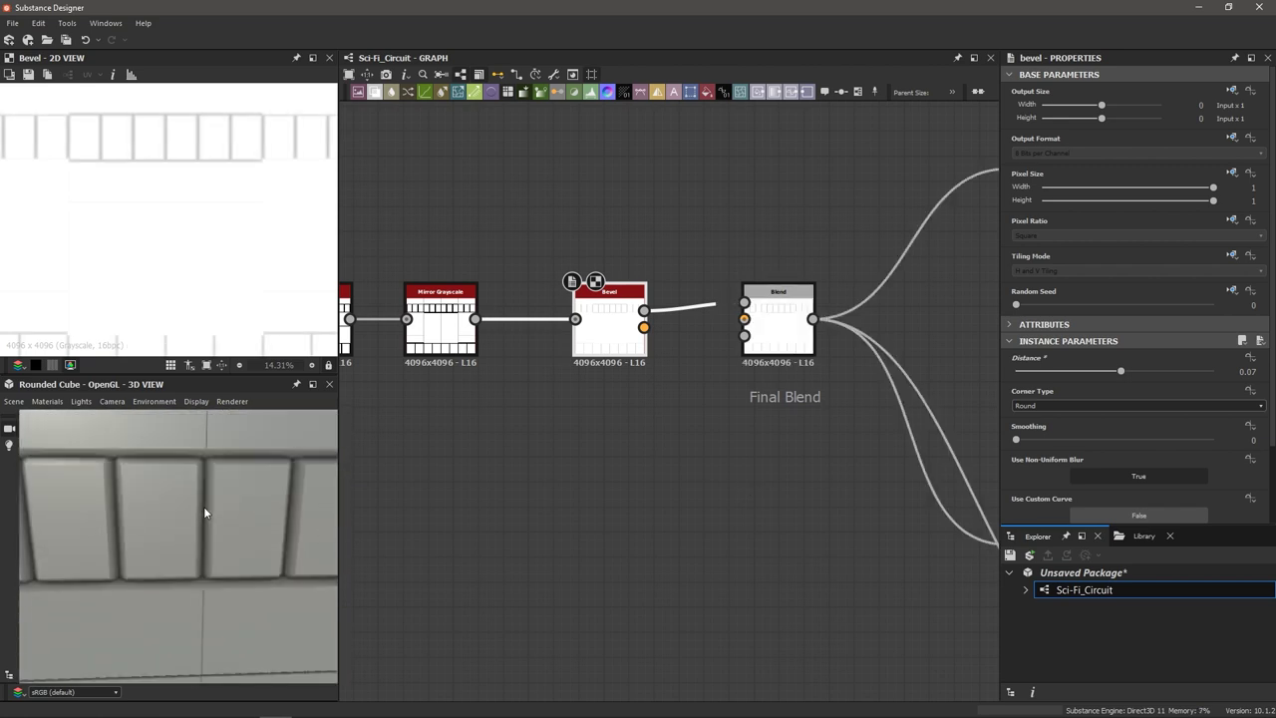
{"action": "scroll", "coordinate": [204, 508], "scroll_direction": "down", "scroll_amount": 2}
{"action": "scroll", "coordinate": [174, 525], "scroll_direction": "down", "scroll_amount": 2}
{"action": "left_click_drag", "start_coordinate": [174, 525], "coordinate": [209, 525]}
{"action": "scroll", "coordinate": [195, 512], "scroll_direction": "up", "scroll_amount": 2}
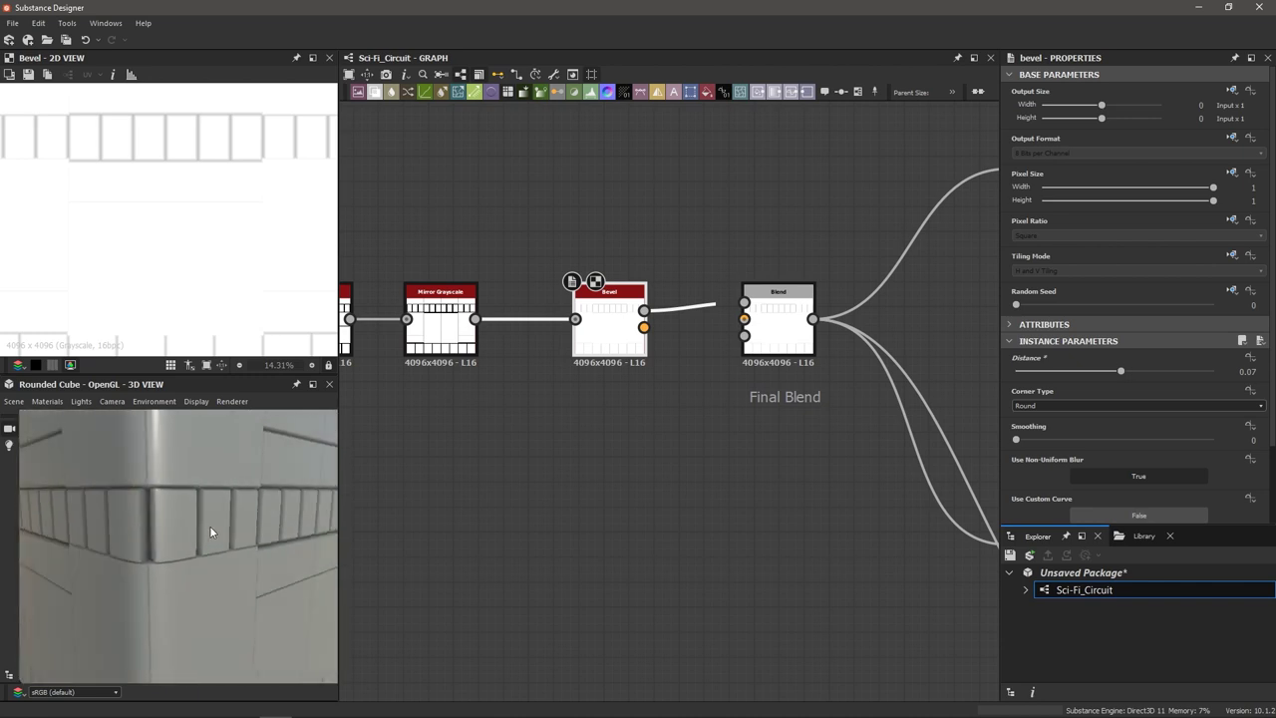
{"action": "scroll", "coordinate": [210, 526], "scroll_direction": "up", "scroll_amount": 1}
Set the default 3D material's height Scale to 9.34 and check the bevelled tiles on the cube.
{"action": "left_click", "coordinate": [13, 401]}
{"action": "mouse_move", "coordinate": [41, 406]}
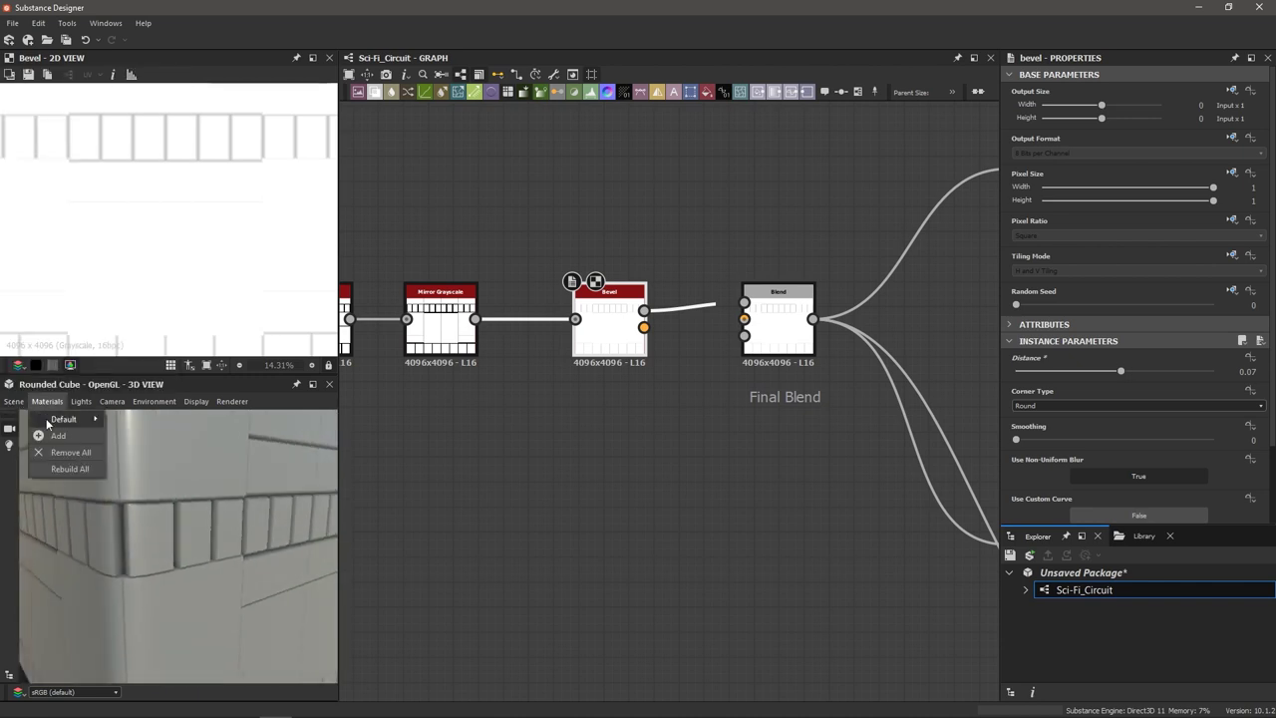
{"action": "left_click", "coordinate": [154, 419]}
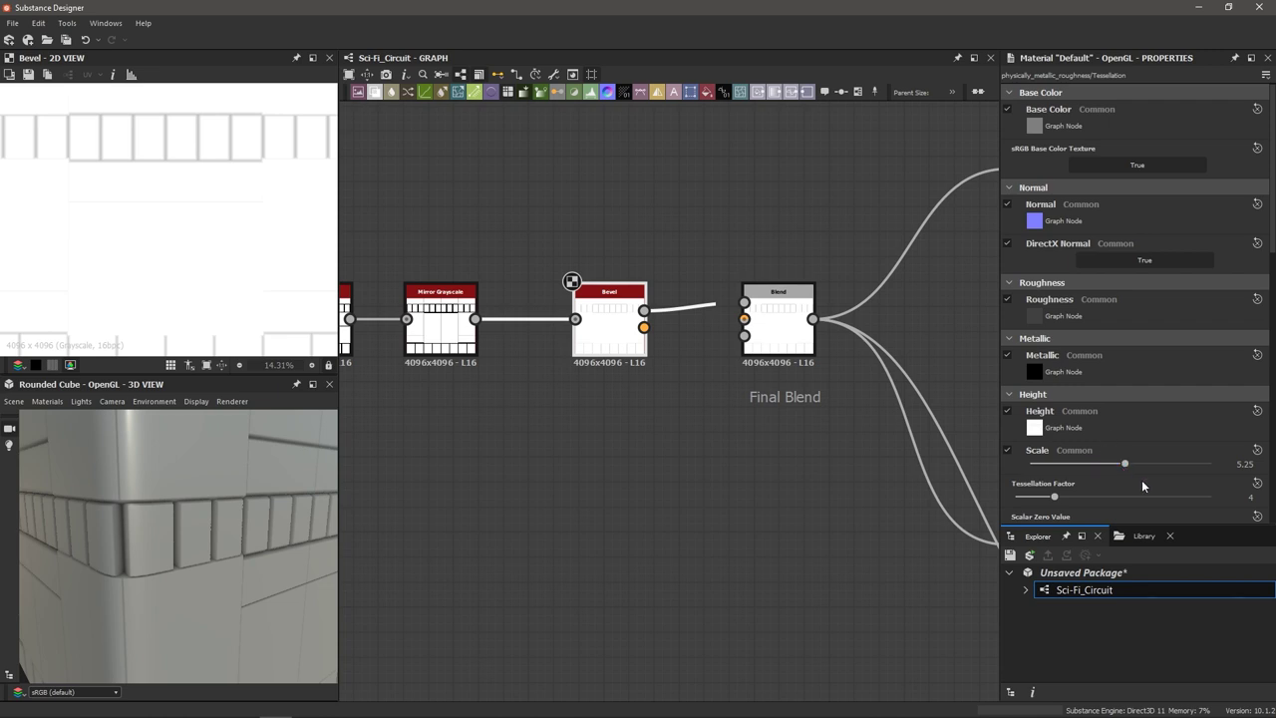
{"action": "left_click_drag", "start_coordinate": [1123, 467], "coordinate": [1202, 469]}
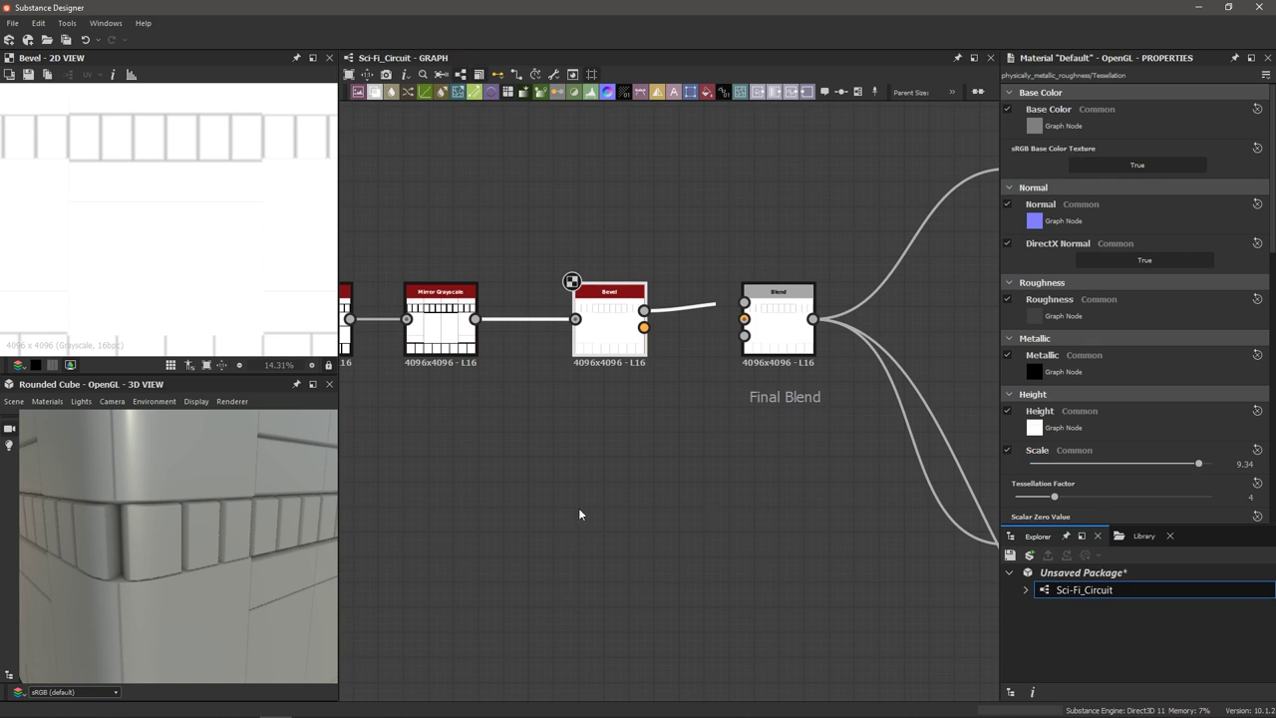
{"action": "left_click_drag", "start_coordinate": [268, 514], "coordinate": [187, 495]}
{"action": "scroll", "coordinate": [138, 514], "scroll_direction": "down", "scroll_amount": 2}
{"action": "scroll", "coordinate": [188, 496], "scroll_direction": "up", "scroll_amount": 5}
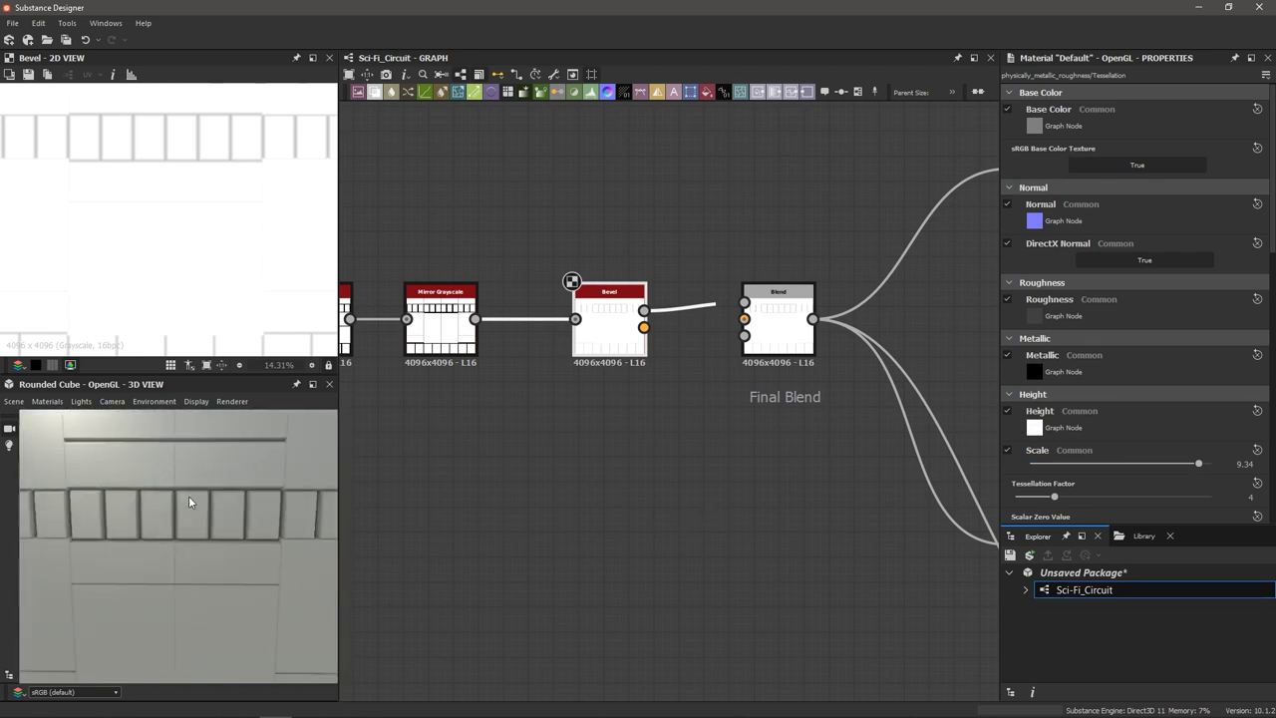
Set the Bevel node's Distance to -0.05 so the tiles bevel inward.
{"action": "scroll", "coordinate": [188, 513], "scroll_direction": "down", "scroll_amount": 5}
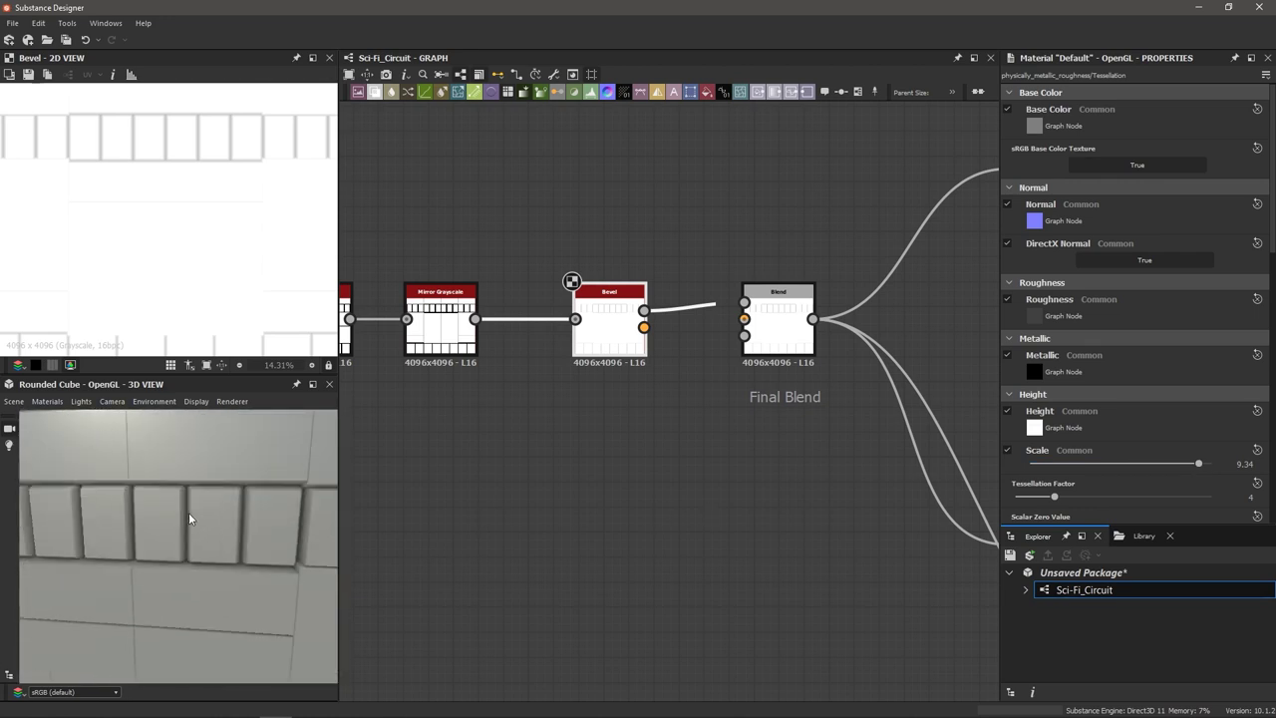
{"action": "left_click", "coordinate": [606, 329]}
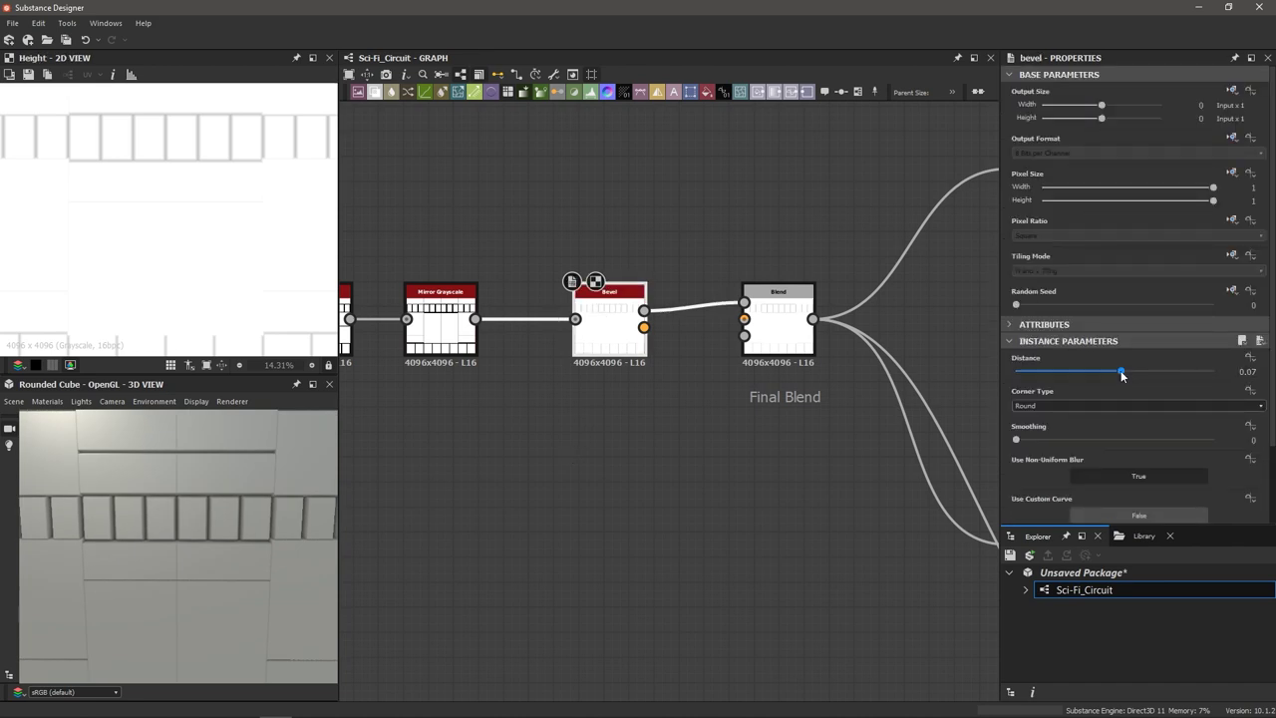
{"action": "scroll", "coordinate": [197, 231], "scroll_direction": "up", "scroll_amount": 3}
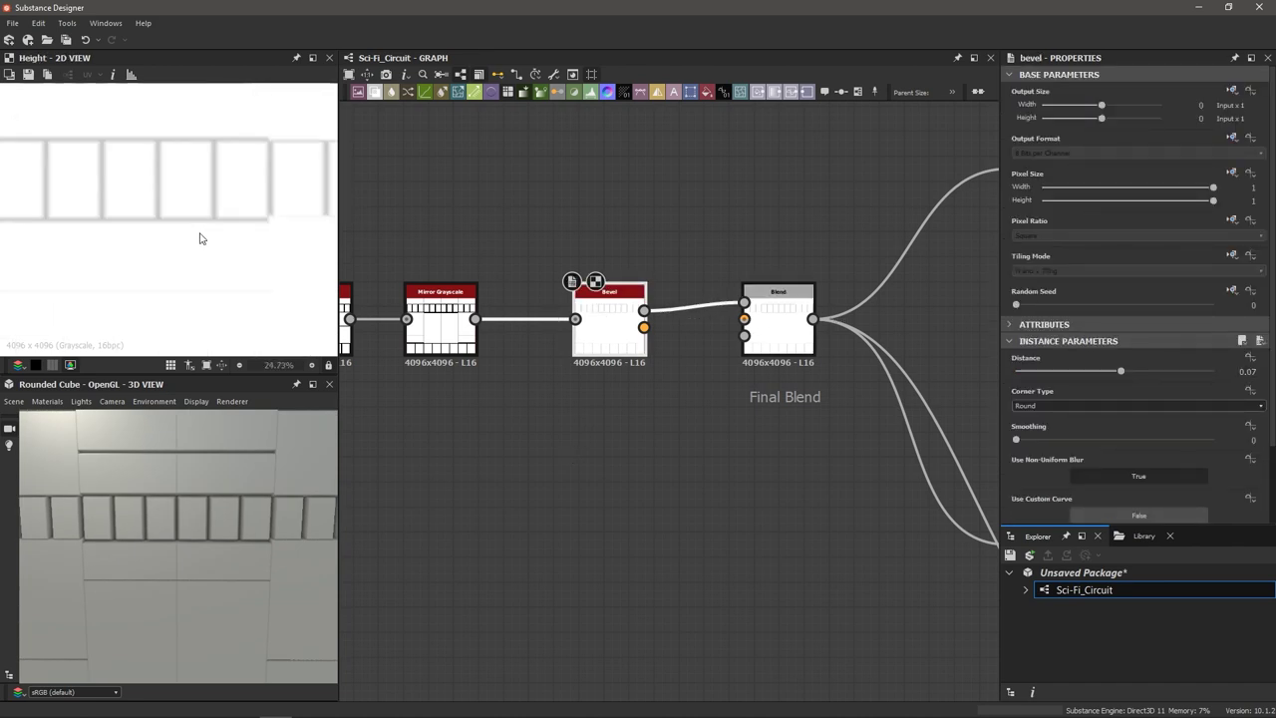
{"action": "scroll", "coordinate": [190, 204], "scroll_direction": "up", "scroll_amount": 3}
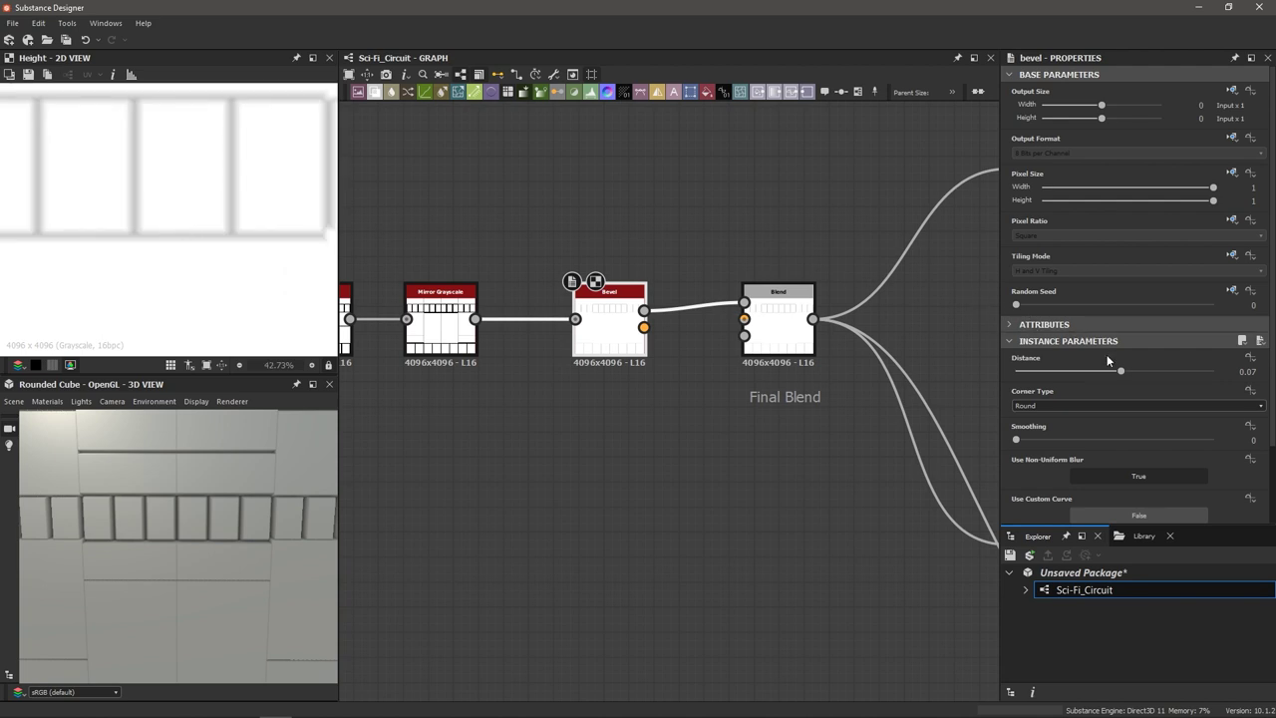
{"action": "left_click_drag", "start_coordinate": [1107, 360], "coordinate": [1110, 371]}
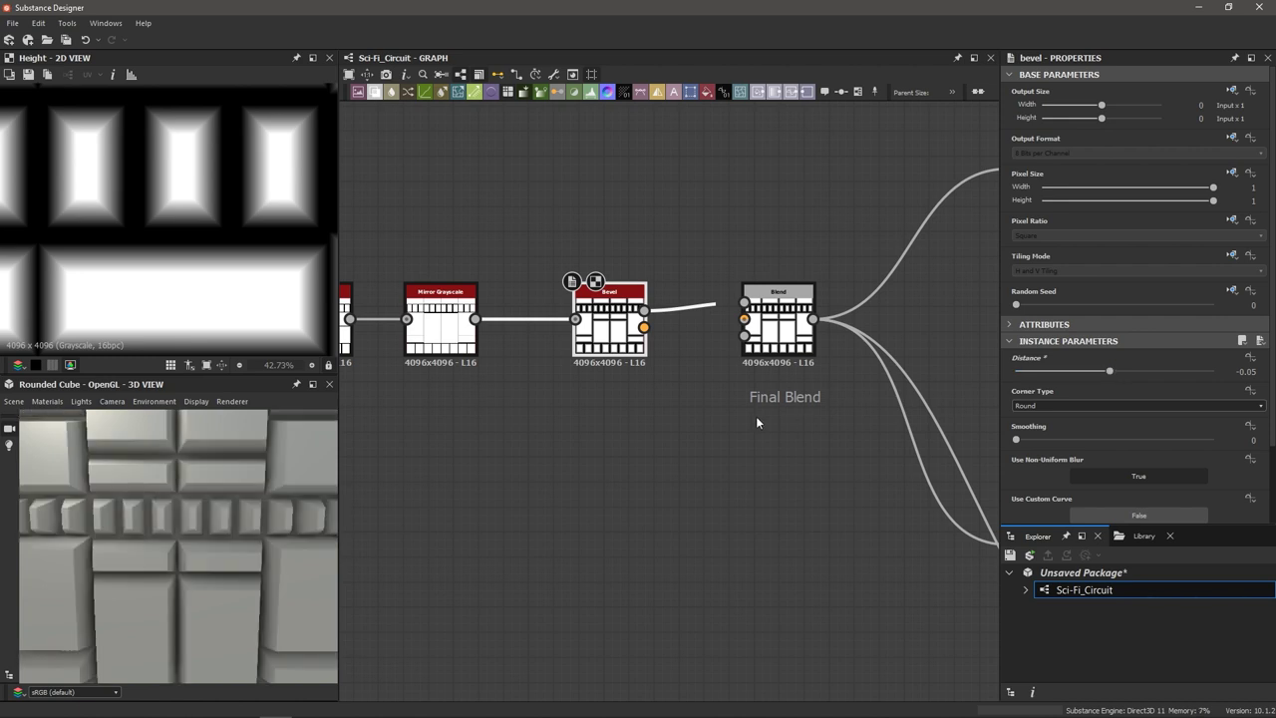
Inspect the inward-bevelled blocks on the 3D cube and adjust the Bevel node's Distance to -0.04.
{"action": "scroll", "coordinate": [241, 530], "scroll_direction": "down", "scroll_amount": 3}
{"action": "left_click_drag", "start_coordinate": [213, 569], "coordinate": [209, 557]}
{"action": "scroll", "coordinate": [215, 556], "scroll_direction": "up", "scroll_amount": 3}
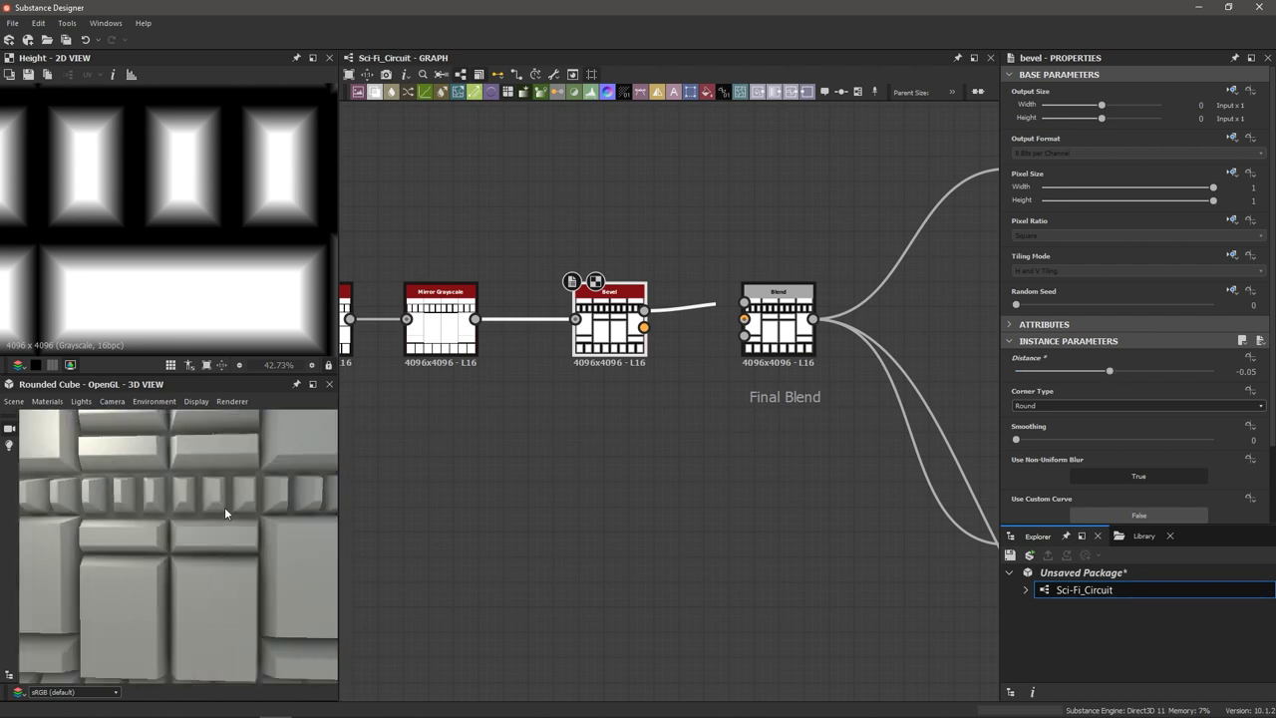
{"action": "scroll", "coordinate": [218, 510], "scroll_direction": "up", "scroll_amount": 1}
{"action": "mouse_move", "coordinate": [225, 508]}
{"action": "left_mouse_down"}
{"action": "mouse_move", "coordinate": [224, 492]}
{"action": "mouse_move", "coordinate": [209, 519]}
{"action": "left_mouse_up"}
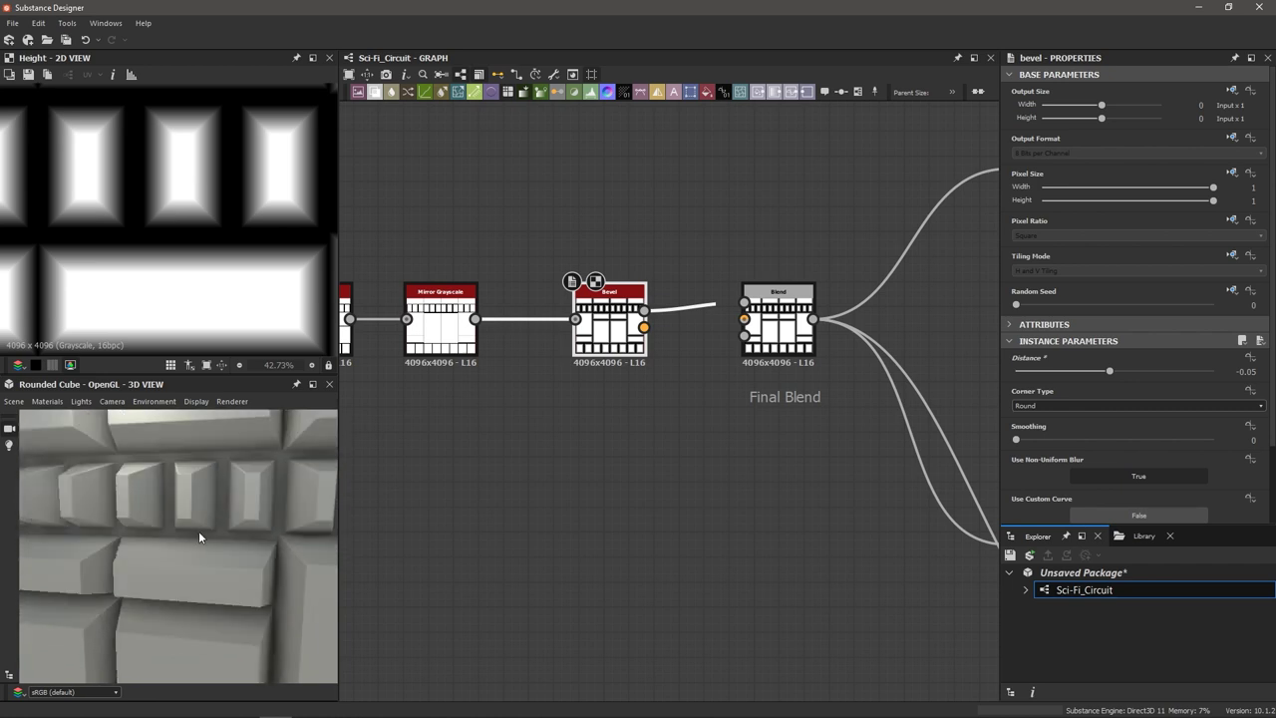
{"action": "scroll", "coordinate": [226, 540], "scroll_direction": "down", "scroll_amount": 5}
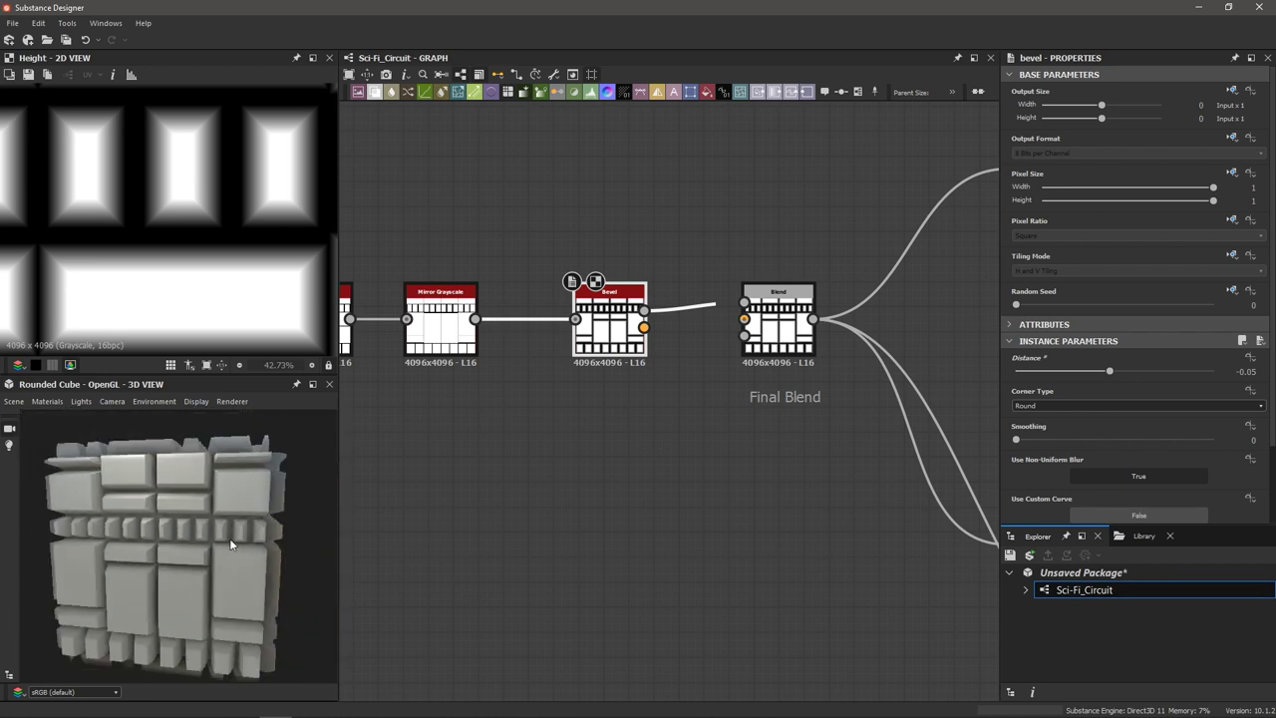
{"action": "left_click_drag", "start_coordinate": [217, 533], "coordinate": [279, 506]}
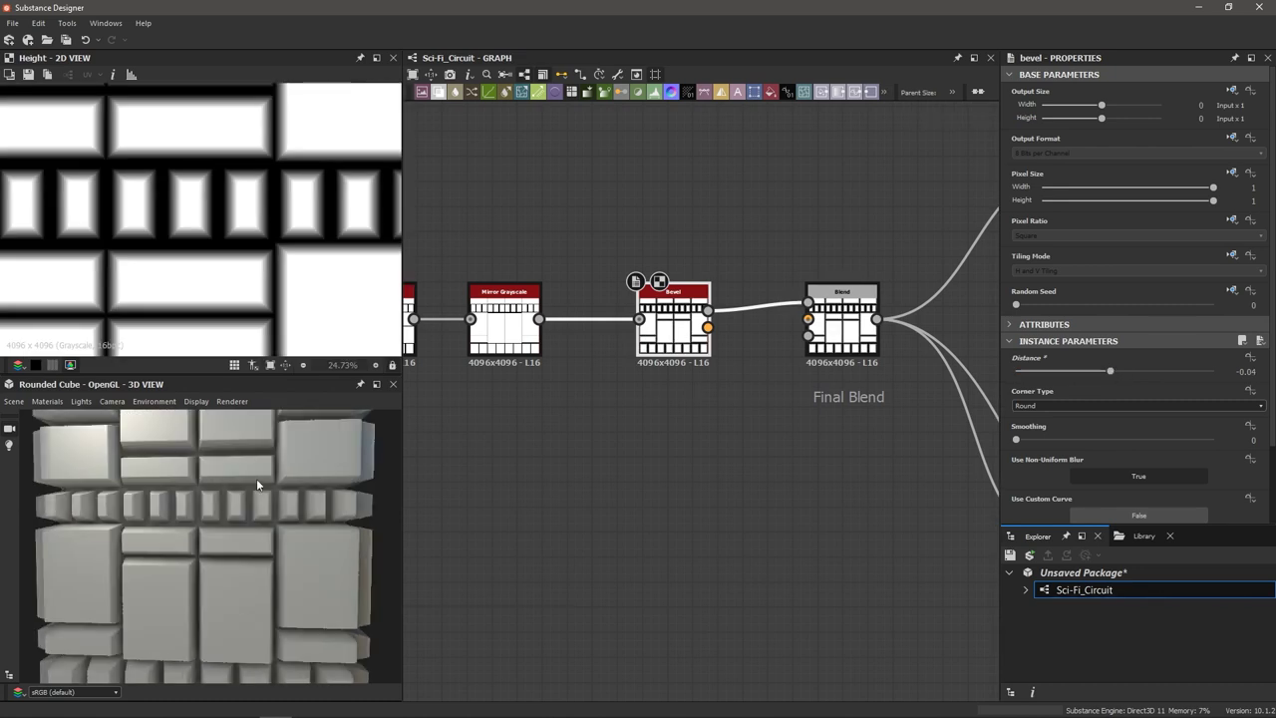
Compare the Mirror Grayscale output with the Bevel height output around the tile edges in the 2D view.
{"action": "scroll", "coordinate": [240, 482], "scroll_direction": "down", "scroll_amount": 2}
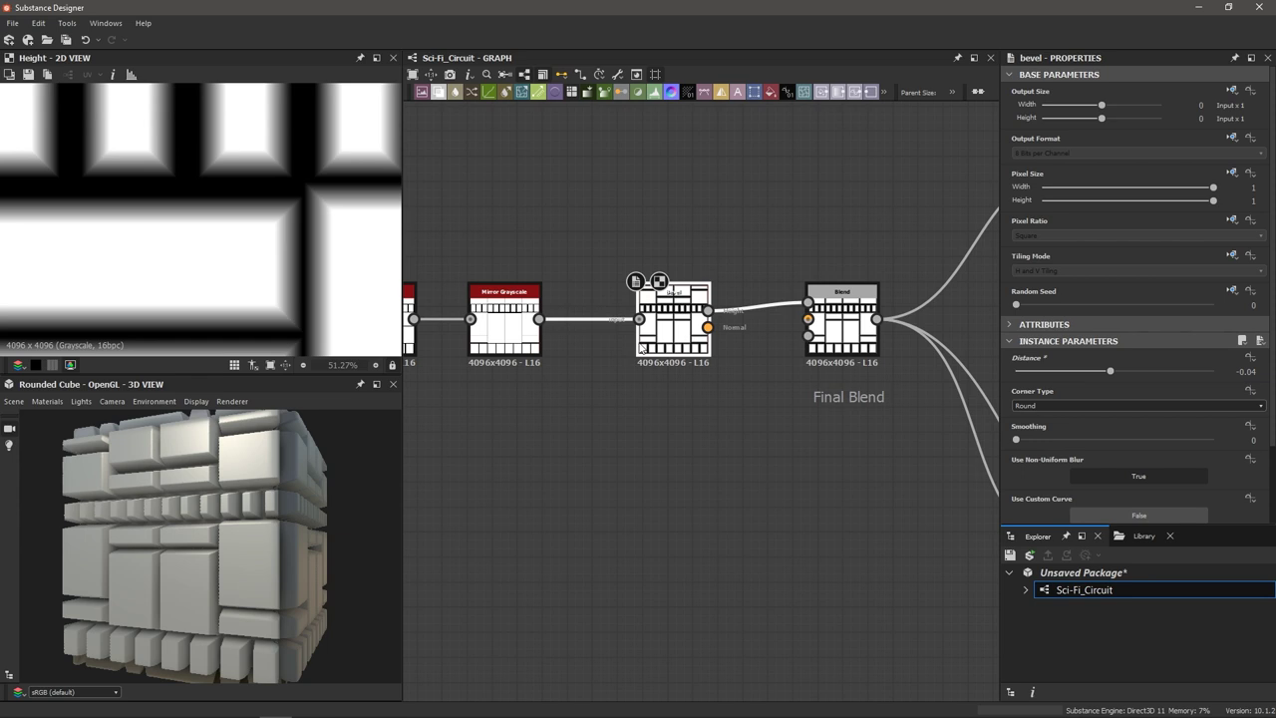
{"action": "scroll", "coordinate": [153, 270], "scroll_direction": "down", "scroll_amount": 2}
{"action": "scroll", "coordinate": [213, 223], "scroll_direction": "up", "scroll_amount": 3}
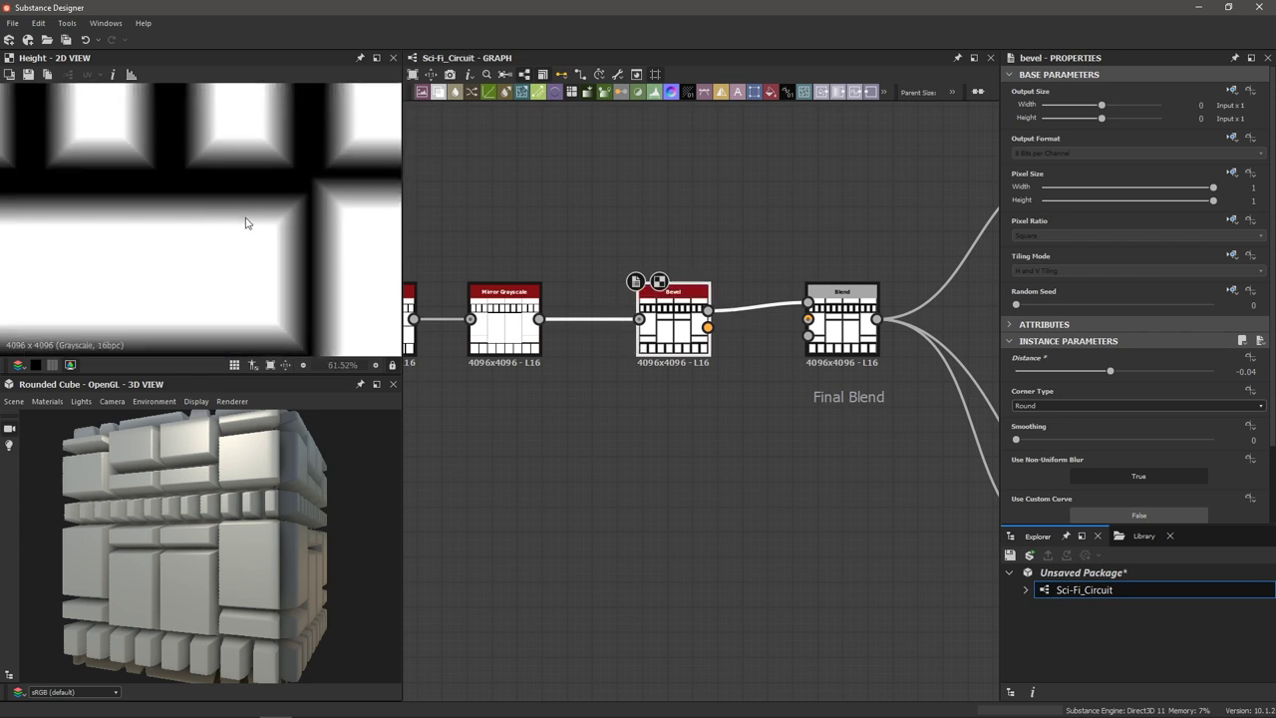
{"action": "double_click", "coordinate": [486, 317]}
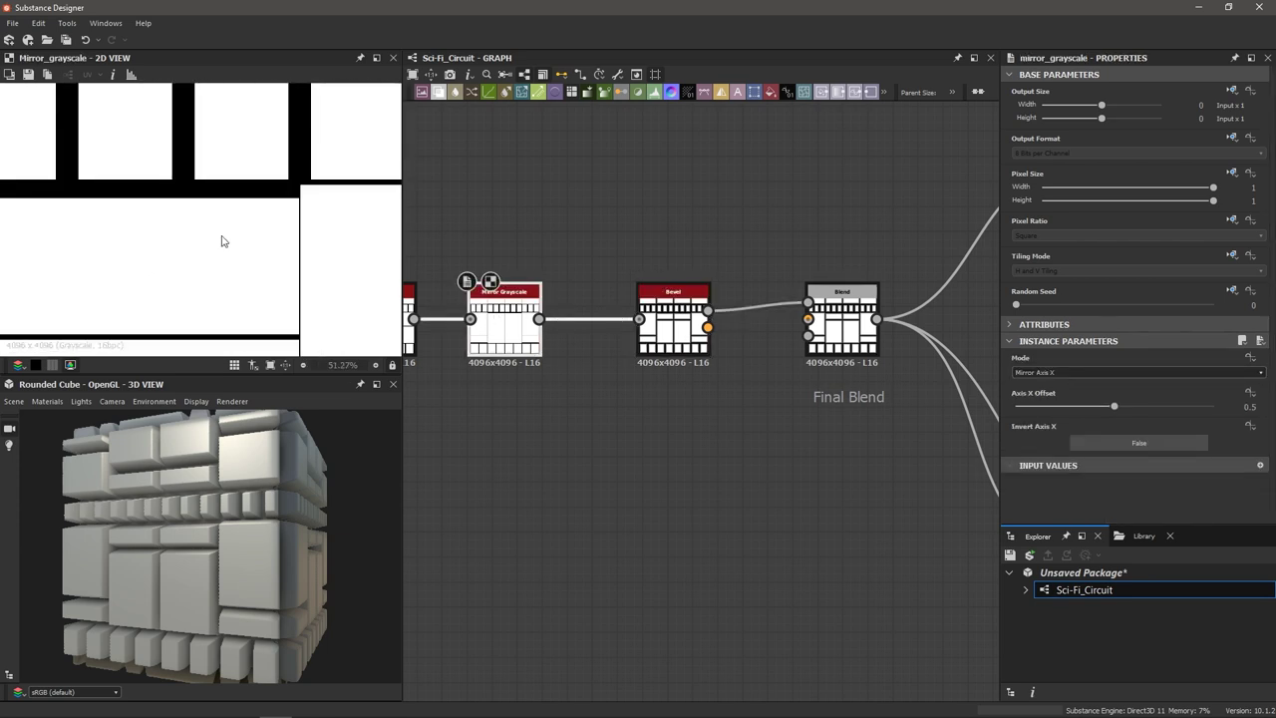
{"action": "scroll", "coordinate": [223, 241], "scroll_direction": "down", "scroll_amount": 1}
{"action": "scroll", "coordinate": [329, 261], "scroll_direction": "down", "scroll_amount": 1}
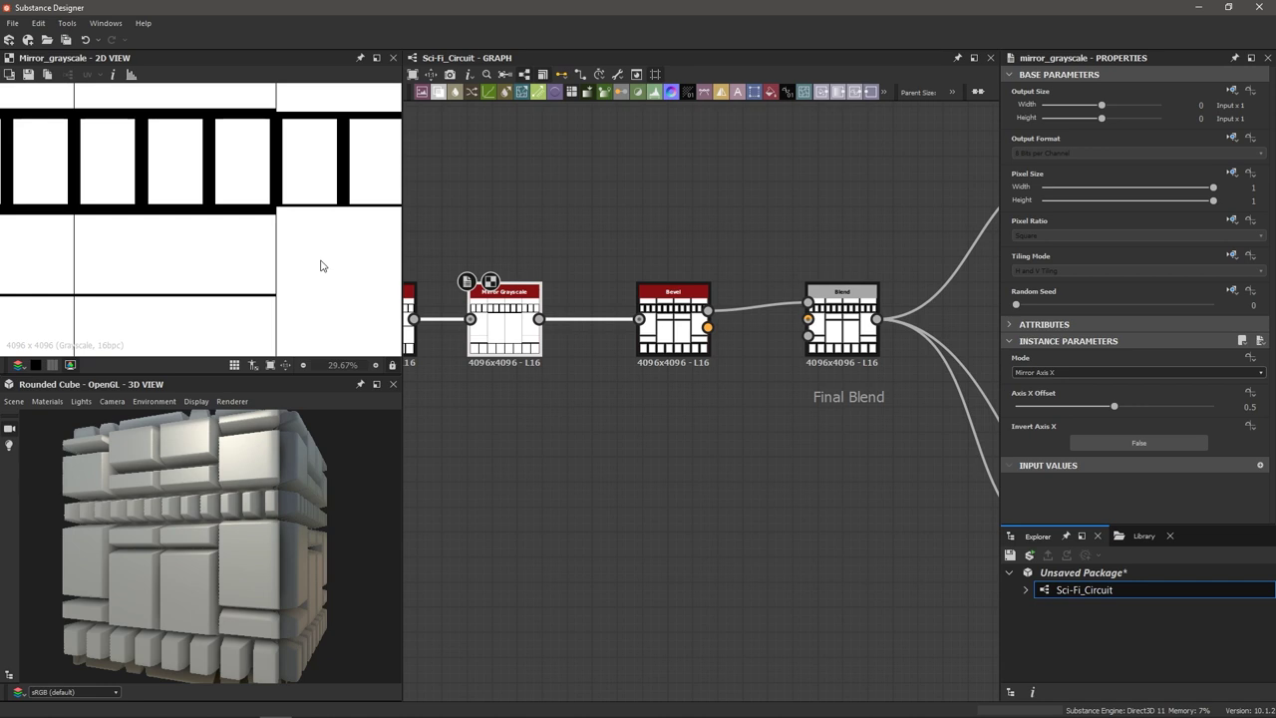
{"action": "double_click", "coordinate": [669, 317]}
{"action": "scroll", "coordinate": [239, 240], "scroll_direction": "up", "scroll_amount": 2}
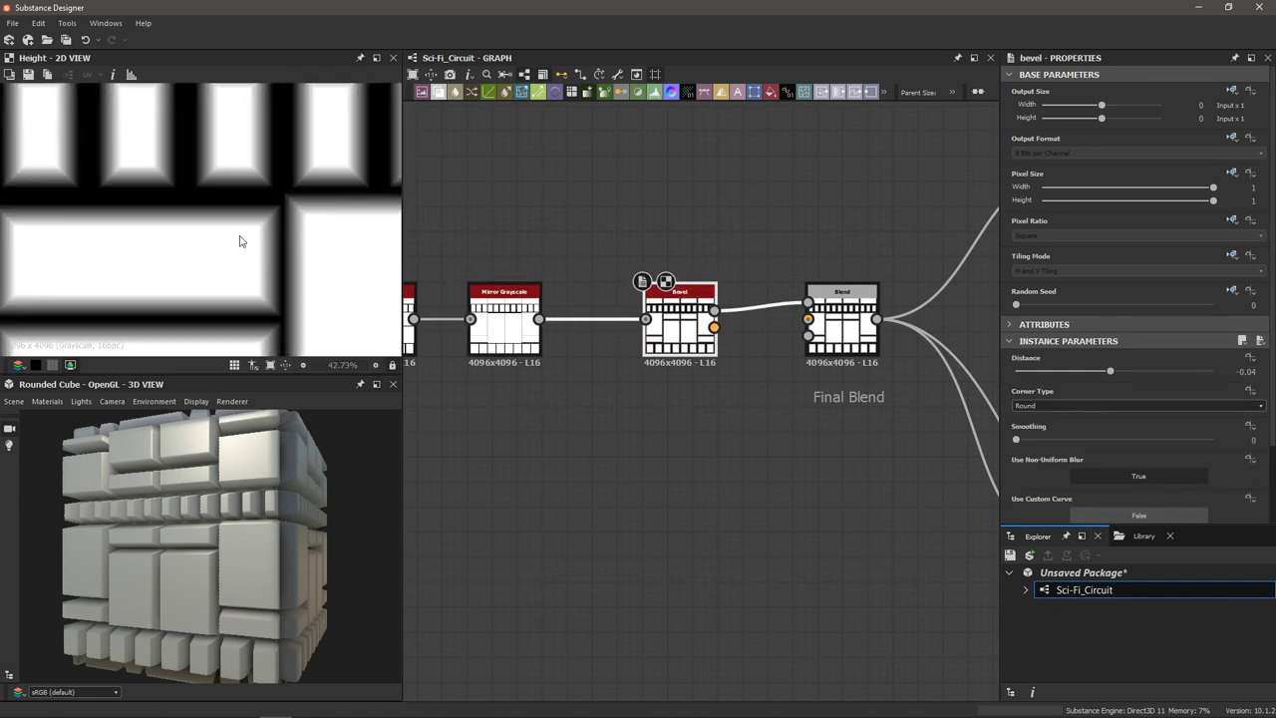
{"action": "scroll", "coordinate": [240, 239], "scroll_direction": "up", "scroll_amount": 1}
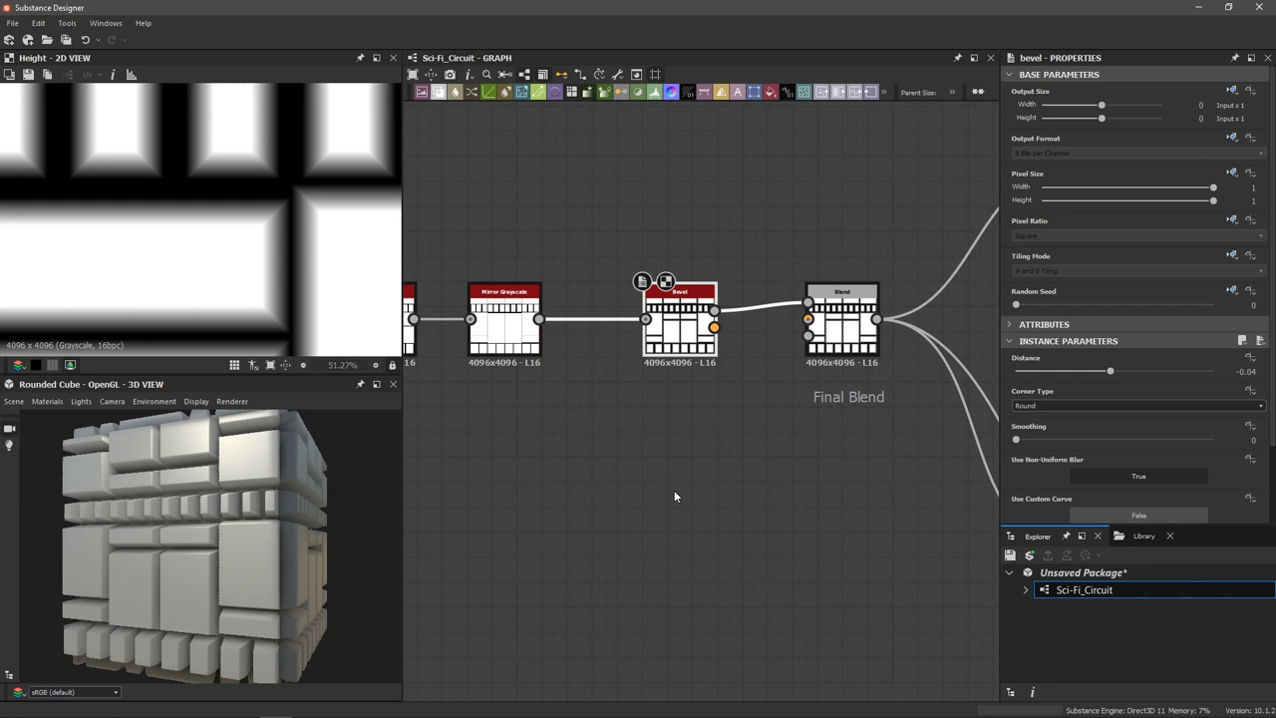
Move the Tile Random, Mirror Grayscale and Bevel nodes away from Final Blend and insert a Curve node between Bevel and Final Blend.
{"action": "scroll", "coordinate": [672, 492], "scroll_direction": "down", "scroll_amount": 3}
{"action": "left_click_drag", "start_coordinate": [463, 327], "coordinate": [695, 476]}
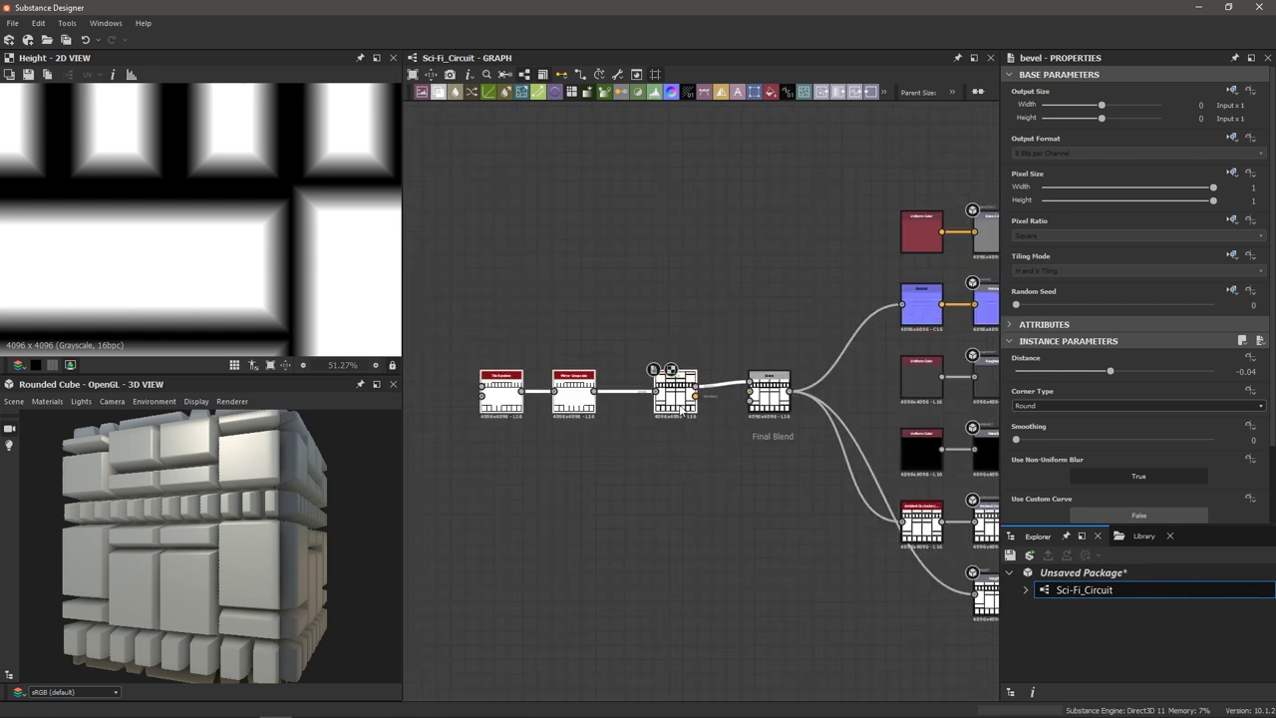
{"action": "left_click_drag", "start_coordinate": [675, 400], "coordinate": [501, 386]}
{"action": "scroll", "coordinate": [575, 400], "scroll_direction": "up", "scroll_amount": 3}
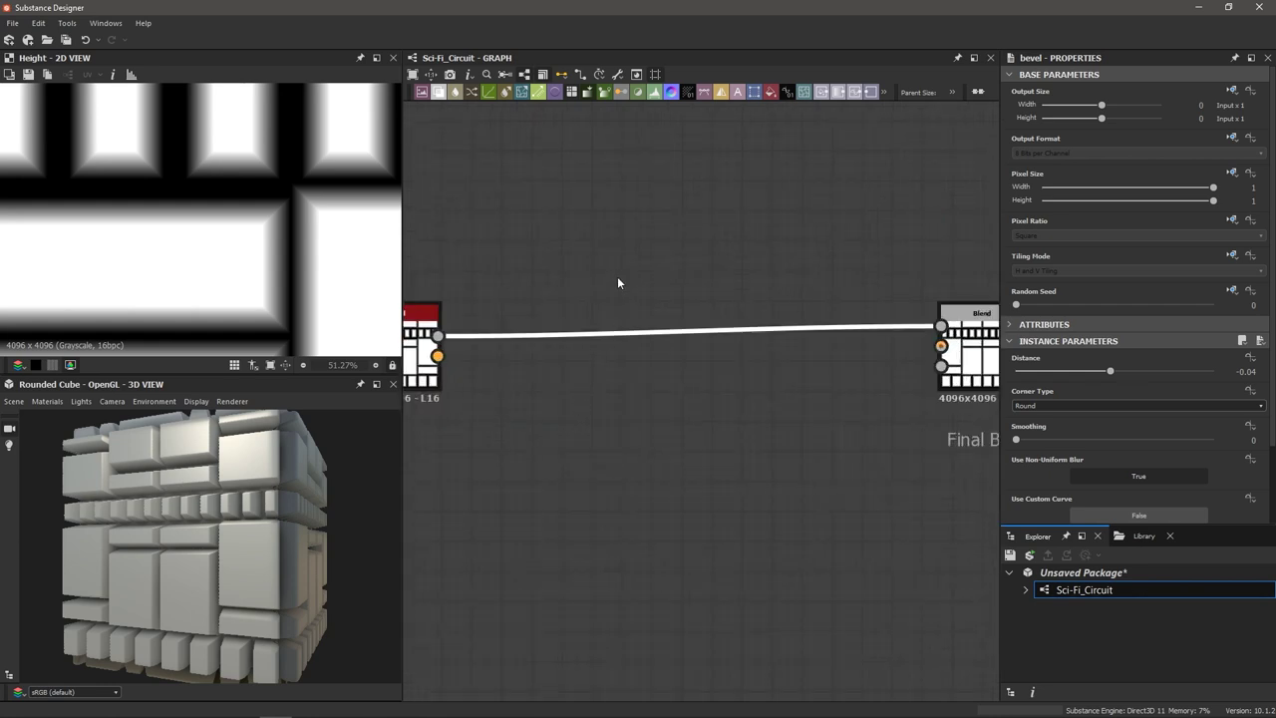
{"action": "key", "text": "space"}
{"action": "type", "text": "curve"}
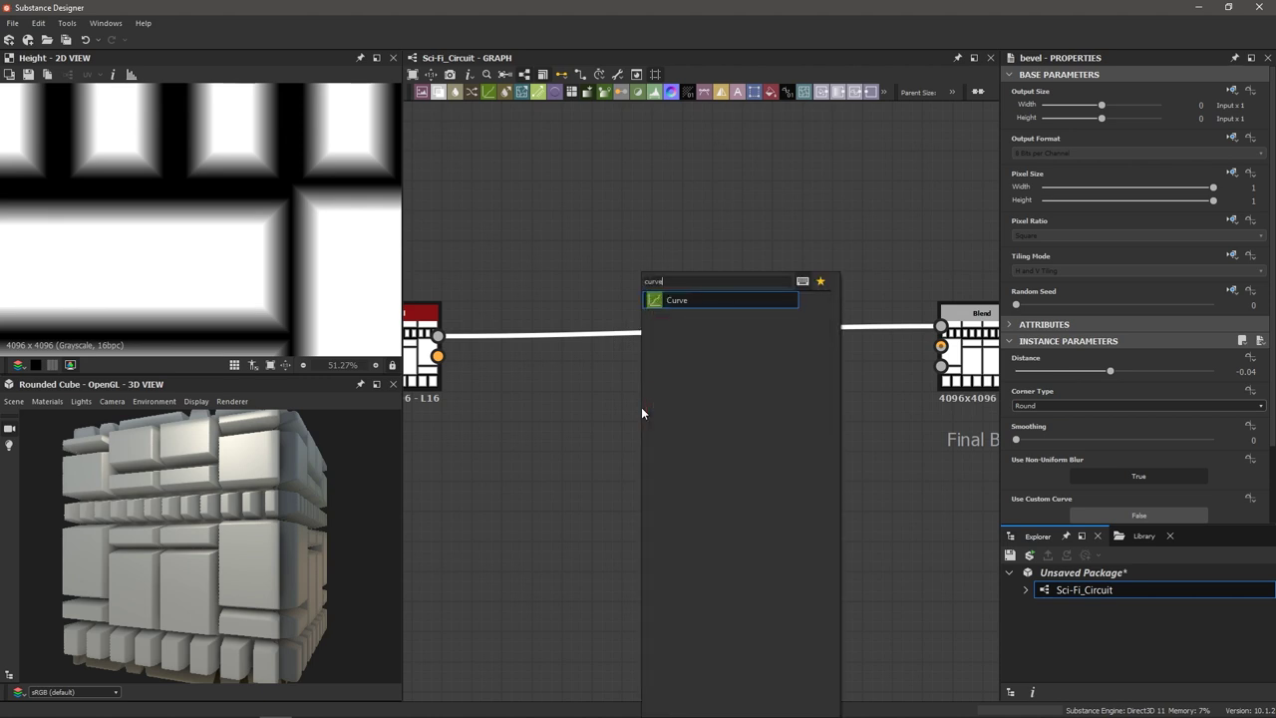
{"action": "key", "text": "Return"}
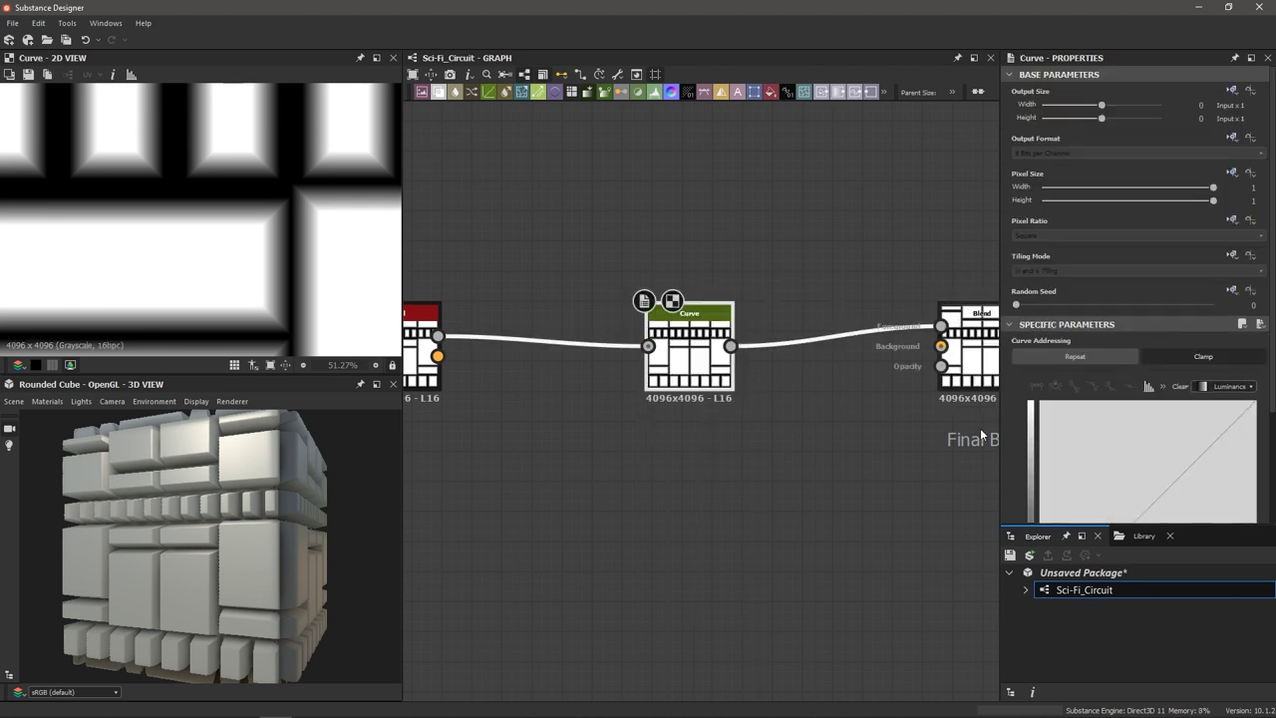
Move the Curve node's start point along the baseline to 0.19 and add a low curve point at about 0.22, 0.17.
{"action": "scroll", "coordinate": [1214, 303], "scroll_direction": "down", "scroll_amount": 3}
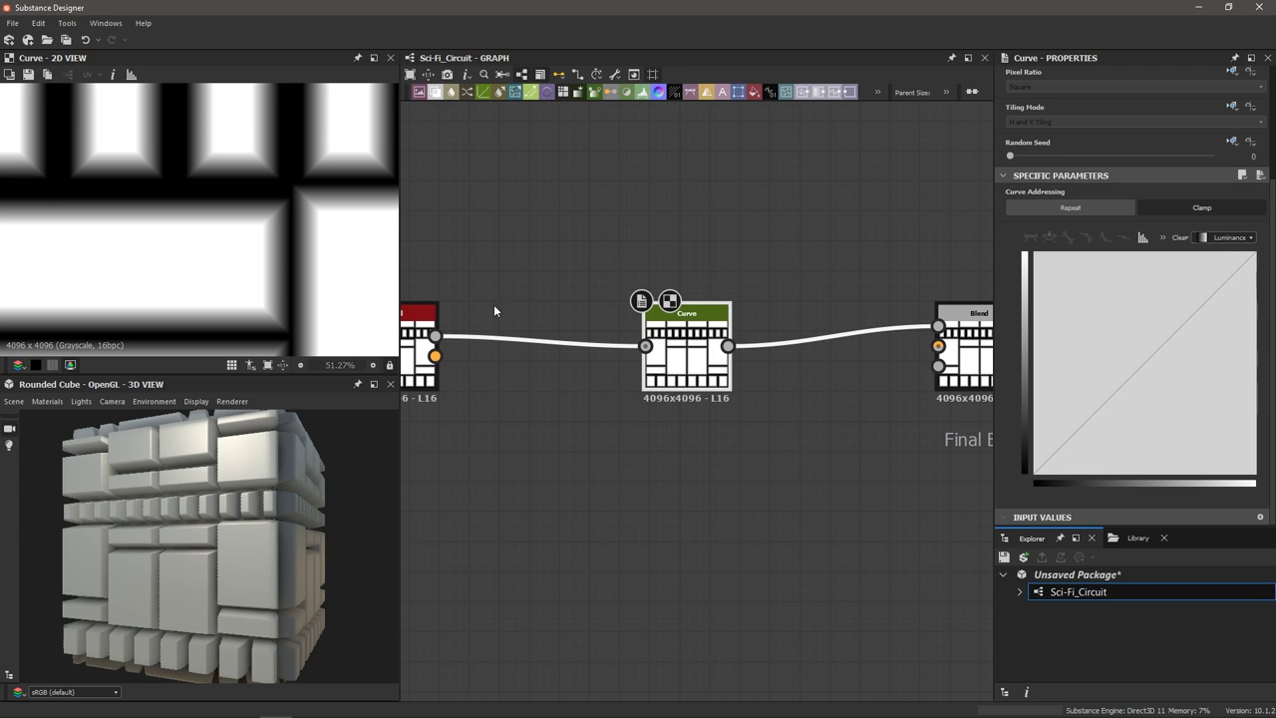
{"action": "scroll", "coordinate": [197, 510], "scroll_direction": "up", "scroll_amount": 2}
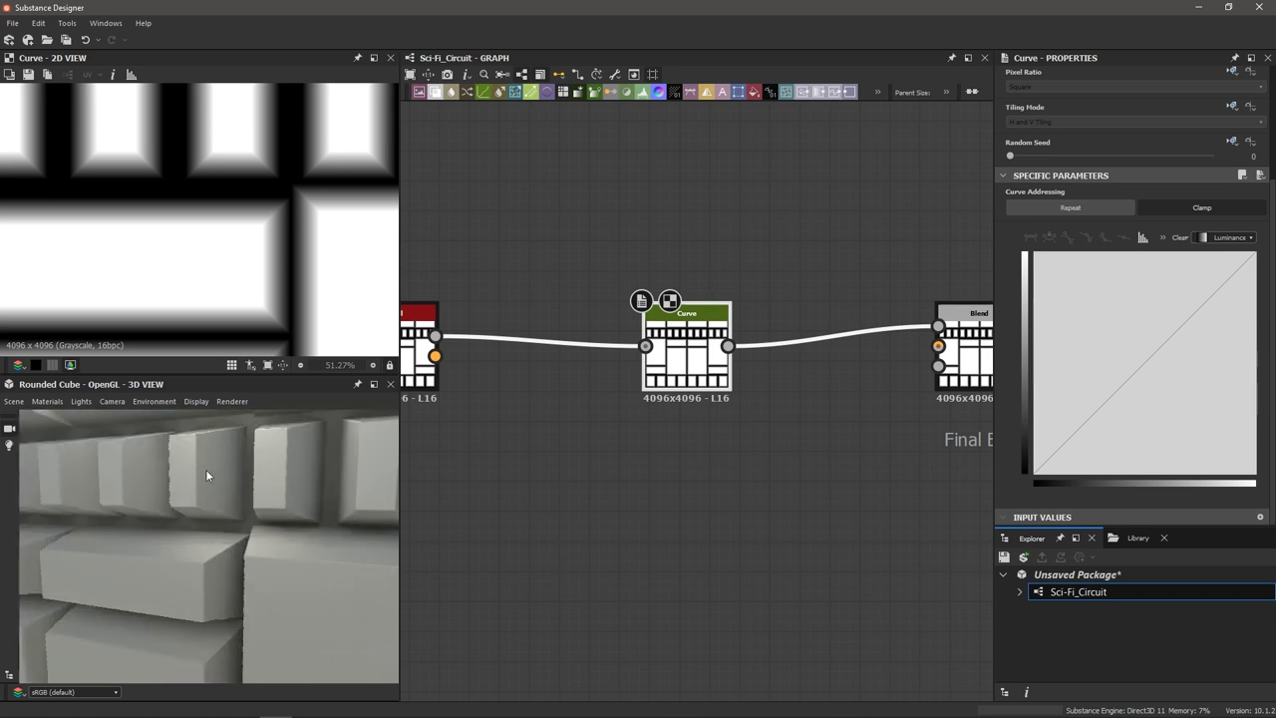
{"action": "left_click_drag", "start_coordinate": [206, 468], "coordinate": [200, 480]}
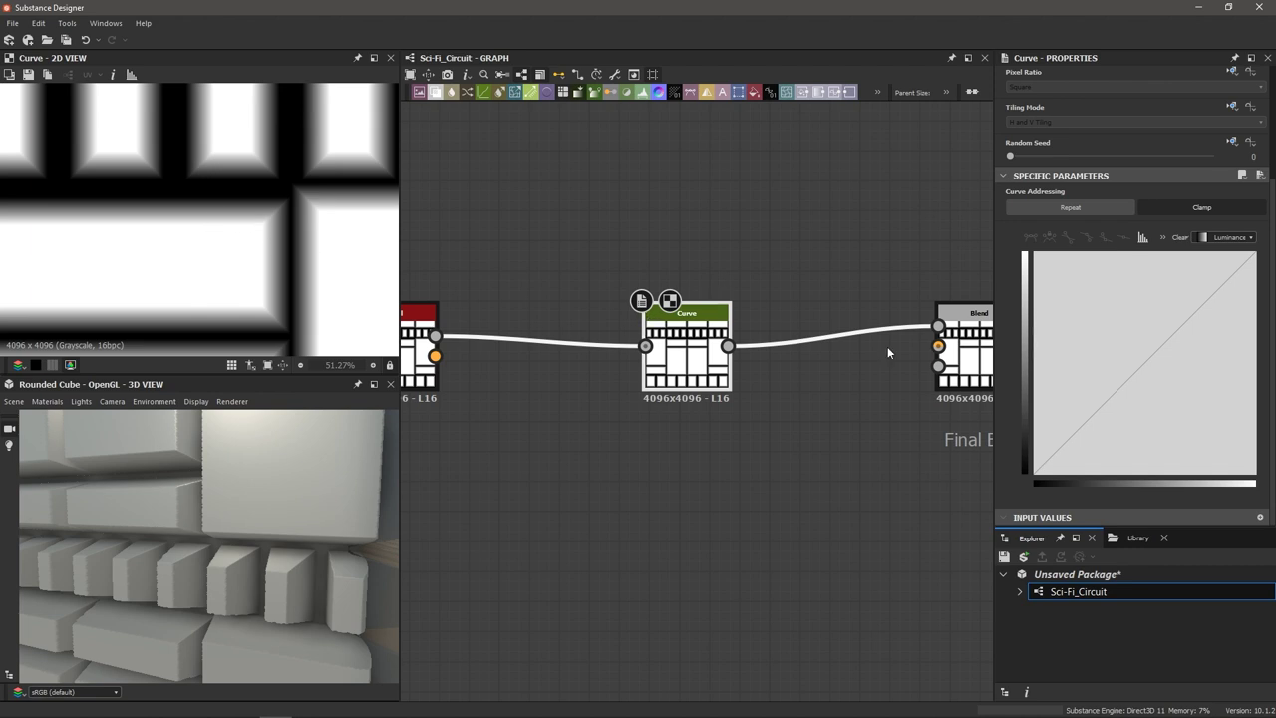
{"action": "left_click", "coordinate": [1077, 429]}
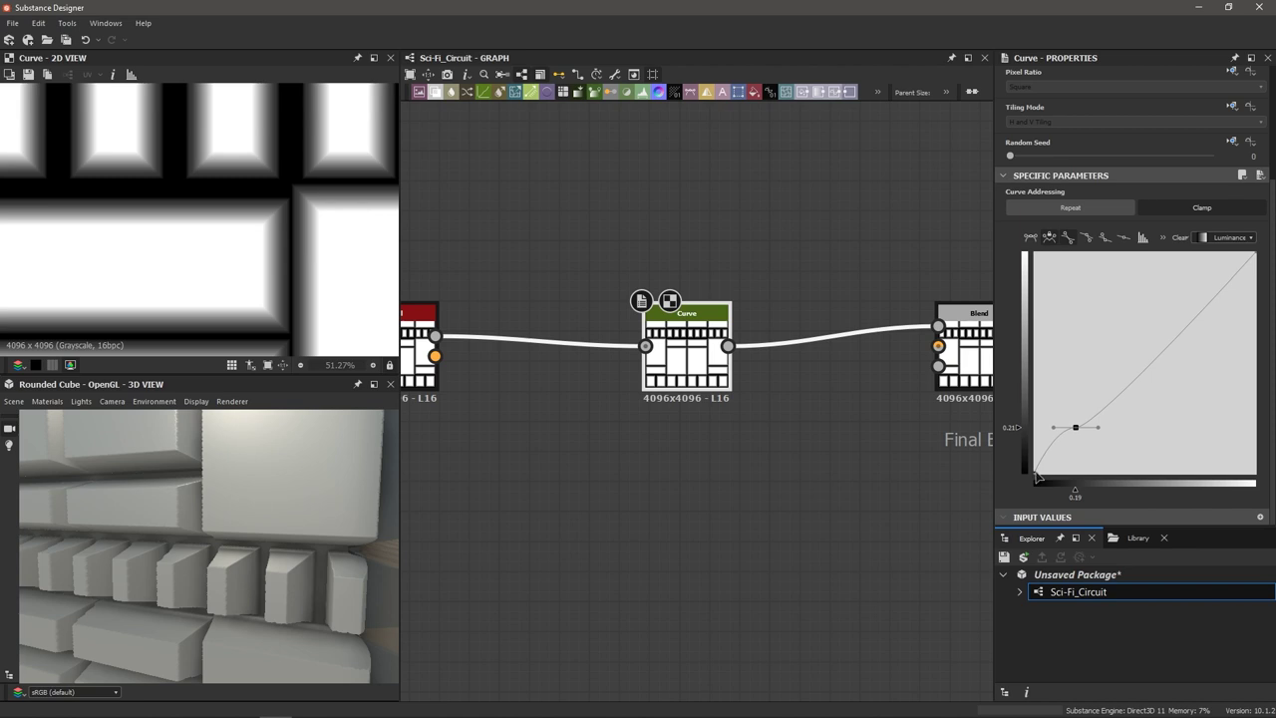
{"action": "left_click_drag", "start_coordinate": [1036, 475], "coordinate": [1079, 482]}
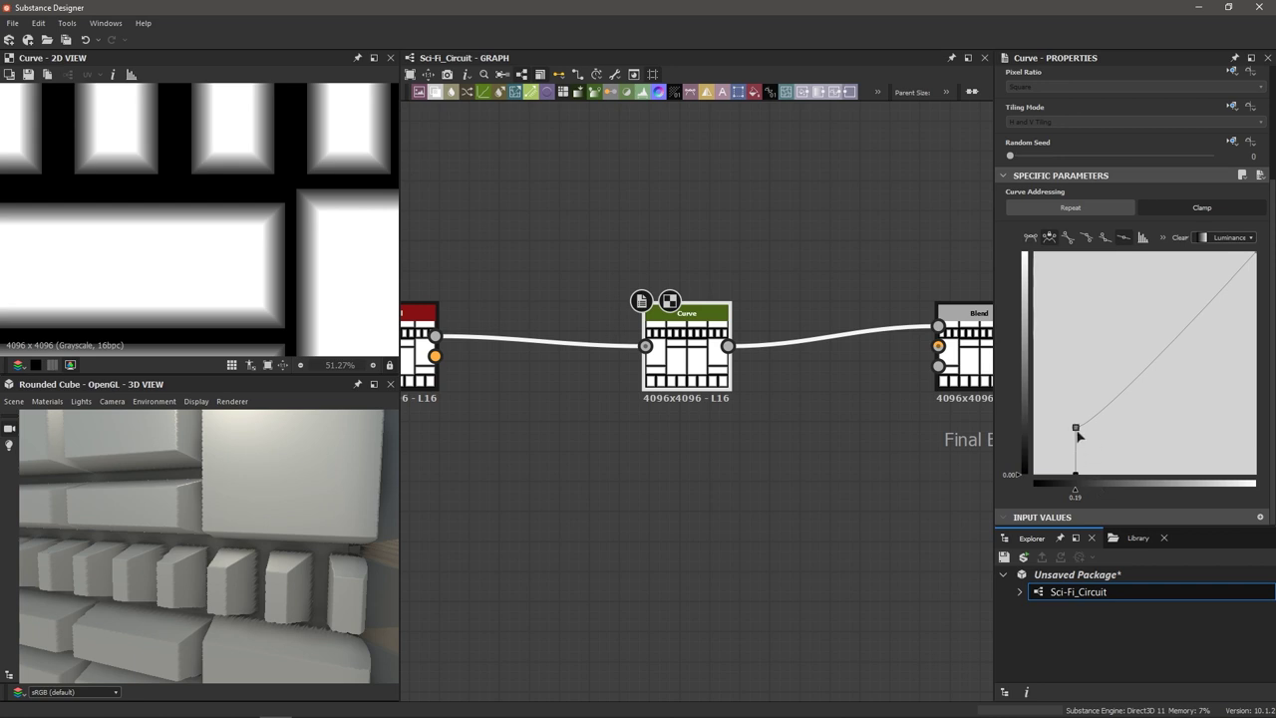
{"action": "mouse_move", "coordinate": [1077, 434]}
{"action": "left_mouse_down"}
{"action": "mouse_move", "coordinate": [1101, 434]}
{"action": "mouse_move", "coordinate": [1118, 379]}
{"action": "mouse_move", "coordinate": [1102, 384]}
{"action": "mouse_move", "coordinate": [1086, 439]}
{"action": "left_mouse_up"}
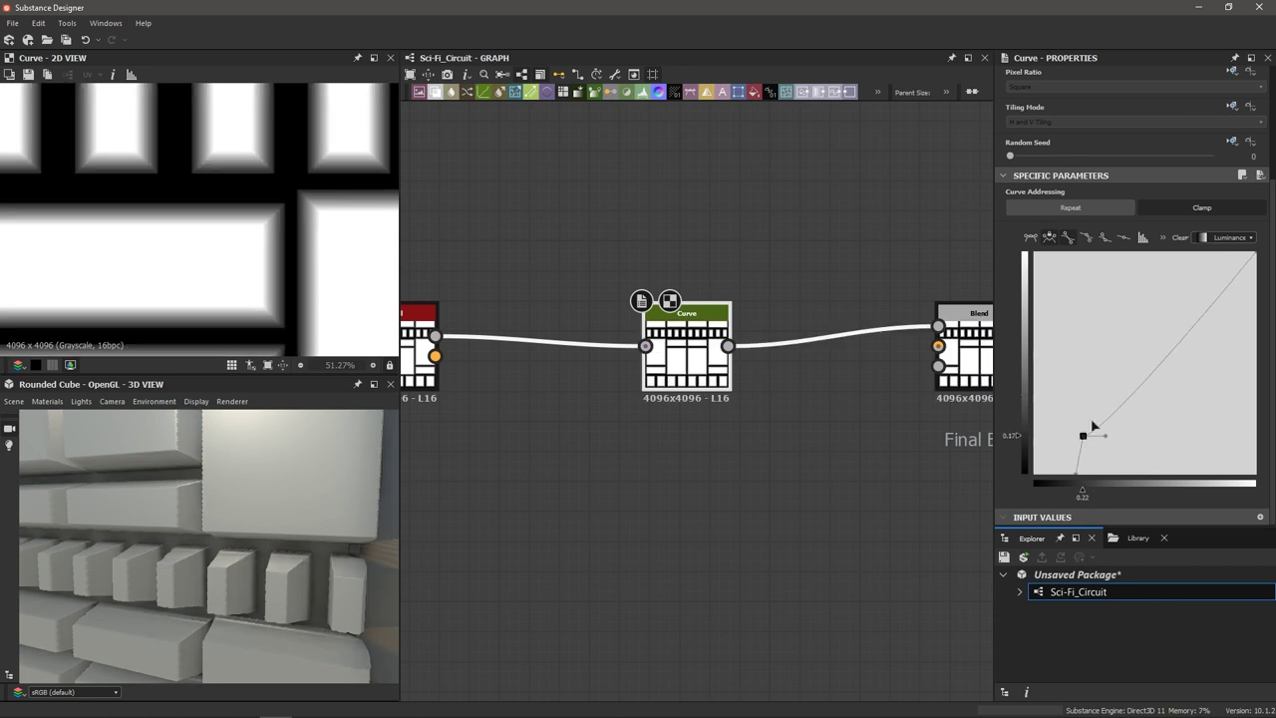
Add a second curve point, place it at about 0.38, 0.48, and tilt the lower point's tangent handle upward independently.
{"action": "left_click", "coordinate": [1121, 399]}
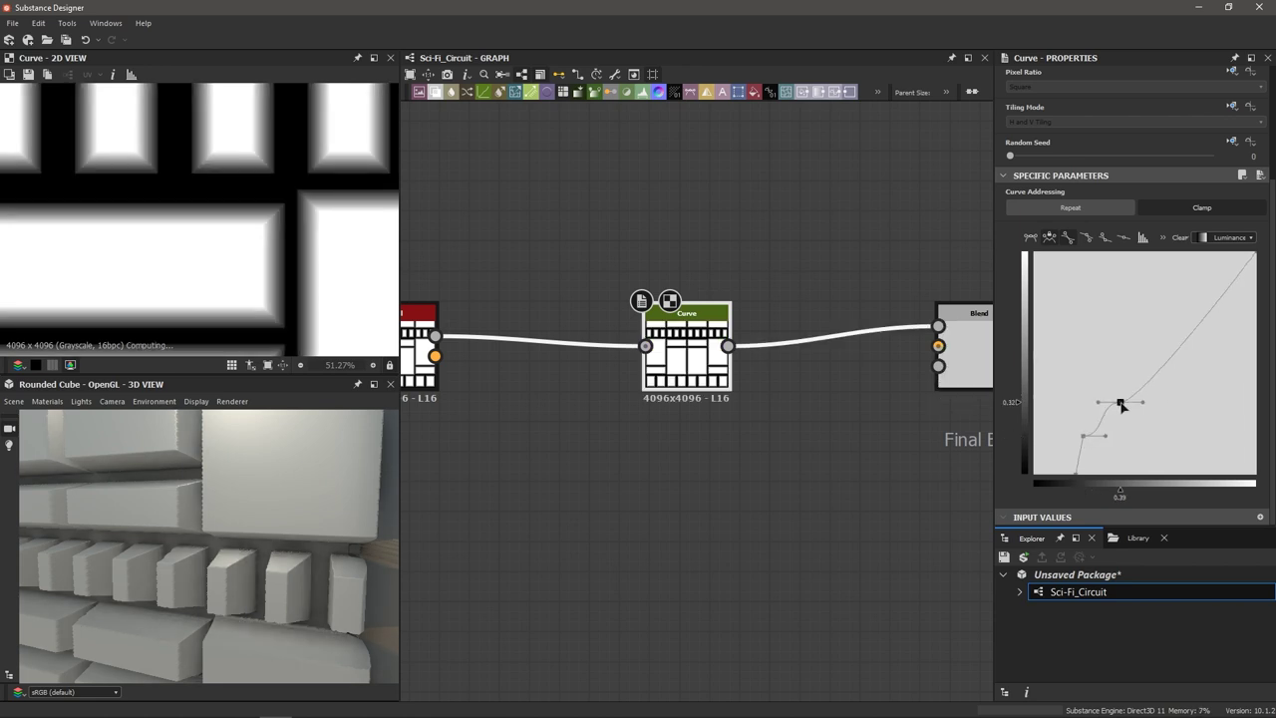
{"action": "left_click_drag", "start_coordinate": [1124, 353], "coordinate": [1126, 348]}
{"action": "left_click", "coordinate": [1084, 436]}
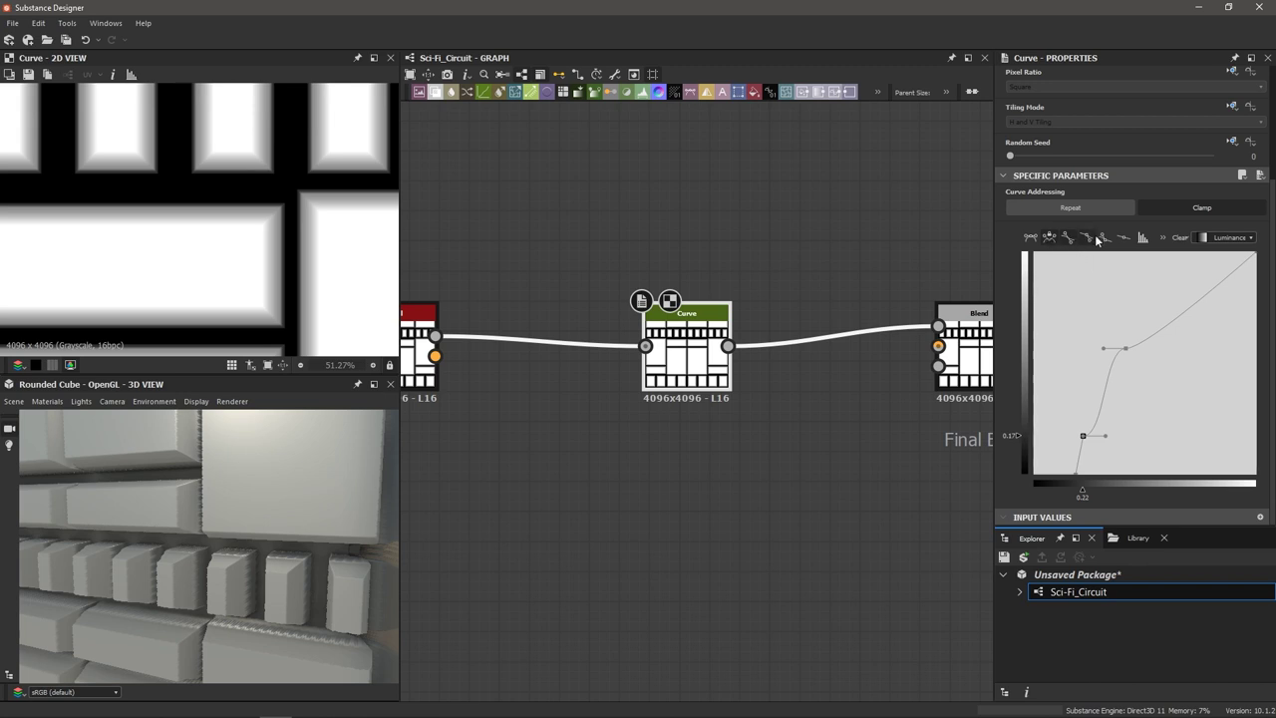
{"action": "left_click", "coordinate": [1050, 237]}
{"action": "left_click", "coordinate": [1032, 237]}
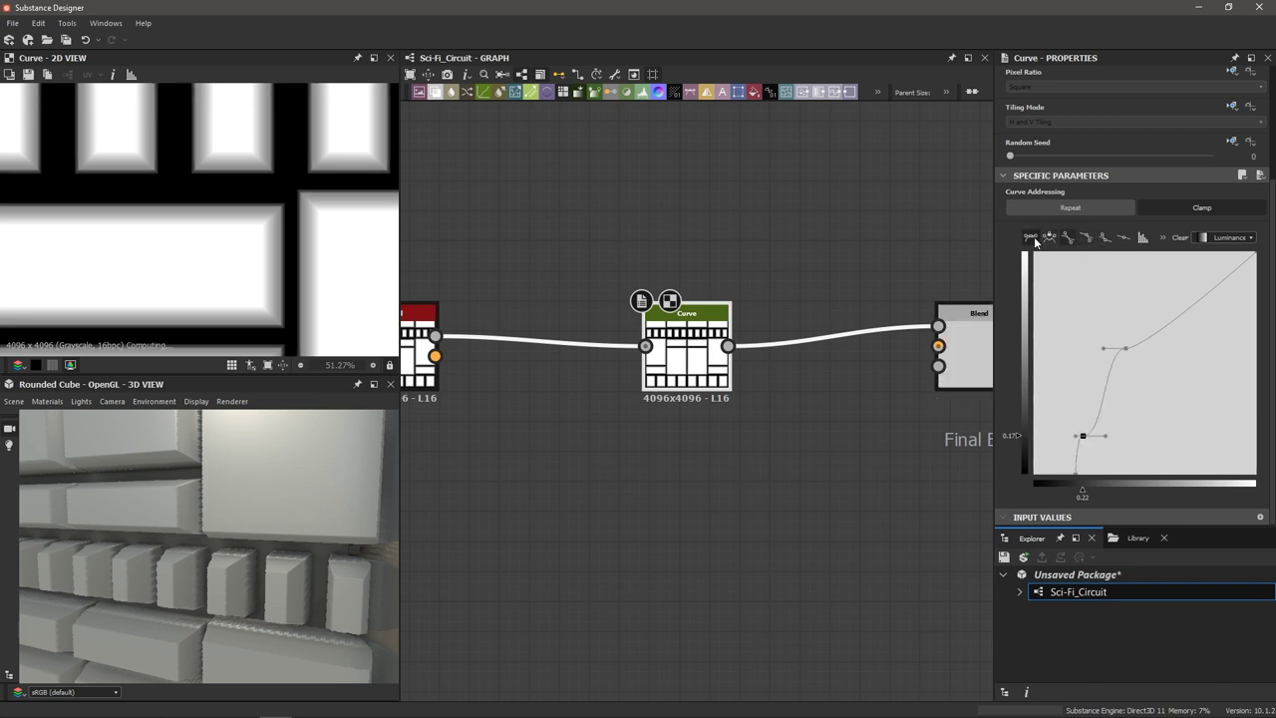
{"action": "left_click_drag", "start_coordinate": [1106, 436], "coordinate": [1109, 407]}
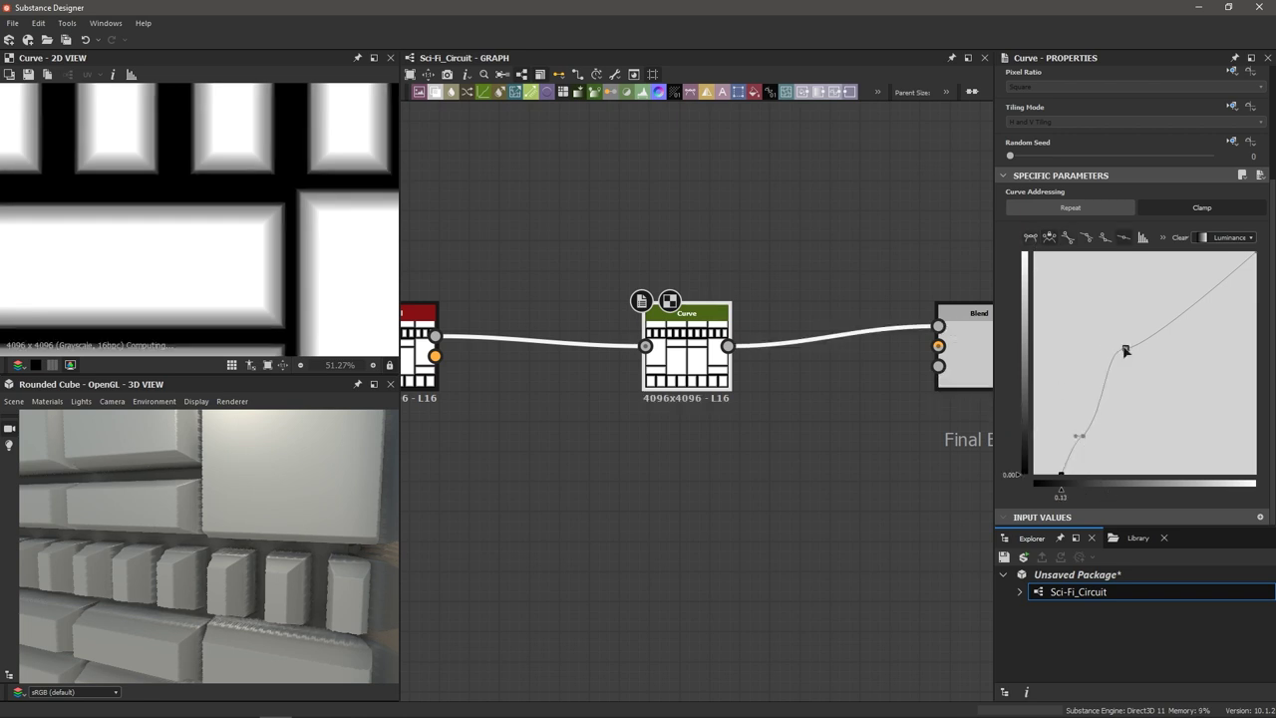
{"action": "left_click_drag", "start_coordinate": [1124, 346], "coordinate": [1118, 370]}
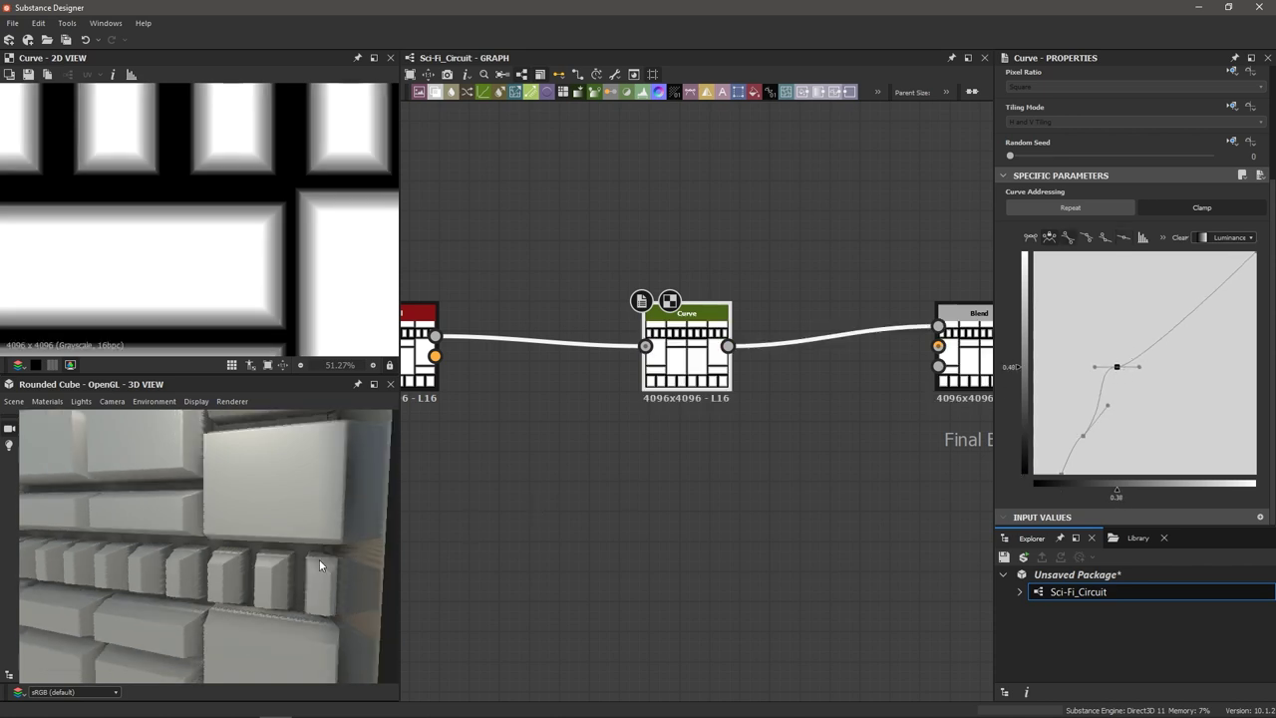
Add a third curve point above the second, angle its handles for a stepped profile, and check the tile edges up close.
{"action": "left_click_drag", "start_coordinate": [319, 560], "coordinate": [289, 563]}
{"action": "left_click_drag", "start_coordinate": [1116, 366], "coordinate": [1177, 341]}
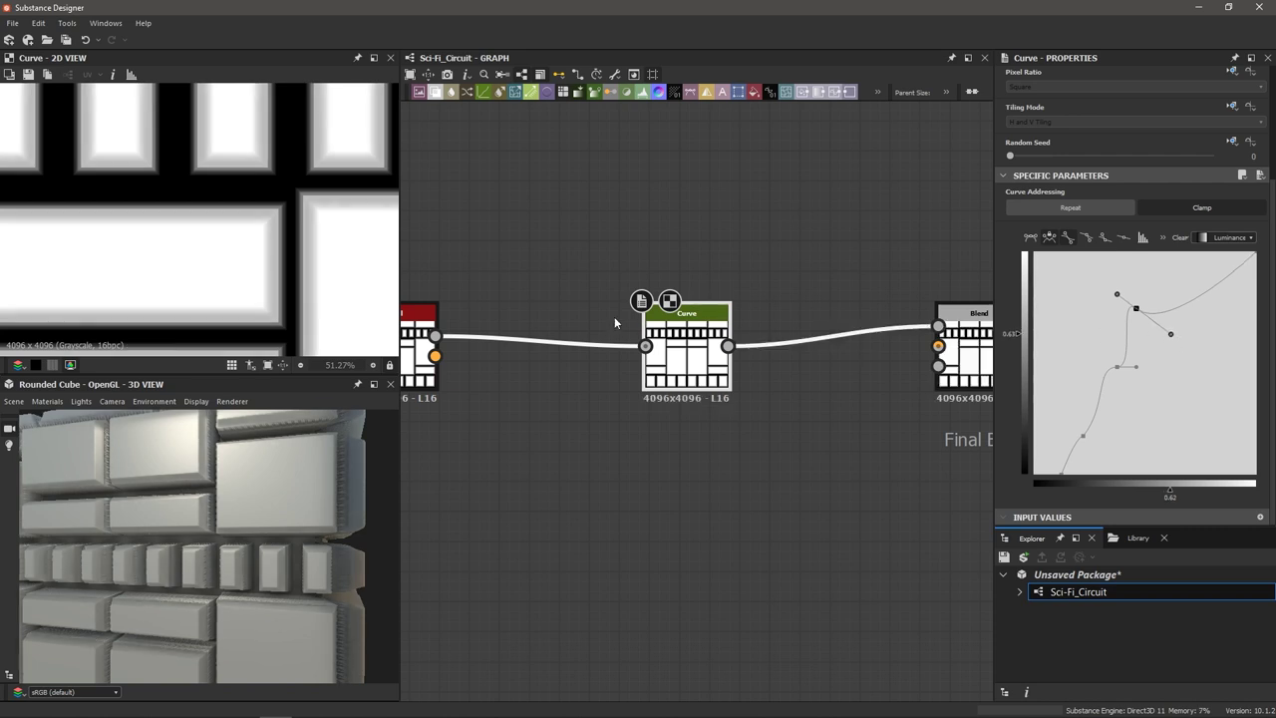
{"action": "scroll", "coordinate": [289, 244], "scroll_direction": "up", "scroll_amount": 2}
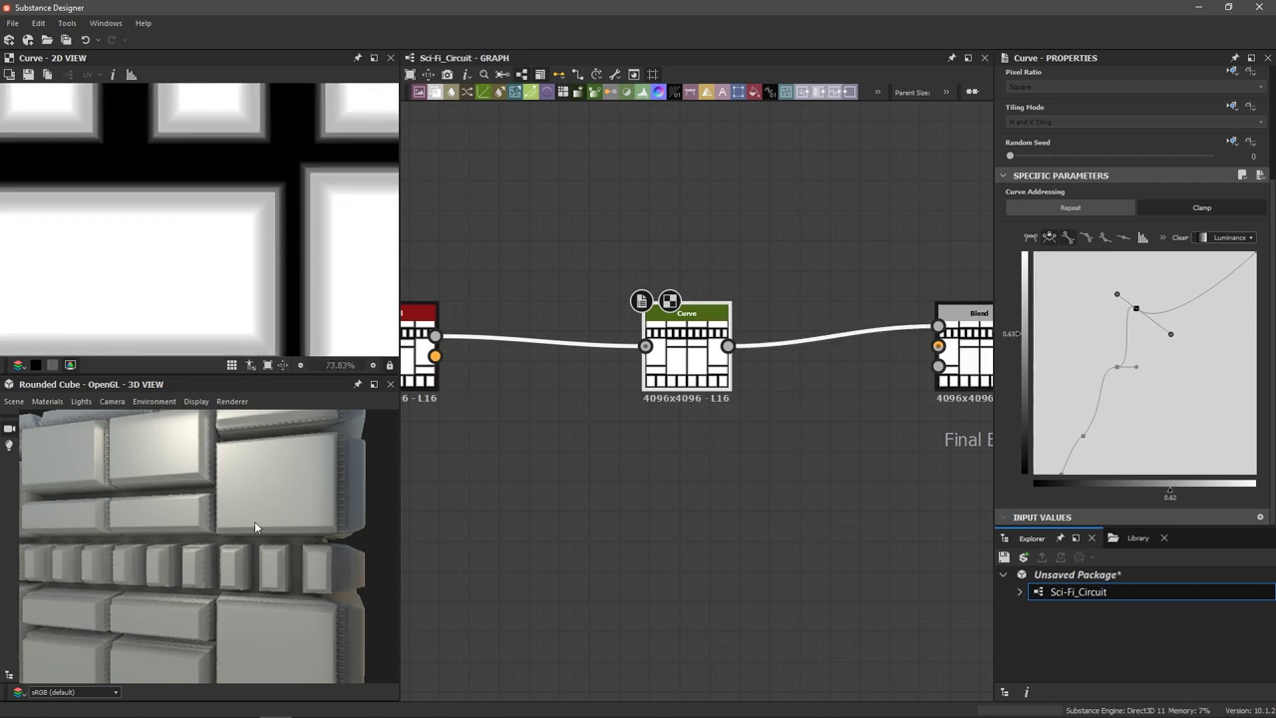
{"action": "scroll", "coordinate": [254, 527], "scroll_direction": "up", "scroll_amount": 4}
Add a fourth point near the curve's upper end and shift the upper three points down together, with the topmost at 0.66, 0.78.
{"action": "left_click", "coordinate": [1193, 282]}
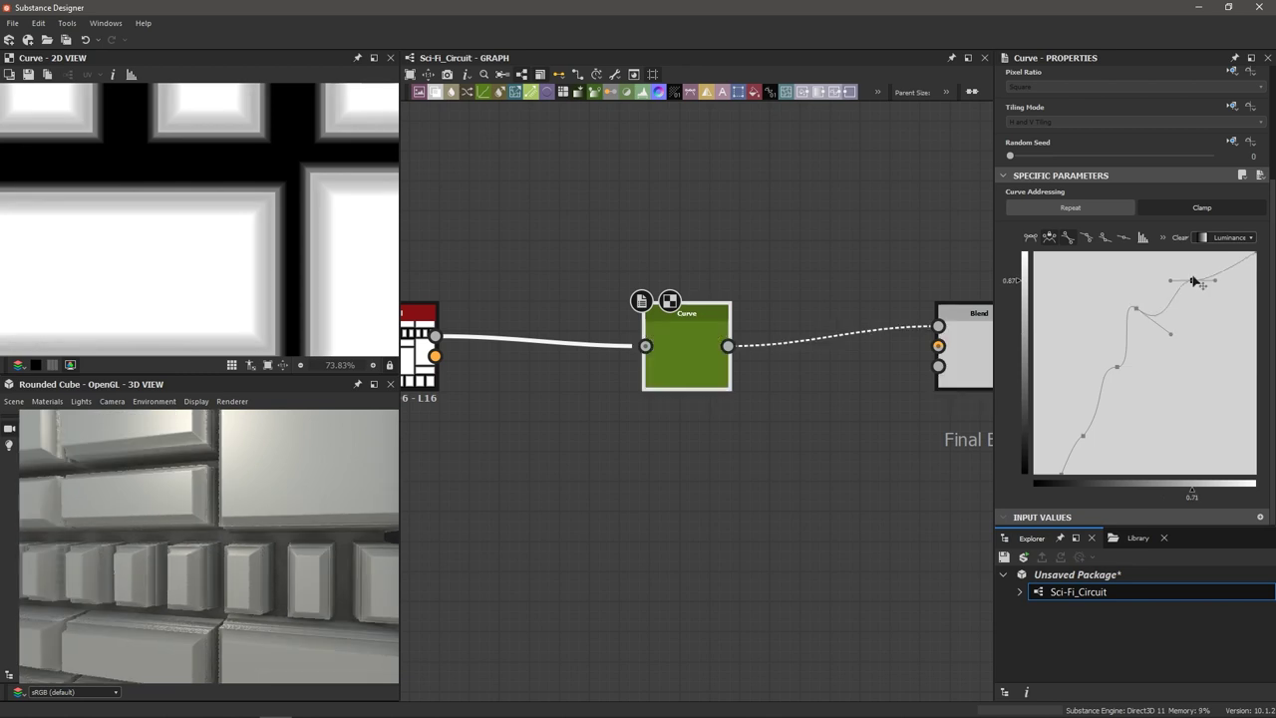
{"action": "left_click_drag", "start_coordinate": [1193, 281], "coordinate": [1188, 274]}
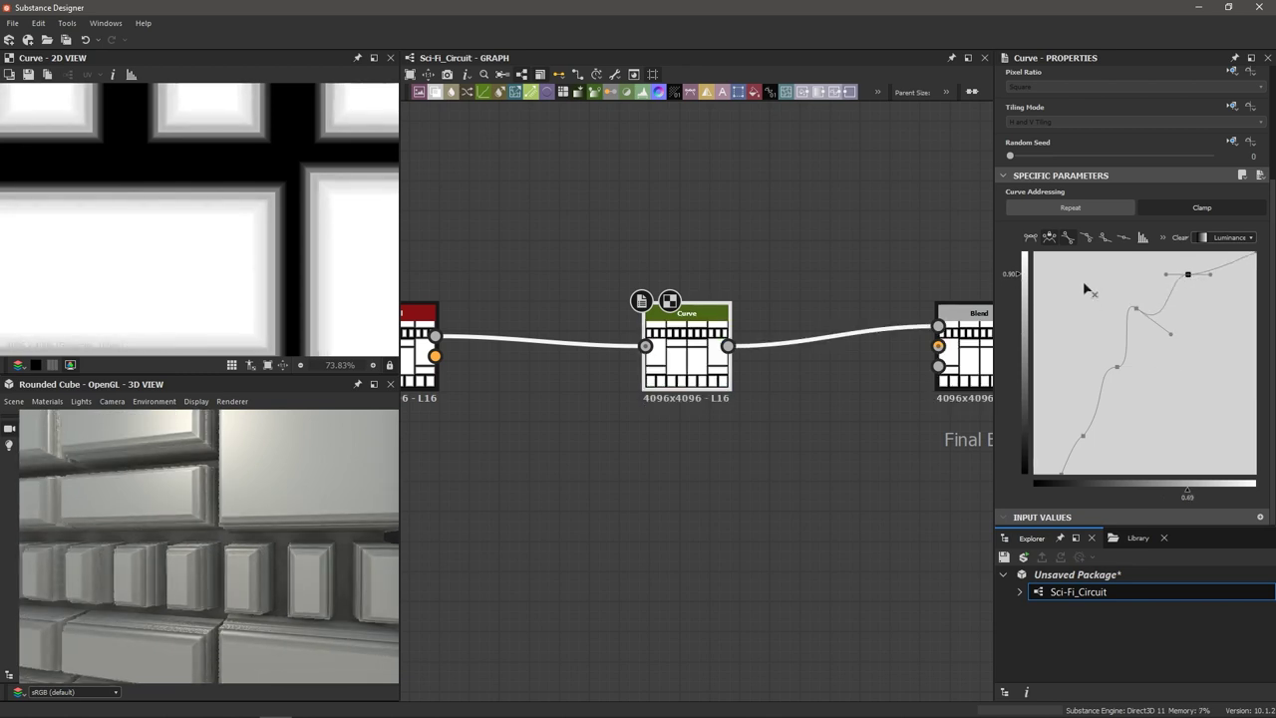
{"action": "left_click_drag", "start_coordinate": [1070, 263], "coordinate": [1216, 398]}
{"action": "left_click_drag", "start_coordinate": [1192, 276], "coordinate": [1186, 311]}
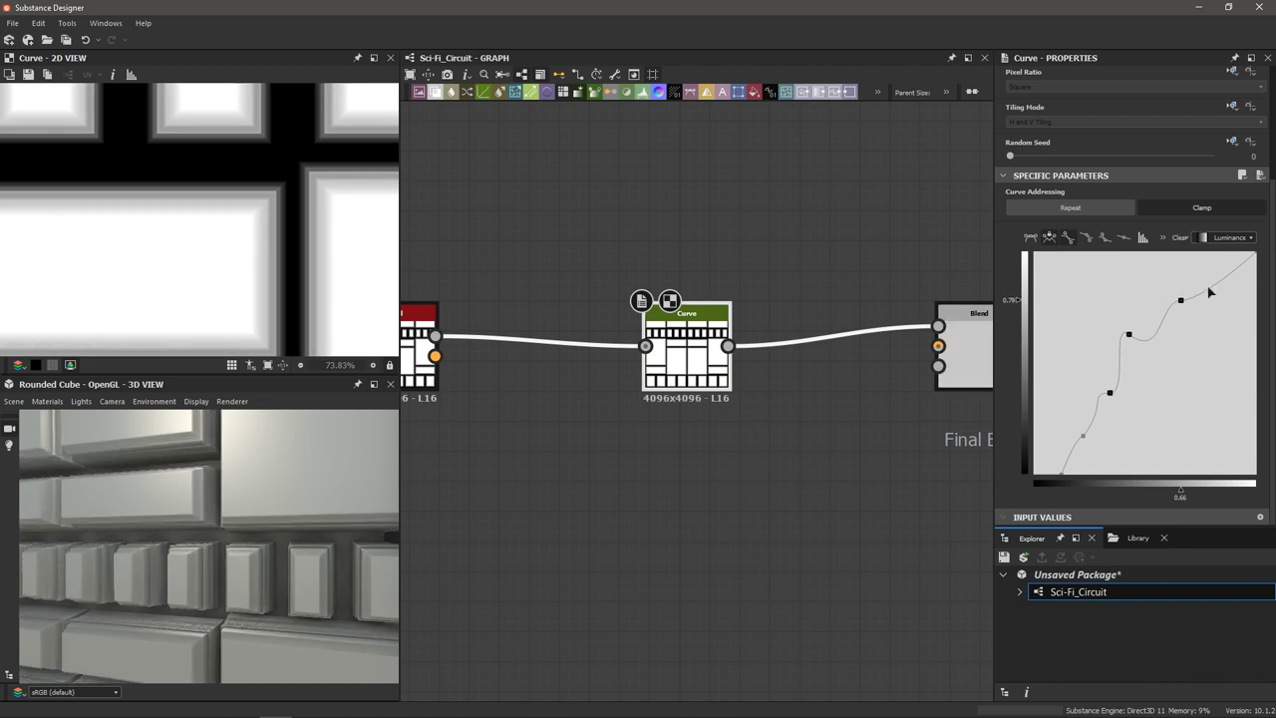
Add a fifth curve point near the upper end, pull it down to about 0.83, 0.60, and check the tile edges in 3D.
{"action": "left_click", "coordinate": [1209, 288]}
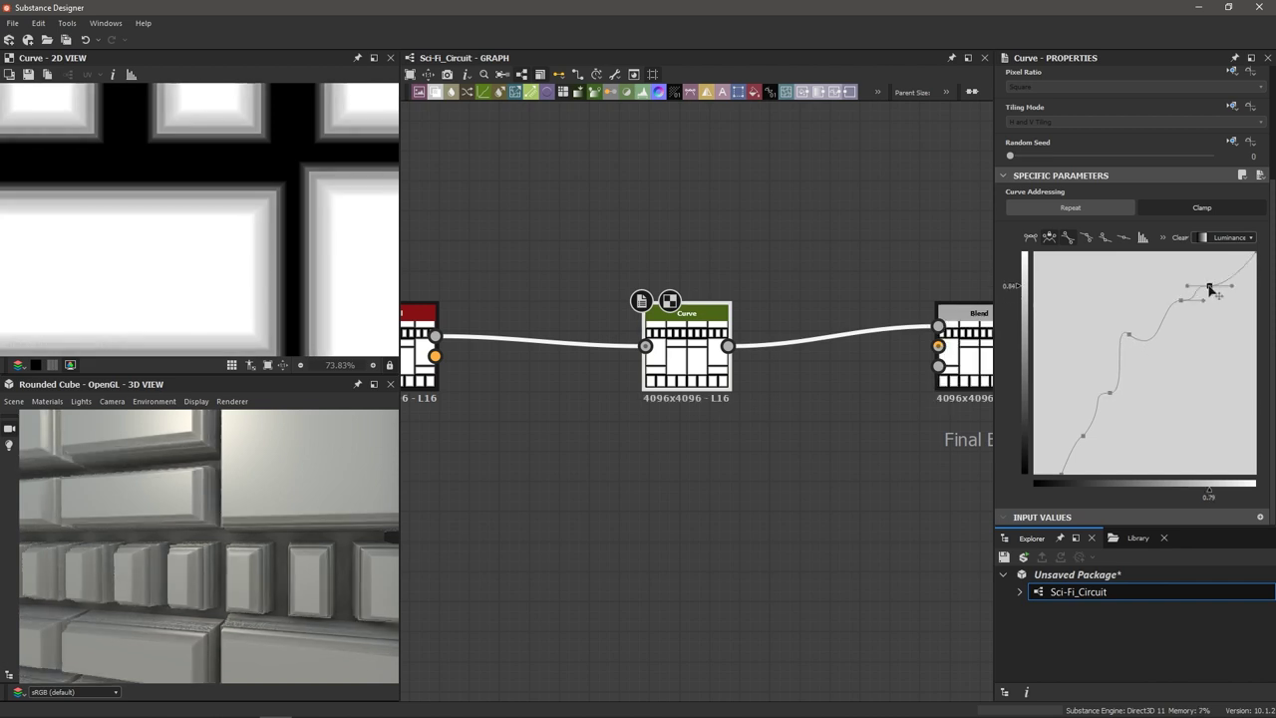
{"action": "left_click_drag", "start_coordinate": [1209, 288], "coordinate": [1217, 340]}
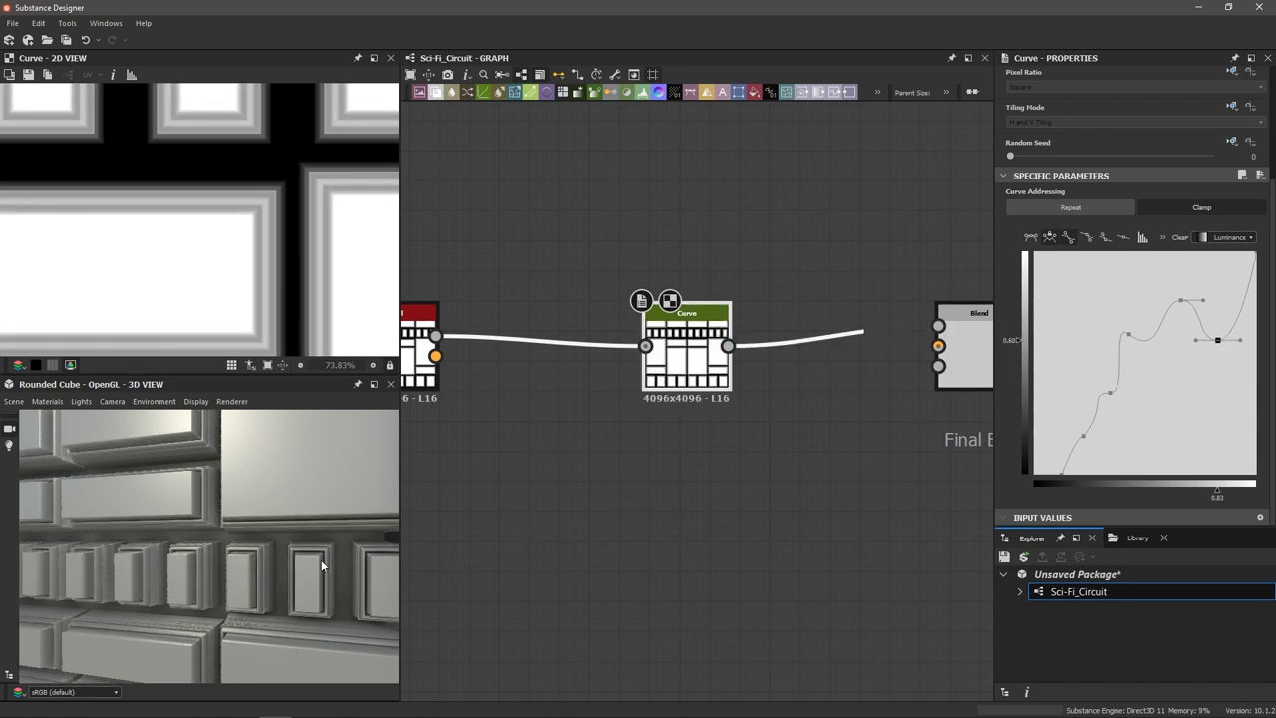
{"action": "scroll", "coordinate": [321, 566], "scroll_direction": "up", "scroll_amount": 2}
{"action": "scroll", "coordinate": [339, 559], "scroll_direction": "down", "scroll_amount": 3}
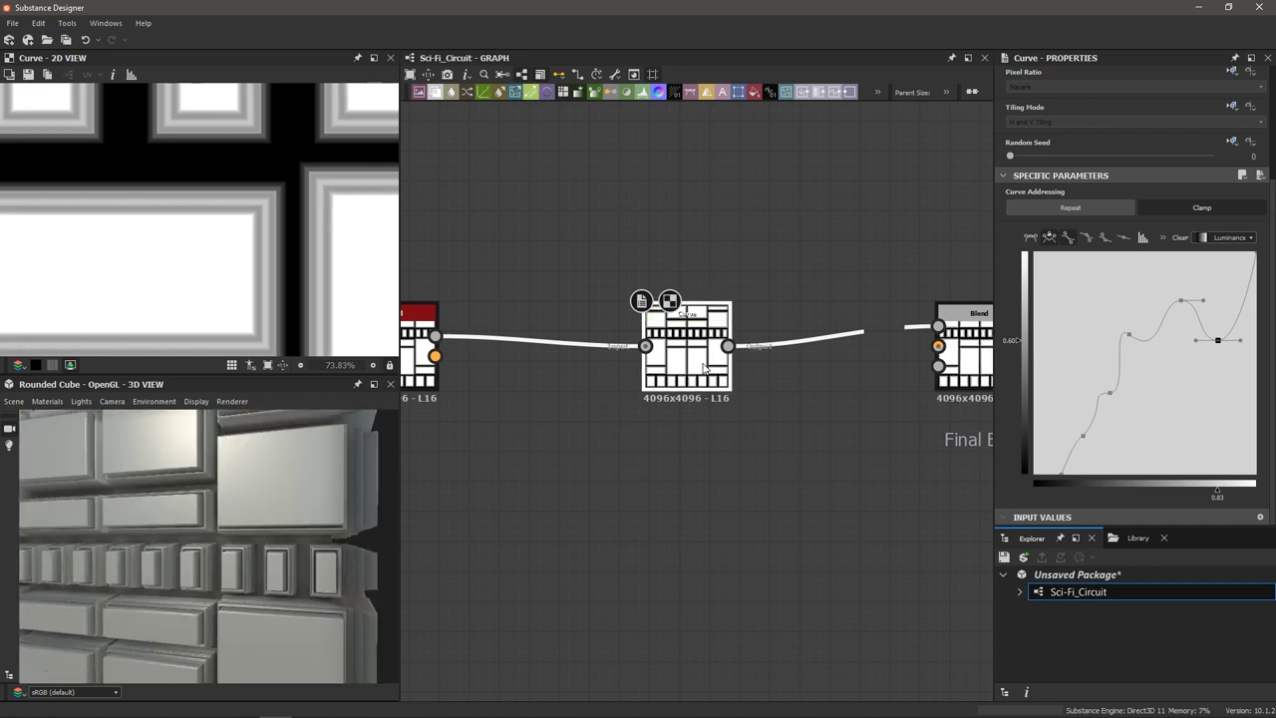
Lower the third and lowest curve points slightly, collapse the incoming tangent of the point at 0.66, 0.78, and check the tile edges.
{"action": "left_click", "coordinate": [1127, 335]}
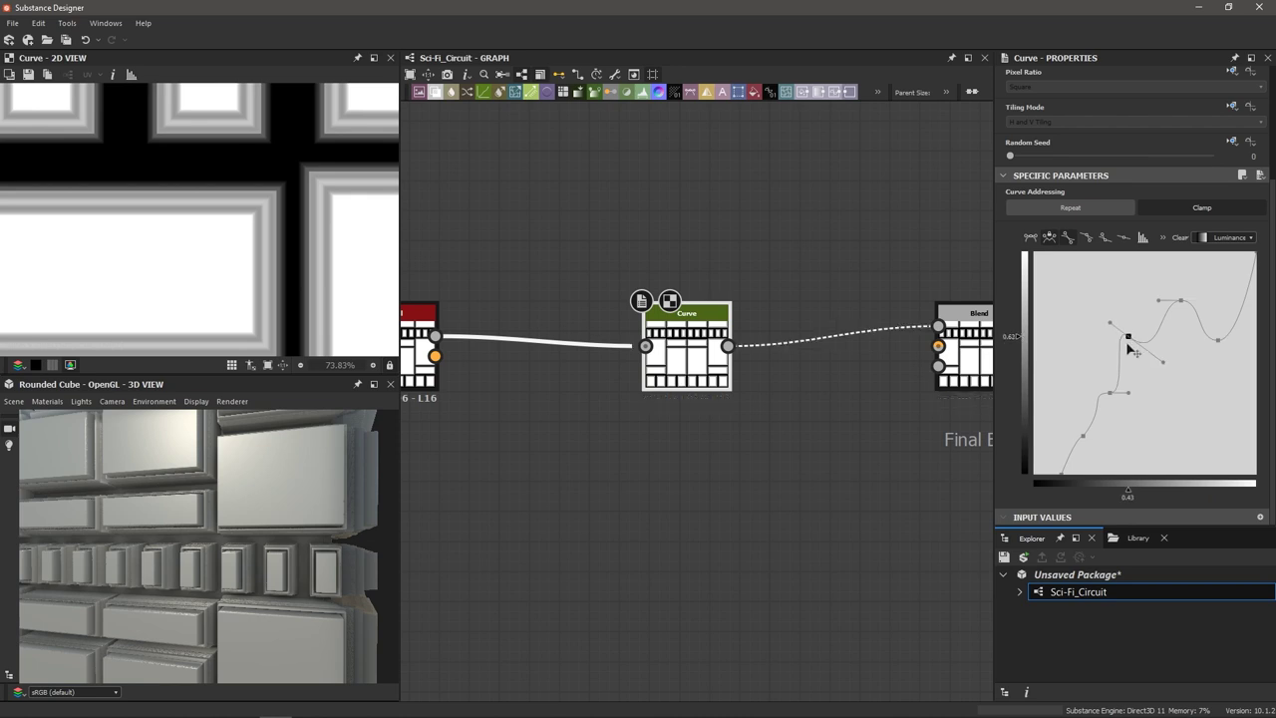
{"action": "left_click_drag", "start_coordinate": [1132, 351], "coordinate": [1134, 355]}
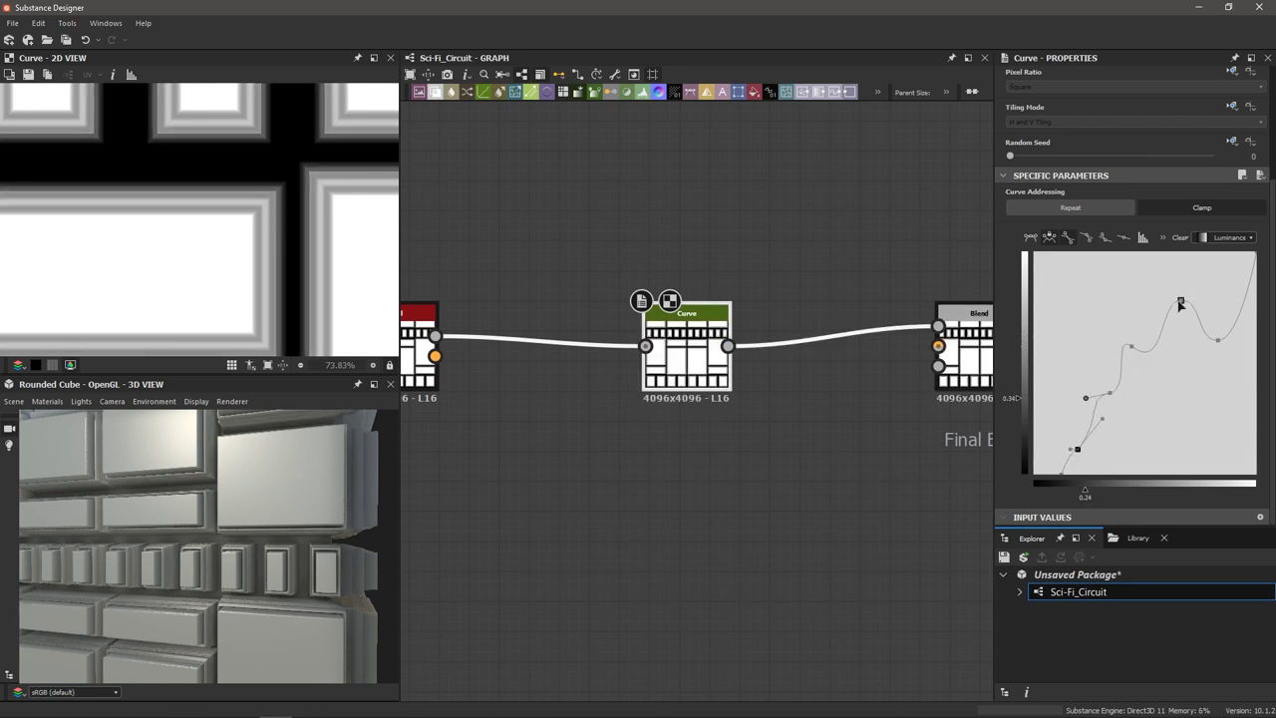
{"action": "left_click", "coordinate": [1181, 301]}
{"action": "left_click", "coordinate": [1083, 240]}
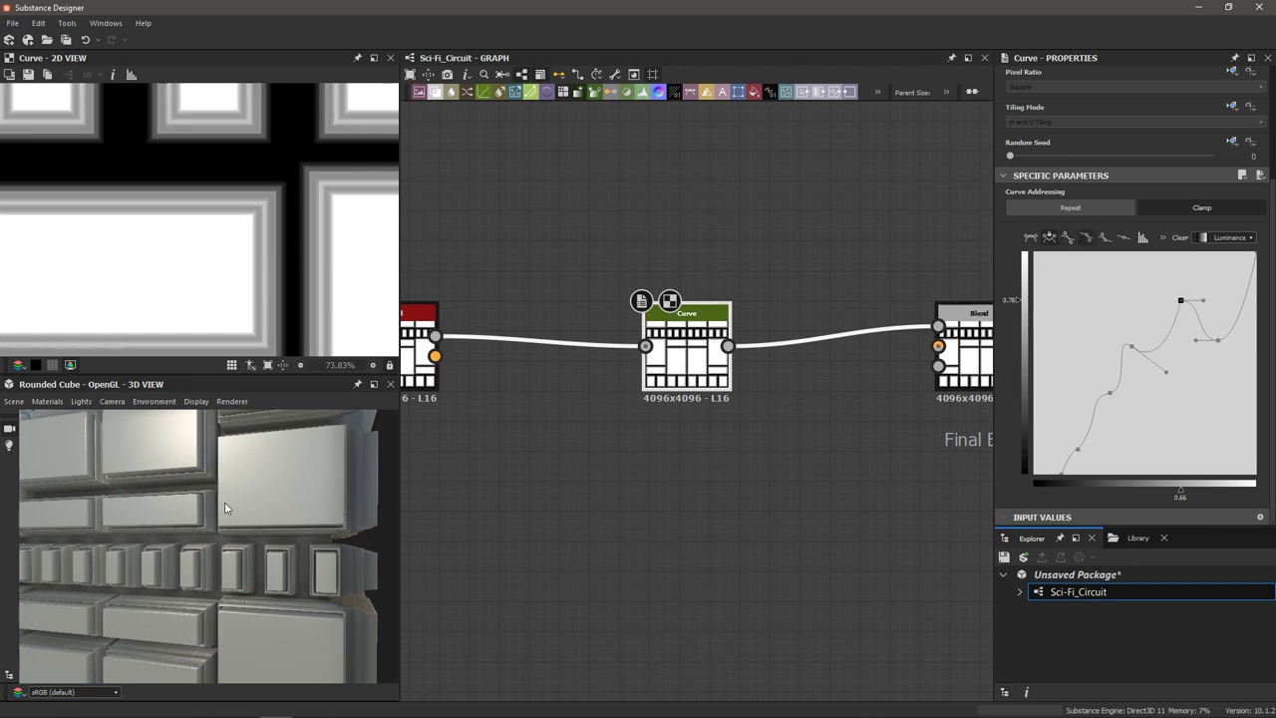
{"action": "scroll", "coordinate": [222, 518], "scroll_direction": "up", "scroll_amount": 4}
{"action": "left_click_drag", "start_coordinate": [220, 524], "coordinate": [187, 568]}
{"action": "left_click", "coordinate": [595, 469]}
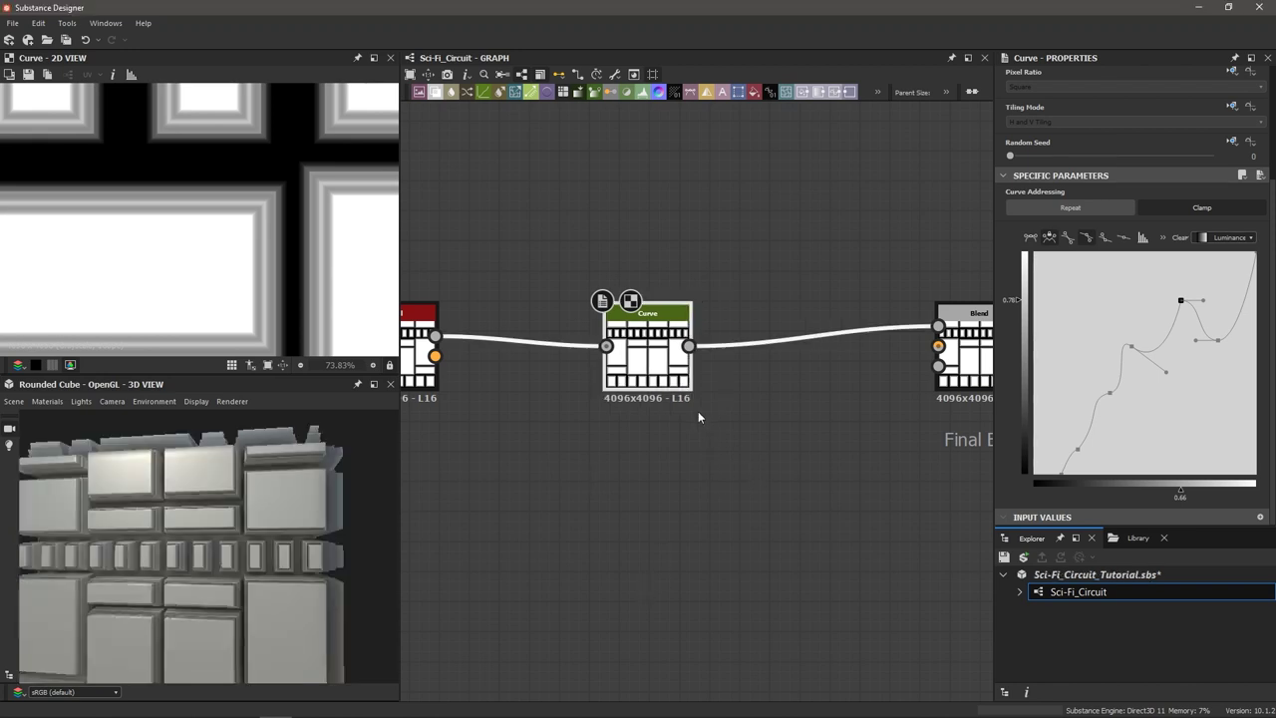
Shift the Curve node and its upstream nodes away from the Final Blend node to make room between them.
{"action": "left_click_drag", "start_coordinate": [650, 361], "coordinate": [605, 360]}
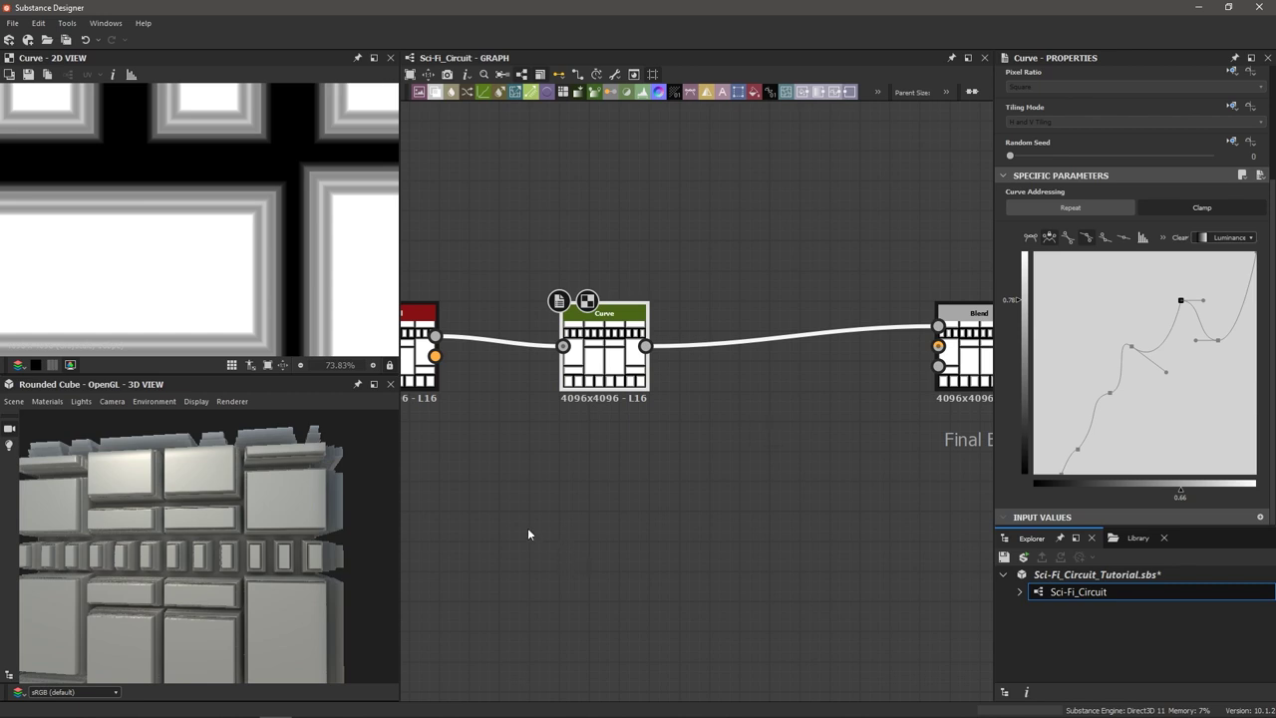
{"action": "scroll", "coordinate": [223, 545], "scroll_direction": "down", "scroll_amount": 3}
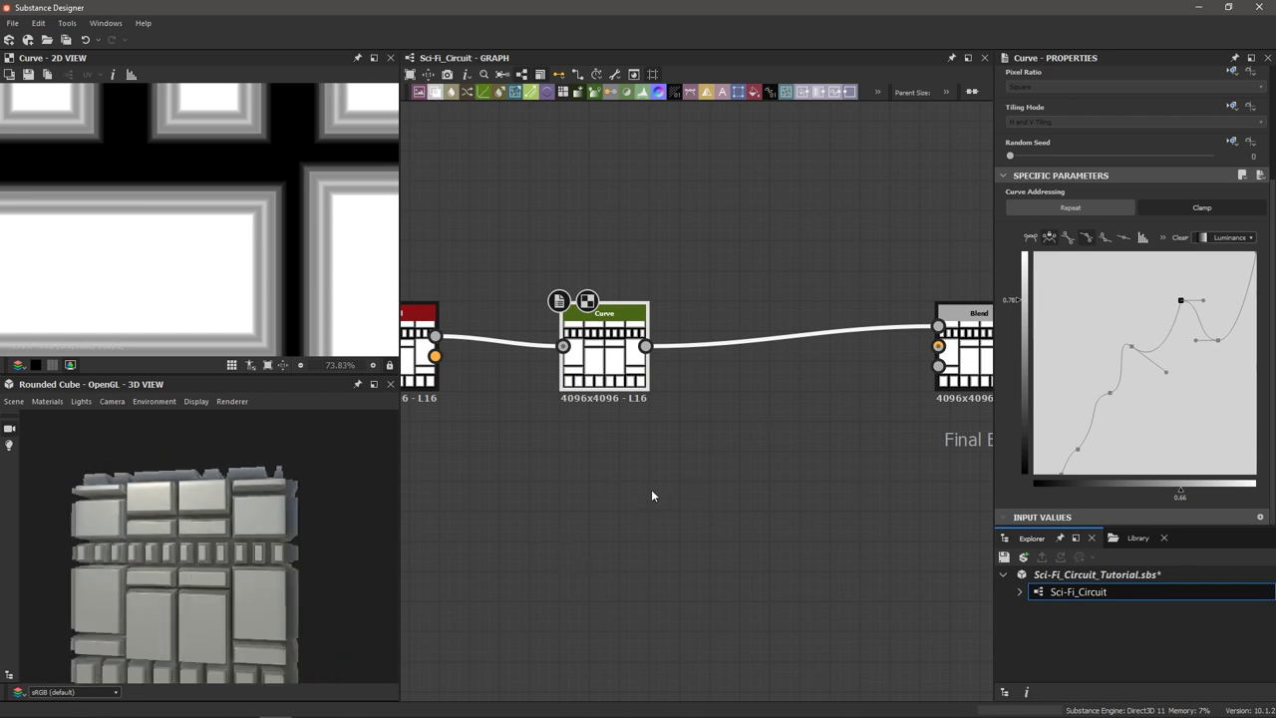
{"action": "scroll", "coordinate": [773, 431], "scroll_direction": "down", "scroll_amount": 5}
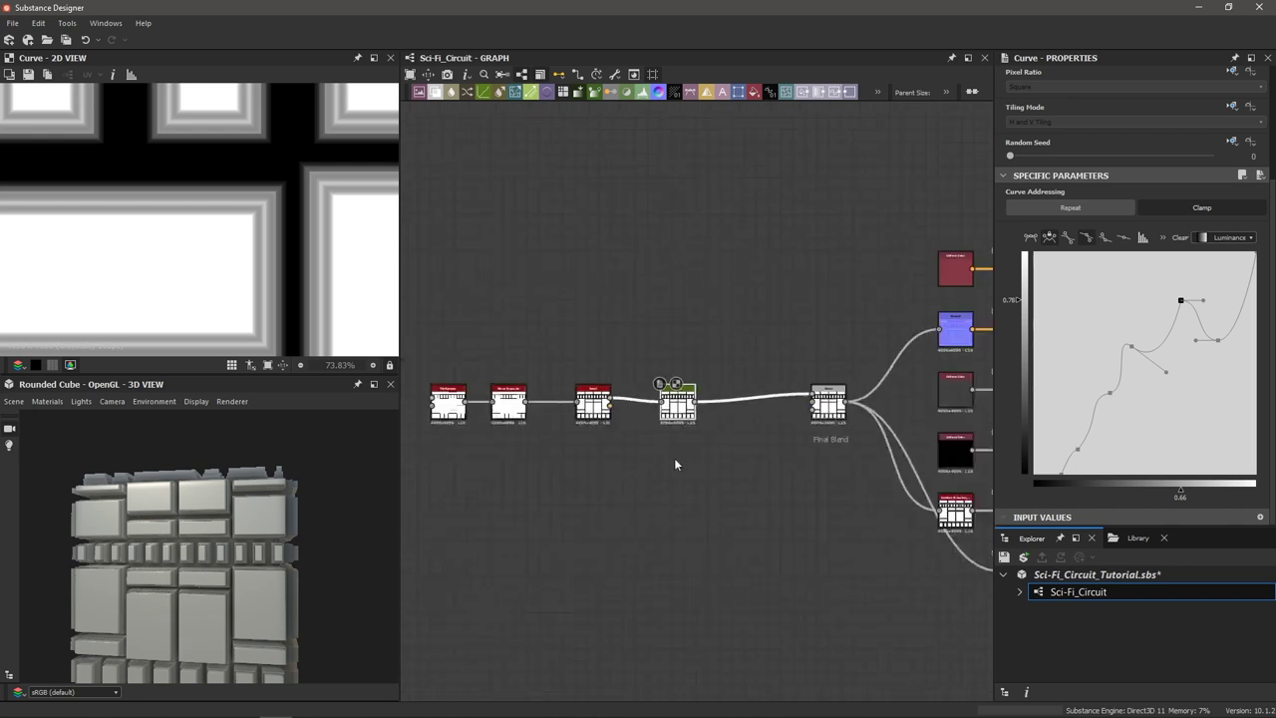
{"action": "left_click_drag", "start_coordinate": [506, 293], "coordinate": [778, 442]}
{"action": "left_click_drag", "start_coordinate": [776, 395], "coordinate": [612, 397]}
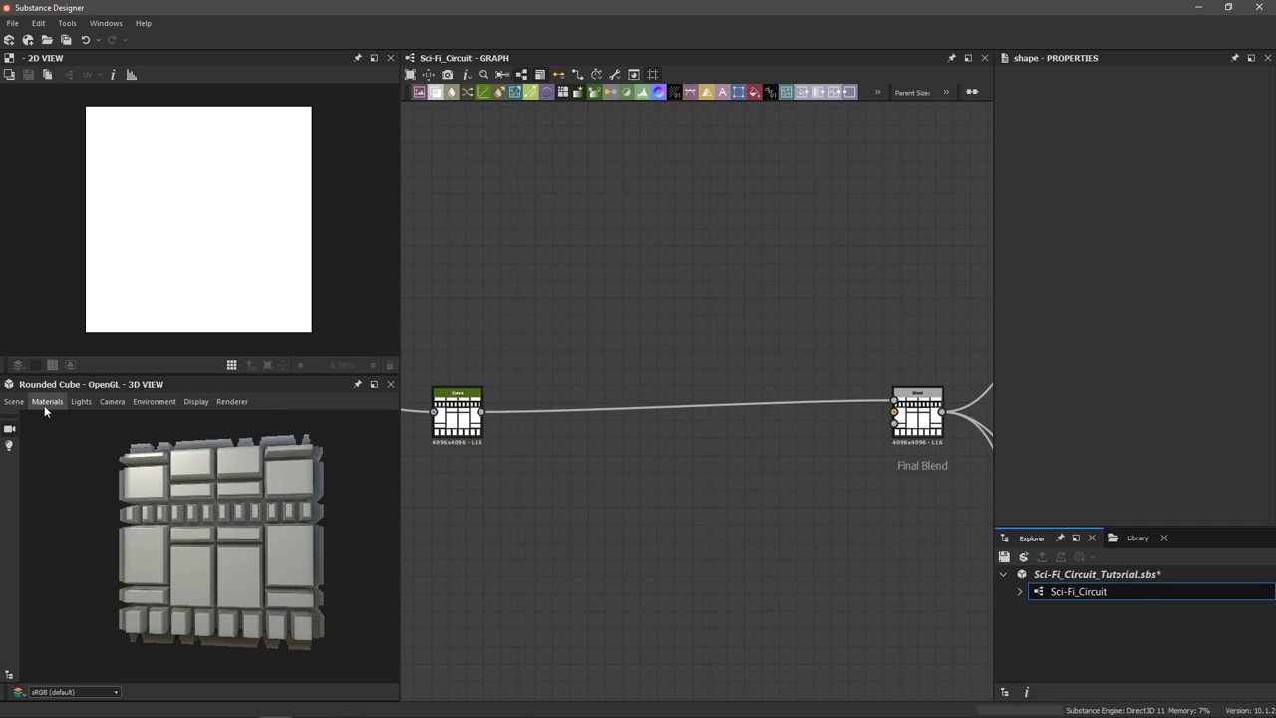
Switch the 3D preview mesh to Plane (hi-res), preview the Curve node, and inspect the stepped tile edges up close.
{"action": "left_click", "coordinate": [14, 402]}
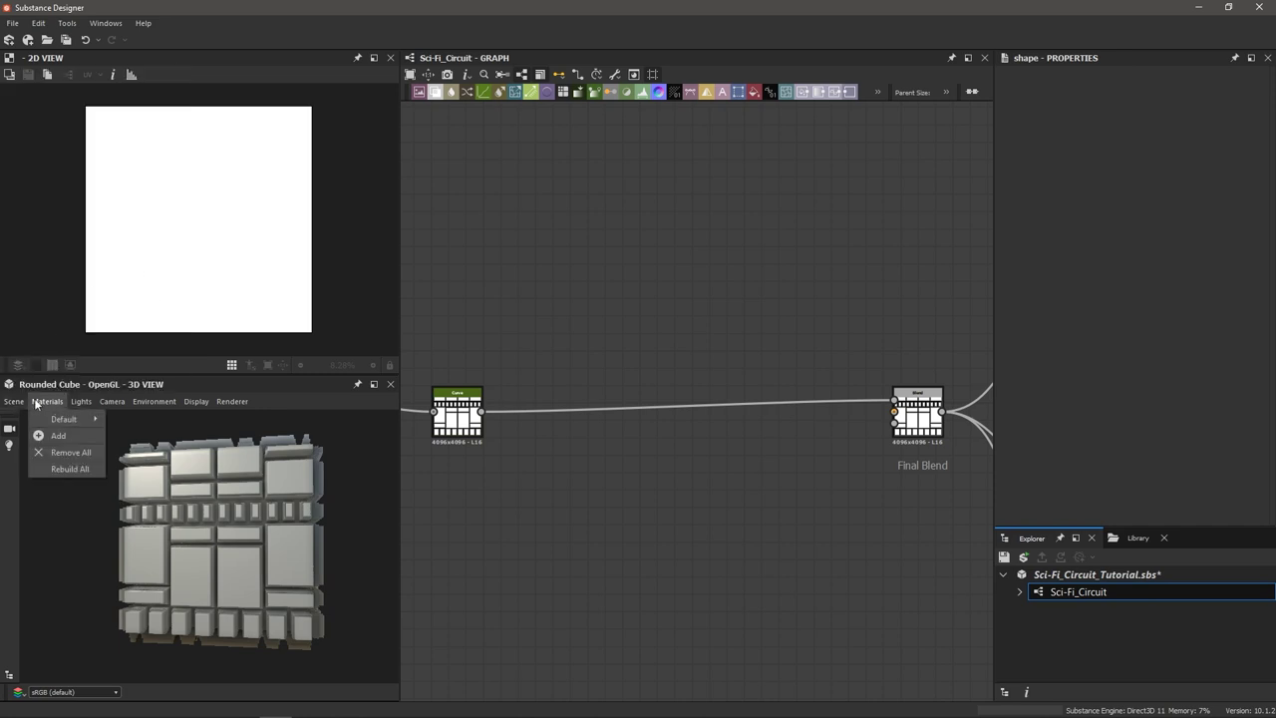
{"action": "left_click", "coordinate": [61, 172]}
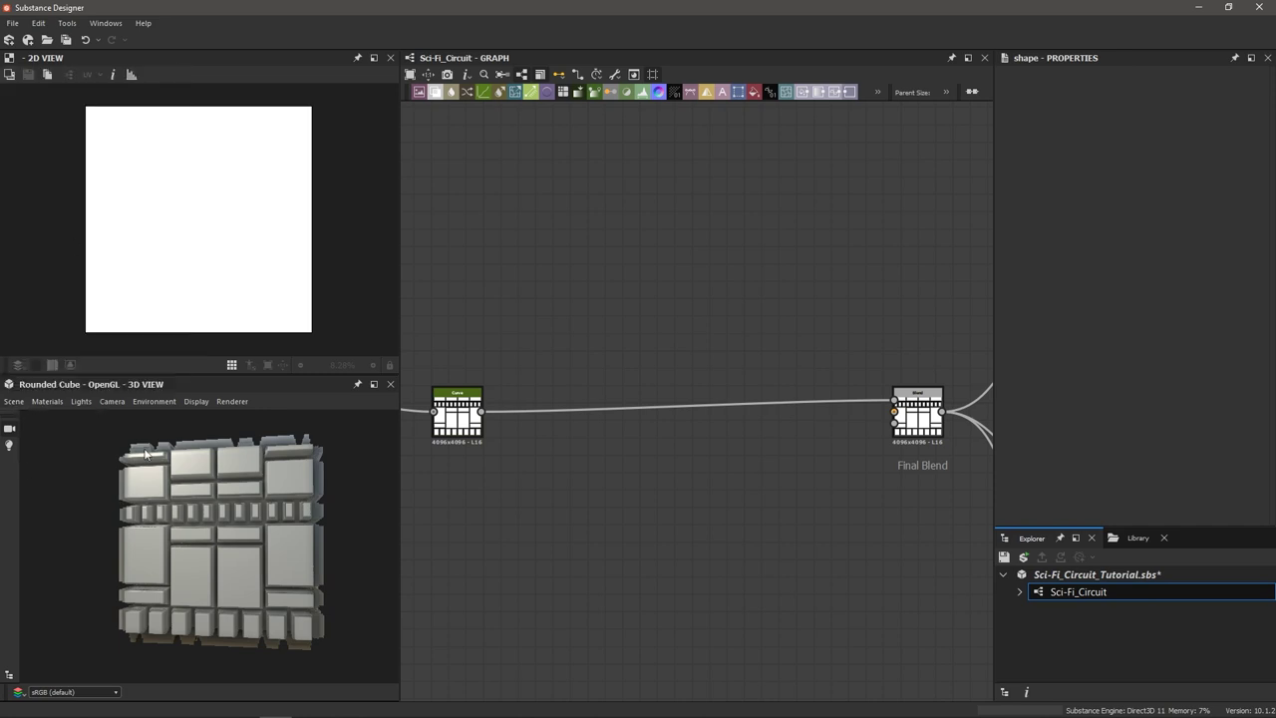
{"action": "mouse_move", "coordinate": [241, 597]}
{"action": "left_mouse_down"}
{"action": "mouse_move", "coordinate": [231, 614]}
{"action": "mouse_move", "coordinate": [239, 585]}
{"action": "left_mouse_up"}
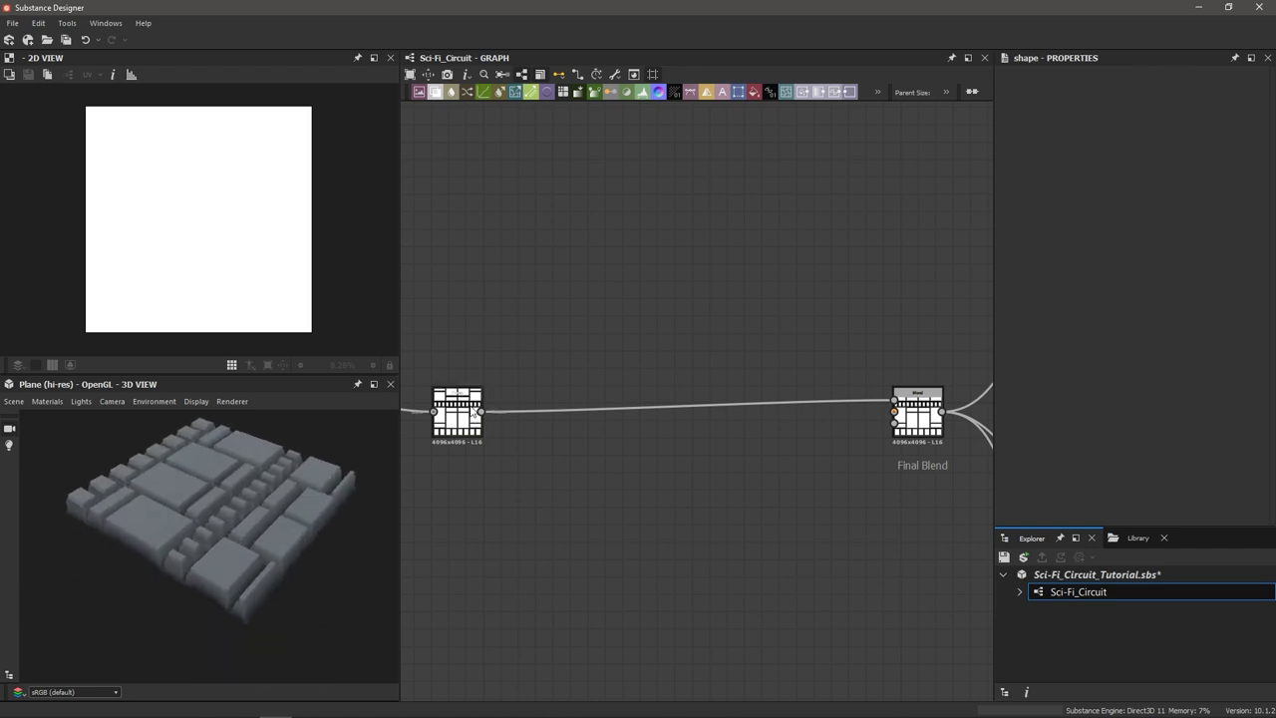
{"action": "double_click", "coordinate": [462, 394]}
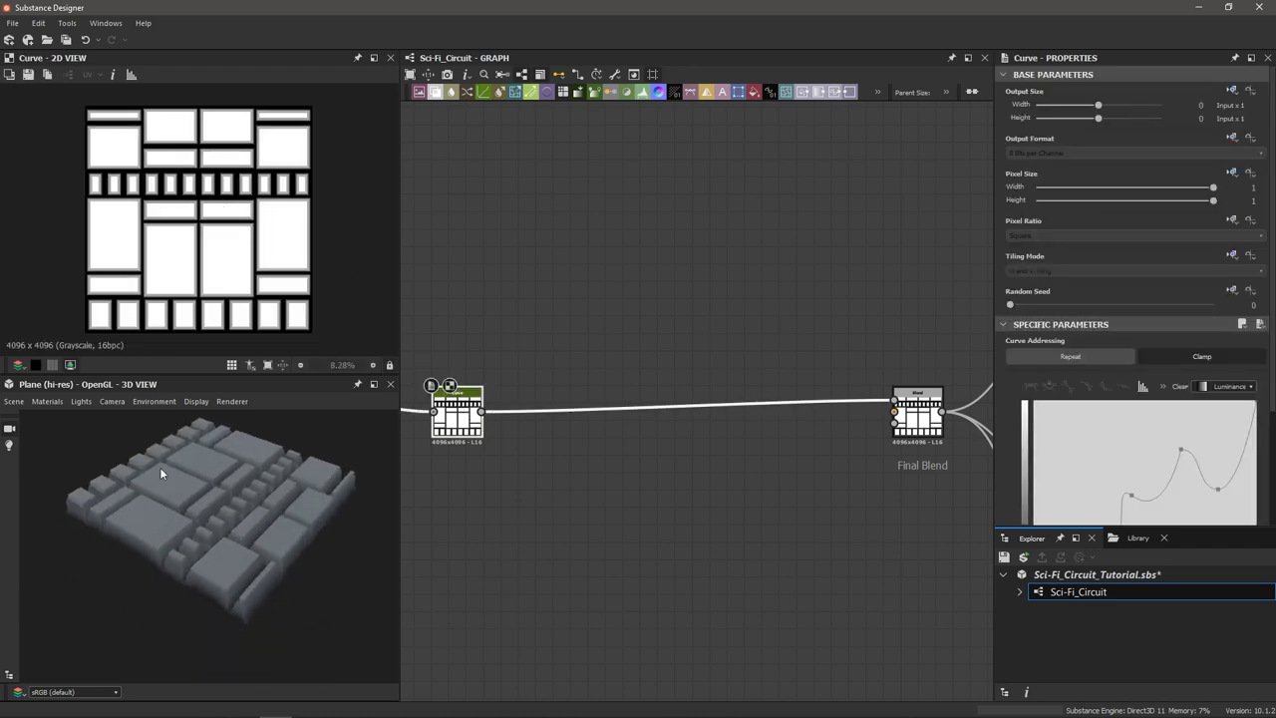
{"action": "scroll", "coordinate": [176, 555], "scroll_direction": "up", "scroll_amount": 3}
{"action": "scroll", "coordinate": [172, 601], "scroll_direction": "up", "scroll_amount": 2}
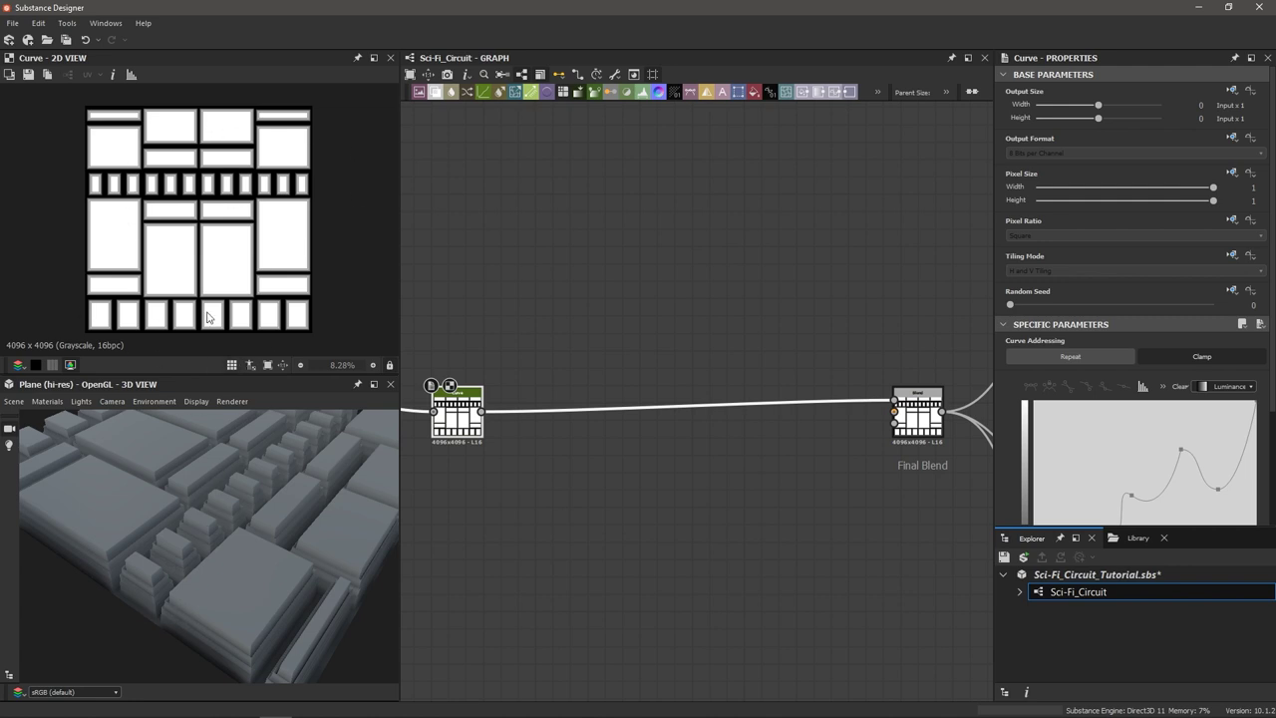
{"action": "scroll", "coordinate": [231, 525], "scroll_direction": "down", "scroll_amount": 2}
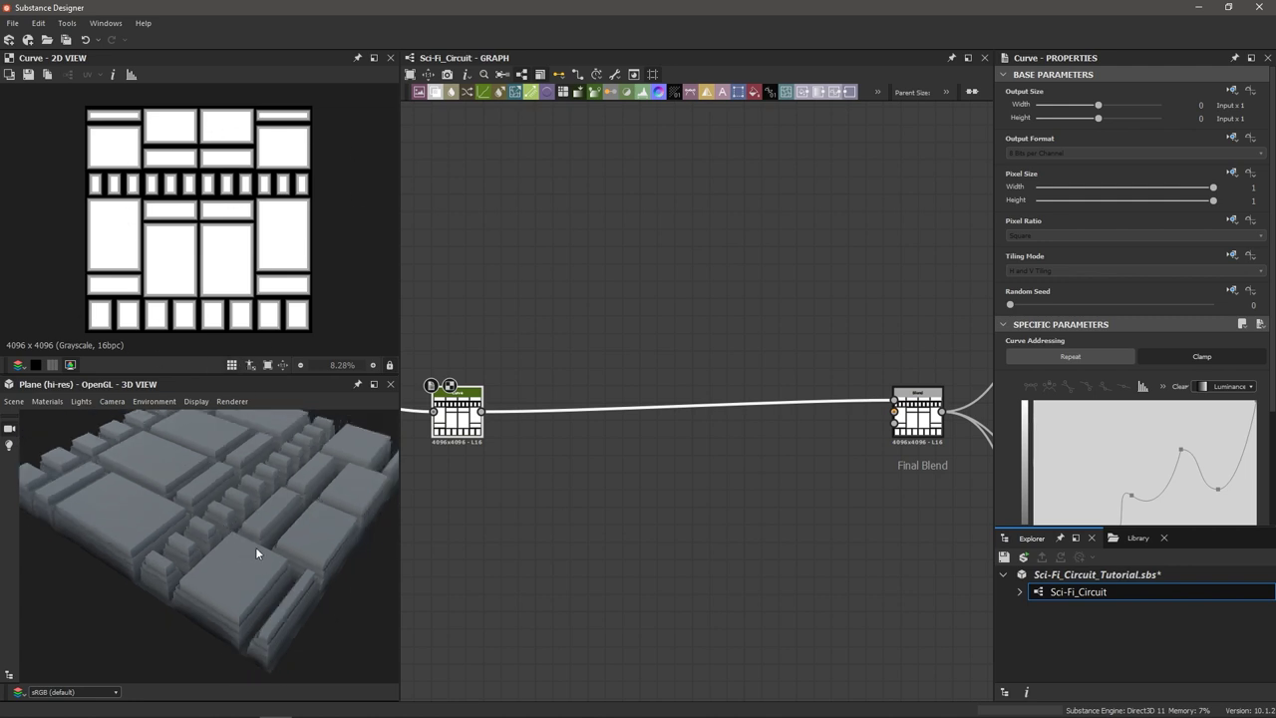
Insert a Blend node between the Curve and Final Blend nodes and set its blending mode to Min (Darken).
{"action": "middle_click_drag", "start_coordinate": [593, 464], "coordinate": [641, 469]}
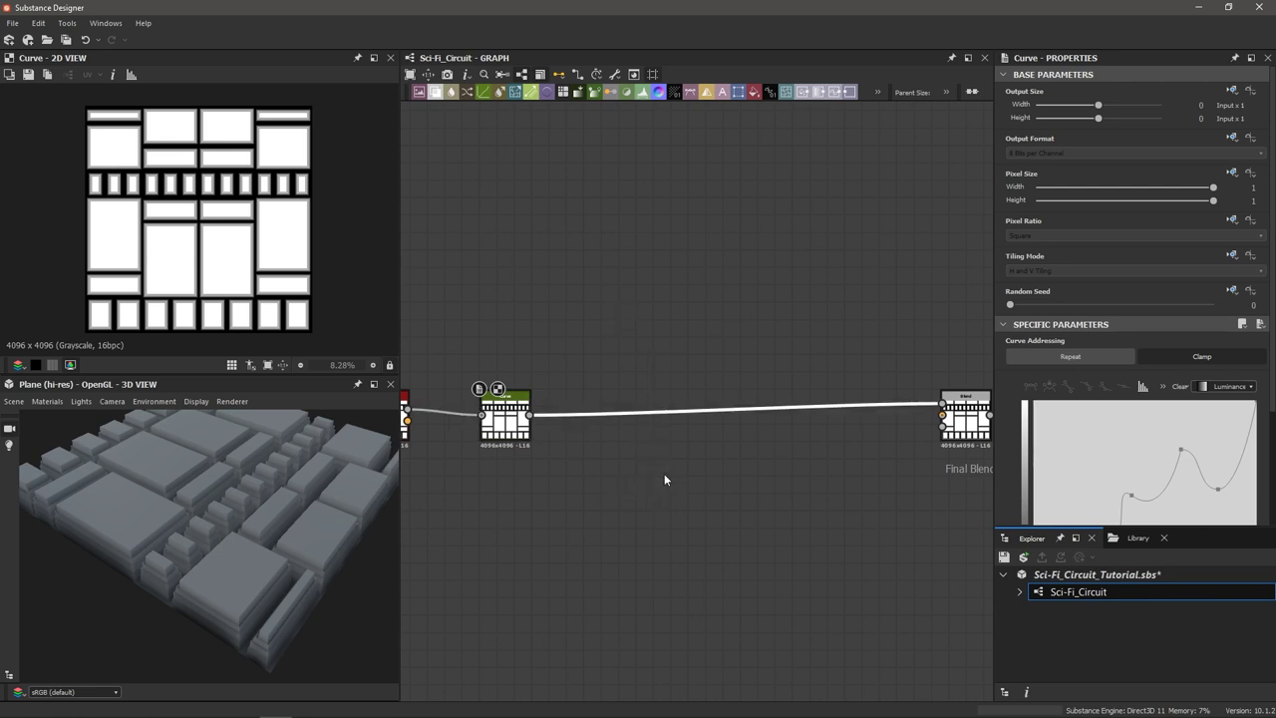
{"action": "key", "text": "space"}
{"action": "type", "text": "blend"}
{"action": "key", "text": "Return"}
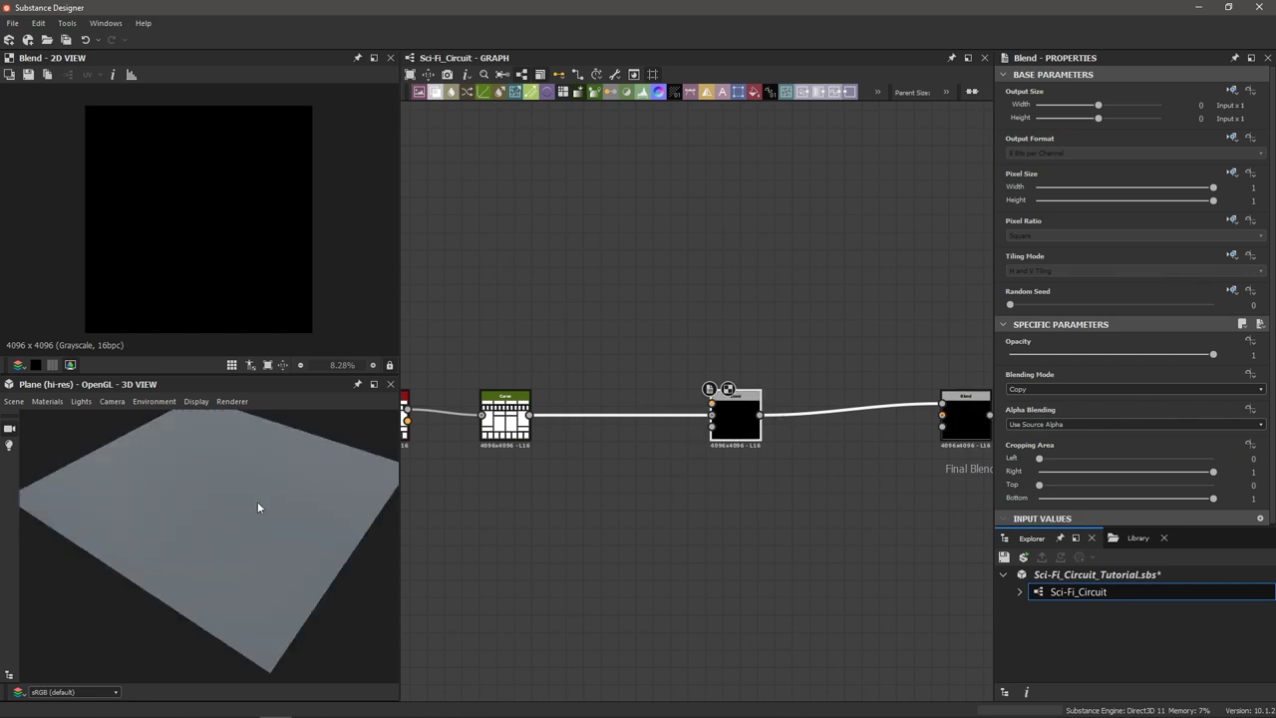
{"action": "left_click", "coordinate": [1052, 390]}
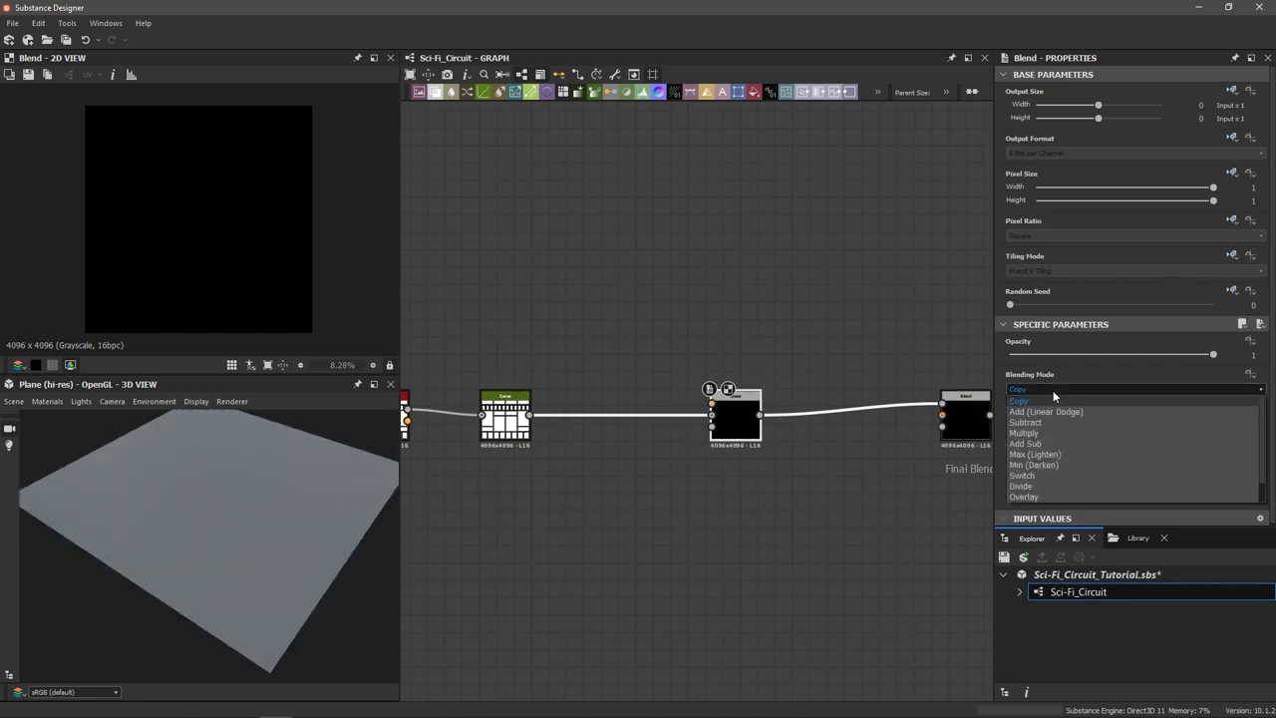
{"action": "left_click", "coordinate": [1044, 466]}
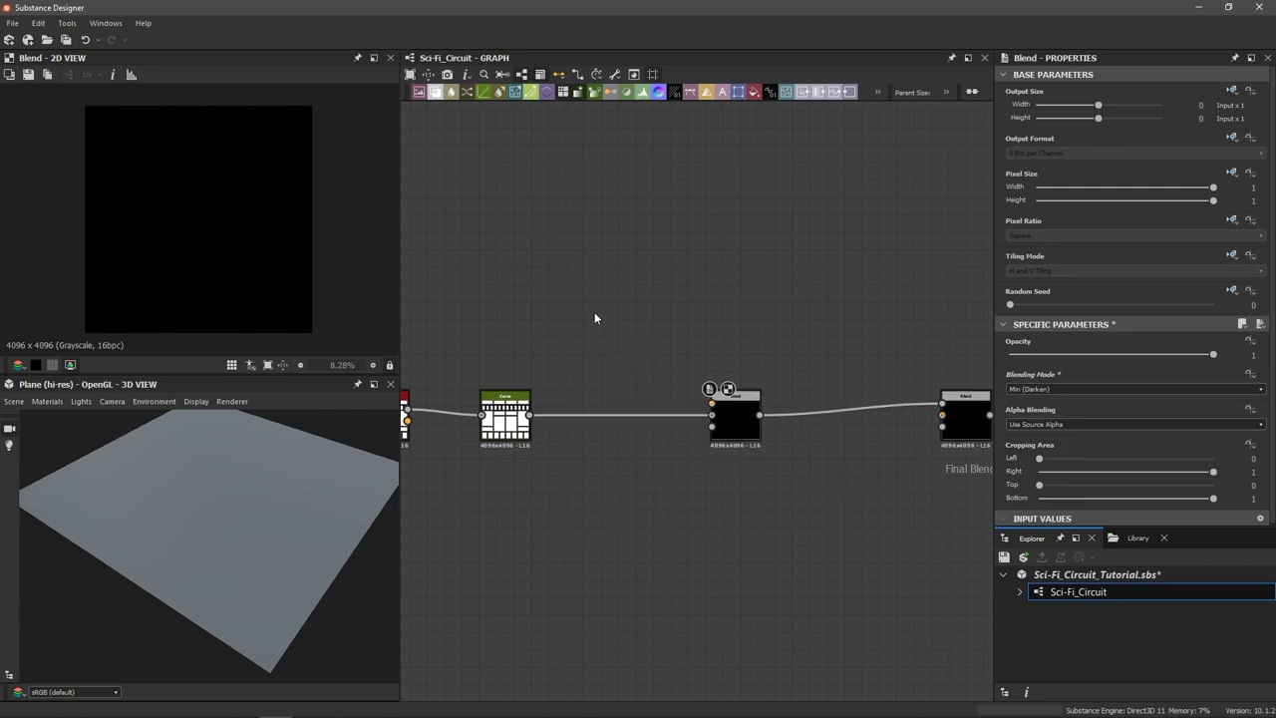
Add a Shape node above the chain and connect its output to the new Blend node's foreground input.
{"action": "key", "text": "space"}
{"action": "type", "text": "shape"}
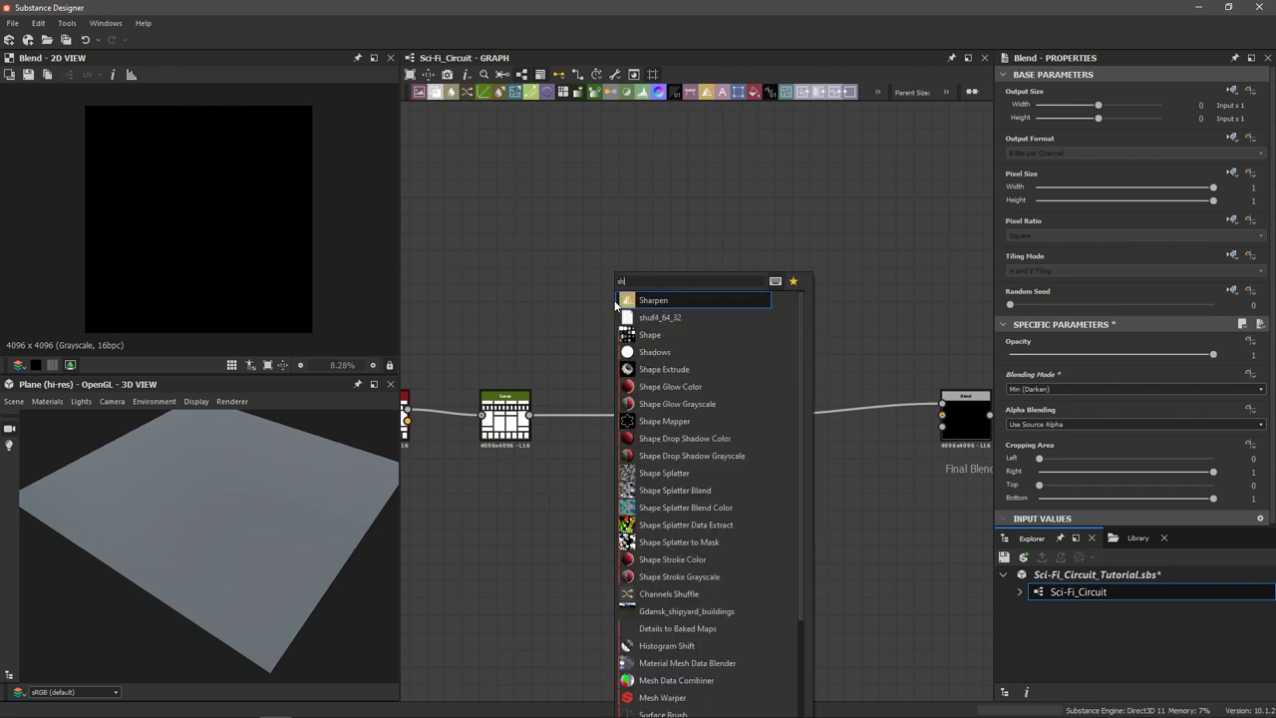
{"action": "key", "text": "Return"}
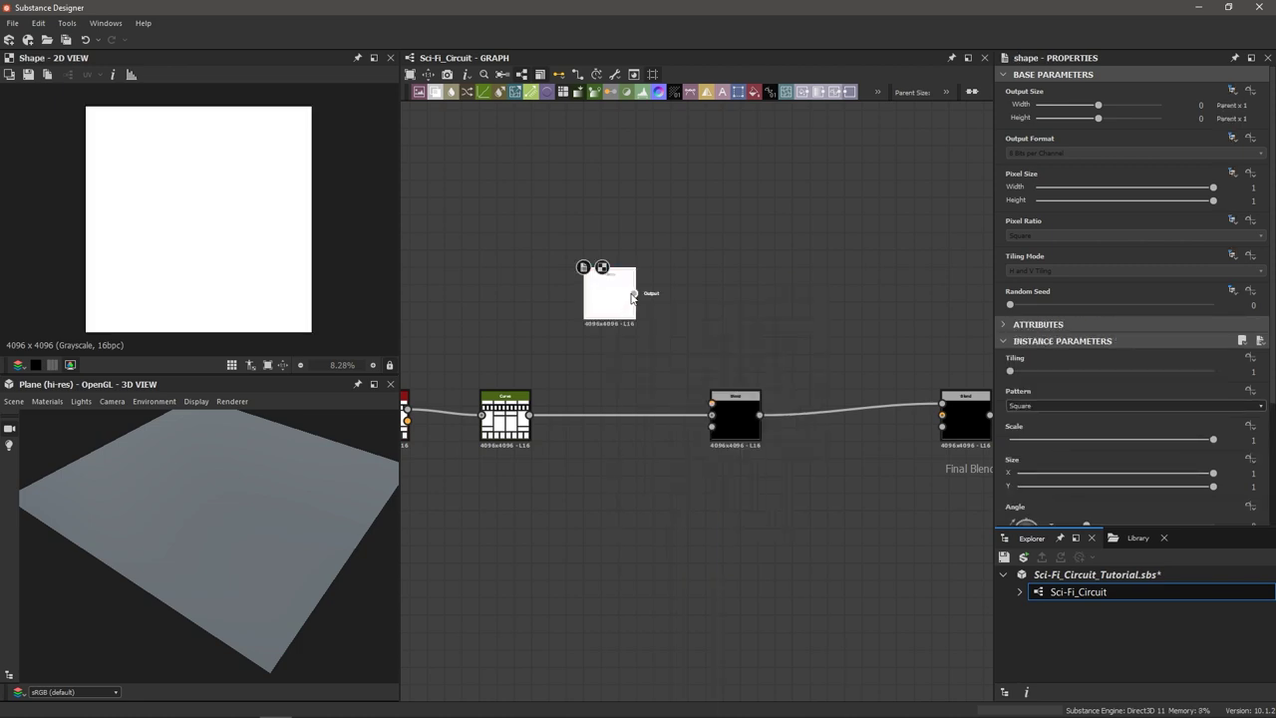
{"action": "left_click_drag", "start_coordinate": [633, 293], "coordinate": [713, 403]}
Set the square Shape's scale to 0.96 and check the resulting border and tiling in the Blend node's preview.
{"action": "scroll", "coordinate": [725, 411], "scroll_direction": "up", "scroll_amount": 1}
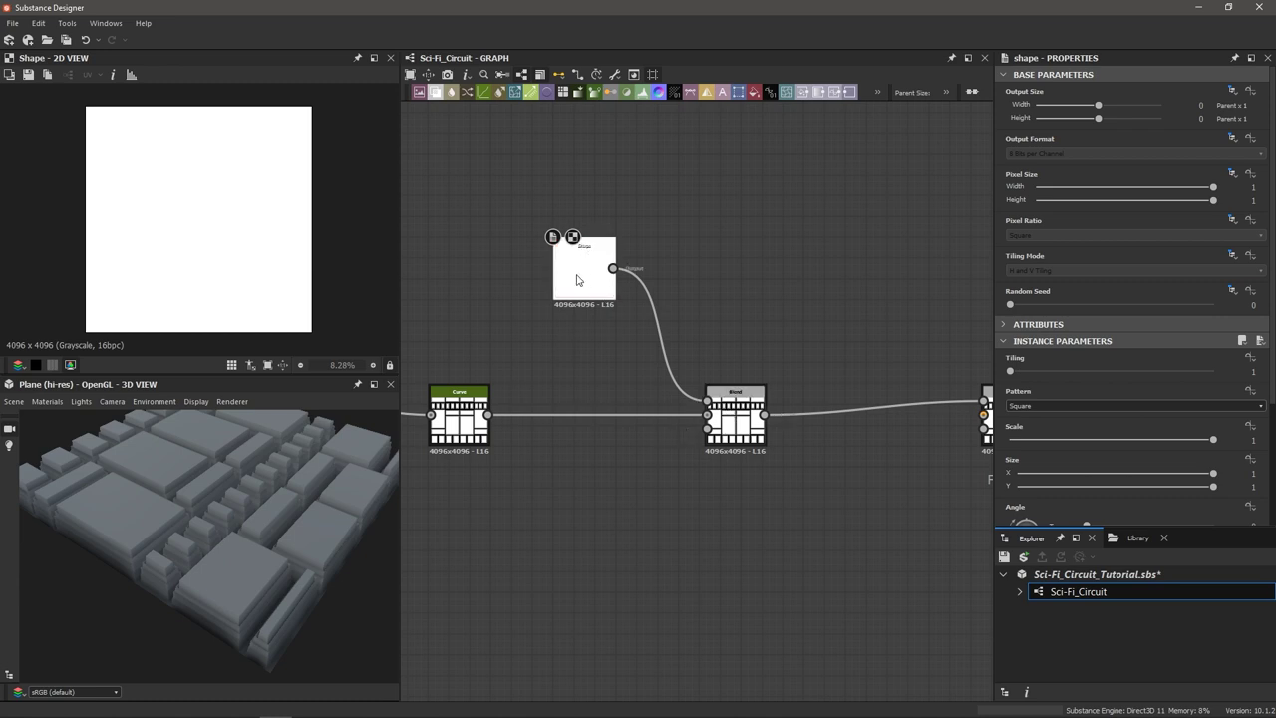
{"action": "left_click", "coordinate": [1045, 434]}
{"action": "mouse_move", "coordinate": [1216, 443]}
{"action": "left_mouse_down"}
{"action": "mouse_move", "coordinate": [1178, 444]}
{"action": "mouse_move", "coordinate": [1204, 439]}
{"action": "left_mouse_up"}
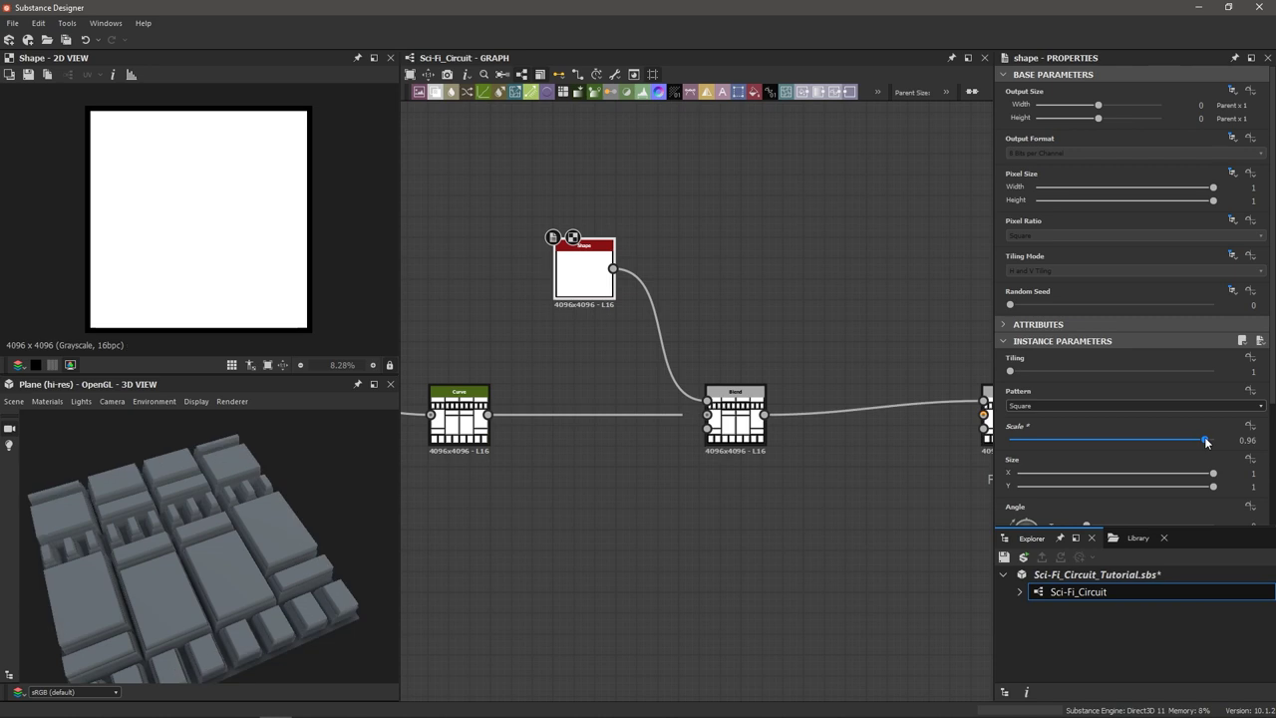
{"action": "left_click_drag", "start_coordinate": [319, 588], "coordinate": [287, 622]}
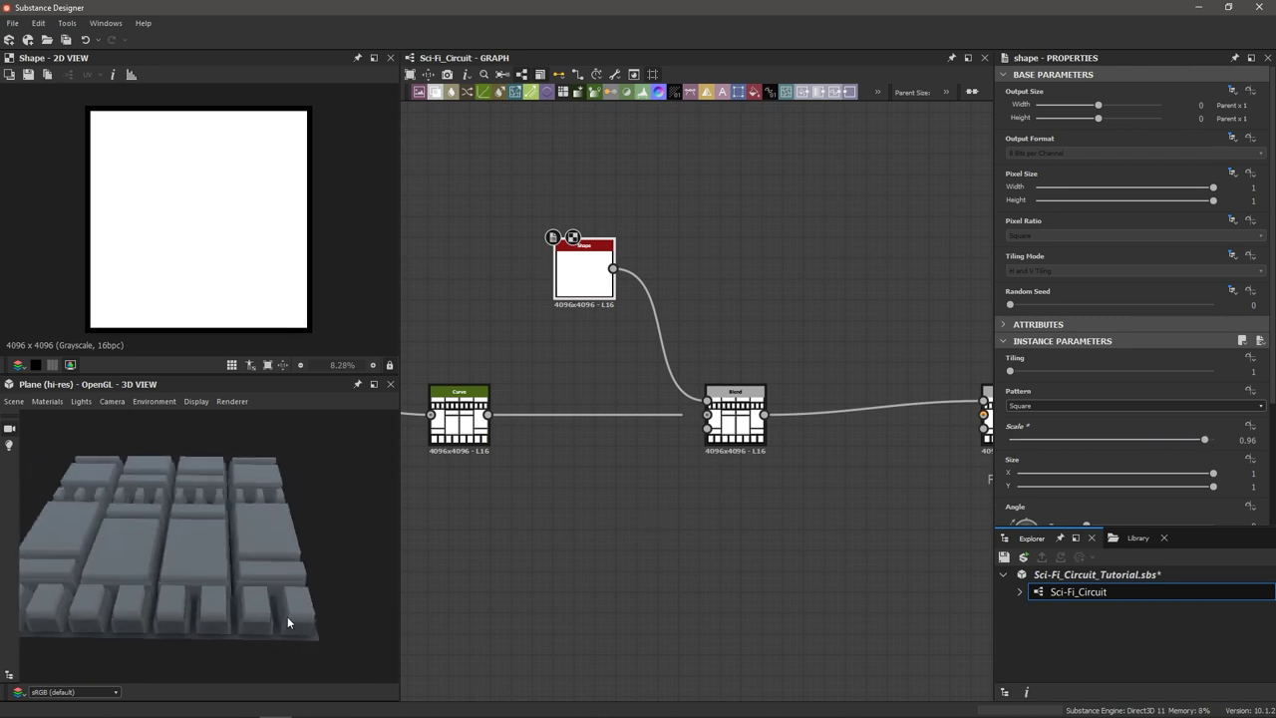
{"action": "double_click", "coordinate": [721, 429]}
{"action": "scroll", "coordinate": [269, 274], "scroll_direction": "up", "scroll_amount": 1}
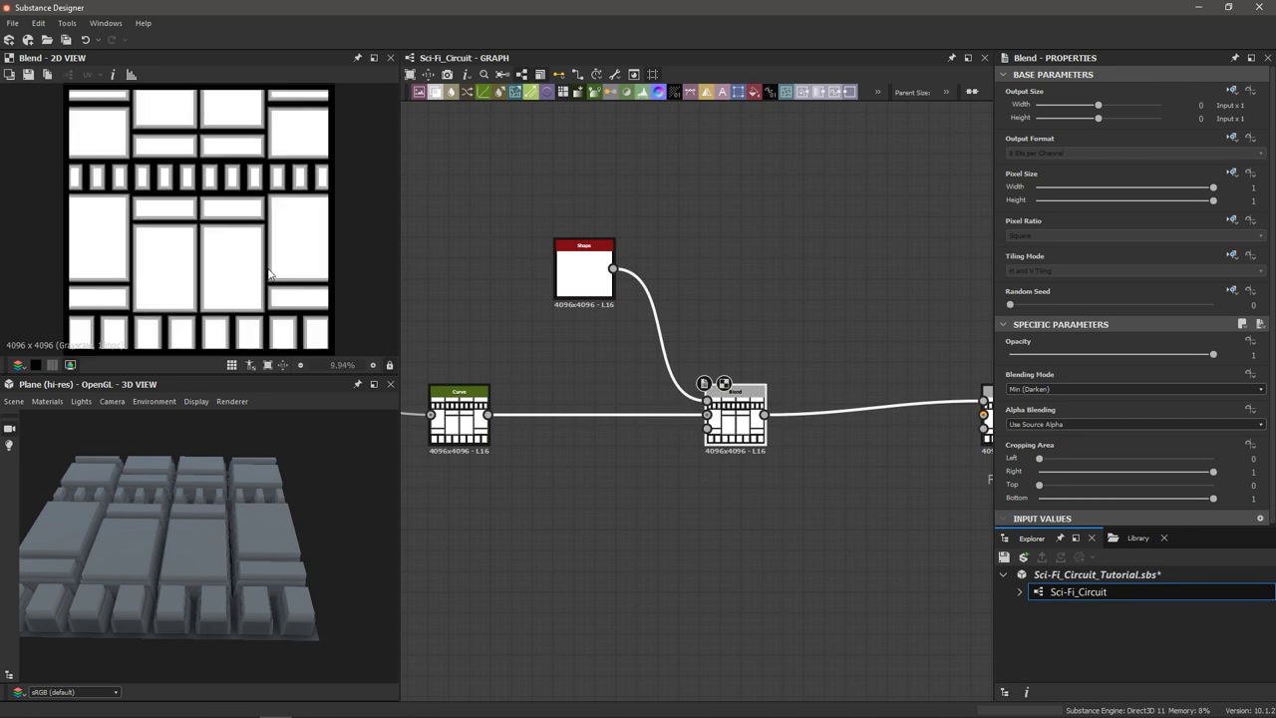
{"action": "scroll", "coordinate": [269, 274], "scroll_direction": "down", "scroll_amount": 1}
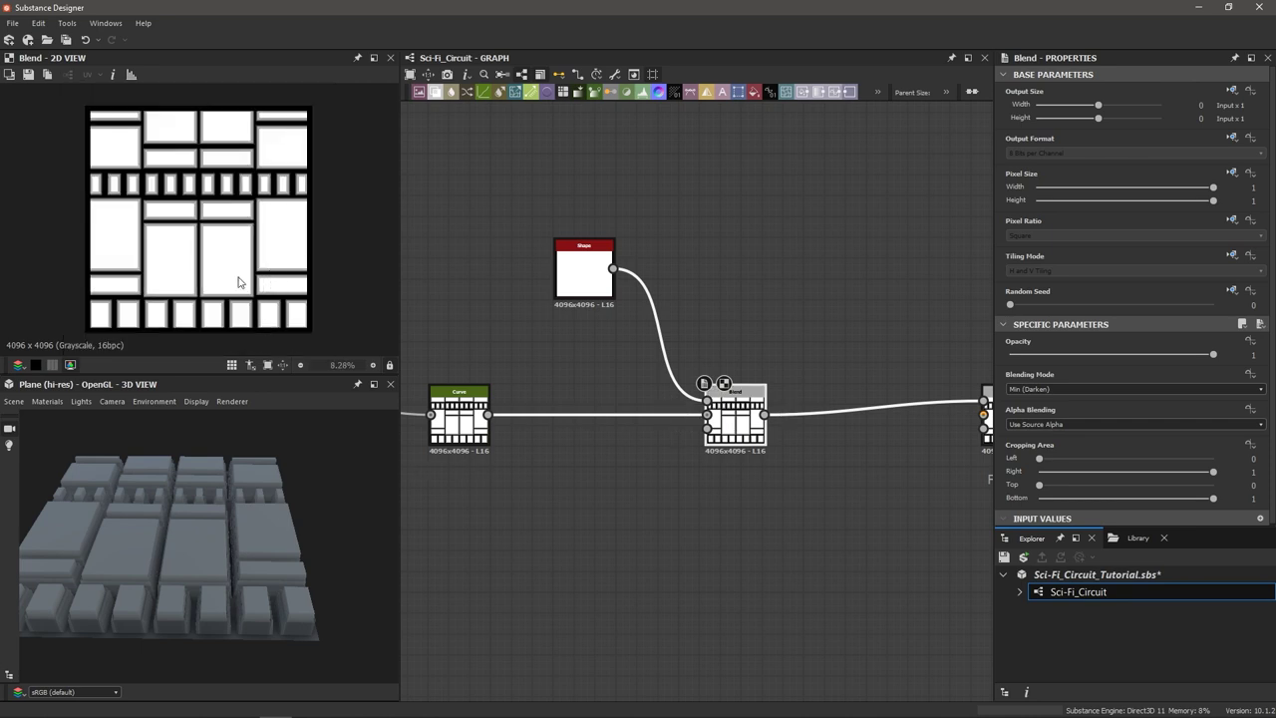
{"action": "scroll", "coordinate": [240, 282], "scroll_direction": "down", "scroll_amount": 5}
{"action": "scroll", "coordinate": [238, 282], "scroll_direction": "up", "scroll_amount": 4}
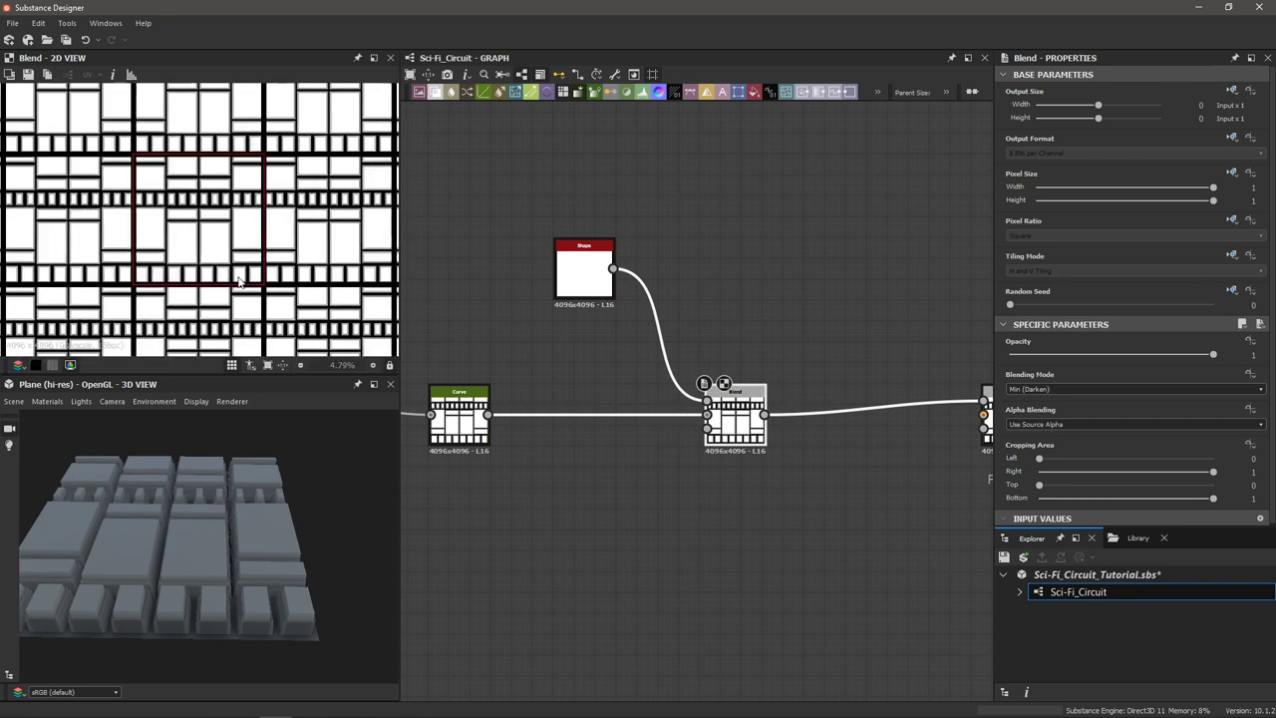
{"action": "key", "text": "space"}
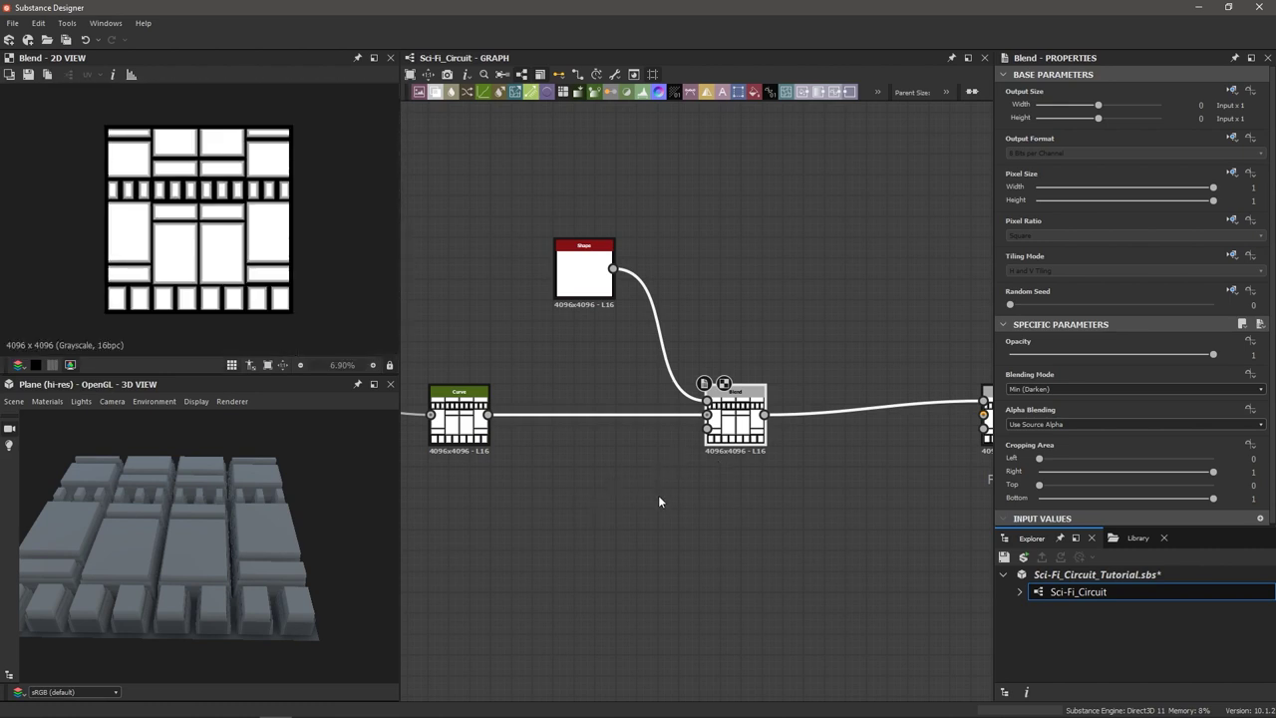
Insert a Tile Sampler between the new Blend and Final Blend, and move its incoming connection from Background Input to Pattern Input 1.
{"action": "scroll", "coordinate": [657, 495], "scroll_direction": "down", "scroll_amount": 2}
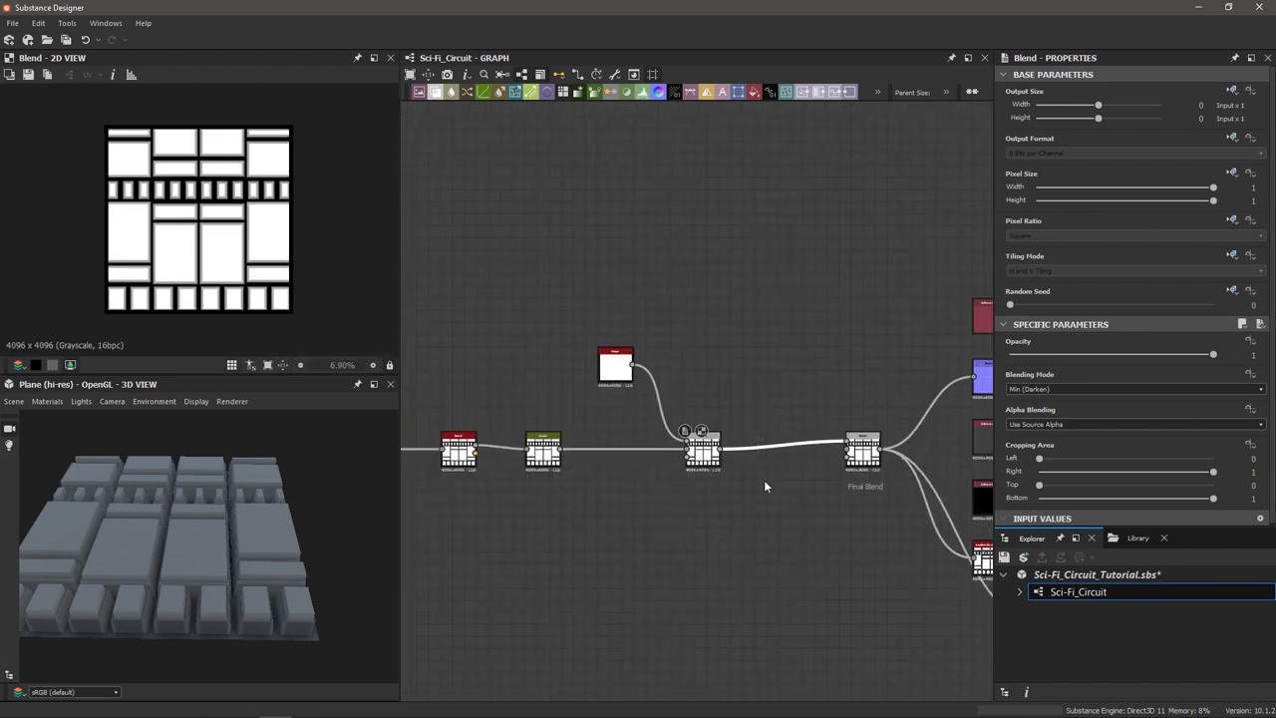
{"action": "key", "text": "space"}
{"action": "type", "text": "tile"}
{"action": "type", "text": "s"}
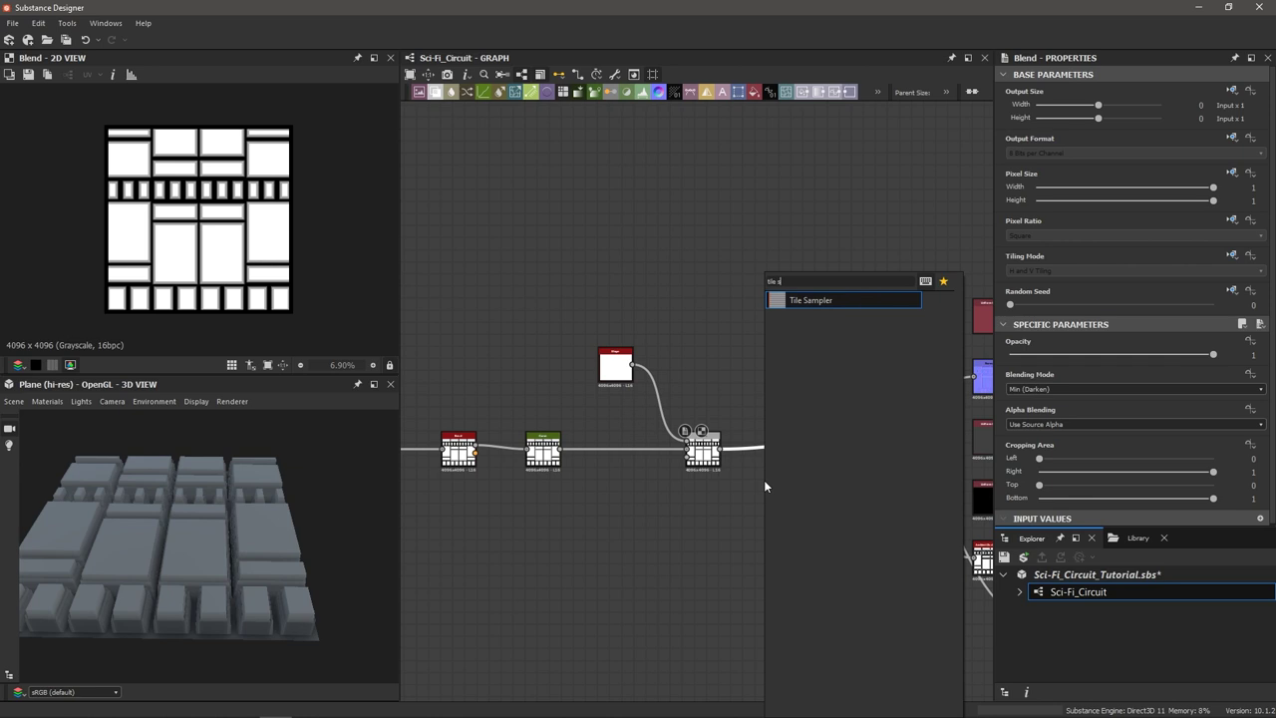
{"action": "key", "text": "Return"}
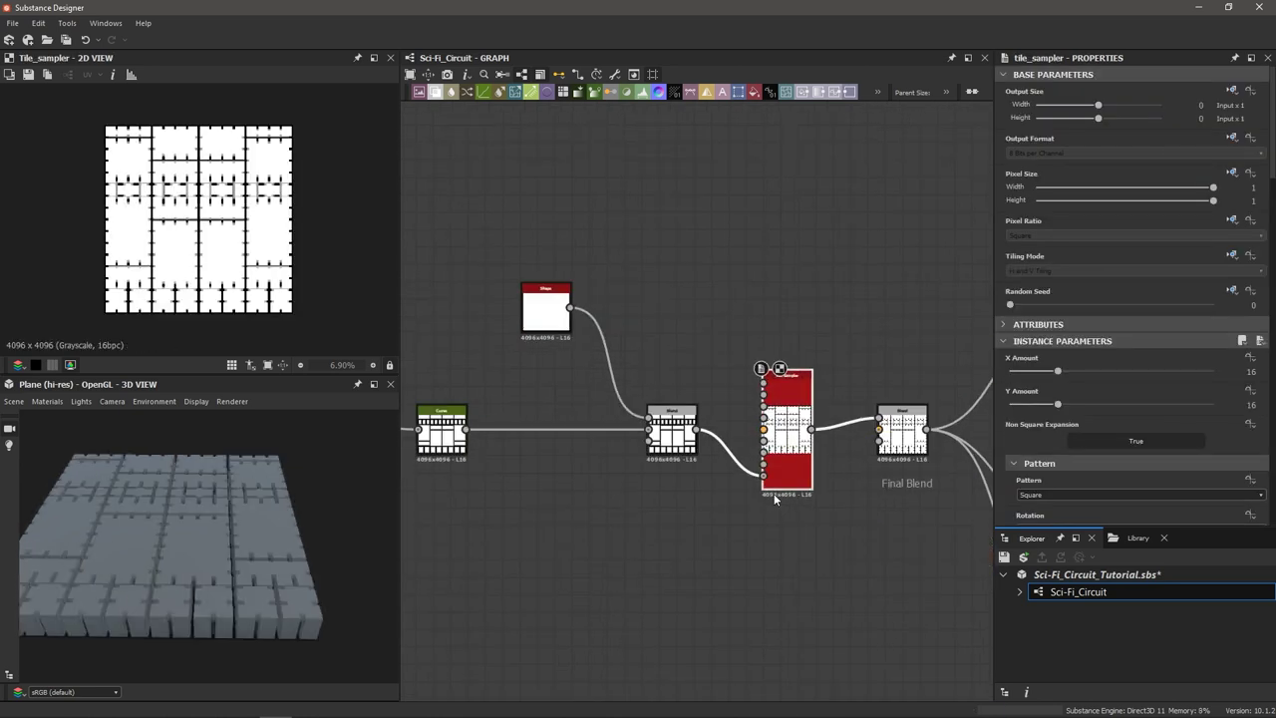
{"action": "scroll", "coordinate": [768, 501], "scroll_direction": "up", "scroll_amount": 3}
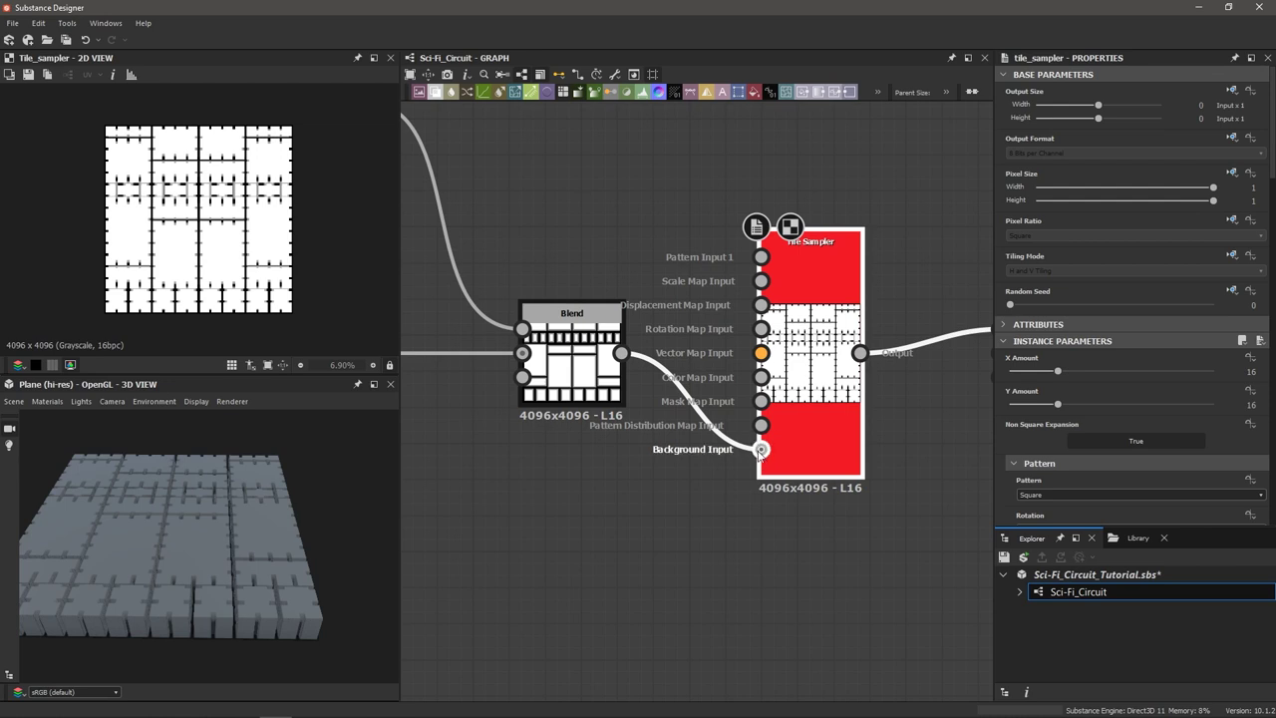
{"action": "left_click_drag", "start_coordinate": [761, 450], "coordinate": [761, 257]}
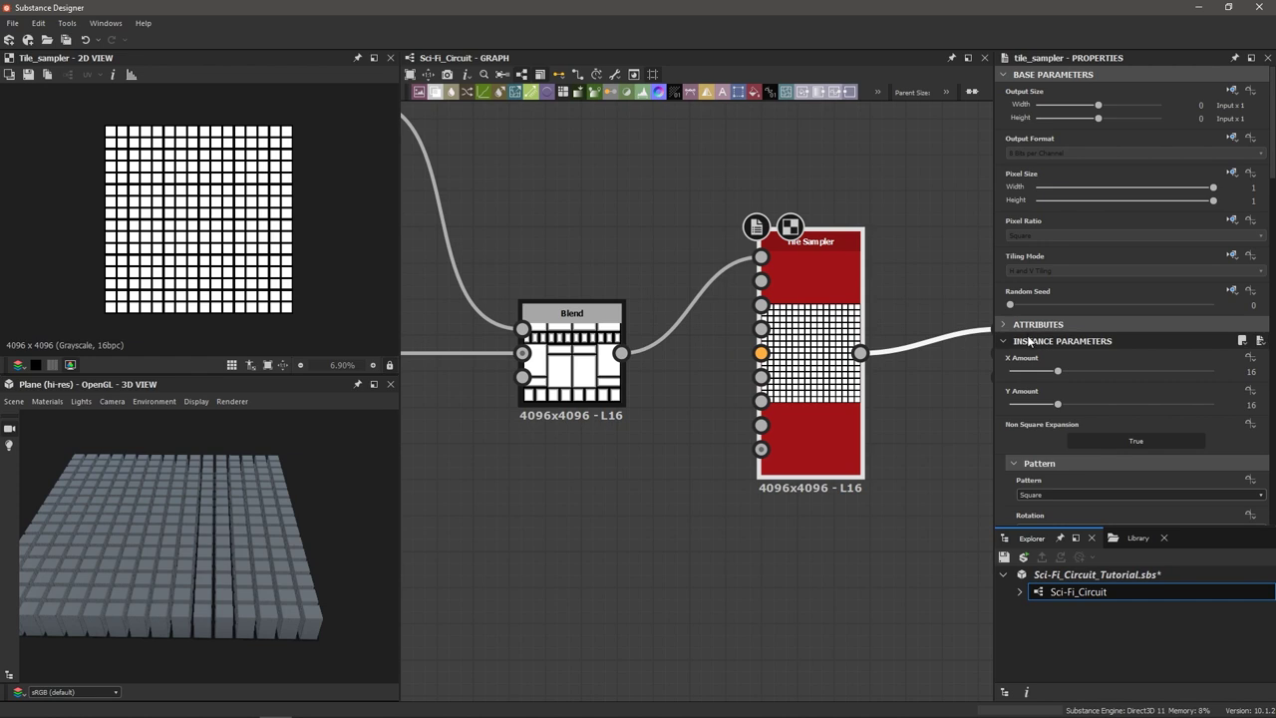
Set the Tile Sampler's Pattern to Pattern Input so it repeats the connected tile.
{"action": "scroll", "coordinate": [1082, 388], "scroll_direction": "down", "scroll_amount": 3}
{"action": "left_click", "coordinate": [1052, 414]}
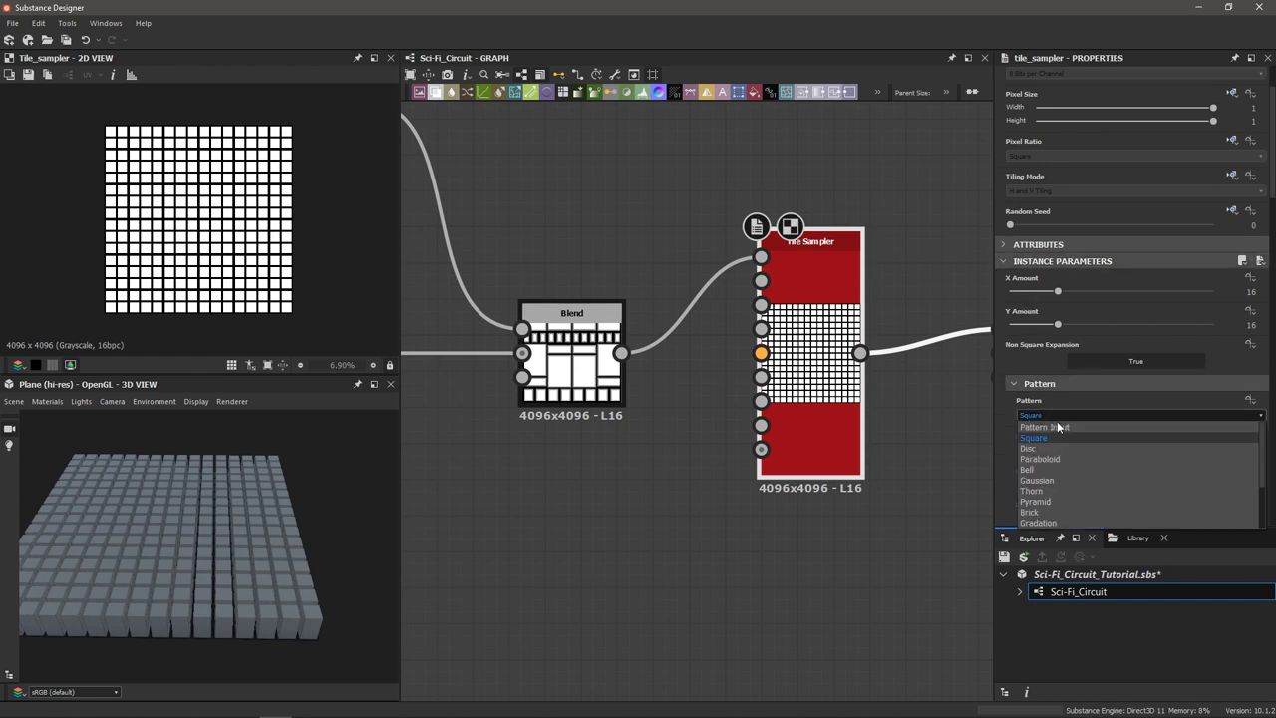
{"action": "left_click", "coordinate": [1077, 426]}
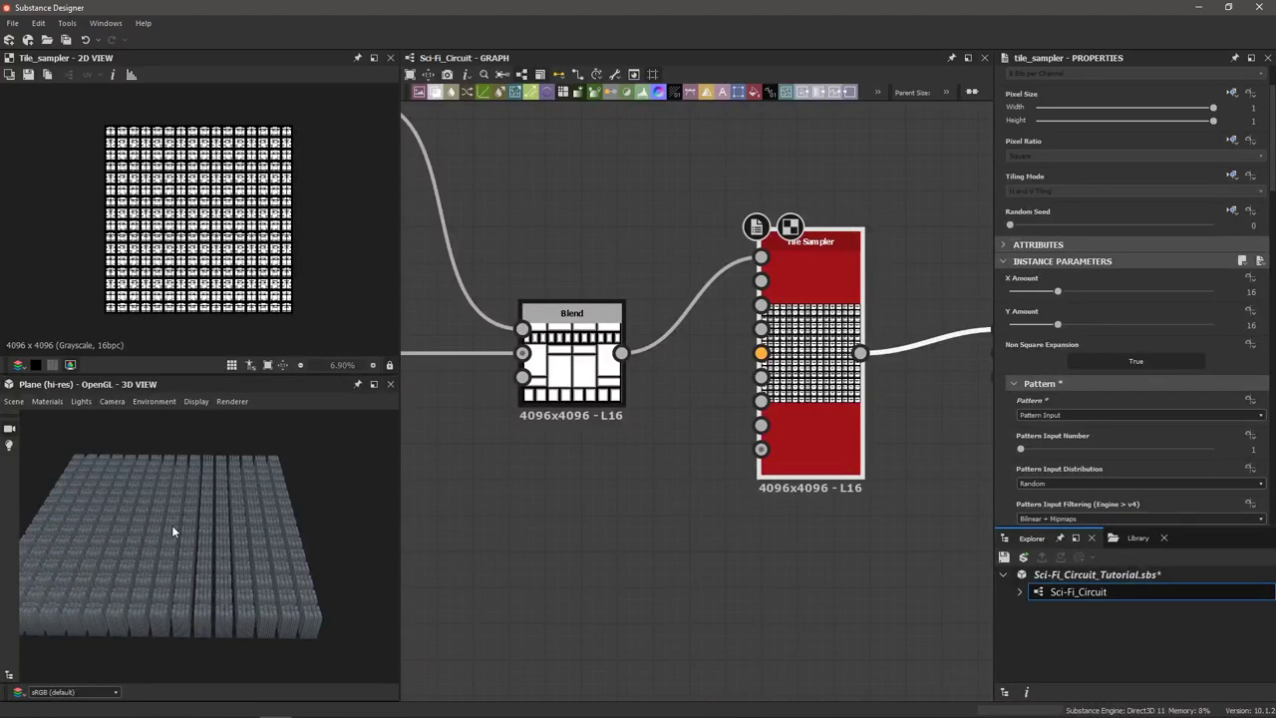
Examine the repeated tile pattern up close in the 3D and 2D previews.
{"action": "mouse_move", "coordinate": [172, 524]}
{"action": "left_mouse_down"}
{"action": "mouse_move", "coordinate": [205, 571]}
{"action": "mouse_move", "coordinate": [188, 536]}
{"action": "left_mouse_up"}
{"action": "scroll", "coordinate": [203, 568], "scroll_direction": "up", "scroll_amount": 3}
{"action": "scroll", "coordinate": [201, 565], "scroll_direction": "up", "scroll_amount": 5}
{"action": "scroll", "coordinate": [188, 520], "scroll_direction": "down", "scroll_amount": 5}
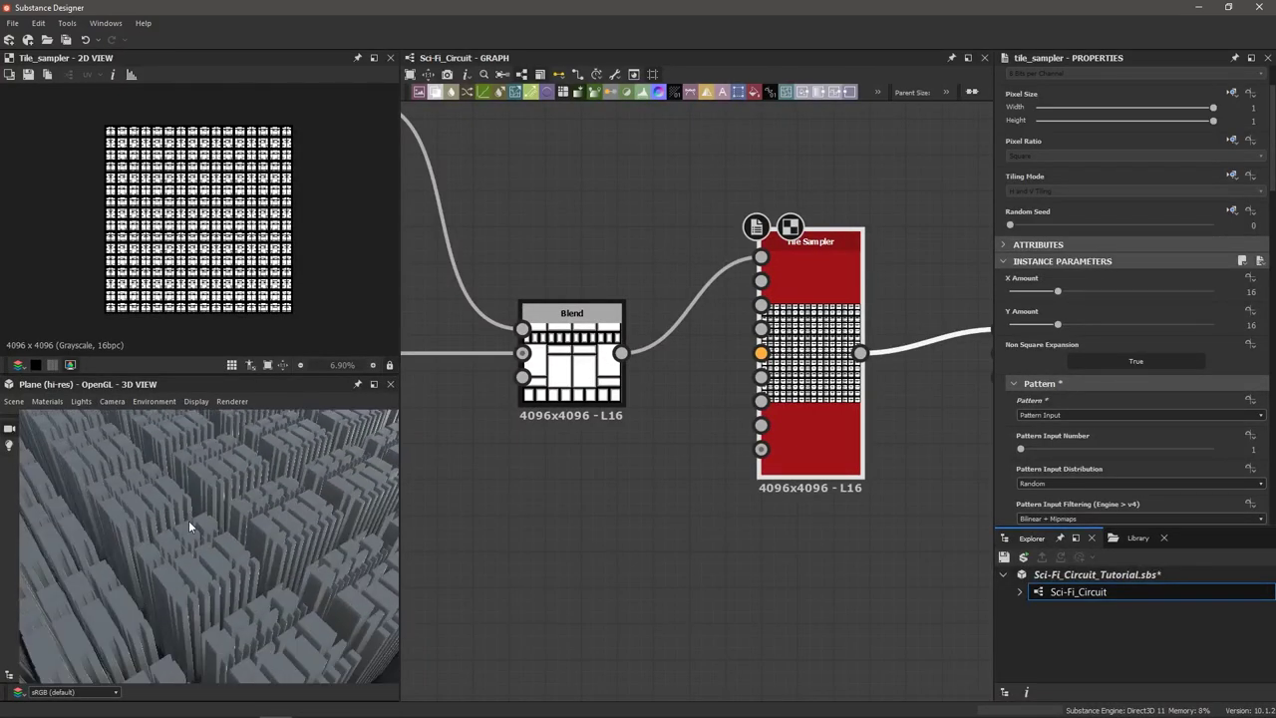
{"action": "scroll", "coordinate": [227, 257], "scroll_direction": "up", "scroll_amount": 3}
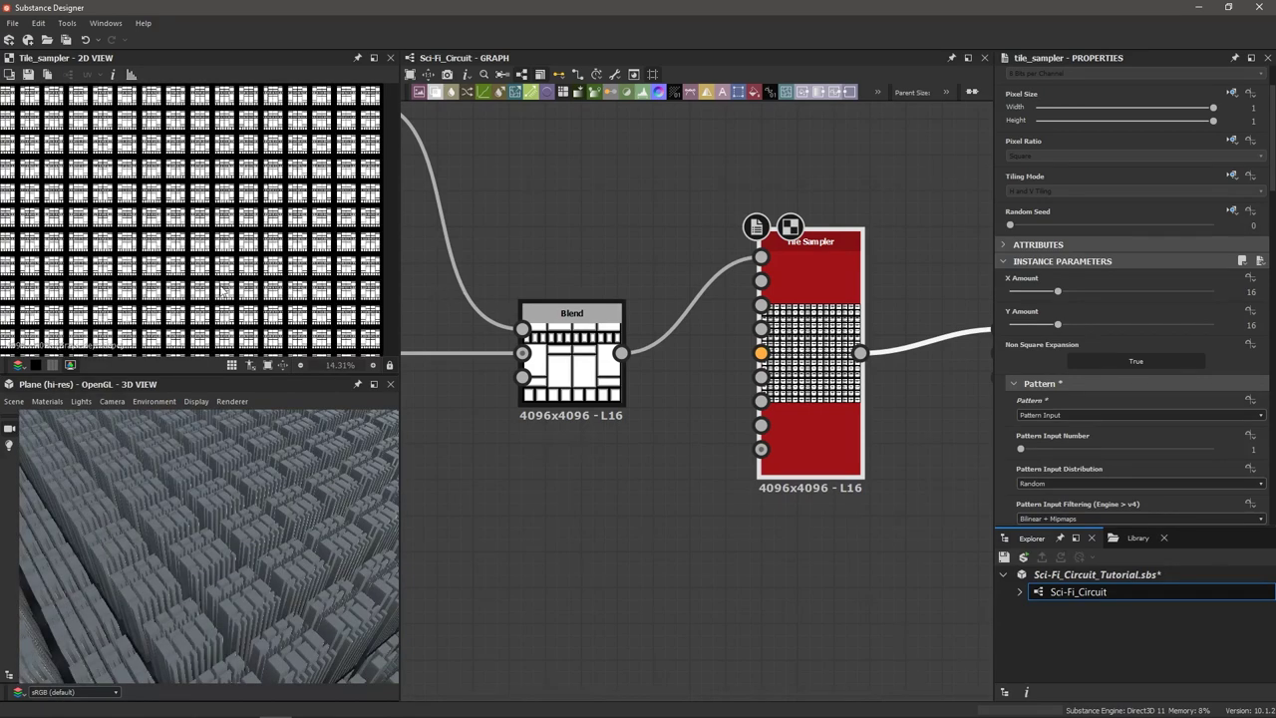
{"action": "scroll", "coordinate": [224, 291], "scroll_direction": "down", "scroll_amount": 3}
{"action": "scroll", "coordinate": [188, 486], "scroll_direction": "down", "scroll_amount": 4}
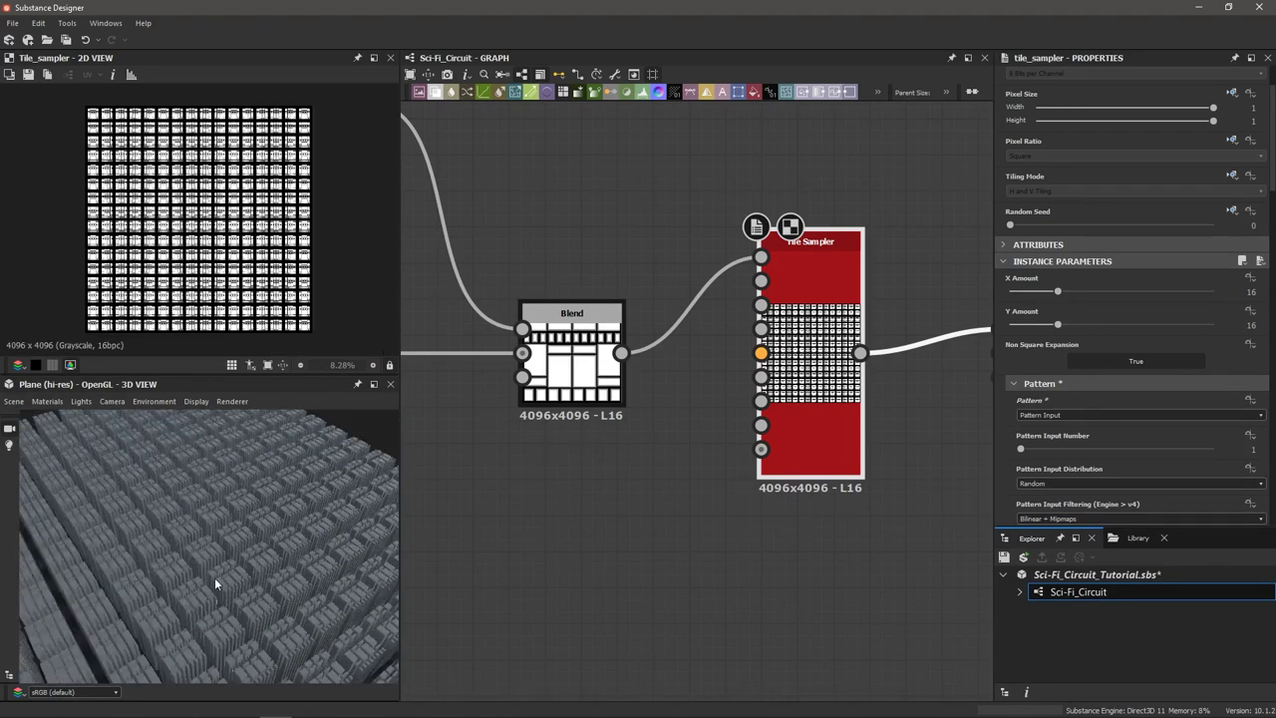
{"action": "scroll", "coordinate": [325, 474], "scroll_direction": "down", "scroll_amount": 3}
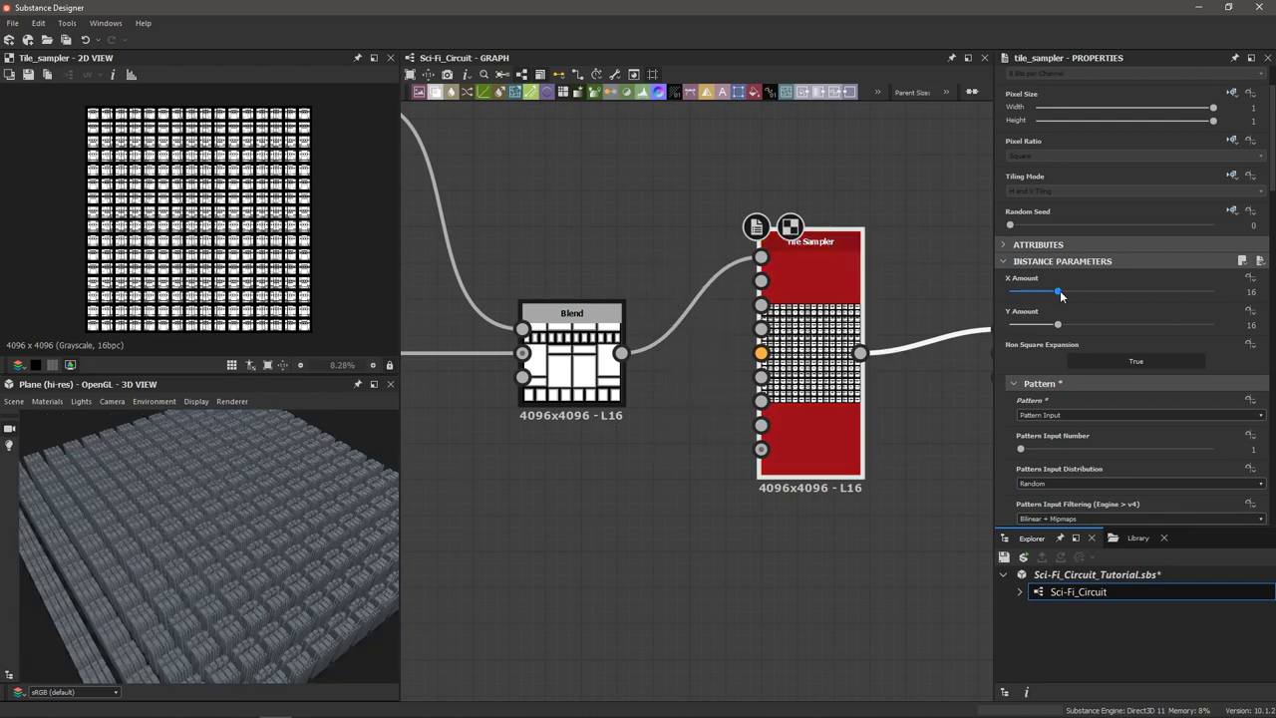
Set the Tile Sampler's X and Y Amount to 8 and parametrize its color by Column Index with a multiplier of 1.
{"action": "left_click_drag", "start_coordinate": [1059, 291], "coordinate": [1032, 325]}
{"action": "scroll", "coordinate": [1057, 393], "scroll_direction": "down", "scroll_amount": 2}
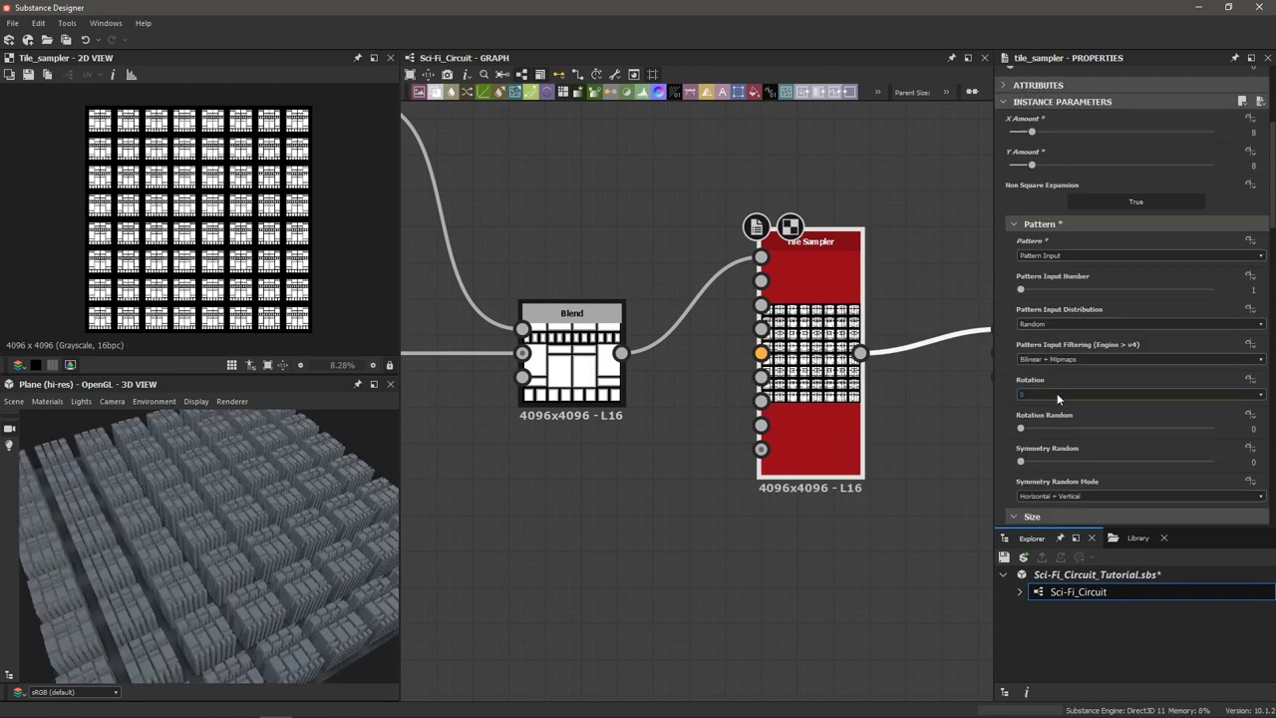
{"action": "scroll", "coordinate": [1056, 393], "scroll_direction": "down", "scroll_amount": 8}
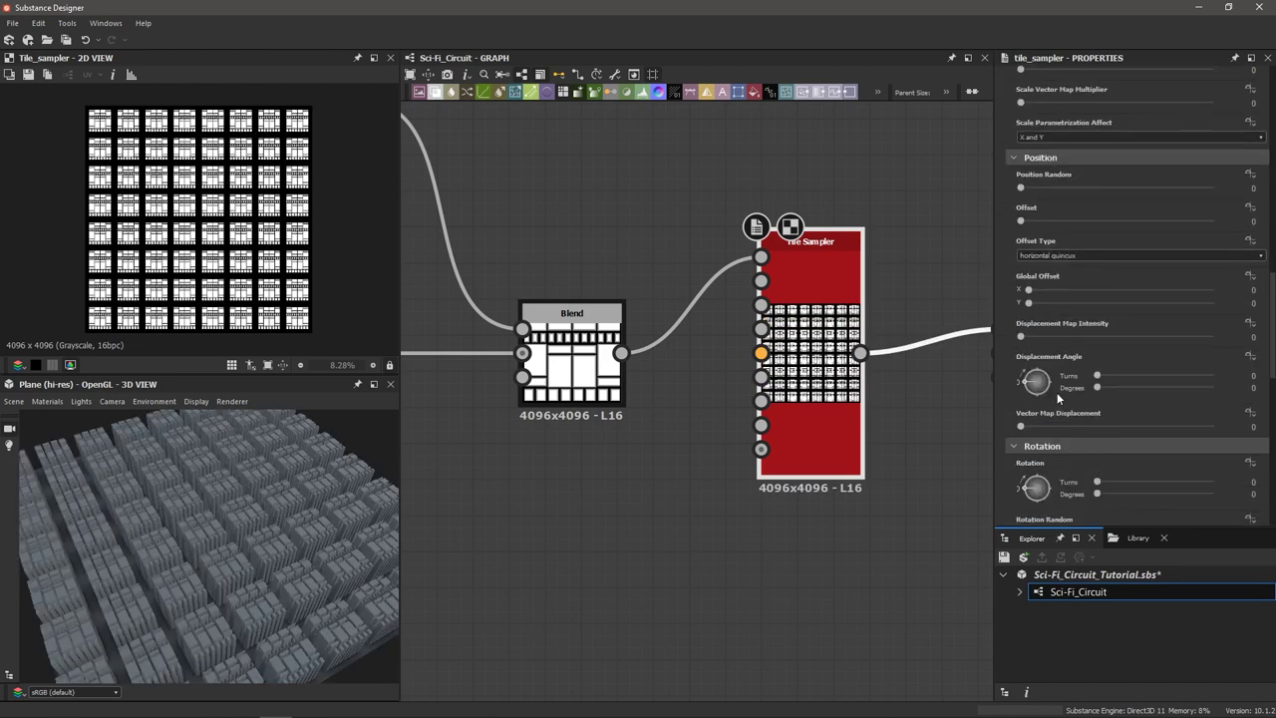
{"action": "scroll", "coordinate": [1057, 397], "scroll_direction": "down", "scroll_amount": 8}
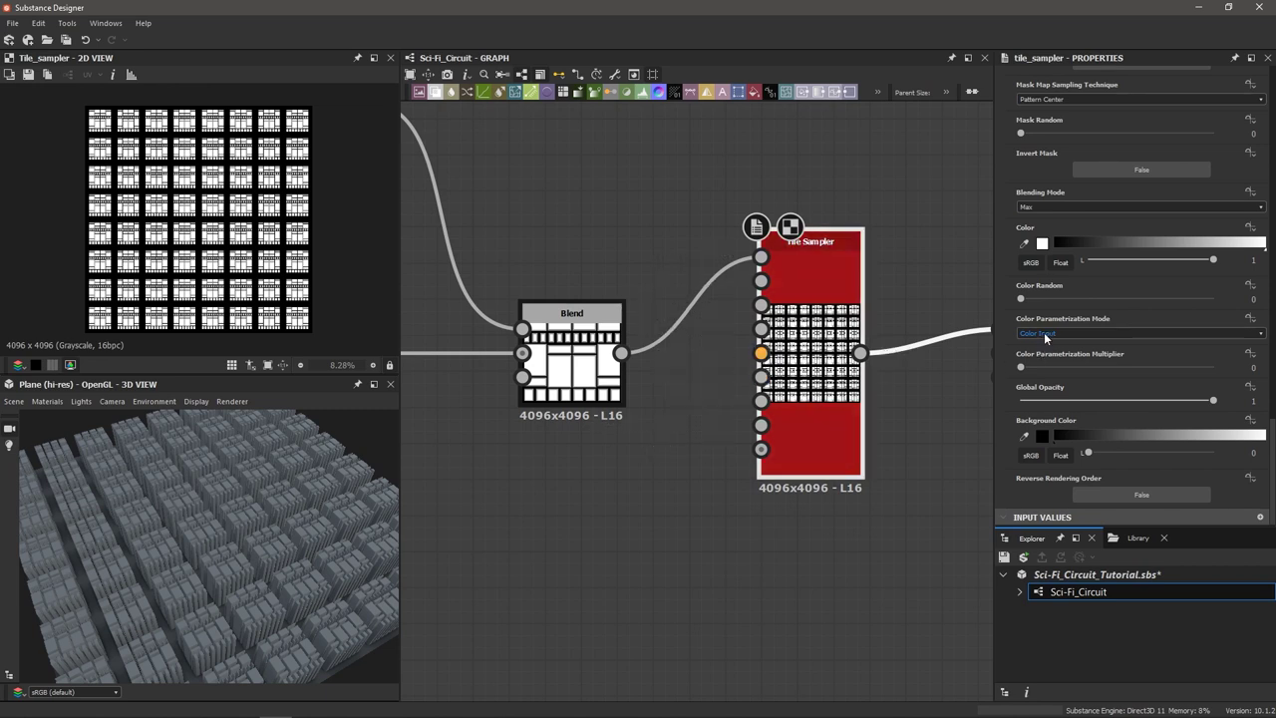
{"action": "left_click", "coordinate": [1044, 335]}
{"action": "left_click", "coordinate": [1047, 377]}
{"action": "left_click_drag", "start_coordinate": [1028, 368], "coordinate": [1267, 368]}
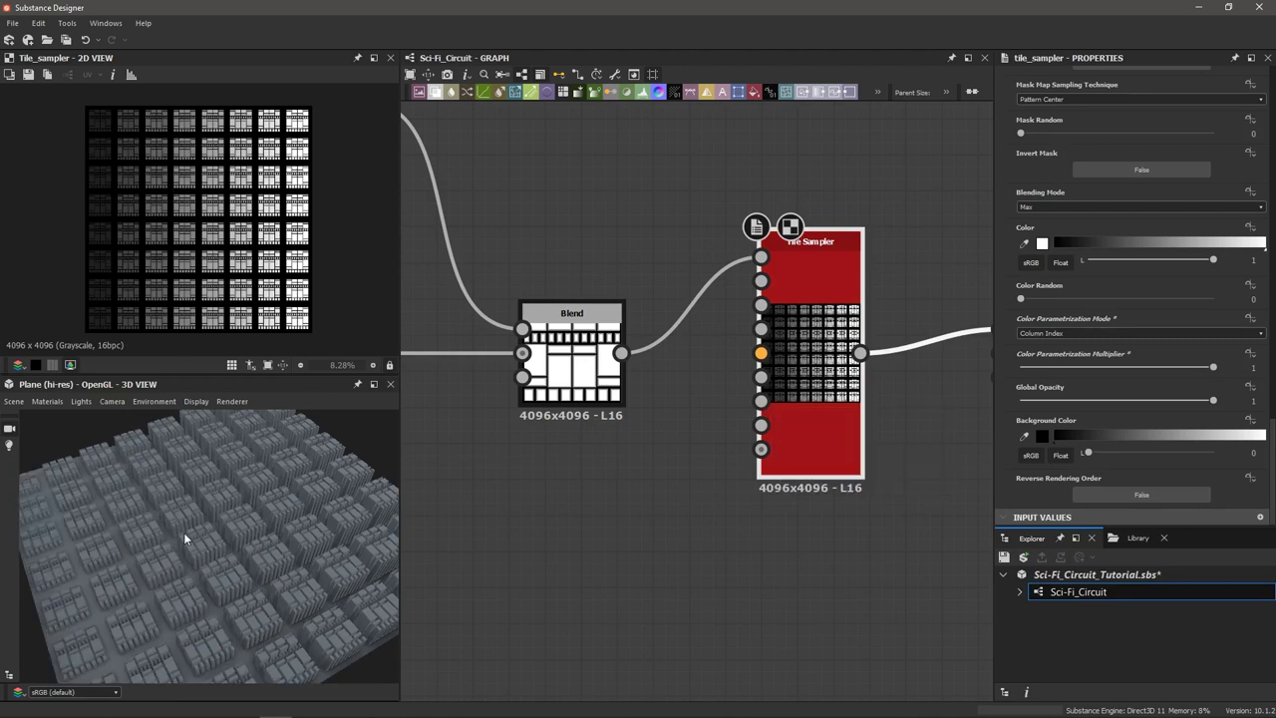
{"action": "left_click_drag", "start_coordinate": [185, 540], "coordinate": [157, 500]}
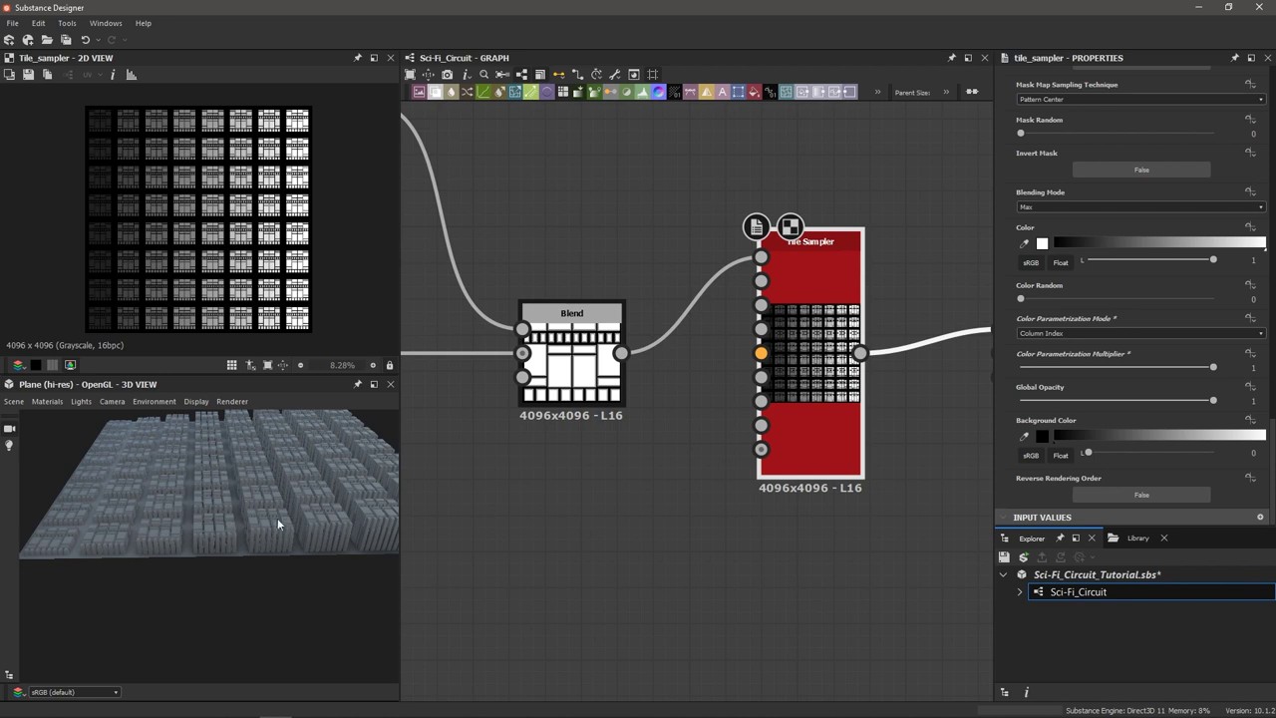
{"action": "left_click_drag", "start_coordinate": [293, 549], "coordinate": [220, 547]}
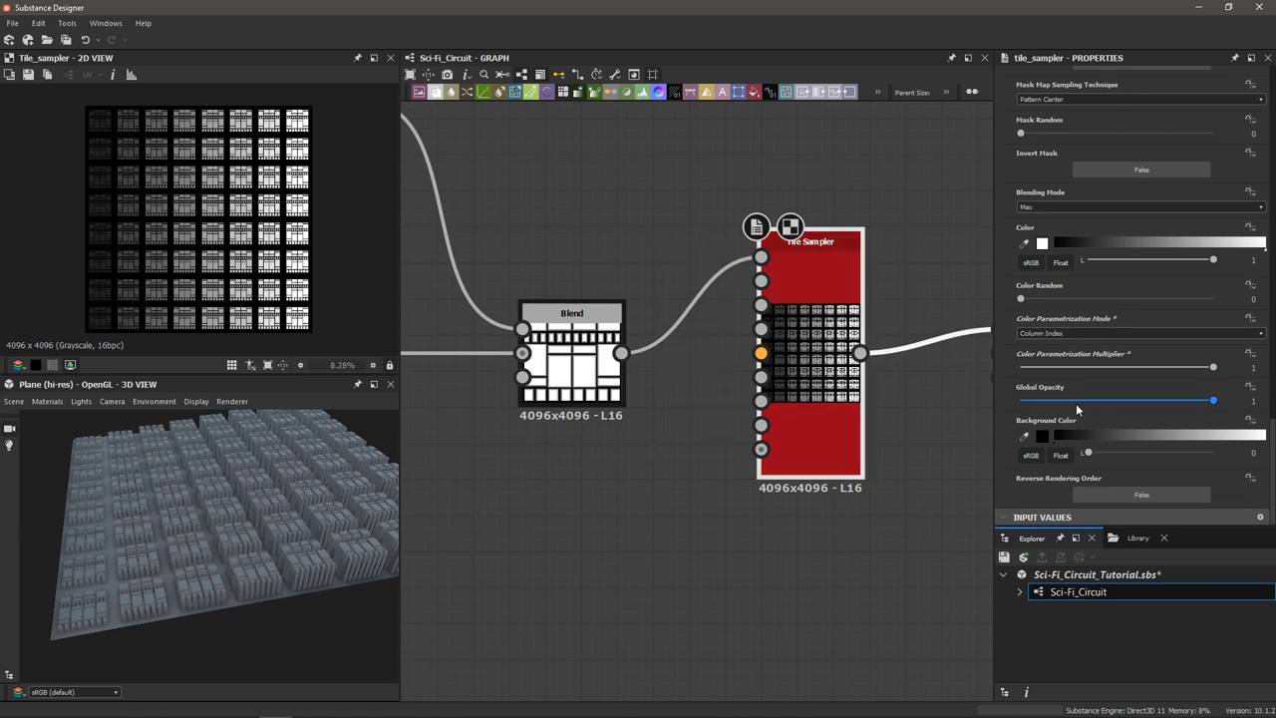
Set the Tile Sampler's Scale to 2.49 and its Position Random to 1.1.
{"action": "scroll", "coordinate": [1076, 409], "scroll_direction": "up", "scroll_amount": 10}
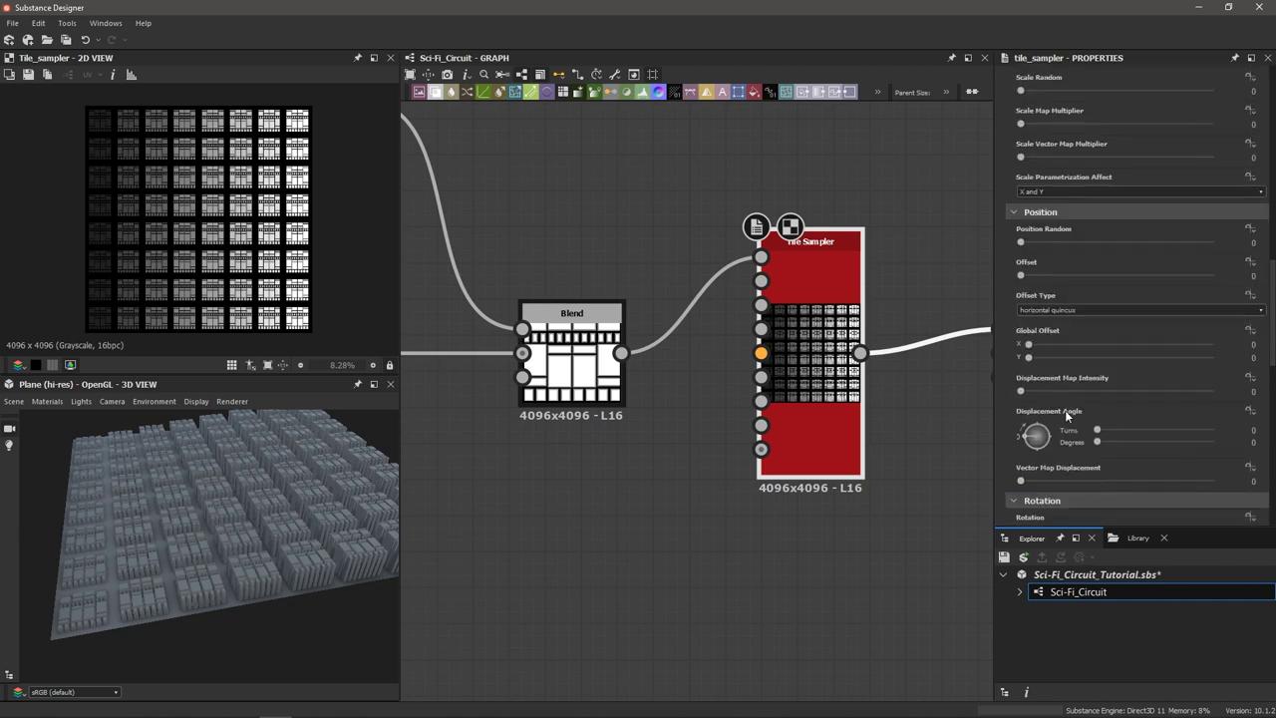
{"action": "scroll", "coordinate": [1064, 410], "scroll_direction": "up", "scroll_amount": 6}
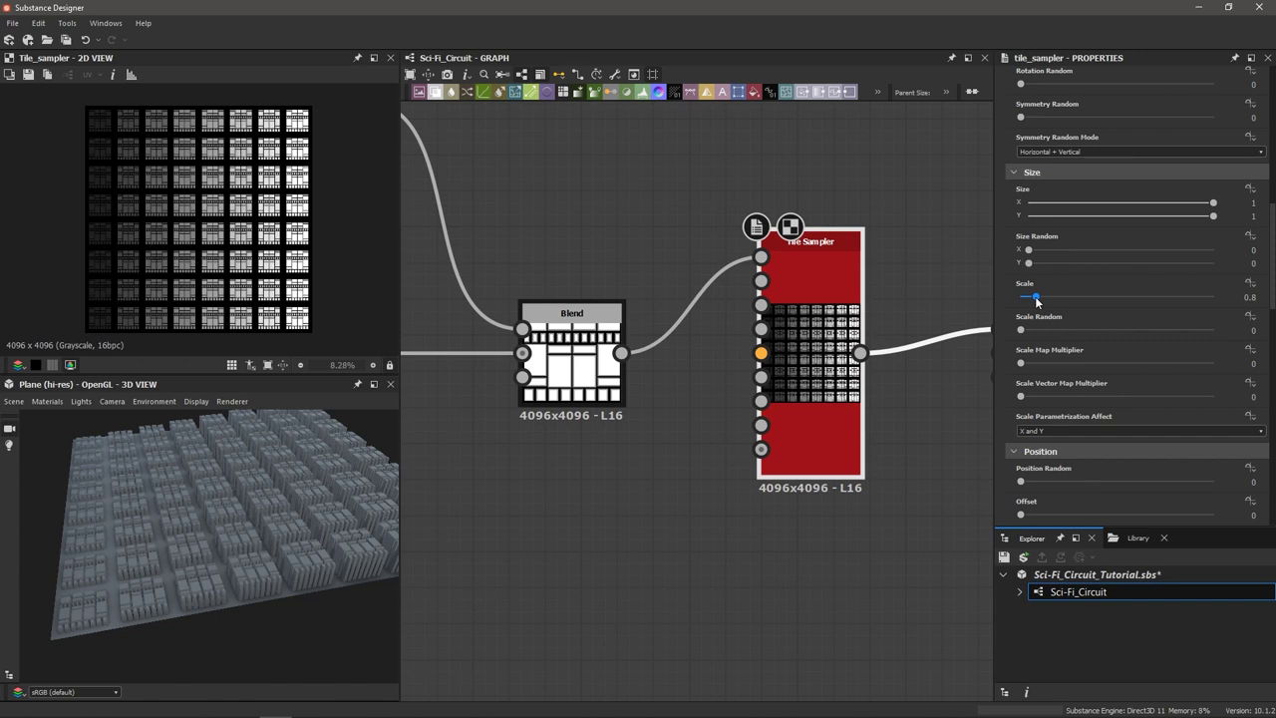
{"action": "mouse_move", "coordinate": [1037, 297]}
{"action": "left_mouse_down"}
{"action": "mouse_move", "coordinate": [1095, 298]}
{"action": "mouse_move", "coordinate": [1070, 304]}
{"action": "left_mouse_up"}
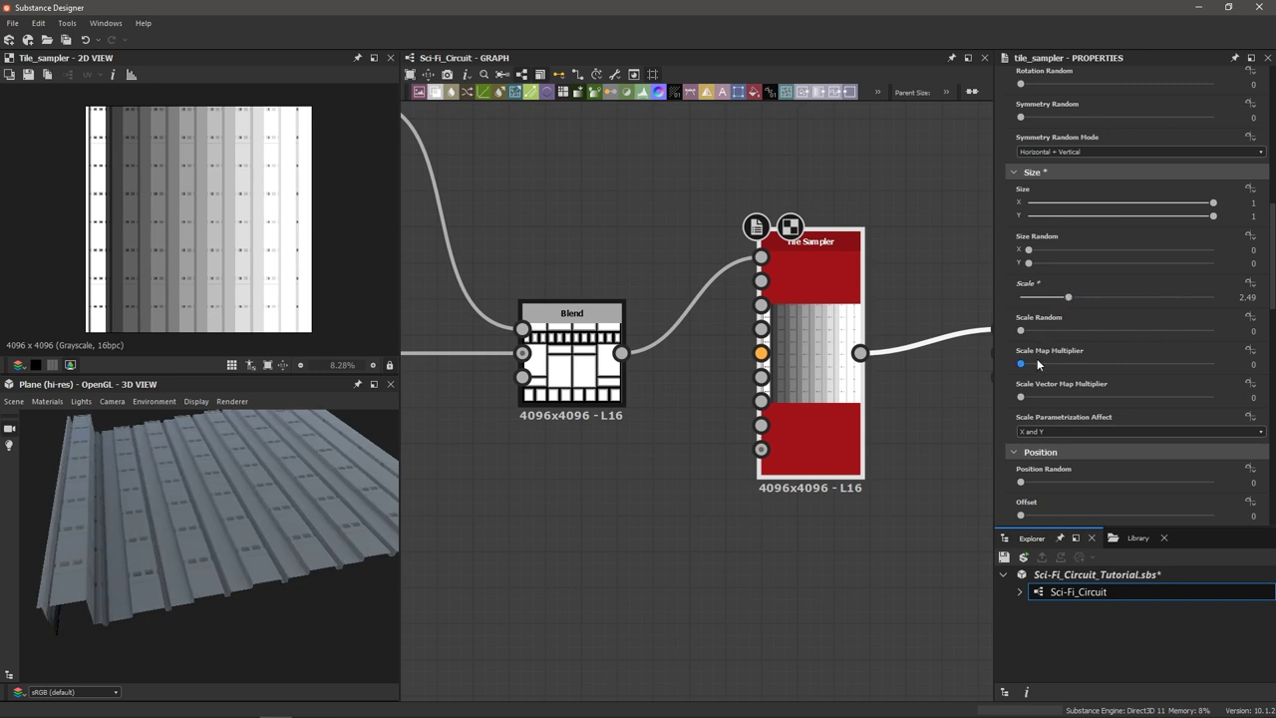
{"action": "scroll", "coordinate": [1037, 357], "scroll_direction": "down", "scroll_amount": 2}
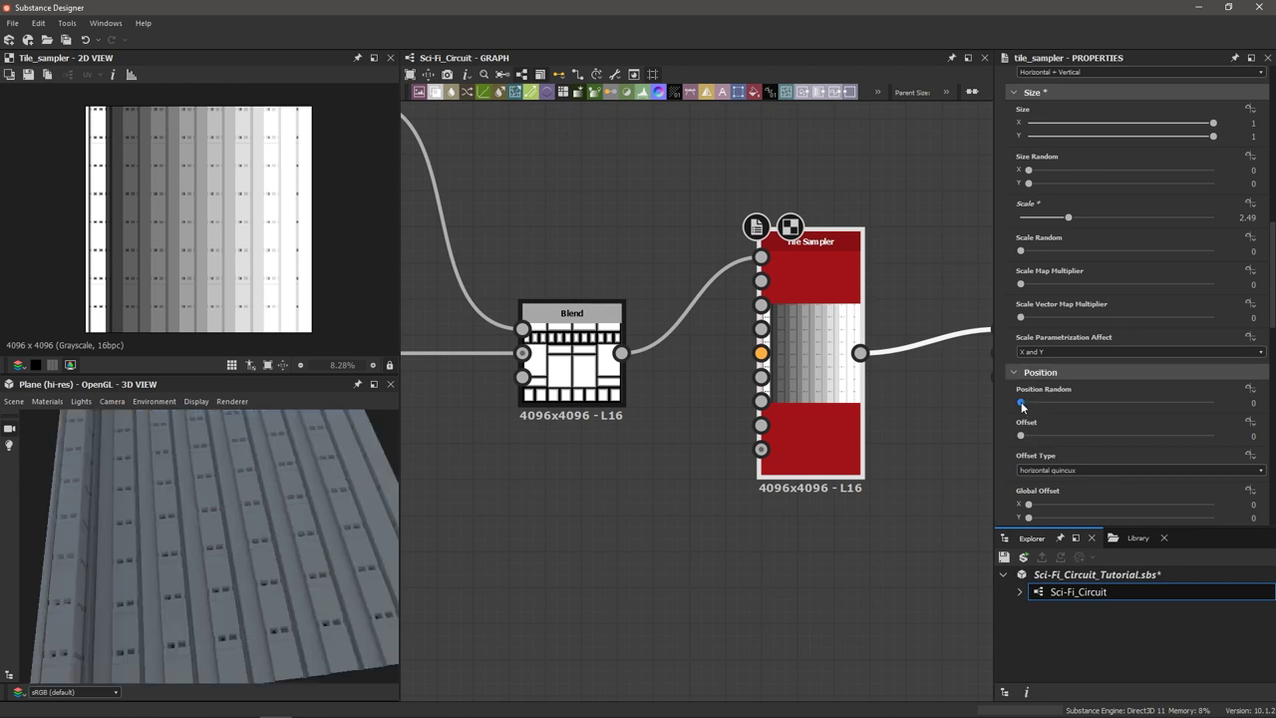
{"action": "left_click_drag", "start_coordinate": [1021, 403], "coordinate": [1044, 409]}
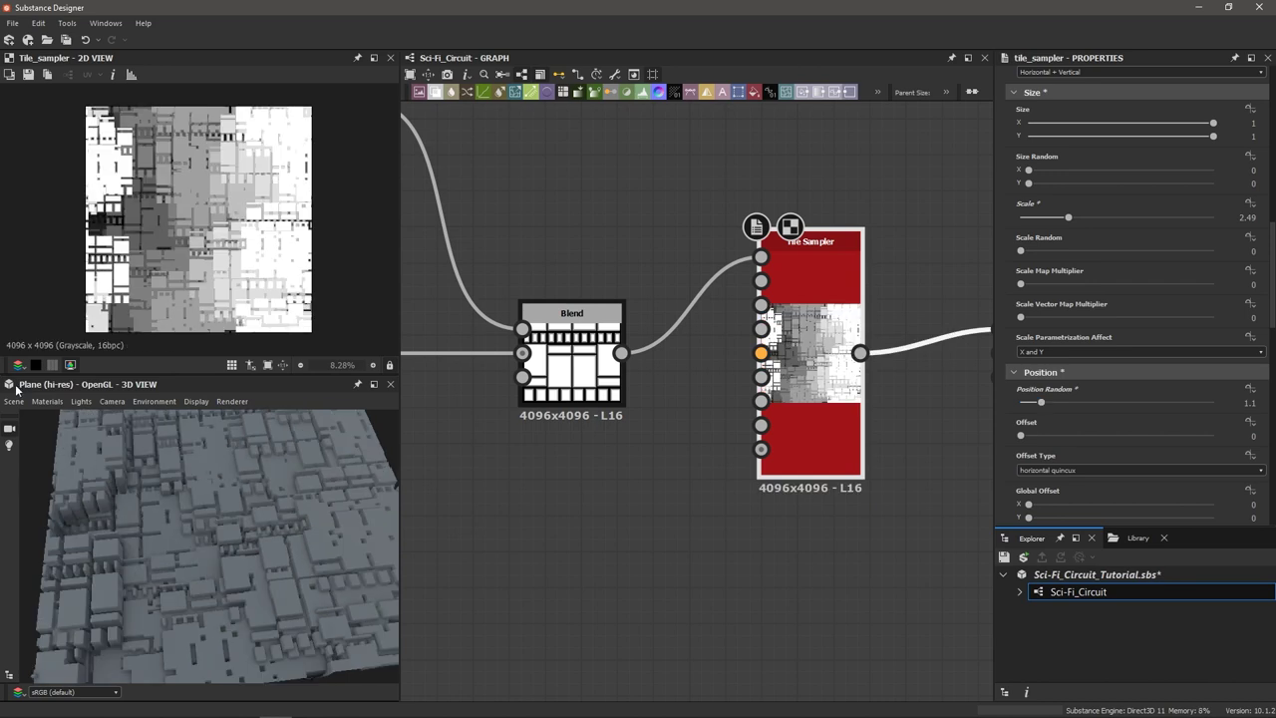
Switch the 3D preview mesh to Rounded Cube and set the Tile Sampler's Position Random to 5.16.
{"action": "left_click", "coordinate": [16, 399]}
{"action": "left_click", "coordinate": [76, 223]}
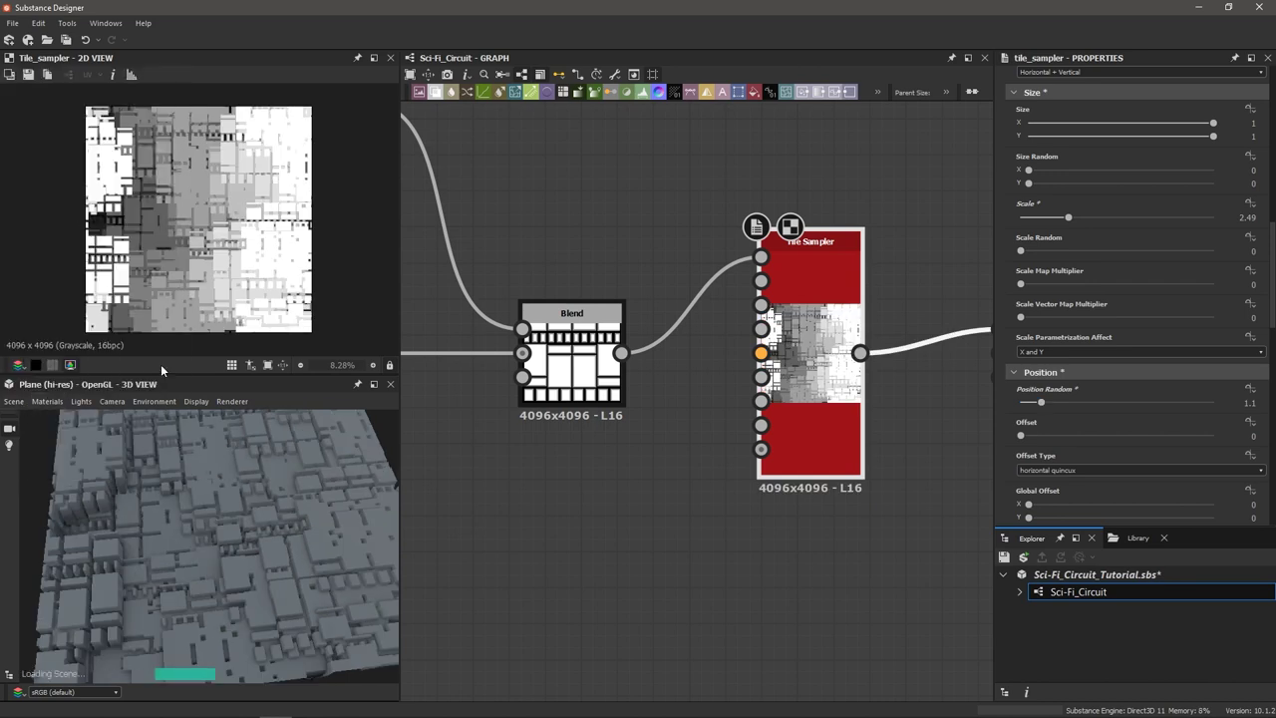
{"action": "left_click_drag", "start_coordinate": [1041, 403], "coordinate": [1067, 402]}
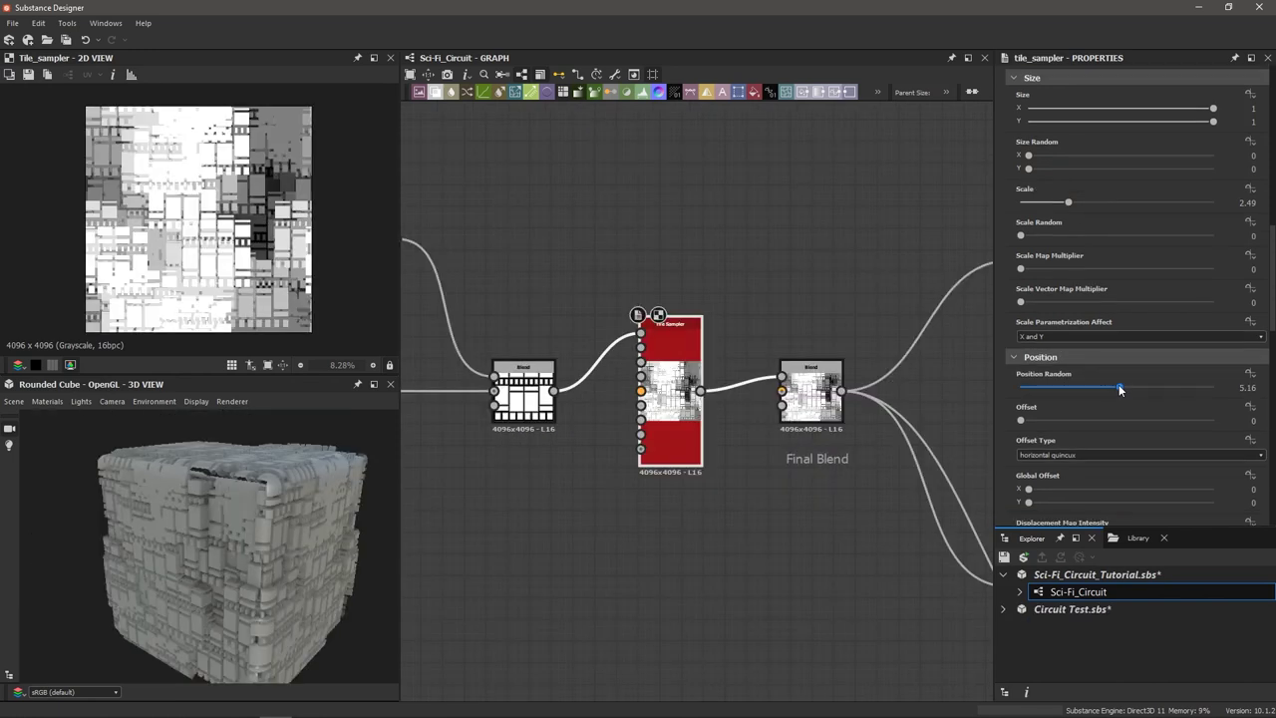
Set the Tile Sampler's Offset to 0.5 and check the cube in the 3D preview.
{"action": "scroll", "coordinate": [1073, 461], "scroll_direction": "down", "scroll_amount": 2}
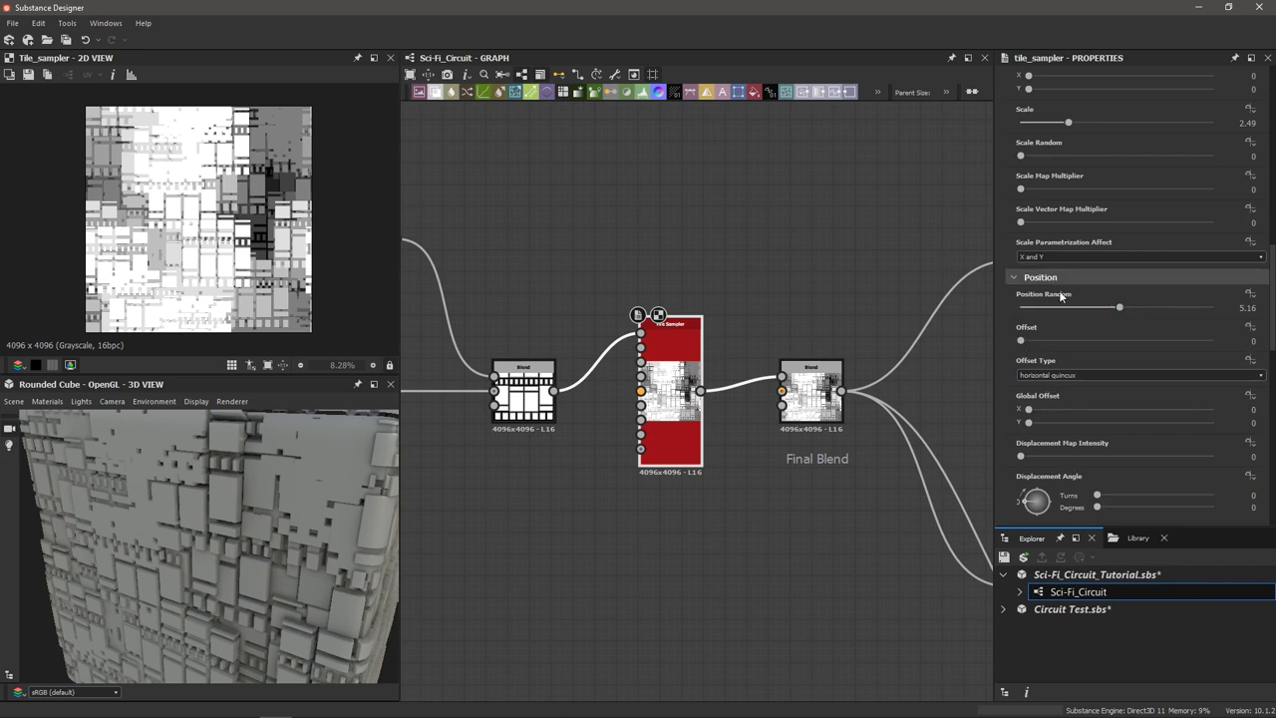
{"action": "left_click_drag", "start_coordinate": [1017, 342], "coordinate": [1117, 340]}
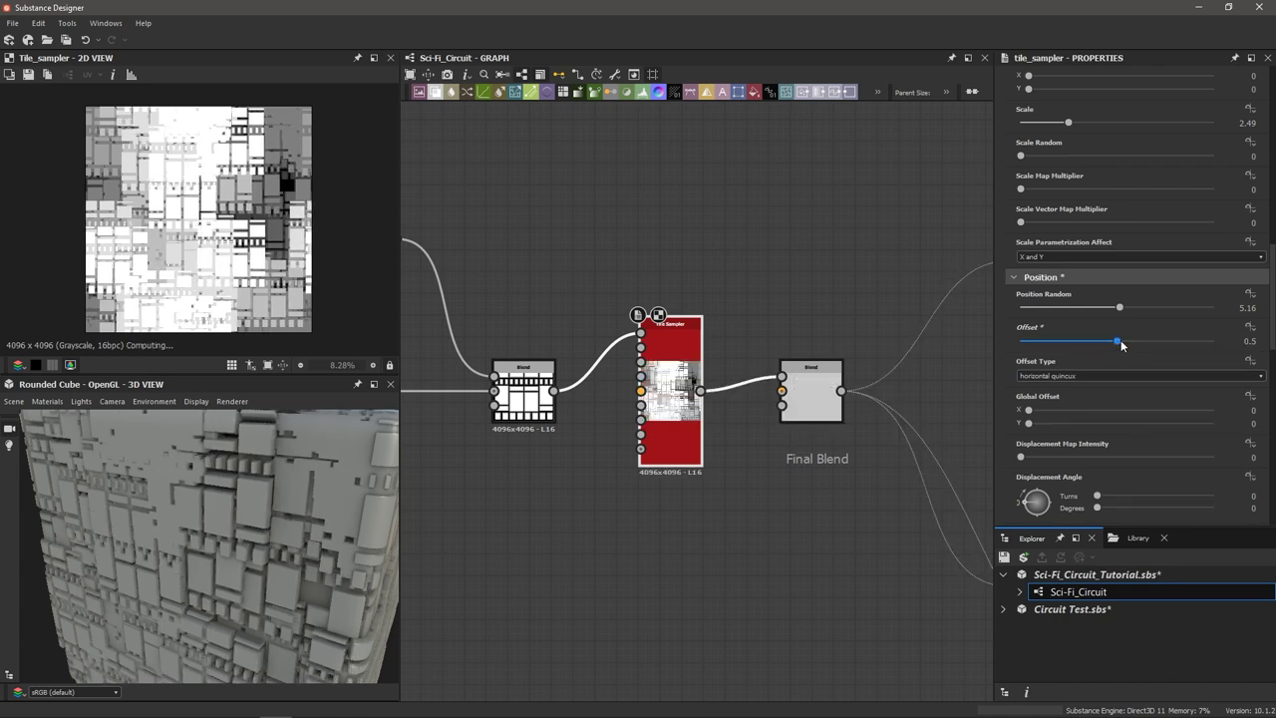
{"action": "scroll", "coordinate": [304, 509], "scroll_direction": "down", "scroll_amount": 3}
{"action": "mouse_move", "coordinate": [296, 532]}
{"action": "left_mouse_down"}
{"action": "mouse_move", "coordinate": [310, 498]}
{"action": "mouse_move", "coordinate": [276, 491]}
{"action": "mouse_move", "coordinate": [335, 498]}
{"action": "mouse_move", "coordinate": [279, 535]}
{"action": "mouse_move", "coordinate": [573, 516]}
{"action": "mouse_move", "coordinate": [235, 575]}
{"action": "mouse_move", "coordinate": [277, 534]}
{"action": "left_mouse_up"}
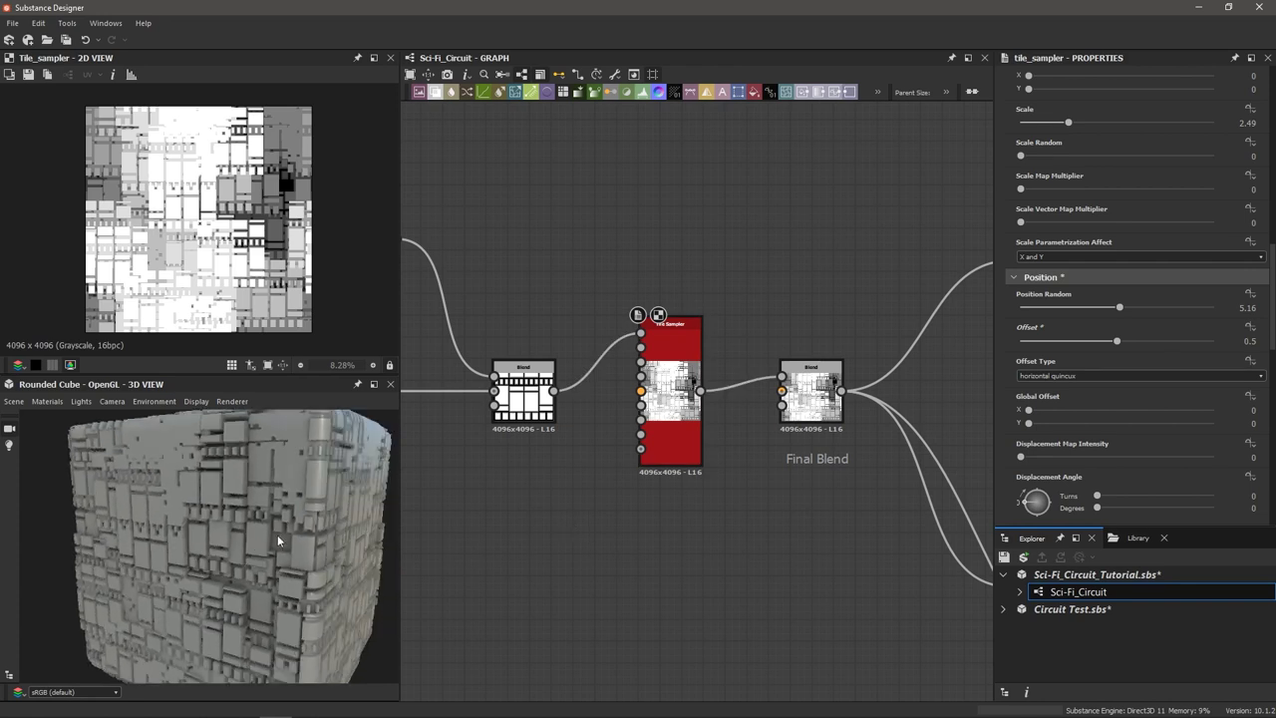
Move the node chain up to and including the Tile Sampler away from Final Blend to free up space.
{"action": "scroll", "coordinate": [628, 538], "scroll_direction": "down", "scroll_amount": 5}
{"action": "middle_click_drag", "start_coordinate": [652, 524], "coordinate": [817, 492]}
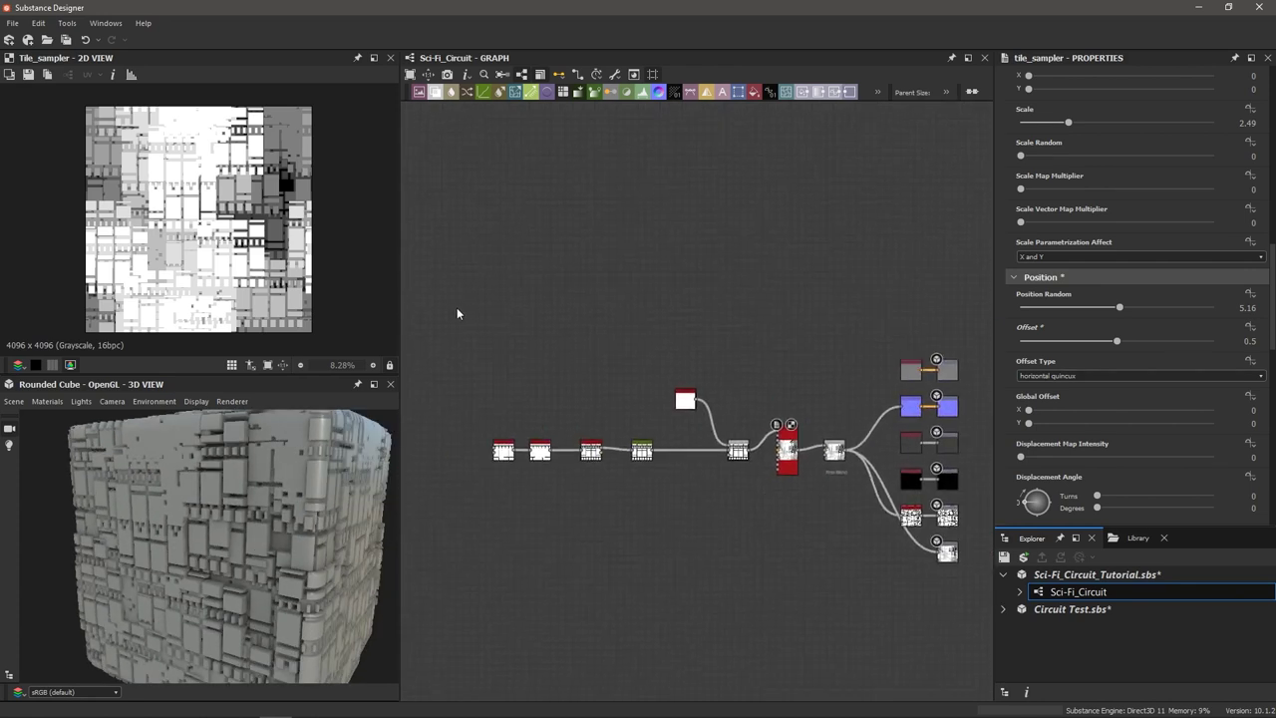
{"action": "left_click_drag", "start_coordinate": [456, 307], "coordinate": [787, 529]}
{"action": "left_click_drag", "start_coordinate": [787, 463], "coordinate": [607, 442]}
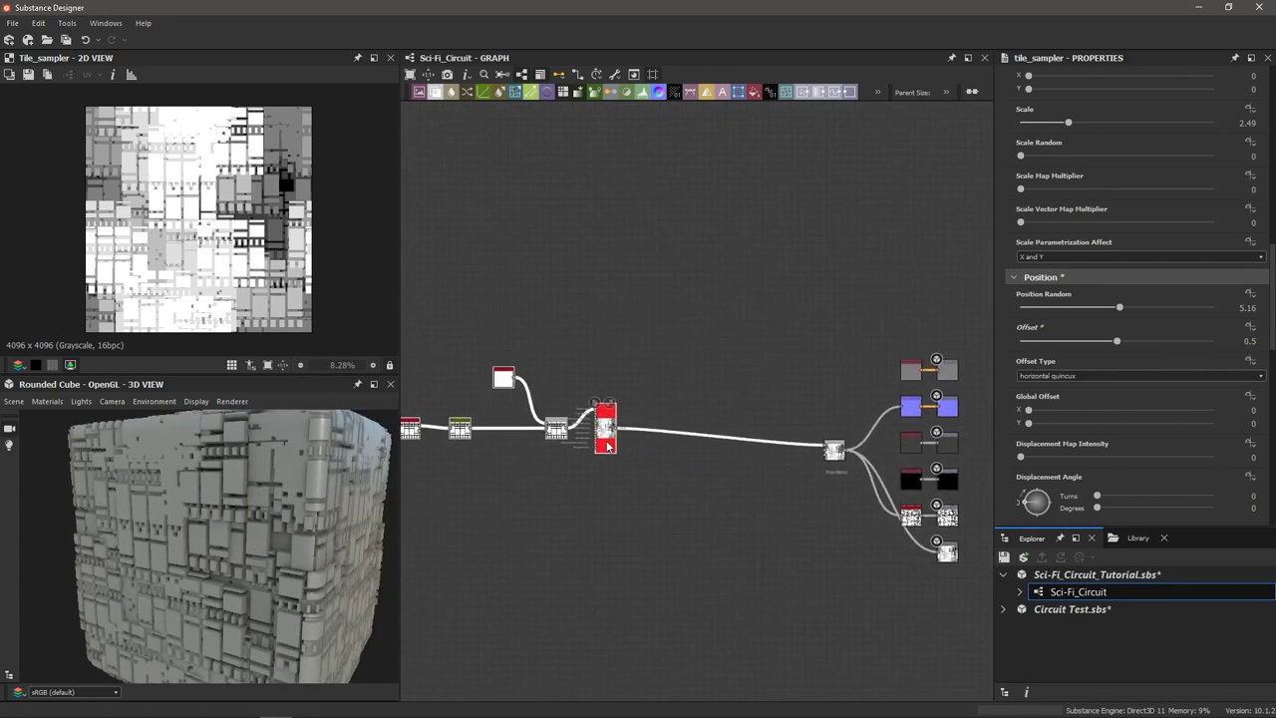
{"action": "left_click", "coordinate": [663, 527]}
Insert a Levels node between the Tile Sampler and Final Blend and place it closer to the Tile Sampler.
{"action": "scroll", "coordinate": [662, 527], "scroll_direction": "up", "scroll_amount": 3}
{"action": "middle_click_drag", "start_coordinate": [616, 425], "coordinate": [626, 513]}
{"action": "scroll", "coordinate": [626, 498], "scroll_direction": "down", "scroll_amount": 1}
{"action": "left_click", "coordinate": [566, 424]}
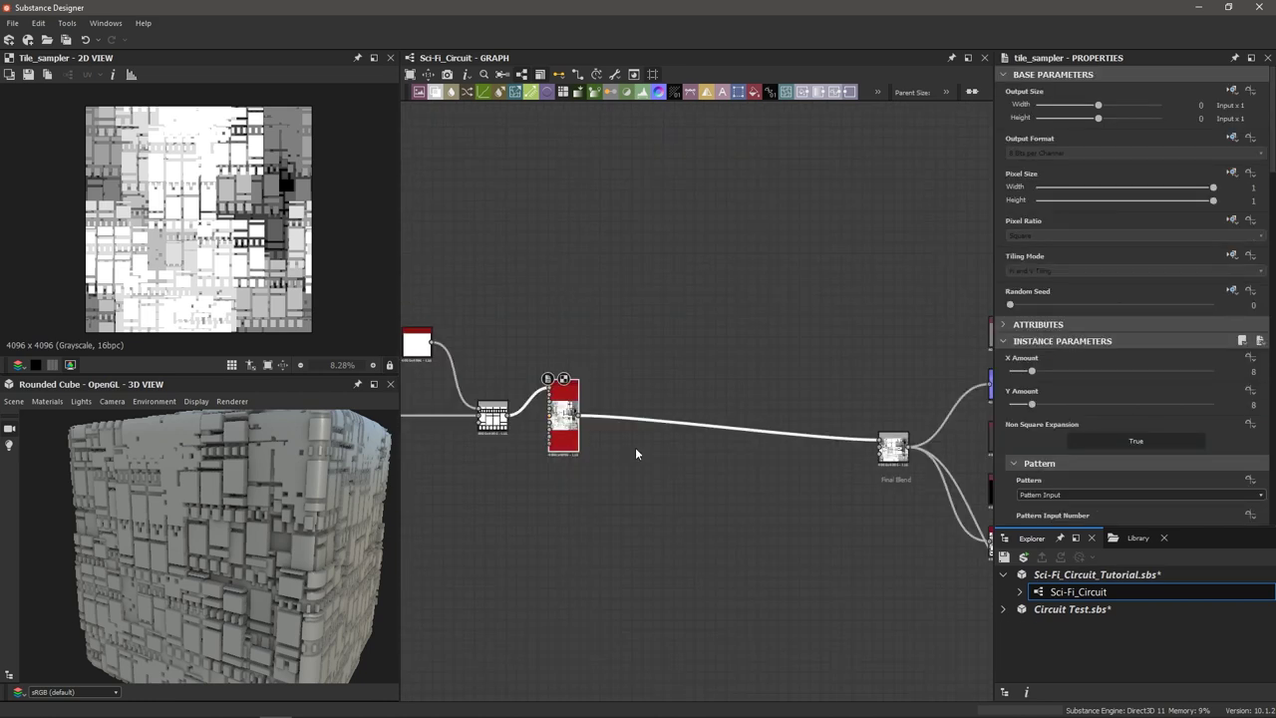
{"action": "left_click_drag", "start_coordinate": [282, 467], "coordinate": [246, 479]}
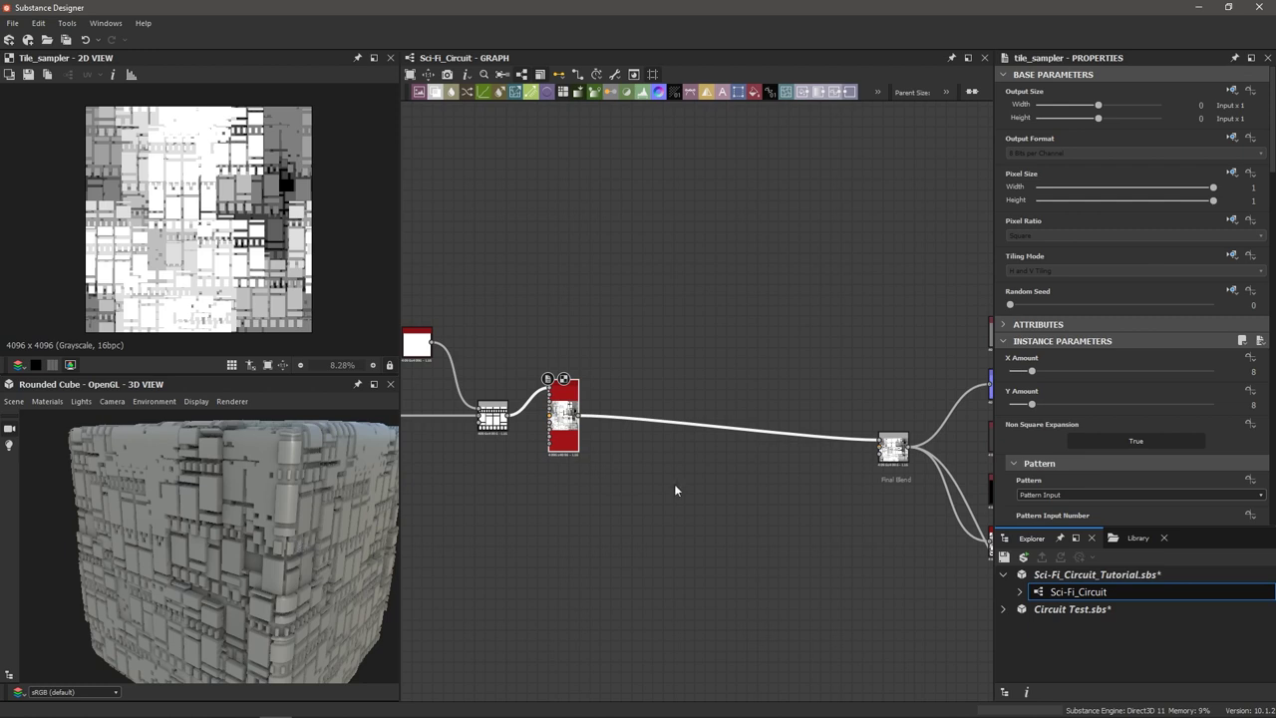
{"action": "scroll", "coordinate": [675, 489], "scroll_direction": "up", "scroll_amount": 2}
{"action": "middle_click_drag", "start_coordinate": [539, 421], "coordinate": [602, 443]}
{"action": "scroll", "coordinate": [602, 443], "scroll_direction": "up", "scroll_amount": 1}
{"action": "left_click_drag", "start_coordinate": [695, 285], "coordinate": [702, 440]}
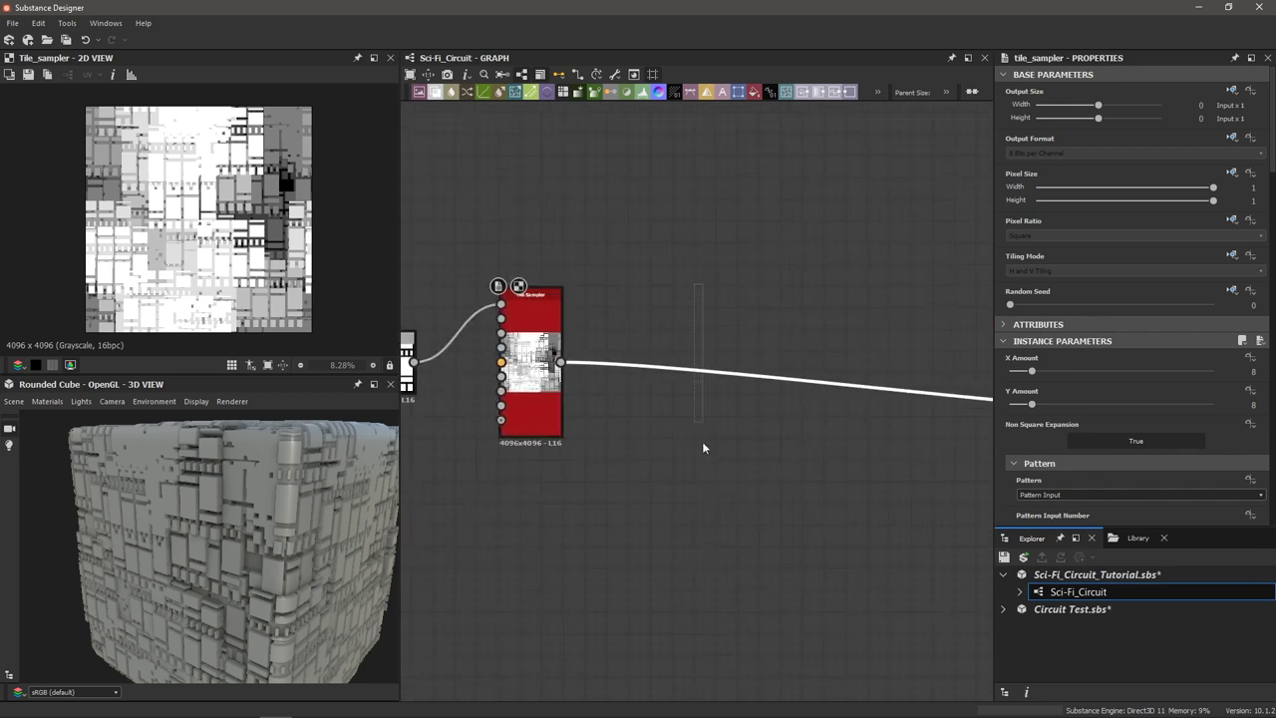
{"action": "key", "text": "space"}
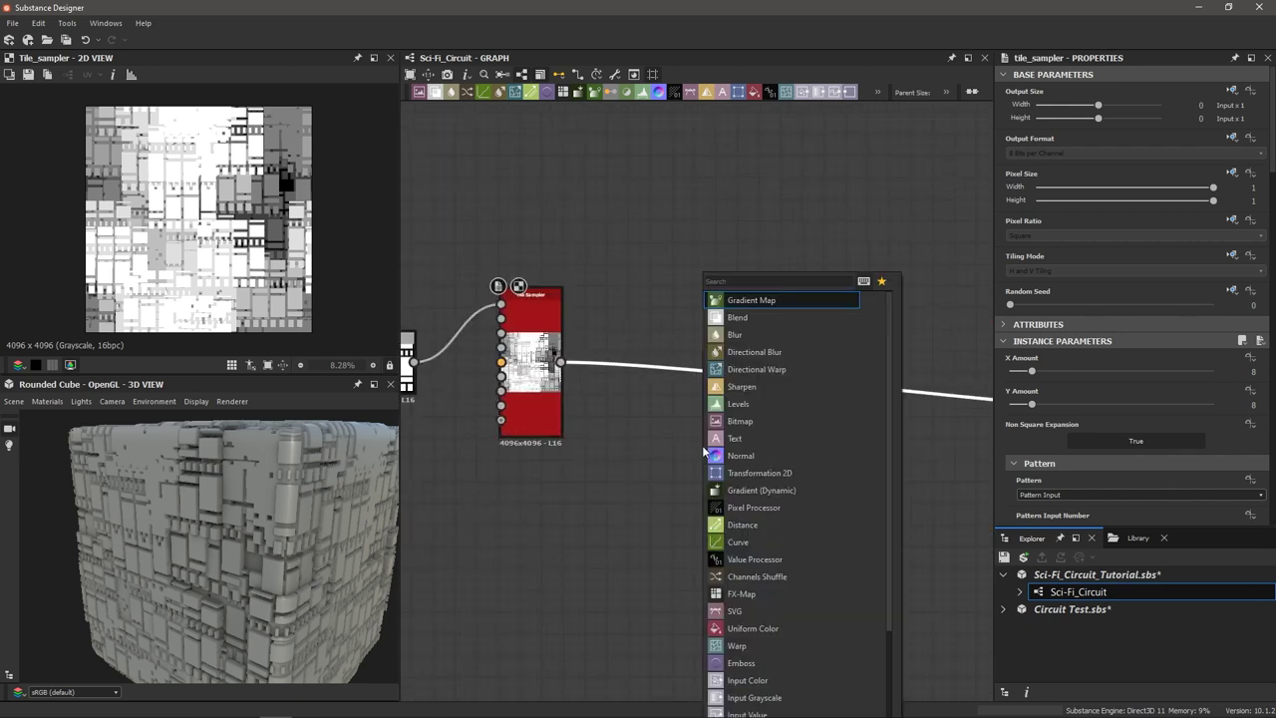
{"action": "type", "text": "levels"}
{"action": "key", "text": "Return"}
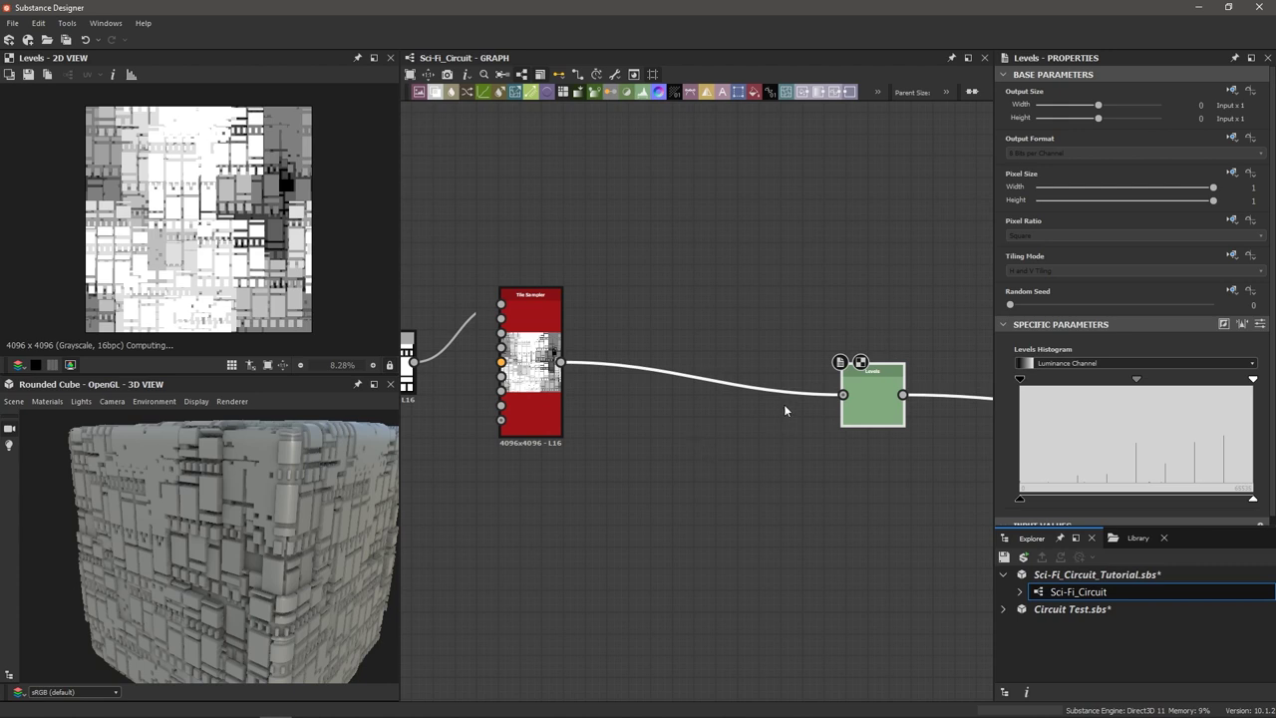
{"action": "left_click_drag", "start_coordinate": [890, 370], "coordinate": [787, 371]}
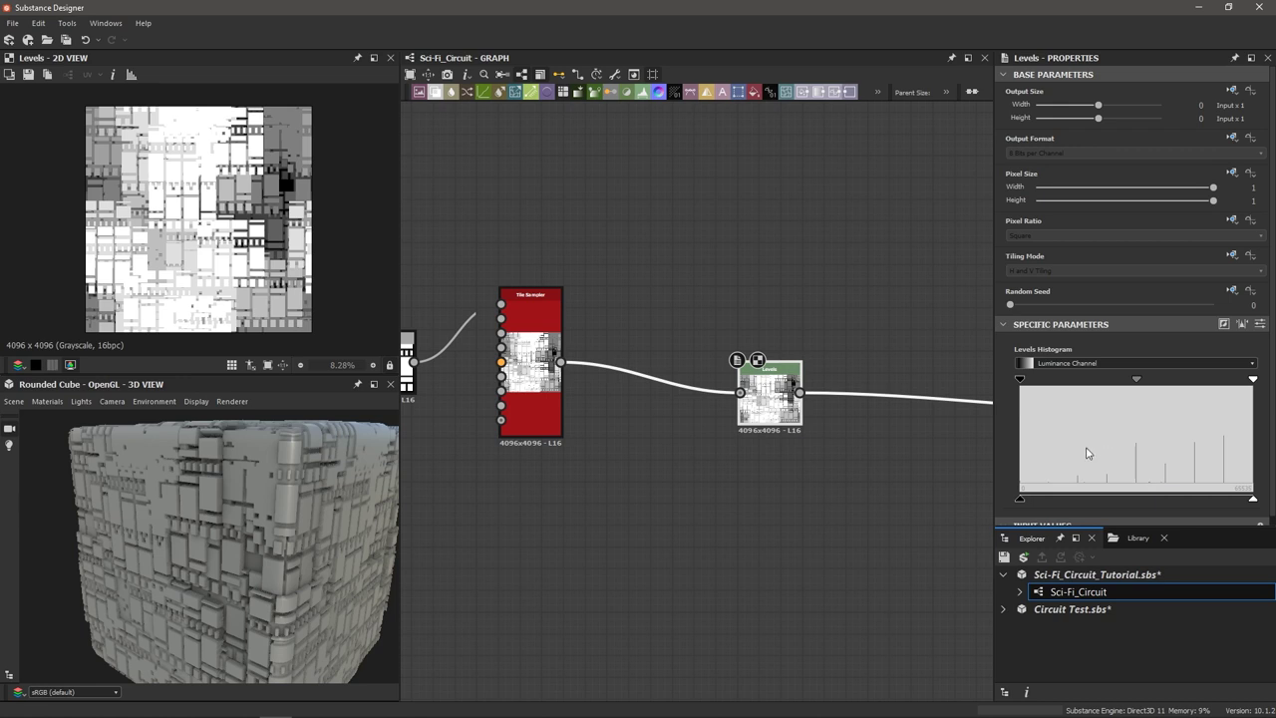
Raise the Levels node's black input point to about 60% of the histogram and inspect the flattened areas on the cube.
{"action": "scroll", "coordinate": [233, 221], "scroll_direction": "up", "scroll_amount": 1}
{"action": "scroll", "coordinate": [238, 221], "scroll_direction": "down", "scroll_amount": 1}
{"action": "left_click_drag", "start_coordinate": [1020, 383], "coordinate": [1147, 386]}
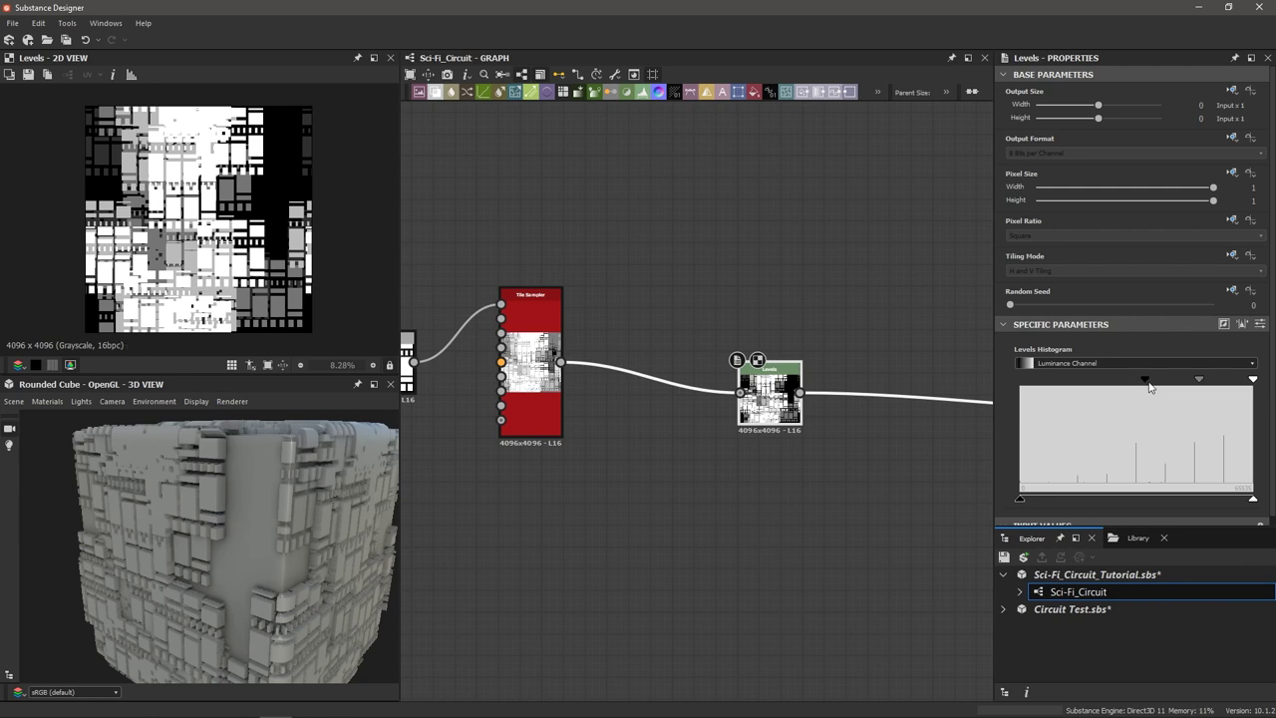
{"action": "left_click_drag", "start_coordinate": [1149, 387], "coordinate": [1158, 384]}
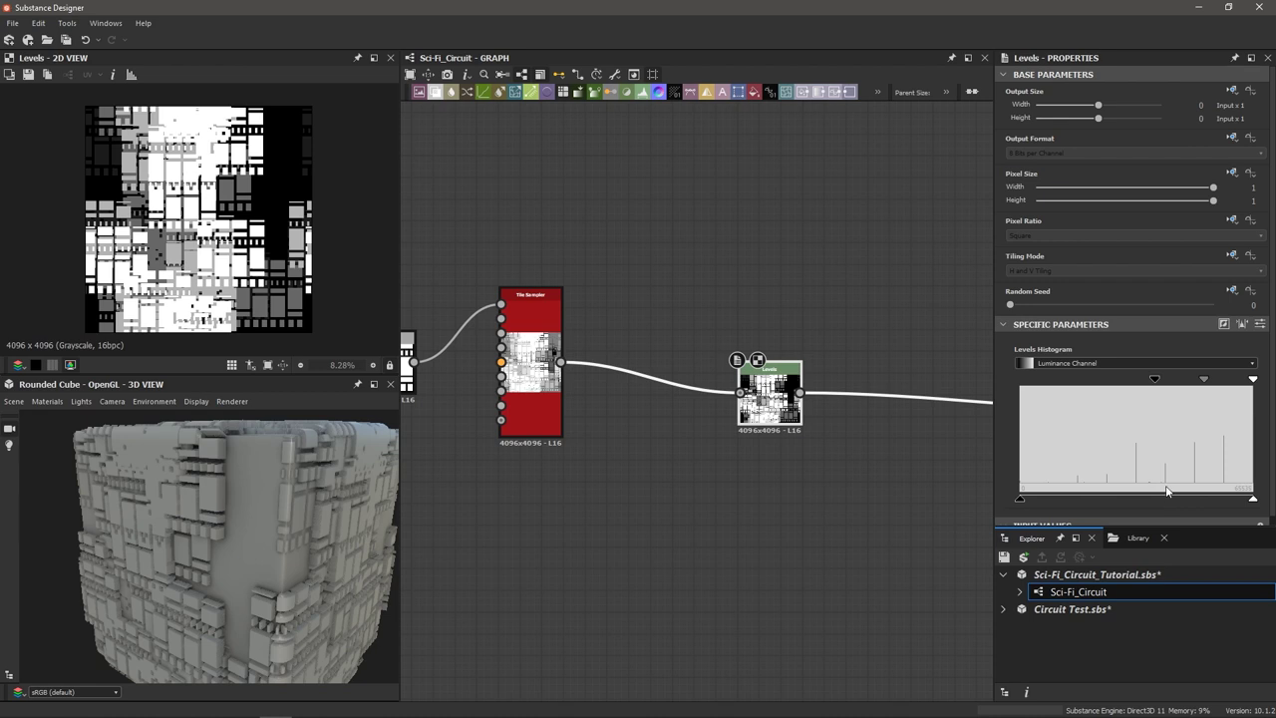
{"action": "left_click_drag", "start_coordinate": [1155, 385], "coordinate": [1167, 385]}
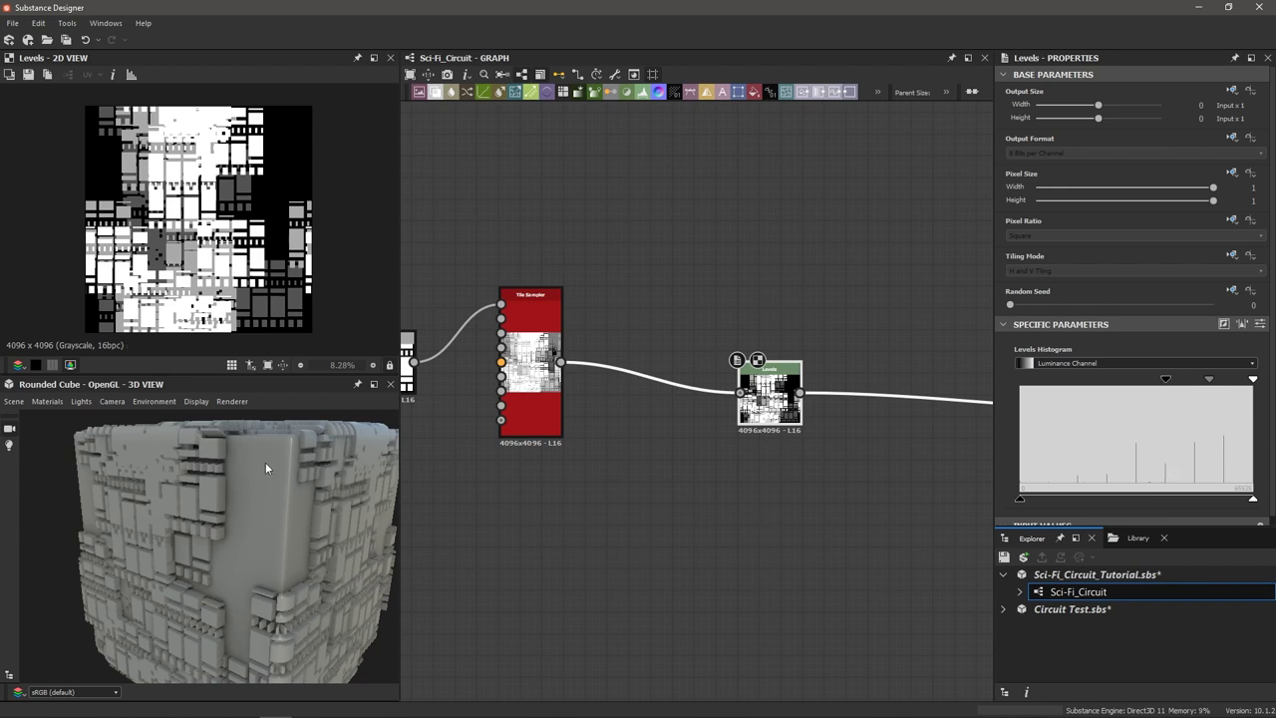
{"action": "left_click_drag", "start_coordinate": [235, 575], "coordinate": [293, 519]}
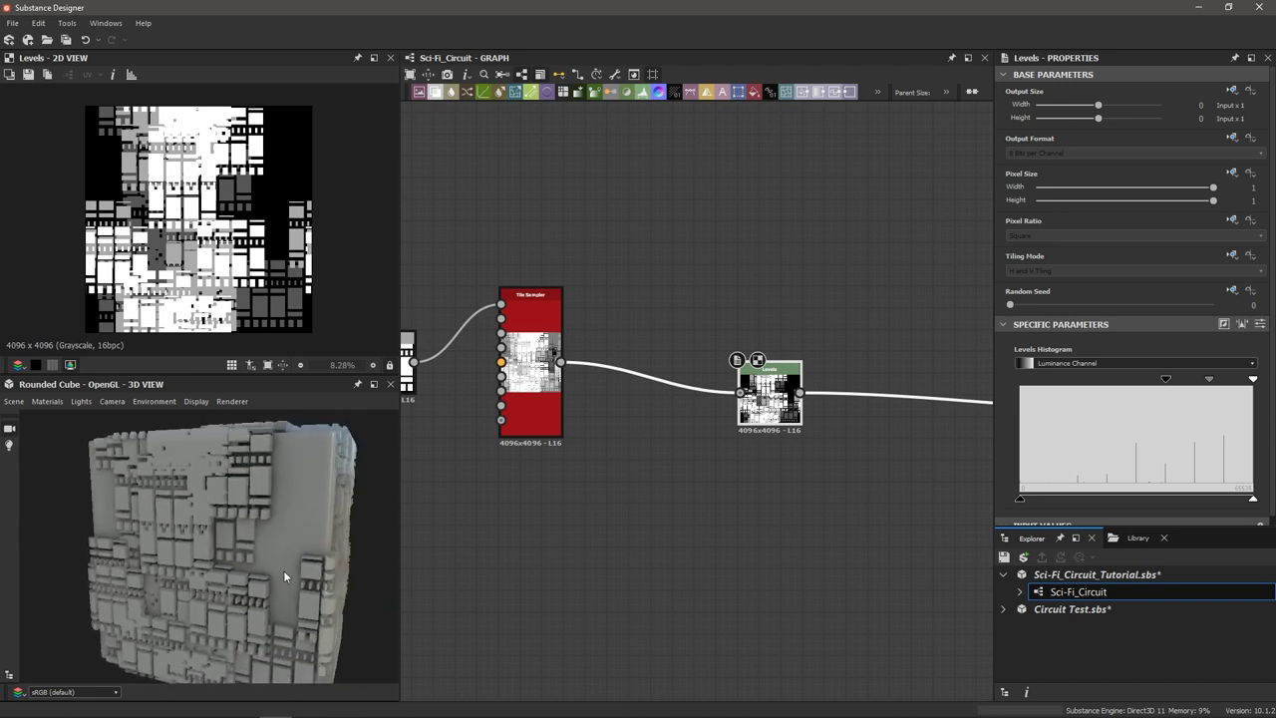
{"action": "left_click_drag", "start_coordinate": [284, 576], "coordinate": [359, 563]}
{"action": "scroll", "coordinate": [599, 552], "scroll_direction": "down", "scroll_amount": 5}
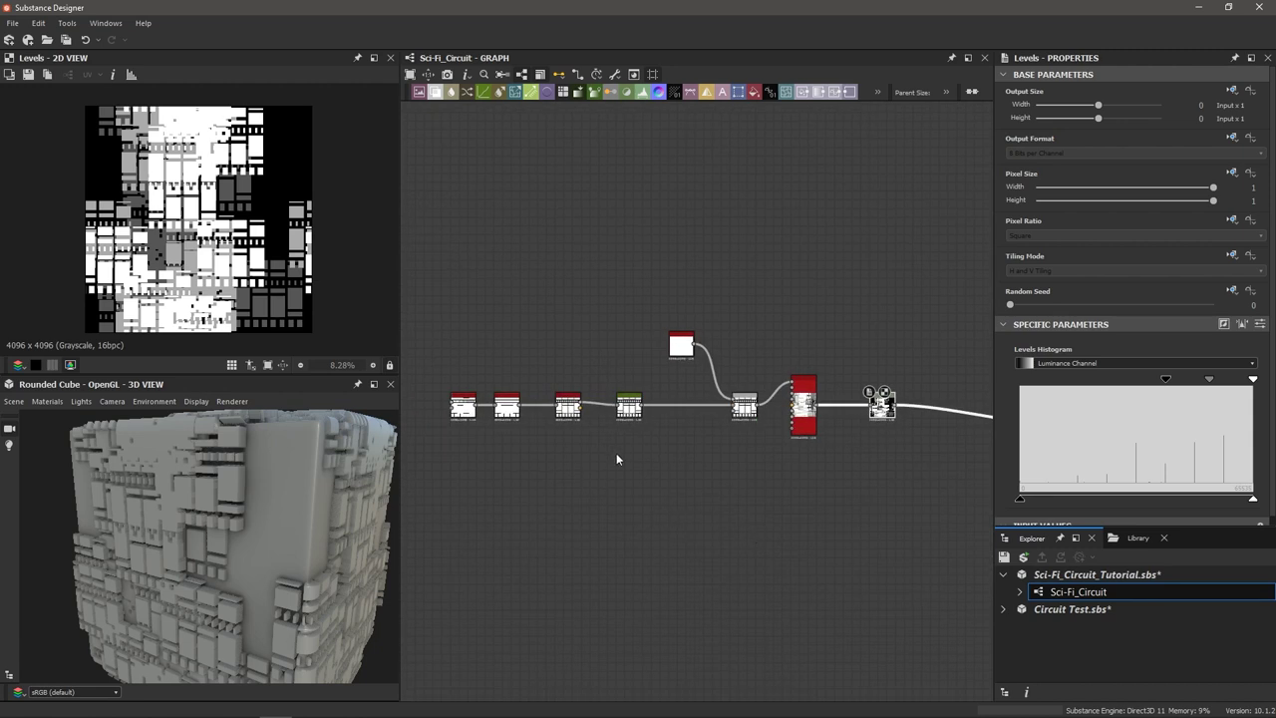
Frame the whole node chain up to and including the Levels node and title the frame Base Shapes.
{"action": "left_click_drag", "start_coordinate": [436, 289], "coordinate": [883, 525]}
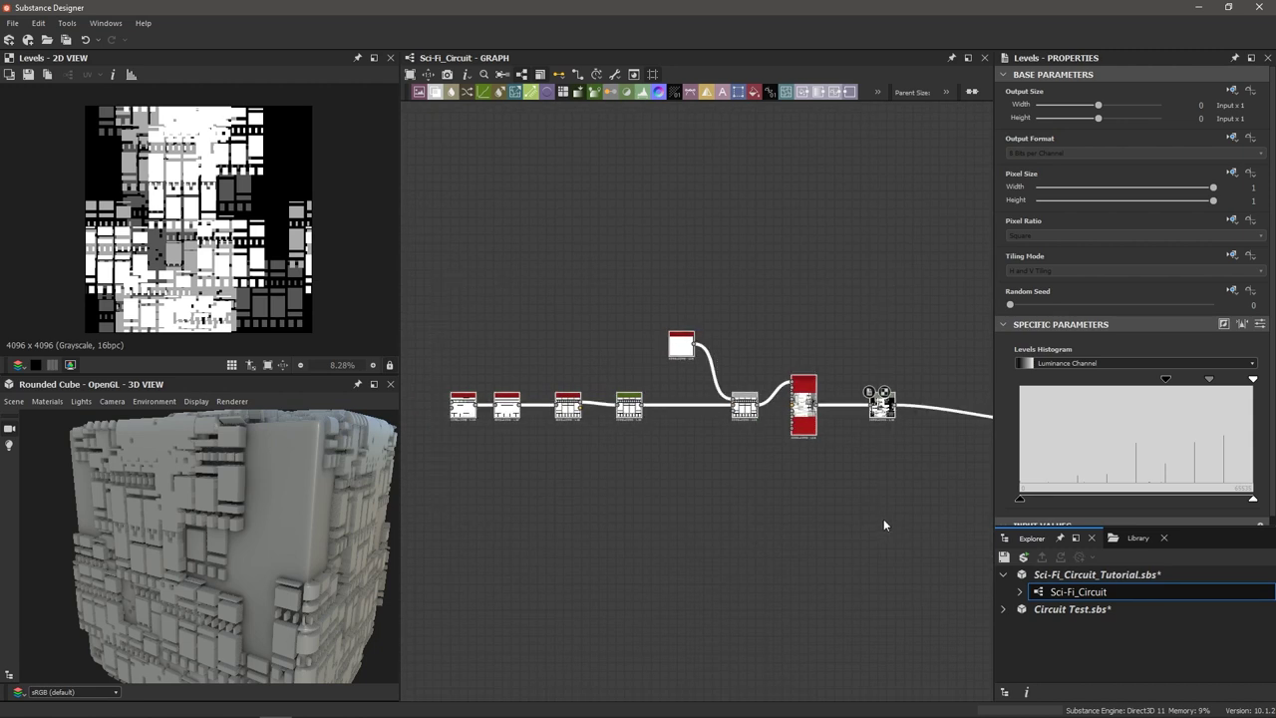
{"action": "middle_click_drag", "start_coordinate": [883, 525], "coordinate": [677, 525]}
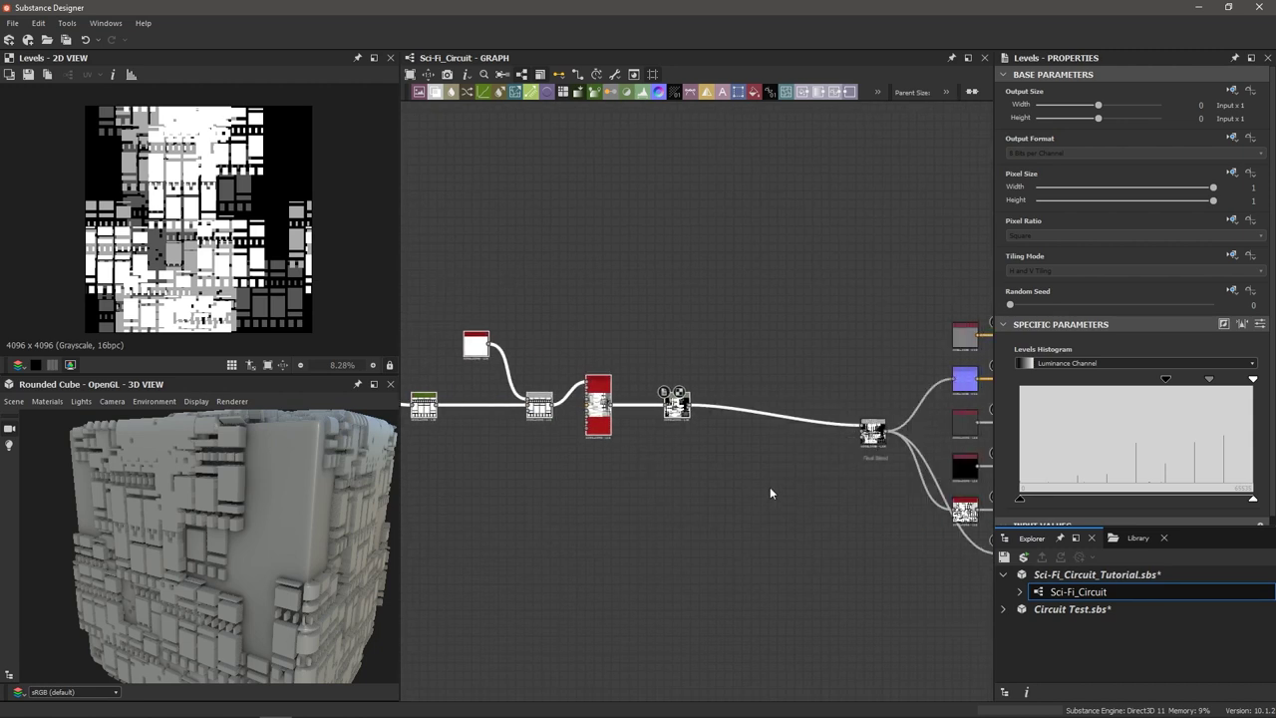
{"action": "middle_click_drag", "start_coordinate": [537, 520], "coordinate": [702, 522]}
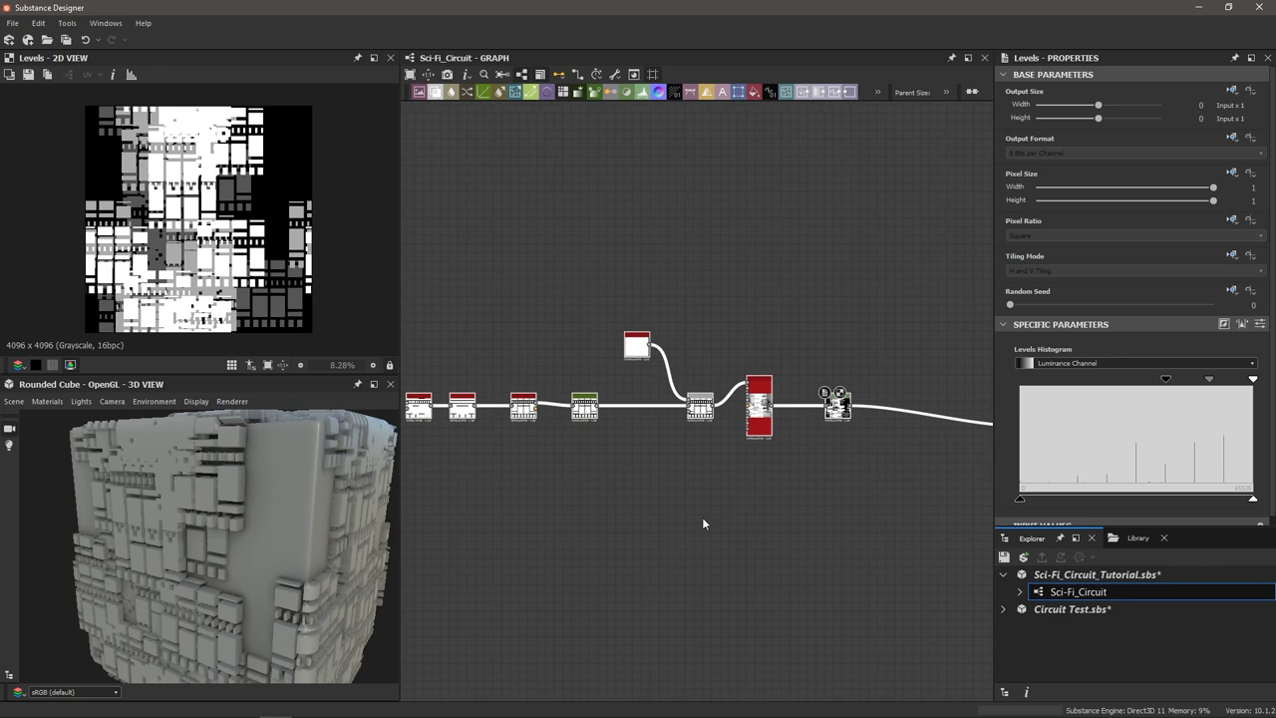
{"action": "key", "text": "space"}
{"action": "type", "text": "fr"}
{"action": "key", "text": "Return"}
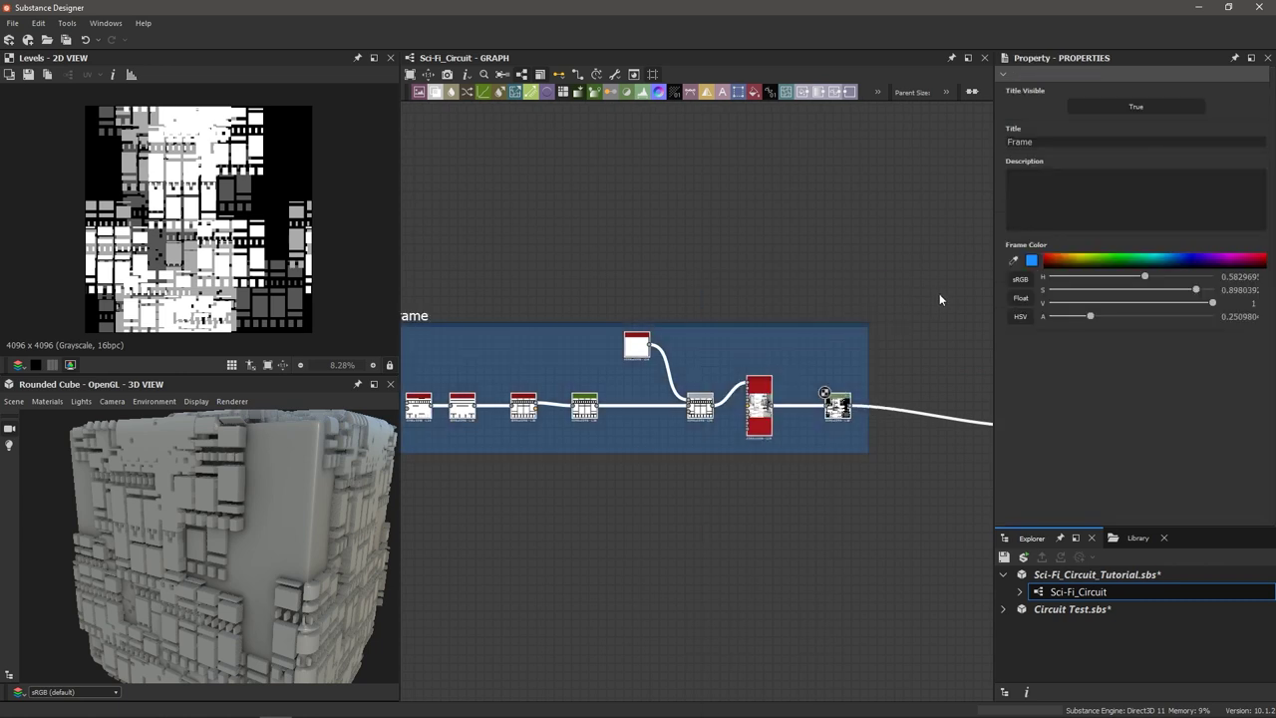
{"action": "key", "text": "ctrl+a"}
{"action": "type", "text": "Base Shapes"}
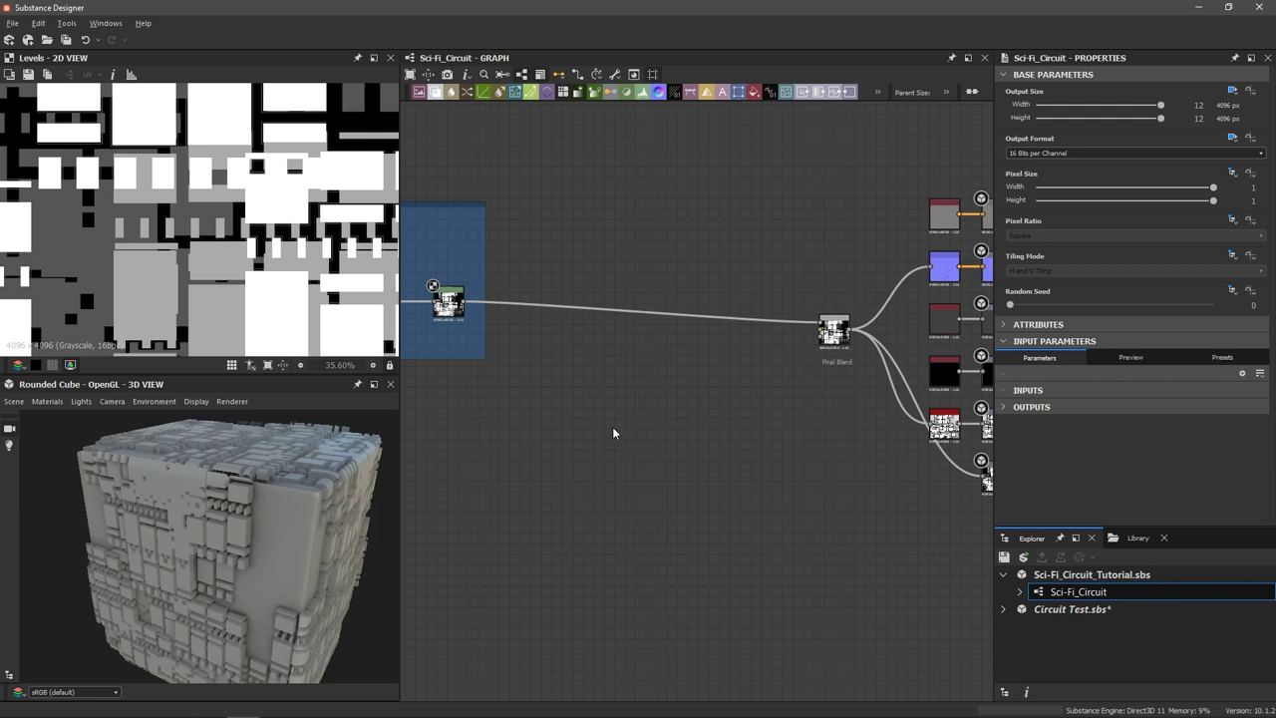
Inspect the cube's flat areas in the 3D preview and add a Histogram Select node below the Levels-to-Final Blend connection.
{"action": "scroll", "coordinate": [311, 556], "scroll_direction": "up", "scroll_amount": 2}
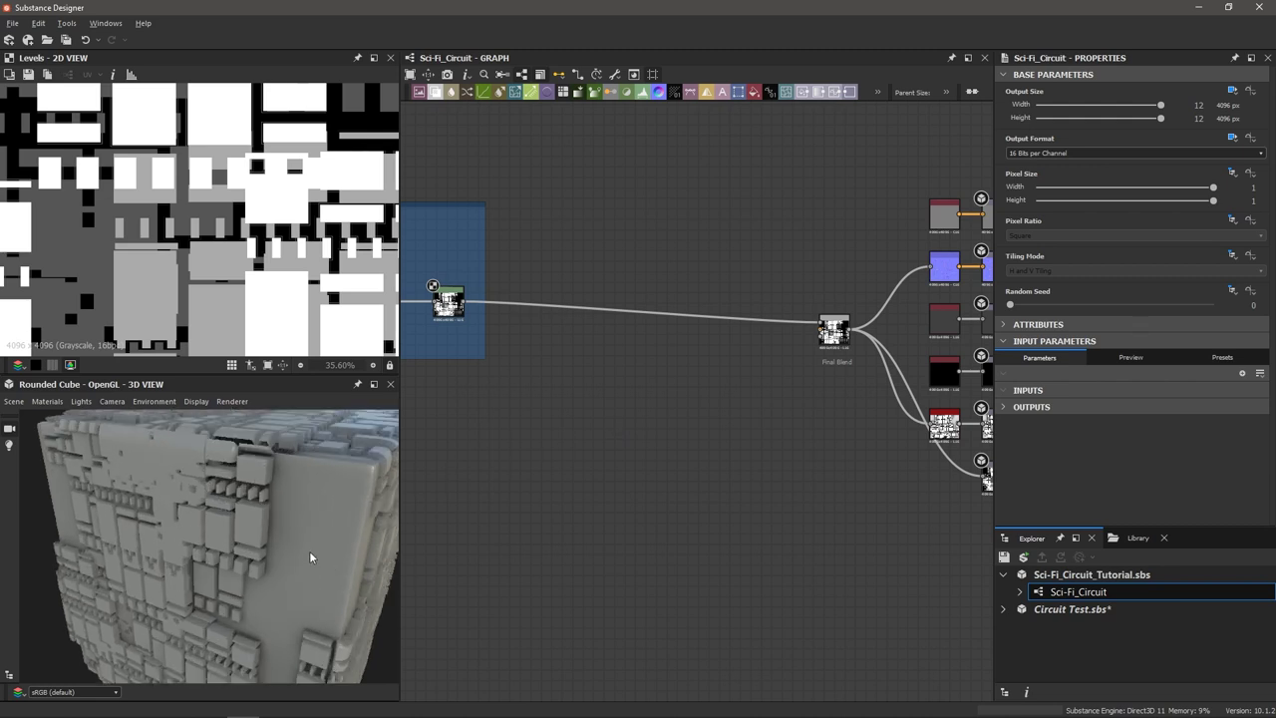
{"action": "scroll", "coordinate": [304, 546], "scroll_direction": "up", "scroll_amount": 2}
{"action": "scroll", "coordinate": [301, 539], "scroll_direction": "down", "scroll_amount": 3}
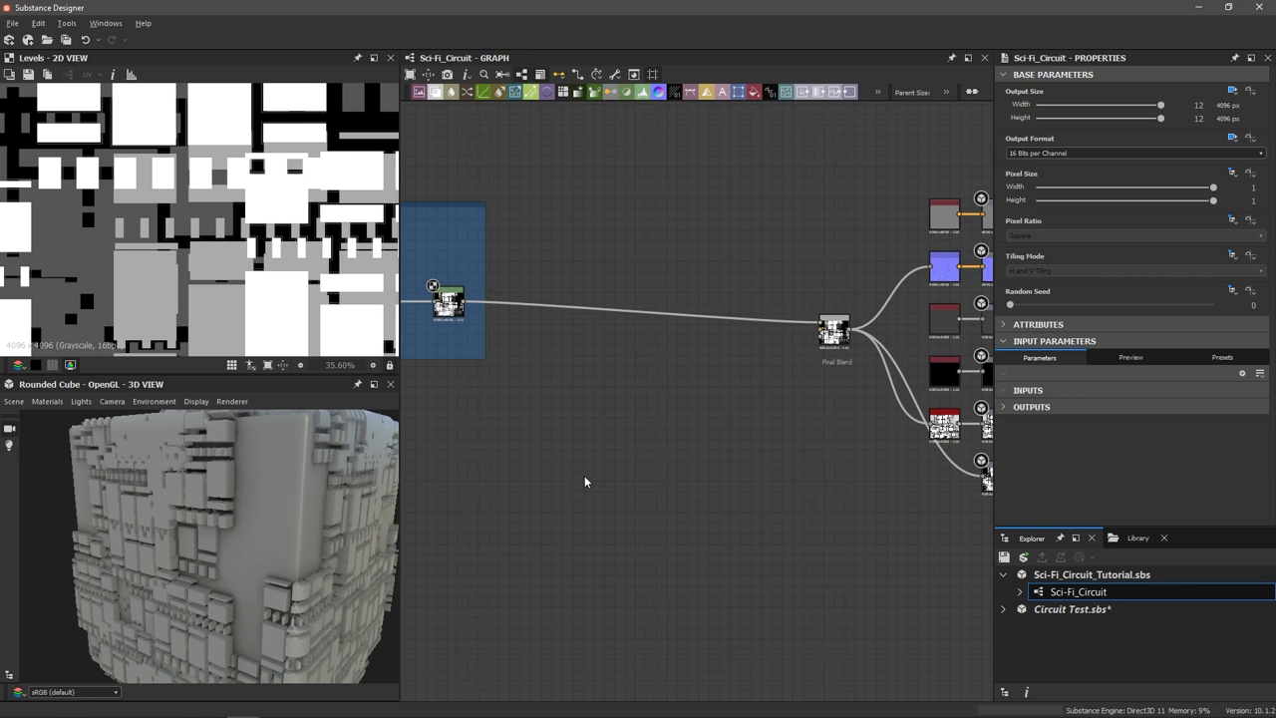
{"action": "key", "text": "space"}
{"action": "type", "text": "hist"}
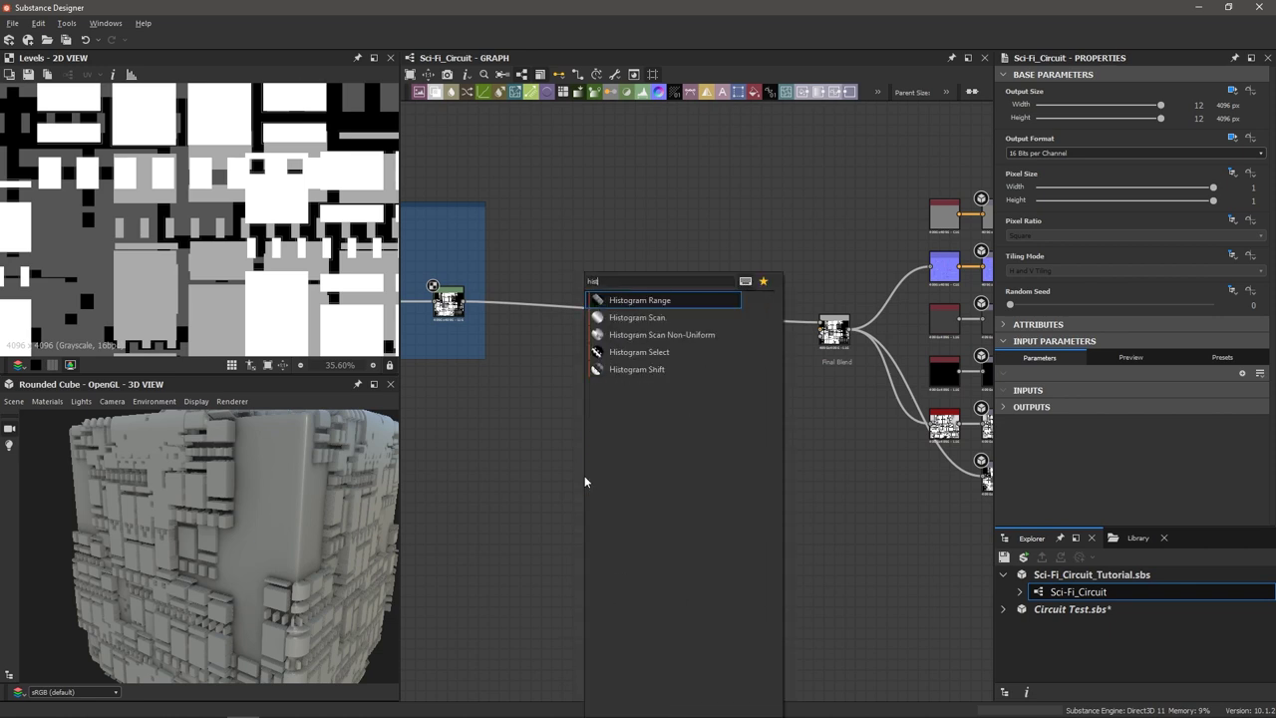
{"action": "key", "text": "Down"}
{"action": "key", "text": "Down"}
{"action": "key", "text": "Down"}
{"action": "key", "text": "Return"}
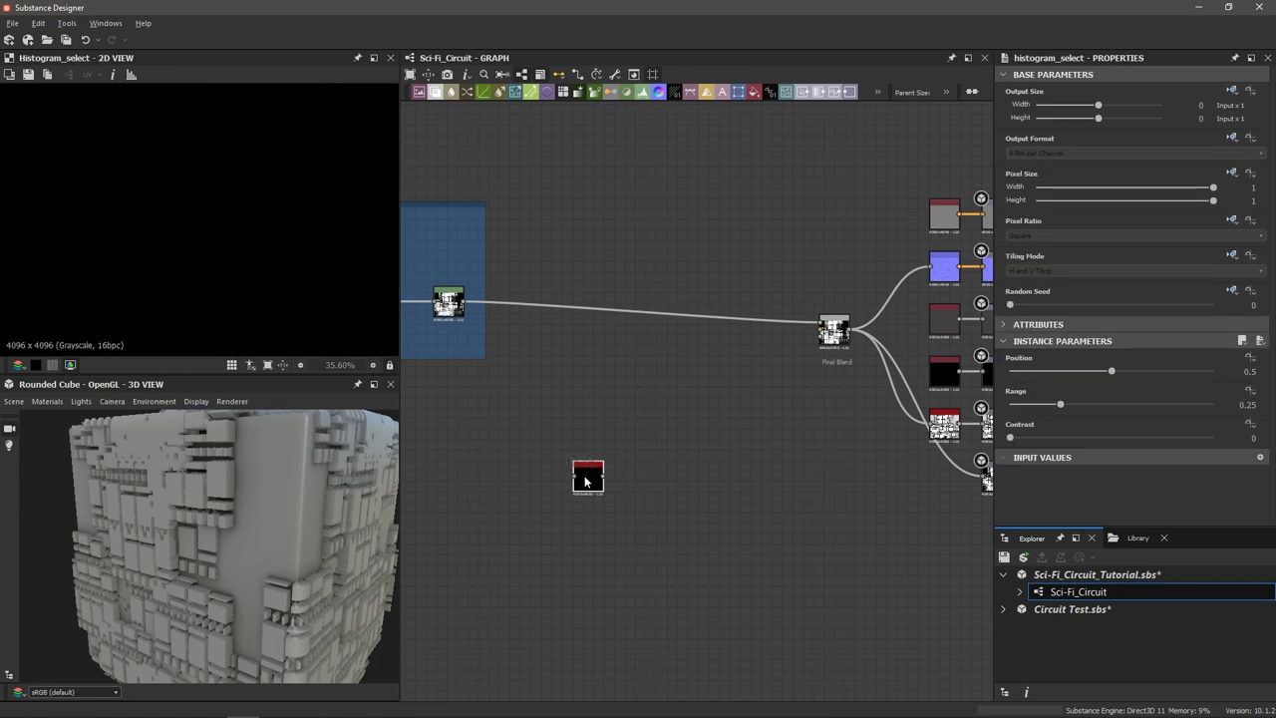
Connect the output of the Levels node at the end of the Base Shapes frame to the Histogram Select input.
{"action": "scroll", "coordinate": [584, 477], "scroll_direction": "up", "scroll_amount": 5}
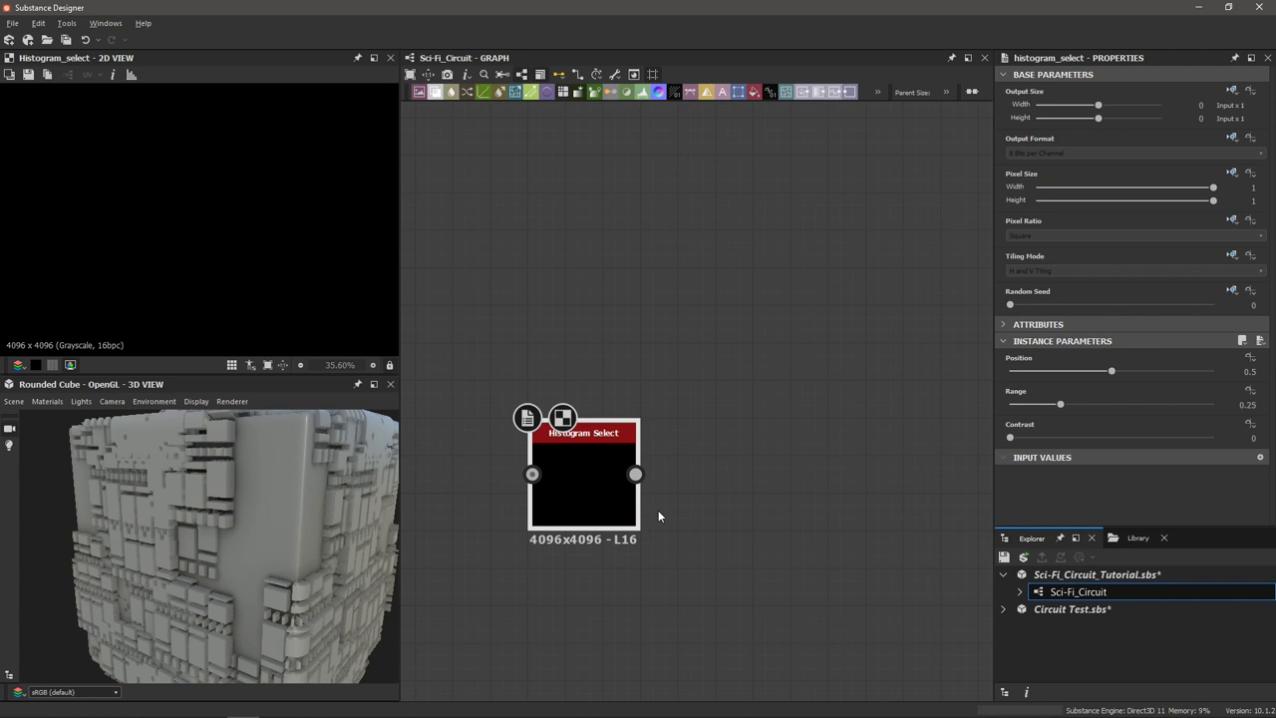
{"action": "scroll", "coordinate": [692, 183], "scroll_direction": "down", "scroll_amount": 4}
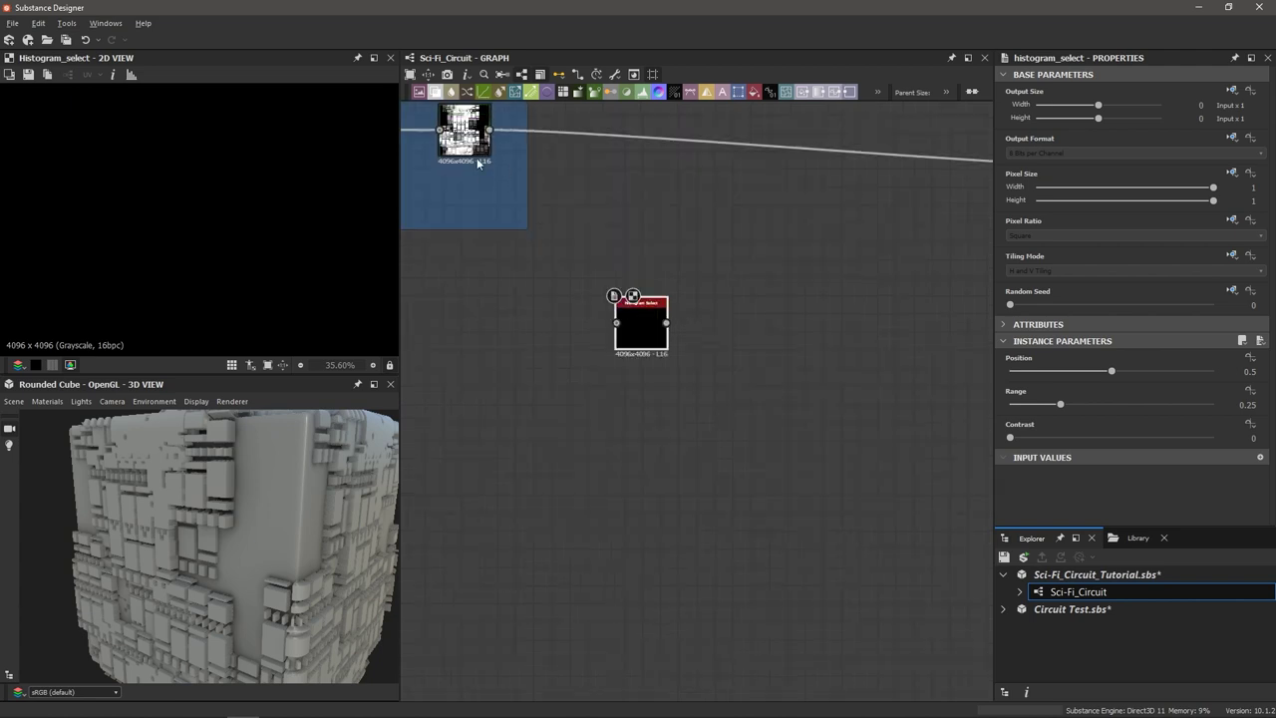
{"action": "middle_click_drag", "start_coordinate": [570, 163], "coordinate": [637, 257]}
{"action": "scroll", "coordinate": [558, 241], "scroll_direction": "down", "scroll_amount": 2}
{"action": "middle_click_drag", "start_coordinate": [493, 261], "coordinate": [750, 245]}
{"action": "scroll", "coordinate": [613, 274], "scroll_direction": "down", "scroll_amount": 2}
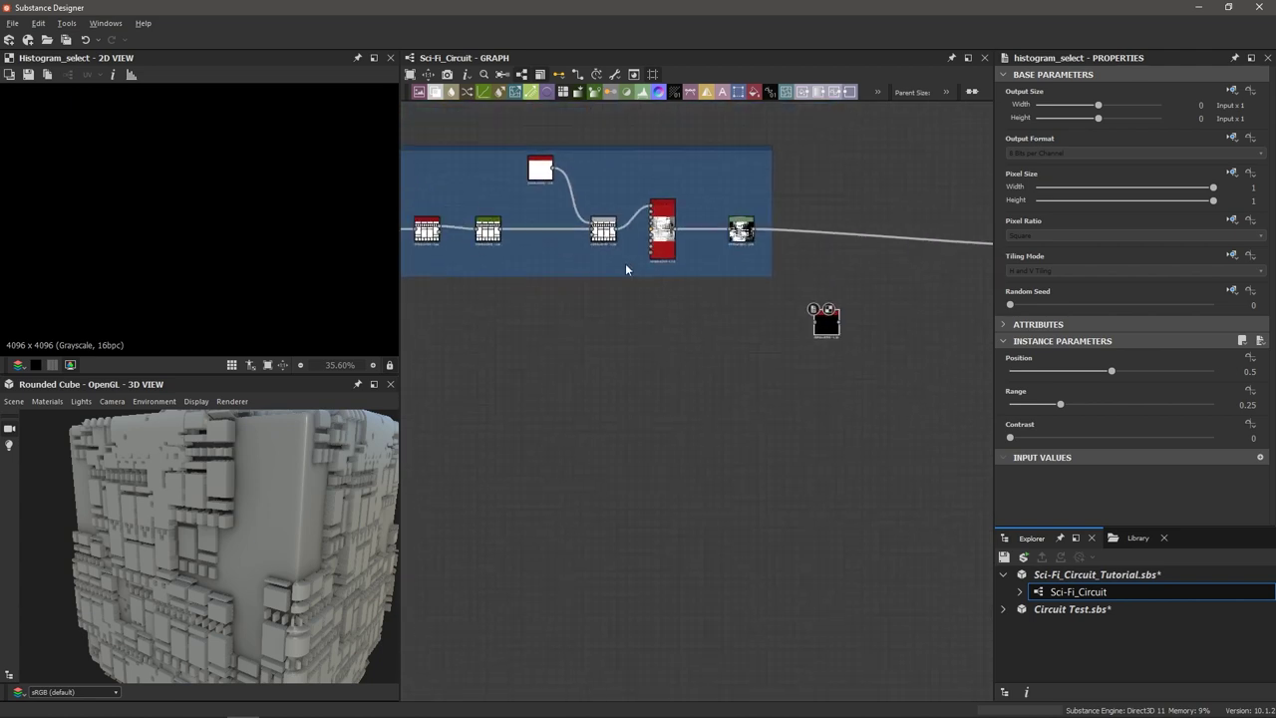
{"action": "scroll", "coordinate": [625, 264], "scroll_direction": "down", "scroll_amount": 2}
{"action": "middle_click_drag", "start_coordinate": [592, 279], "coordinate": [504, 323]}
{"action": "scroll", "coordinate": [639, 288], "scroll_direction": "up", "scroll_amount": 3}
{"action": "middle_click_drag", "start_coordinate": [737, 268], "coordinate": [644, 279]}
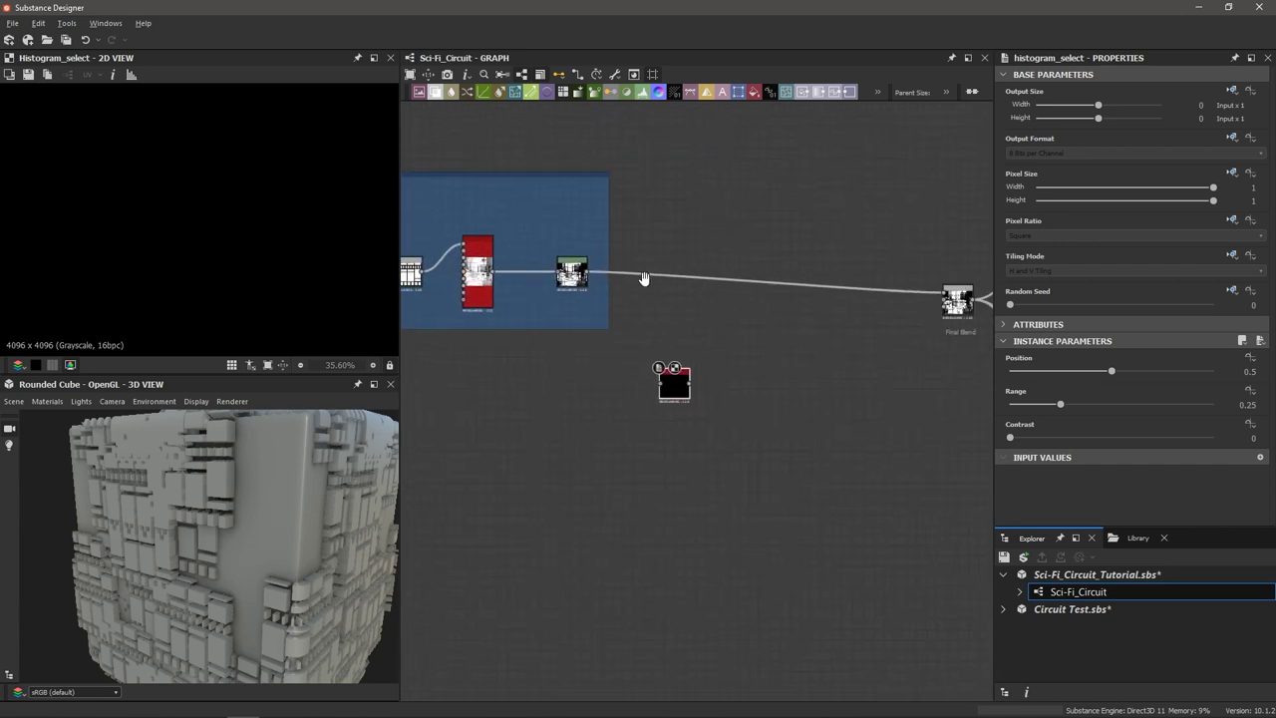
{"action": "scroll", "coordinate": [643, 278], "scroll_direction": "up", "scroll_amount": 2}
{"action": "left_click_drag", "start_coordinate": [544, 270], "coordinate": [654, 431]}
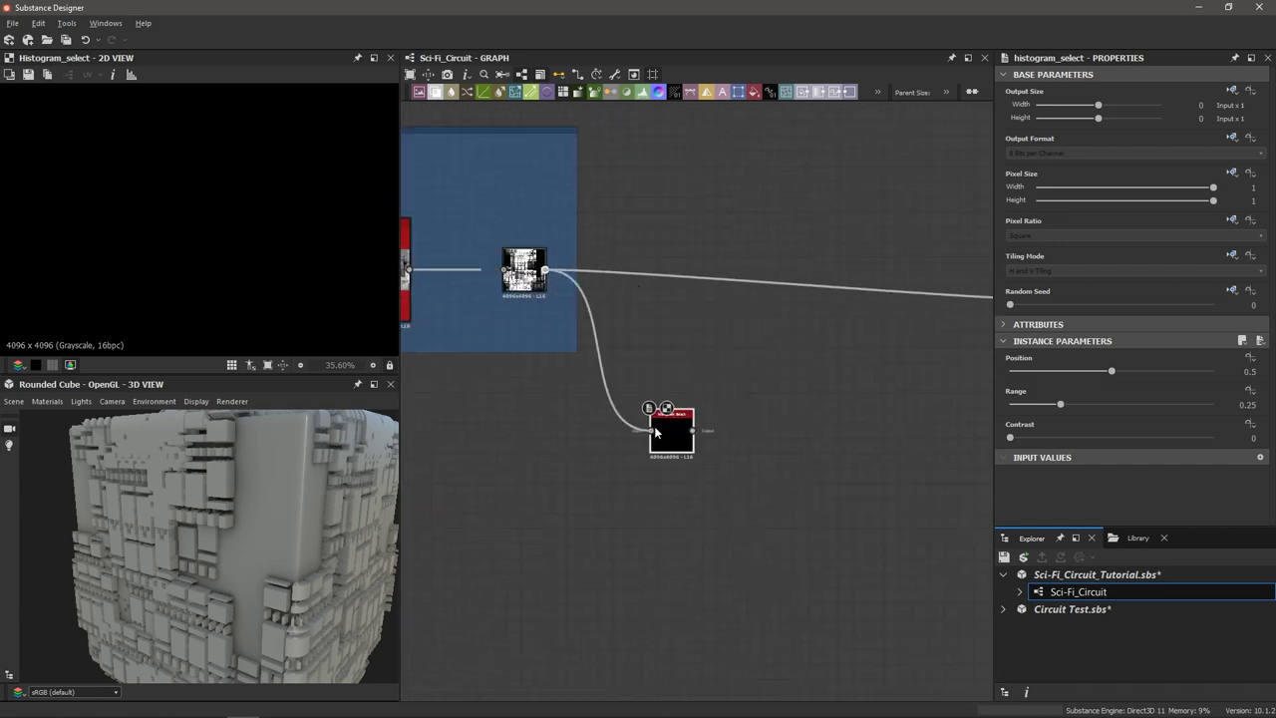
Set the Histogram Select's Position to 1 to isolate the highest shapes.
{"action": "scroll", "coordinate": [656, 431], "scroll_direction": "up", "scroll_amount": 3}
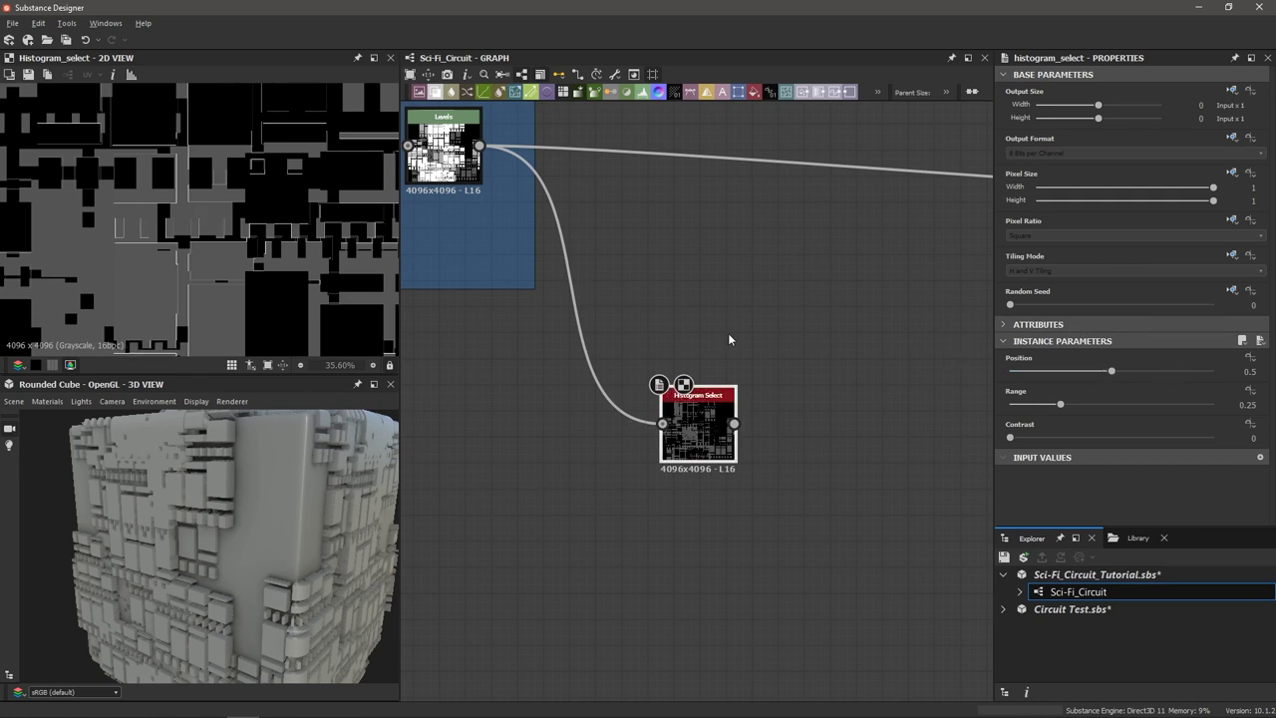
{"action": "scroll", "coordinate": [349, 281], "scroll_direction": "down", "scroll_amount": 5}
{"action": "left_click", "coordinate": [1115, 370]}
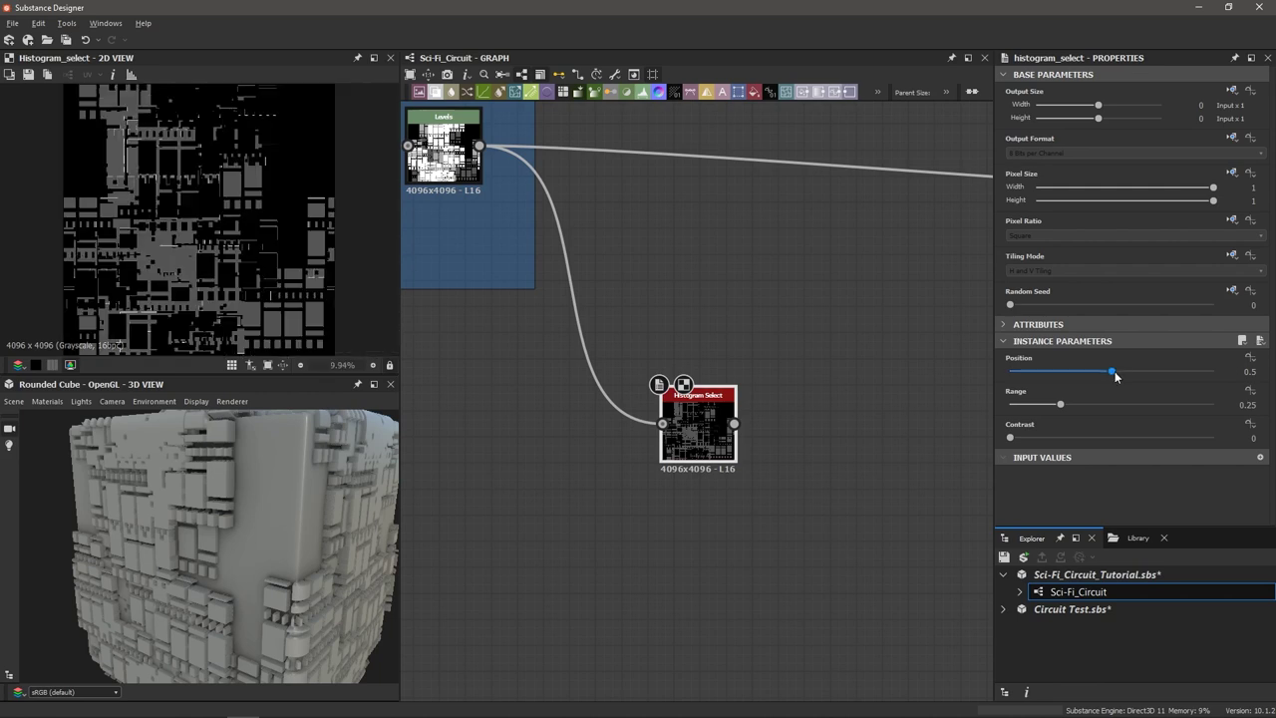
{"action": "left_click_drag", "start_coordinate": [1113, 370], "coordinate": [1244, 369]}
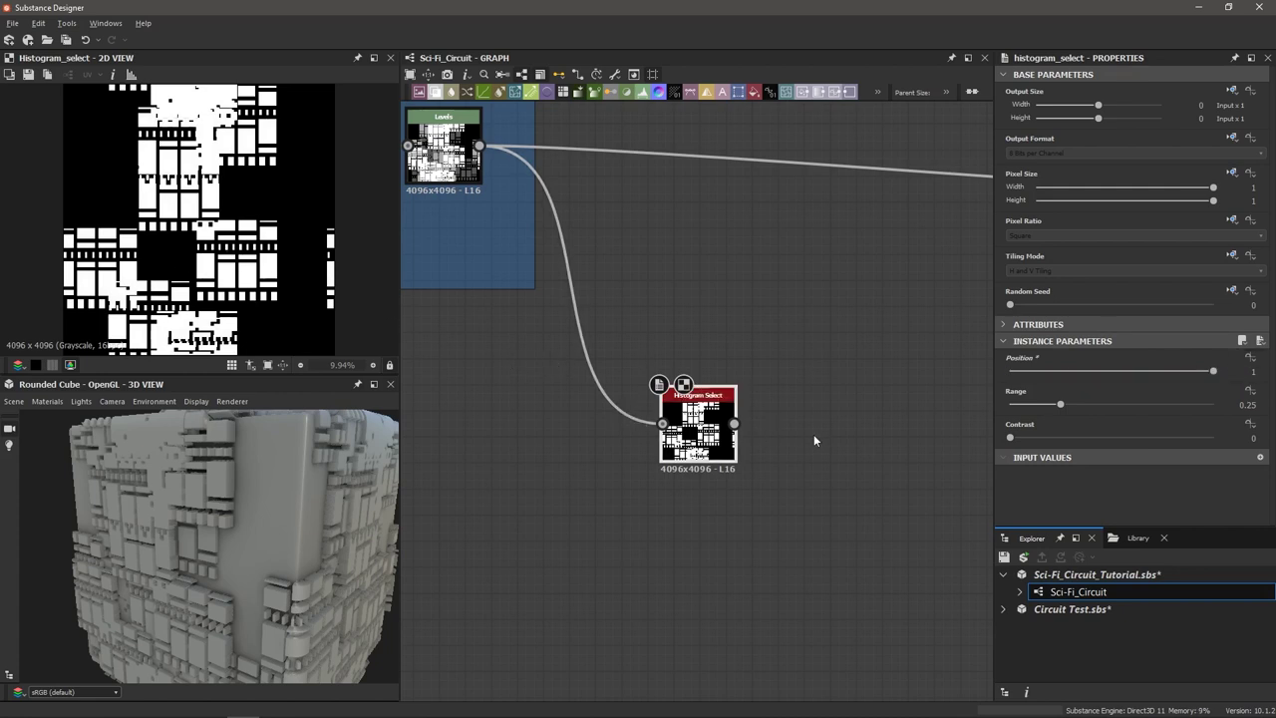
Add an Edge Detect node fed by the Histogram Select output.
{"action": "scroll", "coordinate": [814, 434], "scroll_direction": "down", "scroll_amount": 1}
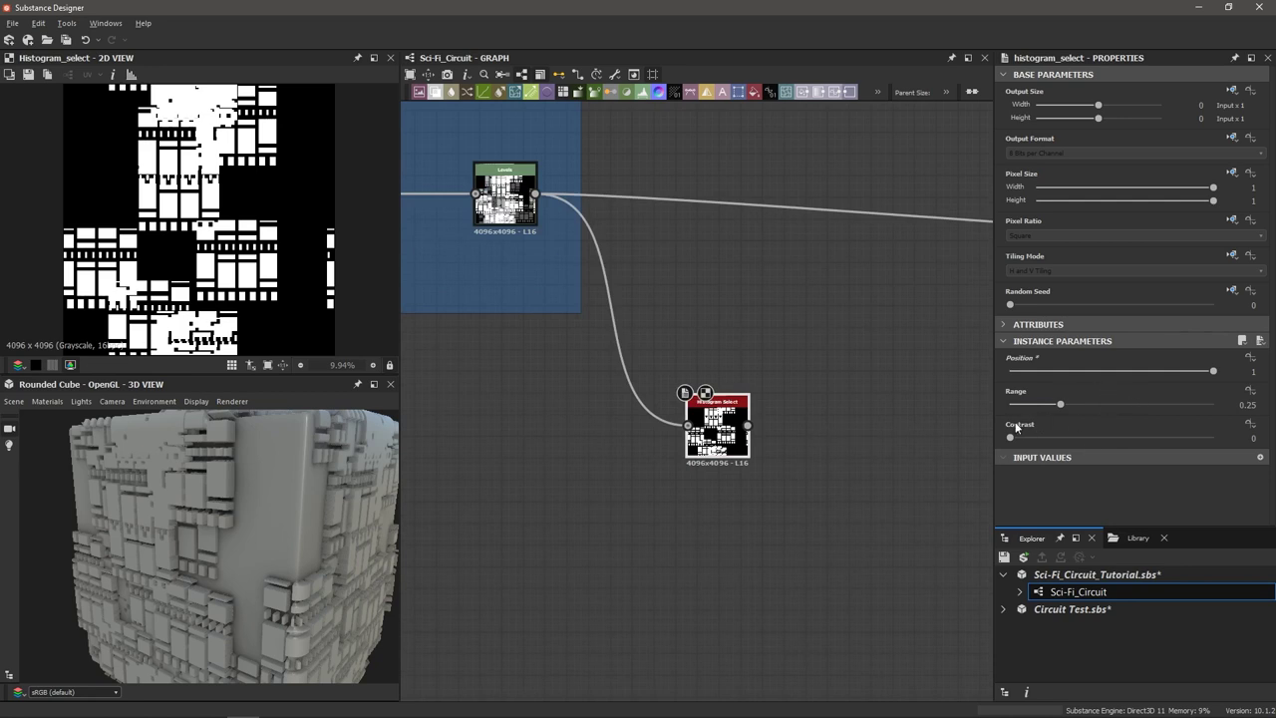
{"action": "key", "text": "space"}
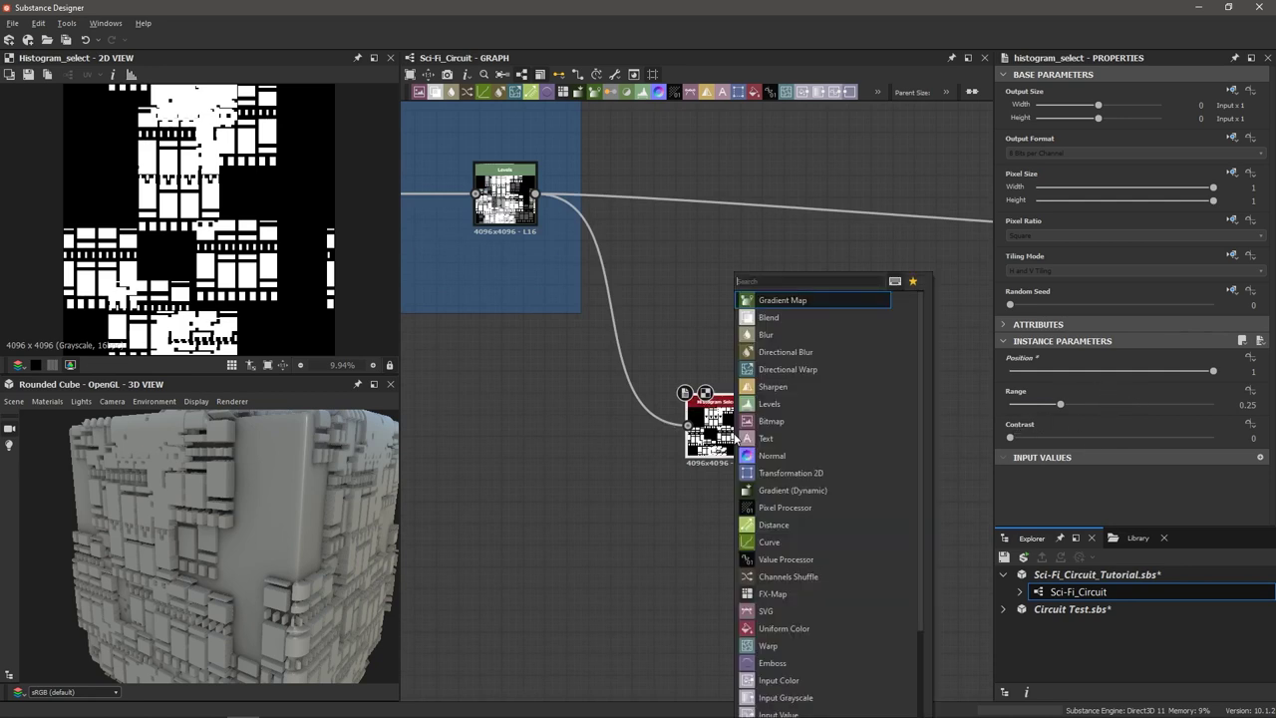
{"action": "type", "text": "edge"}
{"action": "key", "text": "Return"}
{"action": "scroll", "coordinate": [738, 418], "scroll_direction": "up", "scroll_amount": 2}
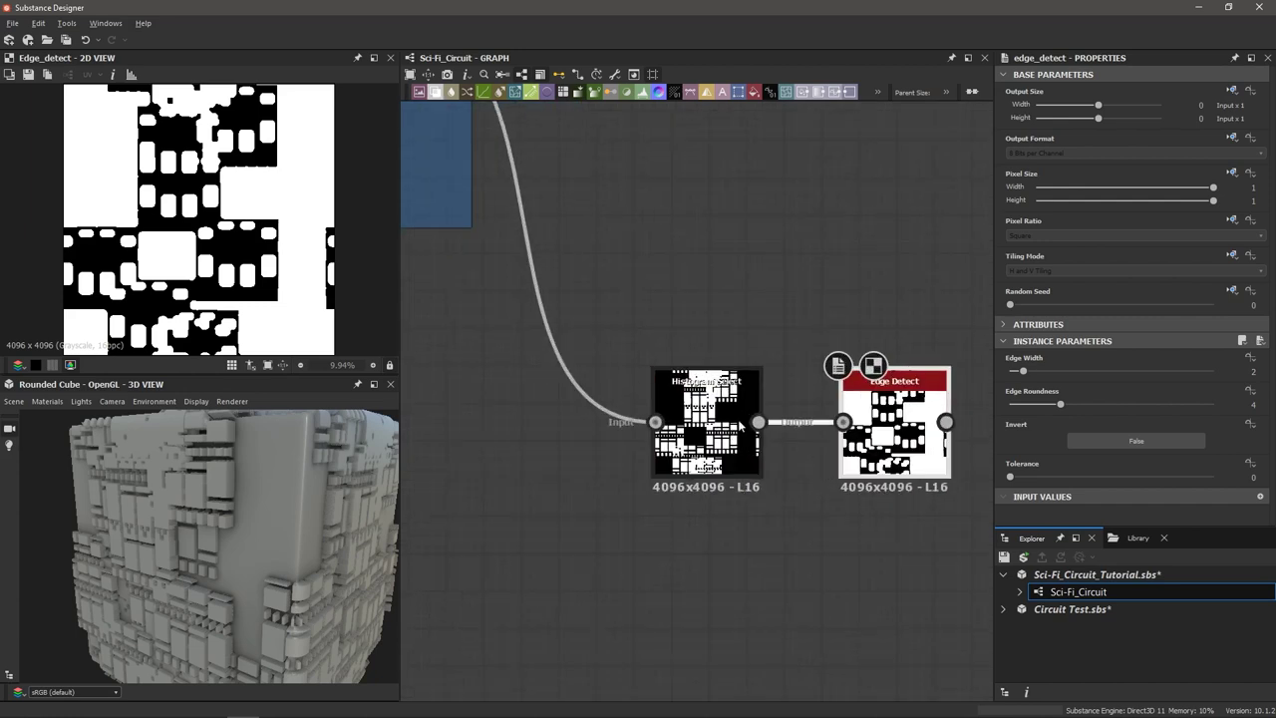
{"action": "middle_click_drag", "start_coordinate": [782, 275], "coordinate": [633, 282]}
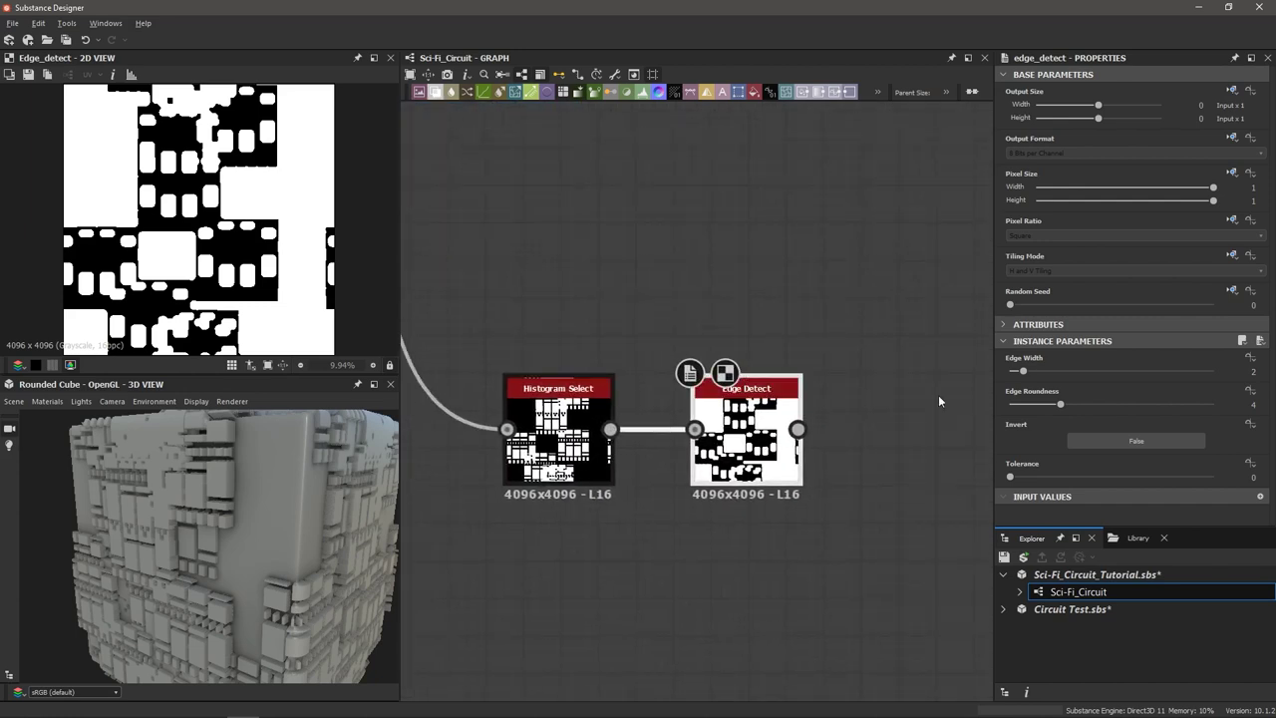
Set the Edge Detect's Edge Roundness to 0 and Edge Width to 1.29, checking the outlines in the 2D view.
{"action": "left_click_drag", "start_coordinate": [1060, 403], "coordinate": [991, 406]}
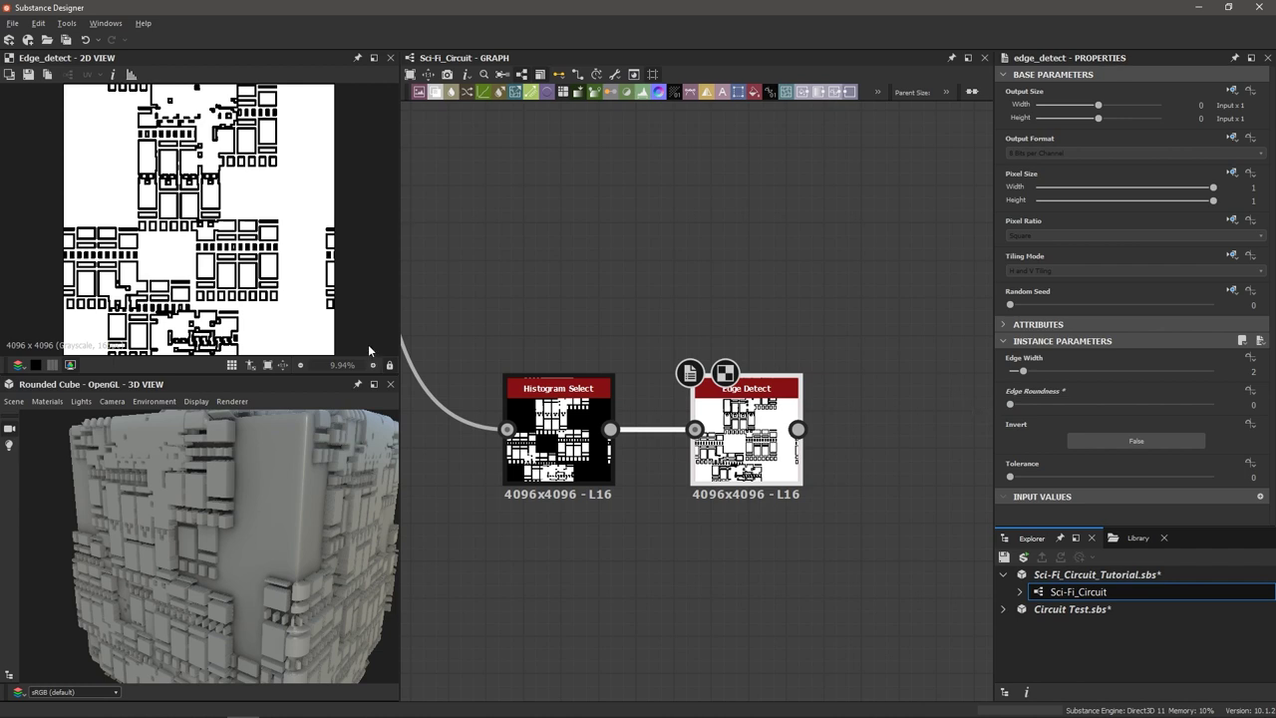
{"action": "scroll", "coordinate": [252, 250], "scroll_direction": "up", "scroll_amount": 4}
{"action": "middle_click_drag", "start_coordinate": [216, 231], "coordinate": [257, 243]}
{"action": "left_click_drag", "start_coordinate": [1022, 371], "coordinate": [1014, 377]}
{"action": "scroll", "coordinate": [224, 279], "scroll_direction": "up", "scroll_amount": 4}
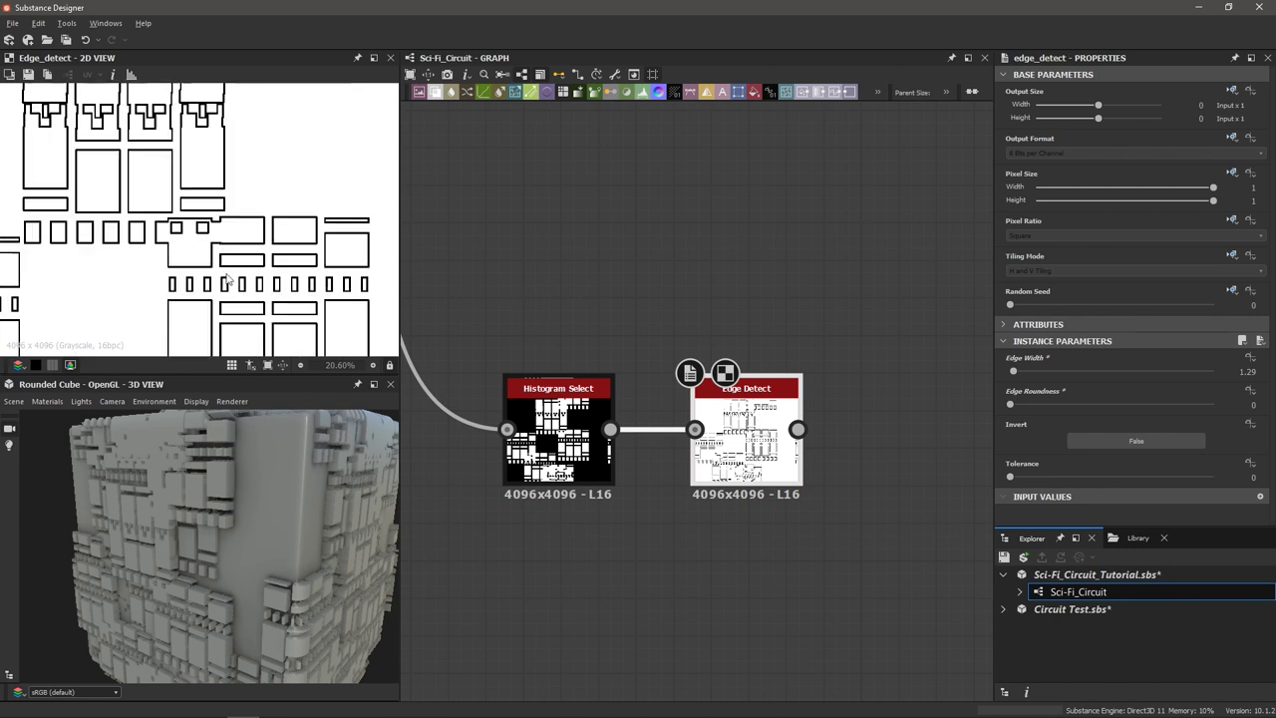
{"action": "scroll", "coordinate": [225, 279], "scroll_direction": "down", "scroll_amount": 6}
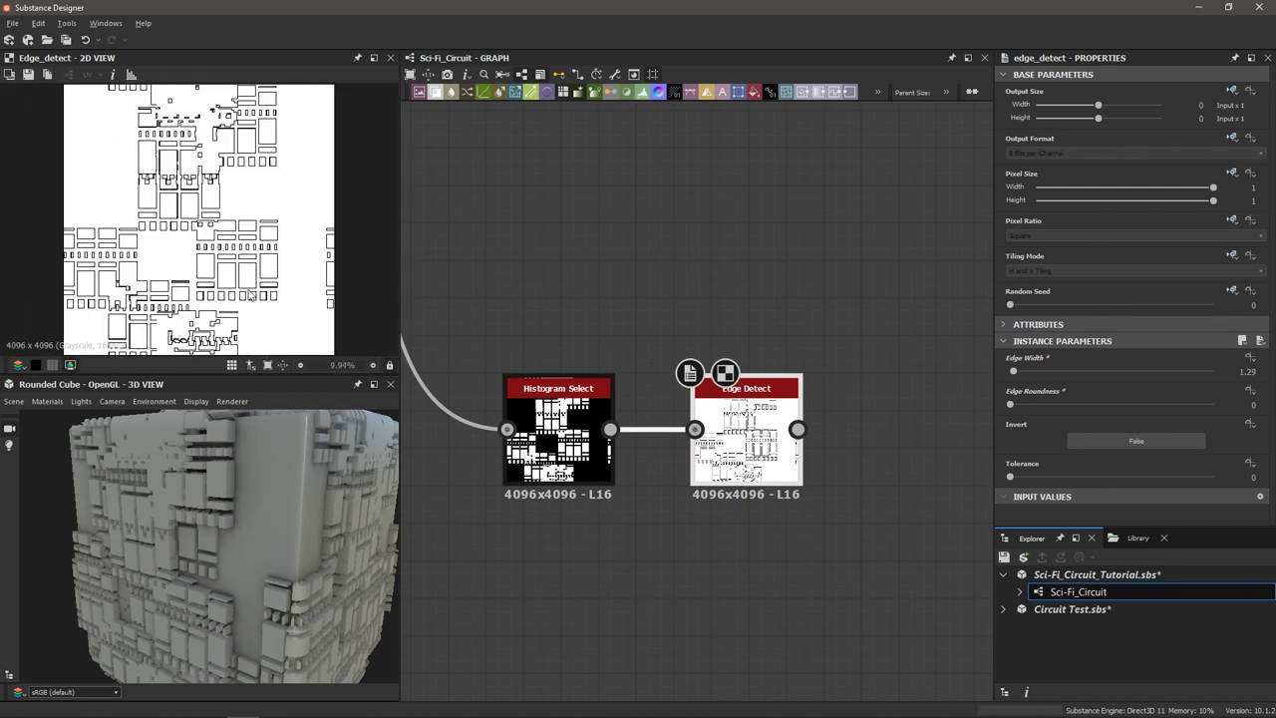
Add a Bevel node after Edge Detect and set its Distance to 0.
{"action": "scroll", "coordinate": [629, 419], "scroll_direction": "up", "scroll_amount": 1}
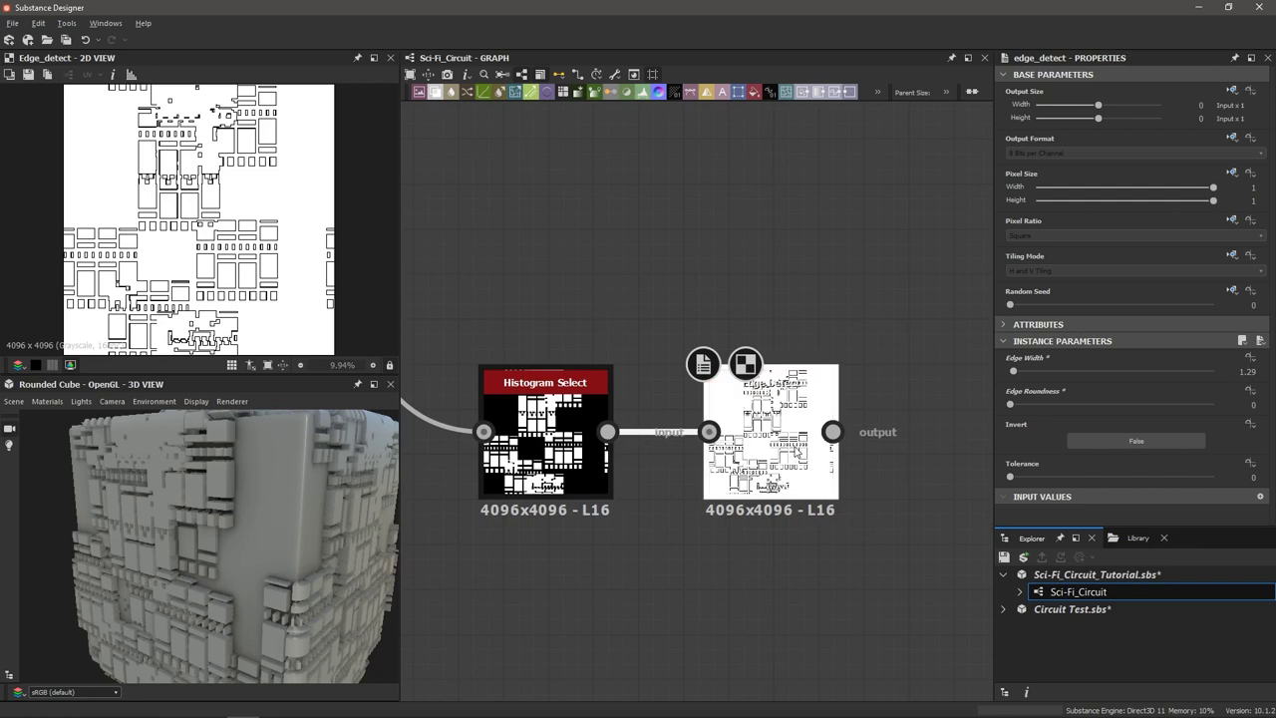
{"action": "key", "text": "space"}
{"action": "type", "text": "bev"}
{"action": "key", "text": "Return"}
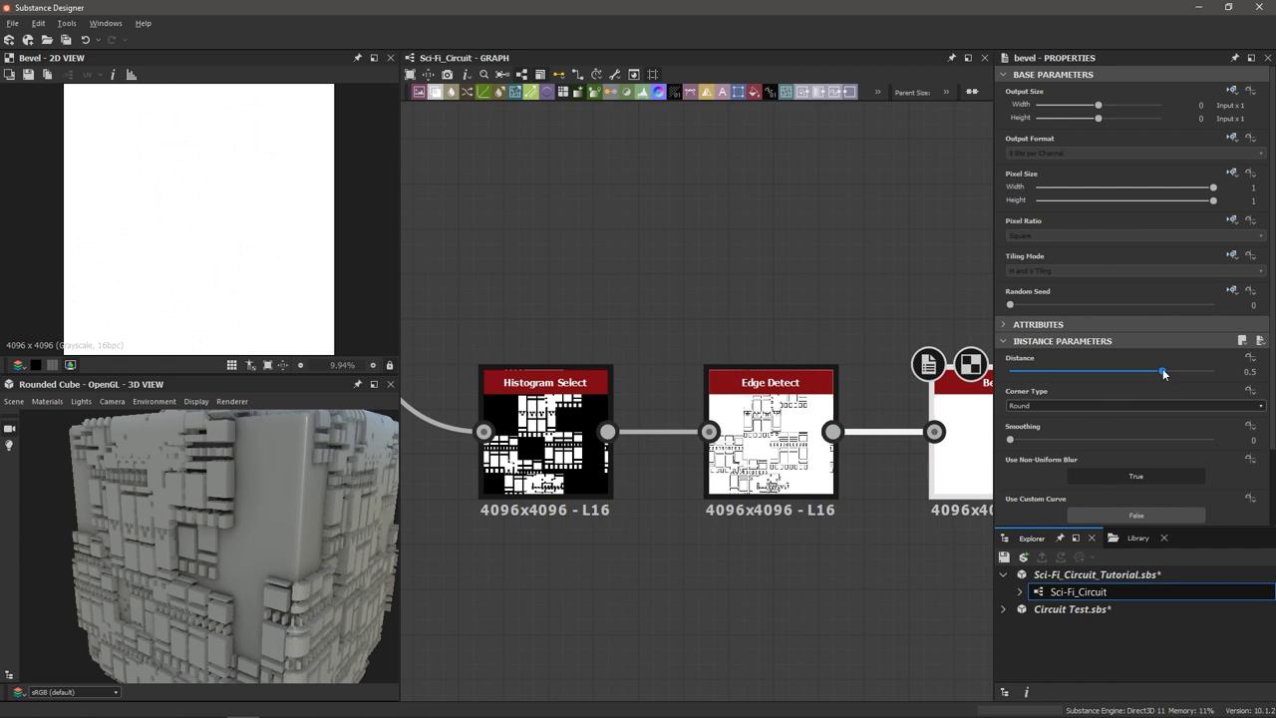
{"action": "left_click", "coordinate": [1162, 372]}
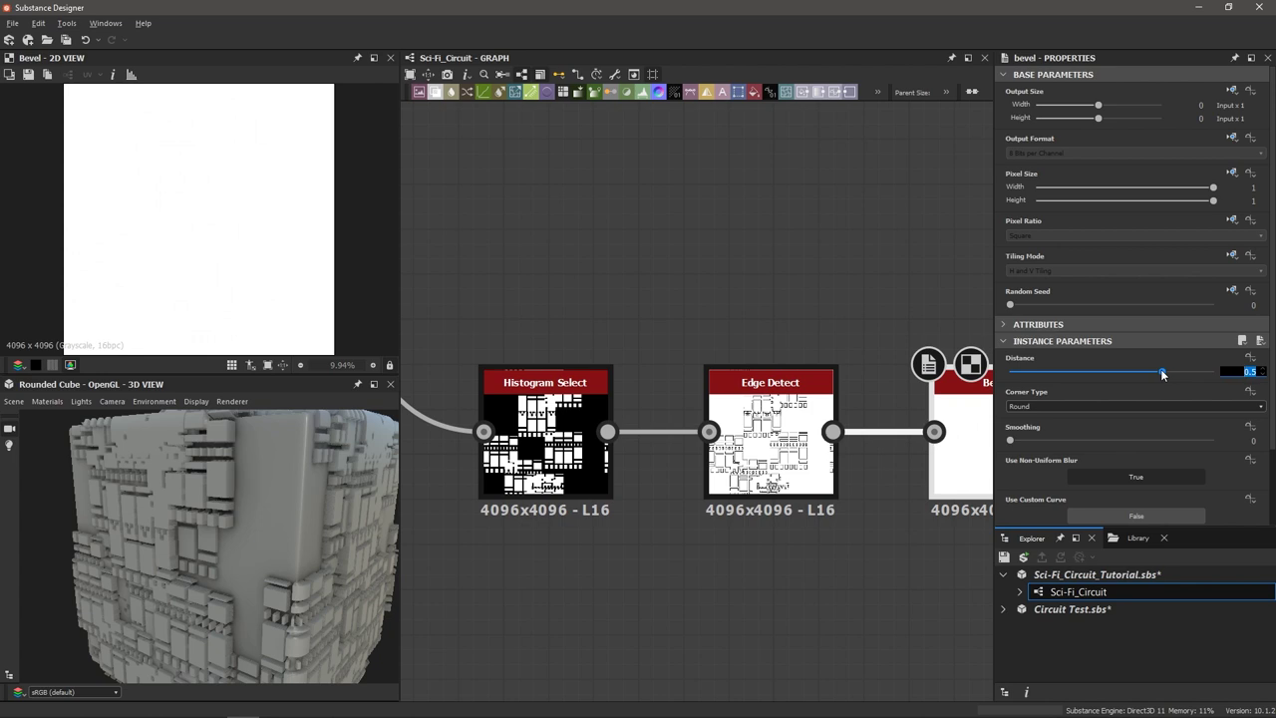
{"action": "type", "text": "0"}
{"action": "key", "text": "Return"}
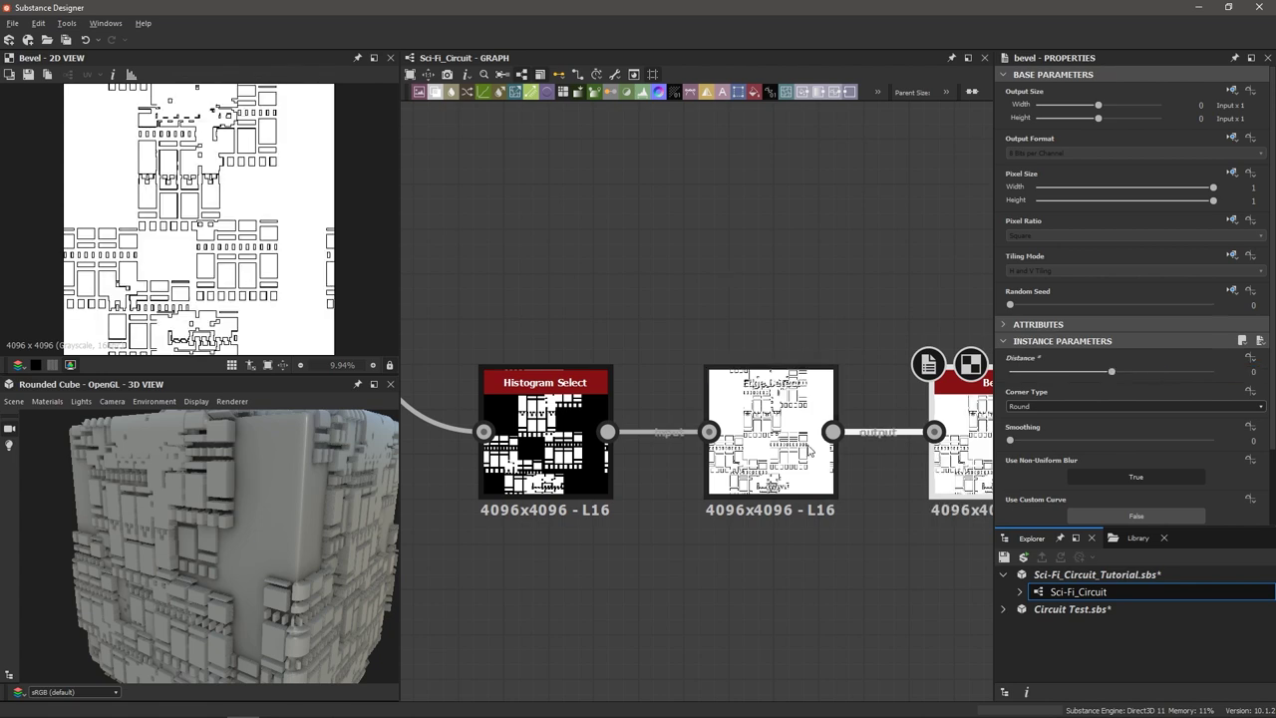
Set the Bevel's Smoothing to 0.55, checking the softened outlines up close in the 2D view.
{"action": "scroll", "coordinate": [256, 244], "scroll_direction": "up", "scroll_amount": 5}
{"action": "scroll", "coordinate": [256, 243], "scroll_direction": "up", "scroll_amount": 2}
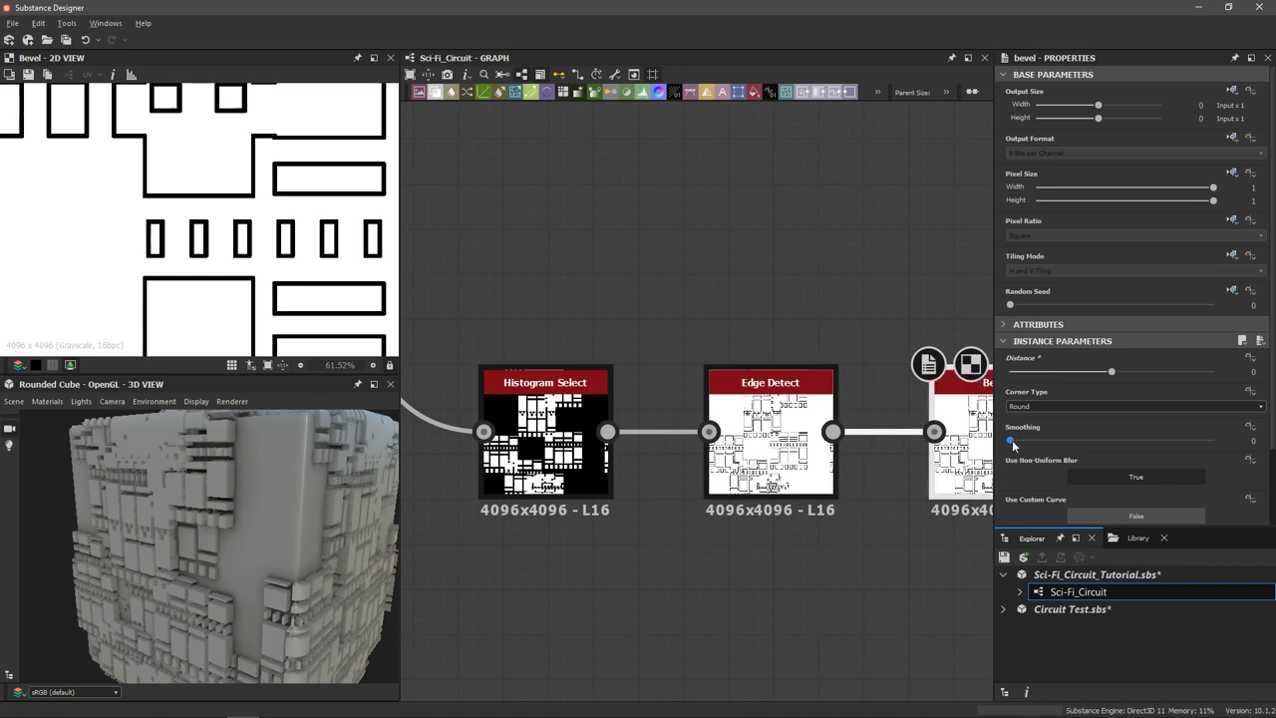
{"action": "middle_click_drag", "start_coordinate": [204, 228], "coordinate": [231, 298]}
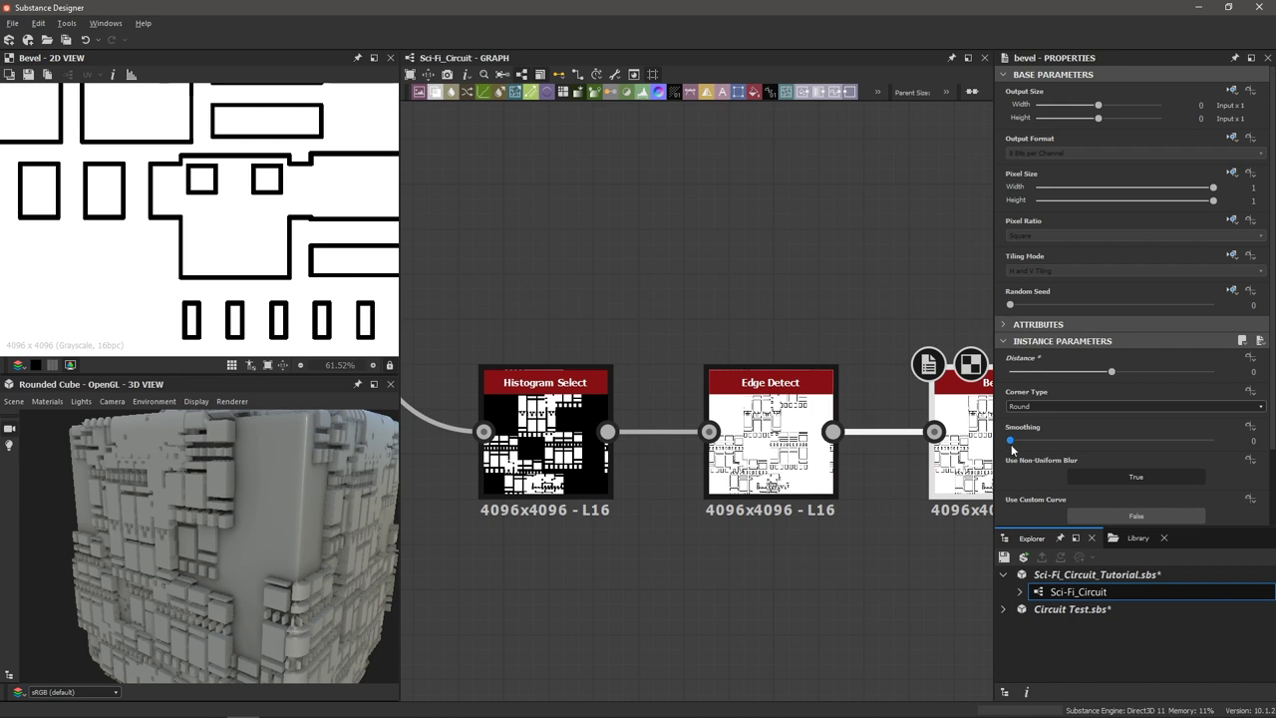
{"action": "left_click_drag", "start_coordinate": [1011, 439], "coordinate": [1039, 445]}
{"action": "scroll", "coordinate": [225, 228], "scroll_direction": "up", "scroll_amount": 5}
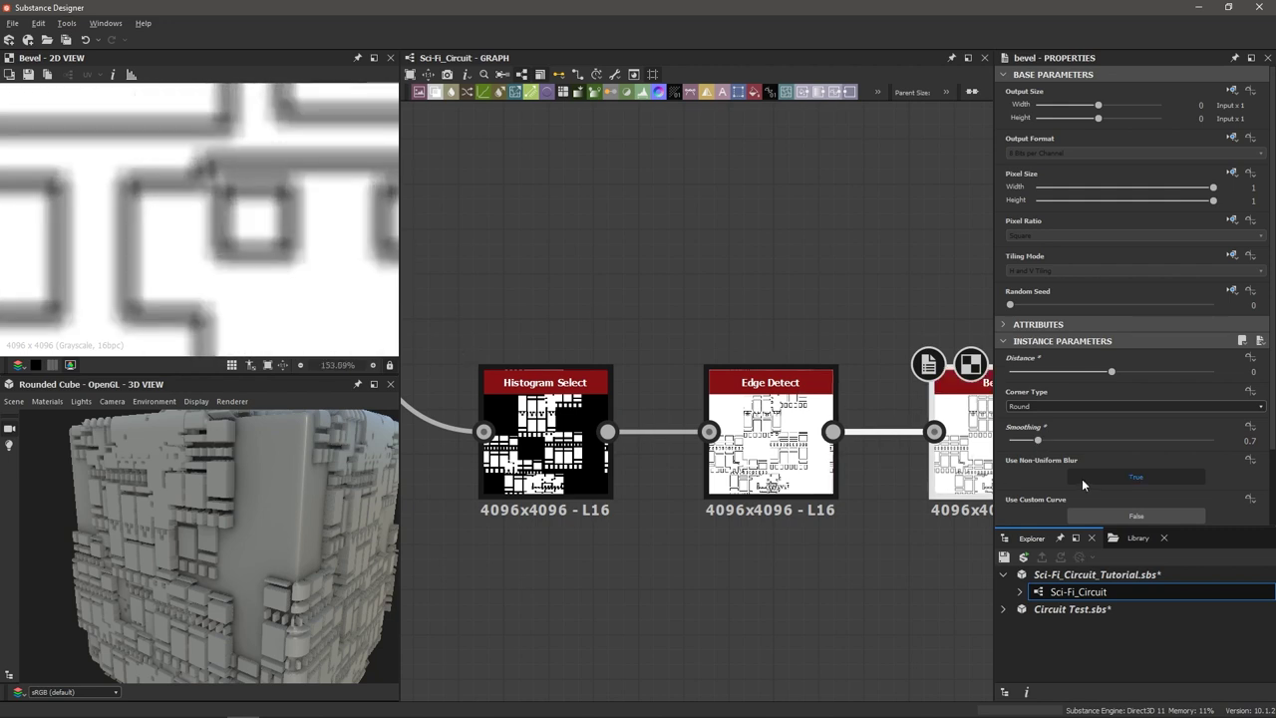
{"action": "left_click_drag", "start_coordinate": [1038, 443], "coordinate": [1031, 443]}
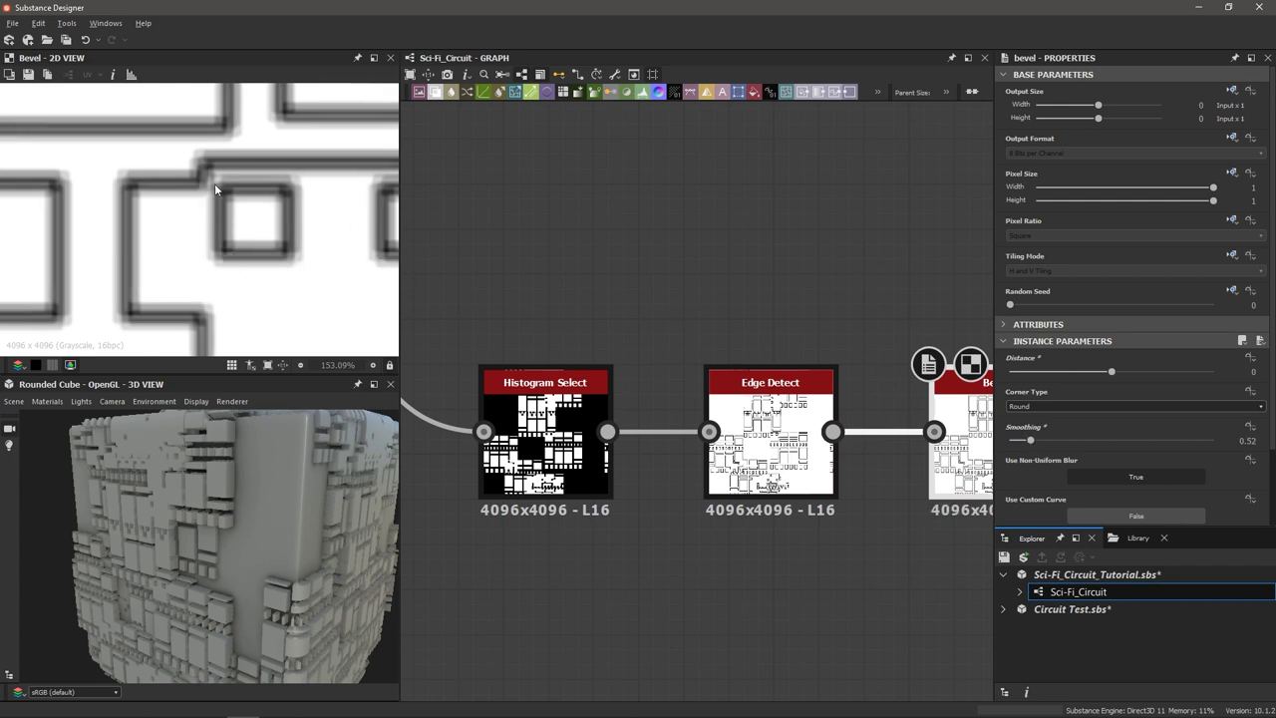
{"action": "scroll", "coordinate": [144, 184], "scroll_direction": "down", "scroll_amount": 2}
{"action": "scroll", "coordinate": [145, 184], "scroll_direction": "down", "scroll_amount": 1}
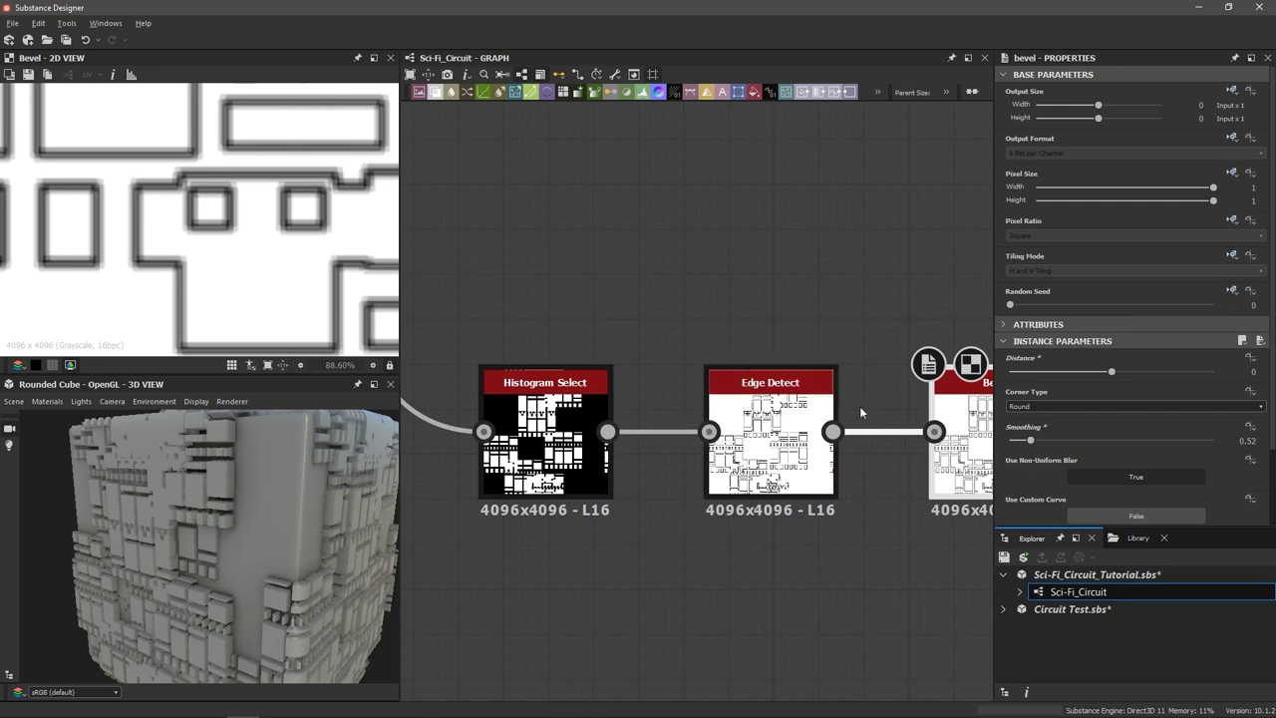
{"action": "left_click_drag", "start_coordinate": [1023, 445], "coordinate": [1033, 446]}
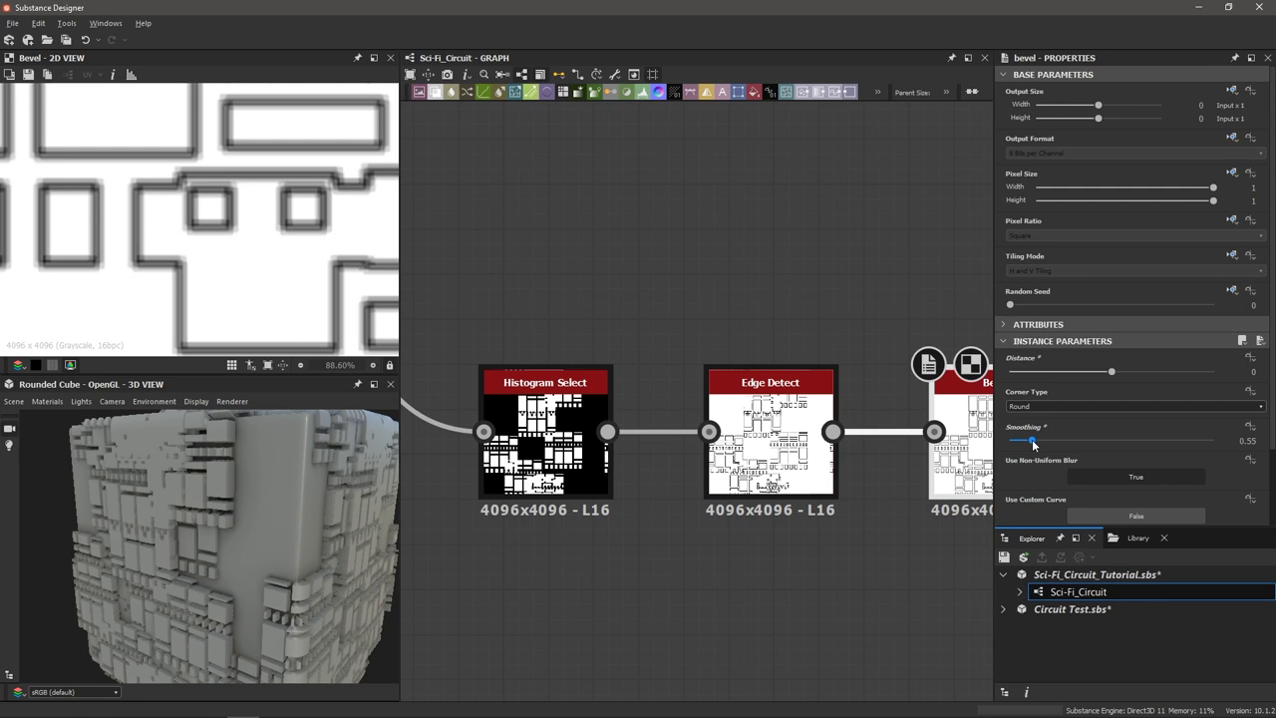
{"action": "scroll", "coordinate": [297, 233], "scroll_direction": "down", "scroll_amount": 2}
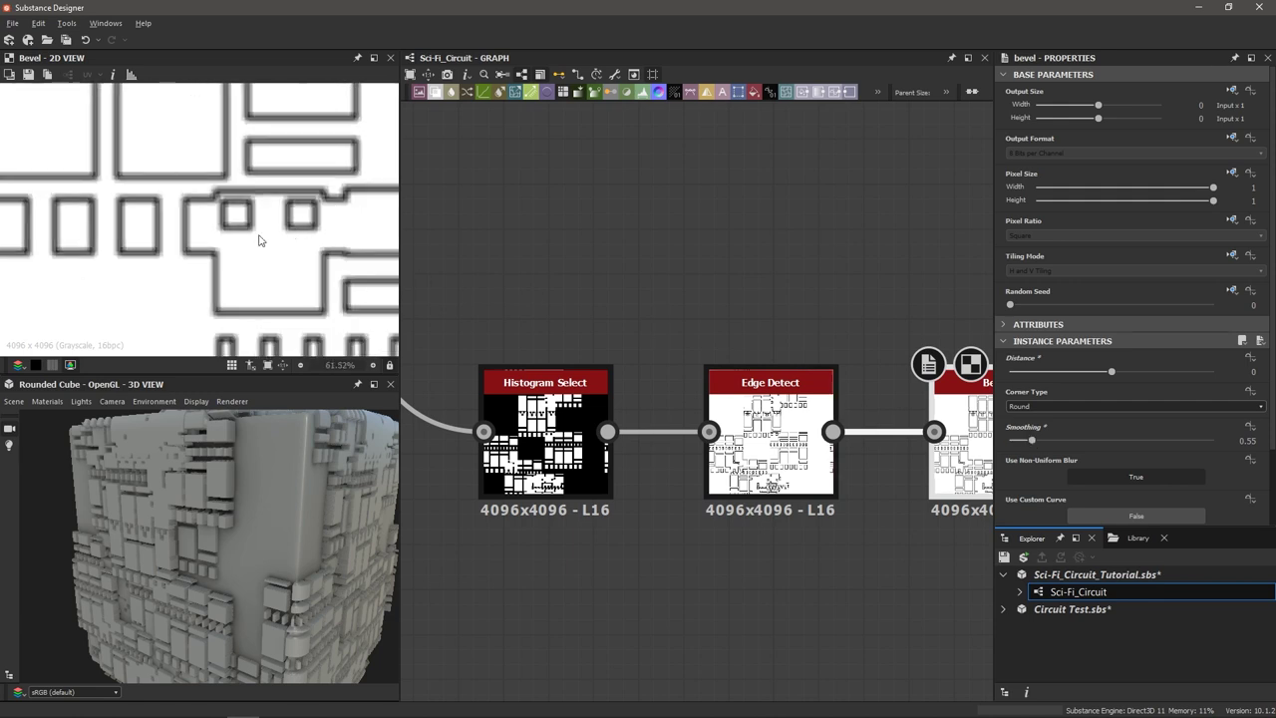
Insert a Blend node on the link between the base shapes' Levels output and the Final Blend.
{"action": "scroll", "coordinate": [738, 369], "scroll_direction": "down", "scroll_amount": 4}
{"action": "middle_click_drag", "start_coordinate": [805, 333], "coordinate": [616, 364]}
{"action": "scroll", "coordinate": [666, 412], "scroll_direction": "up", "scroll_amount": 2}
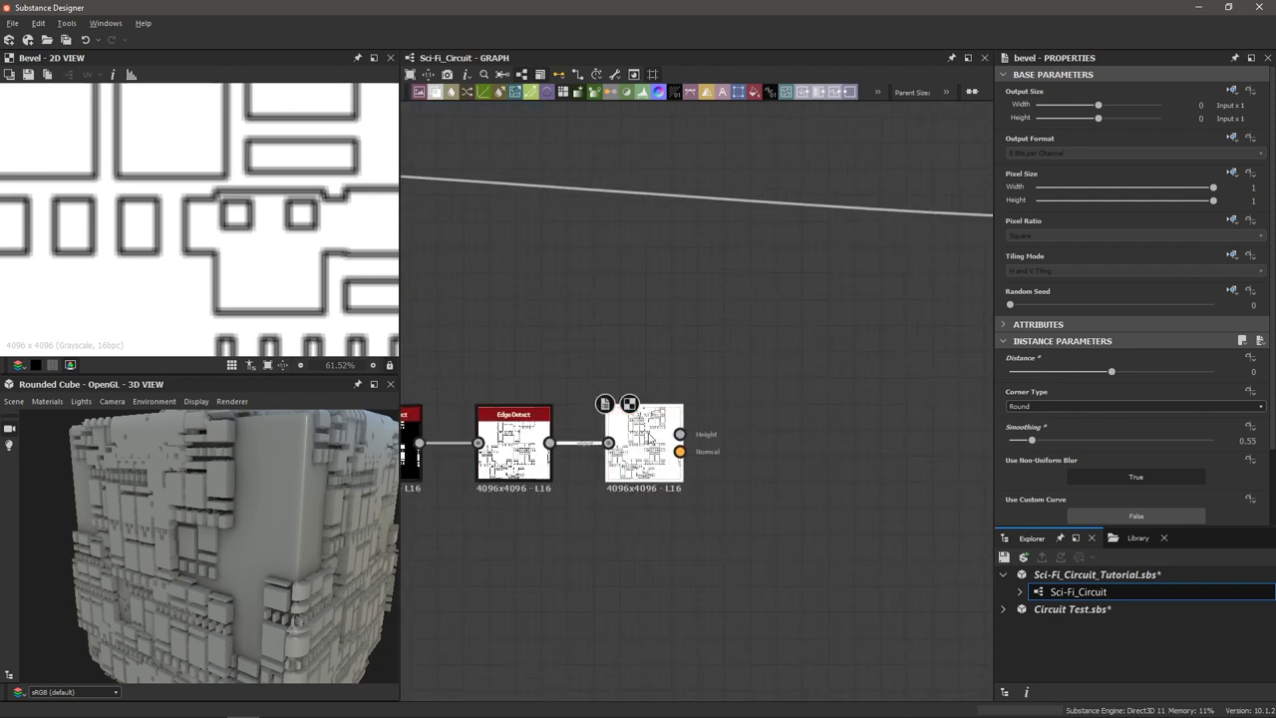
{"action": "scroll", "coordinate": [636, 454], "scroll_direction": "down", "scroll_amount": 5}
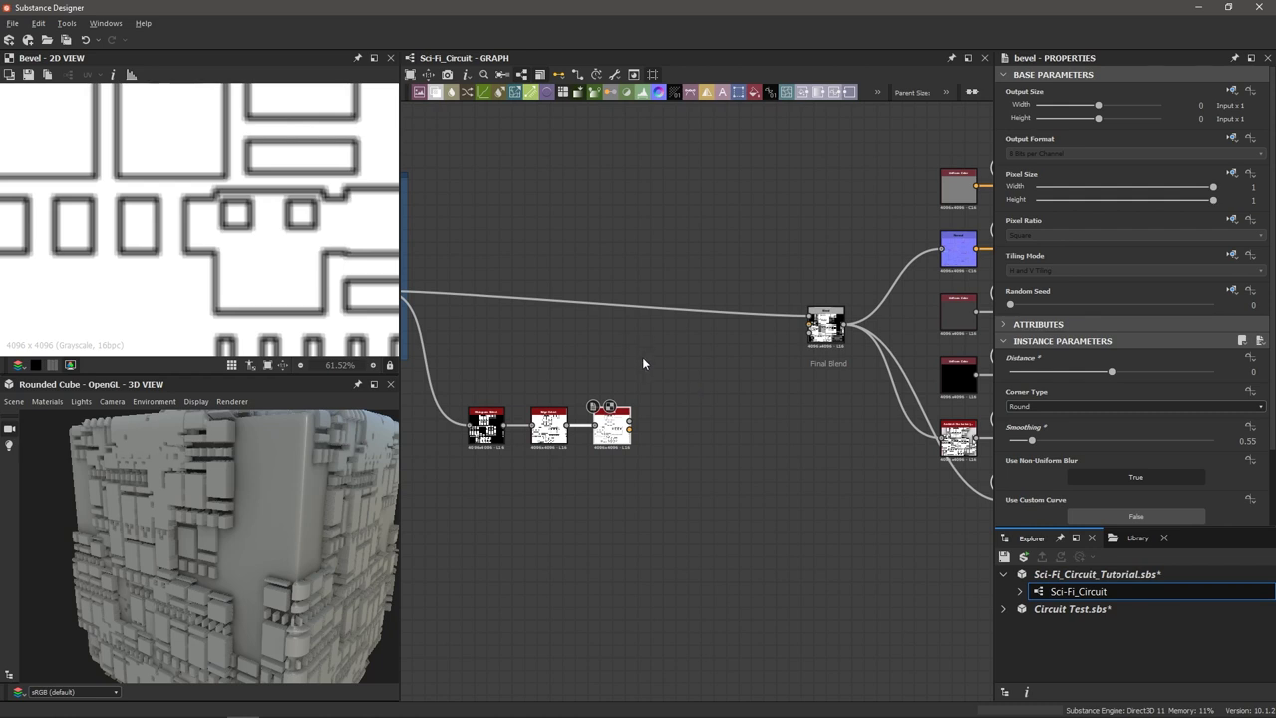
{"action": "middle_click_drag", "start_coordinate": [643, 362], "coordinate": [735, 366]}
{"action": "scroll", "coordinate": [481, 296], "scroll_direction": "up", "scroll_amount": 1}
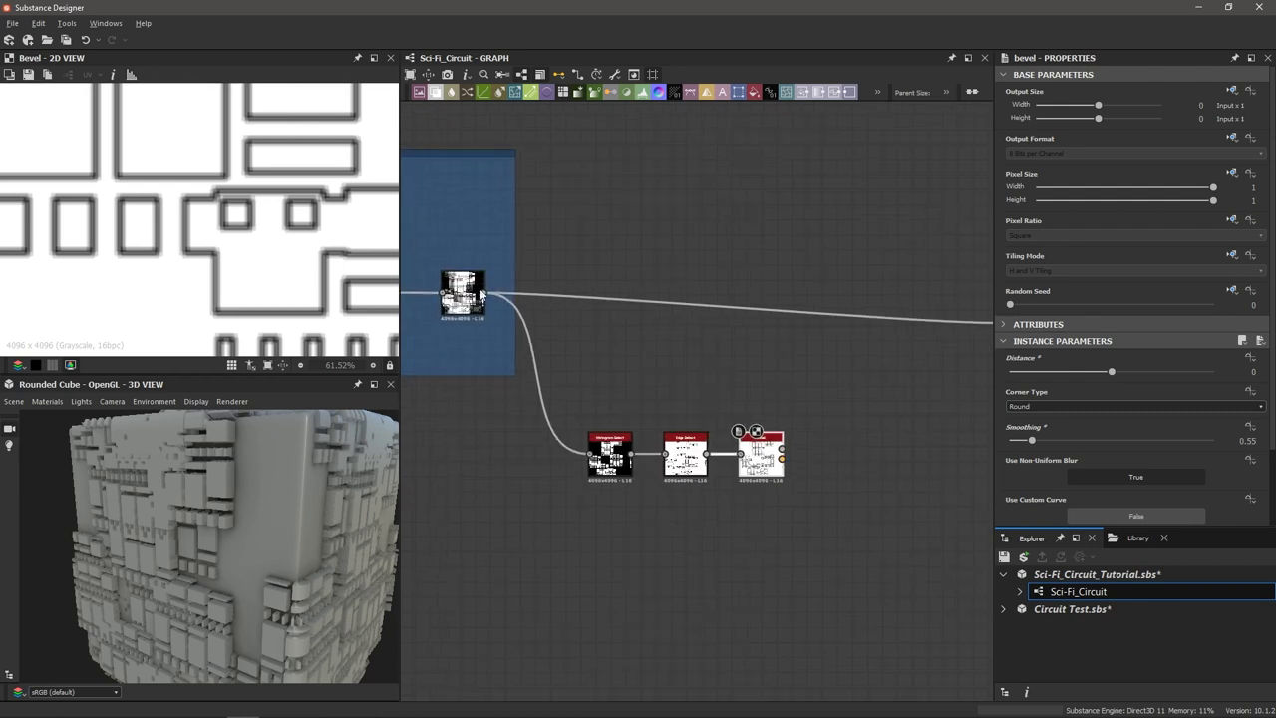
{"action": "middle_click_drag", "start_coordinate": [668, 292], "coordinate": [538, 302]}
{"action": "scroll", "coordinate": [890, 337], "scroll_direction": "up", "scroll_amount": 2}
{"action": "scroll", "coordinate": [890, 355], "scroll_direction": "down", "scroll_amount": 1}
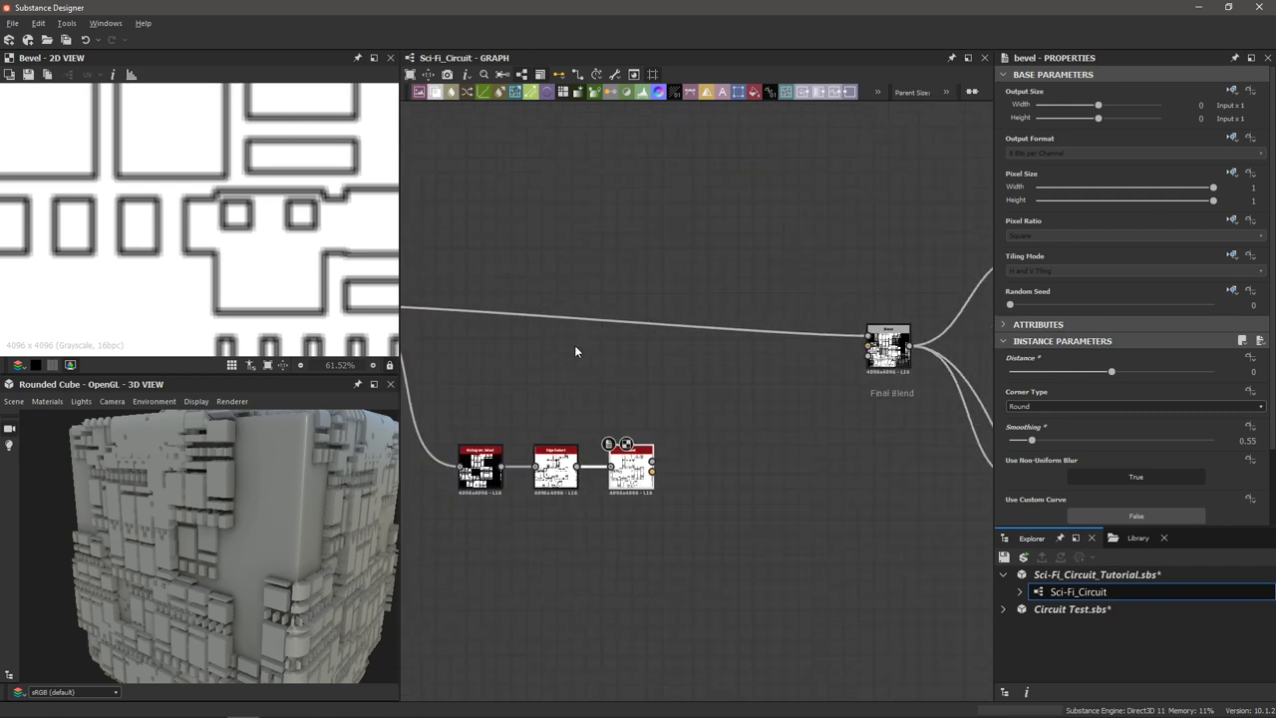
{"action": "left_click_drag", "start_coordinate": [578, 259], "coordinate": [594, 367]}
{"action": "key", "text": "space"}
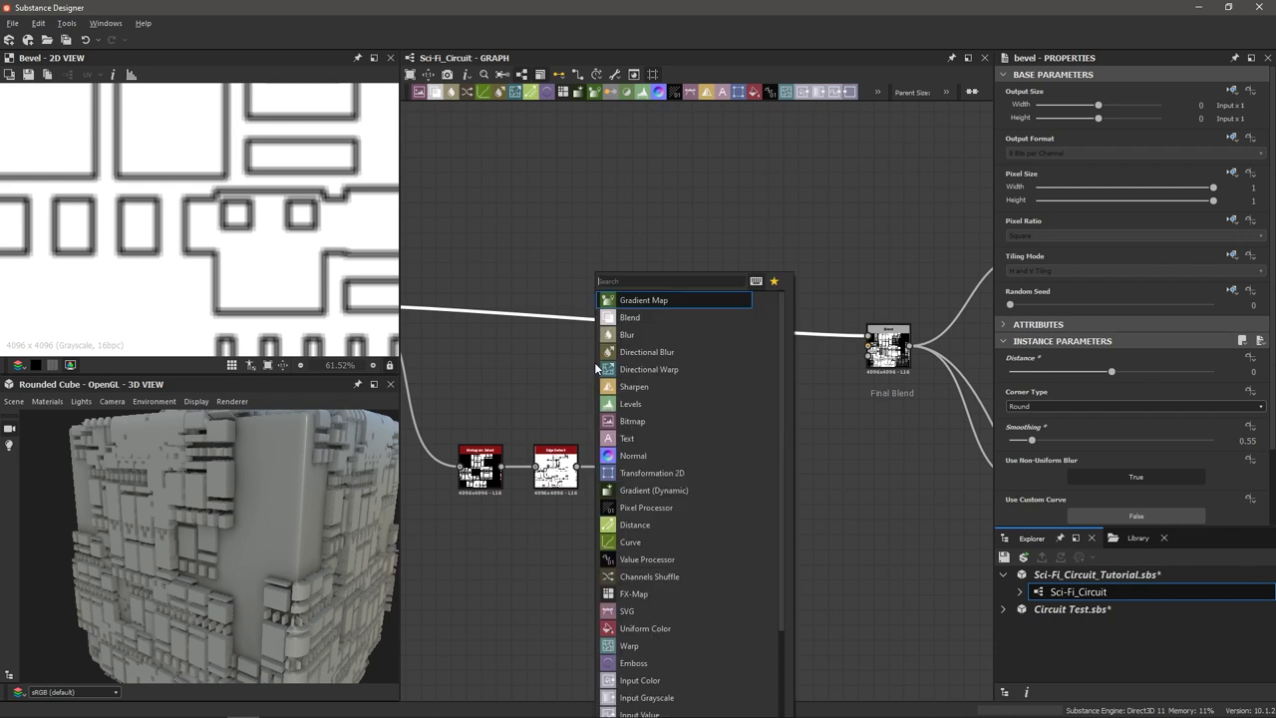
{"action": "type", "text": "be"}
{"action": "key", "text": "BackSpace"}
{"action": "type", "text": "l"}
{"action": "key", "text": "Return"}
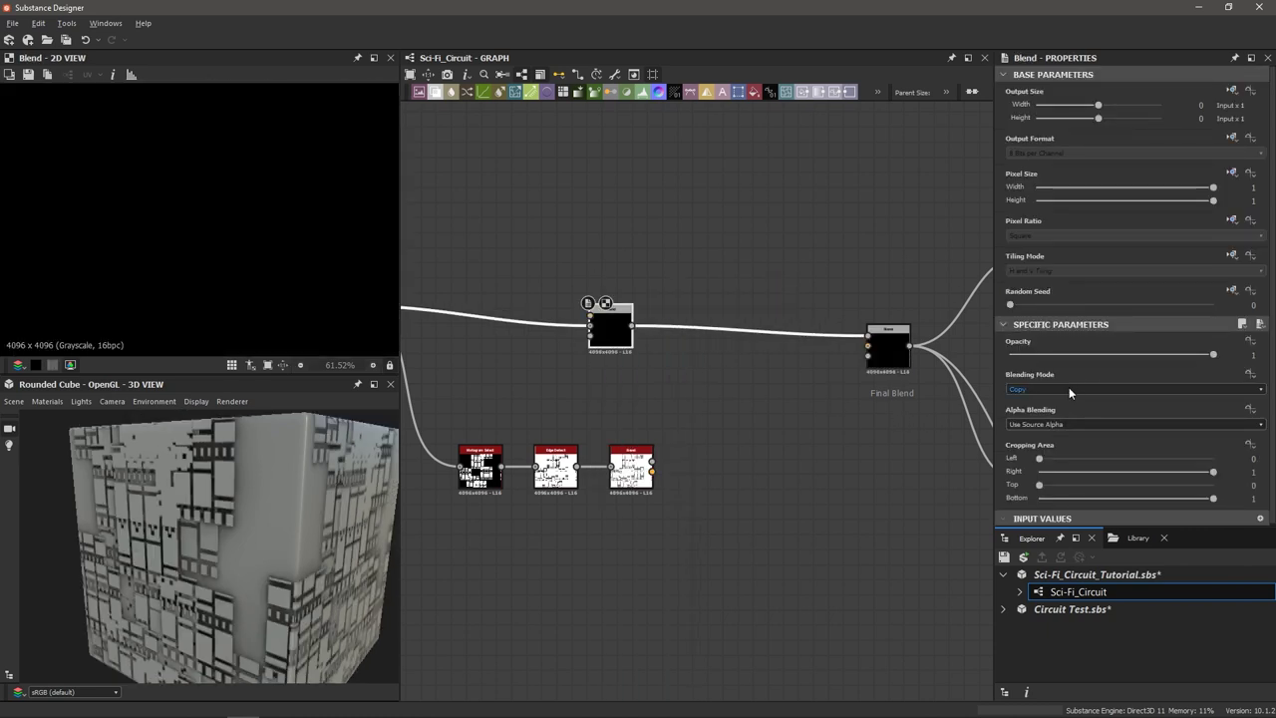
Set the new Blend's mode to Min (Darken) and connect the Bevel's Height output to its Foreground input.
{"action": "left_click", "coordinate": [1068, 388]}
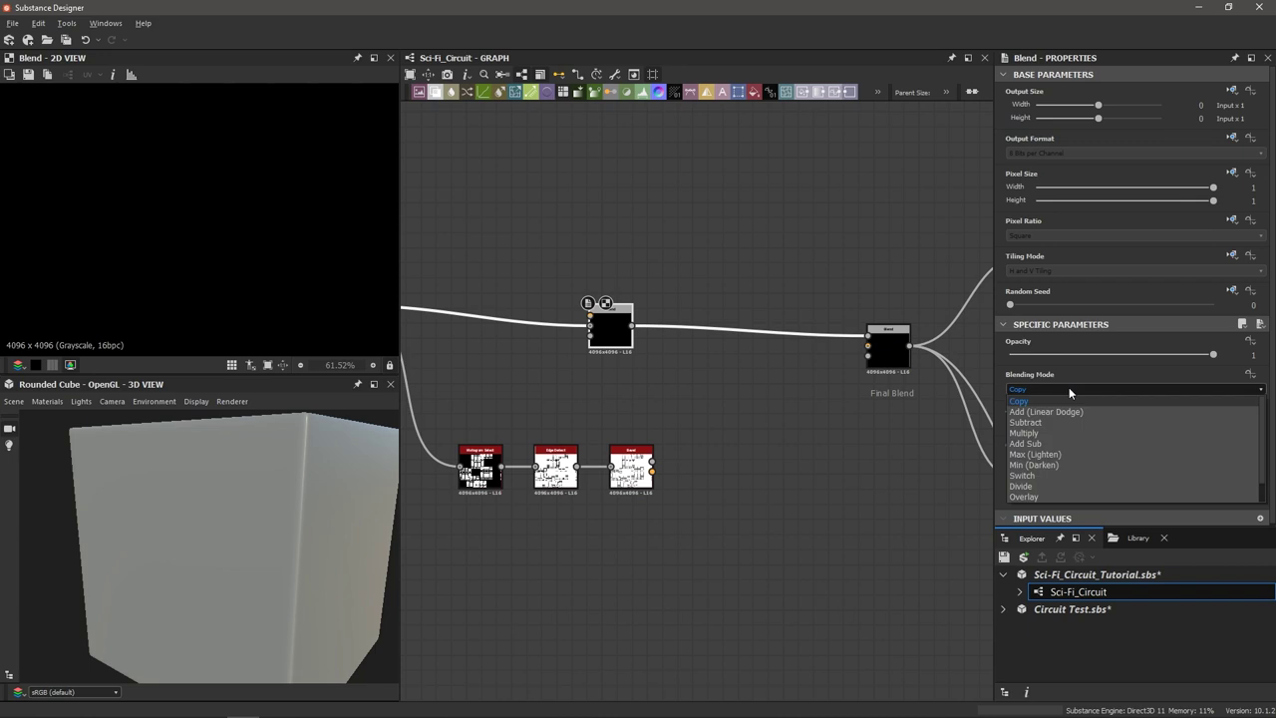
{"action": "left_click", "coordinate": [1066, 462]}
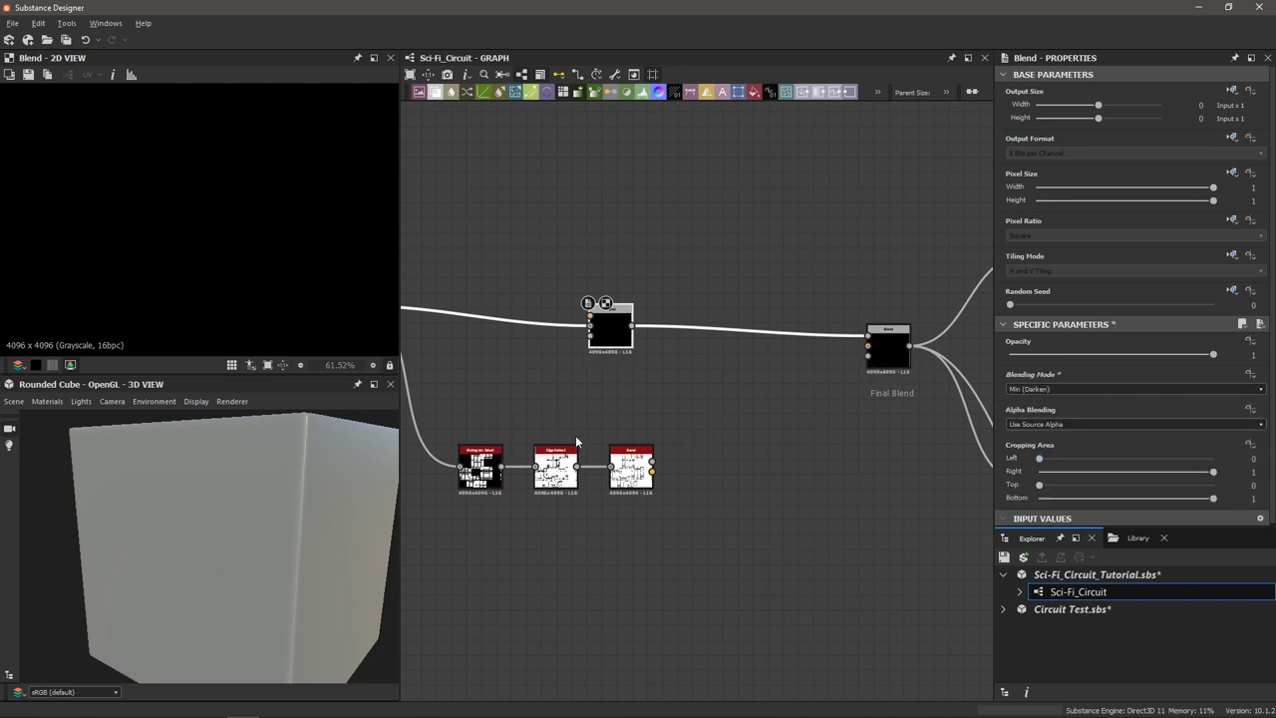
{"action": "scroll", "coordinate": [643, 472], "scroll_direction": "up", "scroll_amount": 4}
{"action": "double_click", "coordinate": [628, 439]}
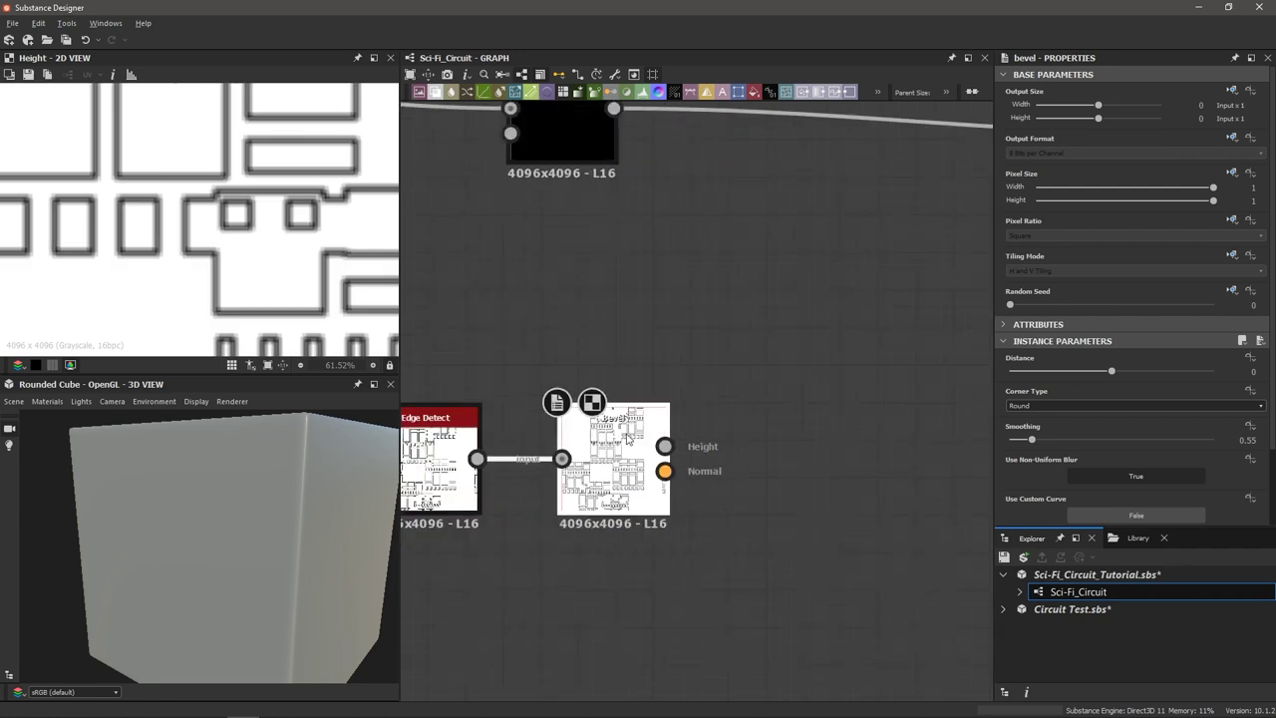
{"action": "scroll", "coordinate": [683, 448], "scroll_direction": "down", "scroll_amount": 2}
{"action": "left_click_drag", "start_coordinate": [672, 443], "coordinate": [563, 211]}
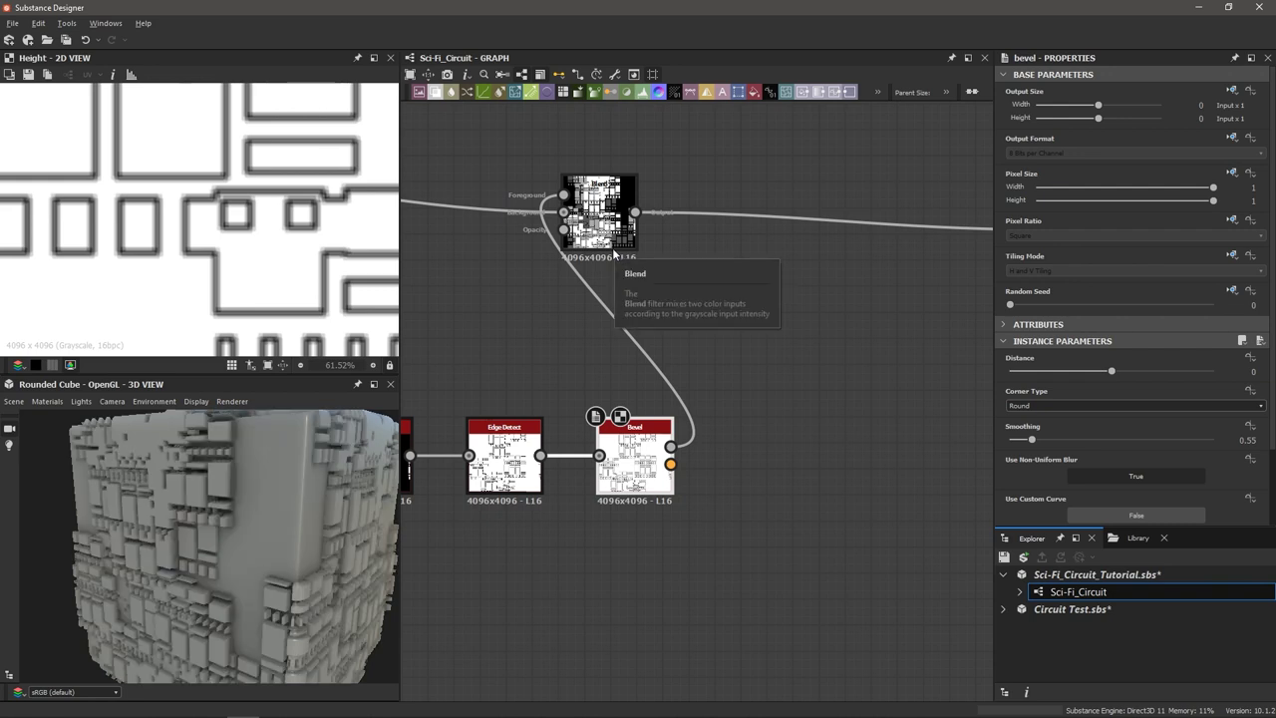
Preview the Blend in the 2D view and examine the outlined panel edges up close on the 3D cube.
{"action": "double_click", "coordinate": [610, 240]}
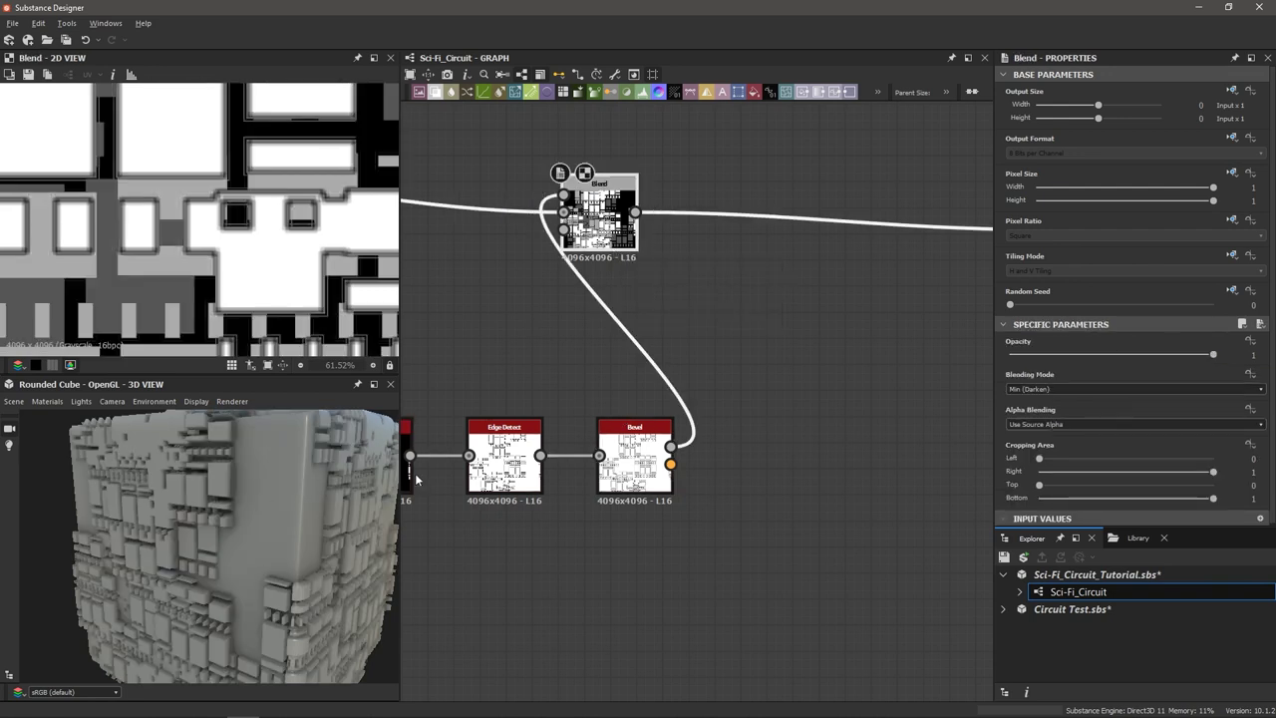
{"action": "left_click_drag", "start_coordinate": [257, 482], "coordinate": [233, 495]}
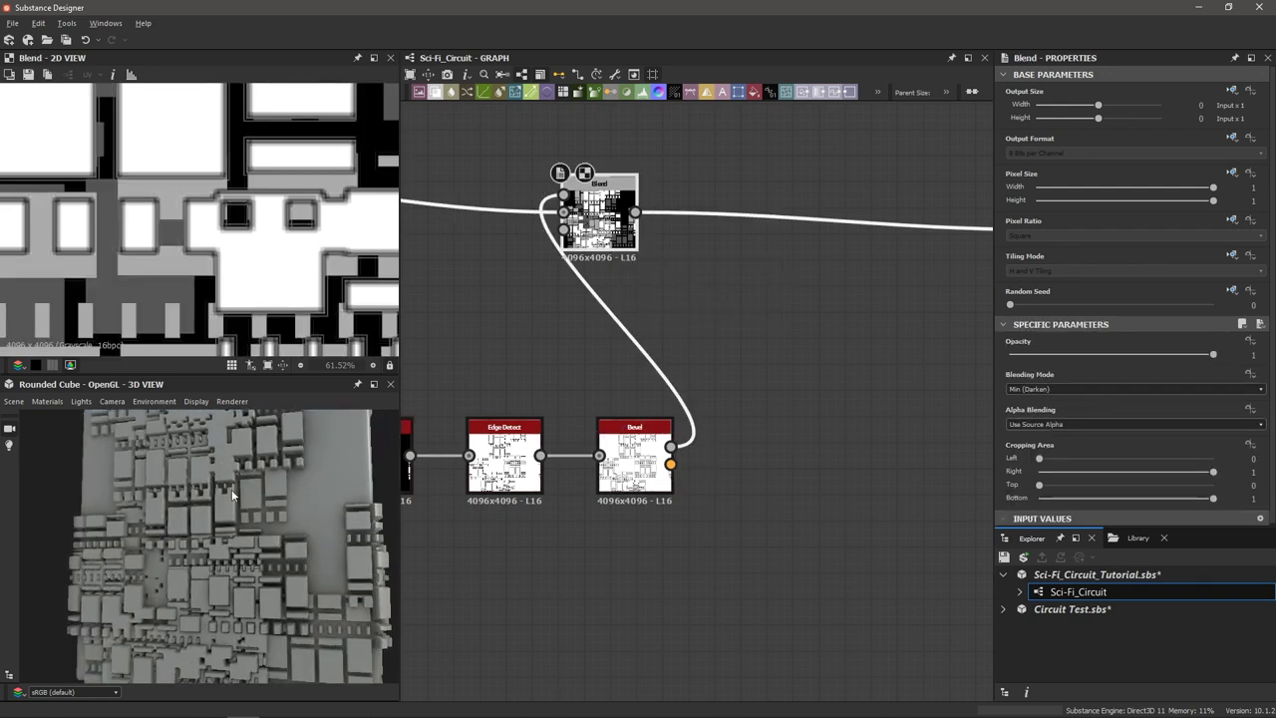
{"action": "right_click_drag", "start_coordinate": [233, 494], "coordinate": [265, 535]}
{"action": "left_click_drag", "start_coordinate": [308, 535], "coordinate": [275, 507]}
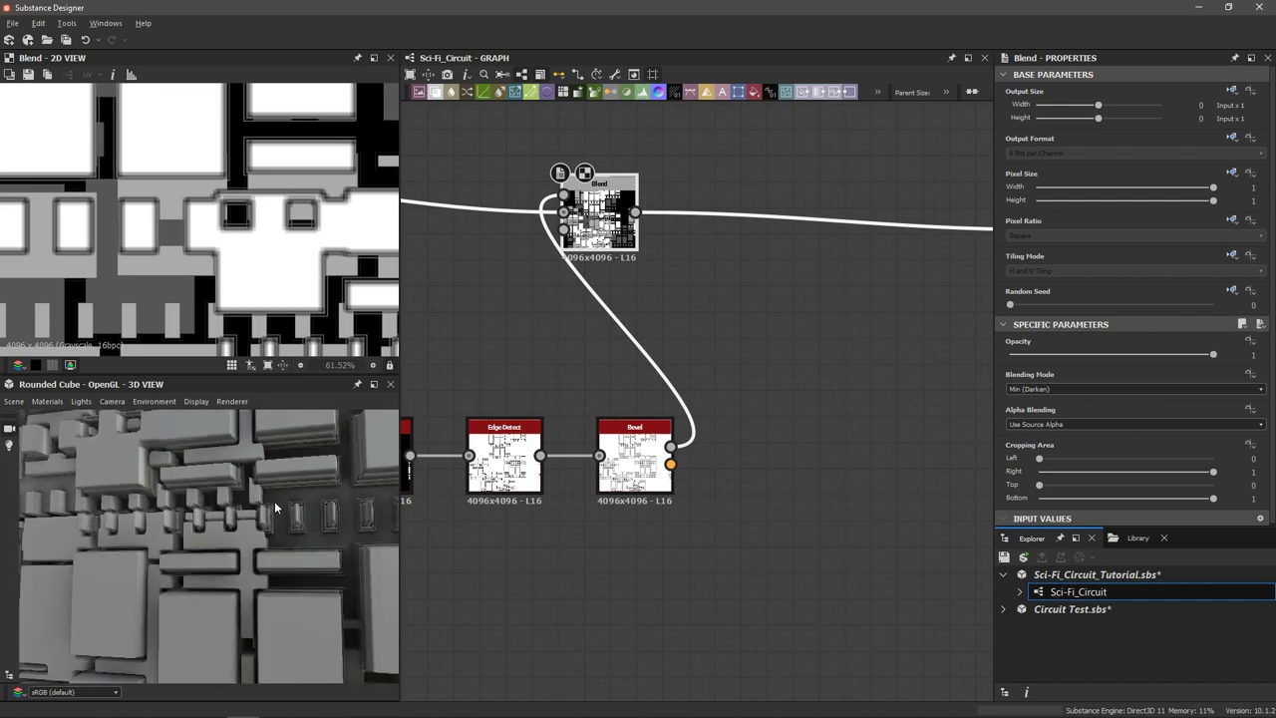
{"action": "scroll", "coordinate": [275, 506], "scroll_direction": "up", "scroll_amount": 5}
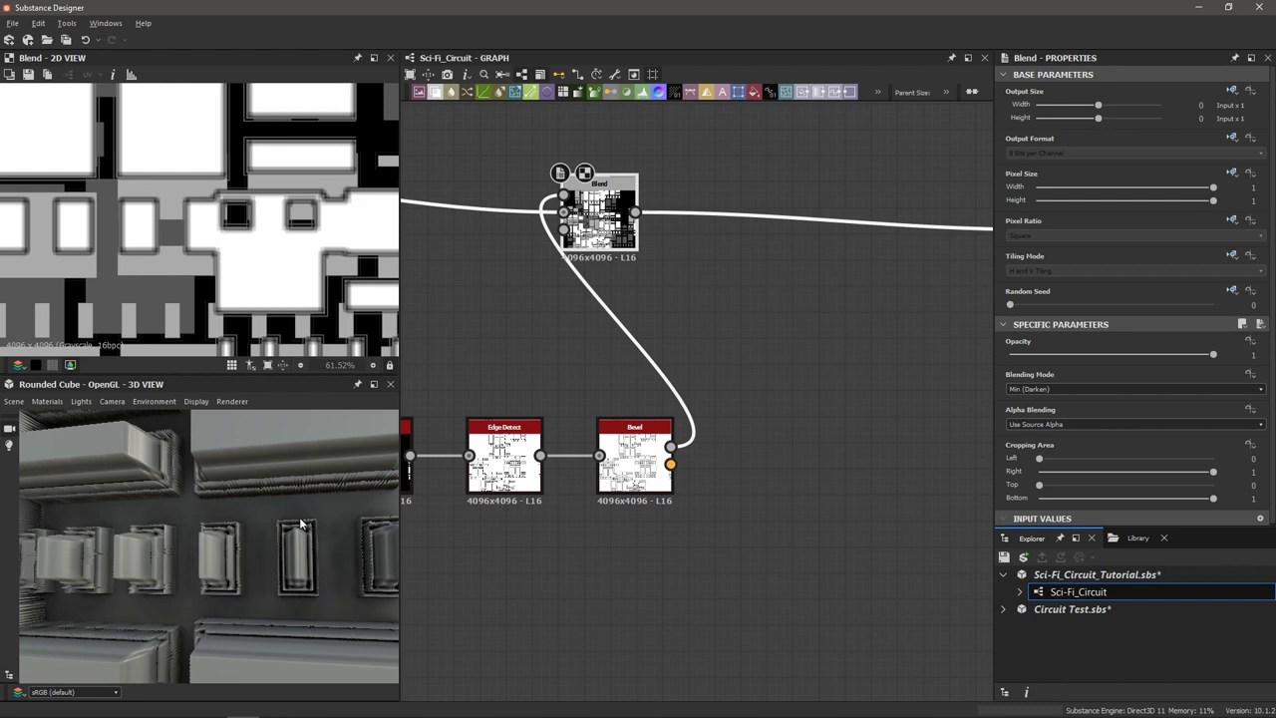
{"action": "scroll", "coordinate": [297, 517], "scroll_direction": "down", "scroll_amount": 5}
{"action": "middle_click_drag", "start_coordinate": [268, 524], "coordinate": [297, 546]}
{"action": "scroll", "coordinate": [295, 510], "scroll_direction": "up", "scroll_amount": 2}
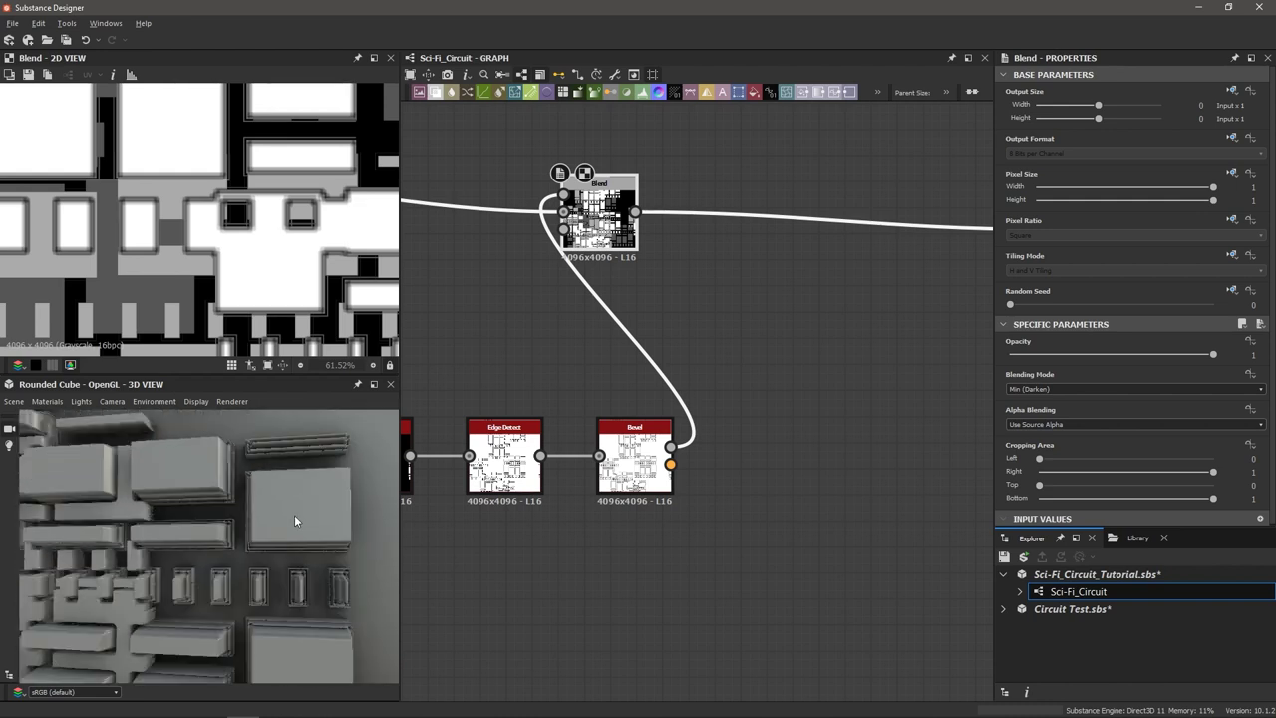
{"action": "left_click_drag", "start_coordinate": [294, 514], "coordinate": [334, 519]}
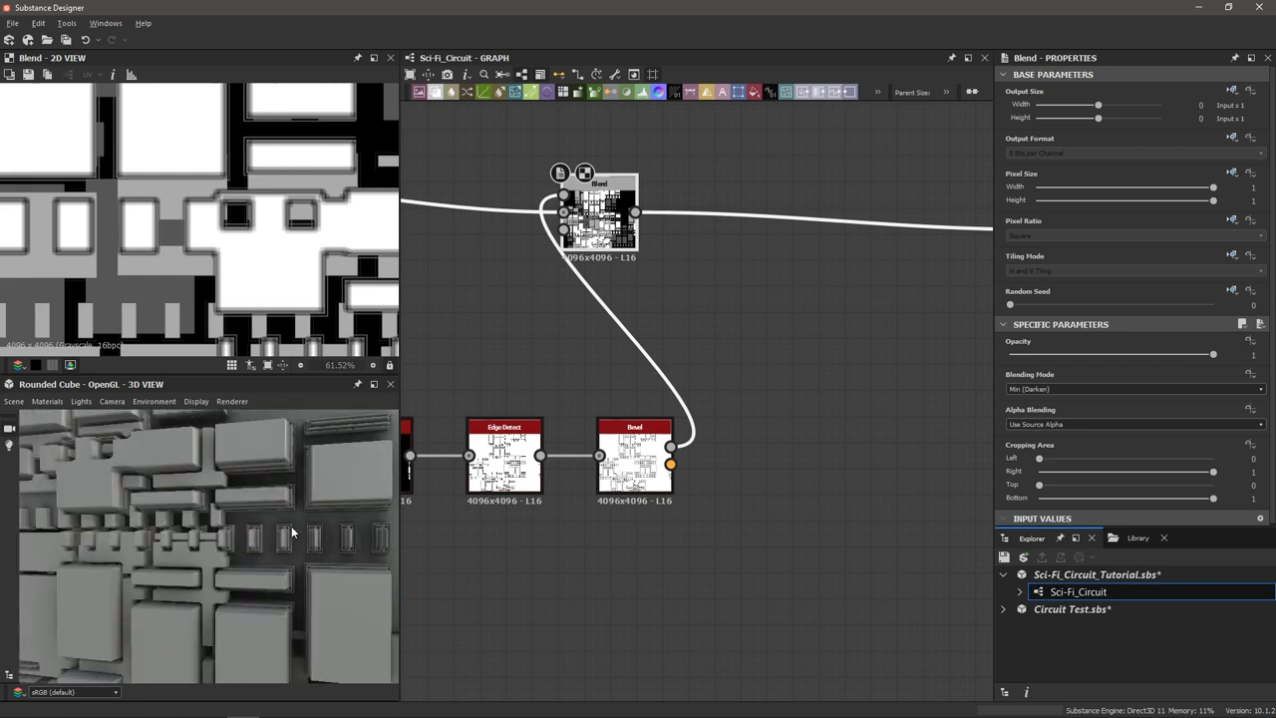
Space out the graph by moving the Final Blend with the outputs, and the outline branch with its Blend, farther from the base shapes frame.
{"action": "scroll", "coordinate": [667, 442], "scroll_direction": "down", "scroll_amount": 5}
{"action": "left_click_drag", "start_coordinate": [646, 364], "coordinate": [698, 367]}
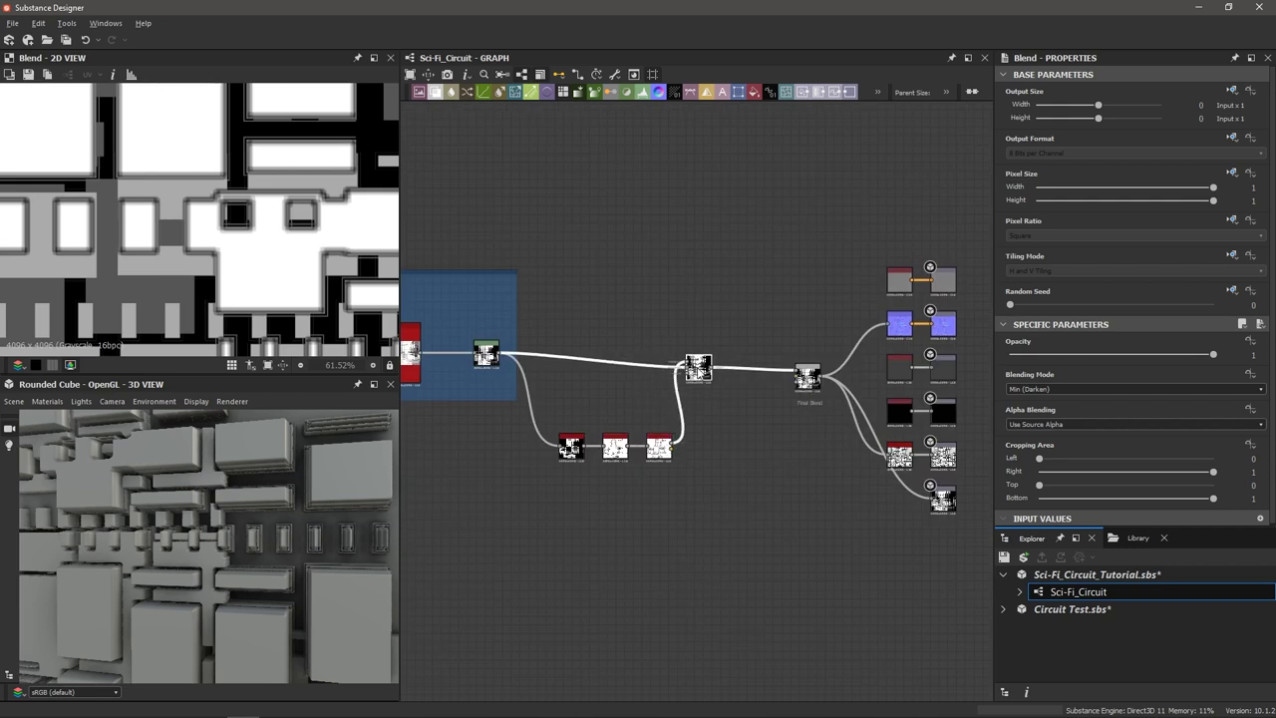
{"action": "scroll", "coordinate": [762, 312], "scroll_direction": "down", "scroll_amount": 3}
{"action": "left_click_drag", "start_coordinate": [765, 251], "coordinate": [987, 422]}
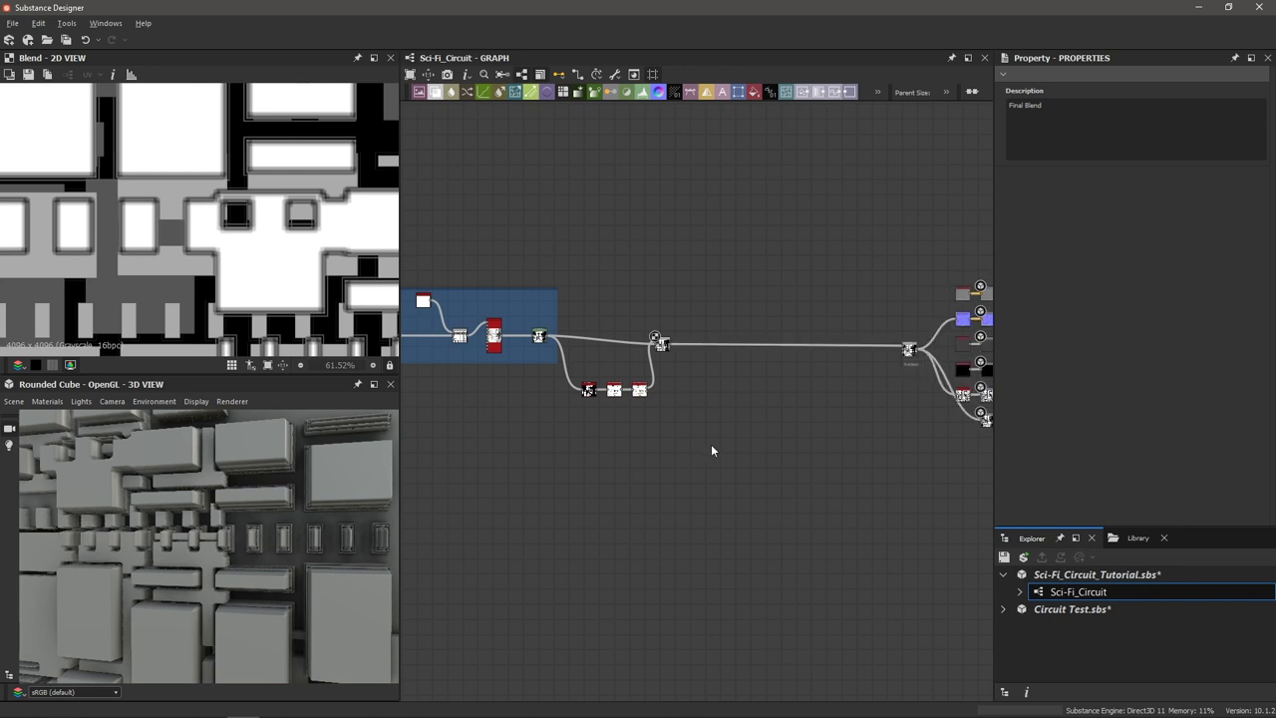
{"action": "left_click_drag", "start_coordinate": [568, 305], "coordinate": [680, 419]}
{"action": "left_click_drag", "start_coordinate": [664, 343], "coordinate": [698, 338]}
{"action": "left_click", "coordinate": [699, 411]}
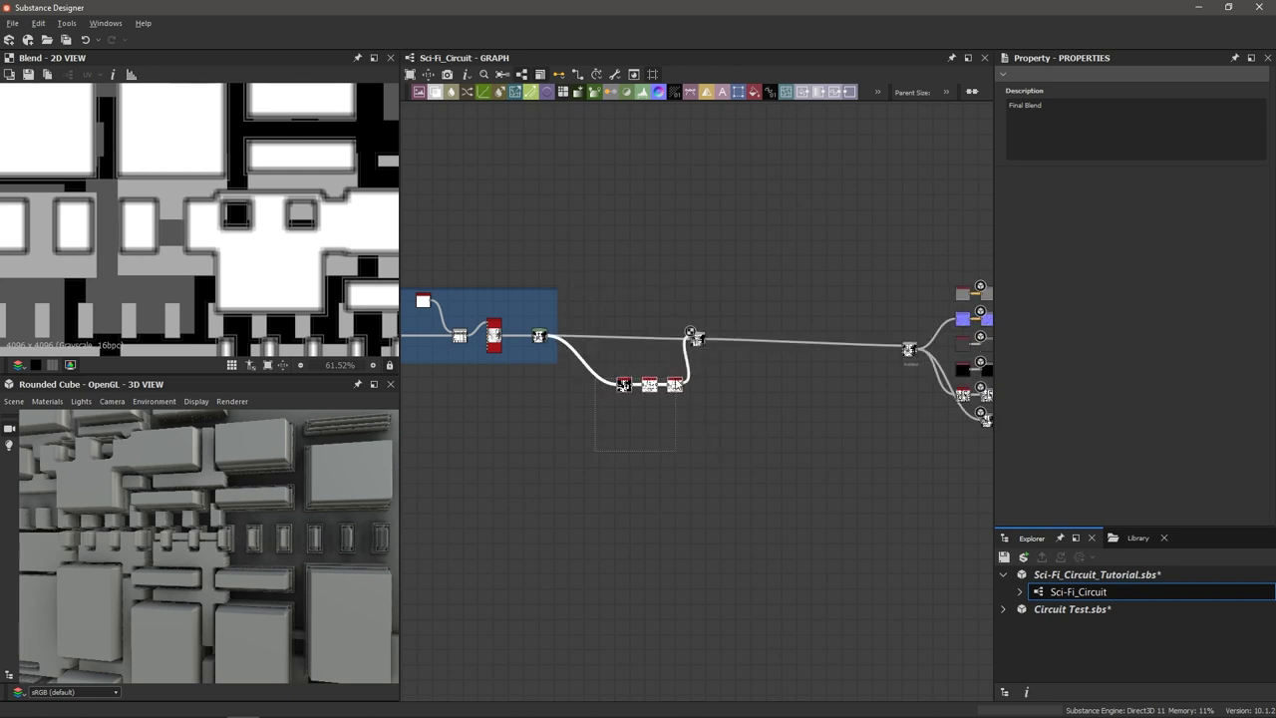
Move the Histogram Select, Edge Detect and Bevel nodes lower beneath the main link.
{"action": "mouse_move", "coordinate": [726, 417]}
{"action": "middle_mouse_down"}
{"action": "mouse_move", "coordinate": [697, 430]}
{"action": "mouse_move", "coordinate": [745, 423]}
{"action": "middle_mouse_up"}
{"action": "scroll", "coordinate": [707, 415], "scroll_direction": "up", "scroll_amount": 2}
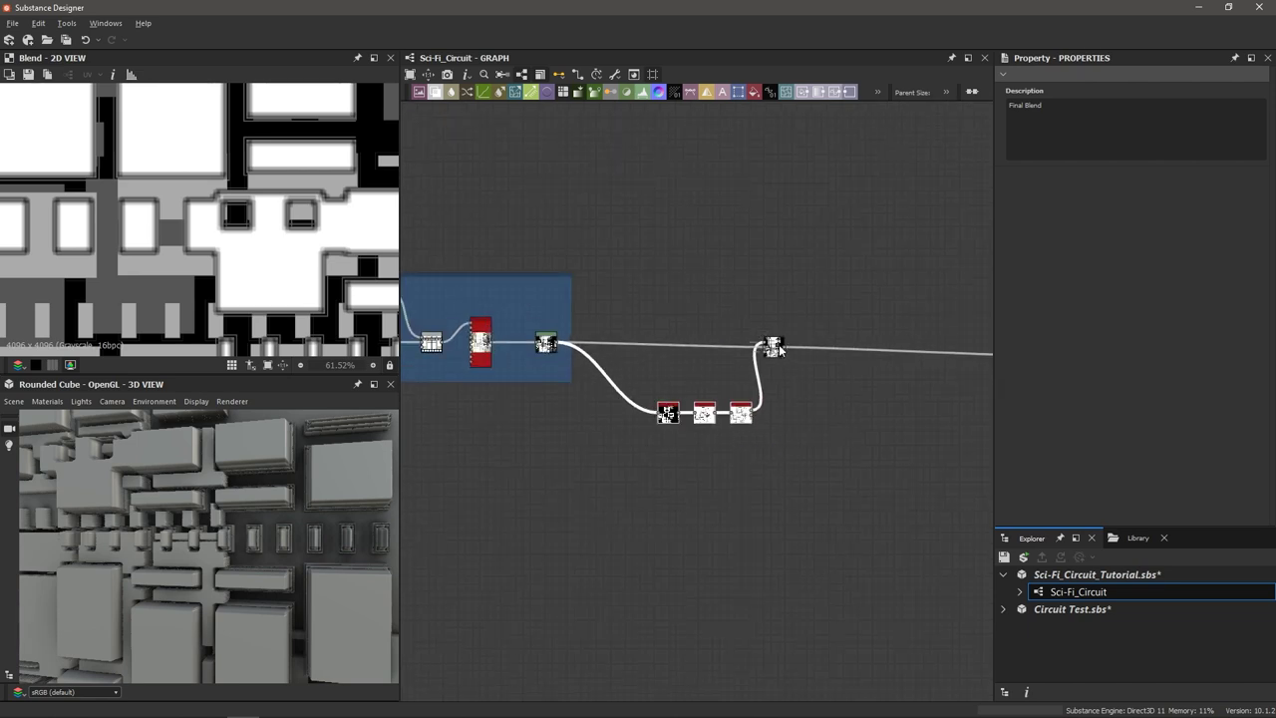
{"action": "middle_click_drag", "start_coordinate": [826, 374], "coordinate": [733, 372]}
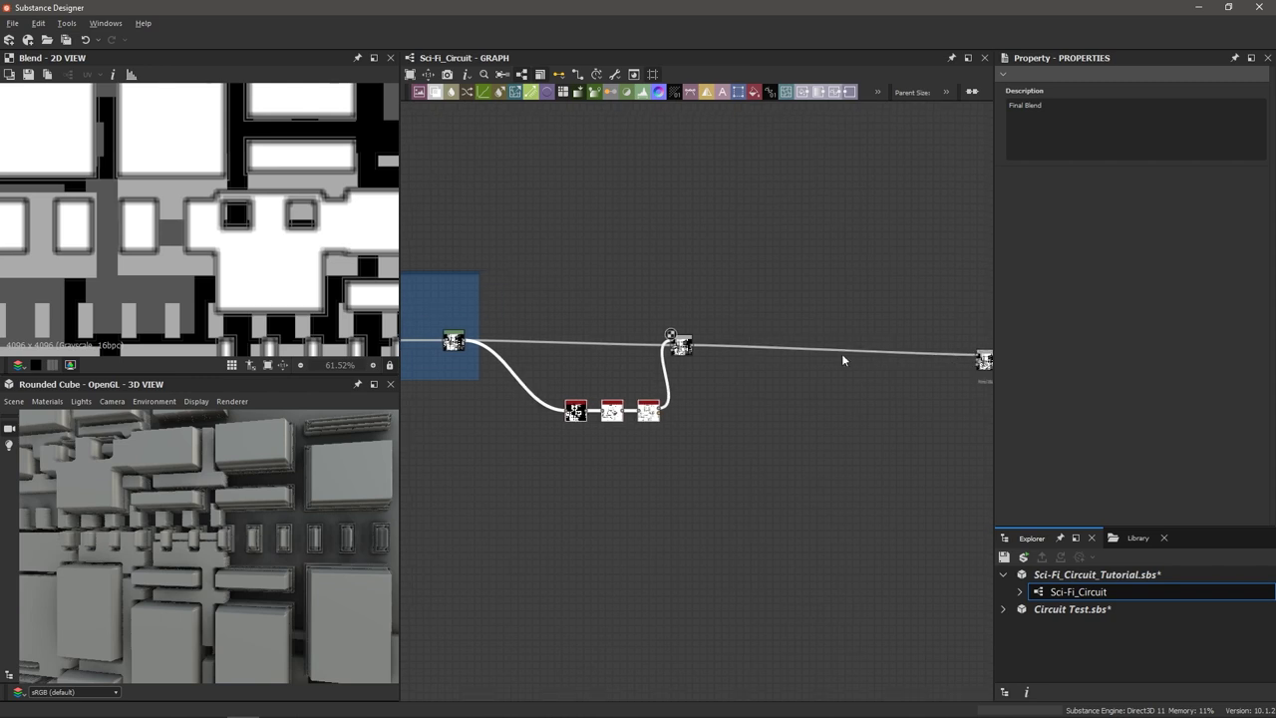
{"action": "scroll", "coordinate": [839, 361], "scroll_direction": "down", "scroll_amount": 2}
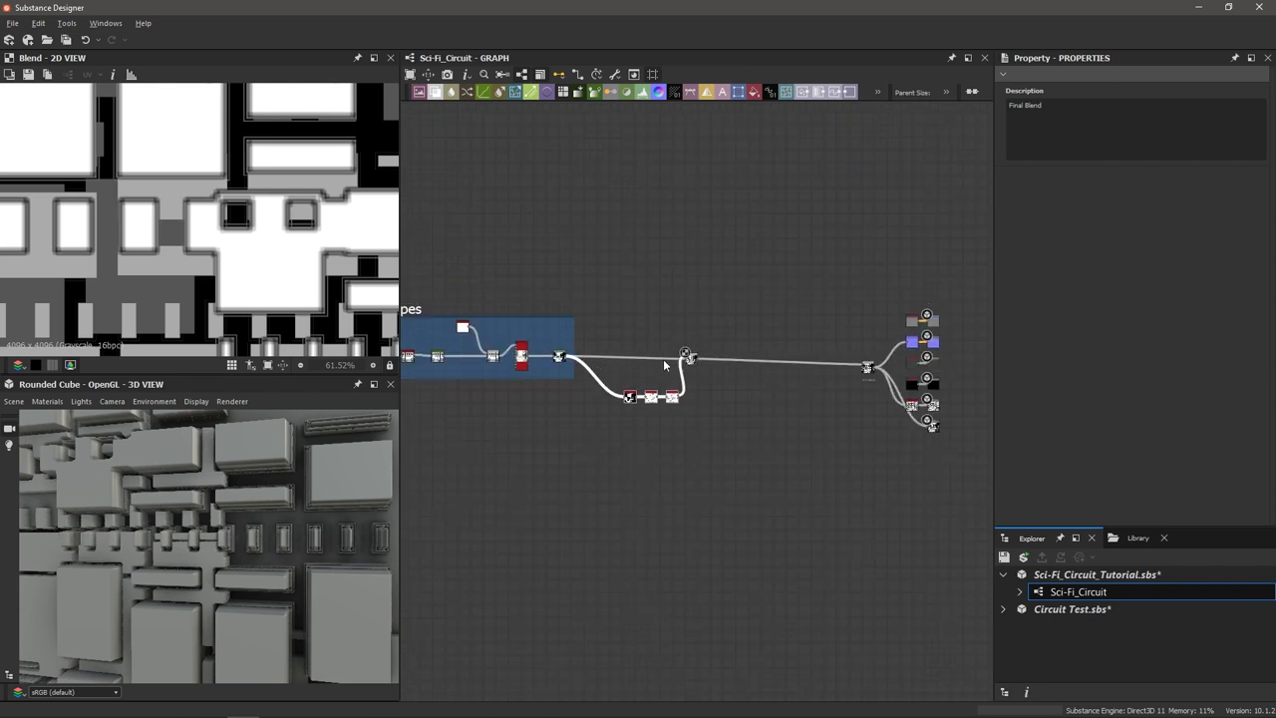
{"action": "scroll", "coordinate": [797, 426], "scroll_direction": "up", "scroll_amount": 2}
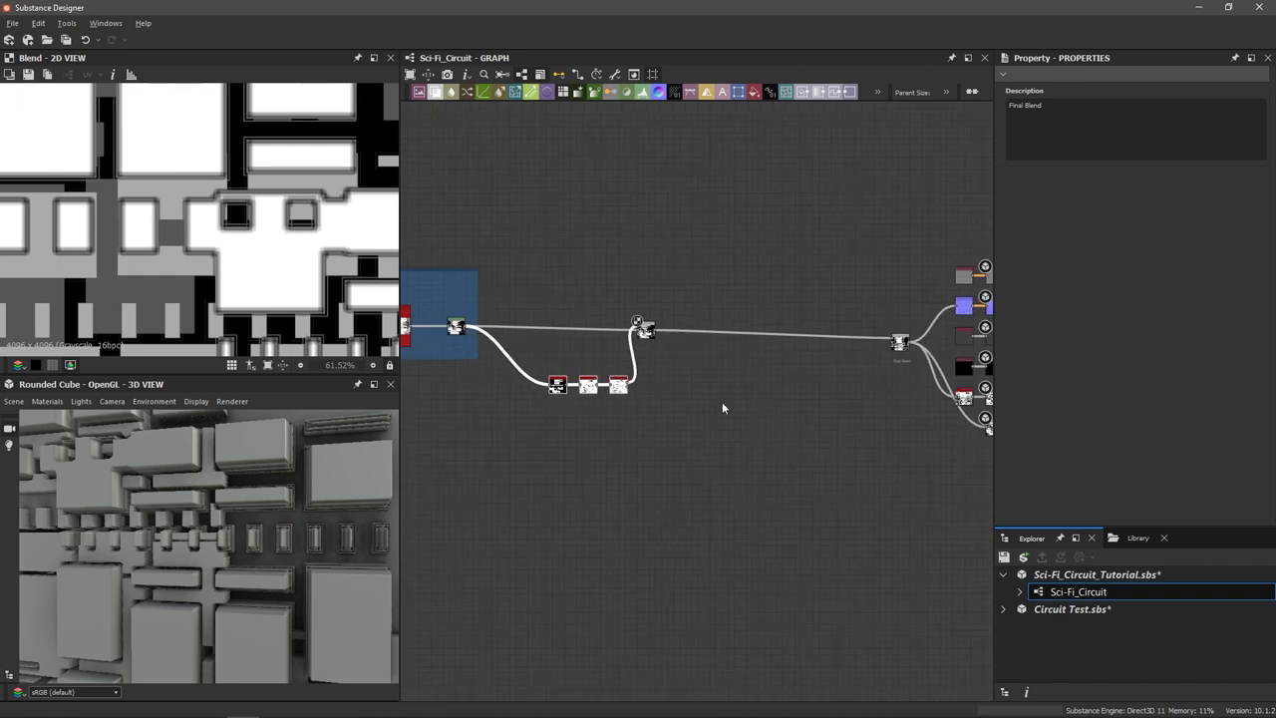
{"action": "scroll", "coordinate": [706, 394], "scroll_direction": "down", "scroll_amount": 1}
{"action": "scroll", "coordinate": [718, 411], "scroll_direction": "up", "scroll_amount": 2}
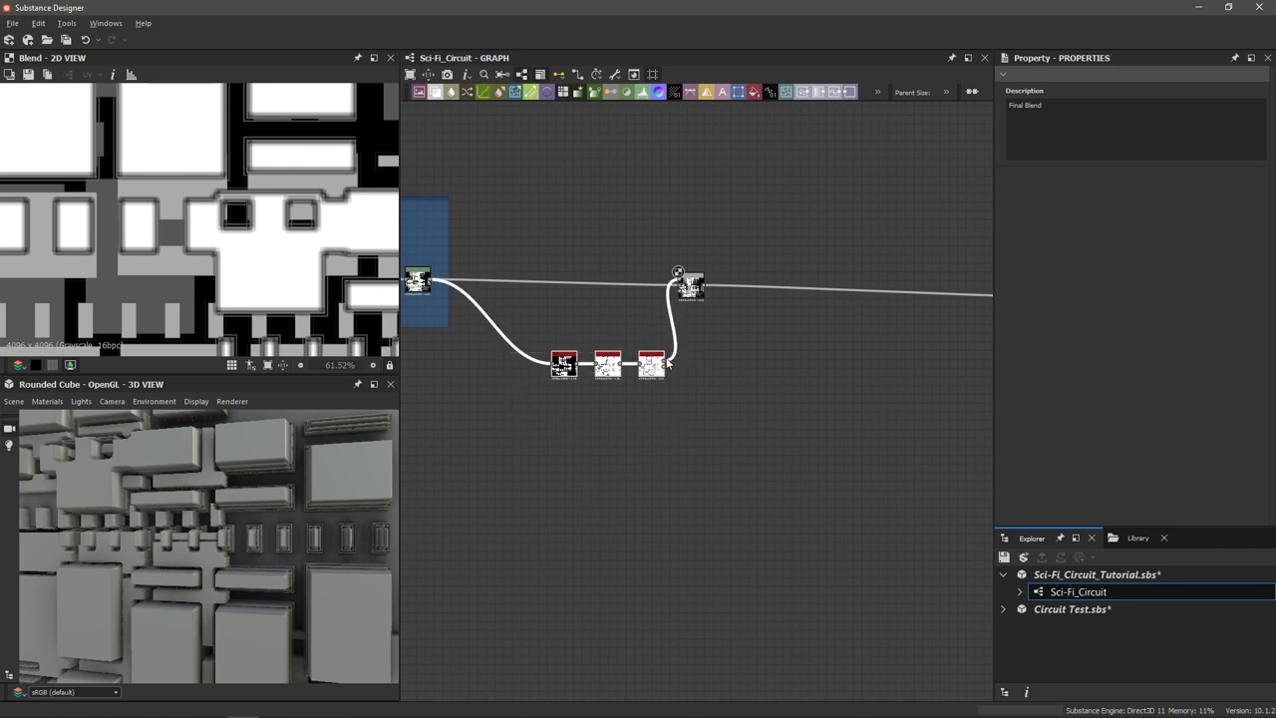
{"action": "left_click_drag", "start_coordinate": [650, 357], "coordinate": [638, 391]}
{"action": "left_click", "coordinate": [722, 426]}
{"action": "middle_click_drag", "start_coordinate": [811, 519], "coordinate": [750, 518]}
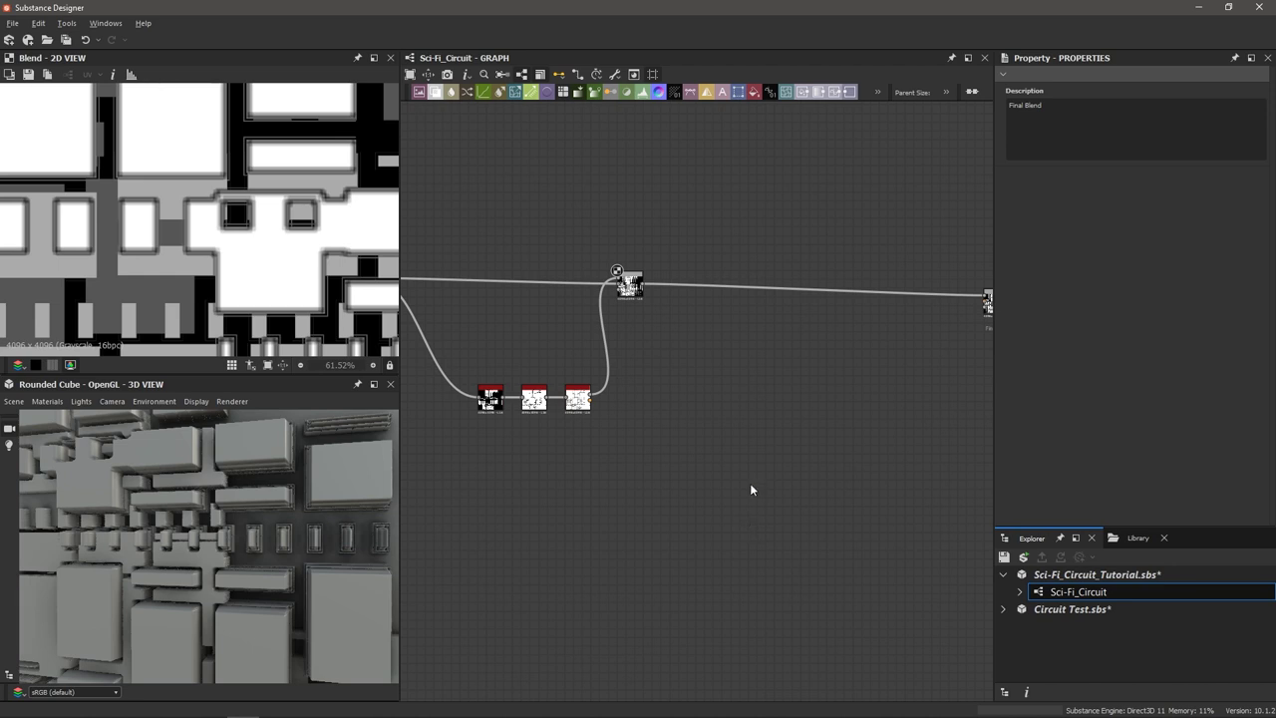
Preview the Histogram Select and add a Blur node fed by its output, below the outline branch.
{"action": "left_click_drag", "start_coordinate": [329, 511], "coordinate": [281, 504]}
{"action": "double_click", "coordinate": [643, 337]}
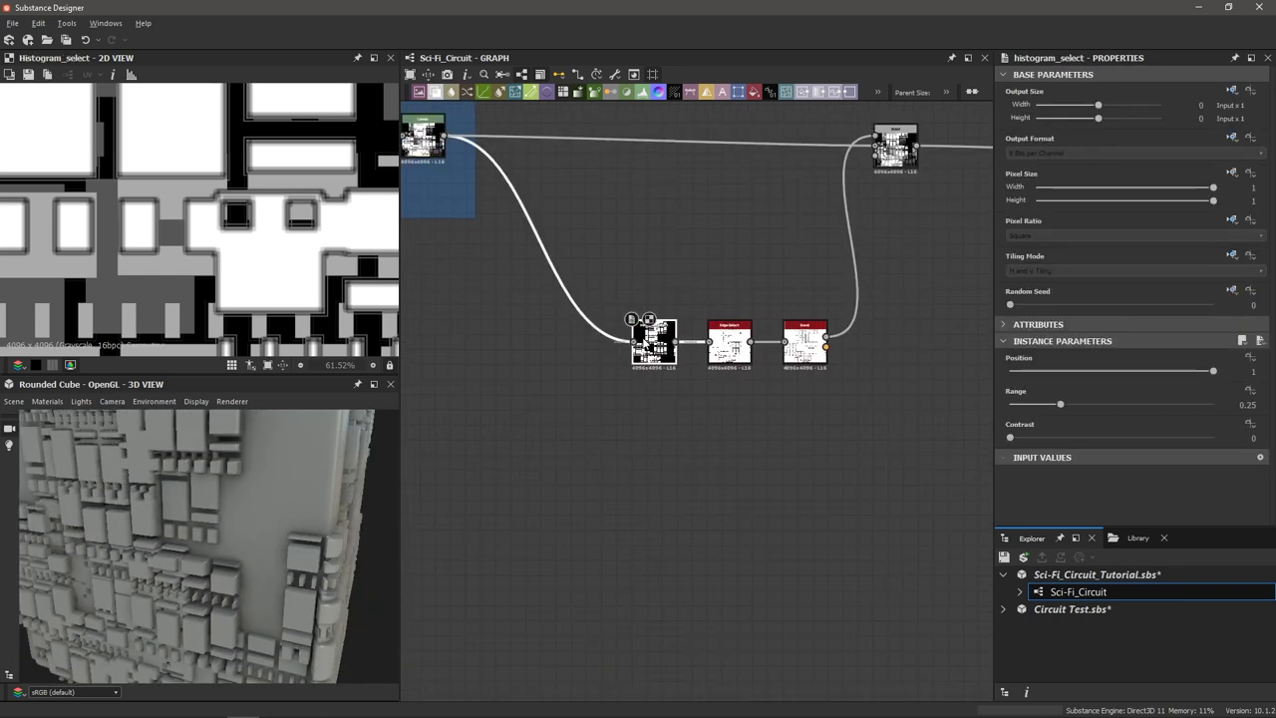
{"action": "scroll", "coordinate": [632, 332], "scroll_direction": "down", "scroll_amount": 2}
{"action": "scroll", "coordinate": [490, 197], "scroll_direction": "up", "scroll_amount": 3}
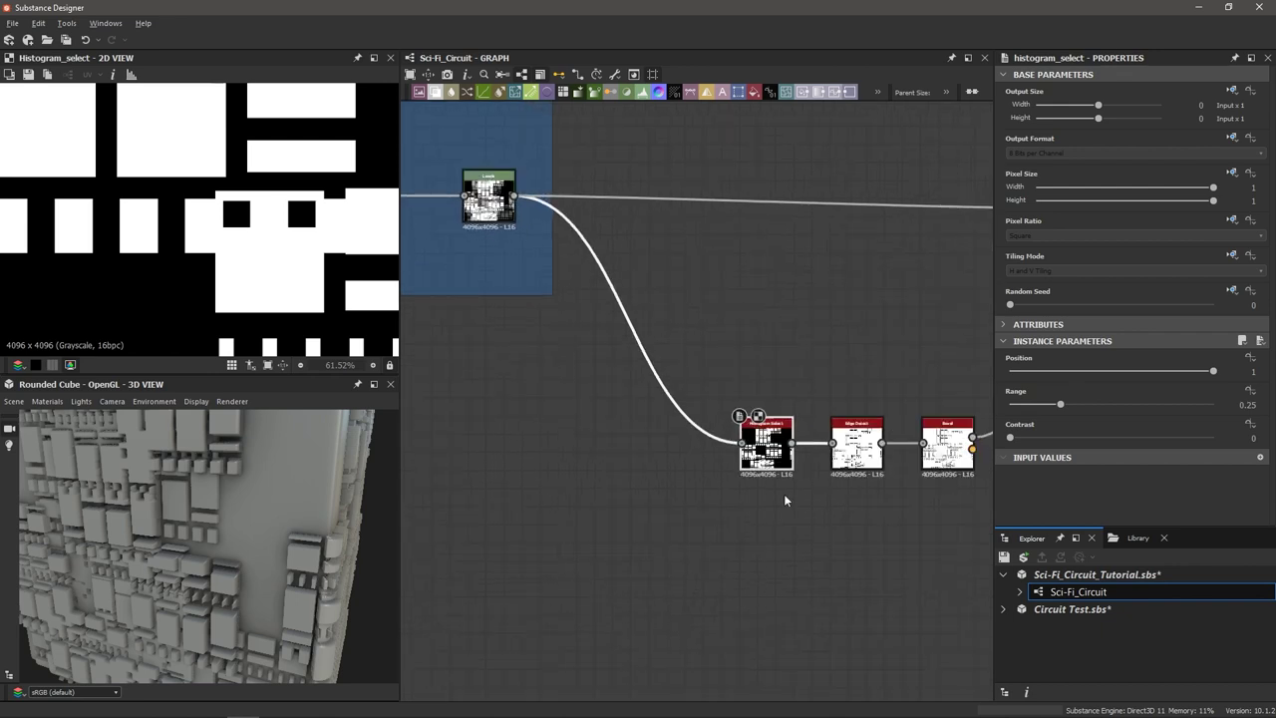
{"action": "middle_click_drag", "start_coordinate": [785, 499], "coordinate": [552, 347]}
{"action": "left_click_drag", "start_coordinate": [560, 291], "coordinate": [630, 508]}
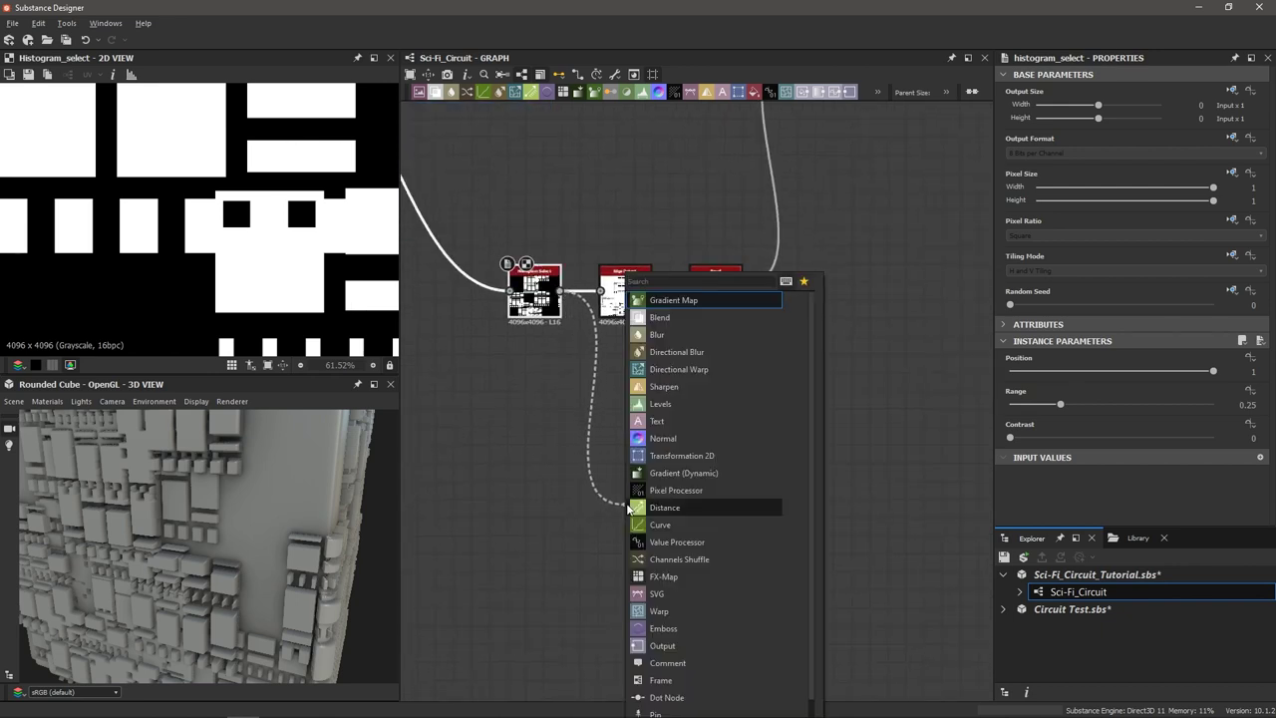
{"action": "type", "text": "blur"}
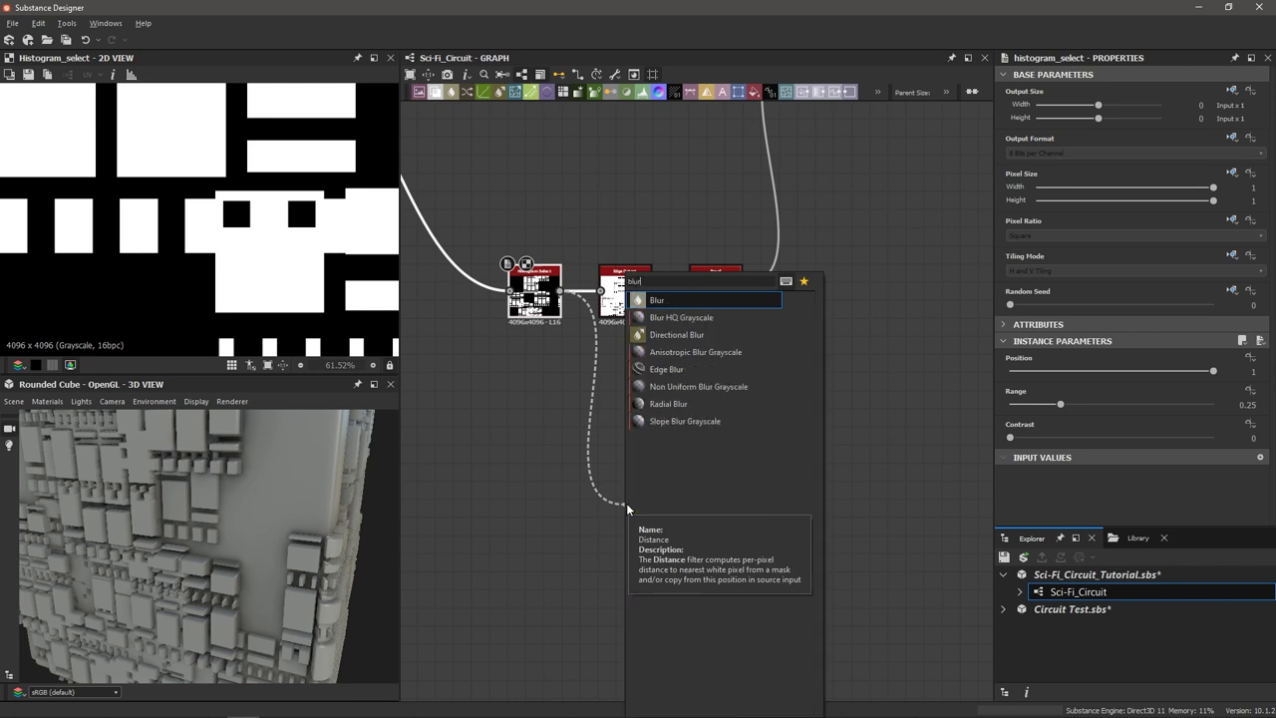
{"action": "key", "text": "Return"}
Set the Blur's Intensity to 3.17 and check the blurred shapes in the 2D view.
{"action": "scroll", "coordinate": [629, 517], "scroll_direction": "up", "scroll_amount": 1}
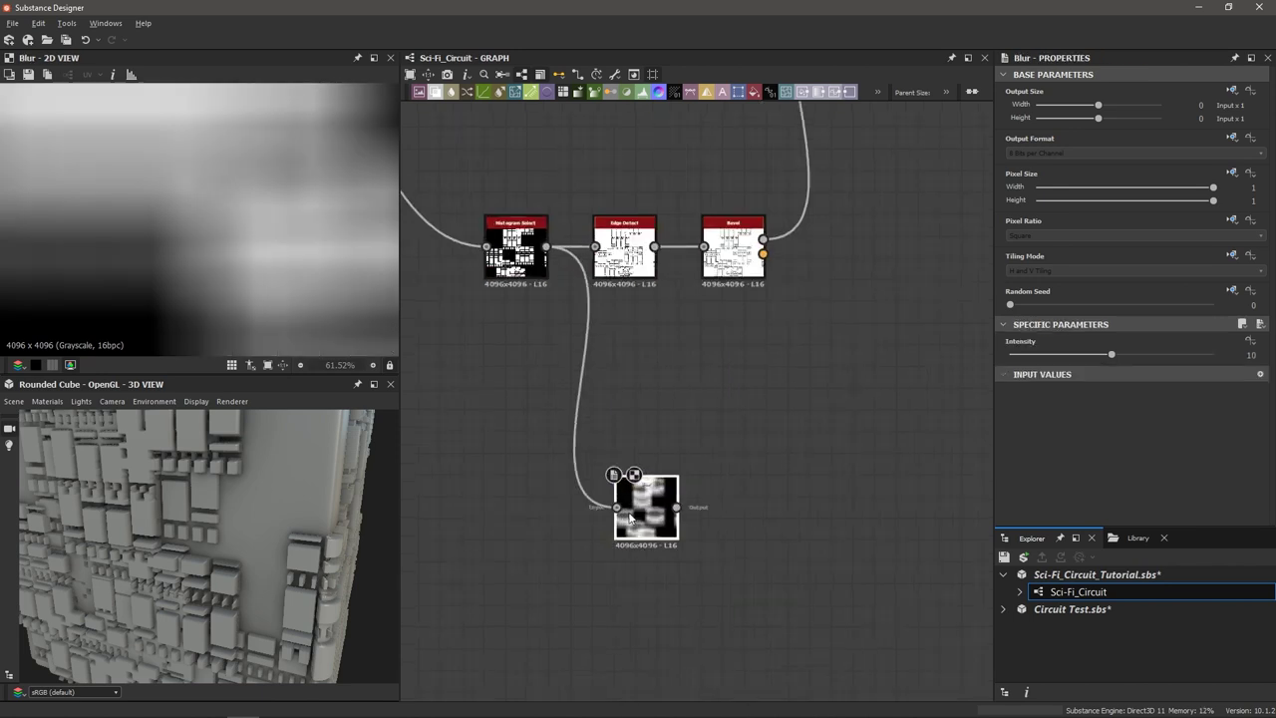
{"action": "scroll", "coordinate": [638, 513], "scroll_direction": "up", "scroll_amount": 1}
{"action": "scroll", "coordinate": [681, 510], "scroll_direction": "up", "scroll_amount": 1}
{"action": "scroll", "coordinate": [698, 478], "scroll_direction": "down", "scroll_amount": 1}
{"action": "scroll", "coordinate": [722, 442], "scroll_direction": "down", "scroll_amount": 1}
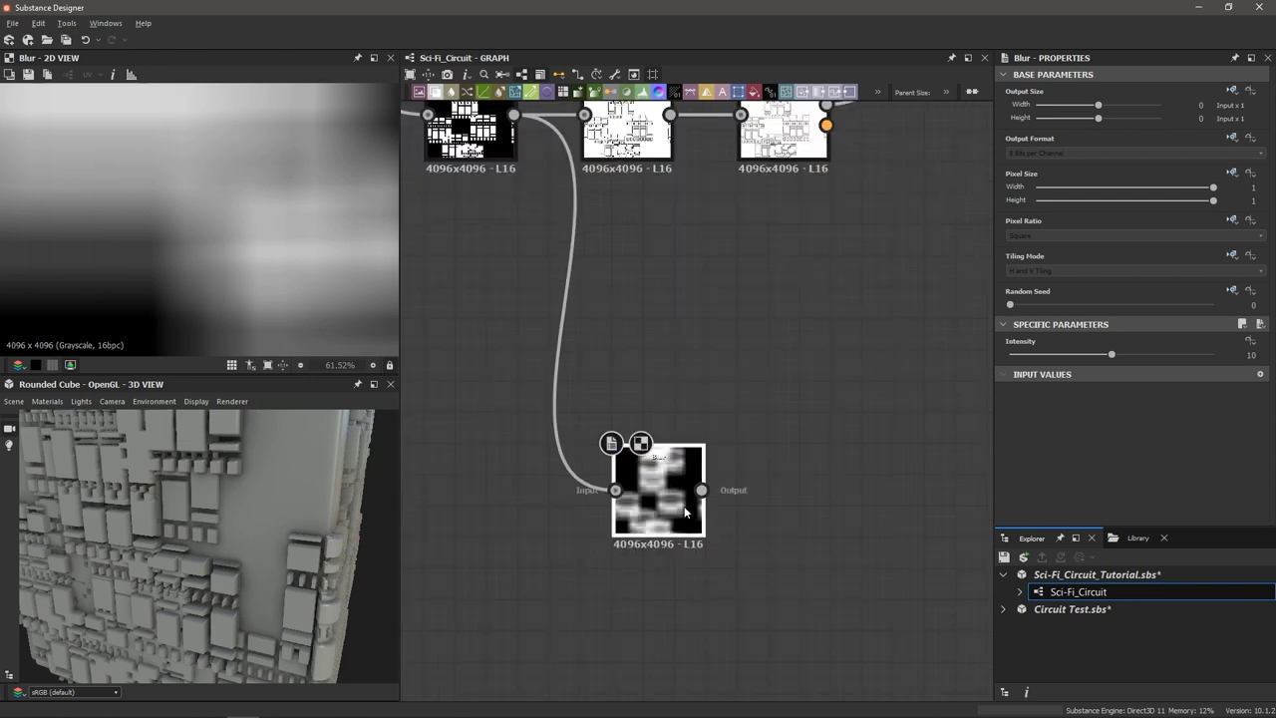
{"action": "left_click_drag", "start_coordinate": [1110, 354], "coordinate": [1038, 359]}
{"action": "scroll", "coordinate": [192, 275], "scroll_direction": "up", "scroll_amount": 2}
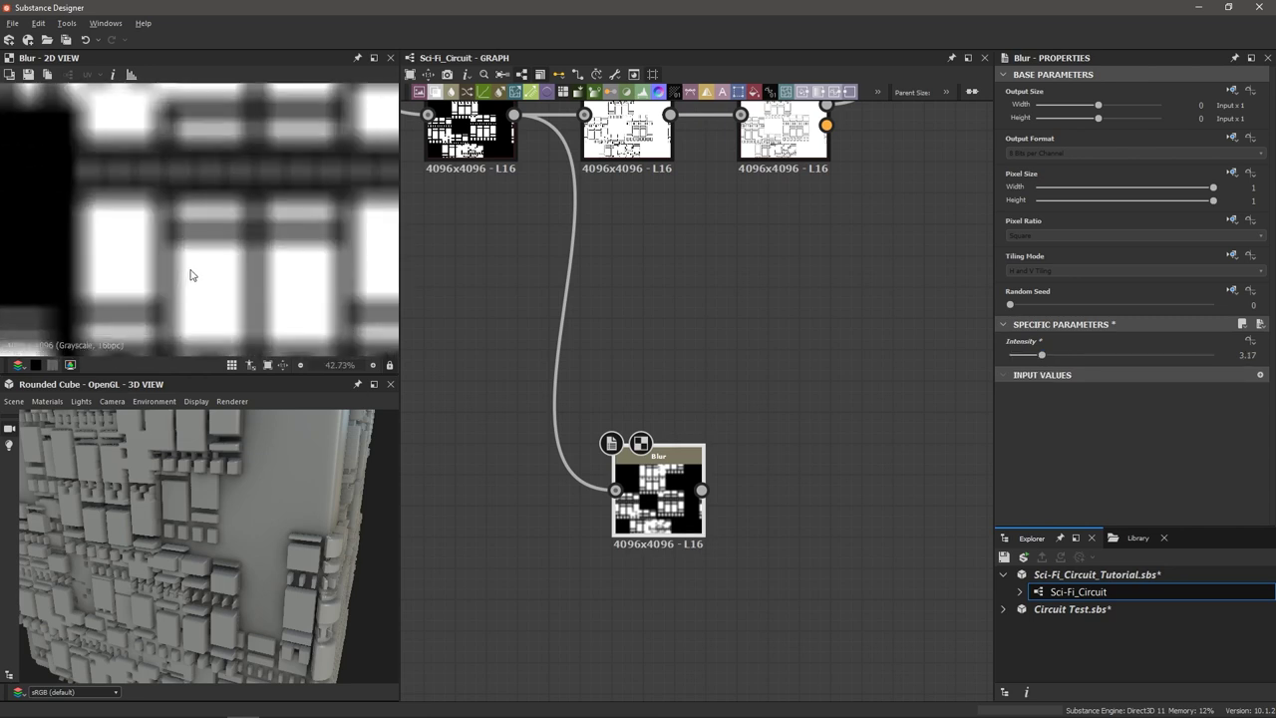
{"action": "scroll", "coordinate": [192, 275], "scroll_direction": "down", "scroll_amount": 1}
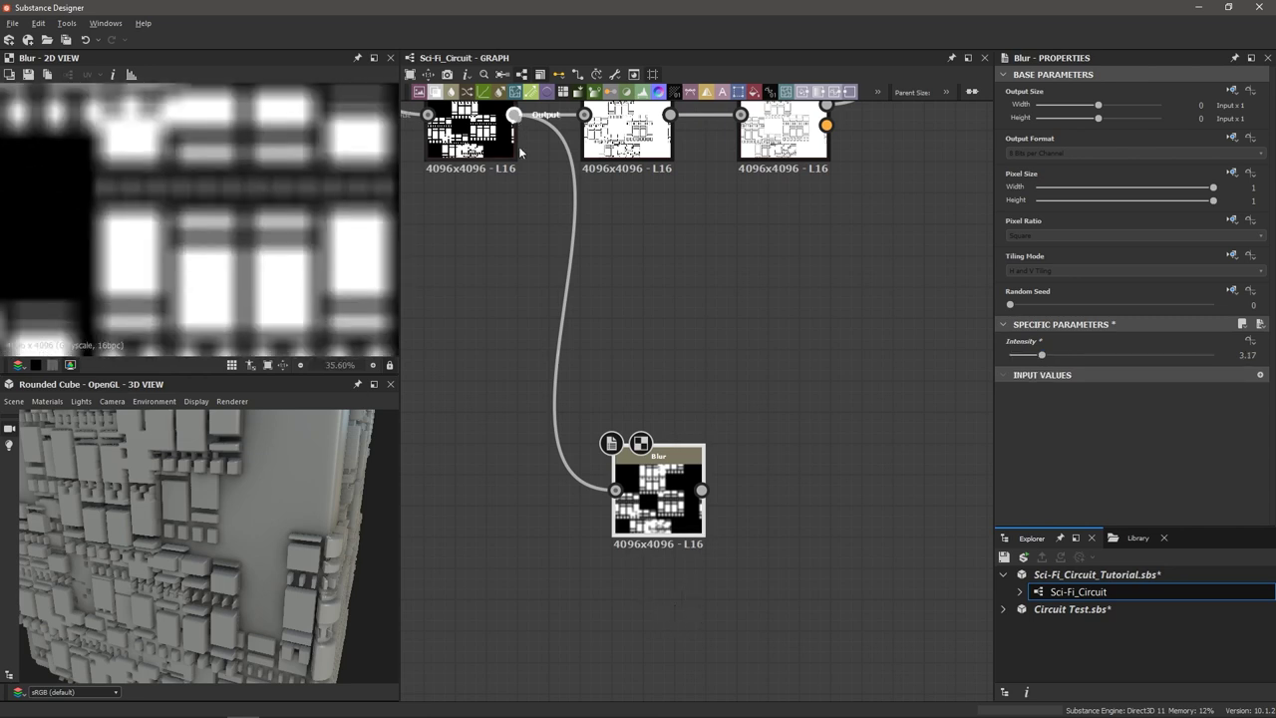
Add a Blur HQ Grayscale node below the Blur, also fed by the Histogram Select output.
{"action": "left_click_drag", "start_coordinate": [513, 114], "coordinate": [636, 620]}
{"action": "type", "text": "blur"}
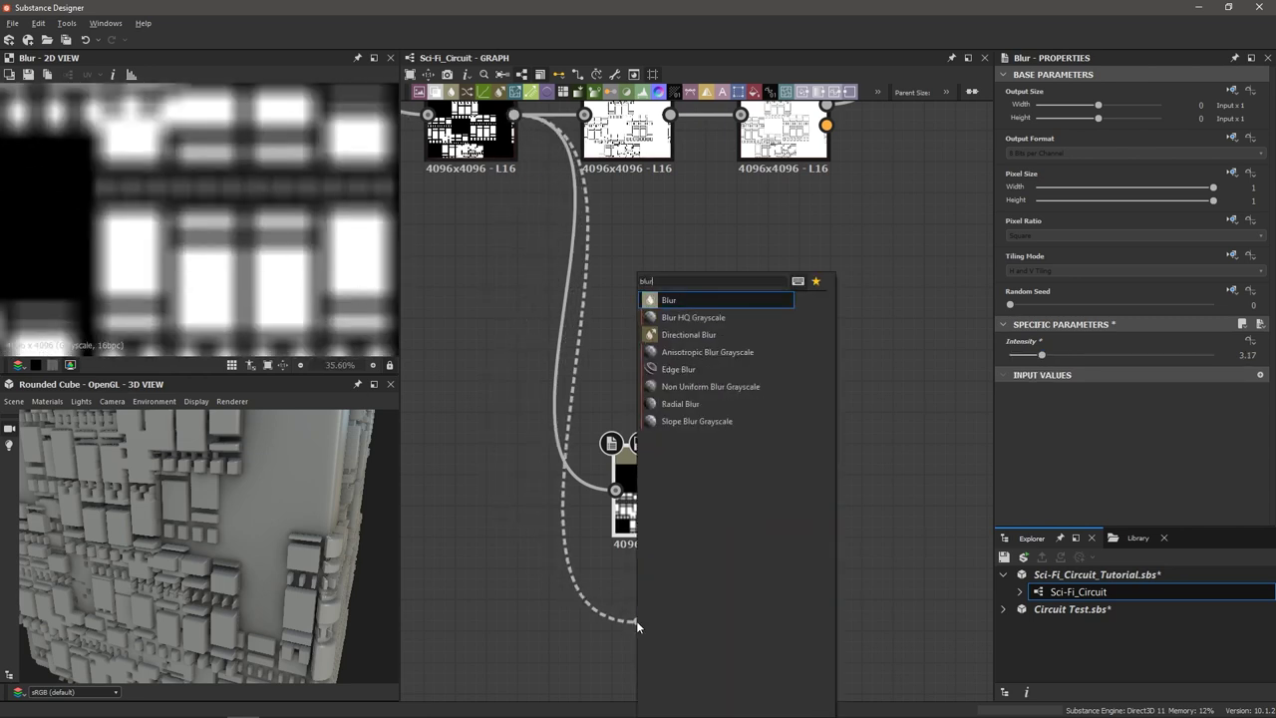
{"action": "key", "text": "Down"}
{"action": "key", "text": "Return"}
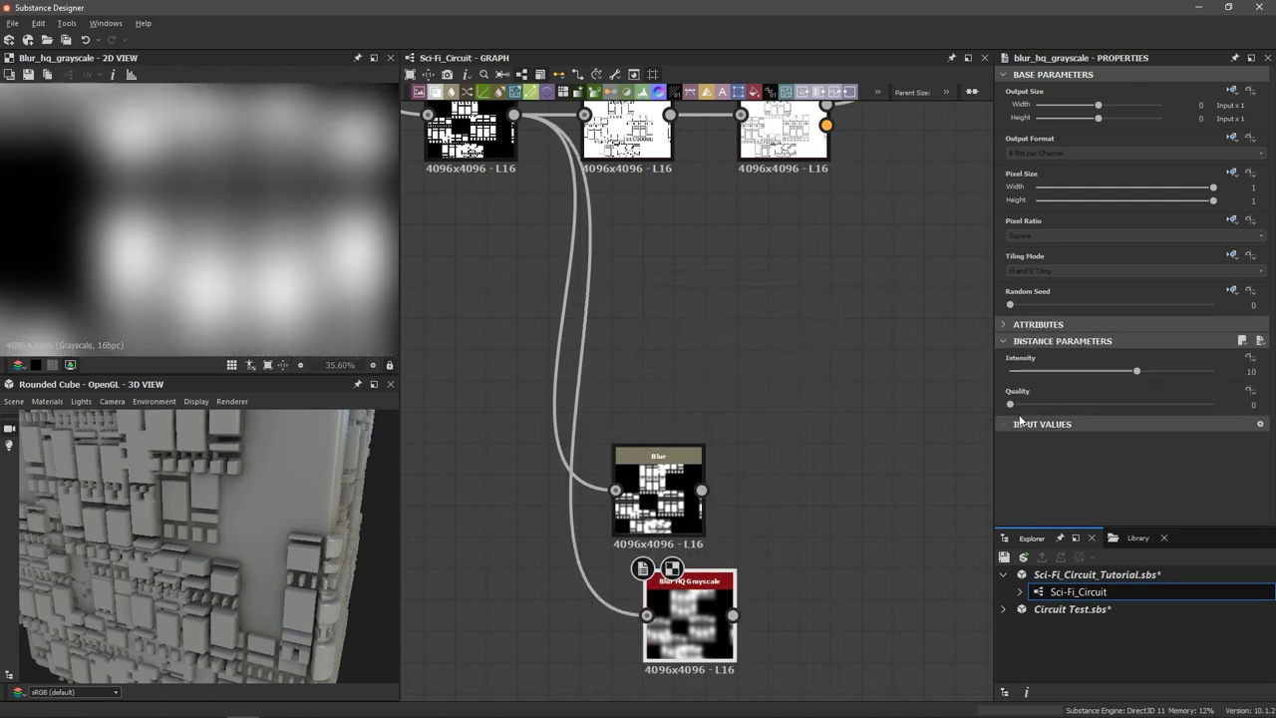
Set the Blur HQ Grayscale's Quality to 1 and its Intensity to 3.17 to match the Blur node.
{"action": "left_click_drag", "start_coordinate": [1013, 405], "coordinate": [1213, 405]}
{"action": "left_click_drag", "start_coordinate": [1137, 371], "coordinate": [1097, 371]}
{"action": "left_click", "coordinate": [683, 493]}
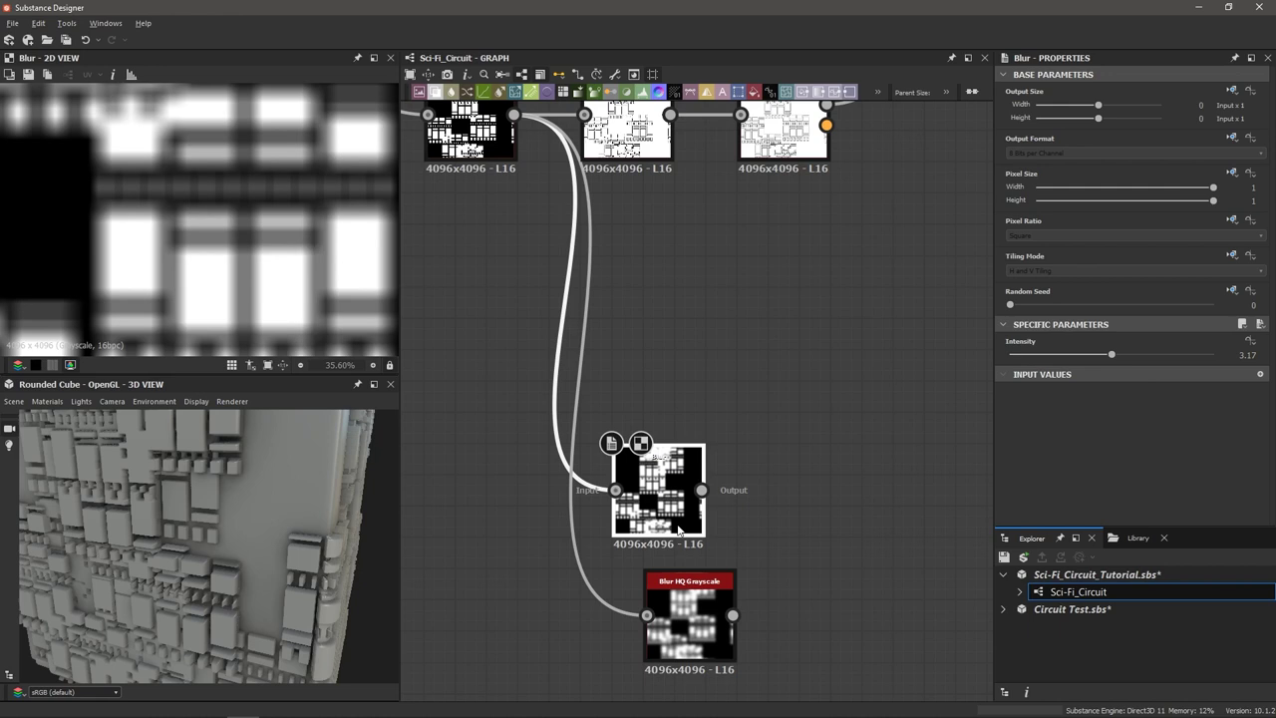
{"action": "left_click", "coordinate": [698, 602]}
{"action": "type", "text": "3.17"}
{"action": "key", "text": "Return"}
Compare the Blur and Blur HQ Grayscale results up close in the 2D view, alternating between the two nodes.
{"action": "scroll", "coordinate": [249, 226], "scroll_direction": "up", "scroll_amount": 3}
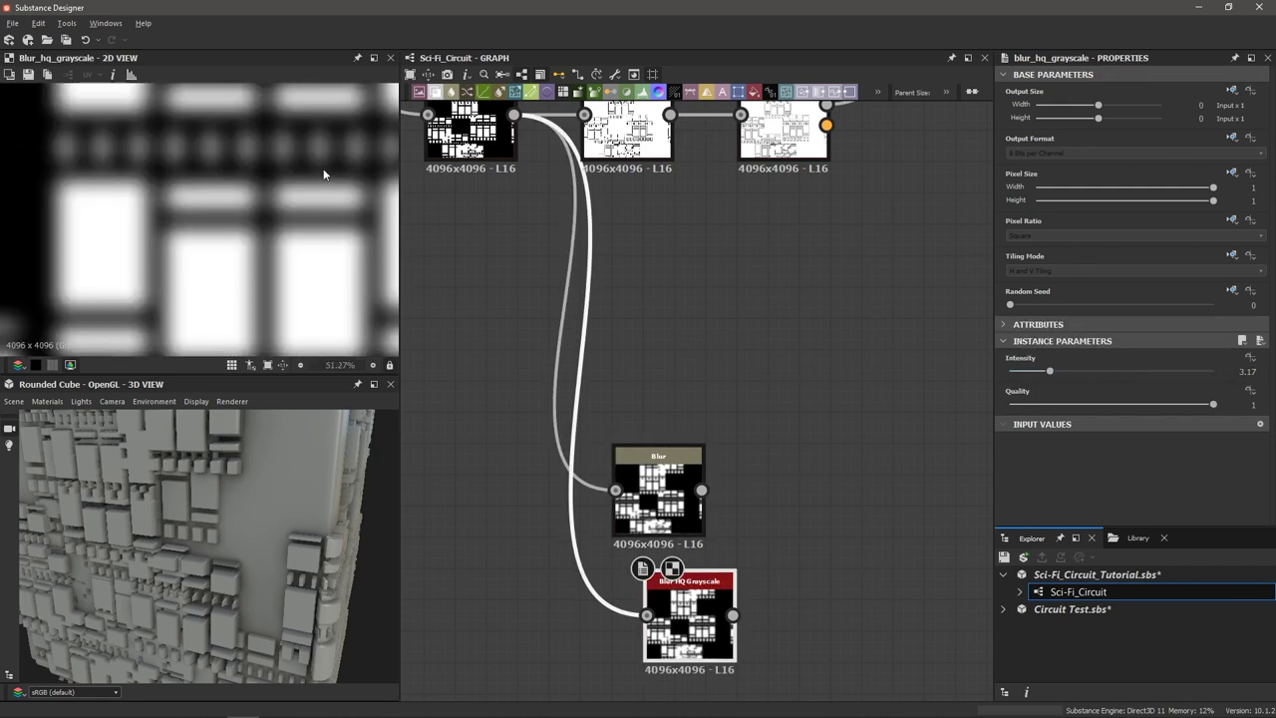
{"action": "scroll", "coordinate": [248, 227], "scroll_direction": "up", "scroll_amount": 1}
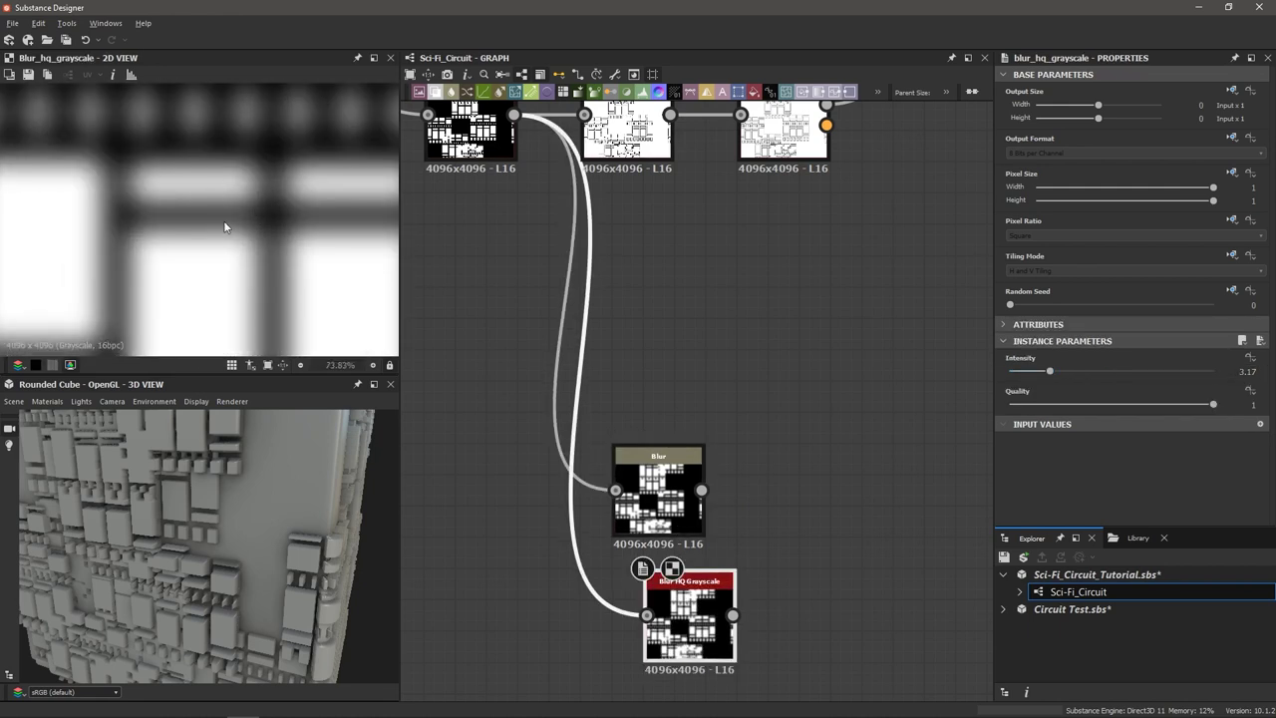
{"action": "left_click", "coordinate": [683, 498]}
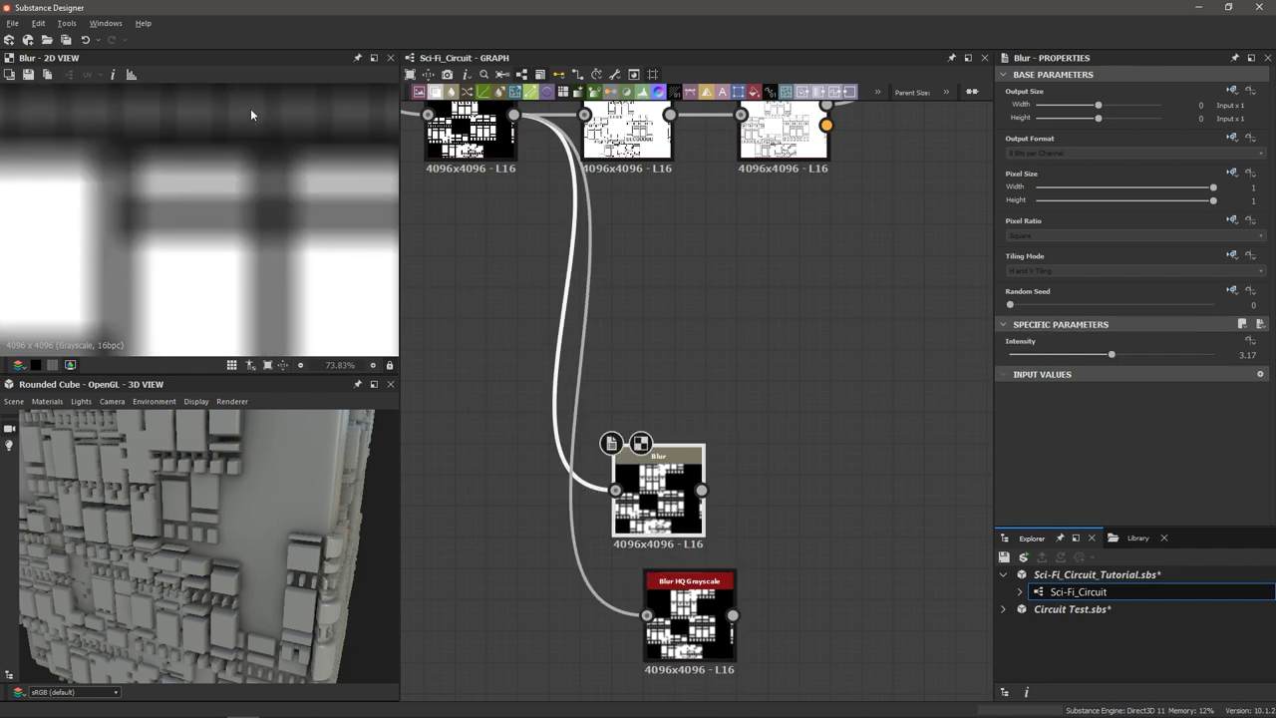
{"action": "scroll", "coordinate": [229, 185], "scroll_direction": "down", "scroll_amount": 1}
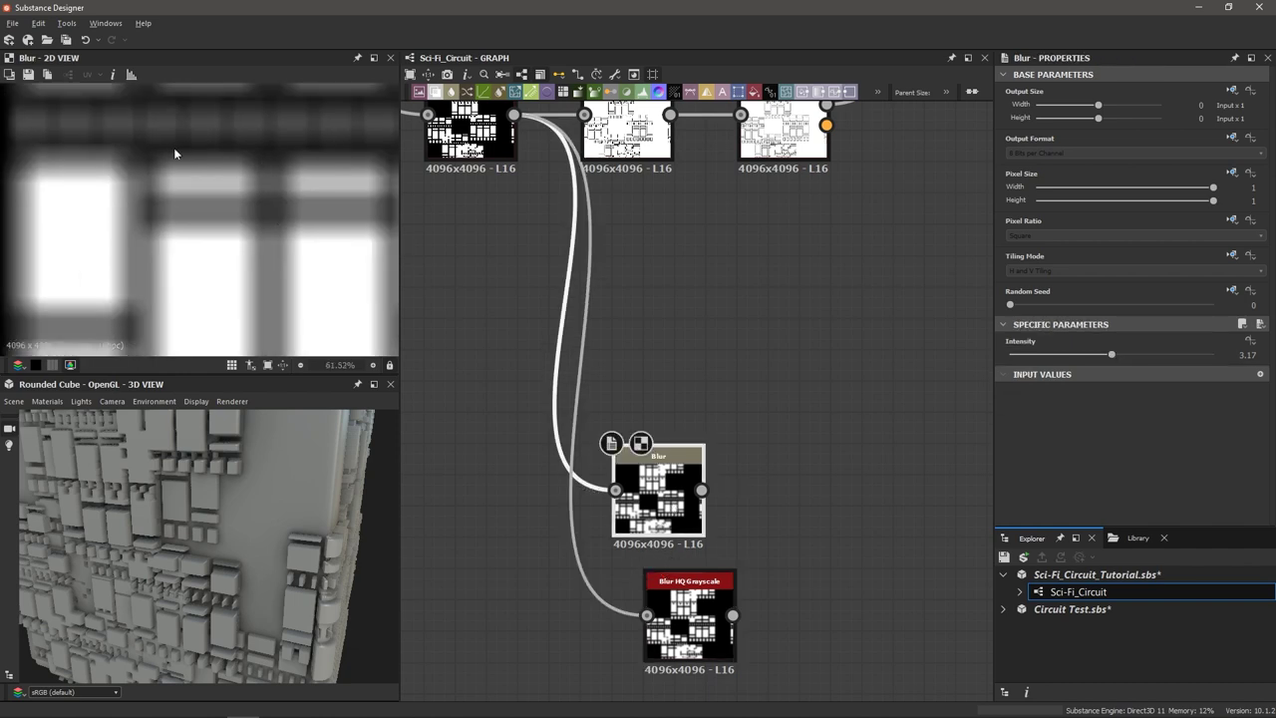
{"action": "scroll", "coordinate": [170, 215], "scroll_direction": "up", "scroll_amount": 2}
{"action": "scroll", "coordinate": [176, 197], "scroll_direction": "down", "scroll_amount": 2}
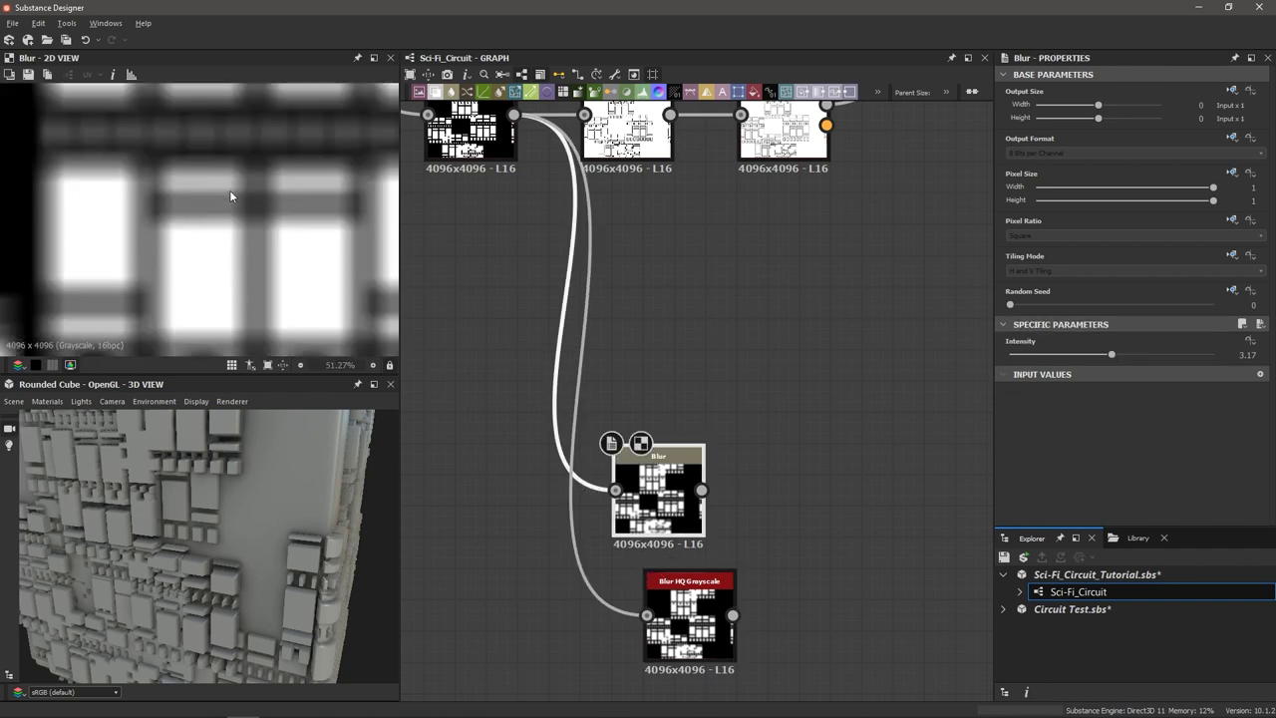
{"action": "scroll", "coordinate": [223, 200], "scroll_direction": "up", "scroll_amount": 1}
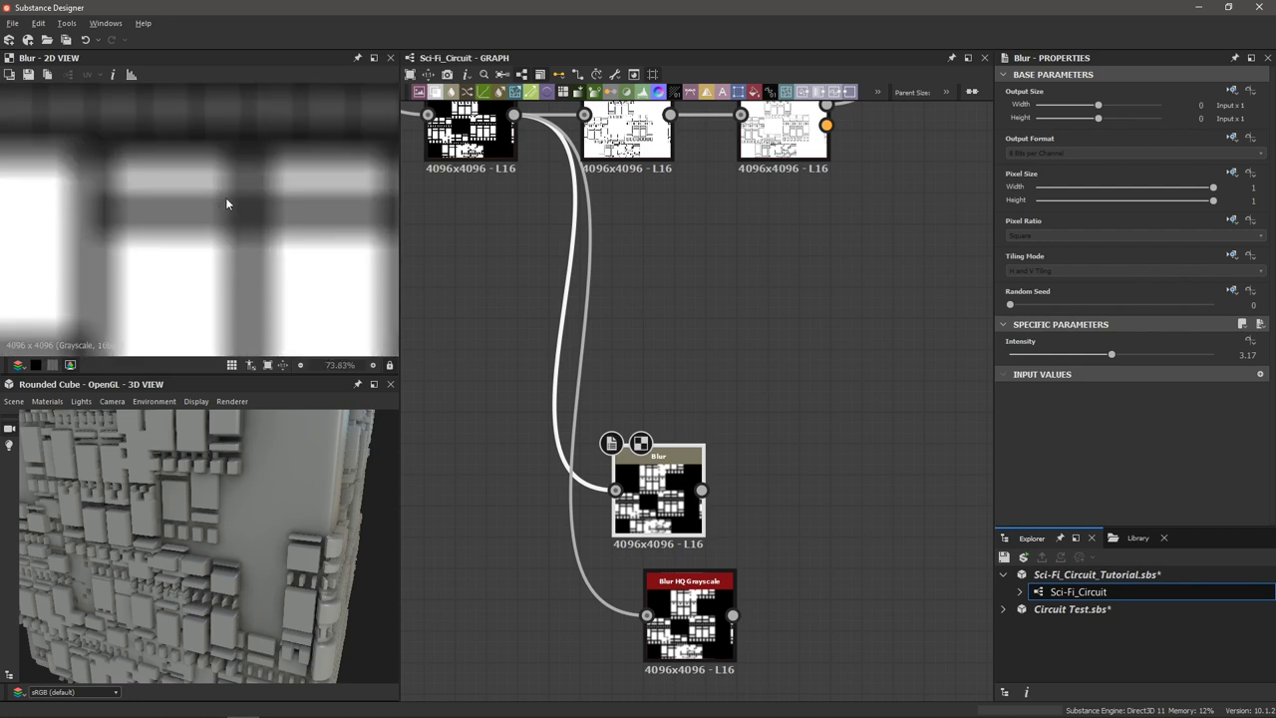
{"action": "scroll", "coordinate": [225, 197], "scroll_direction": "down", "scroll_amount": 2}
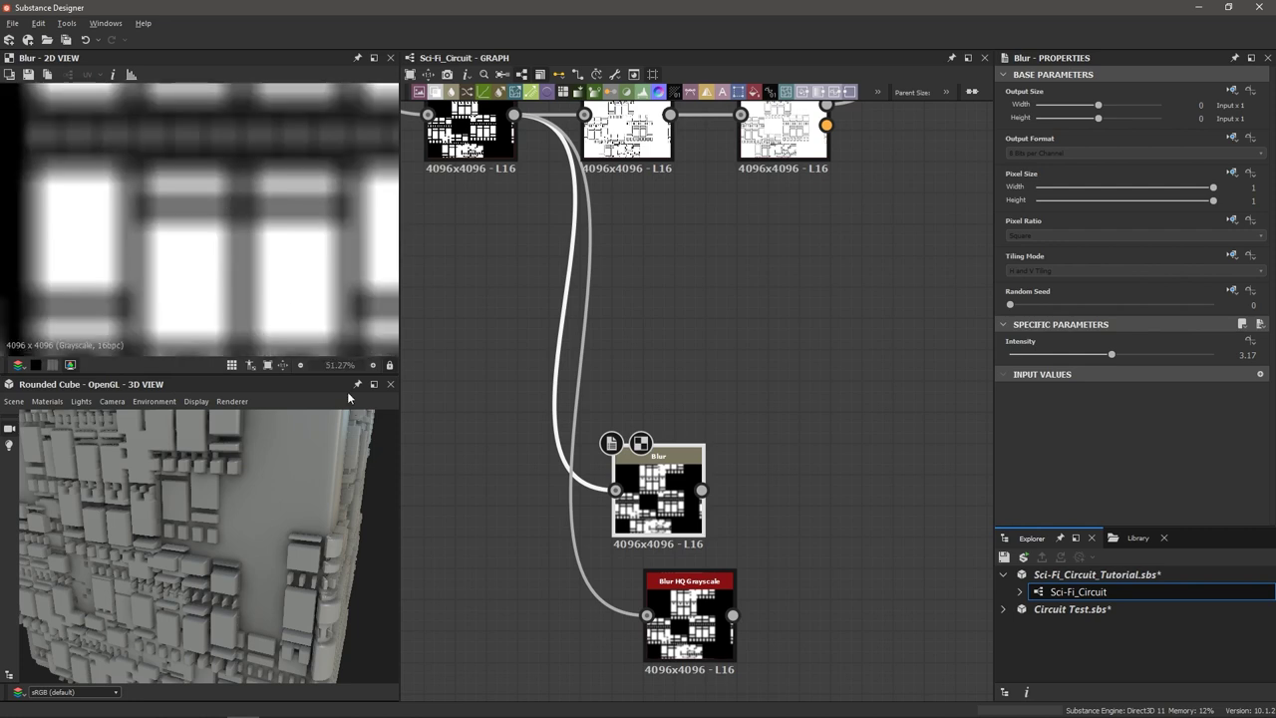
{"action": "left_click", "coordinate": [695, 620]}
{"action": "left_click", "coordinate": [658, 498]}
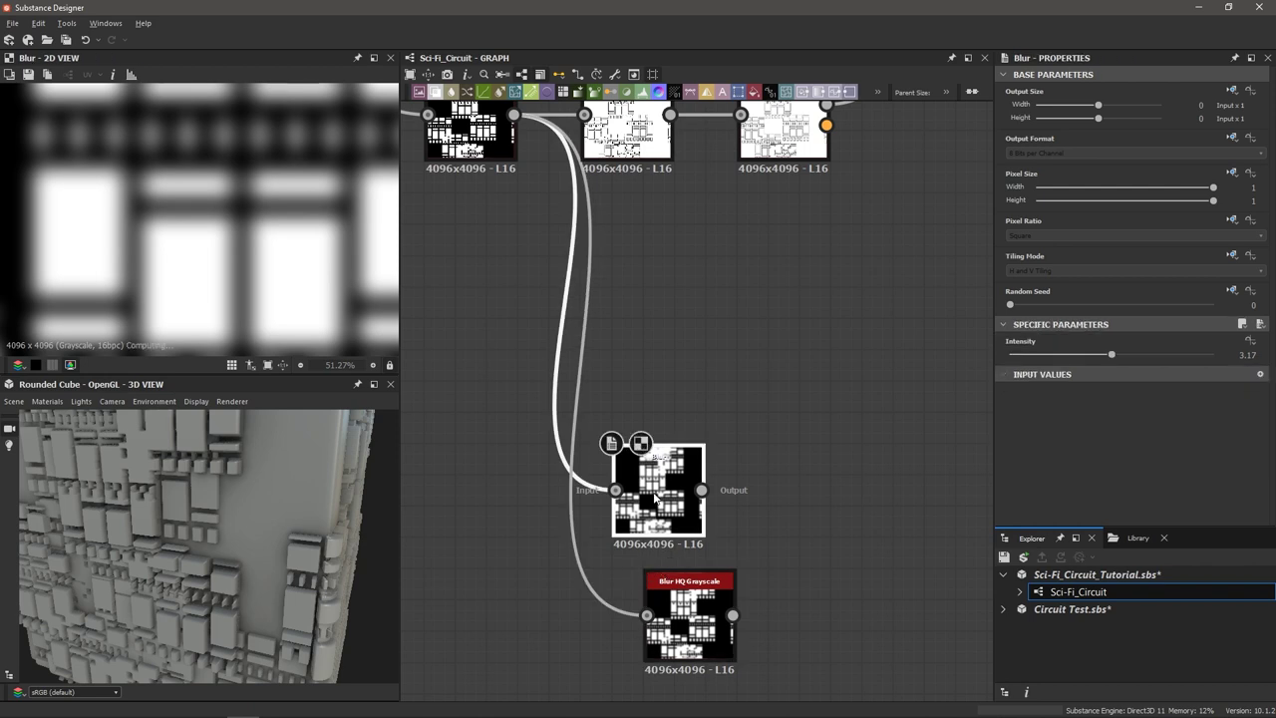
{"action": "left_click", "coordinate": [686, 618]}
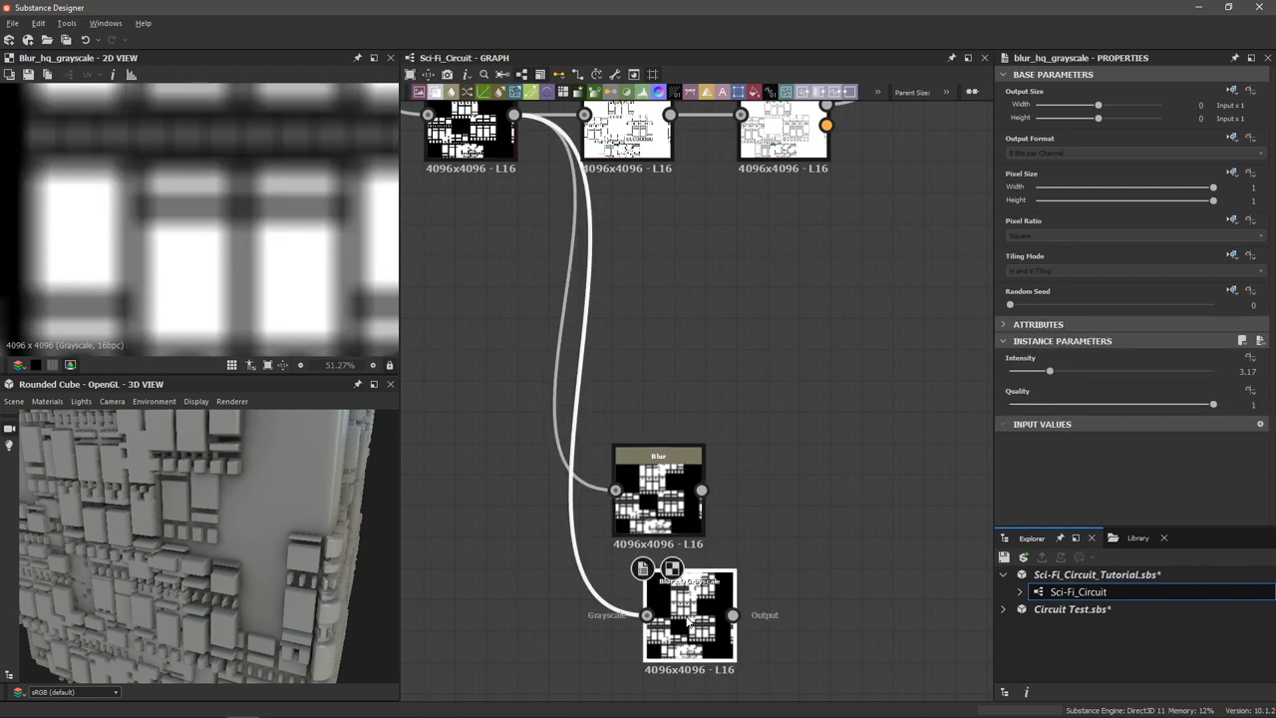
{"action": "left_click", "coordinate": [661, 508]}
{"action": "left_click", "coordinate": [672, 580]}
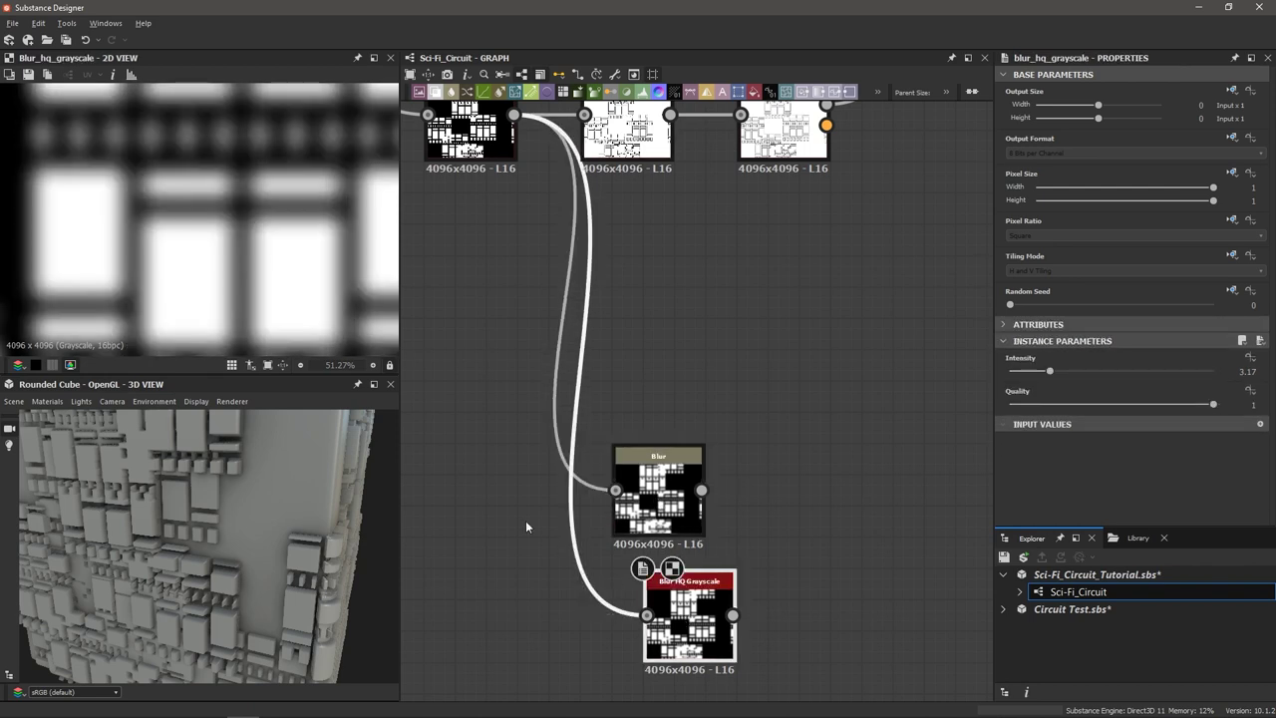
{"action": "scroll", "coordinate": [240, 223], "scroll_direction": "up", "scroll_amount": 2}
{"action": "scroll", "coordinate": [240, 223], "scroll_direction": "down", "scroll_amount": 4}
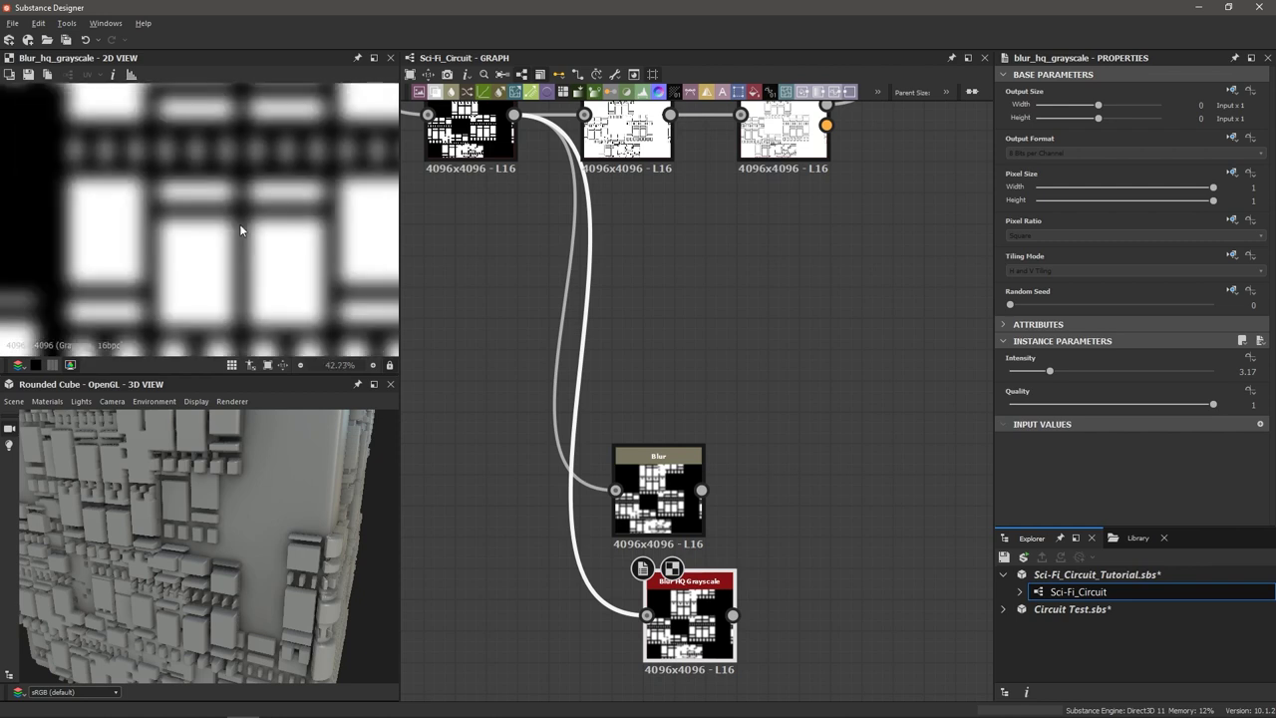
{"action": "scroll", "coordinate": [232, 218], "scroll_direction": "up", "scroll_amount": 3}
{"action": "left_click", "coordinate": [673, 489]}
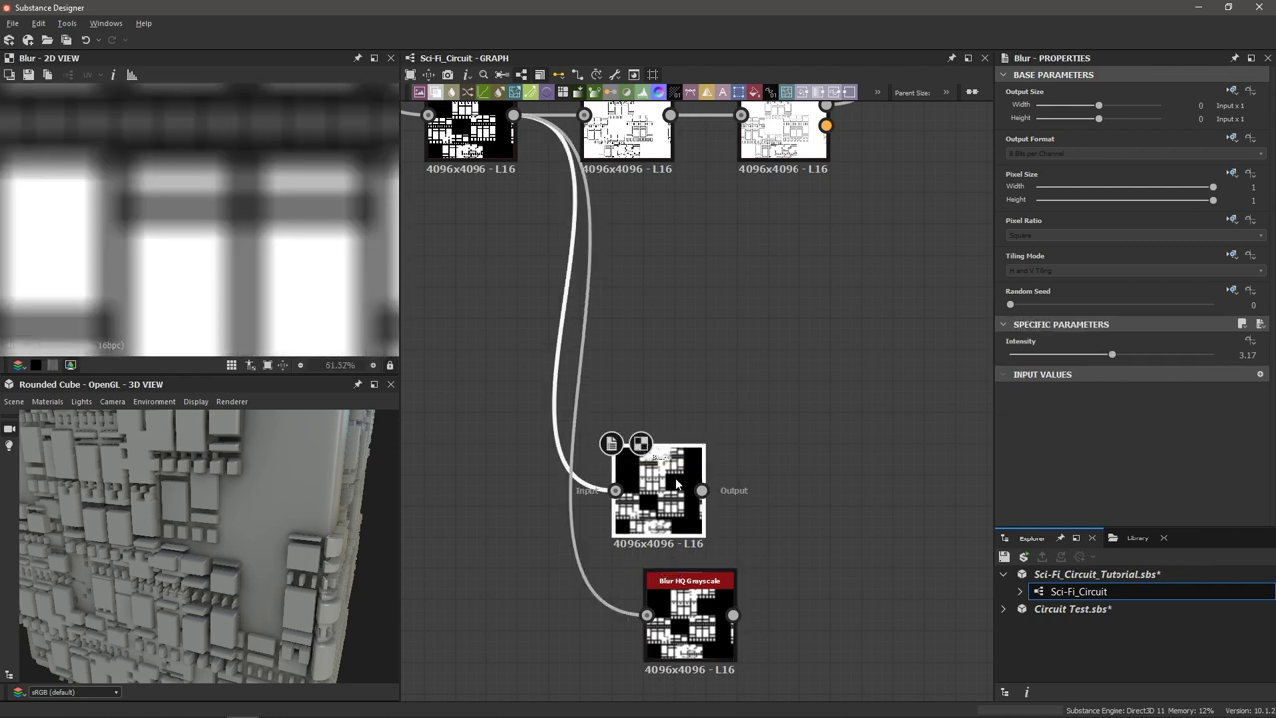
Delete the Blur HQ Grayscale node and move the Blur node up, closer beneath the outline branch.
{"action": "left_click", "coordinate": [684, 620]}
{"action": "key", "text": "Delete"}
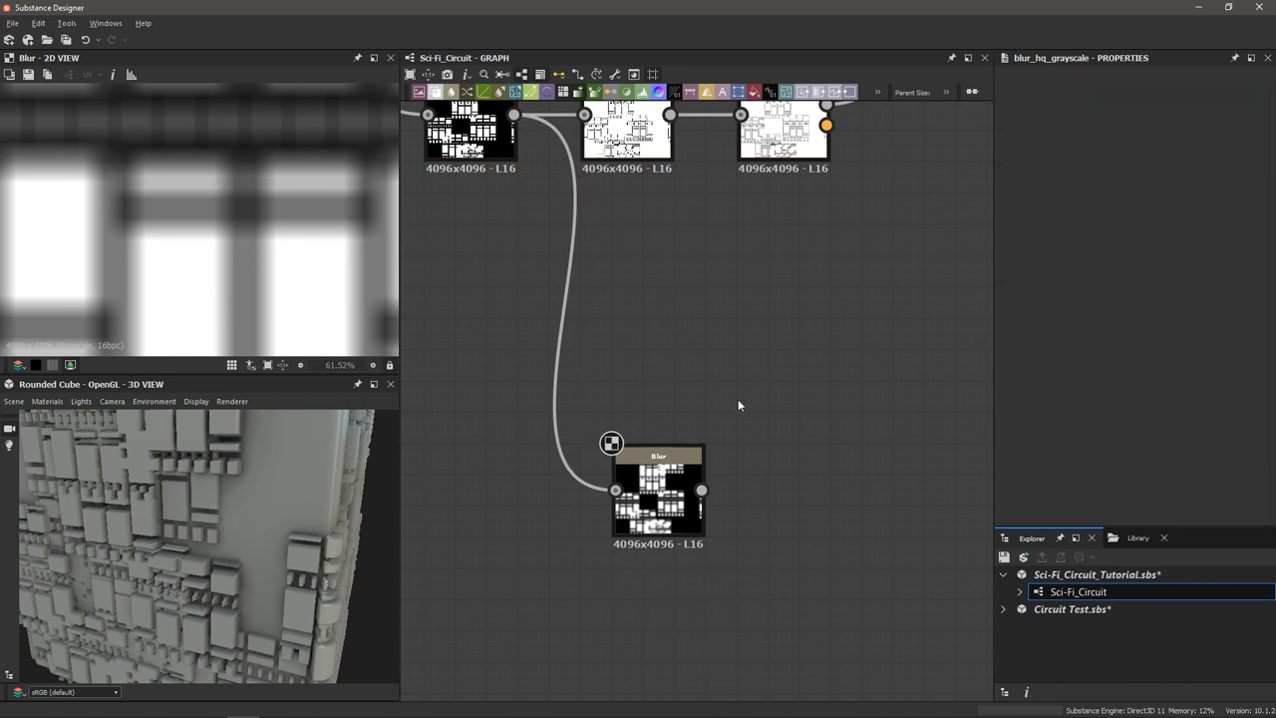
{"action": "left_click_drag", "start_coordinate": [667, 514], "coordinate": [635, 421]}
{"action": "scroll", "coordinate": [221, 286], "scroll_direction": "down", "scroll_amount": 1}
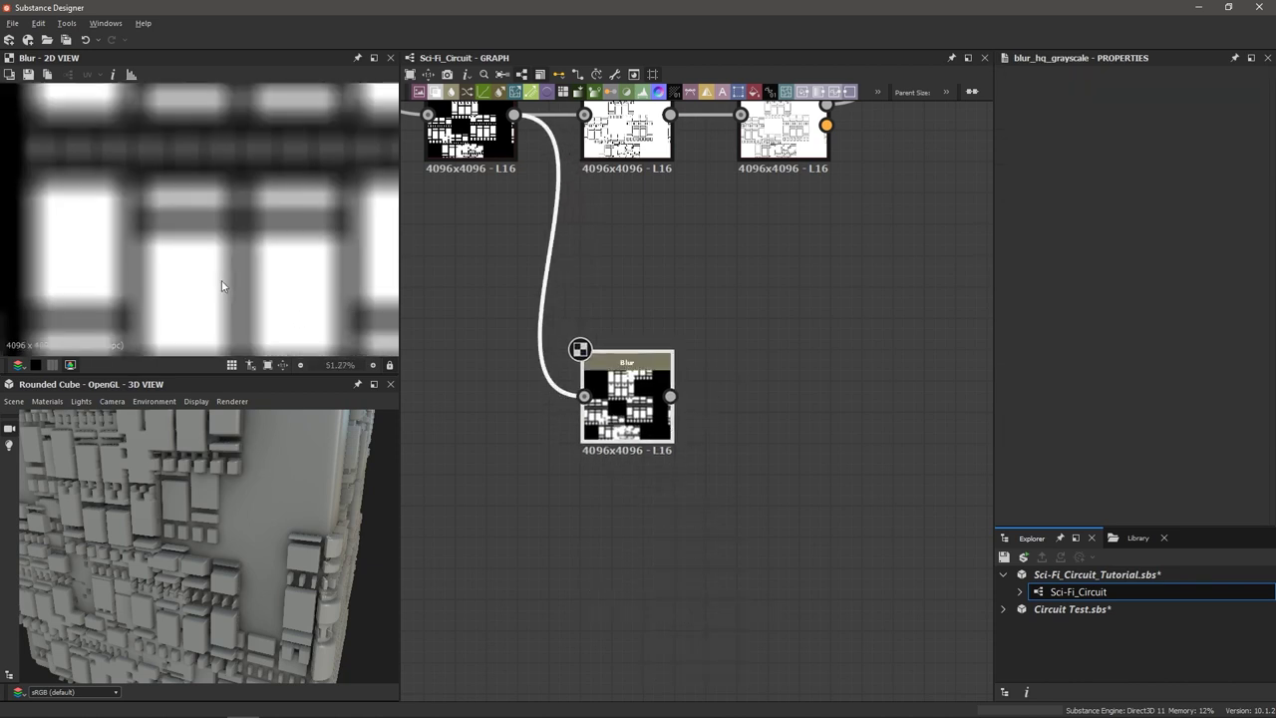
Add a Quantize Grayscale node fed by the Blur output and inspect its stepped shapes in the 2D view.
{"action": "left_click", "coordinate": [637, 399]}
{"action": "key", "text": "space"}
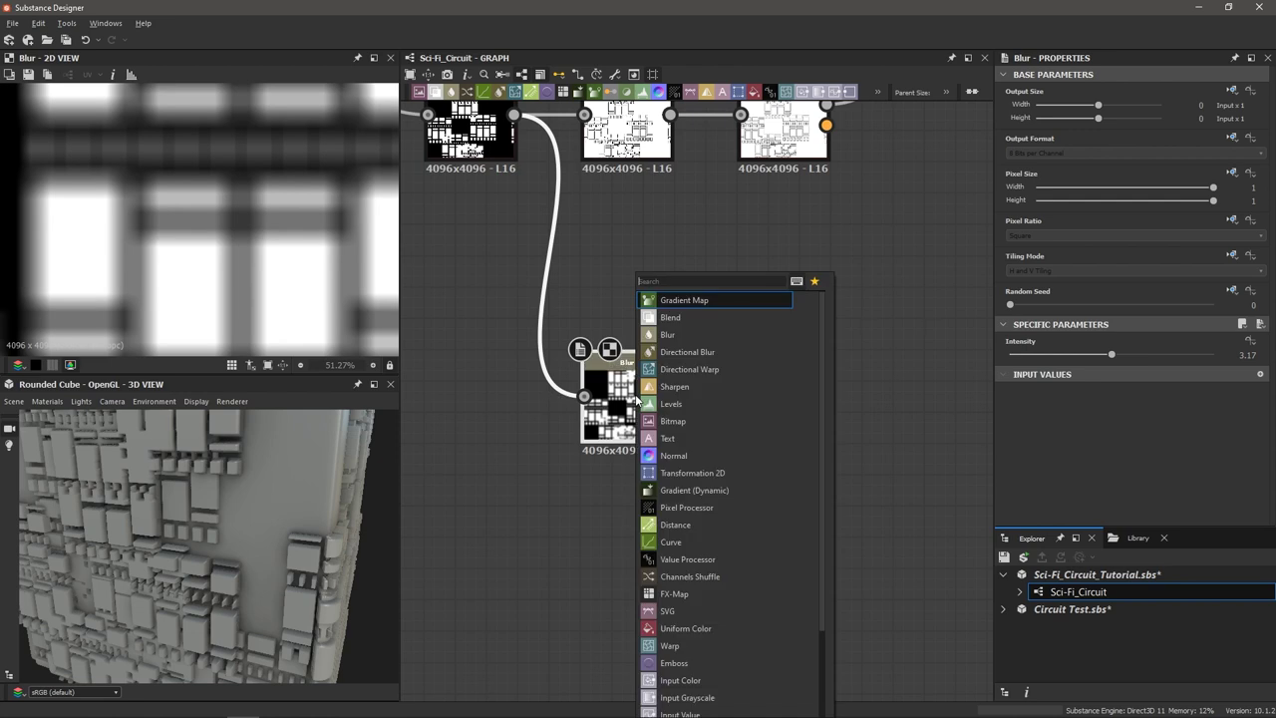
{"action": "type", "text": "qua"}
{"action": "key", "text": "Down"}
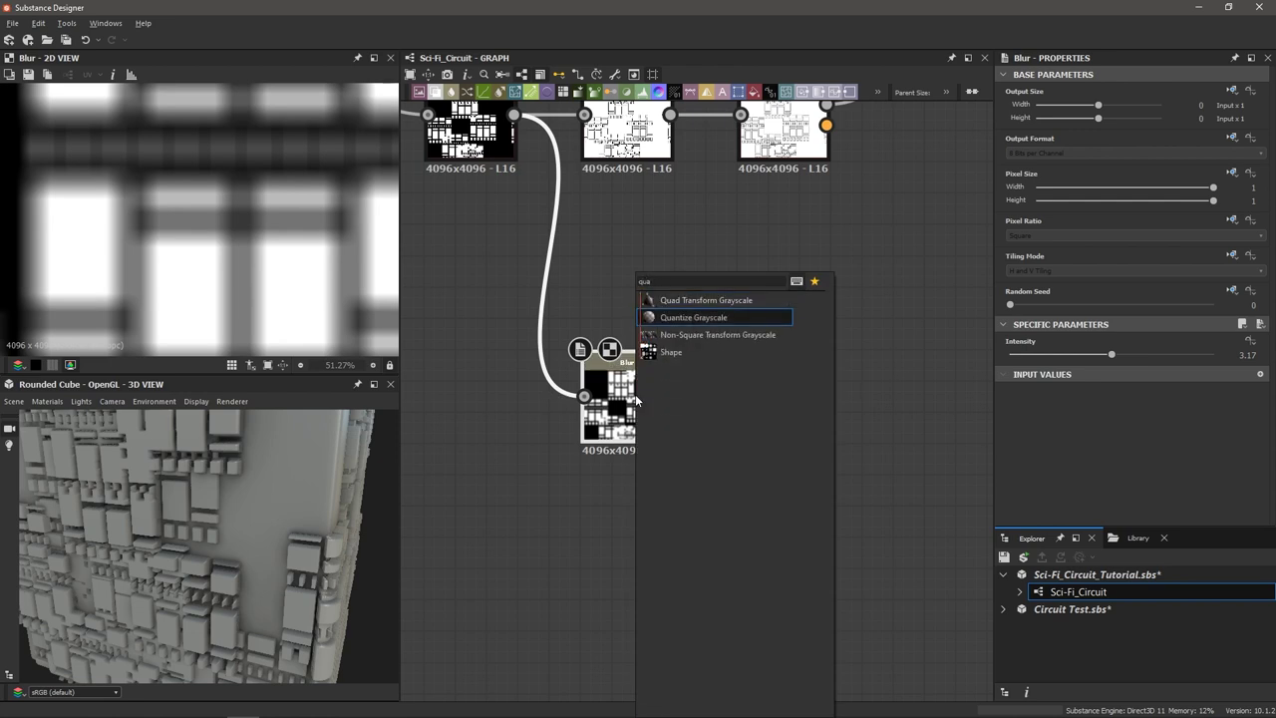
{"action": "key", "text": "Return"}
{"action": "scroll", "coordinate": [217, 269], "scroll_direction": "down", "scroll_amount": 6}
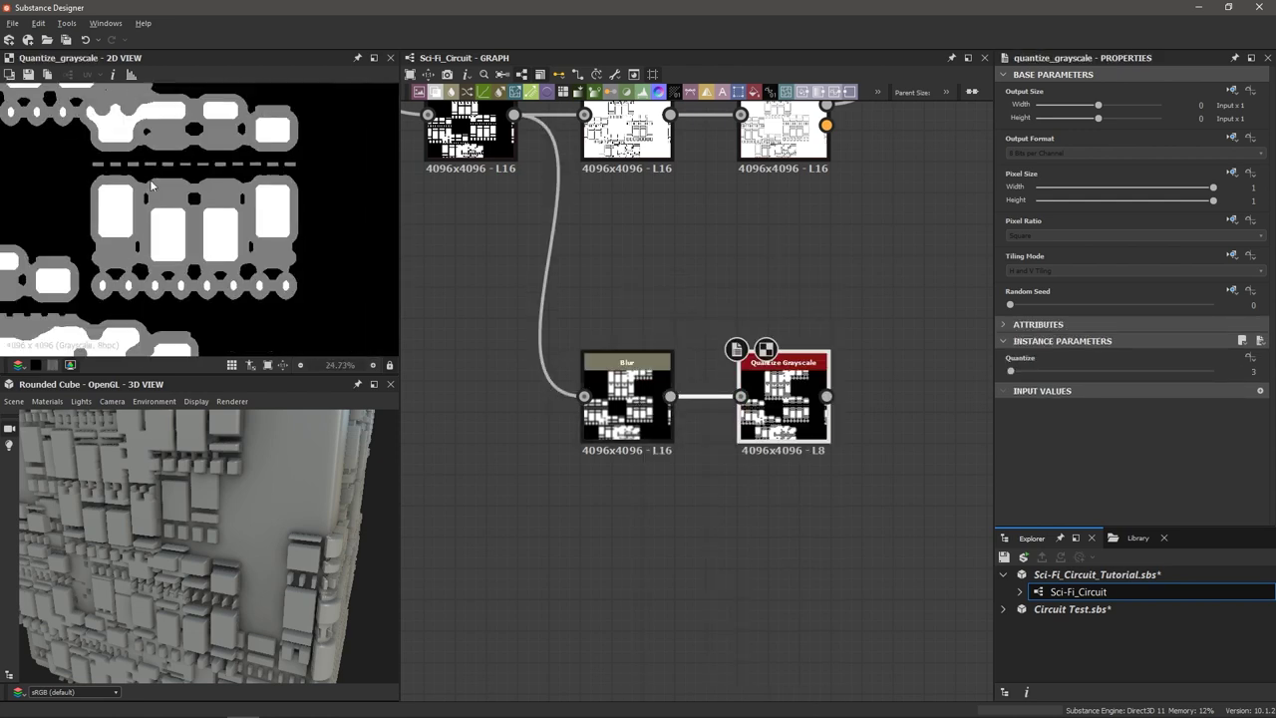
{"action": "scroll", "coordinate": [192, 228], "scroll_direction": "up", "scroll_amount": 2}
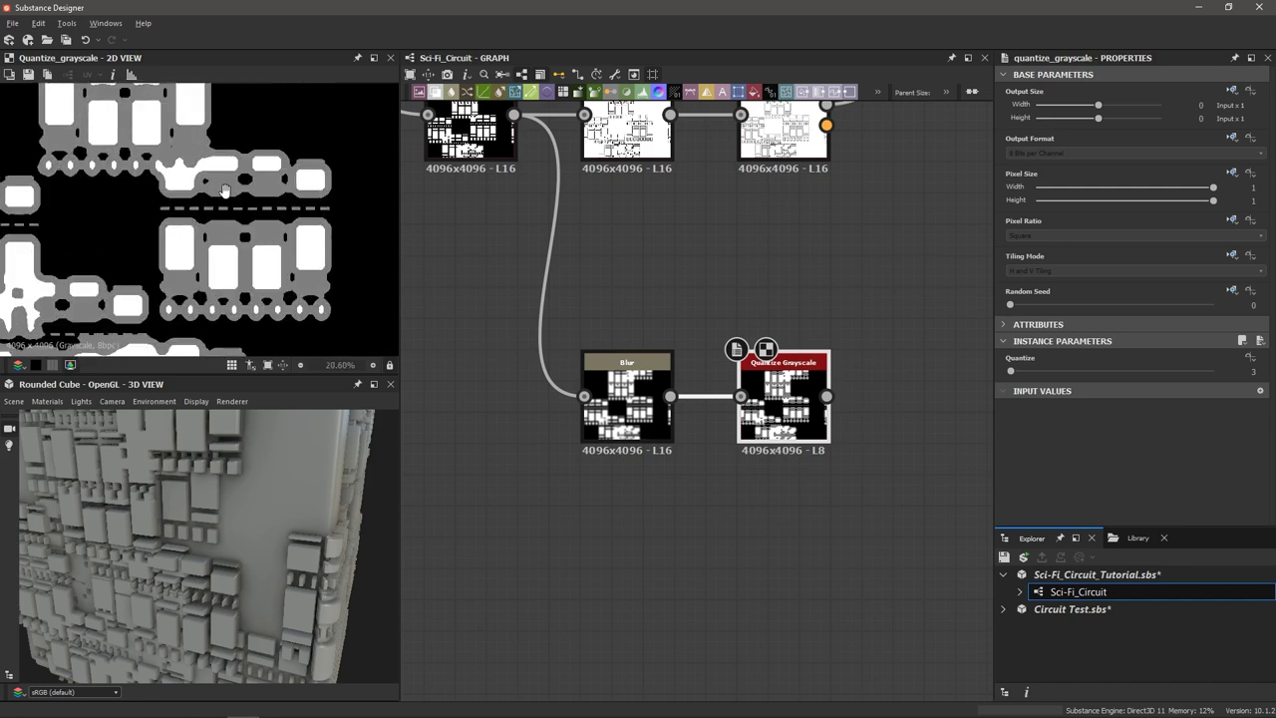
Try different Quantize amounts, settle on 6, and check the stepped panel shapes in the 2D view.
{"action": "left_click", "coordinate": [1015, 371]}
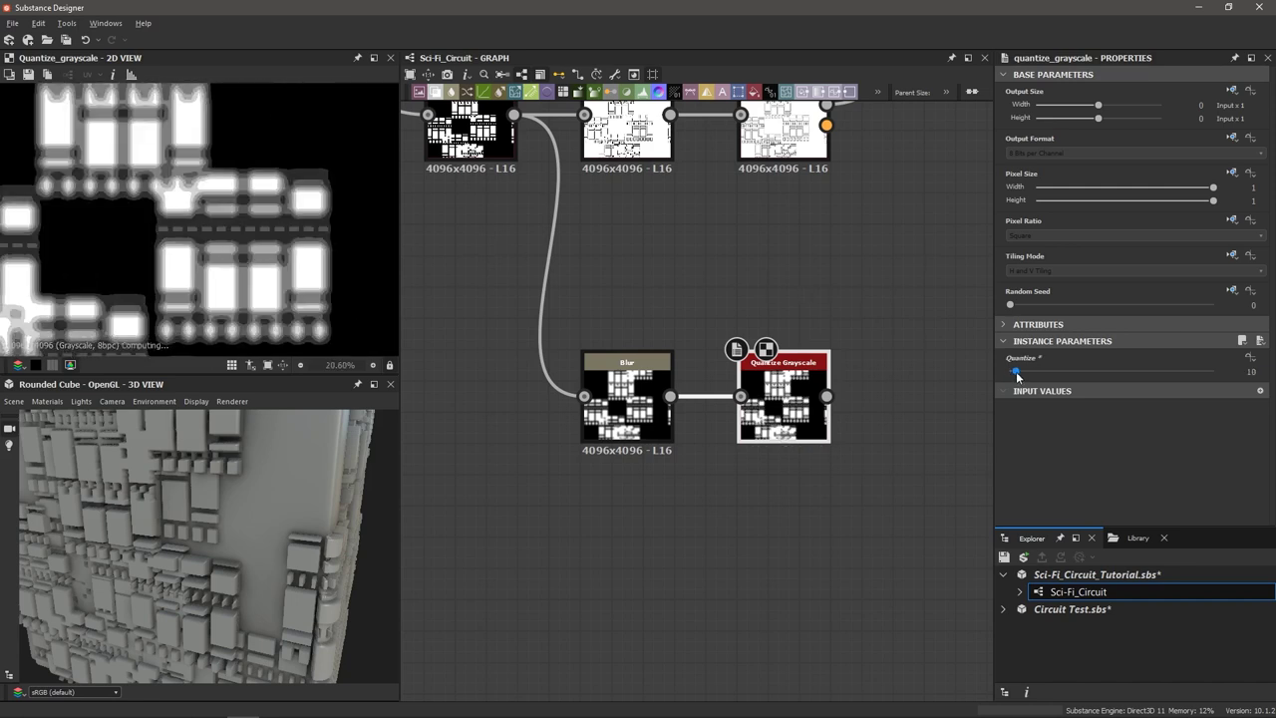
{"action": "left_click_drag", "start_coordinate": [1016, 372], "coordinate": [1012, 373]}
{"action": "scroll", "coordinate": [342, 285], "scroll_direction": "up", "scroll_amount": 2}
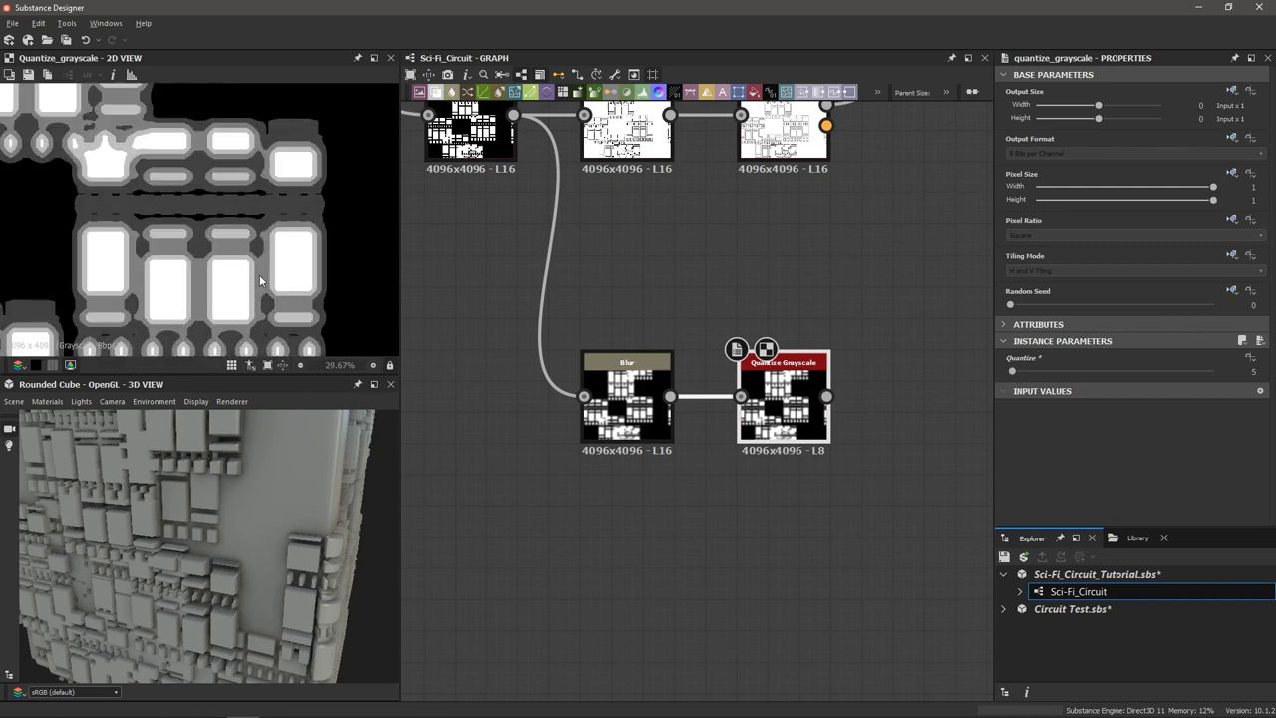
{"action": "left_click", "coordinate": [1013, 371]}
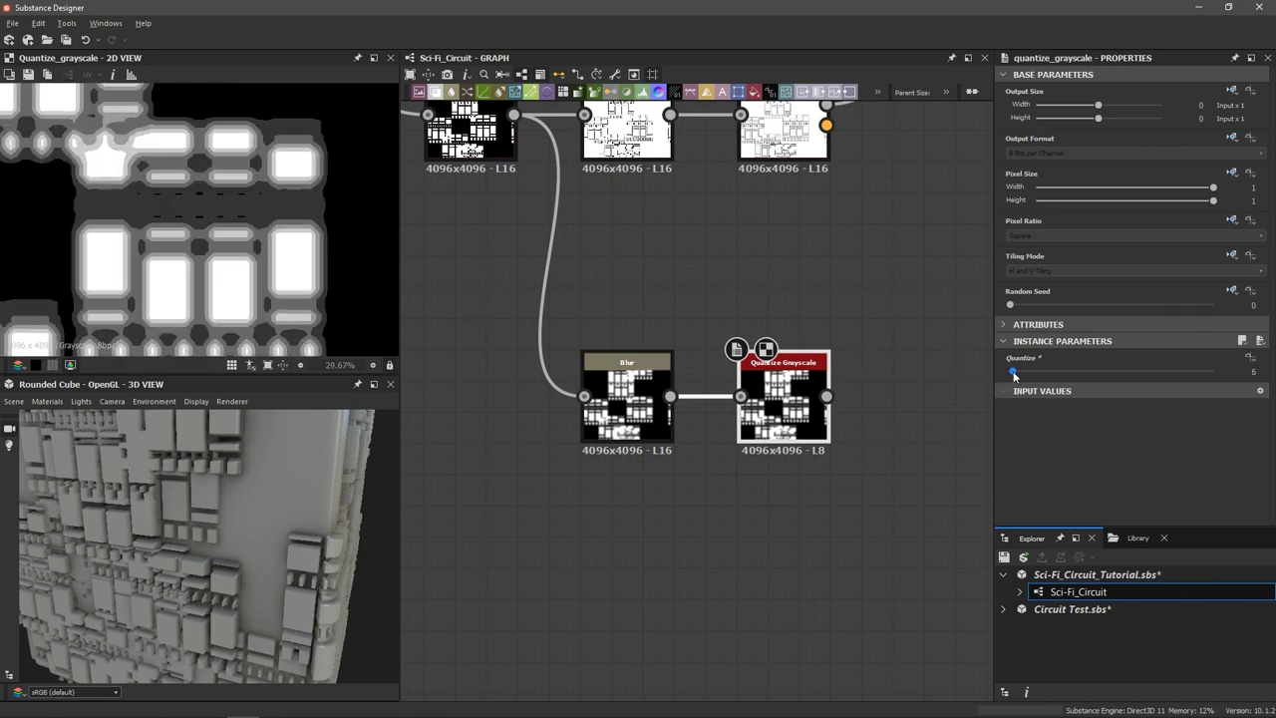
{"action": "scroll", "coordinate": [171, 200], "scroll_direction": "down", "scroll_amount": 3}
{"action": "scroll", "coordinate": [231, 227], "scroll_direction": "up", "scroll_amount": 3}
{"action": "middle_click_drag", "start_coordinate": [168, 205], "coordinate": [252, 234]}
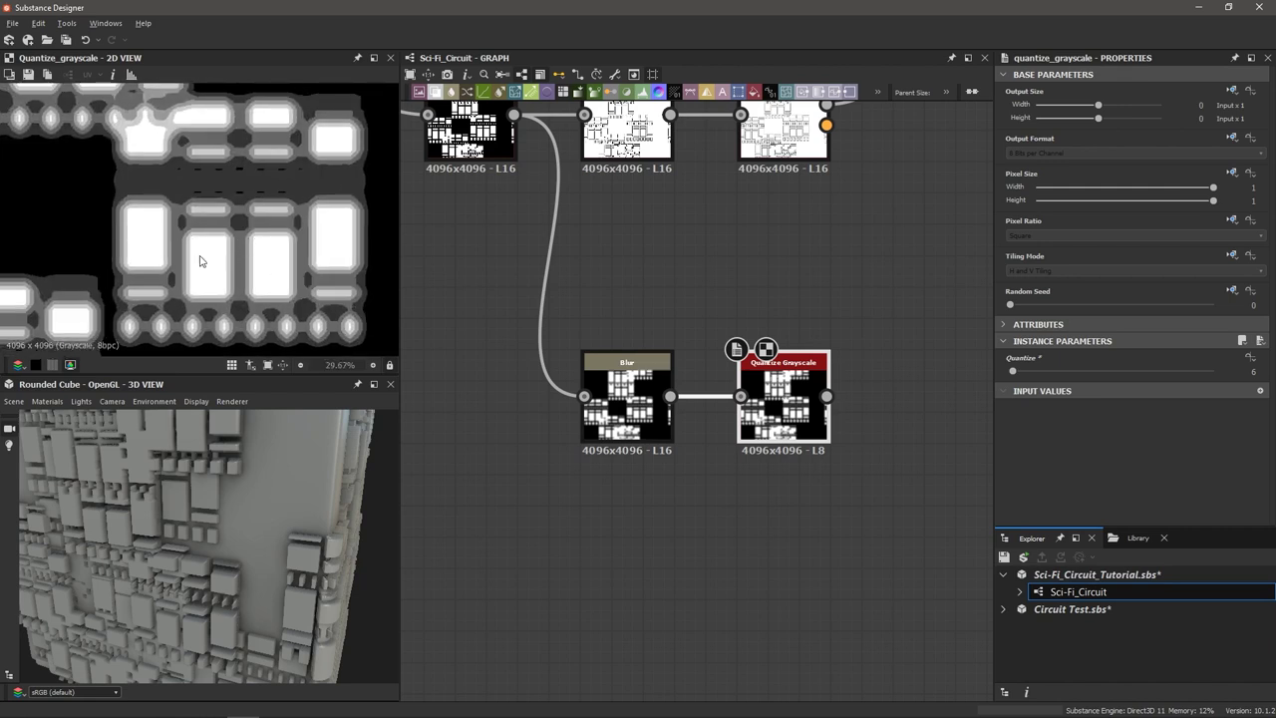
Add an Edge Detect node fed by the Quantize Grayscale output.
{"action": "middle_click_drag", "start_coordinate": [792, 392], "coordinate": [721, 392]}
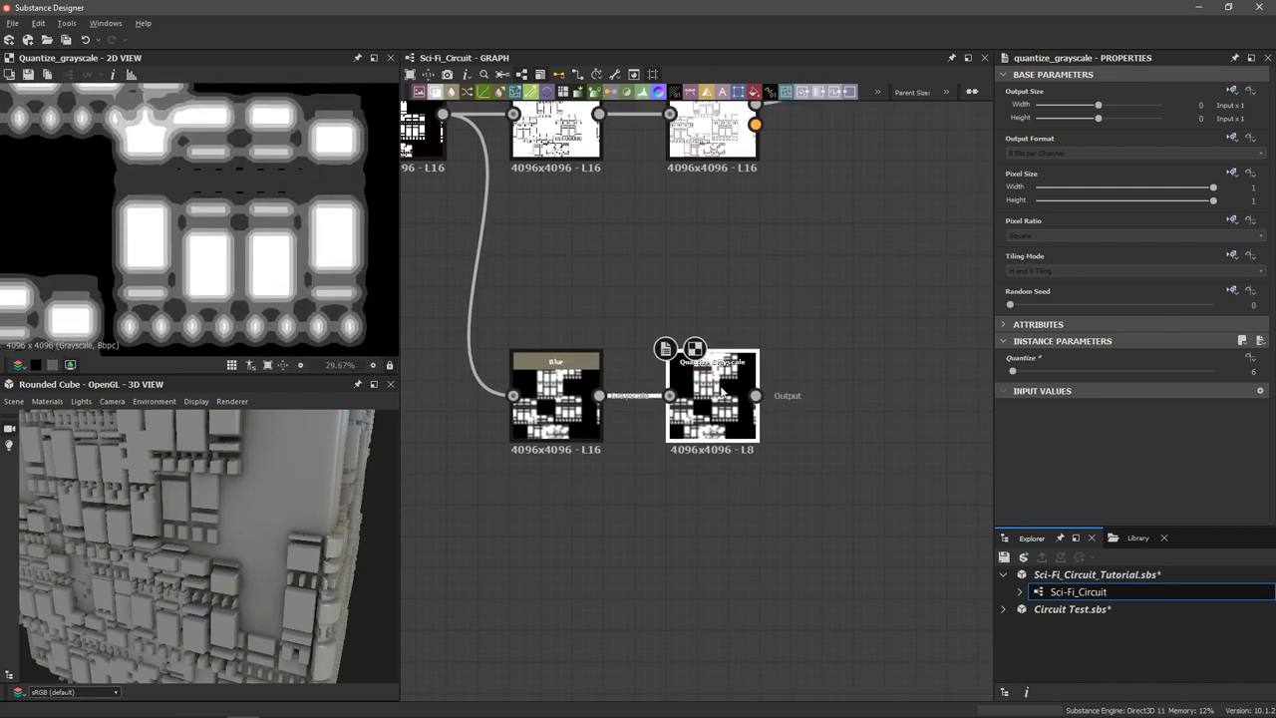
{"action": "key", "text": "space"}
{"action": "type", "text": "edge"}
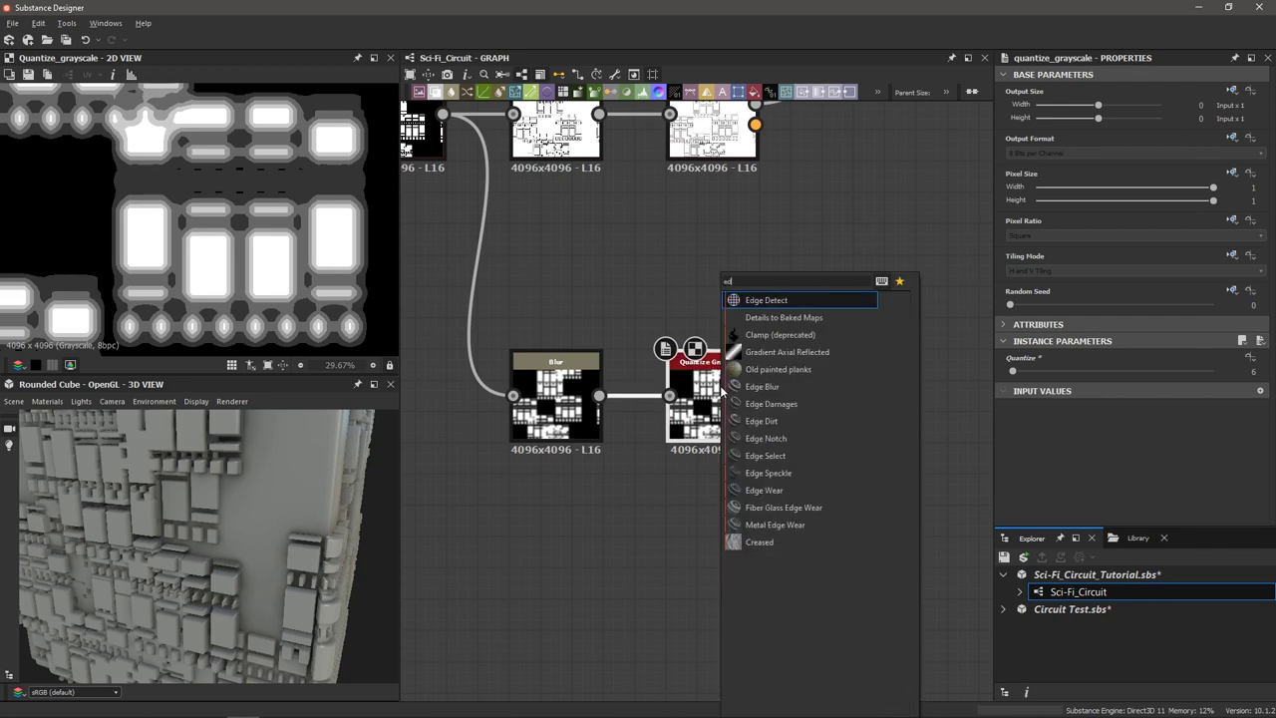
{"action": "key", "text": "Return"}
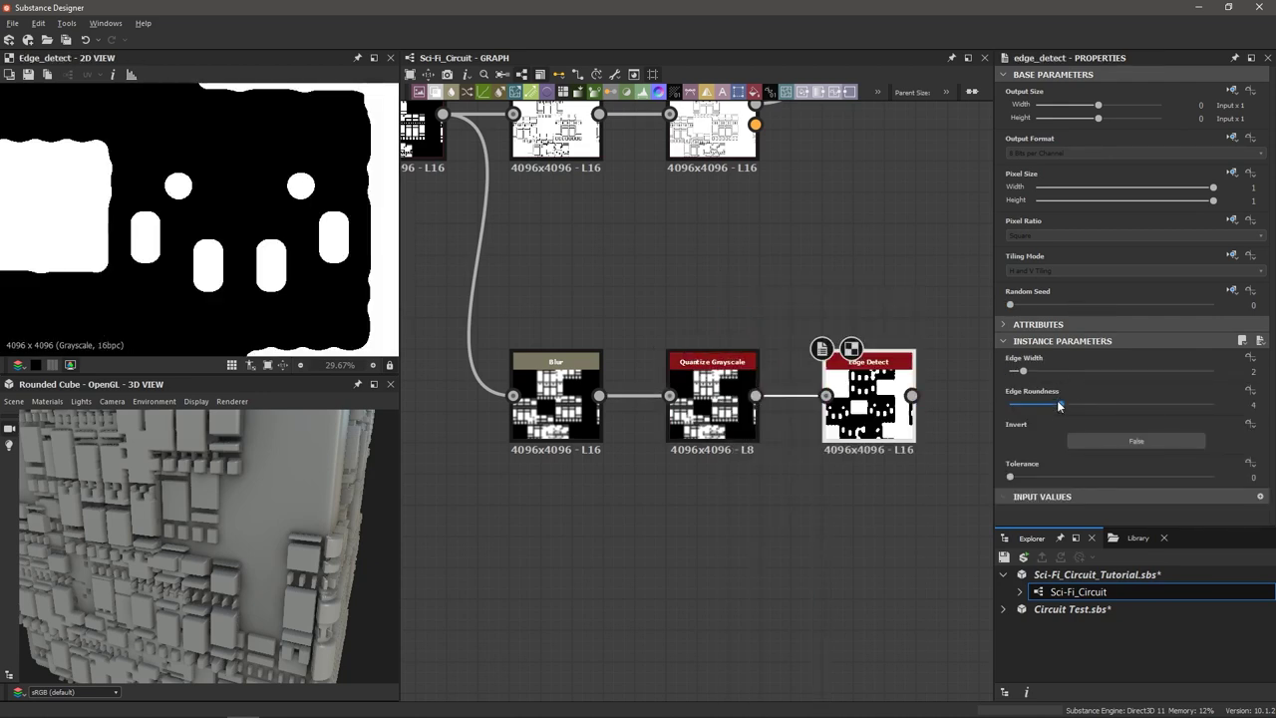
Set the new Edge Detect's Edge Roundness to 0 and Edge Width to 1.08, checking the contour lines up close.
{"action": "left_click_drag", "start_coordinate": [1060, 408], "coordinate": [1015, 375]}
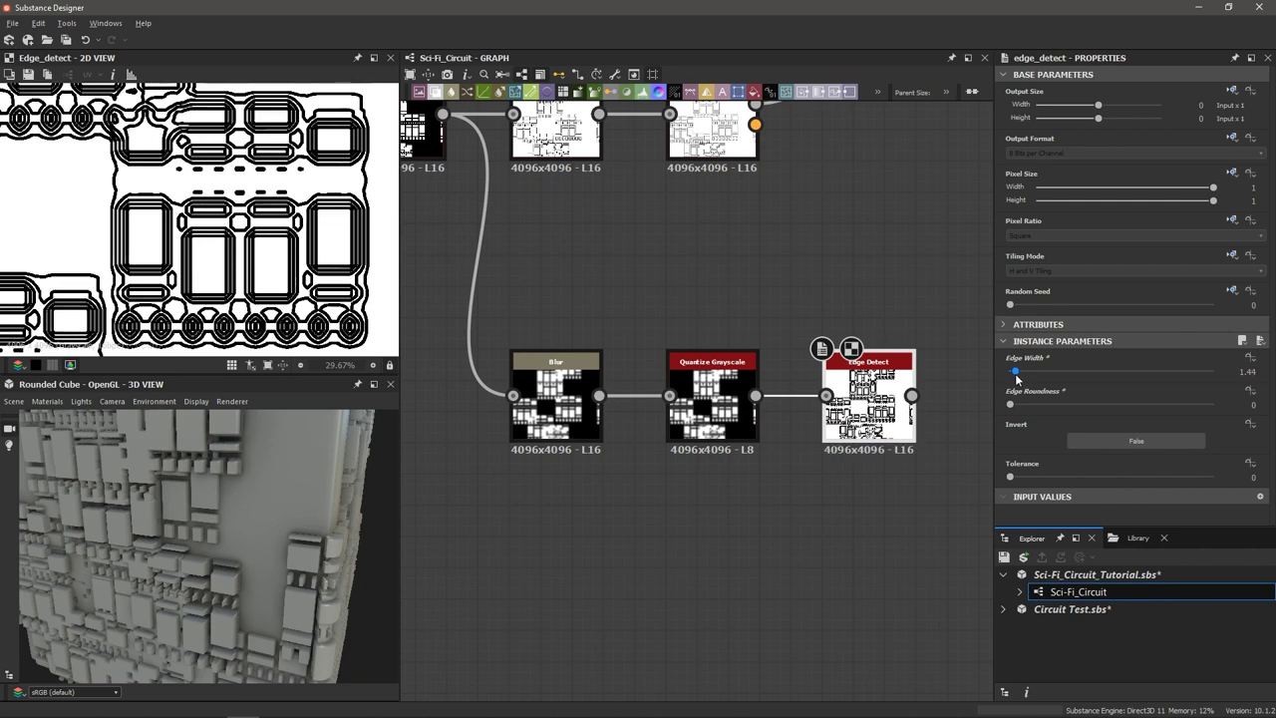
{"action": "left_click_drag", "start_coordinate": [1016, 377], "coordinate": [1014, 377]}
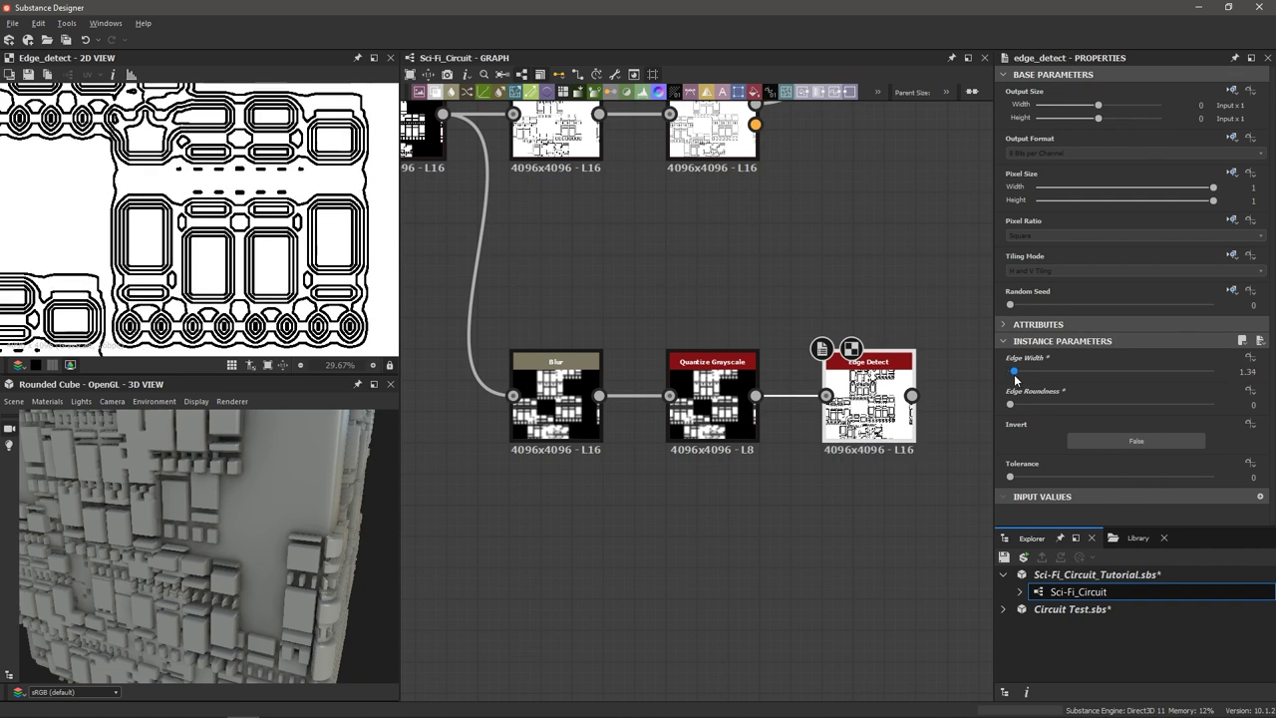
{"action": "left_click_drag", "start_coordinate": [1015, 378], "coordinate": [1009, 375]}
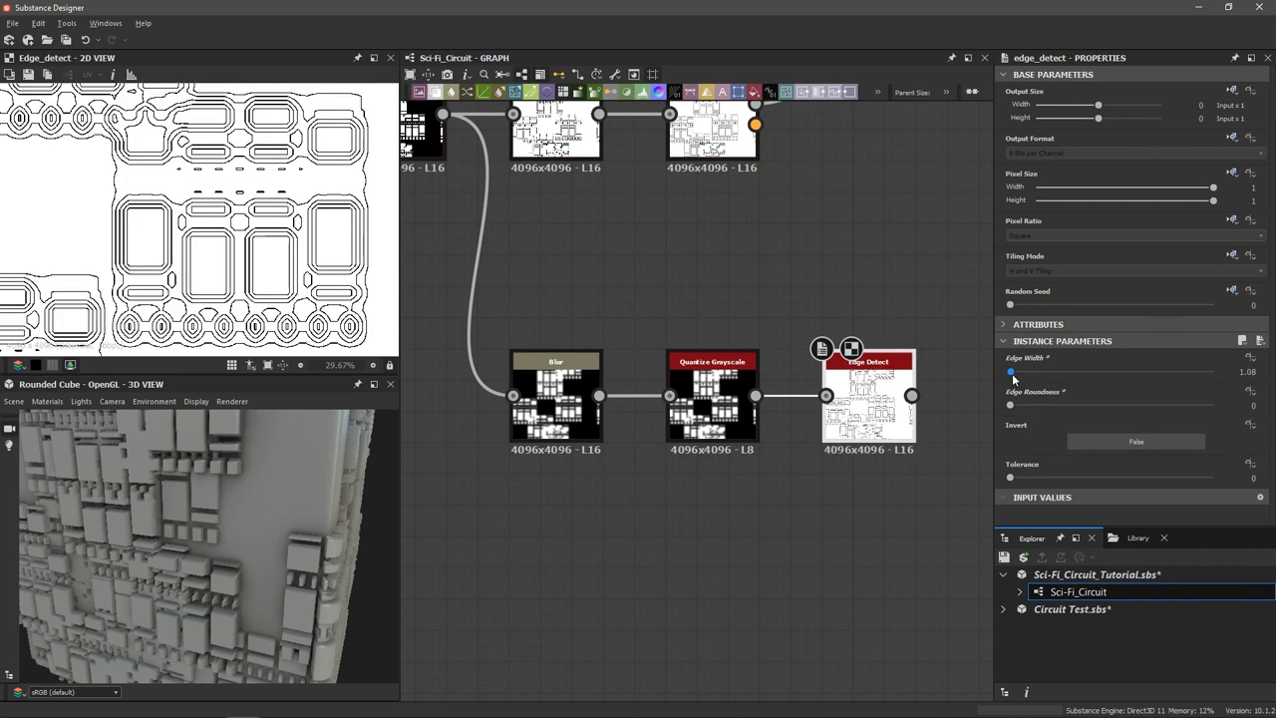
{"action": "scroll", "coordinate": [282, 220], "scroll_direction": "up", "scroll_amount": 1}
{"action": "scroll", "coordinate": [282, 219], "scroll_direction": "up", "scroll_amount": 3}
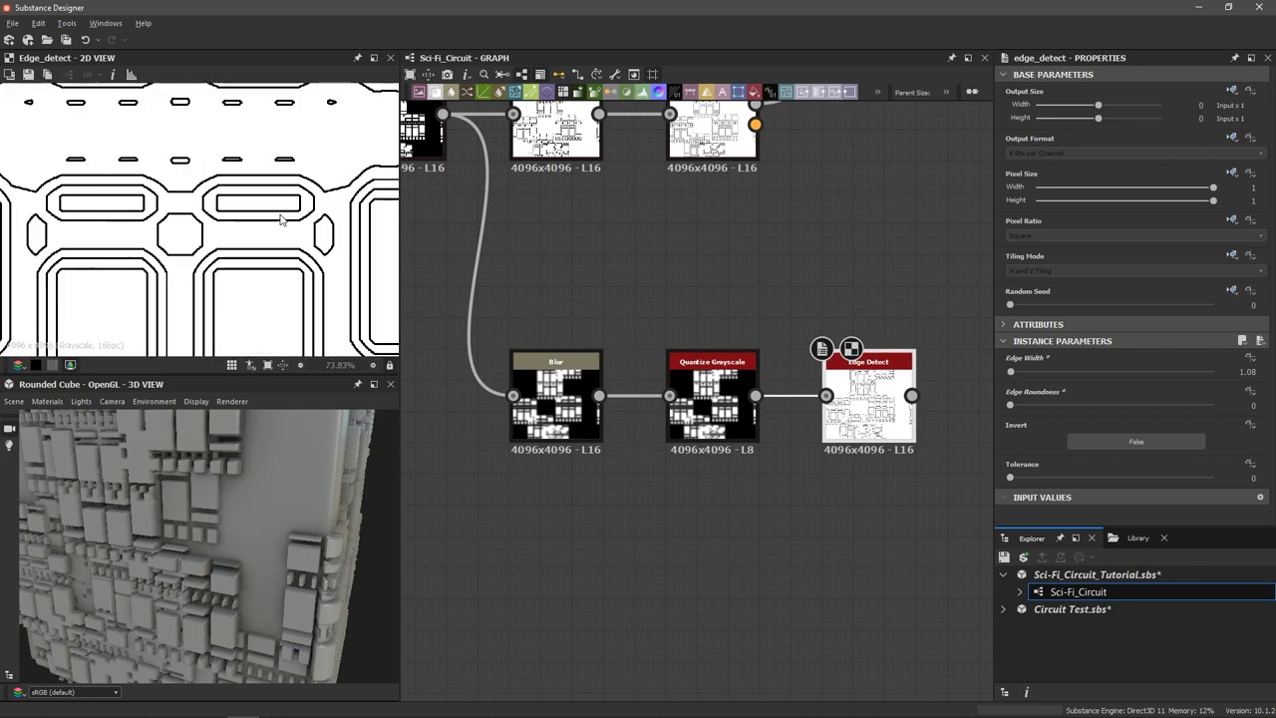
{"action": "scroll", "coordinate": [280, 219], "scroll_direction": "down", "scroll_amount": 7}
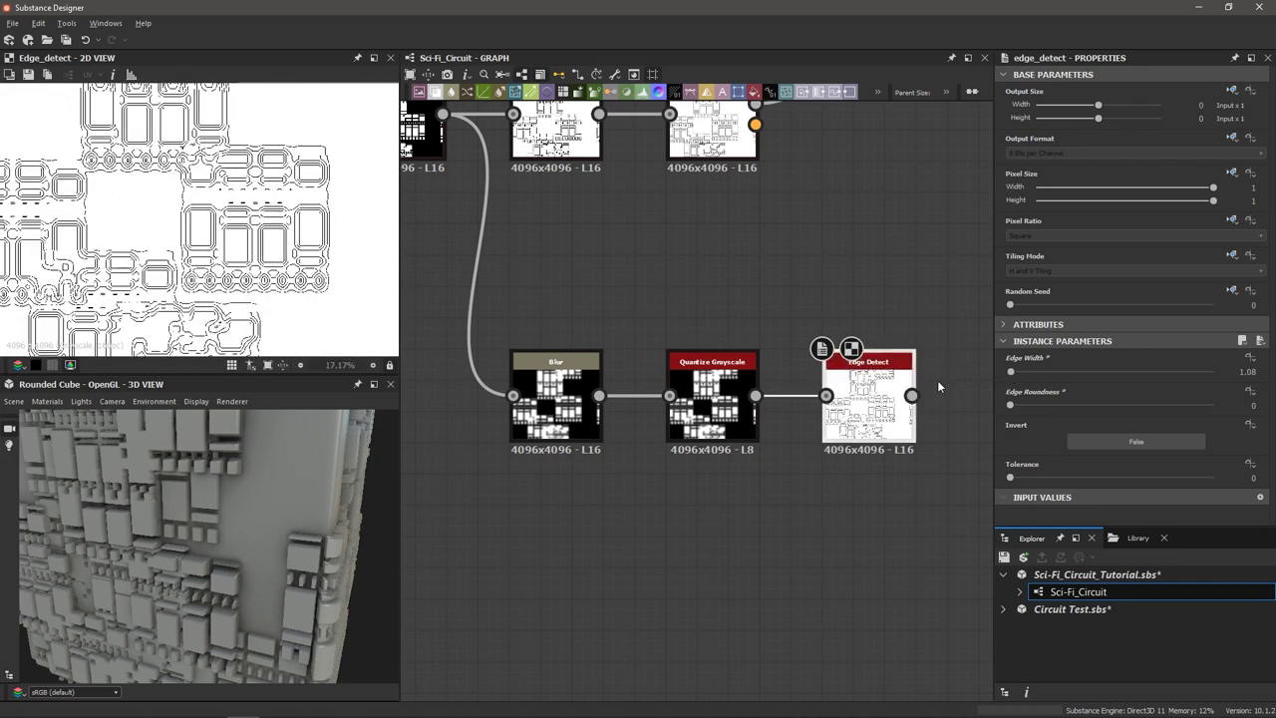
Add a Blur HQ Grayscale node after the Edge Detect and lower its Intensity to about 1.88.
{"action": "middle_click_drag", "start_coordinate": [940, 373], "coordinate": [846, 380]}
{"action": "key", "text": "space"}
{"action": "type", "text": "blur"}
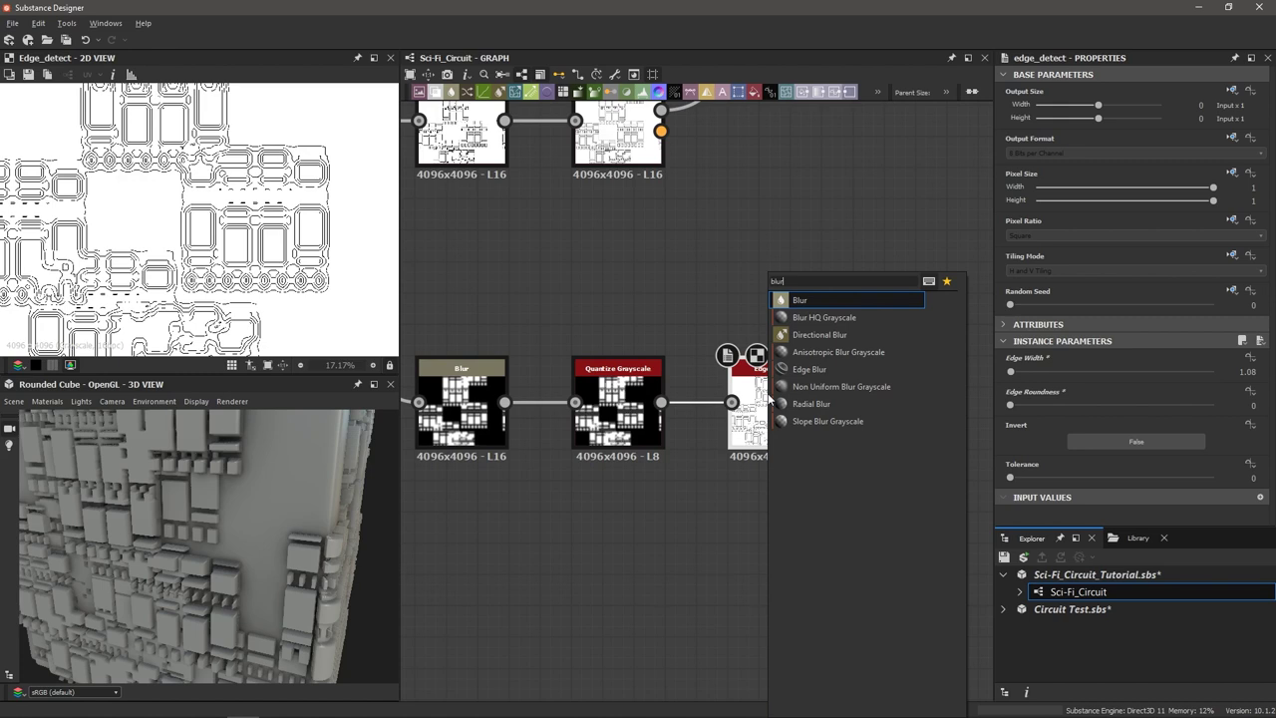
{"action": "key", "text": "Down"}
{"action": "key", "text": "Return"}
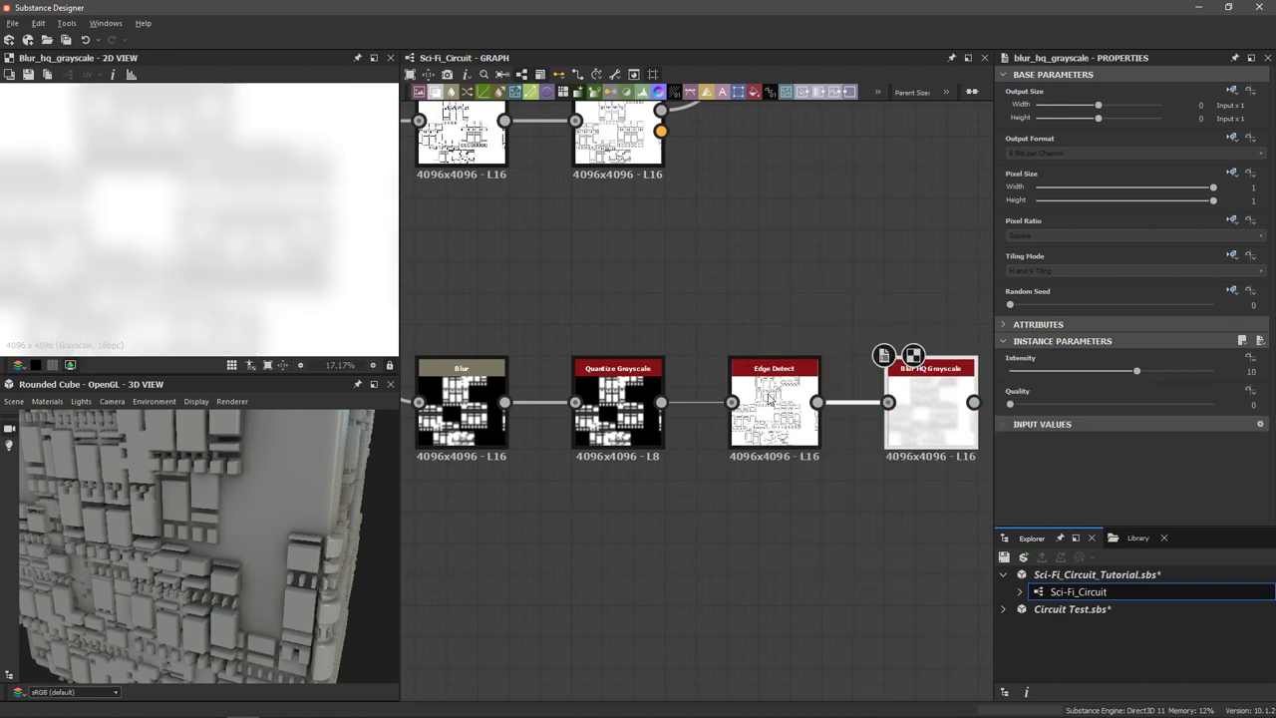
{"action": "left_click_drag", "start_coordinate": [1137, 376], "coordinate": [1035, 384]}
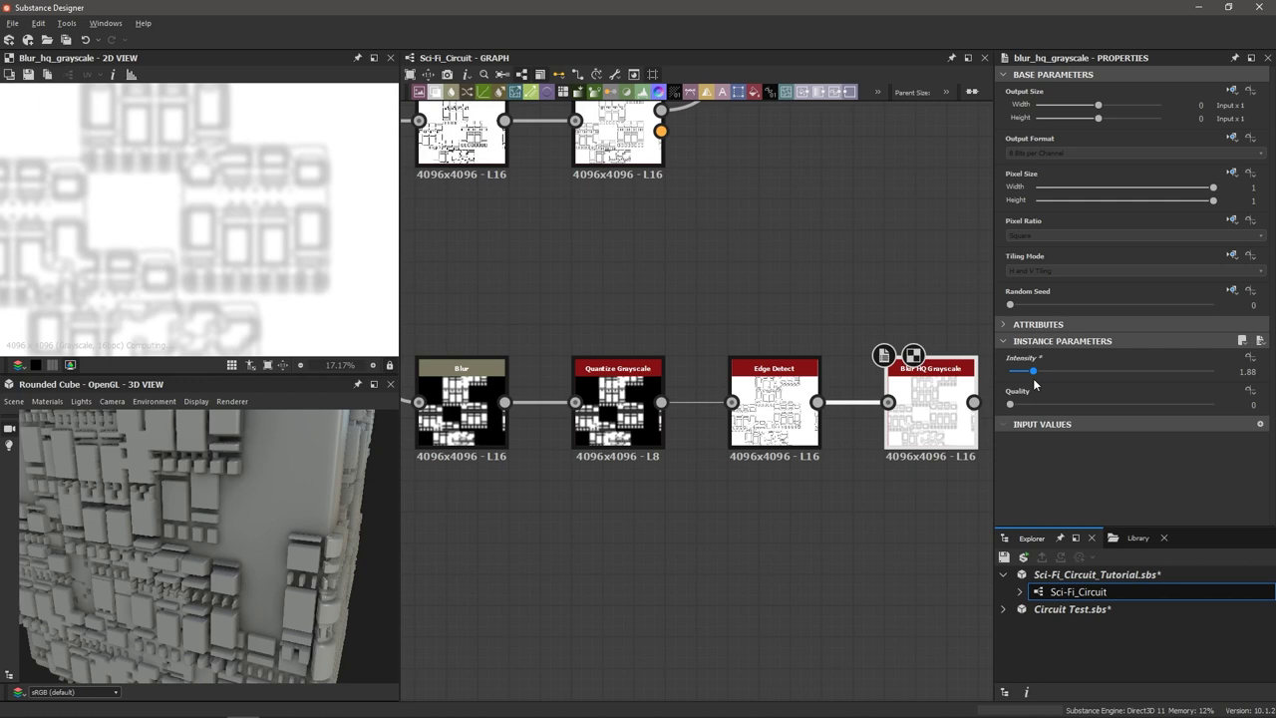
Examine the Edge Detect output's contour lines up close in the 2D view for jagged edges.
{"action": "left_click", "coordinate": [774, 409]}
{"action": "scroll", "coordinate": [194, 283], "scroll_direction": "up", "scroll_amount": 4}
{"action": "scroll", "coordinate": [195, 283], "scroll_direction": "up", "scroll_amount": 7}
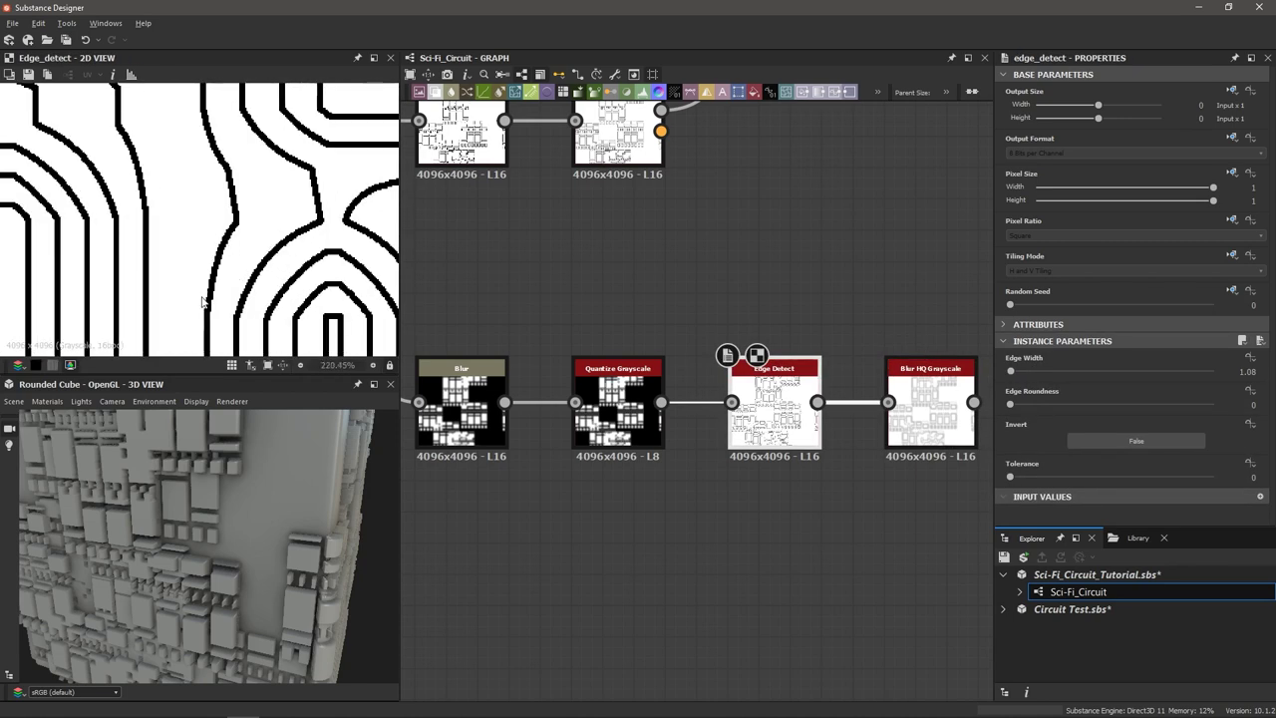
{"action": "scroll", "coordinate": [202, 302], "scroll_direction": "up", "scroll_amount": 2}
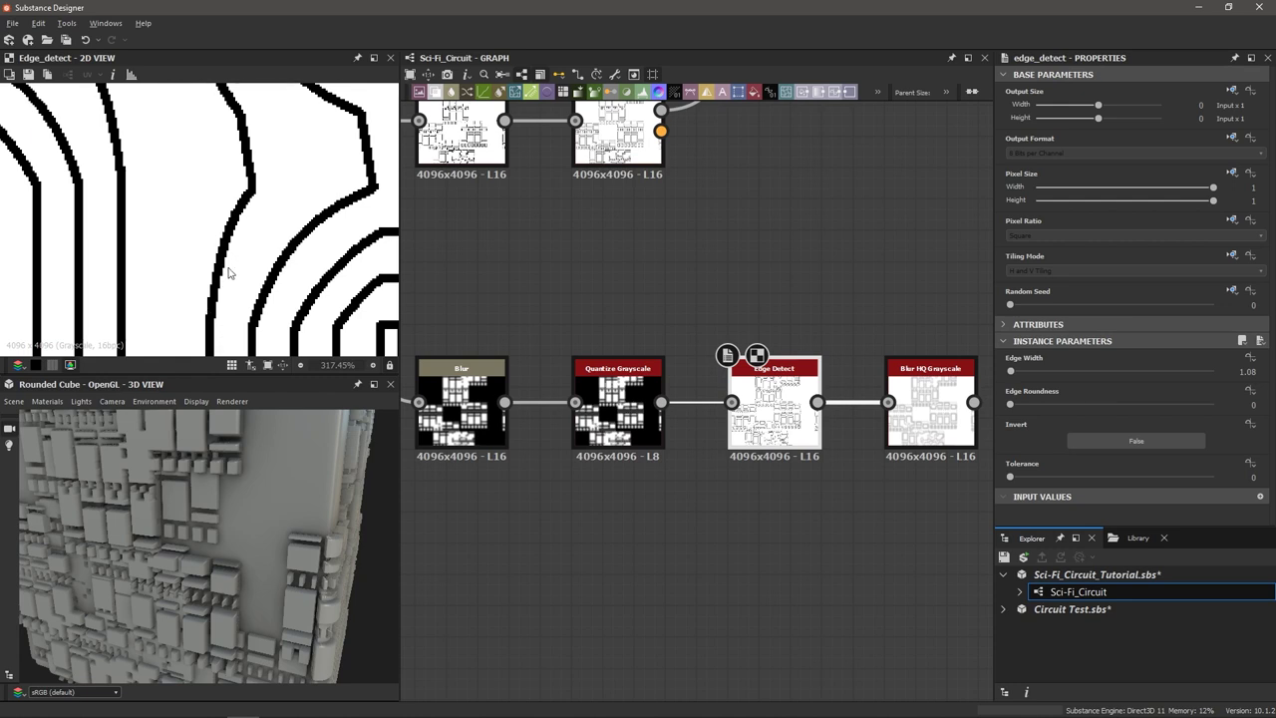
{"action": "scroll", "coordinate": [245, 273], "scroll_direction": "down", "scroll_amount": 1}
{"action": "scroll", "coordinate": [256, 288], "scroll_direction": "up", "scroll_amount": 1}
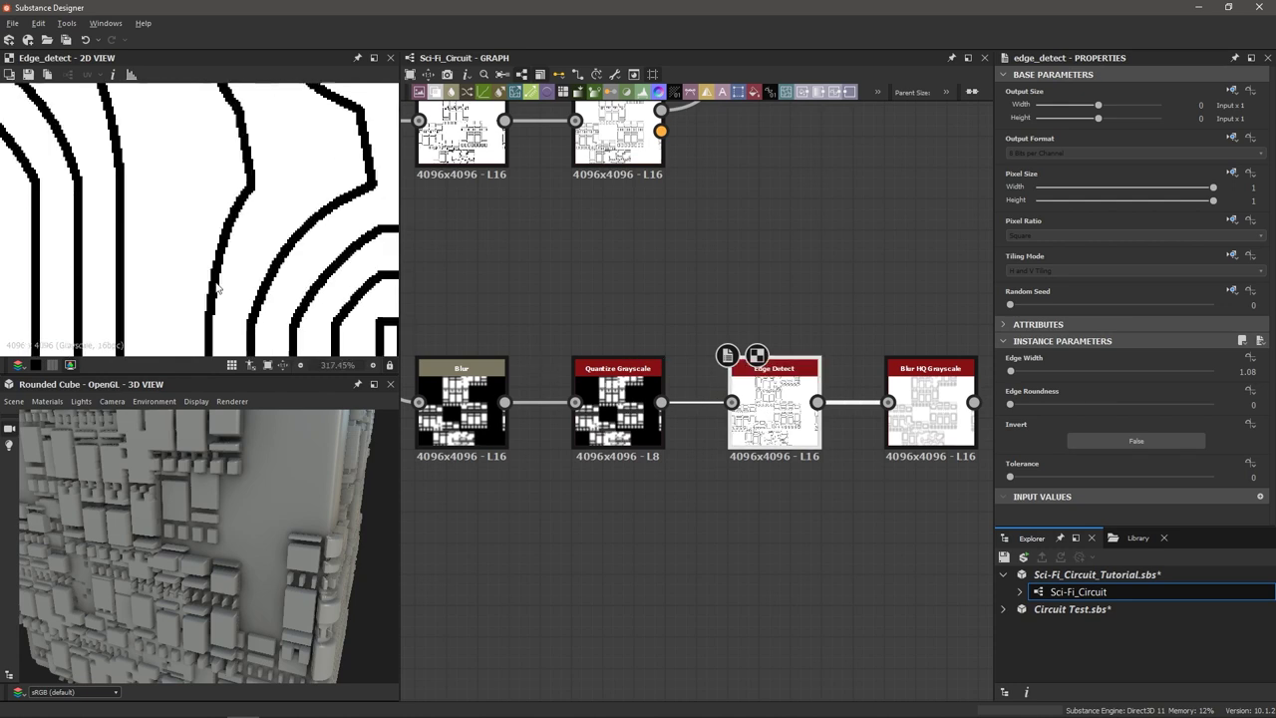
{"action": "scroll", "coordinate": [251, 219], "scroll_direction": "up", "scroll_amount": 1}
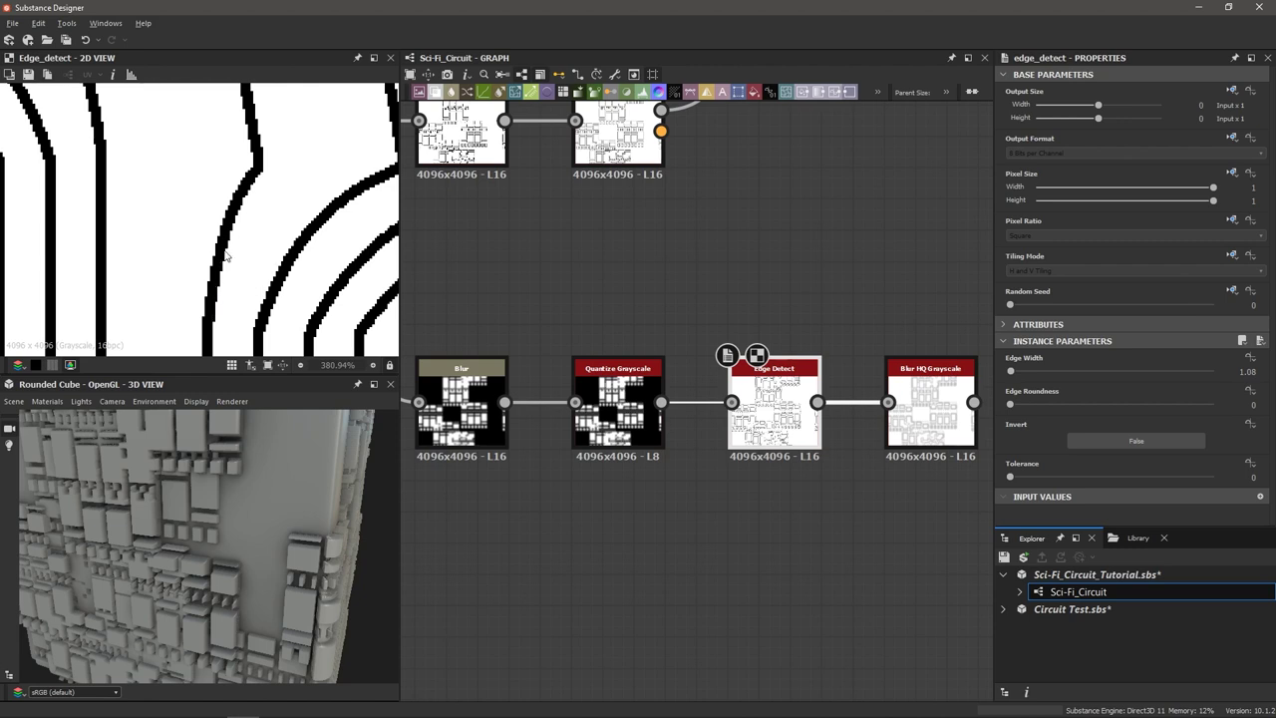
{"action": "scroll", "coordinate": [242, 276], "scroll_direction": "down", "scroll_amount": 1}
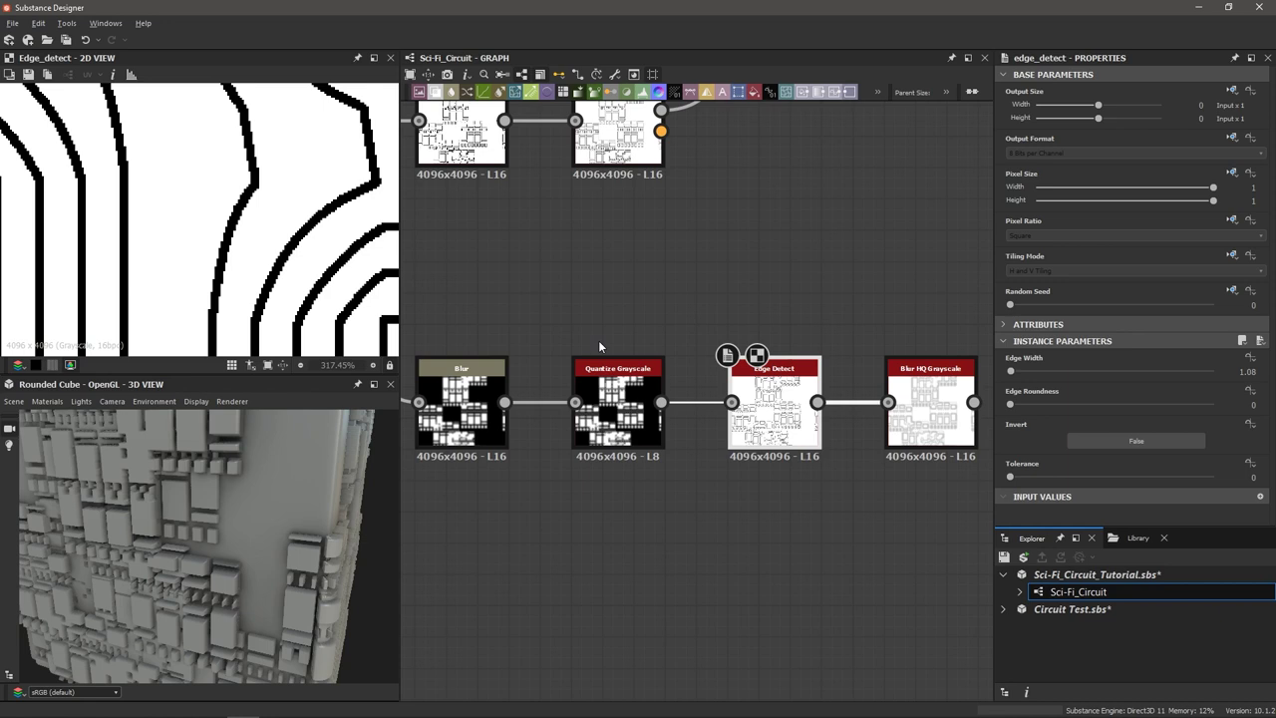
Set the Blur HQ Grayscale node's Intensity to 0.2 and check the softened contour lines in the 2D view.
{"action": "double_click", "coordinate": [934, 414]}
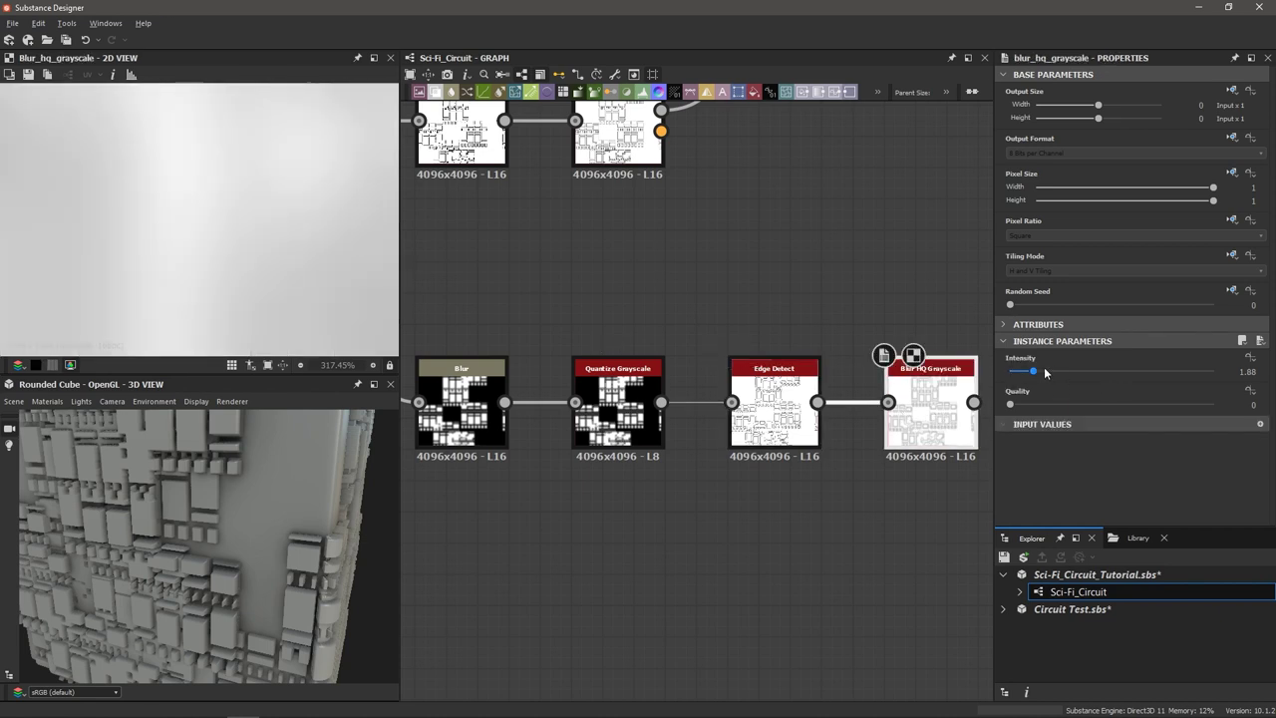
{"action": "left_click_drag", "start_coordinate": [1045, 372], "coordinate": [1013, 373]}
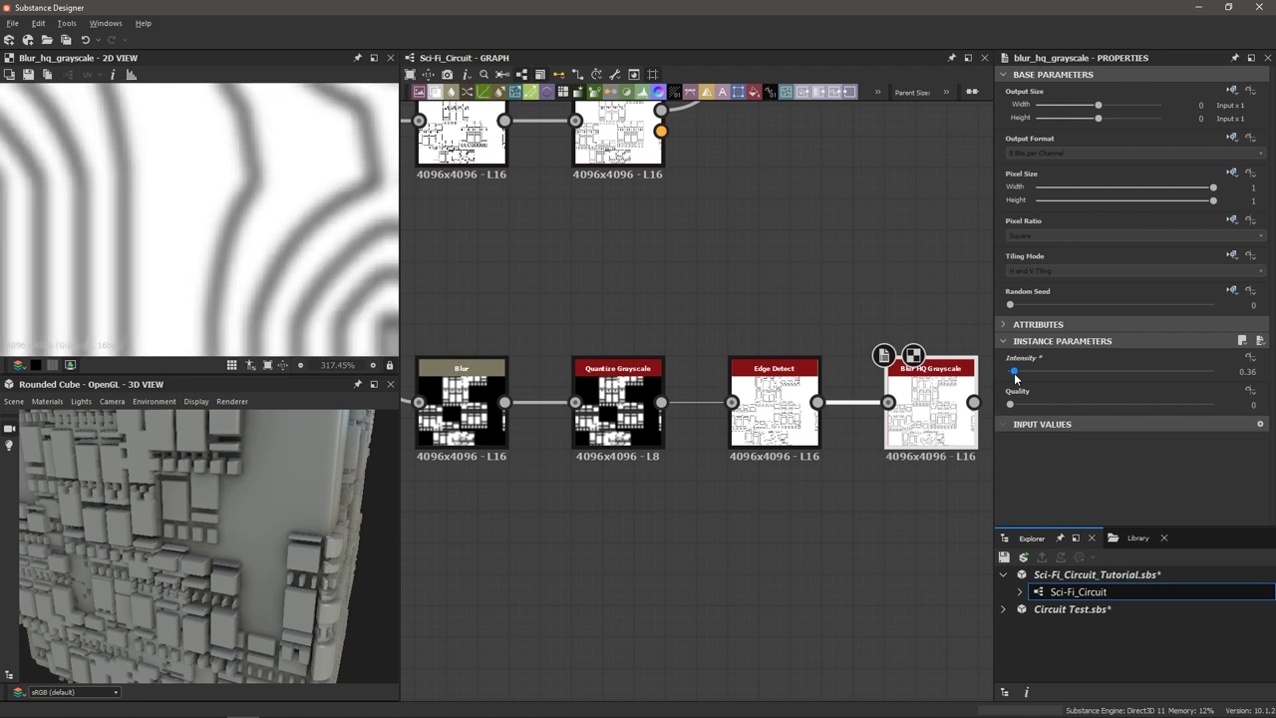
{"action": "key", "text": "Tab"}
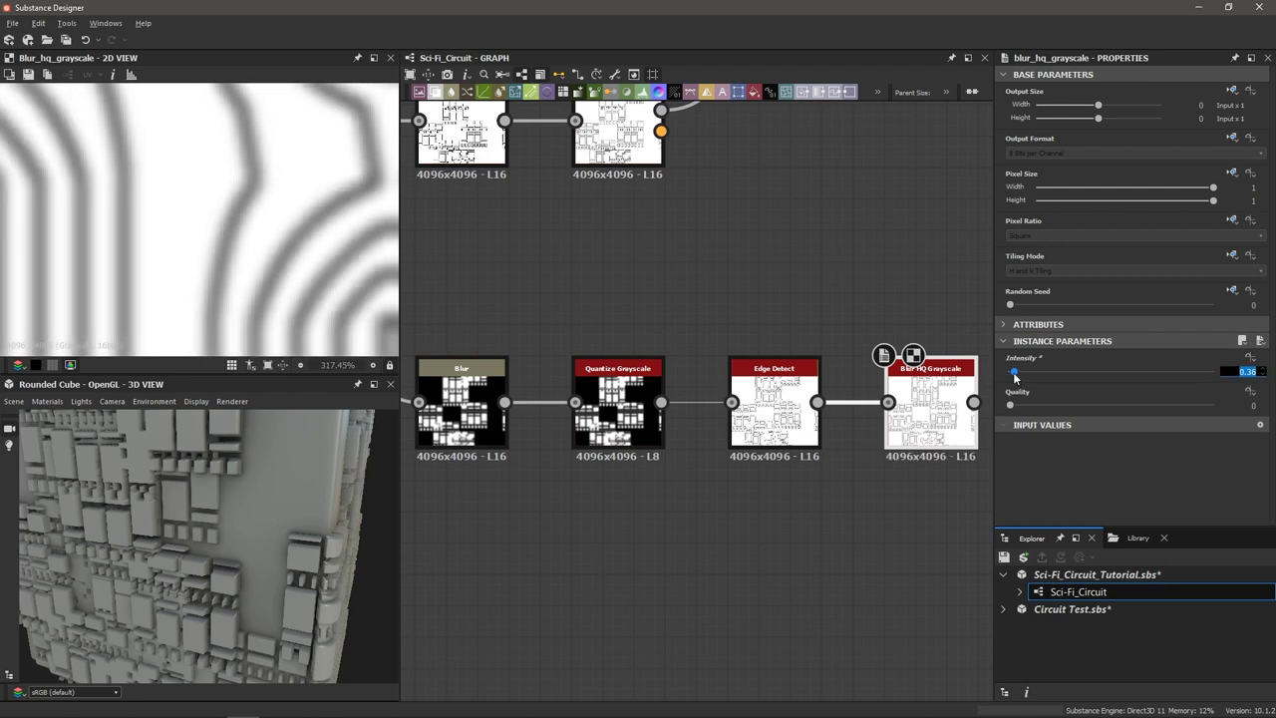
{"action": "type", "text": "."}
{"action": "type", "text": "0.2"}
{"action": "key", "text": "Return"}
{"action": "scroll", "coordinate": [227, 245], "scroll_direction": "down", "scroll_amount": 1}
{"action": "scroll", "coordinate": [225, 269], "scroll_direction": "down", "scroll_amount": 2}
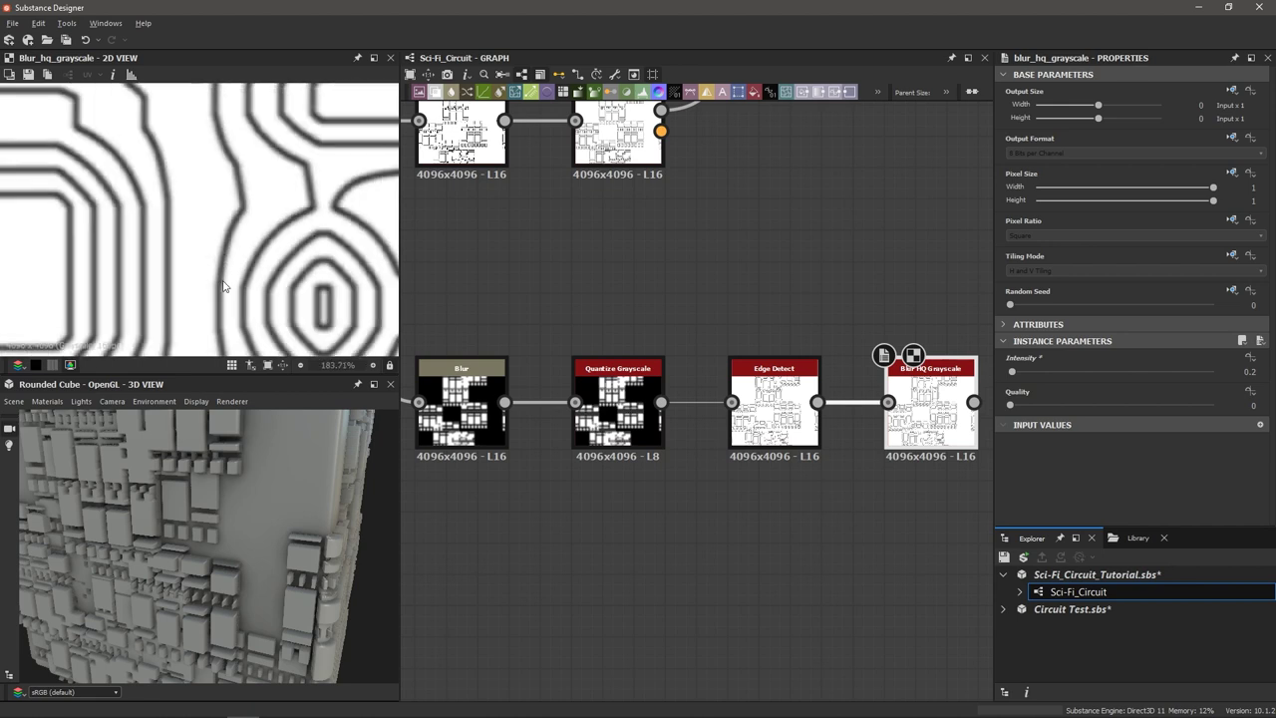
Add a Histogram Scan node fed by the Blur HQ Grayscale output.
{"action": "key", "text": "f"}
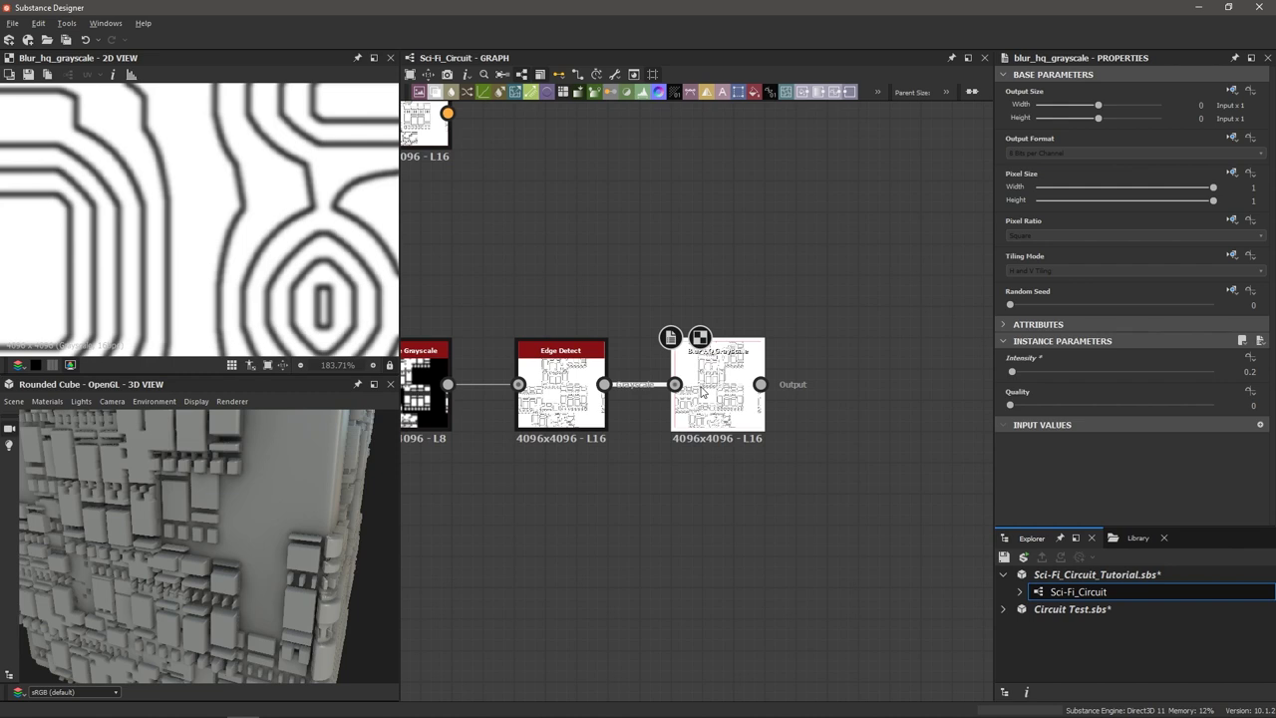
{"action": "key", "text": "space"}
{"action": "type", "text": "histogram"}
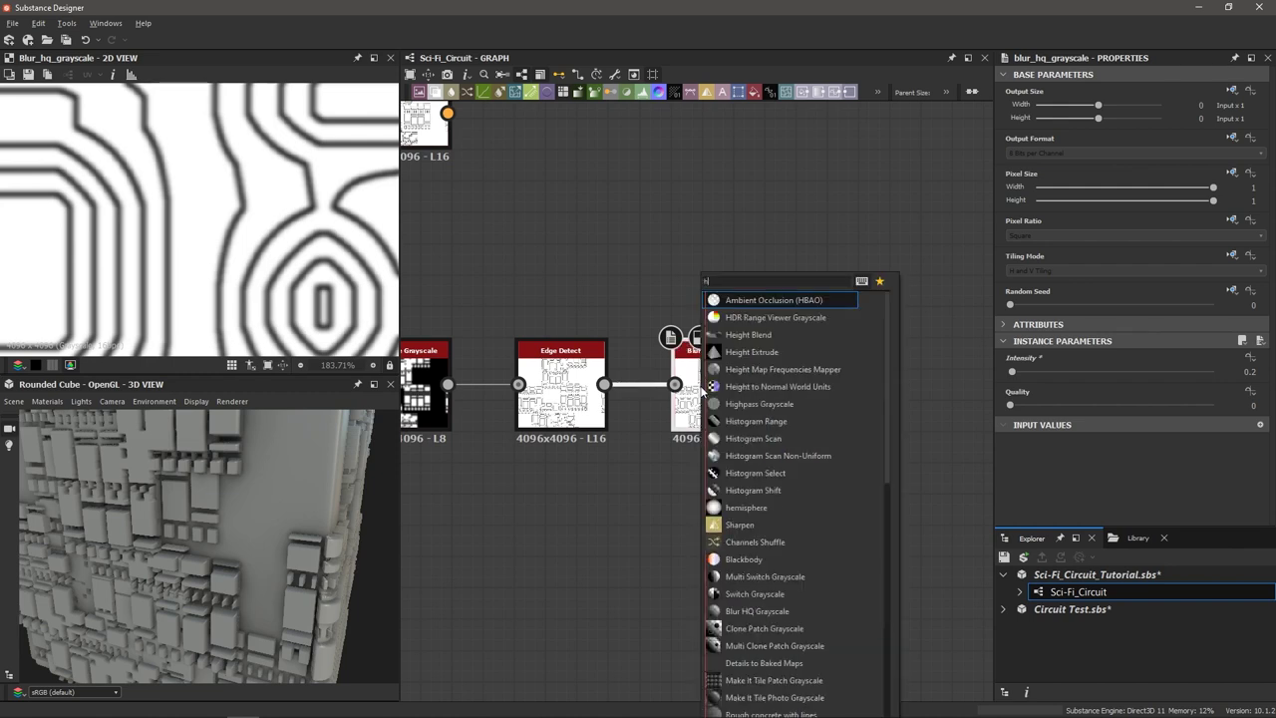
{"action": "key", "text": "Down"}
{"action": "key", "text": "Return"}
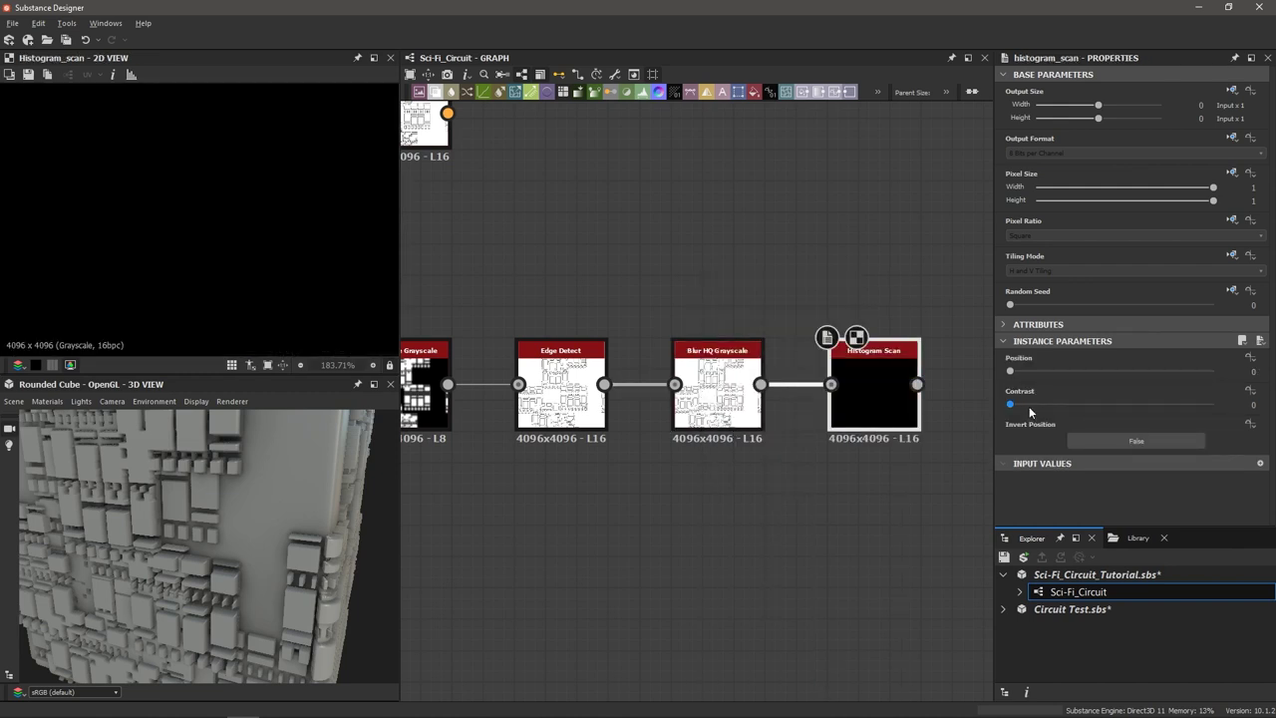
Set the Histogram Scan's Contrast to 0.34 and Position to 0.22, checking the line edges up close.
{"action": "left_click_drag", "start_coordinate": [1011, 404], "coordinate": [1078, 406]}
{"action": "left_click_drag", "start_coordinate": [1009, 371], "coordinate": [1056, 386]}
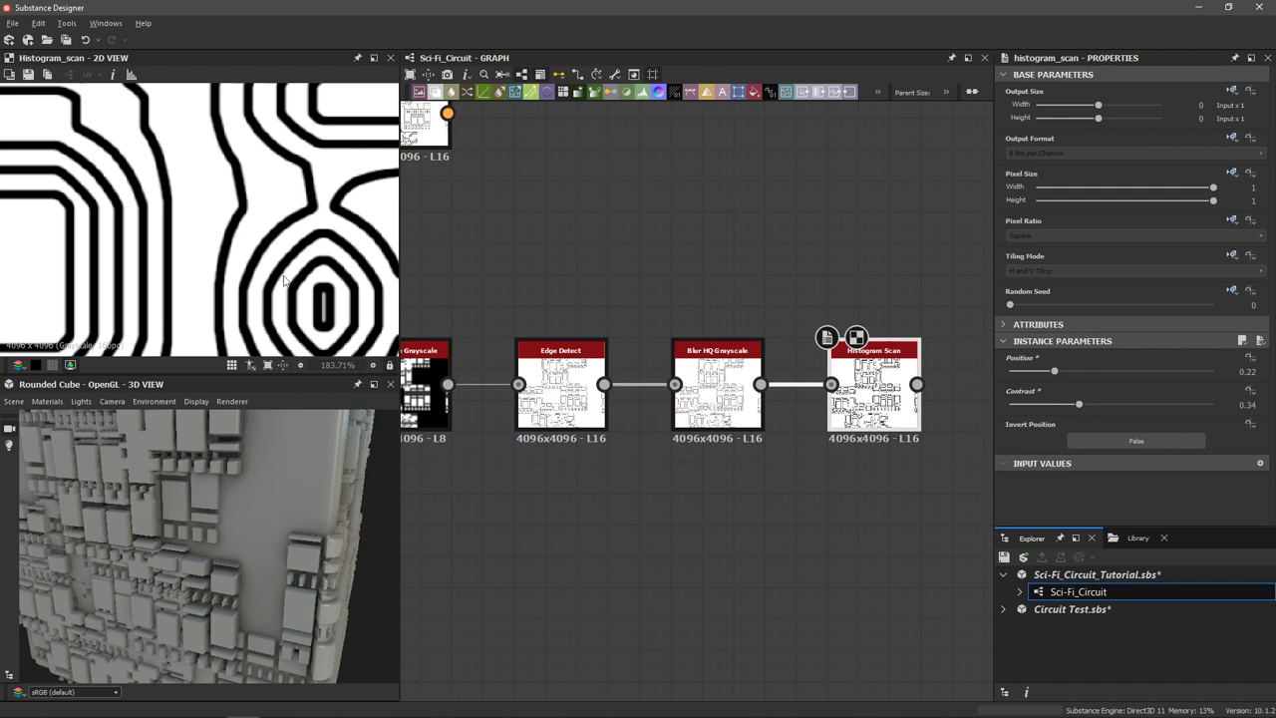
{"action": "scroll", "coordinate": [286, 283], "scroll_direction": "up", "scroll_amount": 5}
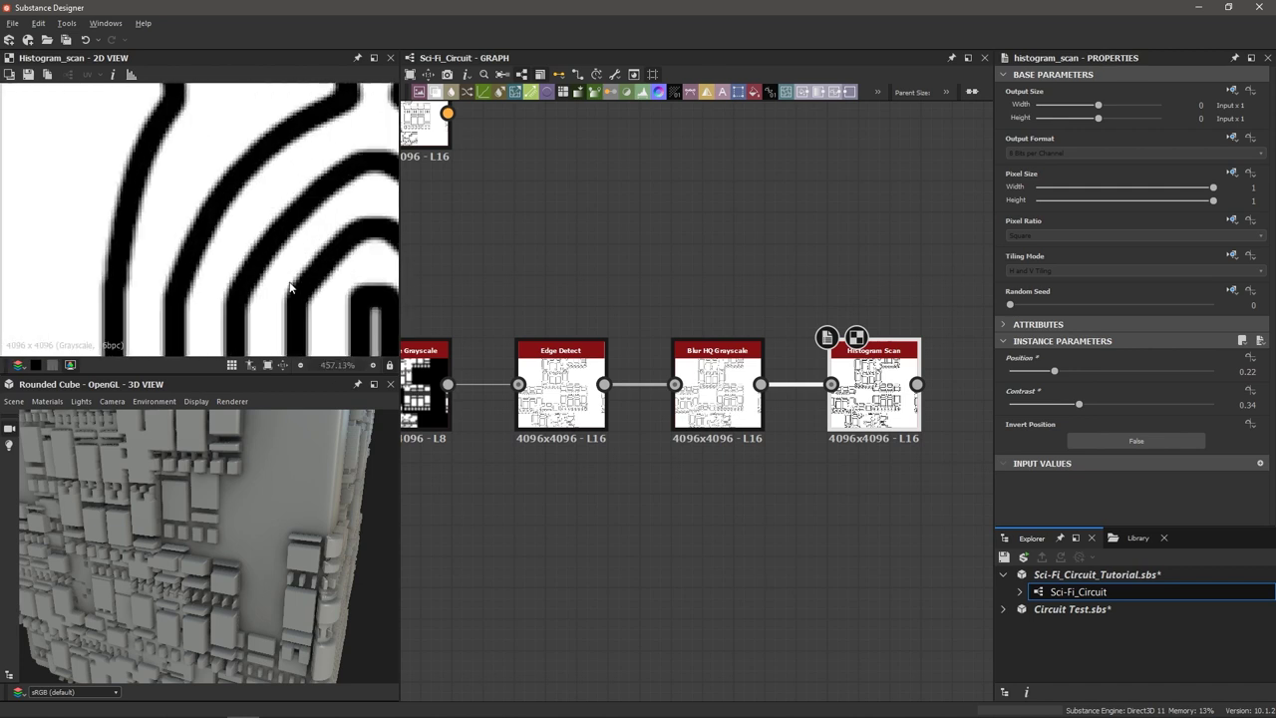
Compare the Edge Detect lines with the Histogram Scan result in the 2D view.
{"action": "left_click", "coordinate": [569, 401]}
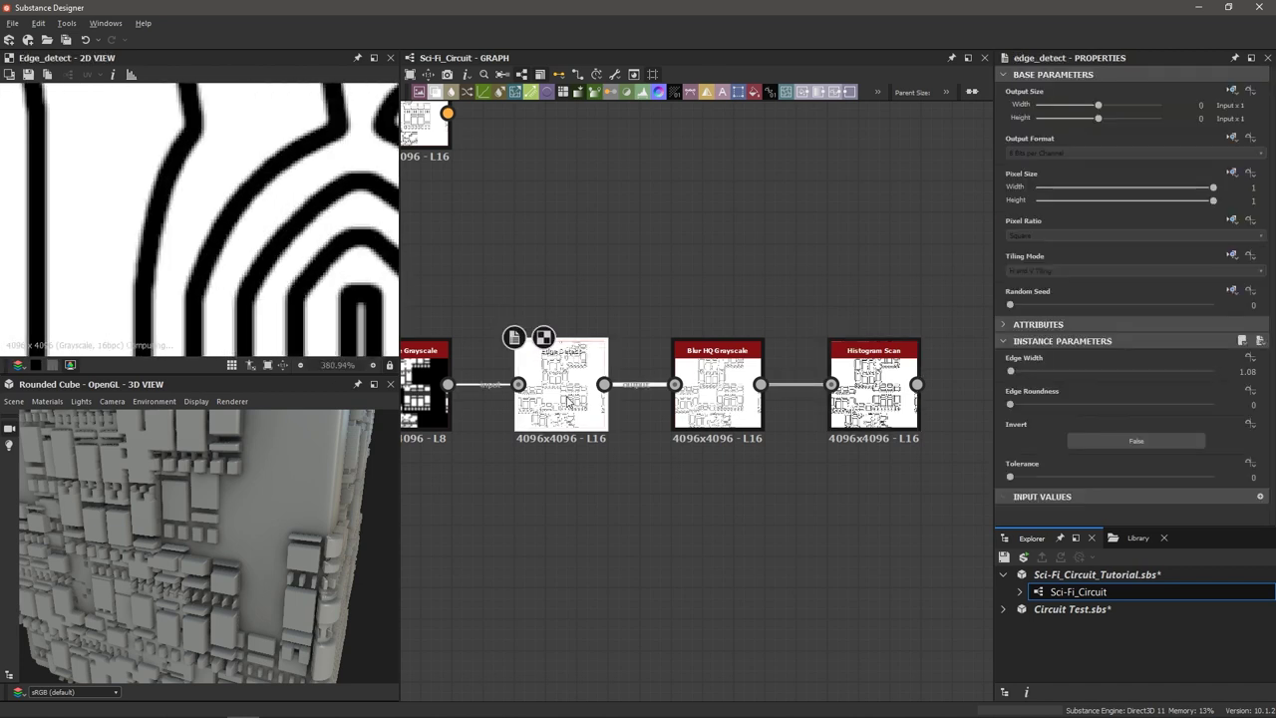
{"action": "left_click", "coordinate": [860, 393]}
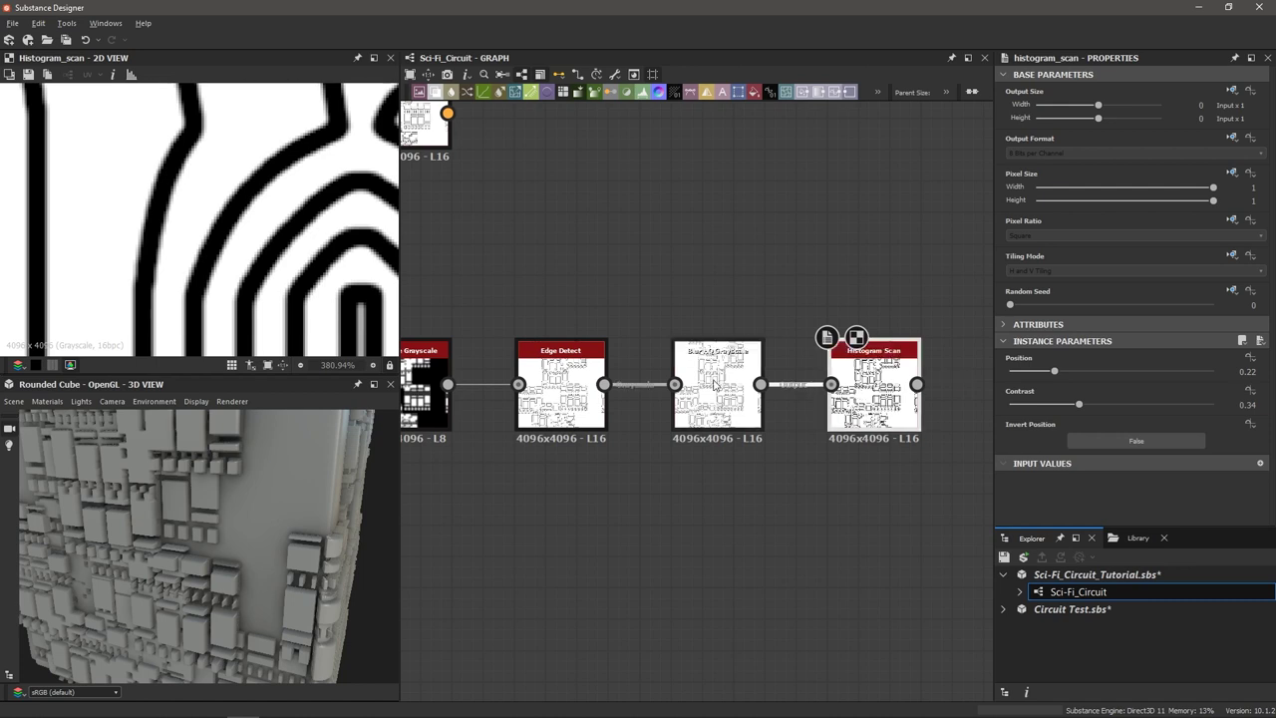
{"action": "scroll", "coordinate": [250, 291], "scroll_direction": "down", "scroll_amount": 1}
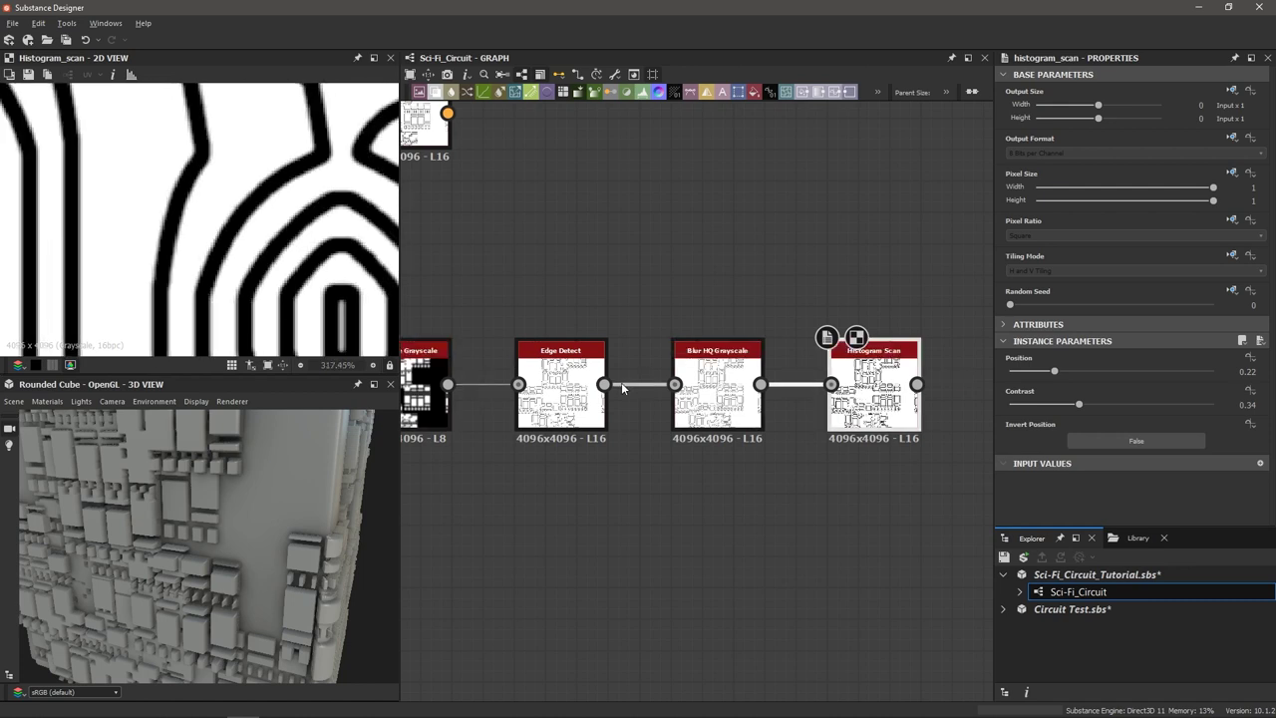
{"action": "left_click", "coordinate": [558, 394]}
{"action": "left_click", "coordinate": [873, 394]}
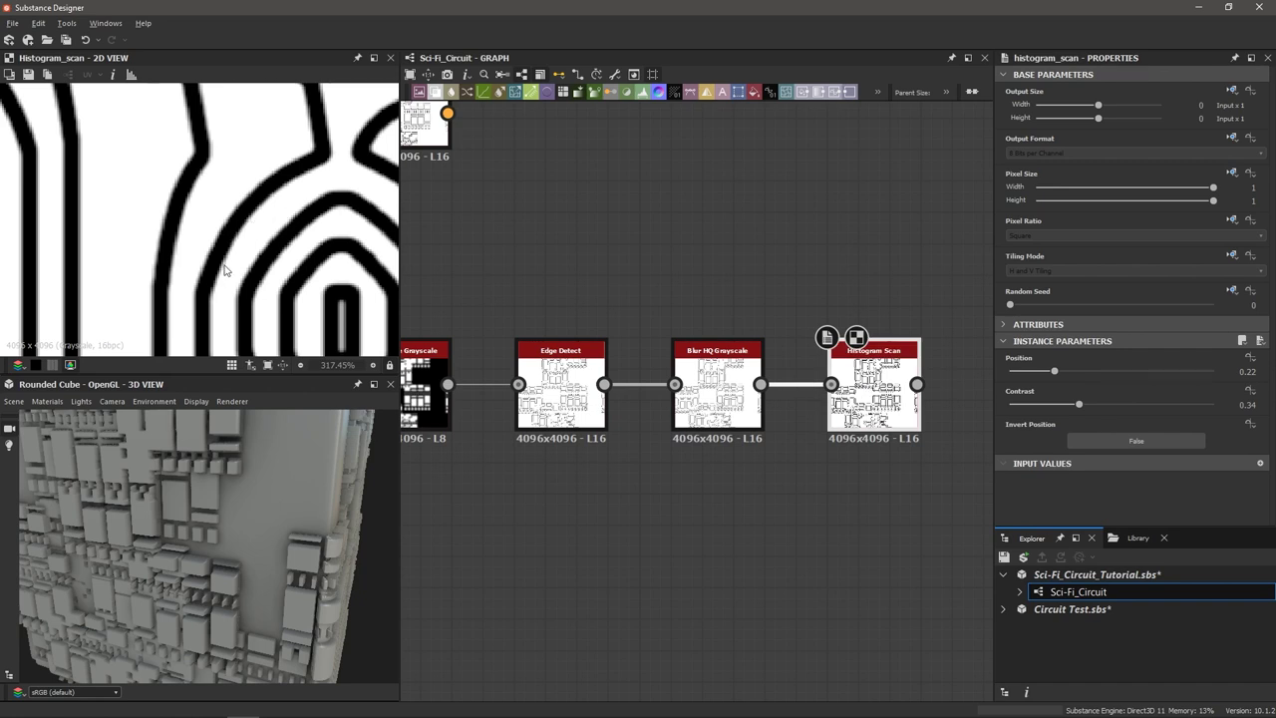
Add an Invert Grayscale node after the Histogram Scan and check the whole inverted contour pattern.
{"action": "scroll", "coordinate": [774, 409], "scroll_direction": "down", "scroll_amount": 2}
{"action": "middle_click_drag", "start_coordinate": [851, 441], "coordinate": [652, 482]}
{"action": "scroll", "coordinate": [656, 477], "scroll_direction": "up", "scroll_amount": 2}
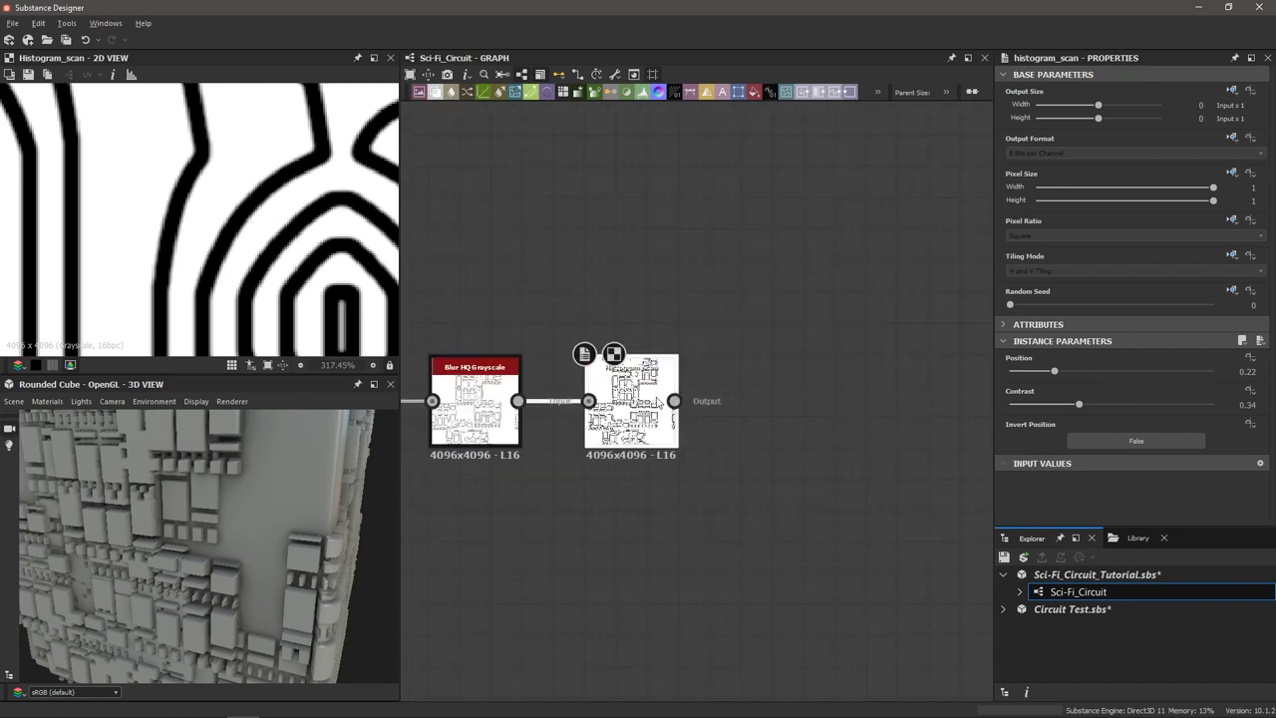
{"action": "key", "text": "space"}
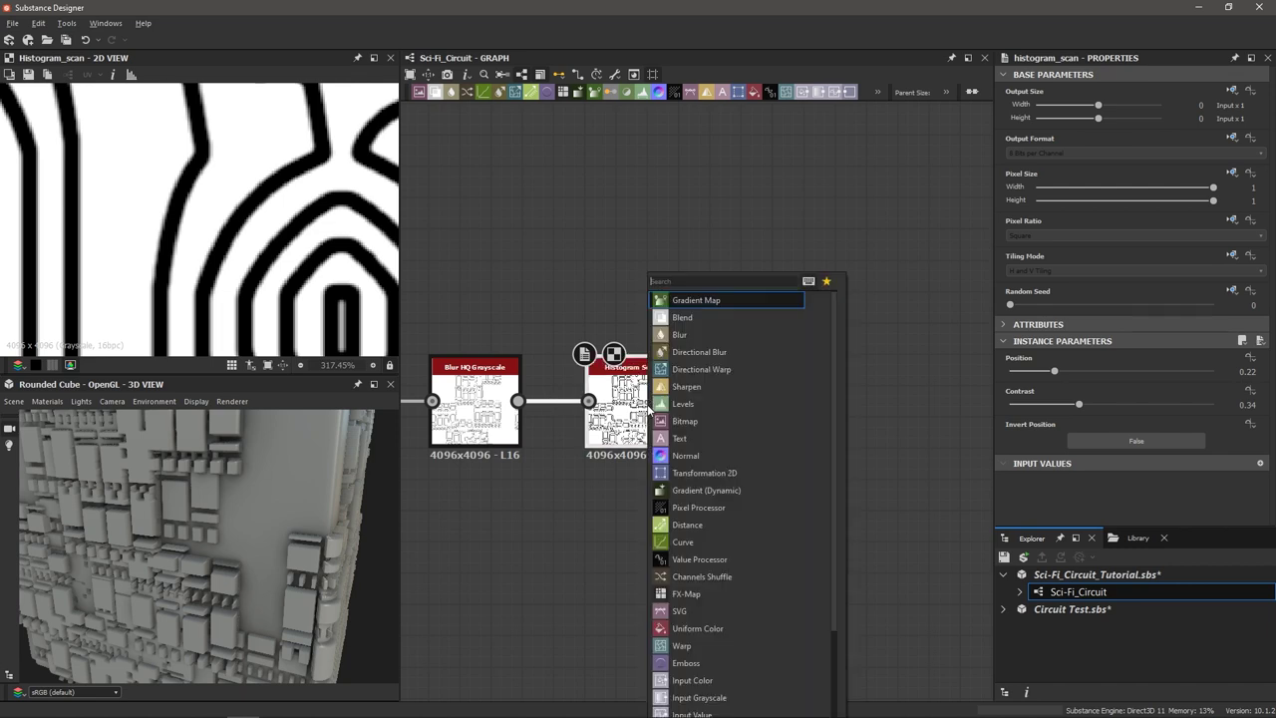
{"action": "type", "text": "invert gr"}
{"action": "key", "text": "Return"}
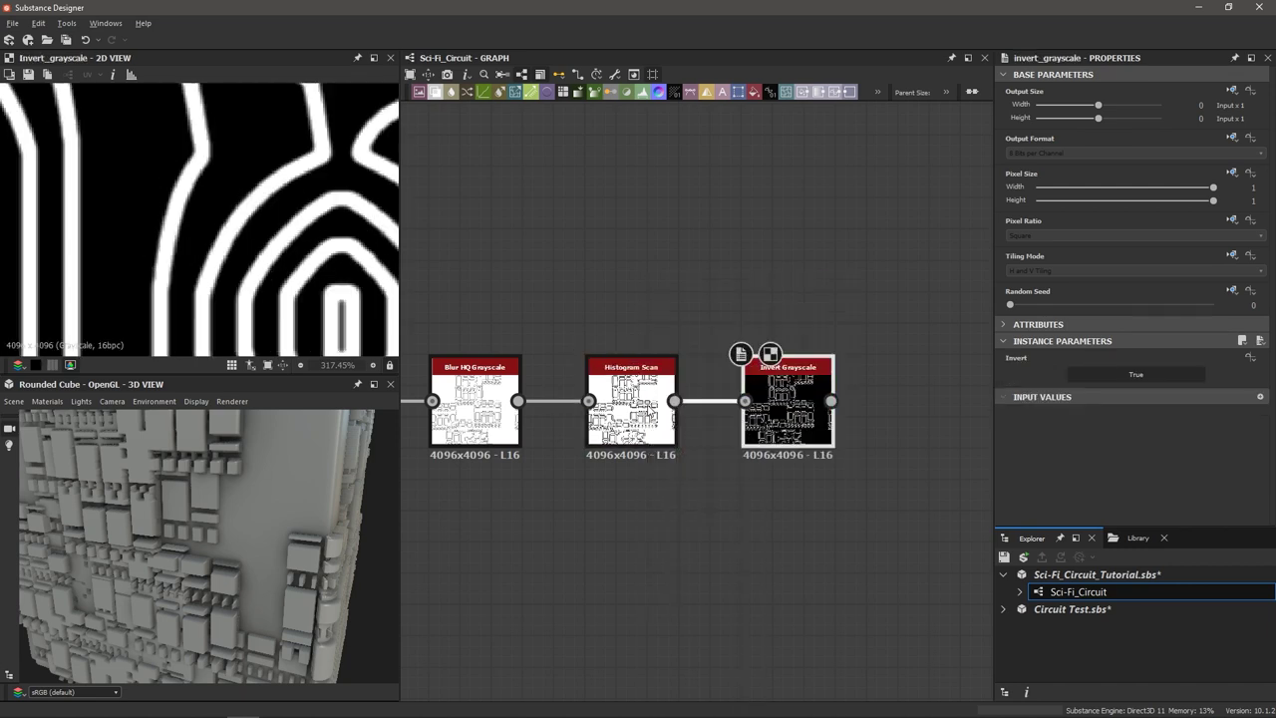
{"action": "scroll", "coordinate": [180, 198], "scroll_direction": "down", "scroll_amount": 10}
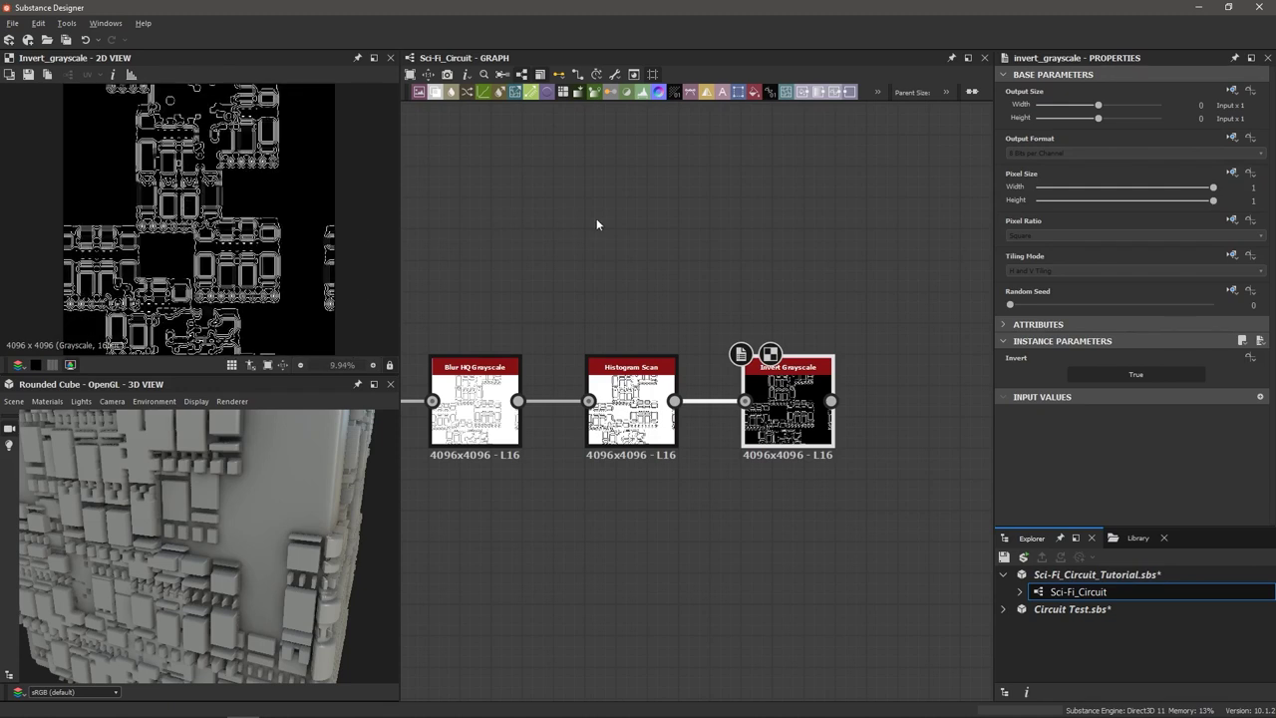
Feed the Invert Grayscale output into the Final Blend and inspect the contour lines on the 3D cube.
{"action": "scroll", "coordinate": [594, 221], "scroll_direction": "down", "scroll_amount": 2}
{"action": "scroll", "coordinate": [581, 327], "scroll_direction": "down", "scroll_amount": 3}
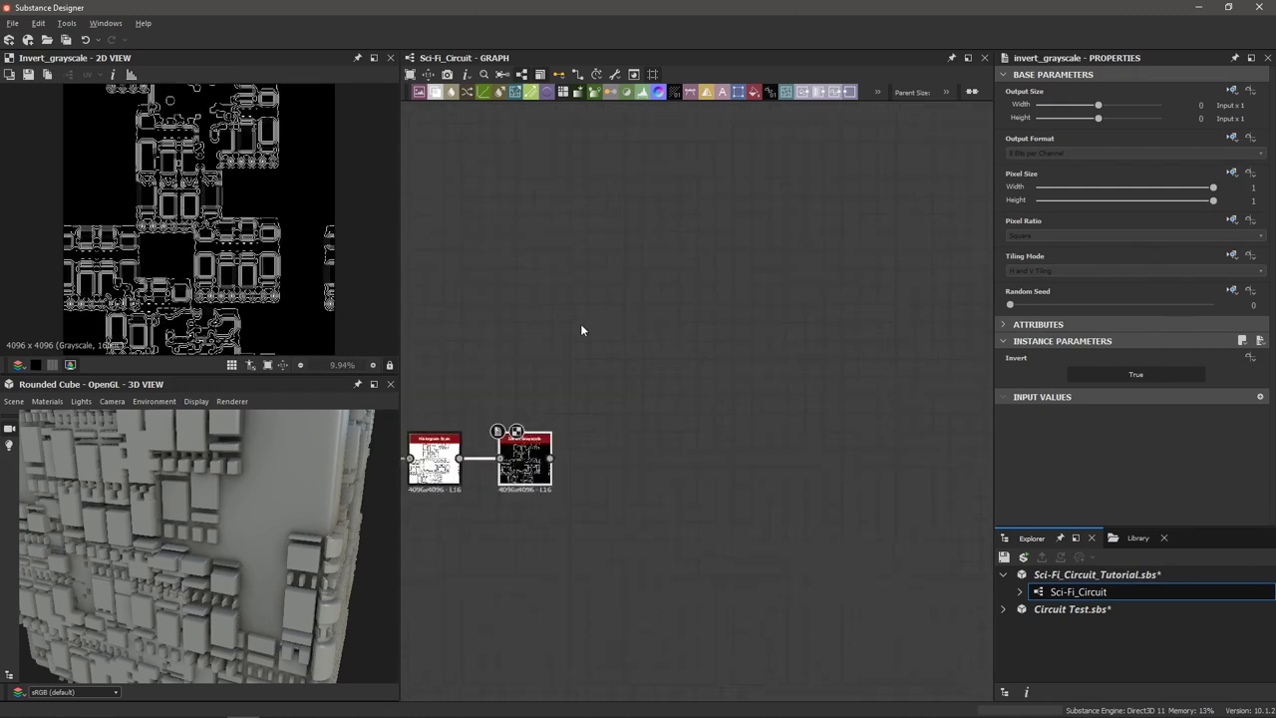
{"action": "middle_click_drag", "start_coordinate": [584, 319], "coordinate": [618, 362]}
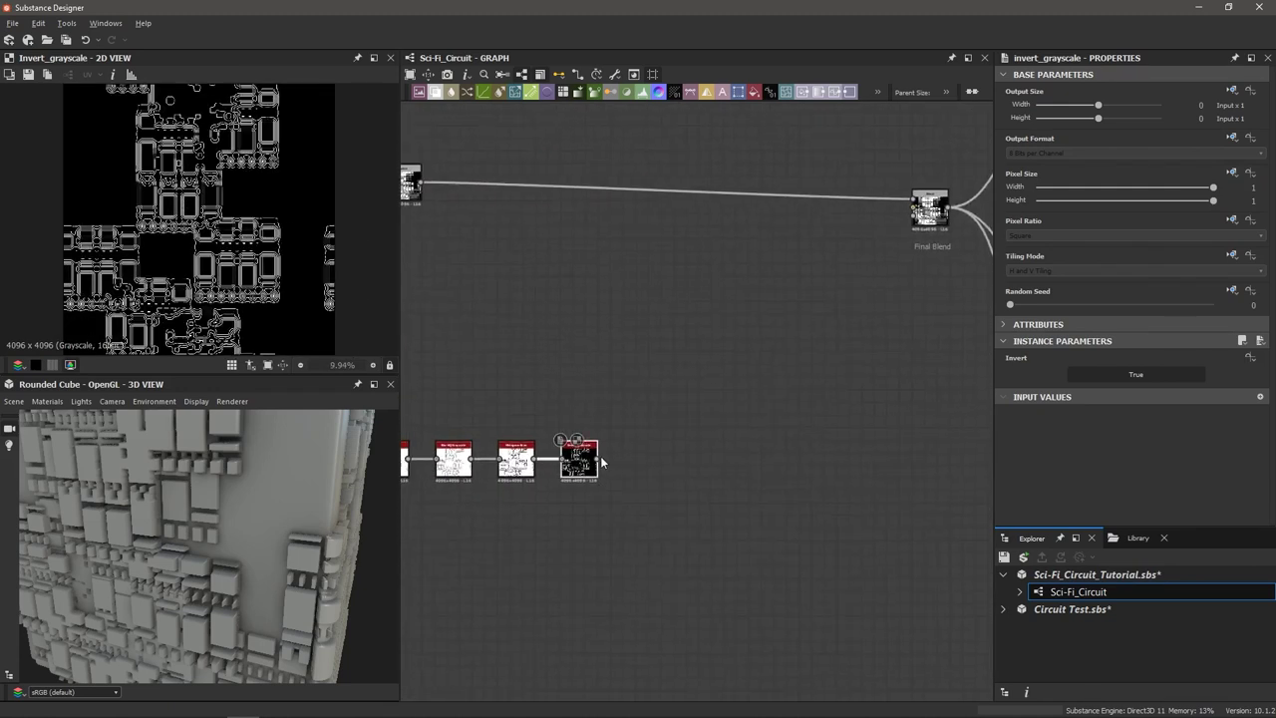
{"action": "left_click_drag", "start_coordinate": [597, 460], "coordinate": [914, 207]}
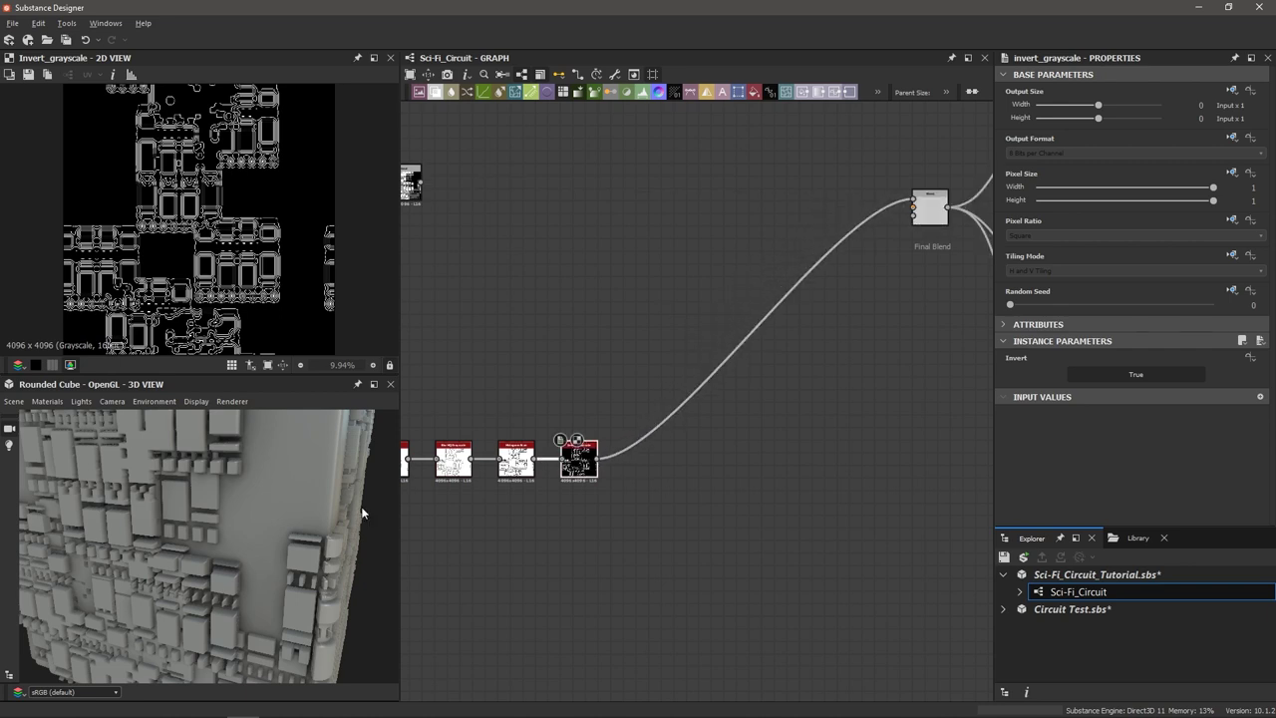
{"action": "left_click_drag", "start_coordinate": [354, 496], "coordinate": [389, 543]}
{"action": "scroll", "coordinate": [293, 534], "scroll_direction": "up", "scroll_amount": 5}
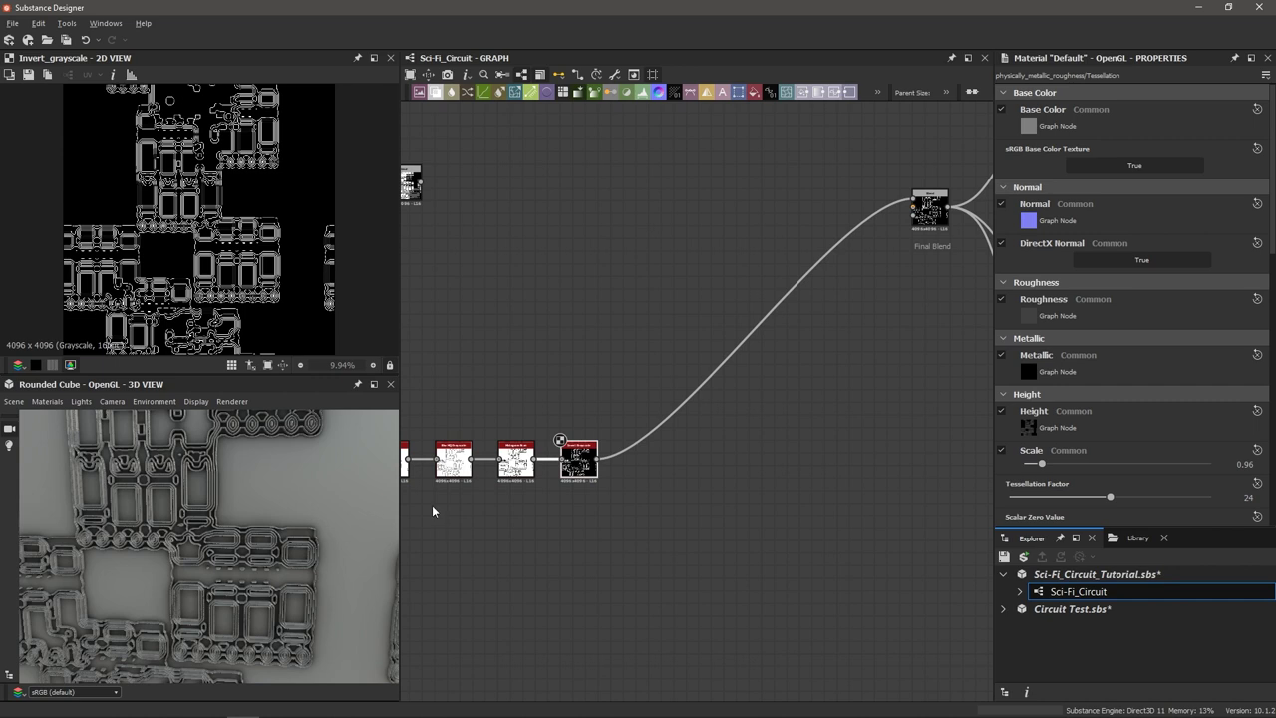
{"action": "left_click_drag", "start_coordinate": [299, 479], "coordinate": [217, 509]}
{"action": "scroll", "coordinate": [216, 507], "scroll_direction": "down", "scroll_amount": 4}
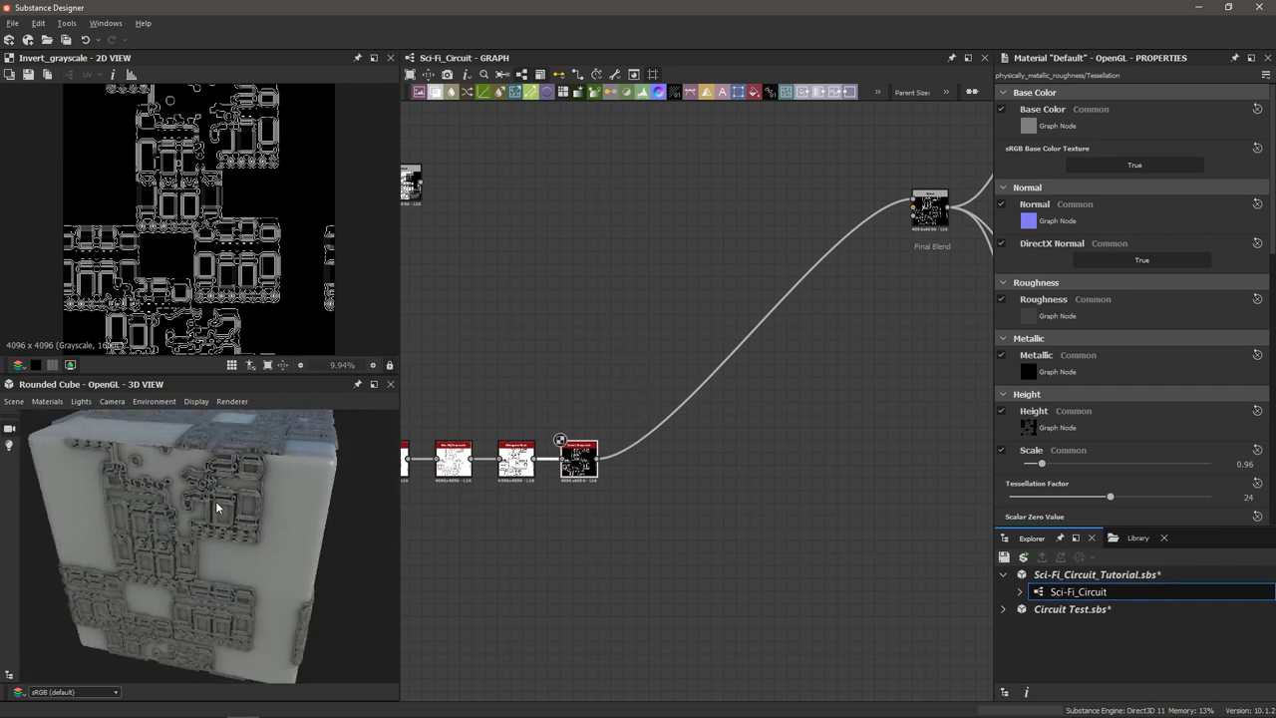
Reconnect the output of the Blend that combines the panels and Bevel to the Final Blend node.
{"action": "scroll", "coordinate": [674, 388], "scroll_direction": "up", "scroll_amount": 2}
{"action": "middle_click_drag", "start_coordinate": [626, 390], "coordinate": [660, 438]}
{"action": "scroll", "coordinate": [657, 375], "scroll_direction": "down", "scroll_amount": 3}
{"action": "scroll", "coordinate": [572, 316], "scroll_direction": "up", "scroll_amount": 5}
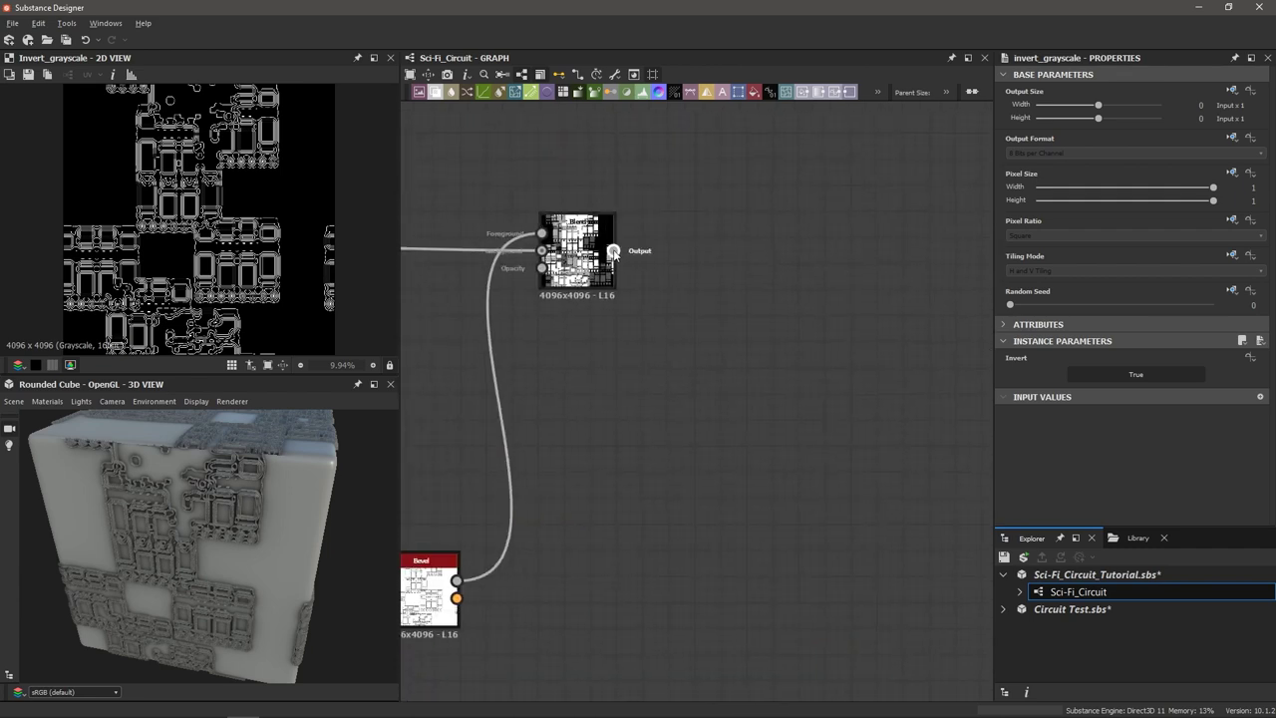
{"action": "scroll", "coordinate": [750, 357], "scroll_direction": "down", "scroll_amount": 2}
{"action": "middle_click_drag", "start_coordinate": [751, 357], "coordinate": [831, 337]}
{"action": "scroll", "coordinate": [640, 337], "scroll_direction": "down", "scroll_amount": 5}
{"action": "middle_click_drag", "start_coordinate": [640, 337], "coordinate": [692, 329]}
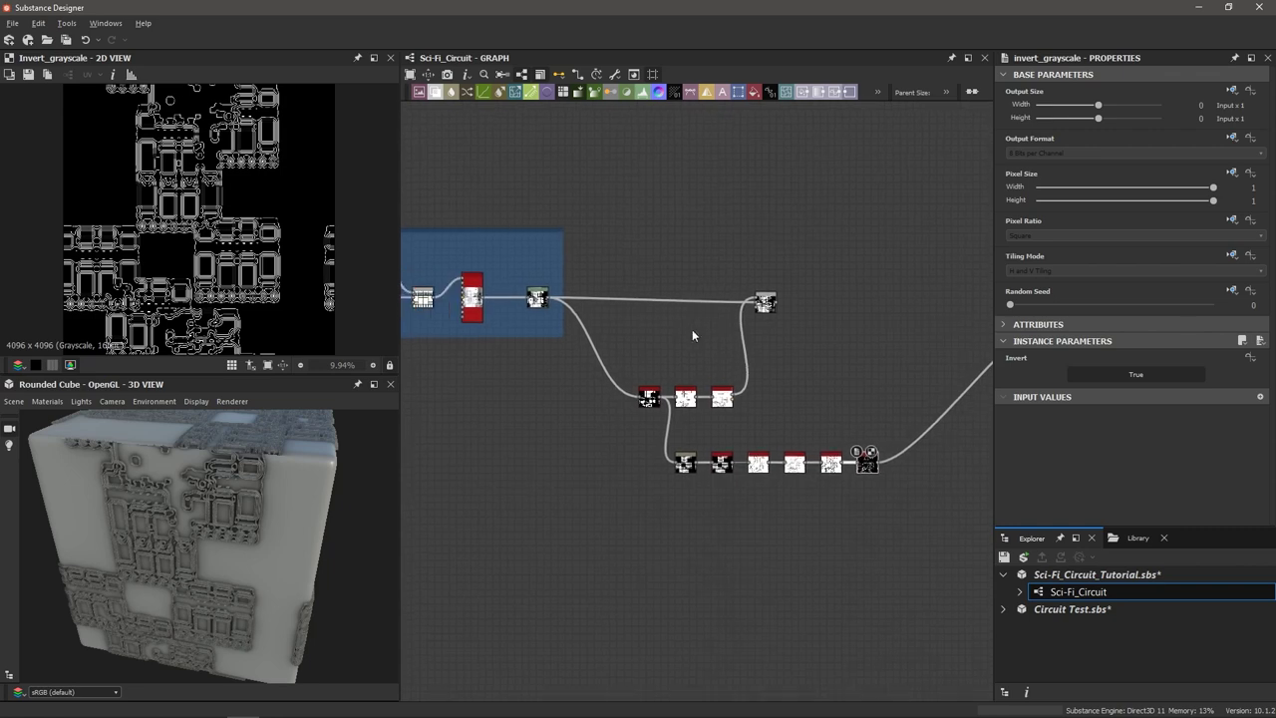
{"action": "scroll", "coordinate": [688, 331], "scroll_direction": "up", "scroll_amount": 3}
{"action": "scroll", "coordinate": [663, 323], "scroll_direction": "down", "scroll_amount": 2}
{"action": "scroll", "coordinate": [703, 361], "scroll_direction": "up", "scroll_amount": 4}
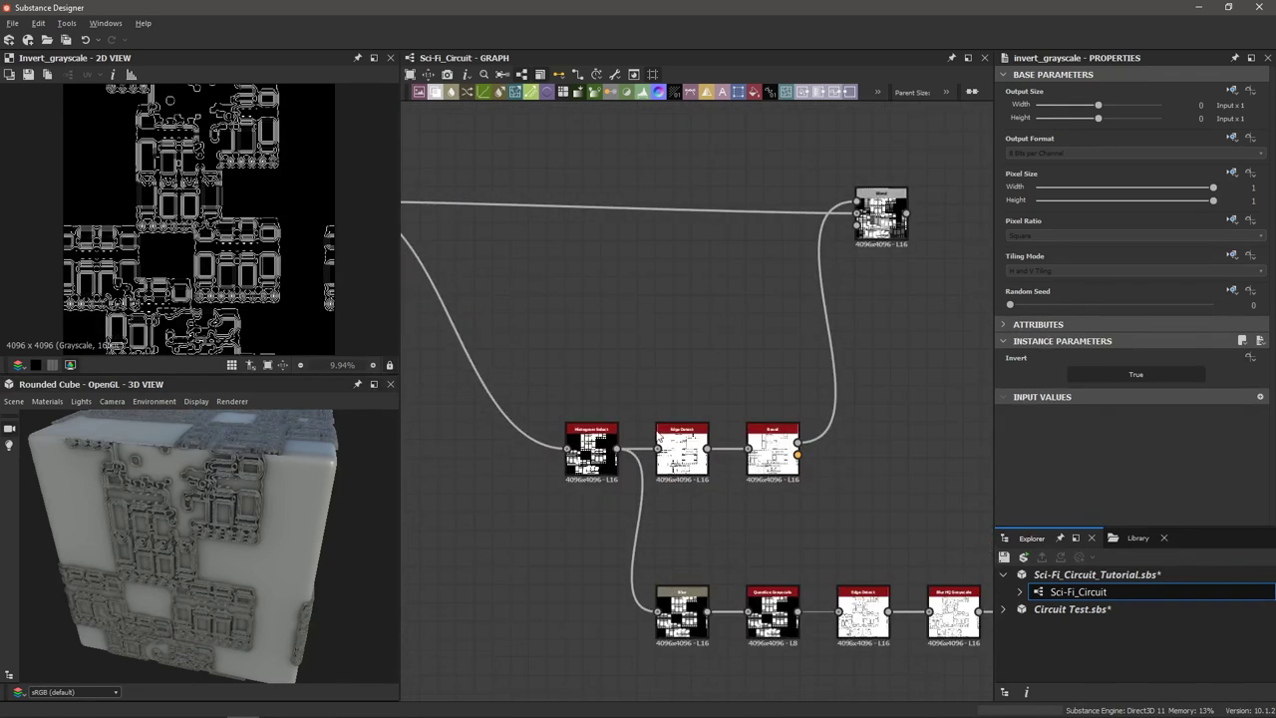
{"action": "scroll", "coordinate": [768, 329], "scroll_direction": "down", "scroll_amount": 2}
{"action": "middle_click_drag", "start_coordinate": [769, 330], "coordinate": [520, 342]}
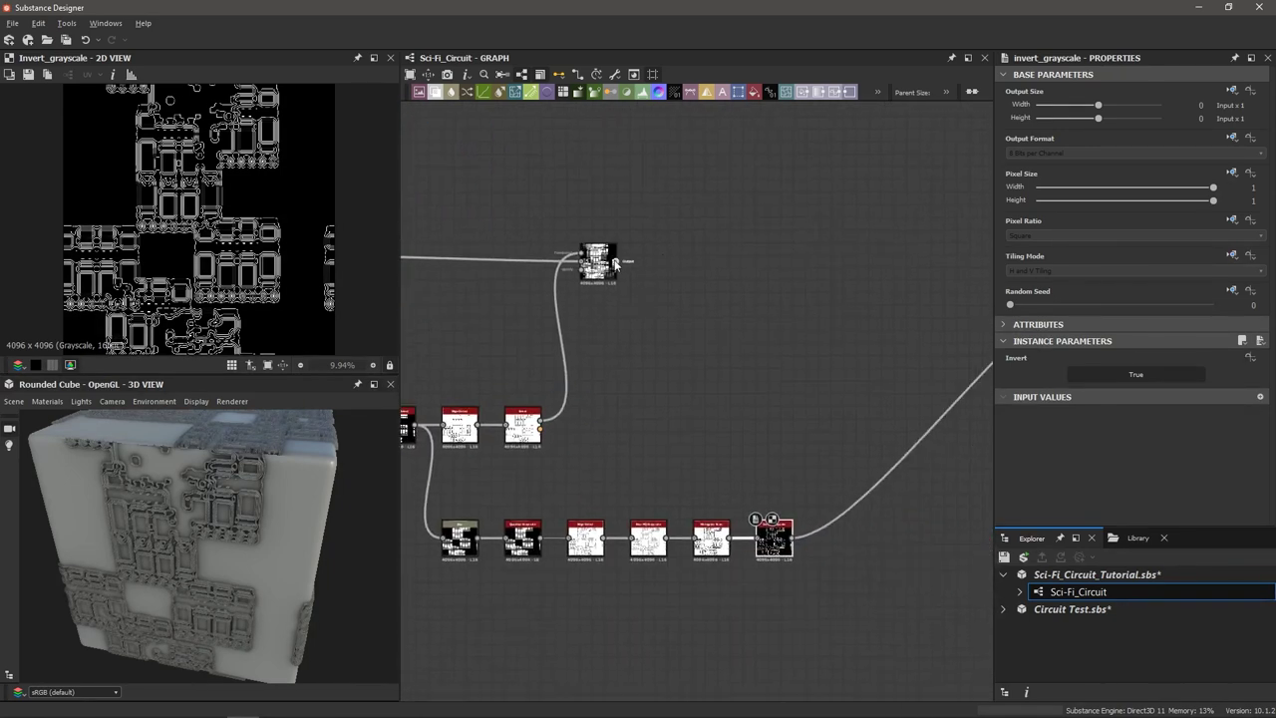
{"action": "left_click_drag", "start_coordinate": [614, 262], "coordinate": [834, 283]}
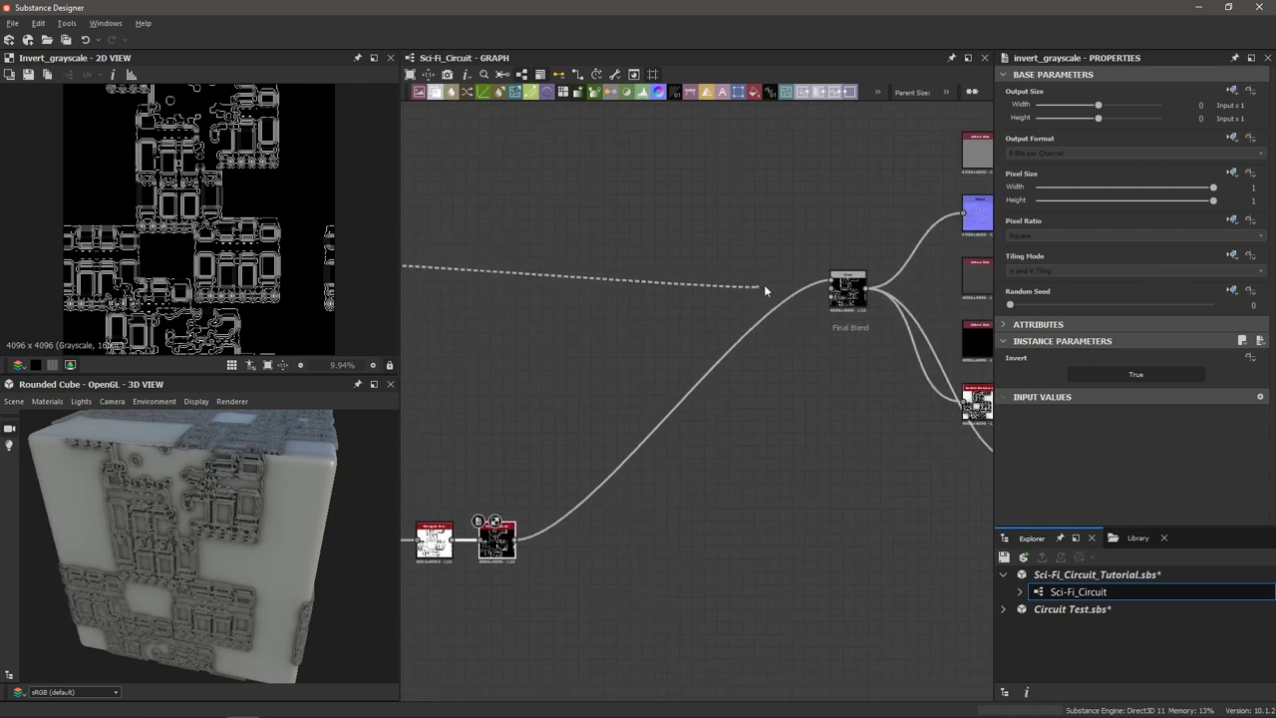
Add a Tile Sampler node after the Invert Grayscale and feed the inverted contour lines into its Pattern Input.
{"action": "middle_click_drag", "start_coordinate": [572, 399], "coordinate": [688, 281]}
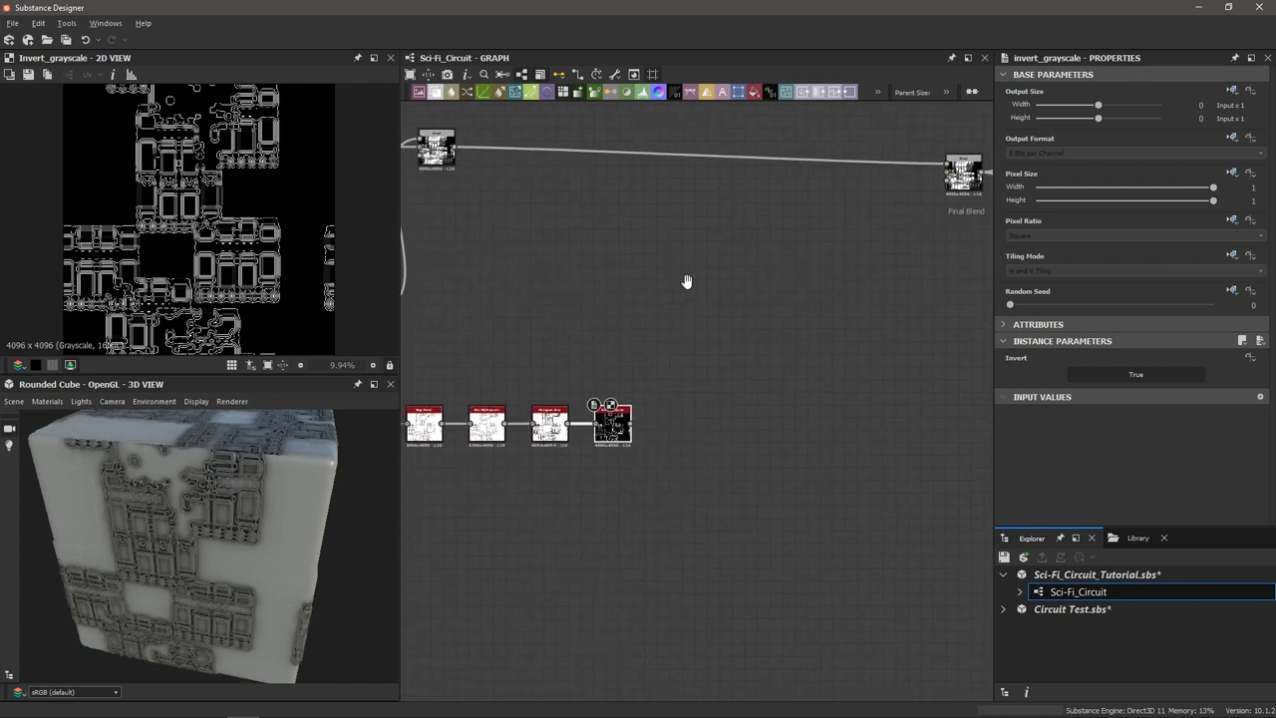
{"action": "scroll", "coordinate": [644, 456], "scroll_direction": "up", "scroll_amount": 5}
{"action": "key", "text": "space"}
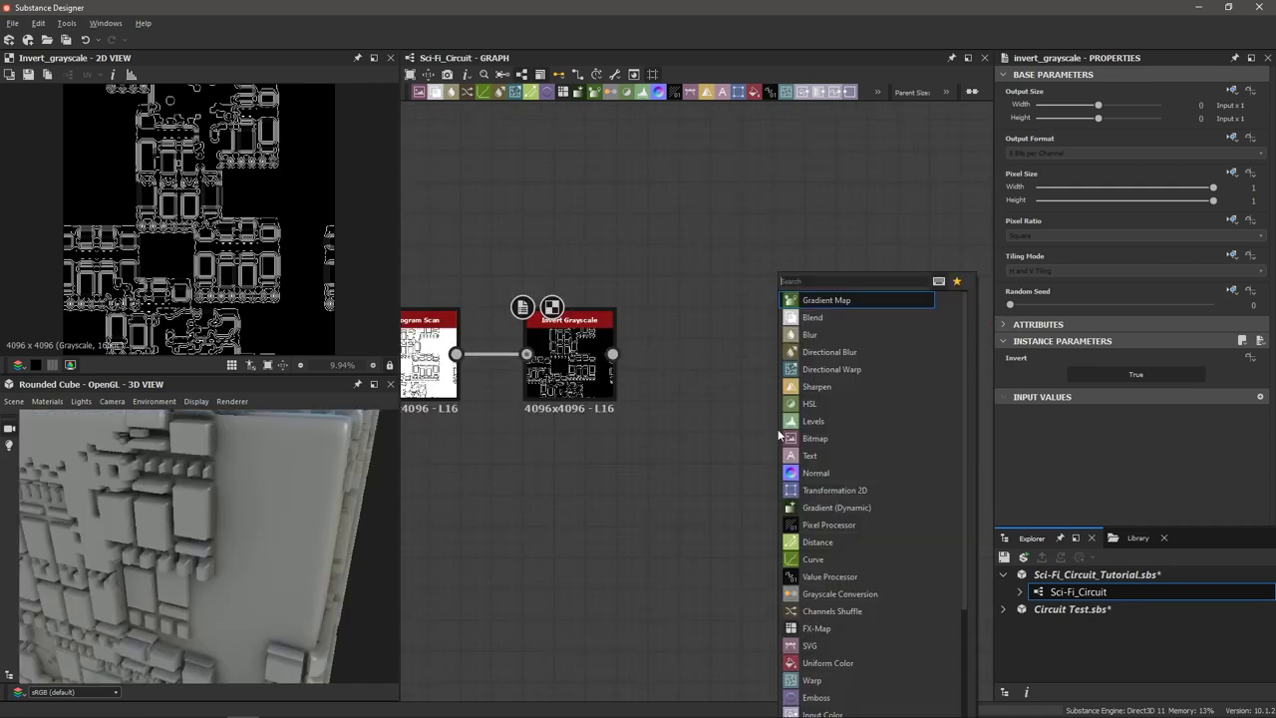
{"action": "type", "text": "tile sa"}
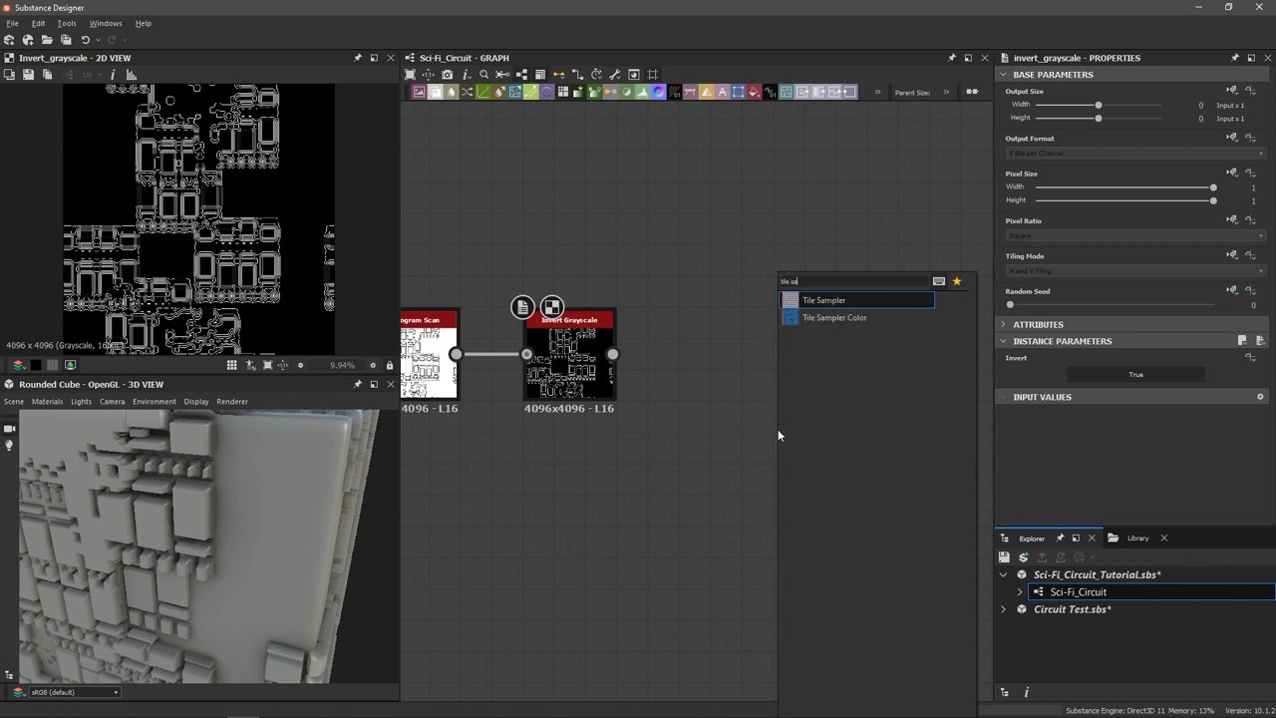
{"action": "key", "text": "Return"}
{"action": "left_click_drag", "start_coordinate": [612, 354], "coordinate": [745, 333]}
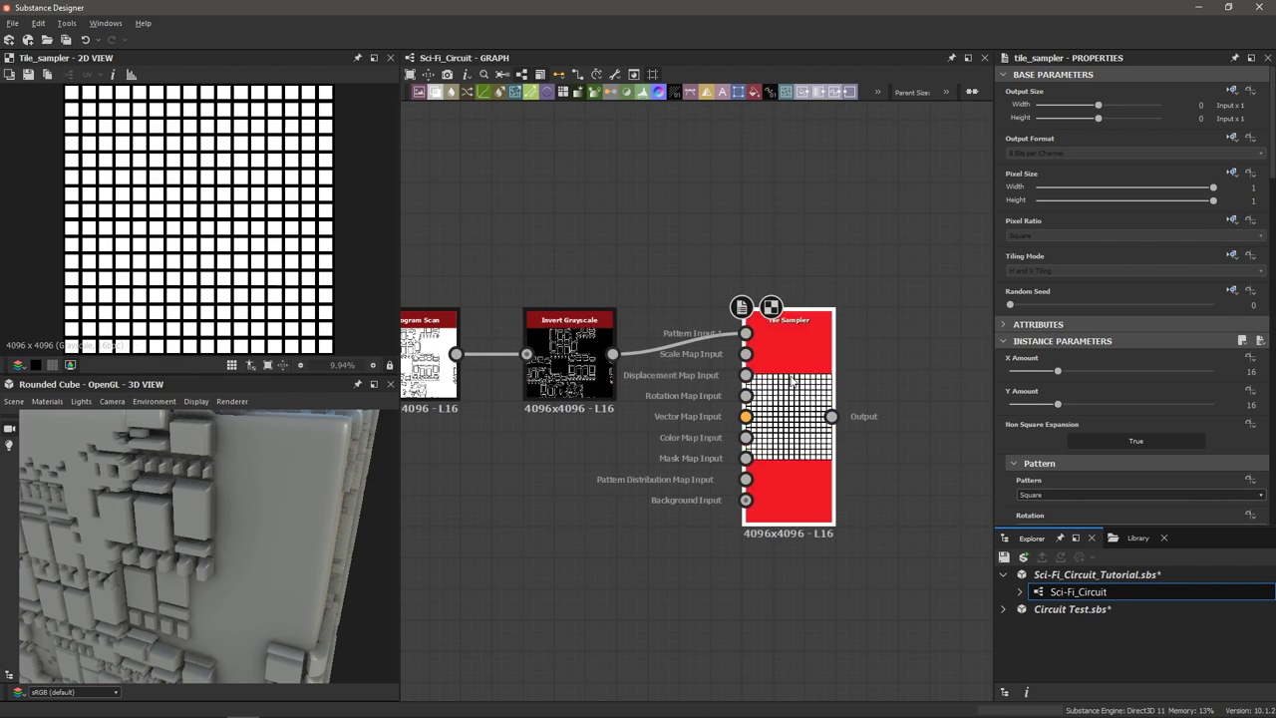
Set the Tile Sampler's Pattern to Pattern Input and move the node slightly farther from the Invert Grayscale.
{"action": "scroll", "coordinate": [1103, 467], "scroll_direction": "down", "scroll_amount": 2}
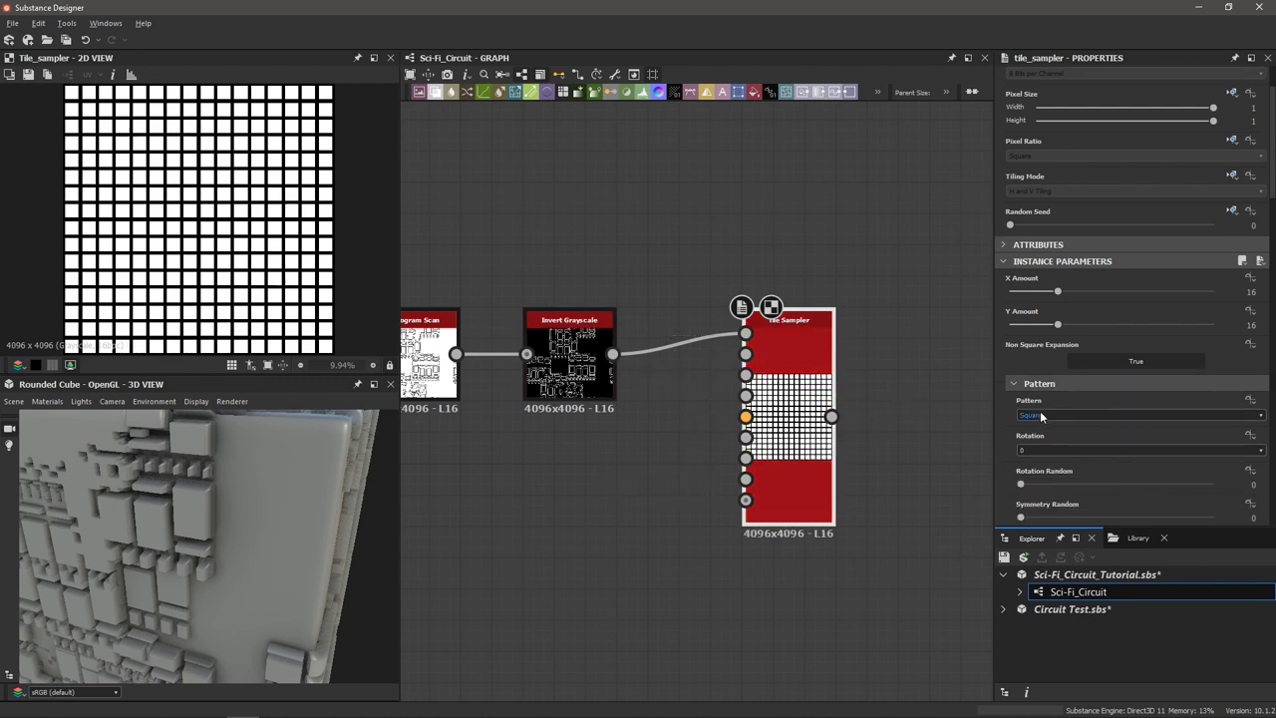
{"action": "left_click", "coordinate": [1059, 415]}
{"action": "left_click", "coordinate": [1072, 428]}
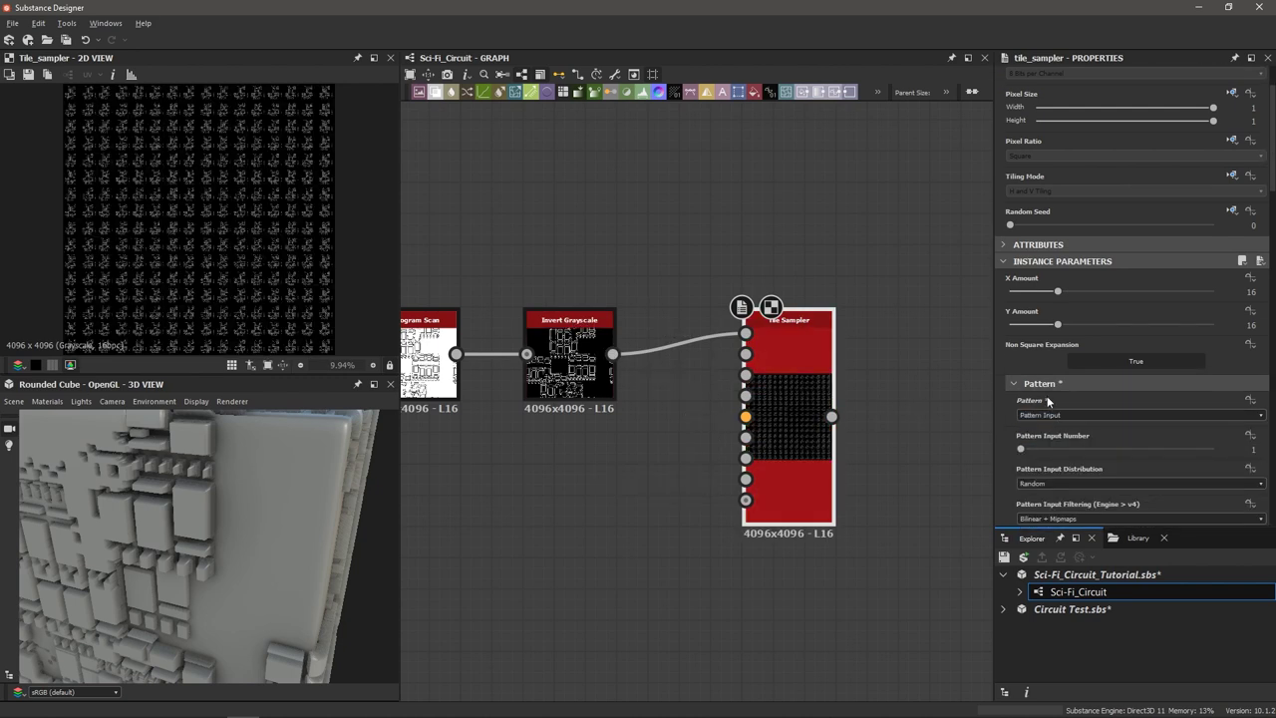
{"action": "left_click_drag", "start_coordinate": [787, 411], "coordinate": [834, 407]}
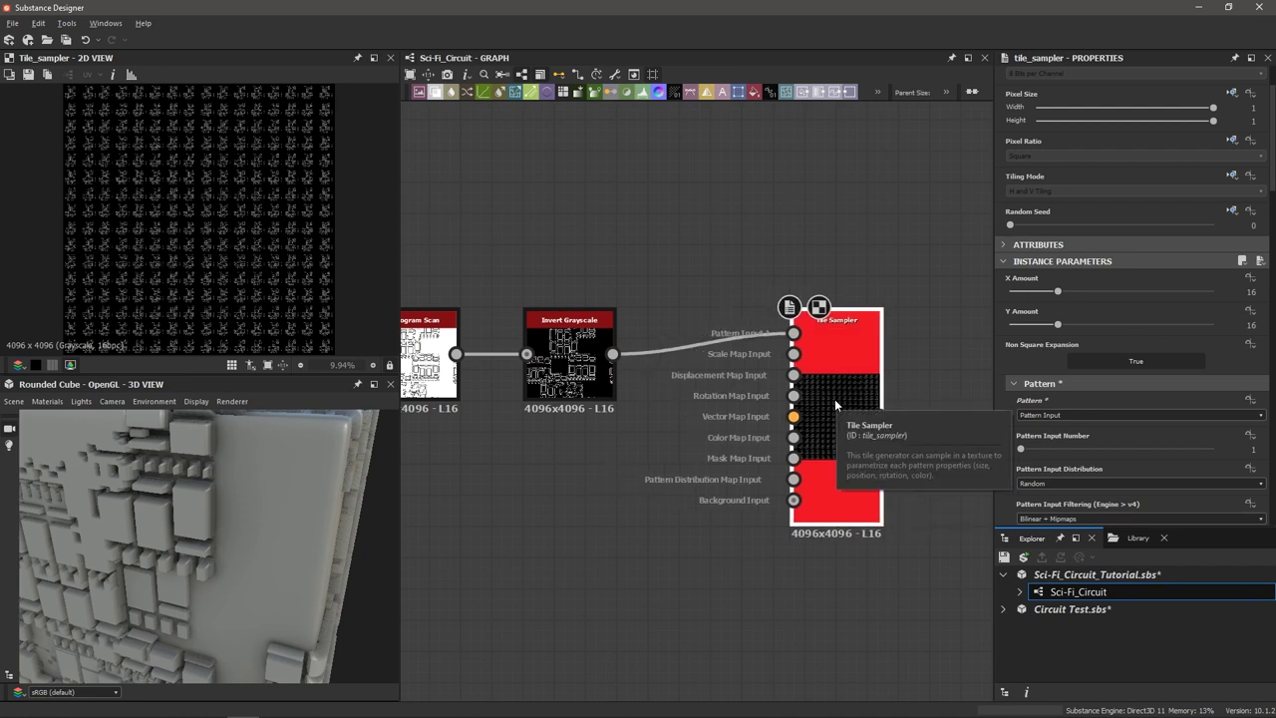
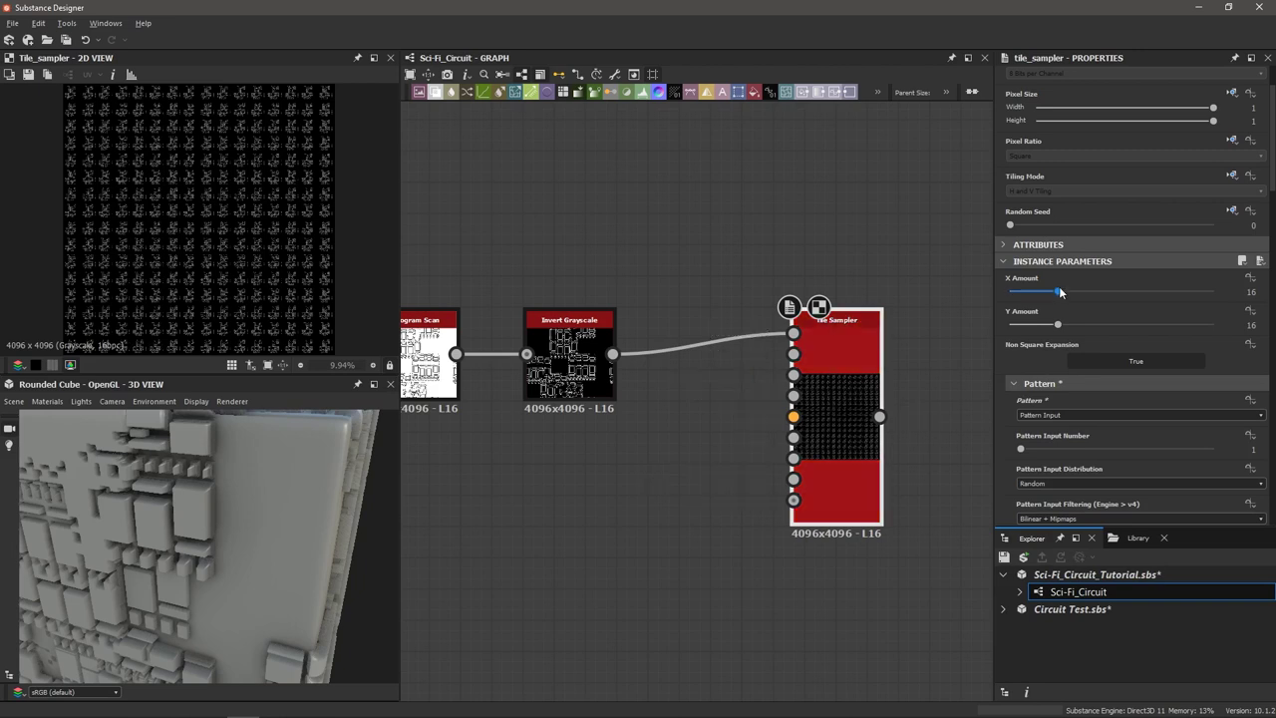
Set the Tile Sampler's X Amount to 5, Y Amount to 7 and Rotation Random to 1.
{"action": "left_click_drag", "start_coordinate": [1059, 293], "coordinate": [1029, 326]}
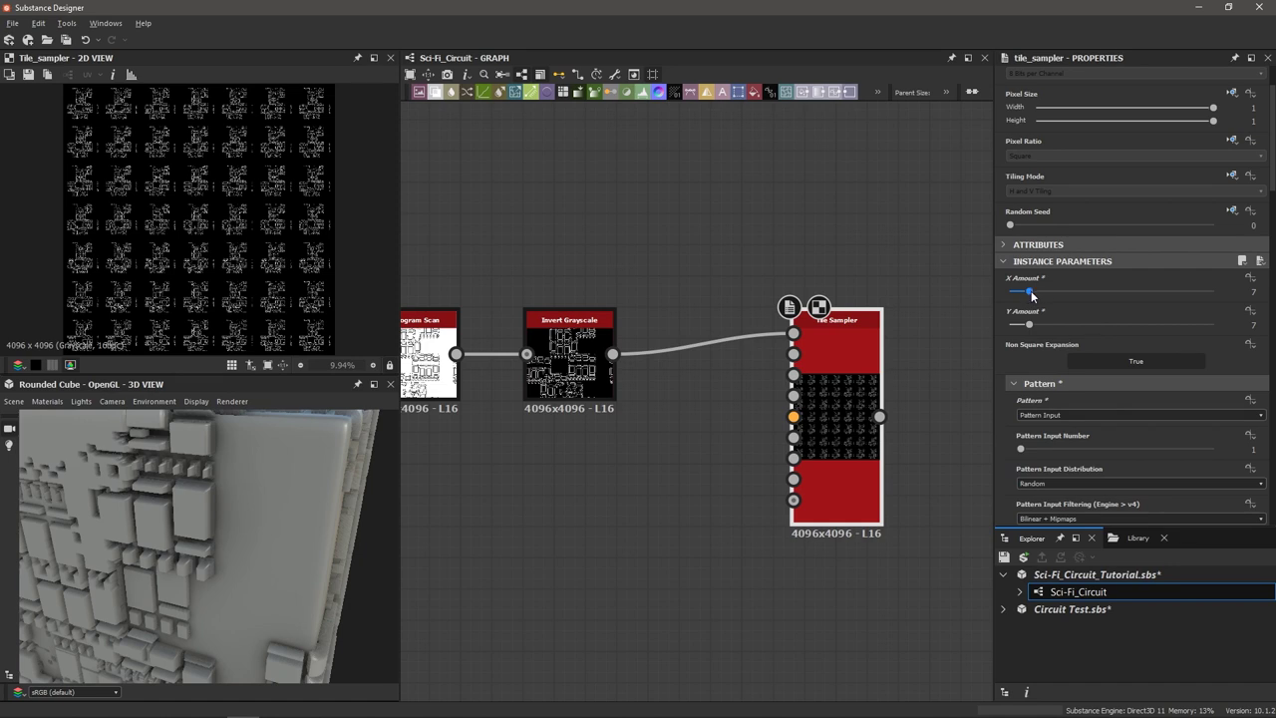
{"action": "left_click_drag", "start_coordinate": [1032, 294], "coordinate": [1022, 301]}
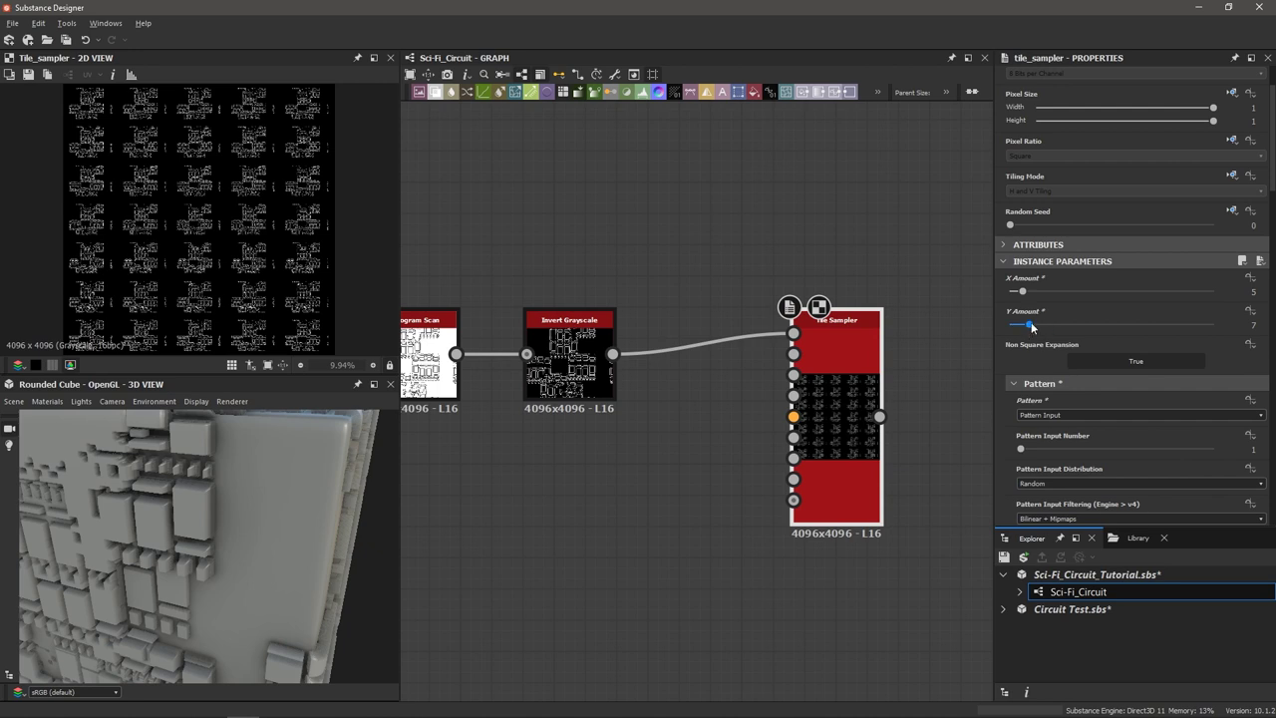
{"action": "scroll", "coordinate": [1063, 349], "scroll_direction": "down", "scroll_amount": 5}
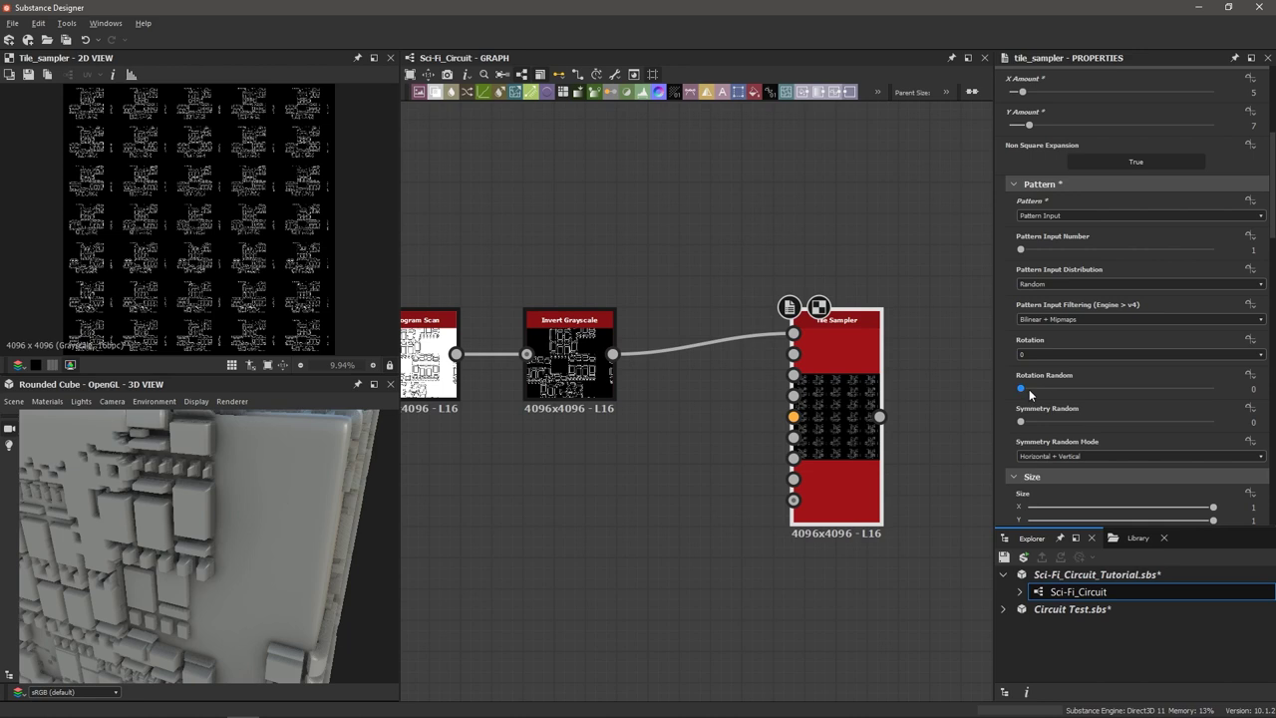
{"action": "left_click_drag", "start_coordinate": [1022, 394], "coordinate": [1242, 395]}
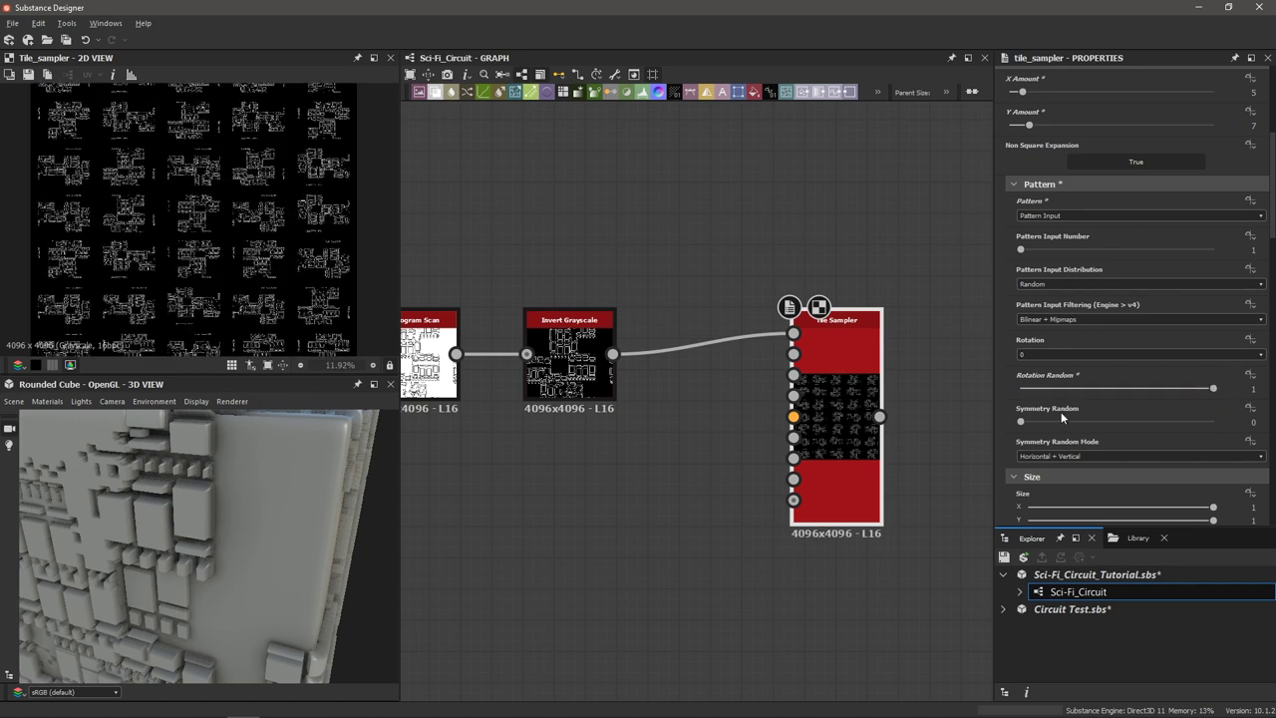
Set the Tile Sampler's Scale to 2.33 and Scale Random to 0.45, checking the line density in the 2D view.
{"action": "scroll", "coordinate": [1061, 412], "scroll_direction": "down", "scroll_amount": 4}
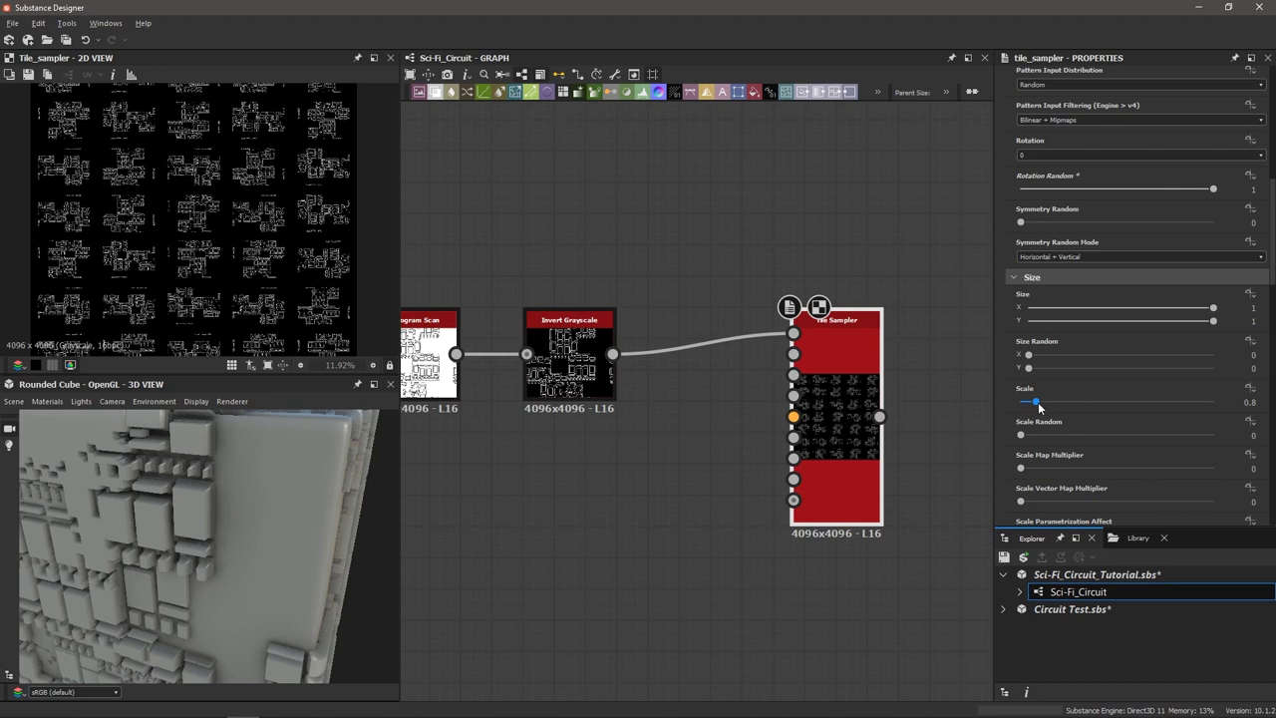
{"action": "left_click_drag", "start_coordinate": [1036, 404], "coordinate": [1065, 404]}
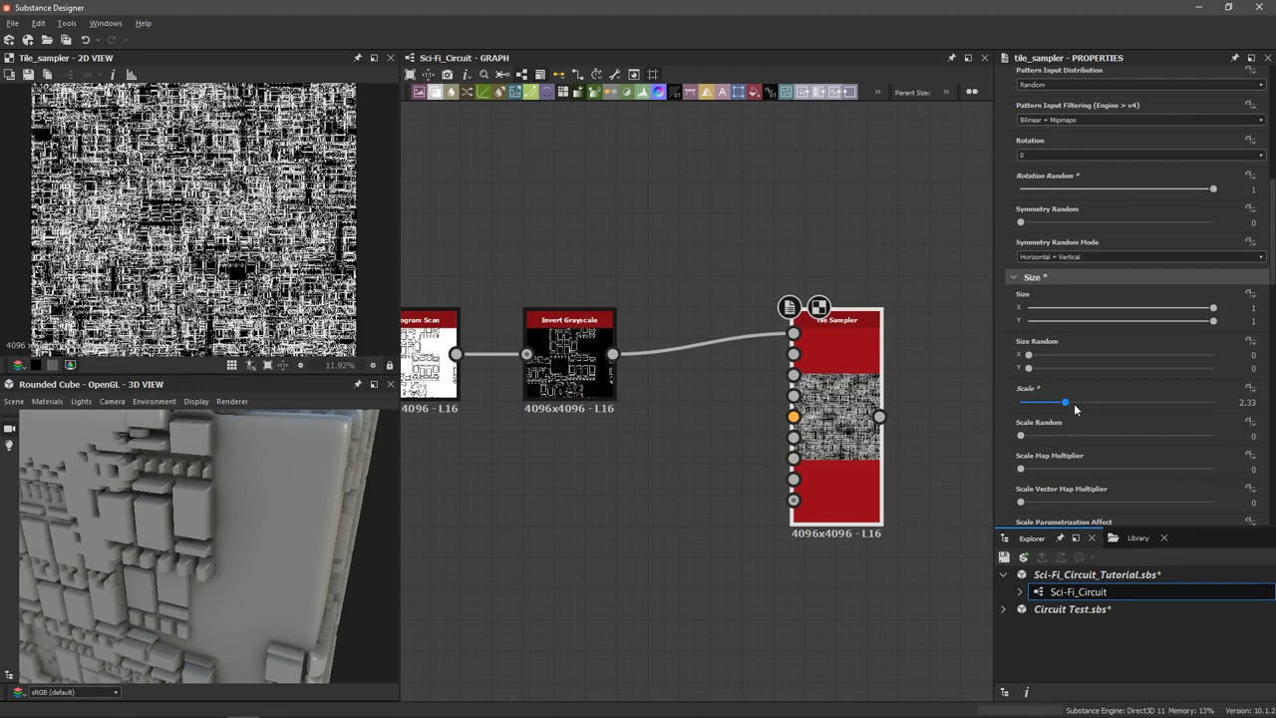
{"action": "scroll", "coordinate": [199, 219], "scroll_direction": "up", "scroll_amount": 5}
{"action": "scroll", "coordinate": [248, 238], "scroll_direction": "down", "scroll_amount": 2}
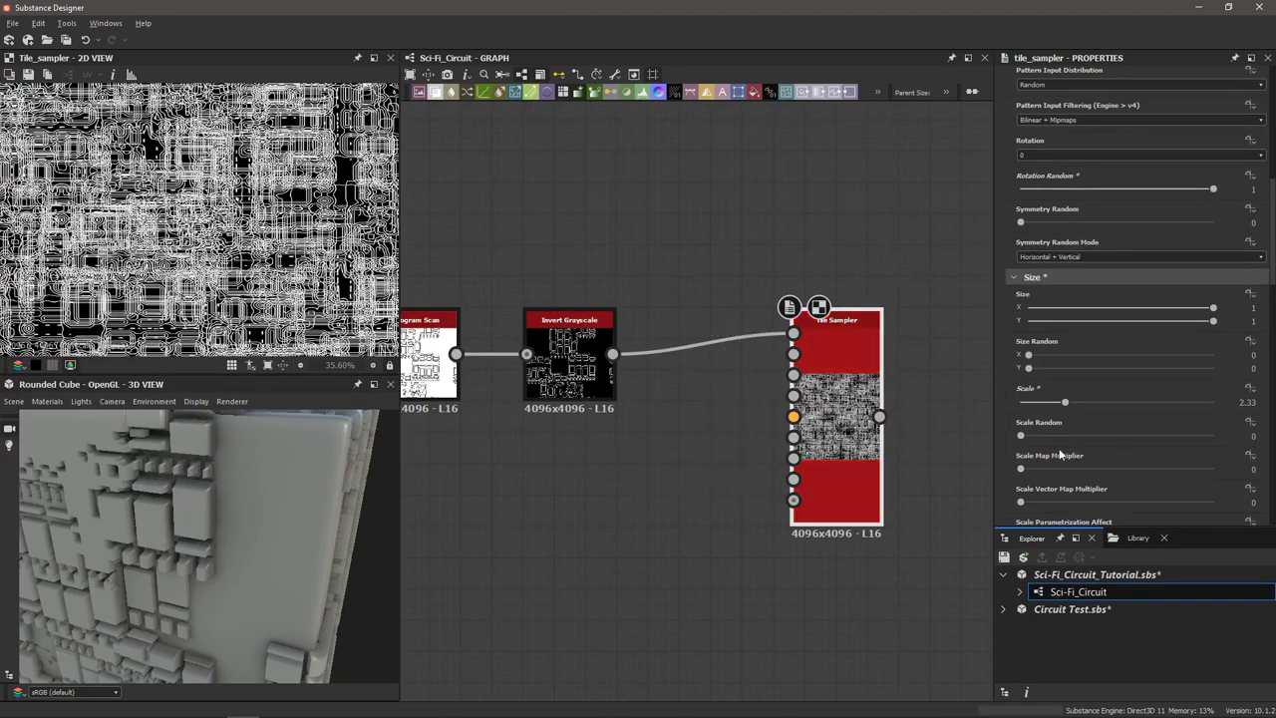
{"action": "left_click_drag", "start_coordinate": [1023, 437], "coordinate": [1106, 437]}
{"action": "scroll", "coordinate": [238, 231], "scroll_direction": "down", "scroll_amount": 5}
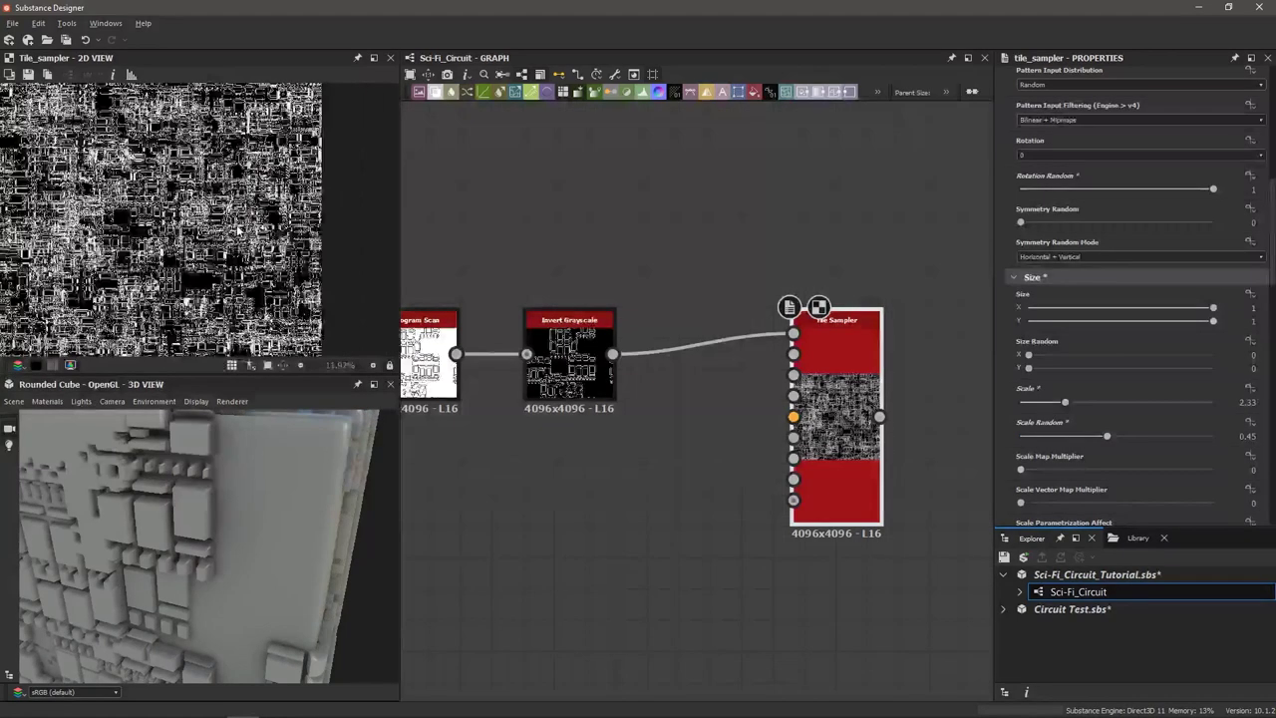
{"action": "scroll", "coordinate": [238, 231], "scroll_direction": "up", "scroll_amount": 1}
Set the Tile Sampler's Position Random to 3.93 and check the whole scattered pattern.
{"action": "scroll", "coordinate": [1129, 465], "scroll_direction": "down", "scroll_amount": 3}
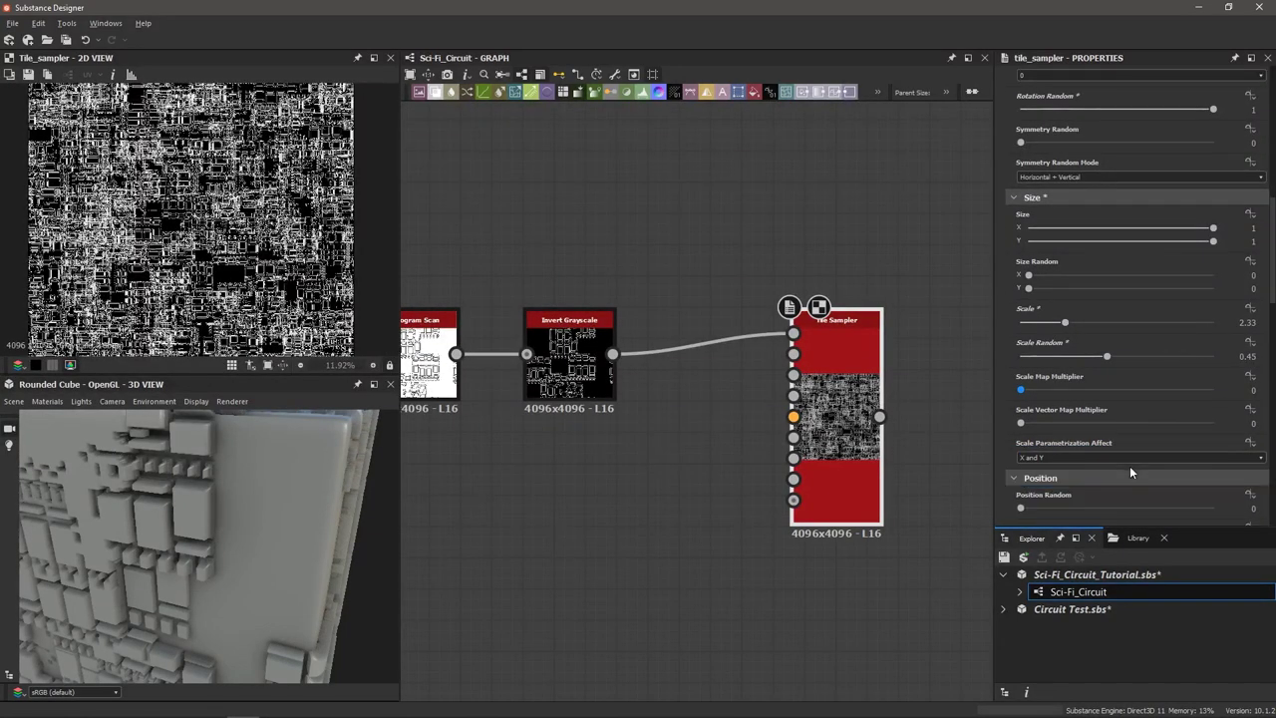
{"action": "scroll", "coordinate": [1129, 466], "scroll_direction": "down", "scroll_amount": 2}
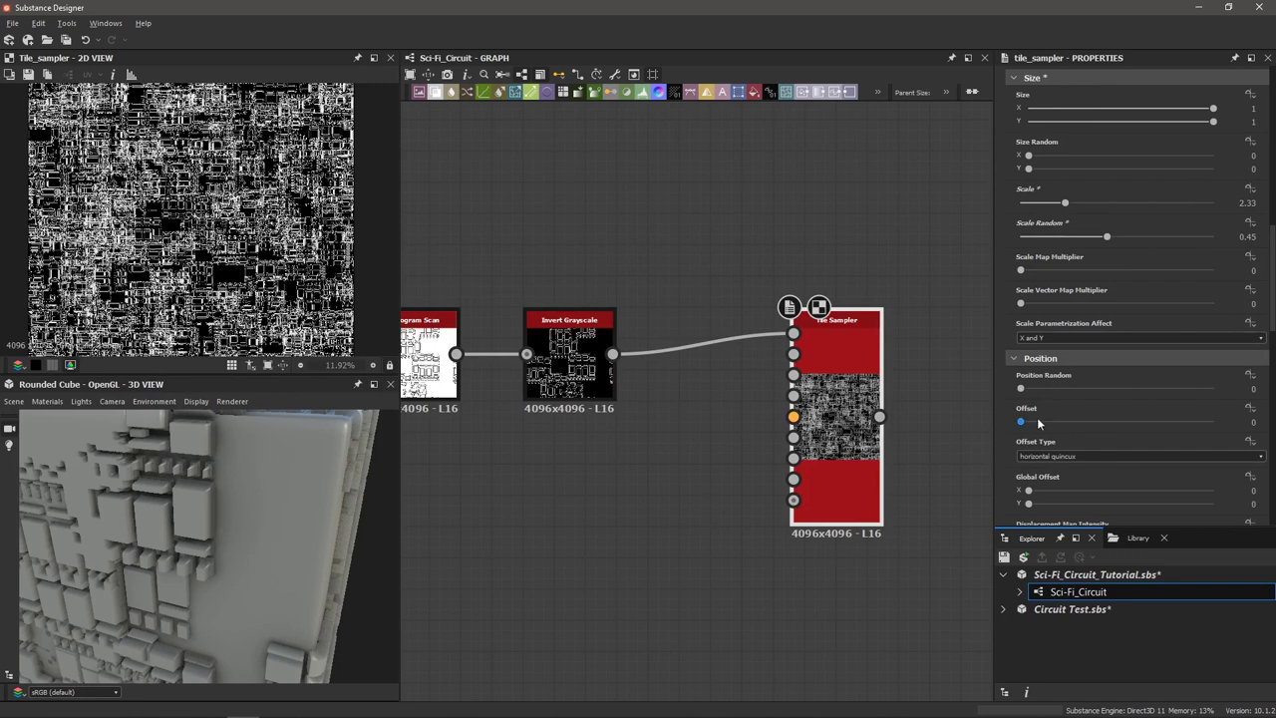
{"action": "left_click_drag", "start_coordinate": [1026, 395], "coordinate": [1095, 395]}
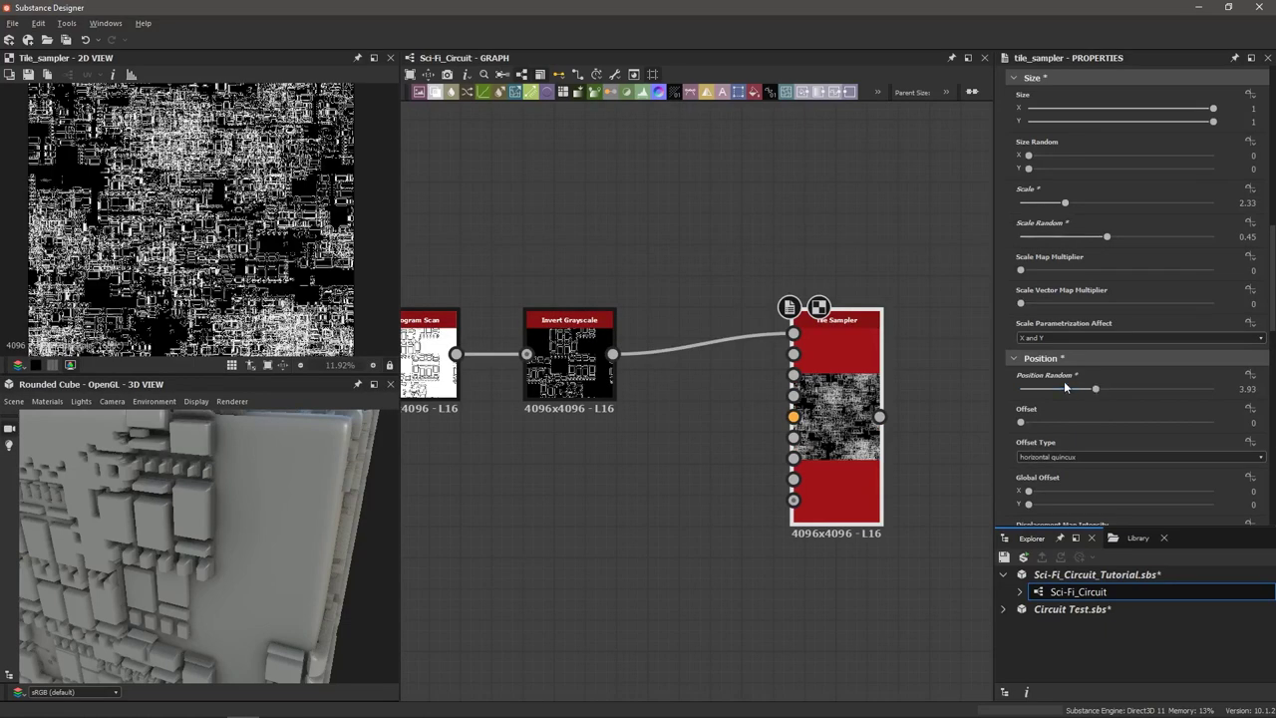
{"action": "scroll", "coordinate": [237, 221], "scroll_direction": "down", "scroll_amount": 2}
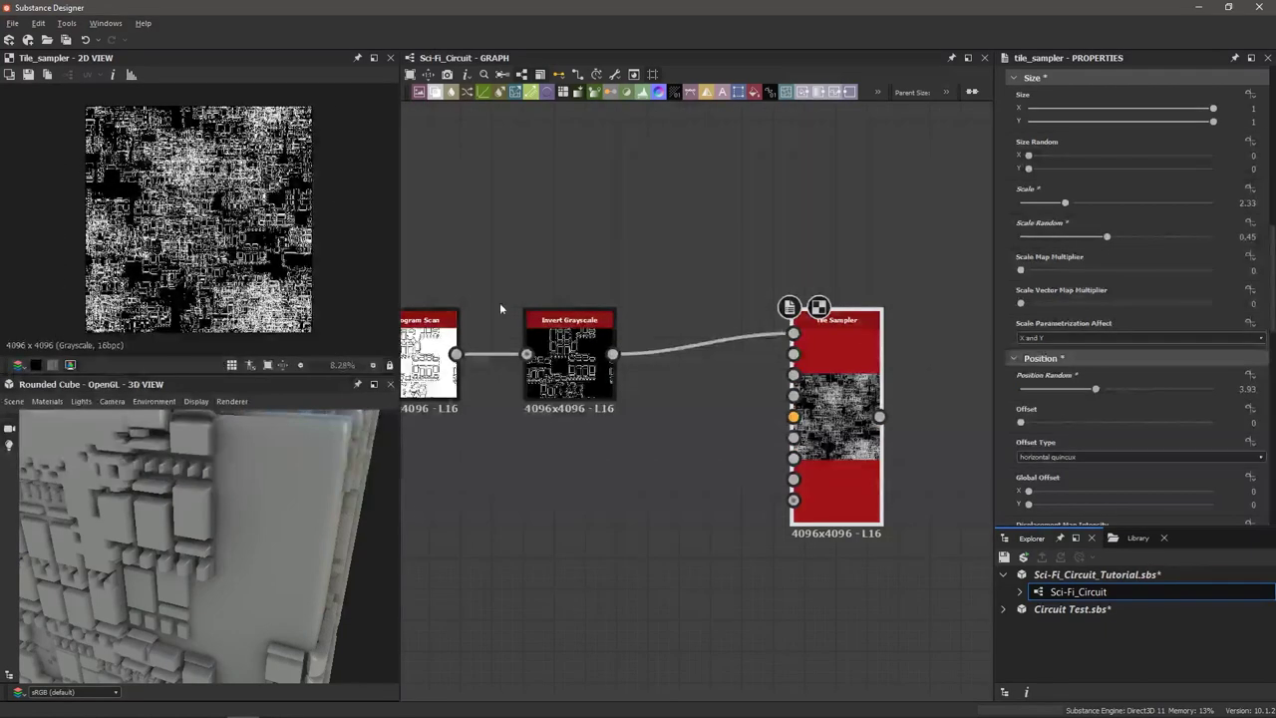
Add a Blend node in Subtract mode and connect the Tile Sampler output to its background input.
{"action": "scroll", "coordinate": [722, 445], "scroll_direction": "down", "scroll_amount": 2}
{"action": "scroll", "coordinate": [669, 469], "scroll_direction": "down", "scroll_amount": 2}
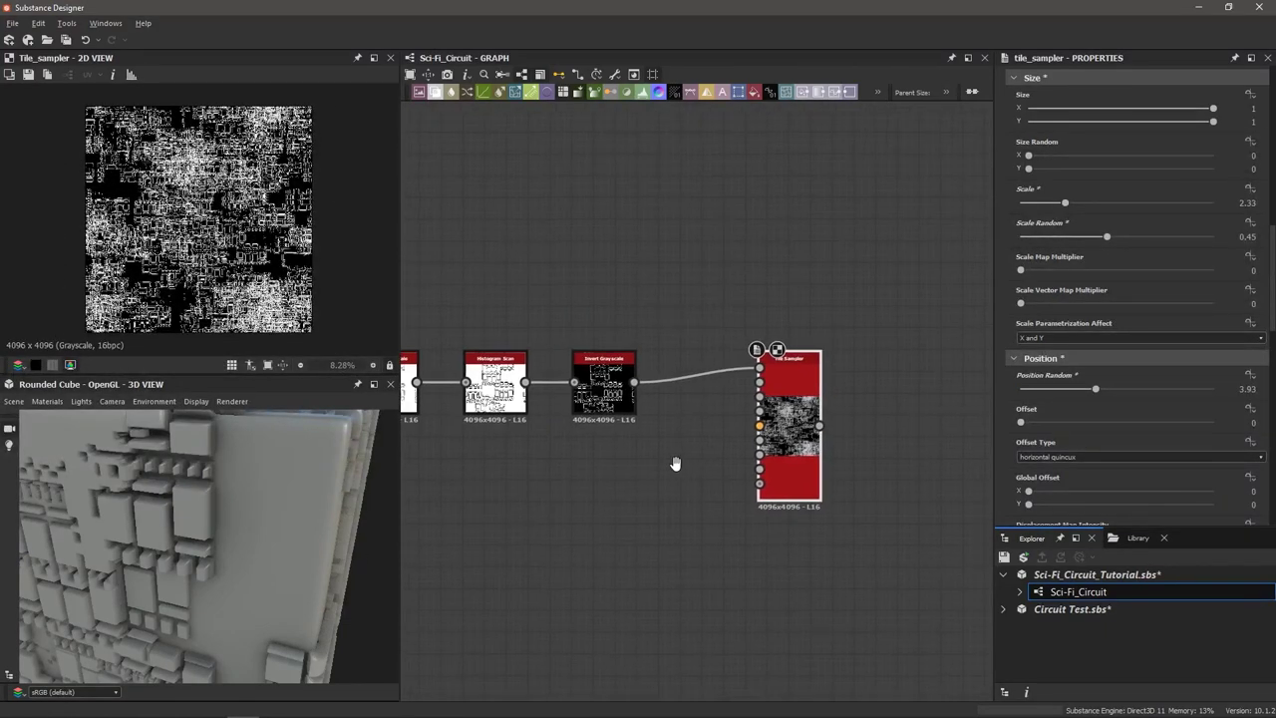
{"action": "scroll", "coordinate": [778, 352], "scroll_direction": "down", "scroll_amount": 1}
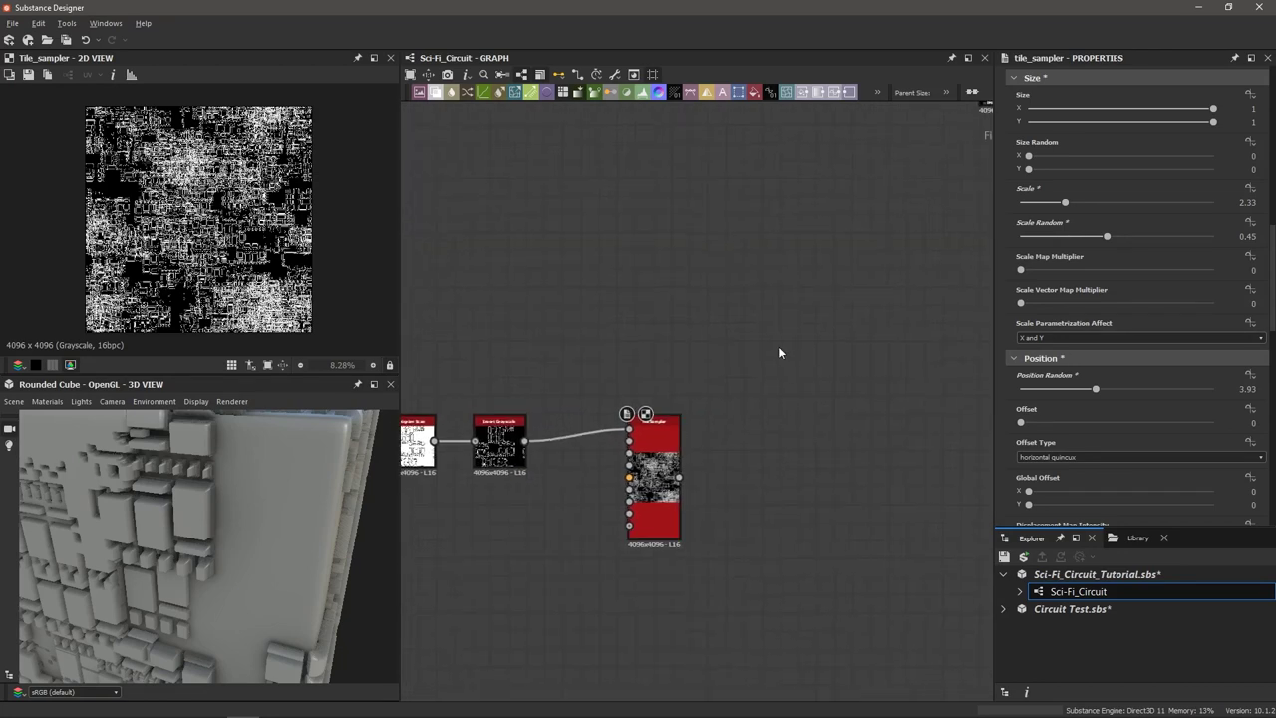
{"action": "key", "text": "space"}
{"action": "key", "text": "Return"}
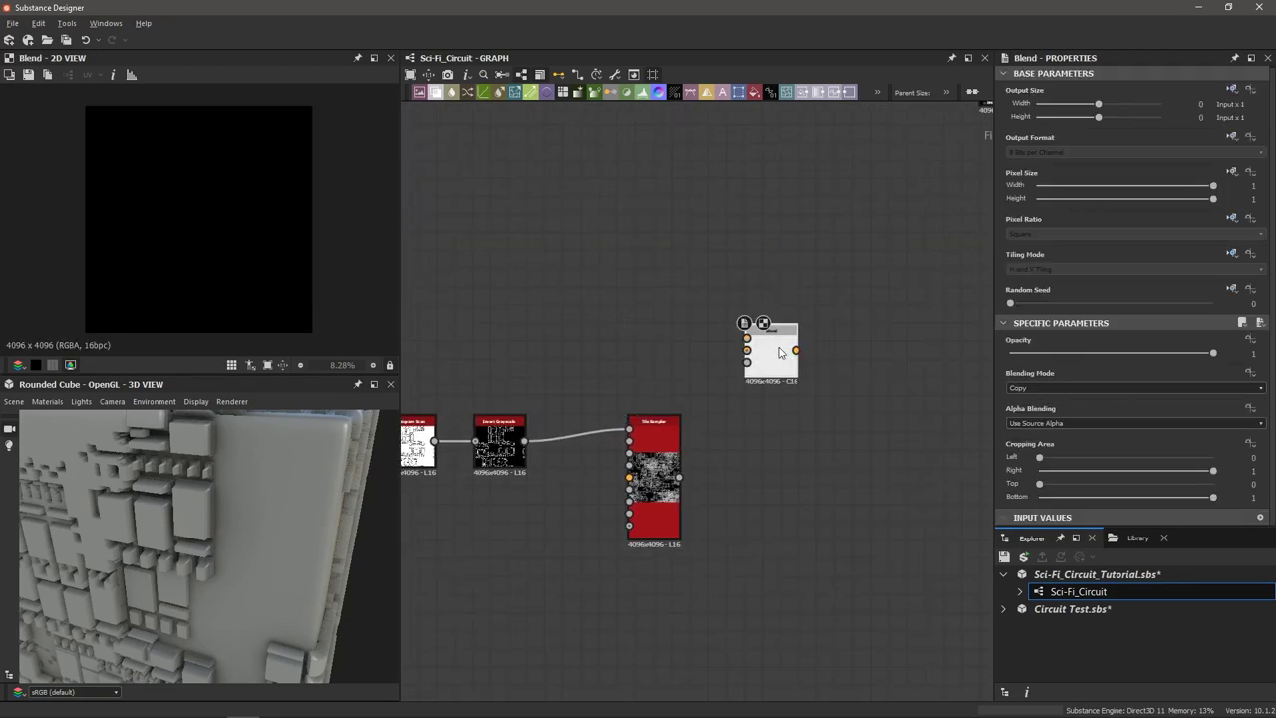
{"action": "left_click", "coordinate": [1052, 384]}
{"action": "left_click", "coordinate": [1027, 421]}
{"action": "scroll", "coordinate": [768, 439], "scroll_direction": "up", "scroll_amount": 2}
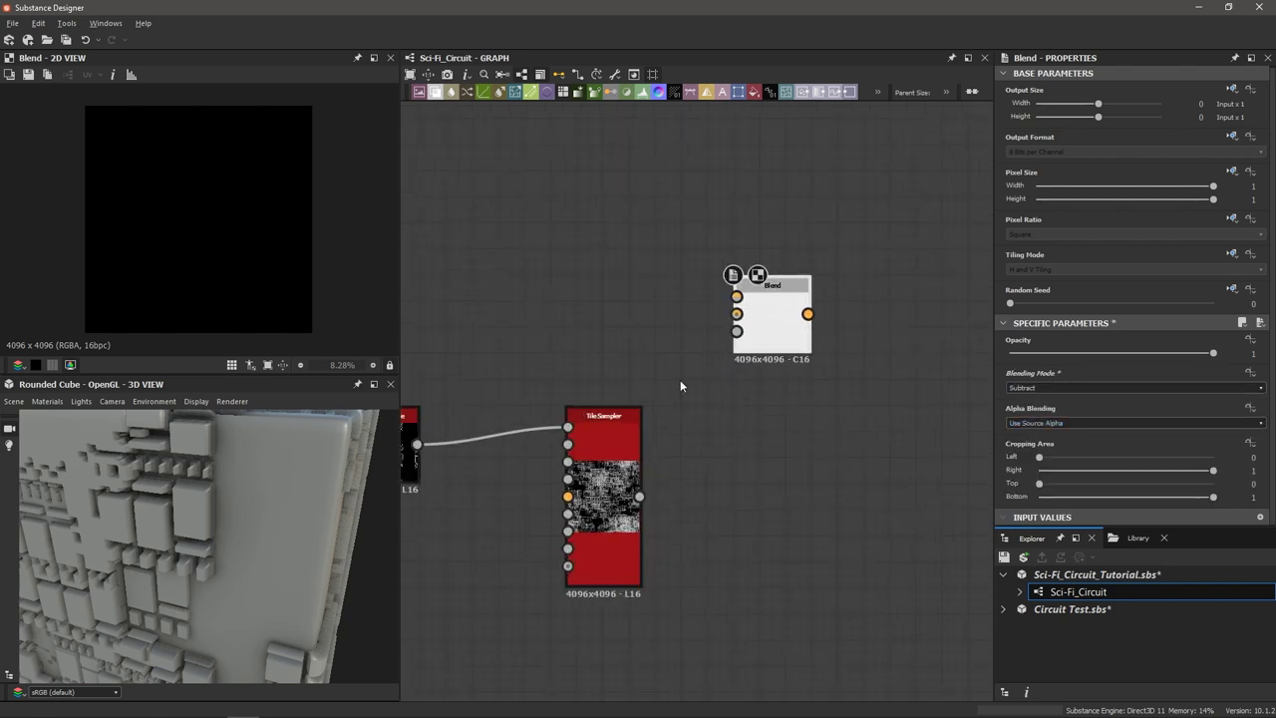
{"action": "left_click_drag", "start_coordinate": [639, 496], "coordinate": [747, 321]}
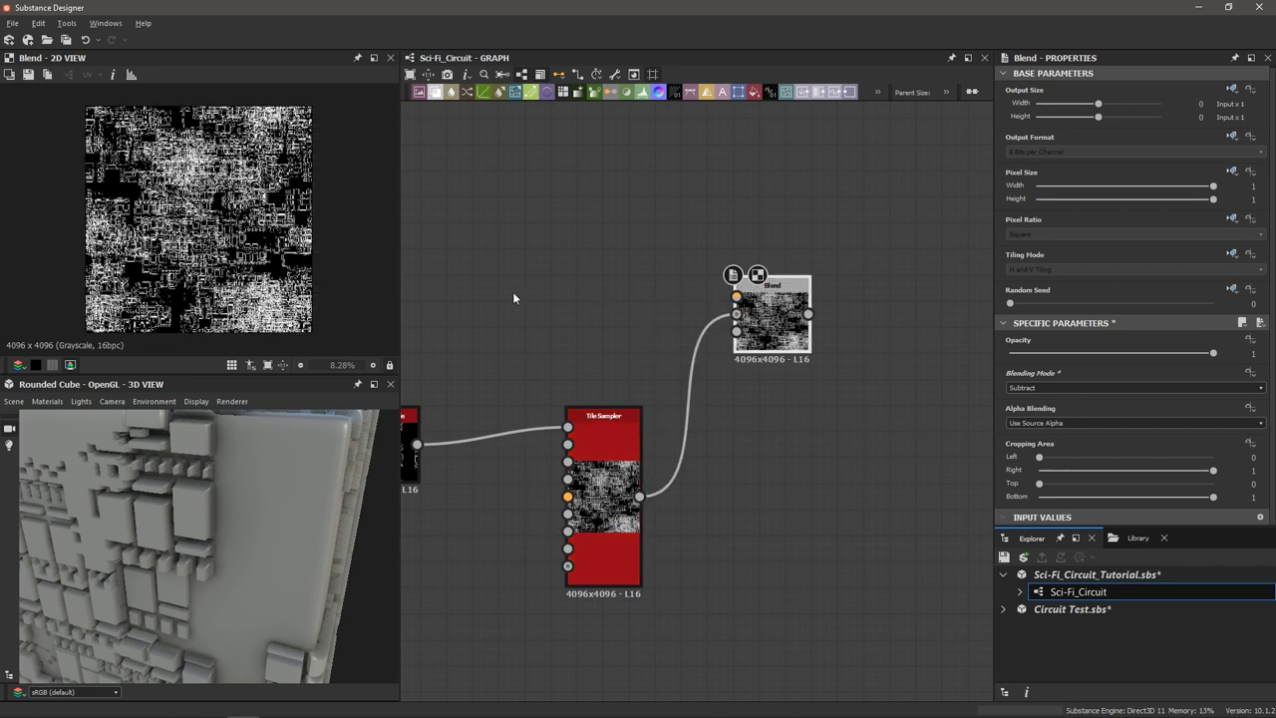
Inspect the panels on the 3D cube and preview the Blend that combines the panels and Bevel.
{"action": "left_click_drag", "start_coordinate": [190, 491], "coordinate": [194, 555]}
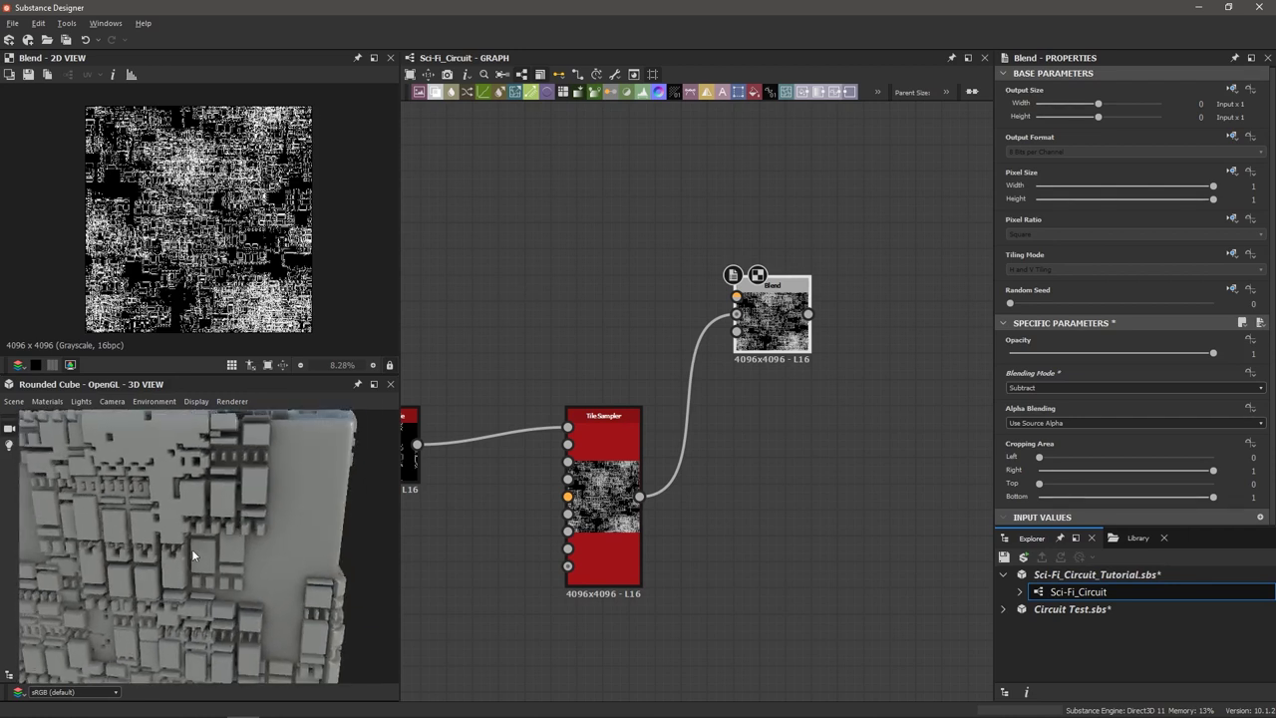
{"action": "left_click_drag", "start_coordinate": [207, 472], "coordinate": [189, 539]}
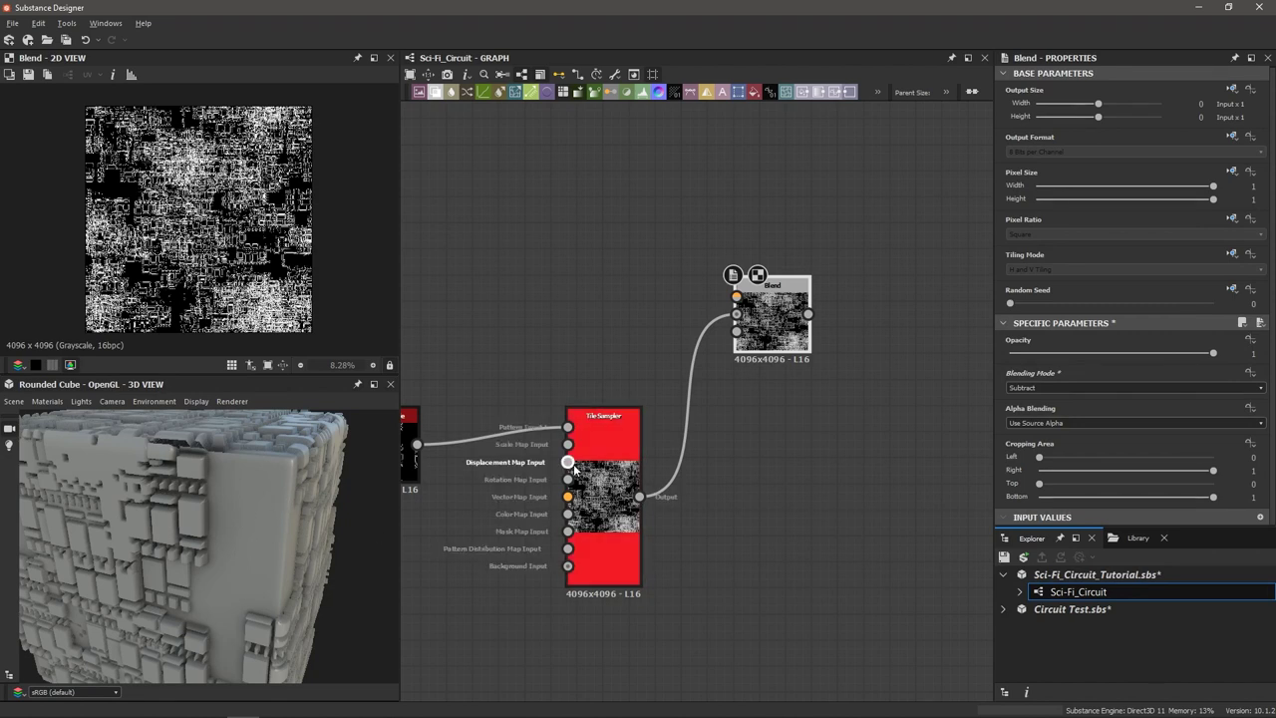
{"action": "scroll", "coordinate": [500, 236], "scroll_direction": "down", "scroll_amount": 5}
{"action": "middle_click_drag", "start_coordinate": [535, 211], "coordinate": [618, 316]}
{"action": "scroll", "coordinate": [578, 289], "scroll_direction": "up", "scroll_amount": 2}
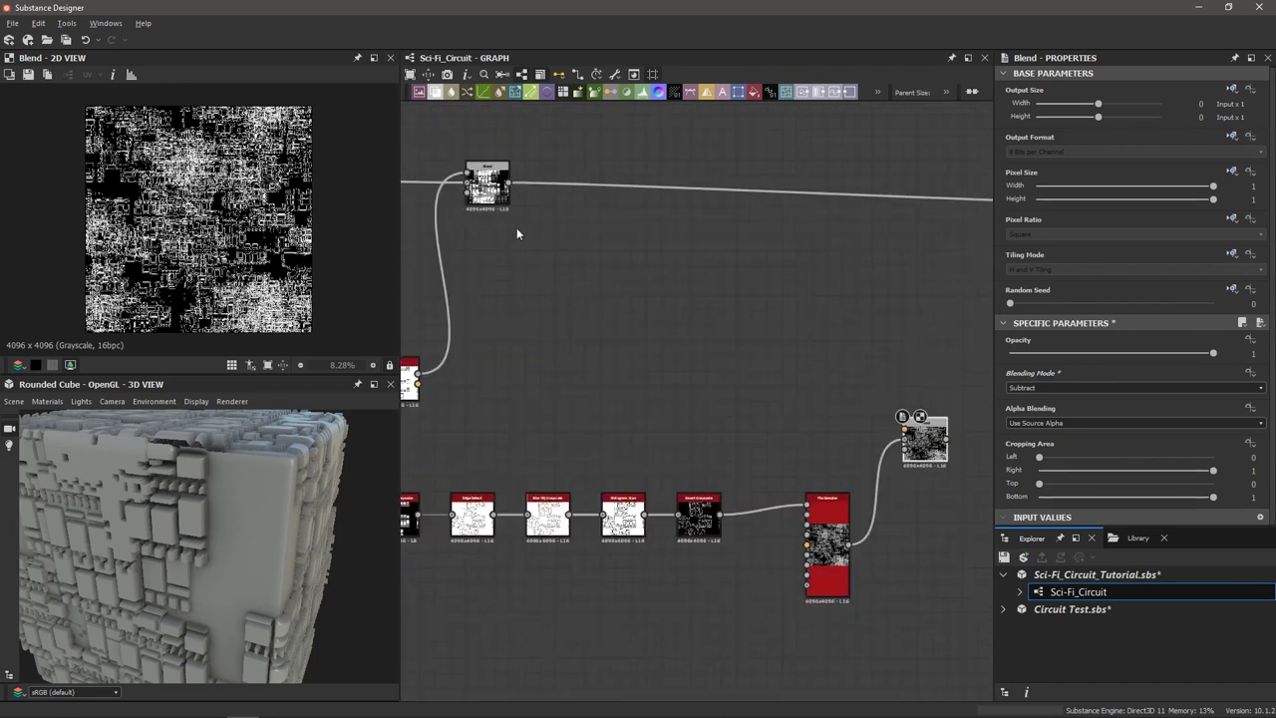
{"action": "left_click", "coordinate": [485, 182]}
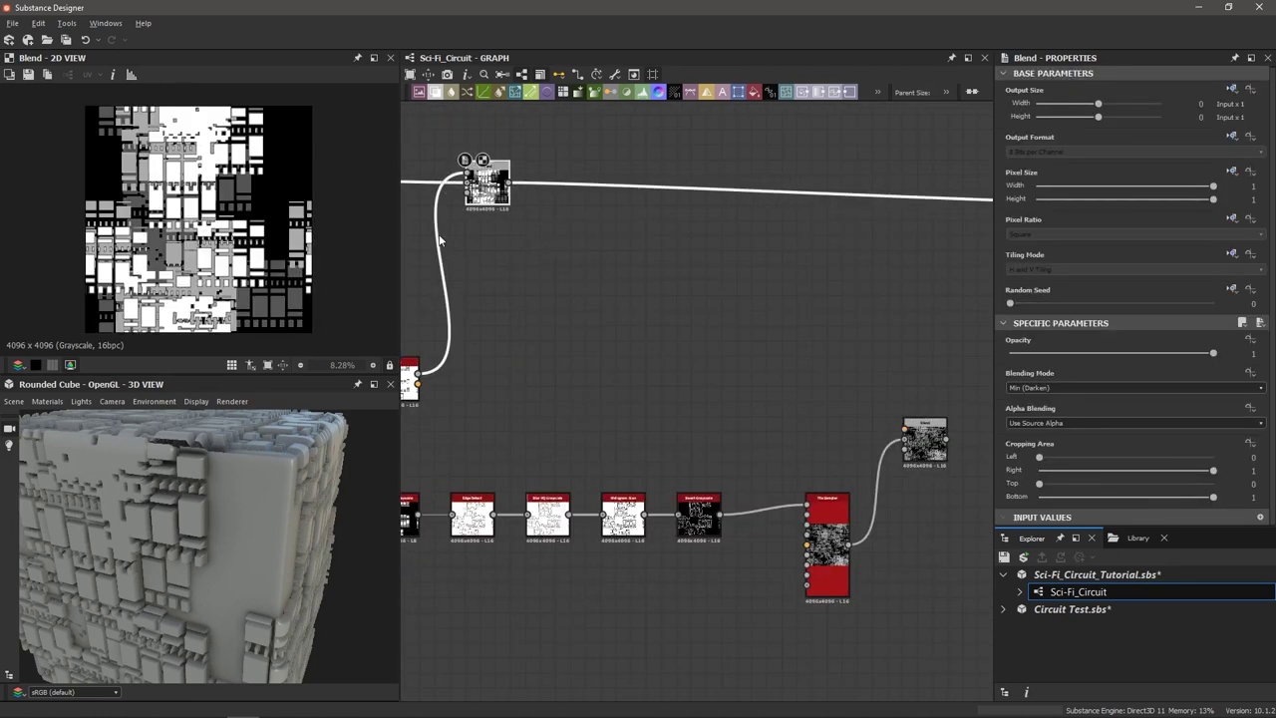
{"action": "middle_click_drag", "start_coordinate": [451, 289], "coordinate": [564, 300]}
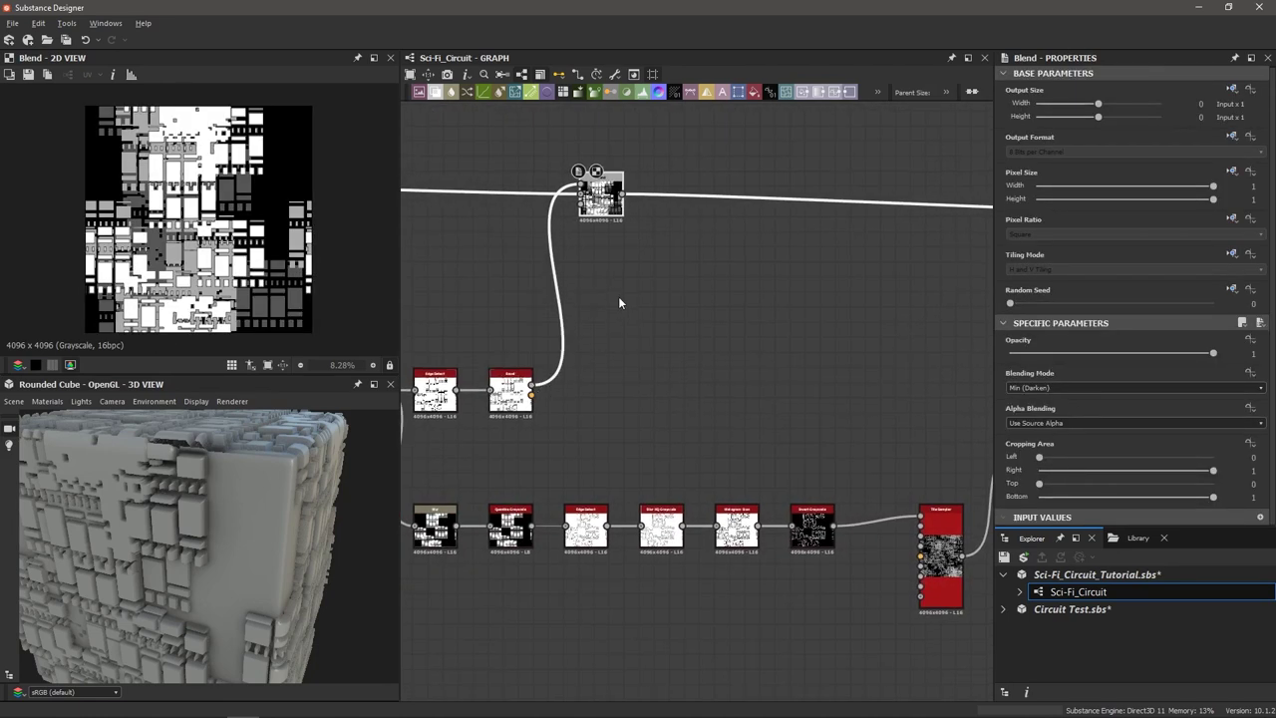
{"action": "scroll", "coordinate": [619, 297], "scroll_direction": "up", "scroll_amount": 1}
{"action": "middle_click_drag", "start_coordinate": [674, 292], "coordinate": [474, 287]}
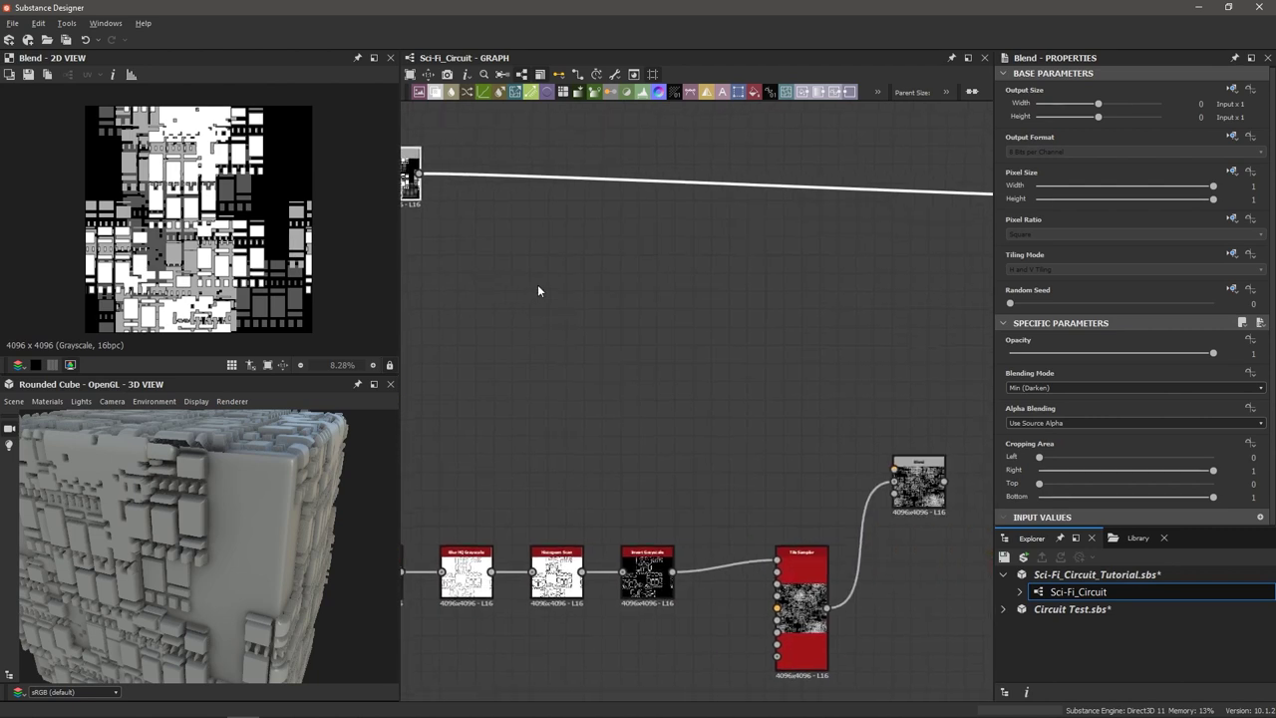
{"action": "middle_click_drag", "start_coordinate": [430, 187], "coordinate": [541, 207]}
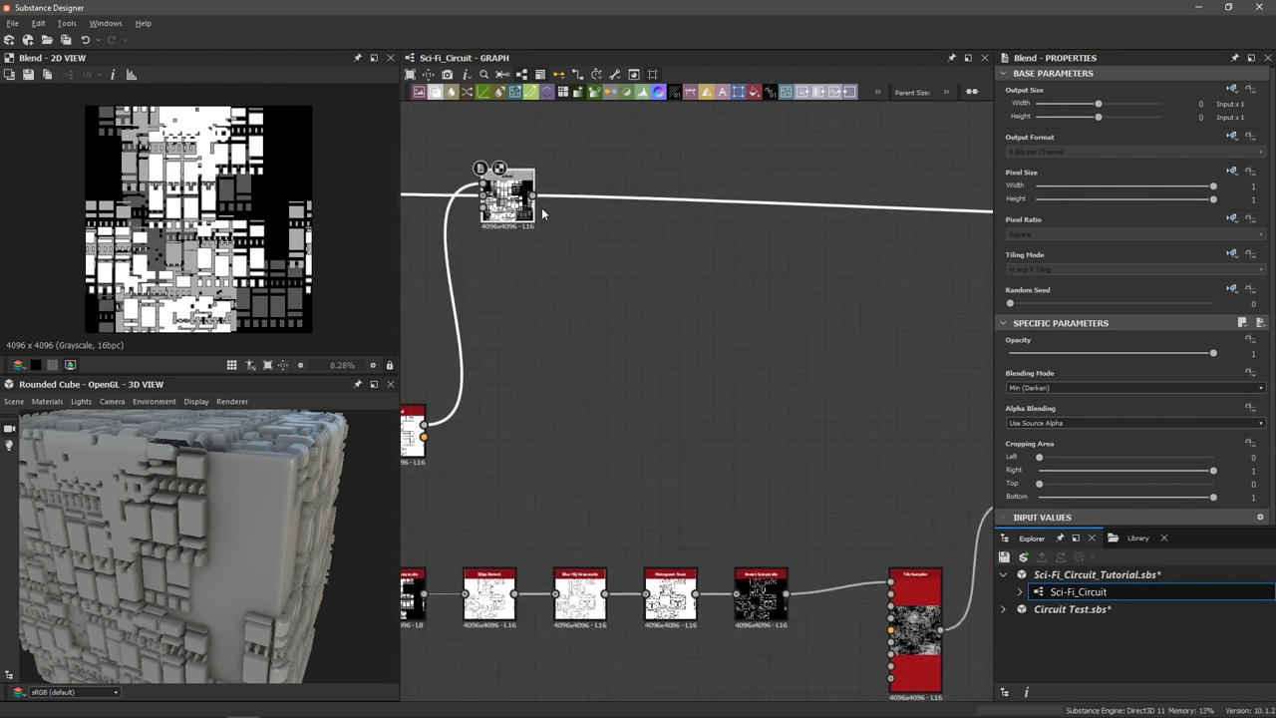
{"action": "scroll", "coordinate": [508, 203], "scroll_direction": "up", "scroll_amount": 2}
{"action": "scroll", "coordinate": [514, 199], "scroll_direction": "down", "scroll_amount": 3}
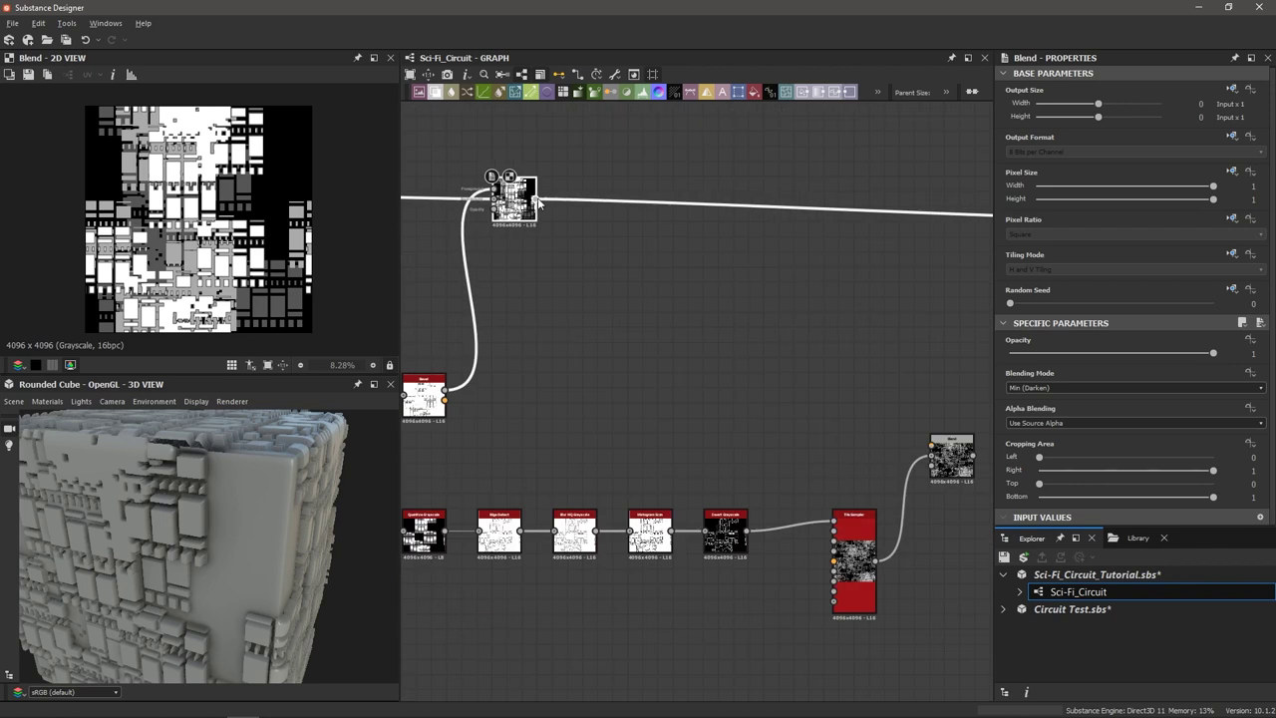
Add a Histogram Scan node fed by the output of the Min (Darken) Blend that combines the panels.
{"action": "left_click_drag", "start_coordinate": [535, 200], "coordinate": [808, 386]}
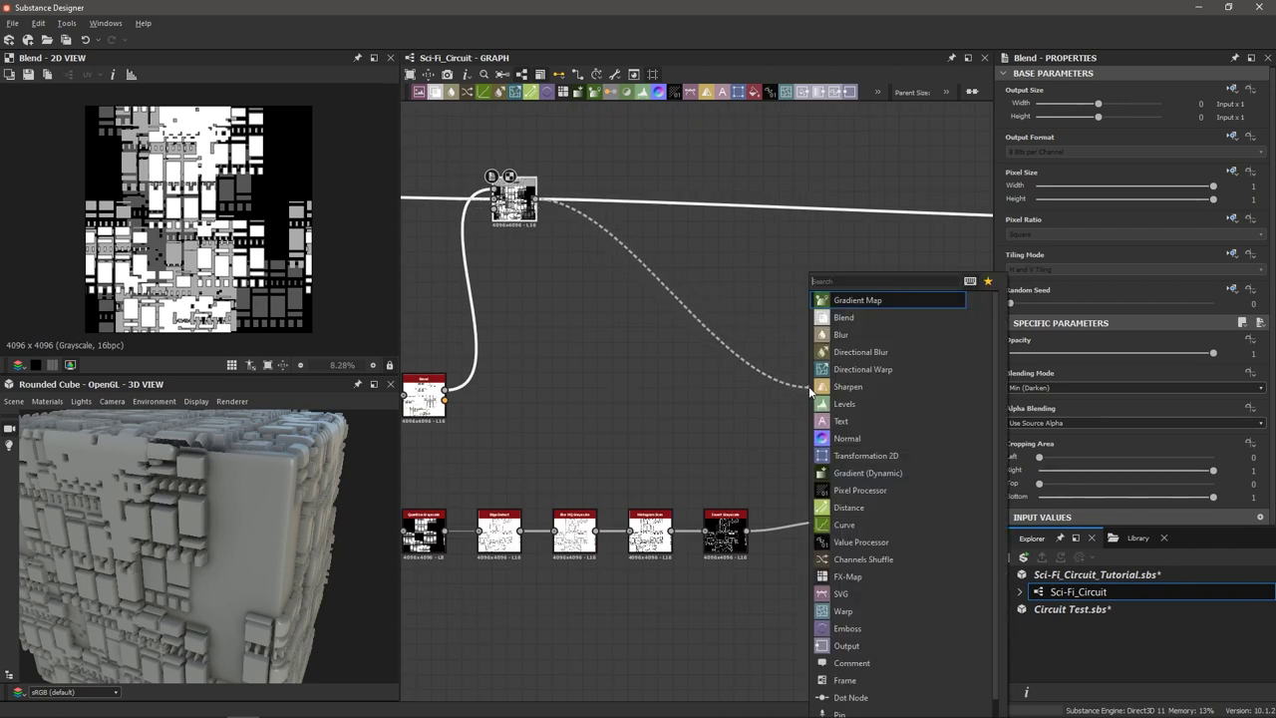
{"action": "type", "text": "histogram"}
{"action": "key", "text": "Down"}
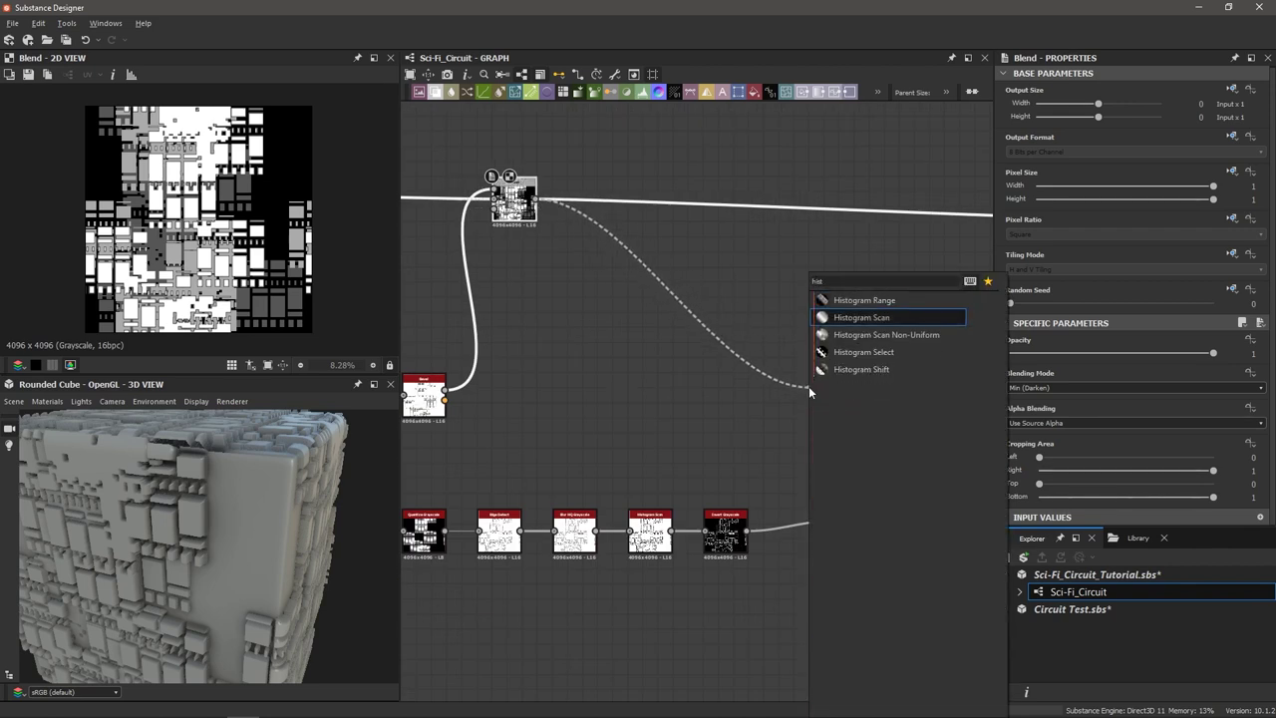
{"action": "key", "text": "Return"}
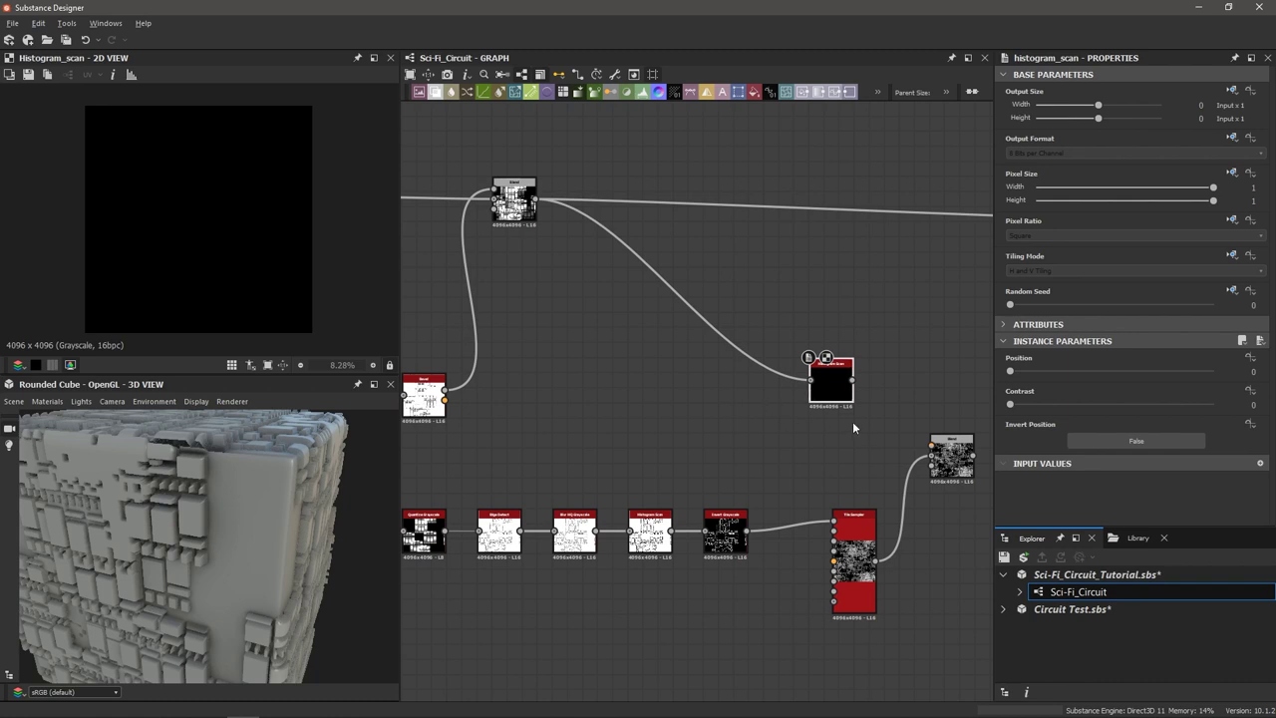
Set the Histogram Scan's Contrast to 1 and Position to 0.7, checking the panel mask in the 2D view.
{"action": "middle_click_drag", "start_coordinate": [852, 420], "coordinate": [808, 411]}
{"action": "scroll", "coordinate": [808, 411], "scroll_direction": "up", "scroll_amount": 2}
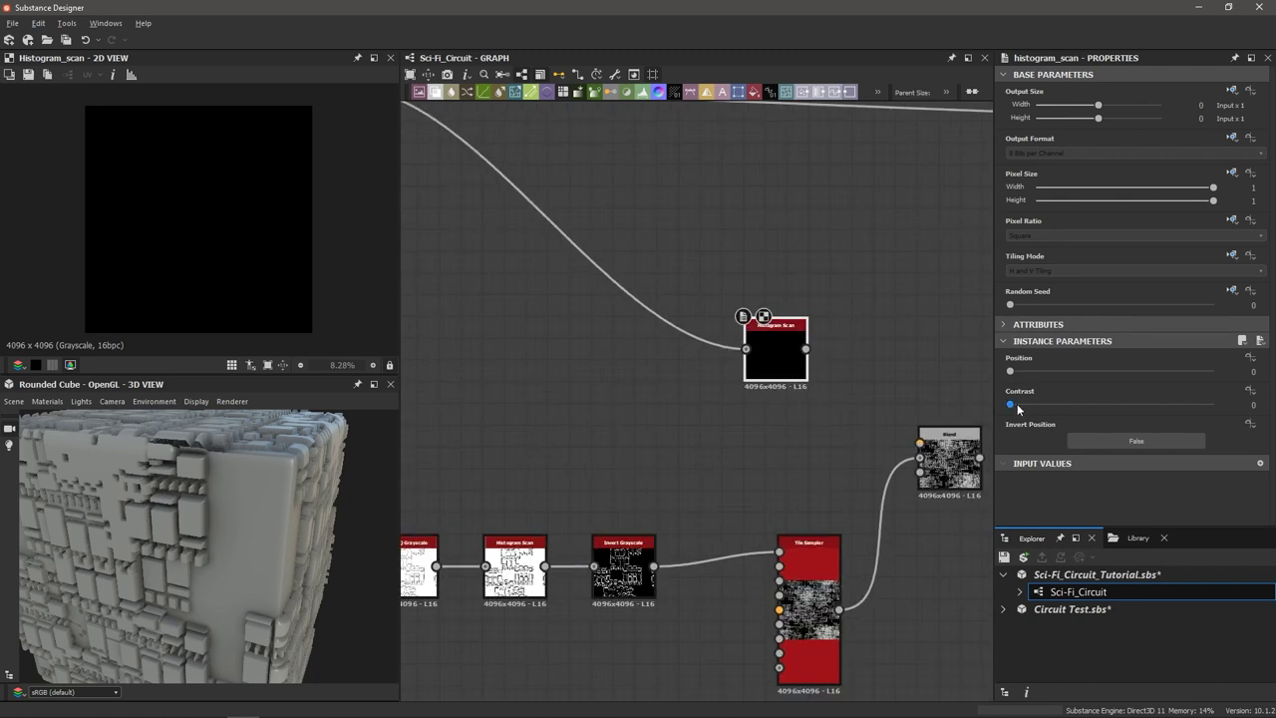
{"action": "left_click_drag", "start_coordinate": [1014, 404], "coordinate": [1262, 400]}
{"action": "left_click_drag", "start_coordinate": [1011, 370], "coordinate": [1152, 377]}
{"action": "scroll", "coordinate": [235, 290], "scroll_direction": "up", "scroll_amount": 4}
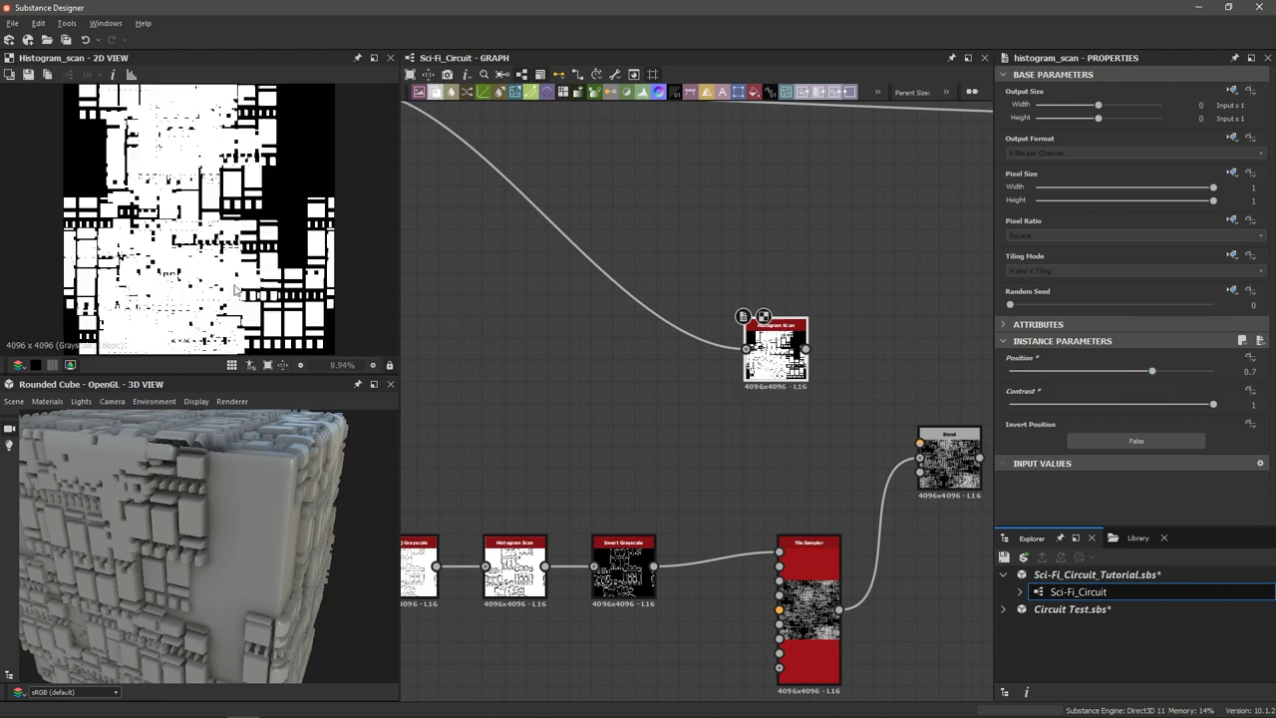
{"action": "scroll", "coordinate": [235, 290], "scroll_direction": "down", "scroll_amount": 3}
Connect the Histogram Scan to the Subtract Blend's foreground and compare the masked lines with both of its inputs.
{"action": "scroll", "coordinate": [725, 377], "scroll_direction": "up", "scroll_amount": 2}
{"action": "middle_click_drag", "start_coordinate": [726, 377], "coordinate": [554, 349]}
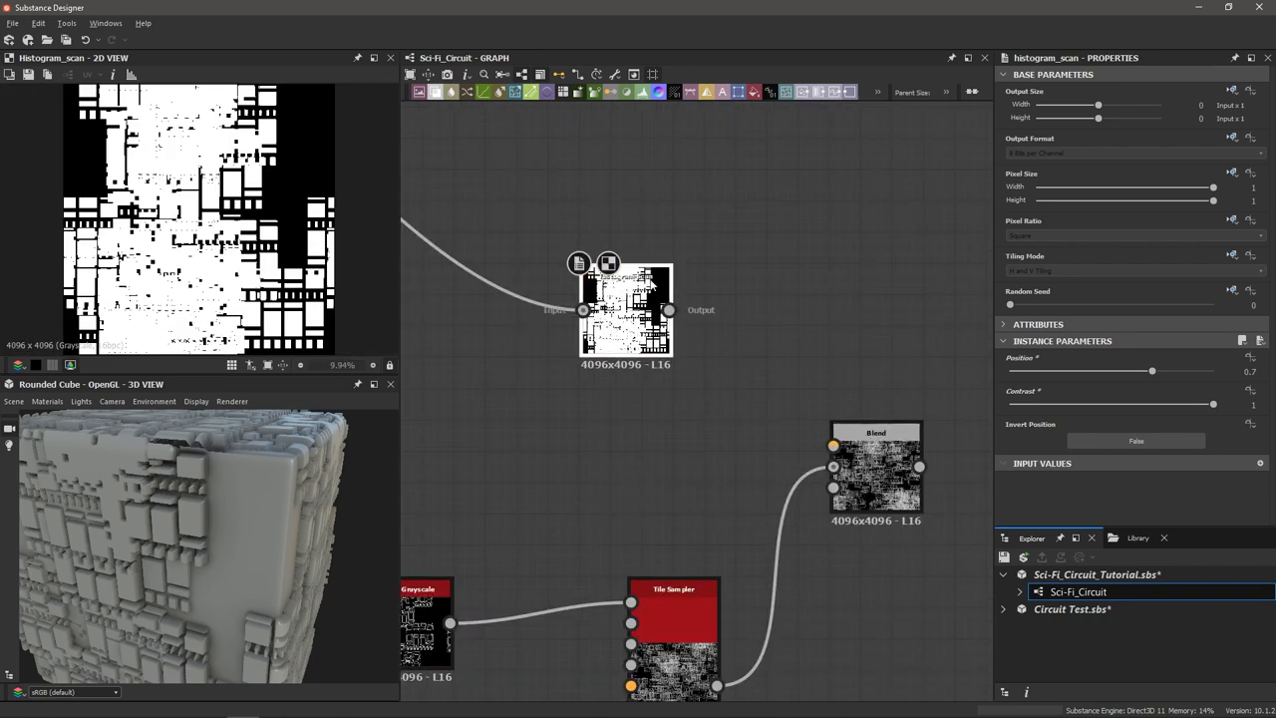
{"action": "left_click_drag", "start_coordinate": [670, 311], "coordinate": [833, 445]}
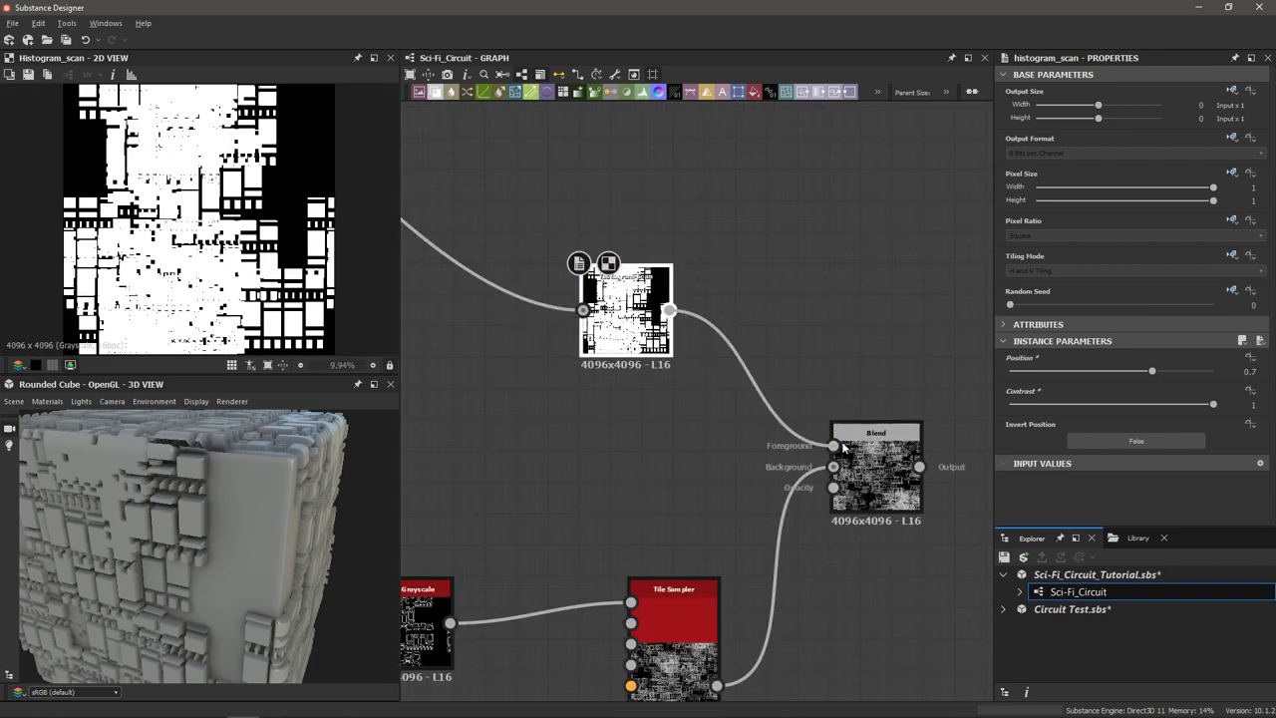
{"action": "left_click", "coordinate": [861, 458]}
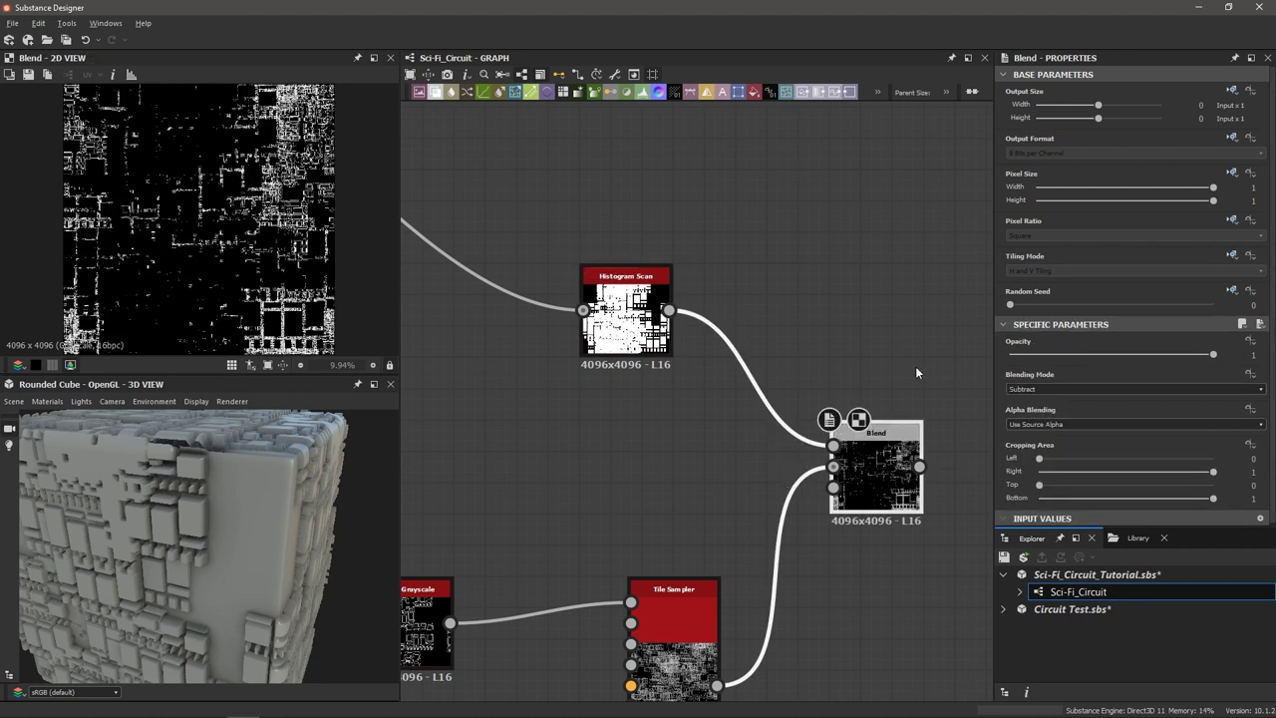
{"action": "scroll", "coordinate": [314, 231], "scroll_direction": "up", "scroll_amount": 4}
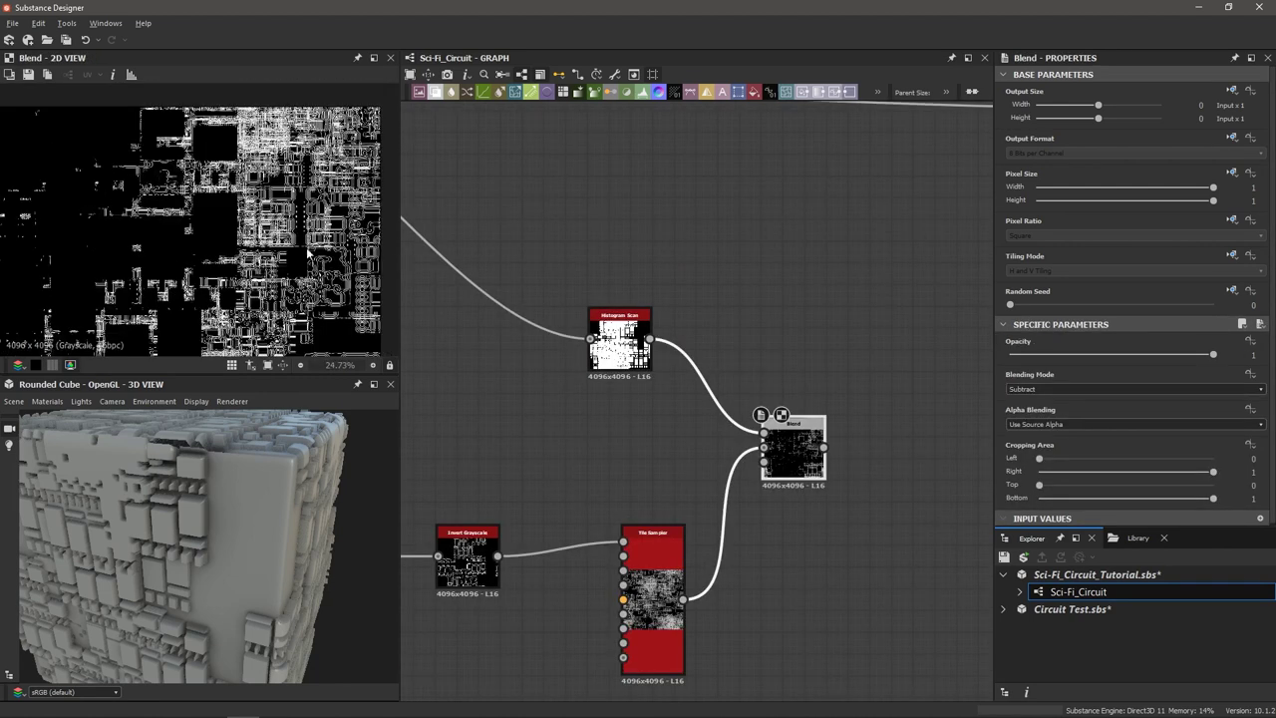
{"action": "left_click", "coordinate": [618, 328]}
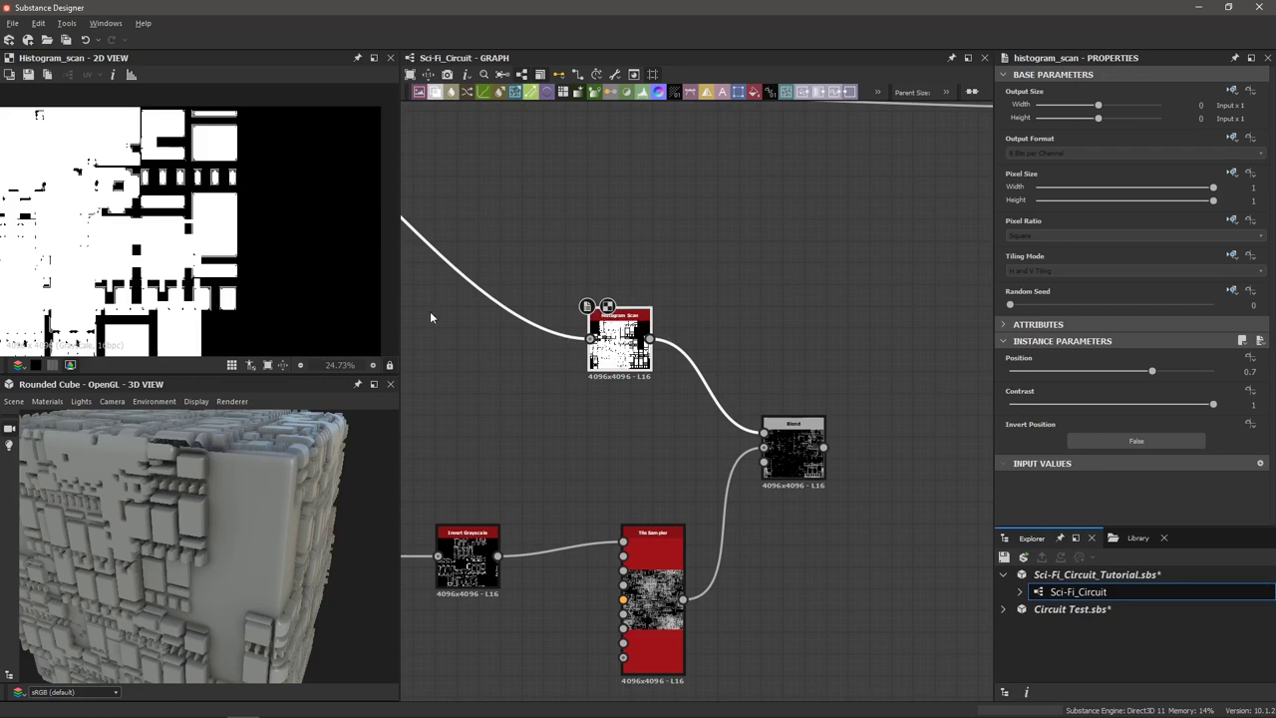
{"action": "left_click", "coordinate": [654, 538]}
{"action": "left_click", "coordinate": [793, 438]}
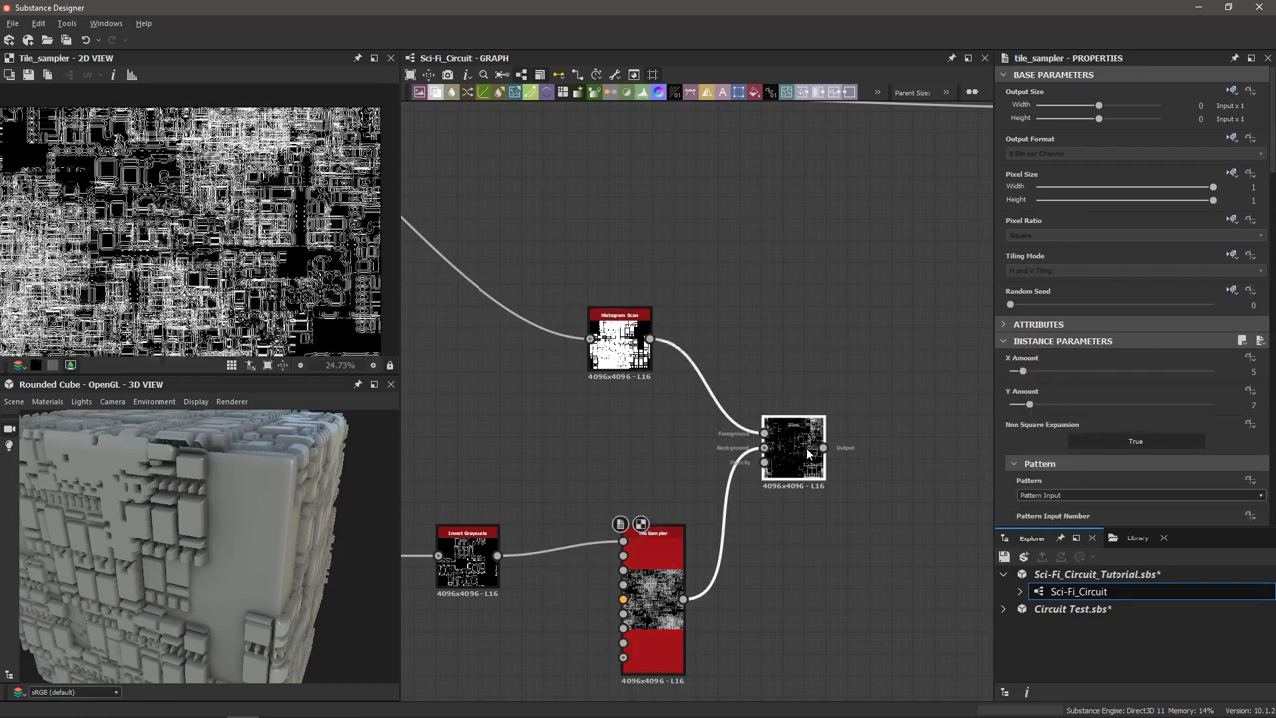
{"action": "scroll", "coordinate": [251, 220], "scroll_direction": "up", "scroll_amount": 2}
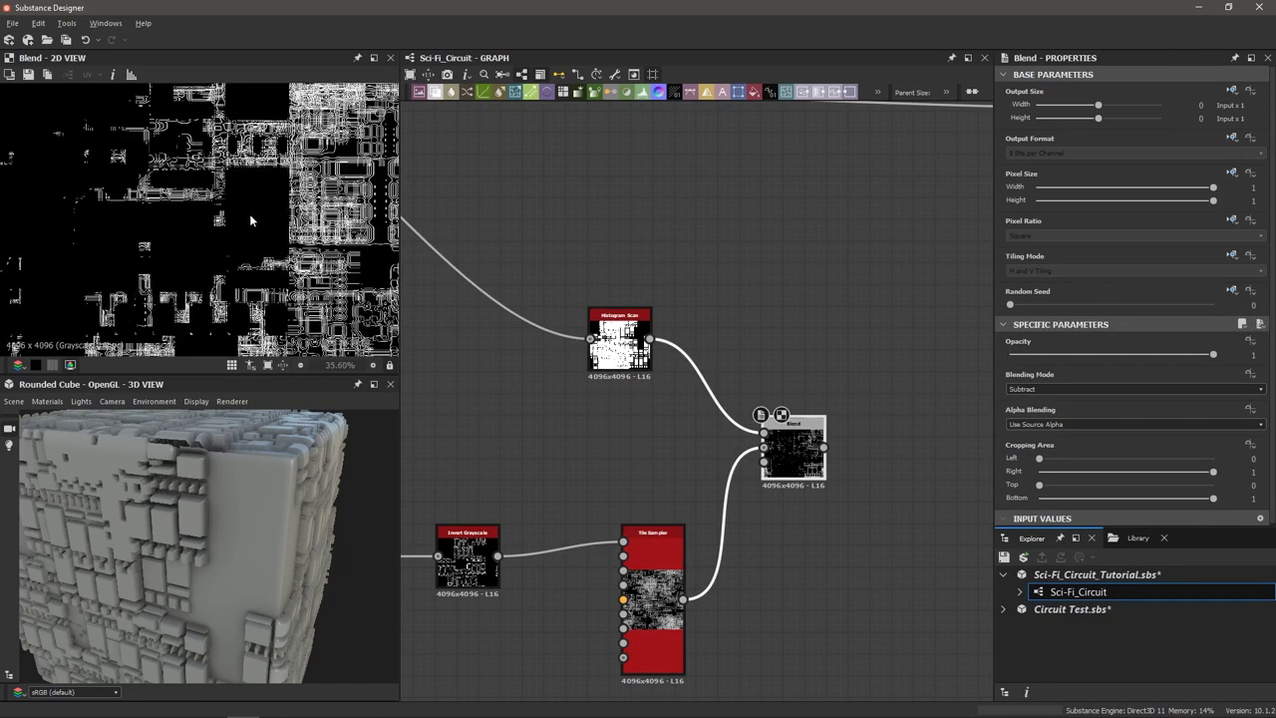
{"action": "scroll", "coordinate": [723, 269], "scroll_direction": "down", "scroll_amount": 4}
Add a Height Blend node above the Subtract Blend, between the panel branch and the Final Blend.
{"action": "middle_click_drag", "start_coordinate": [735, 274], "coordinate": [791, 318]}
{"action": "scroll", "coordinate": [755, 329], "scroll_direction": "up", "scroll_amount": 2}
{"action": "middle_click_drag", "start_coordinate": [844, 243], "coordinate": [686, 262]}
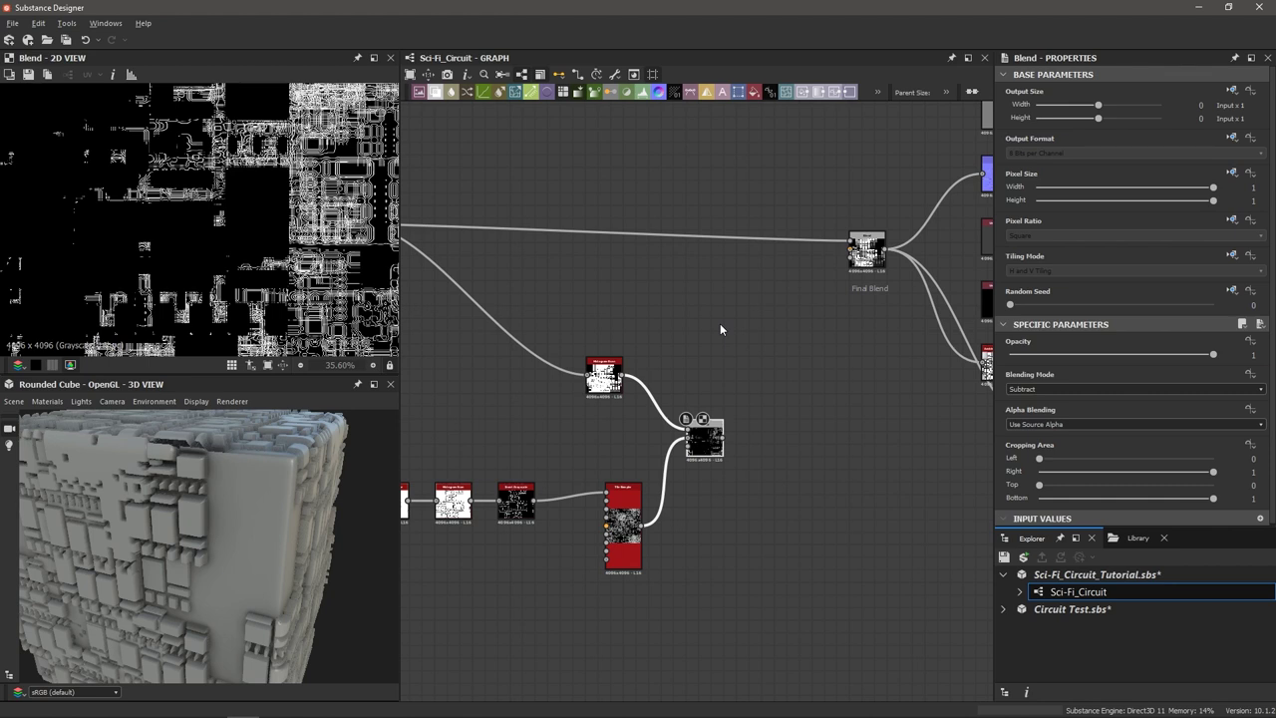
{"action": "key", "text": "ctrl+z"}
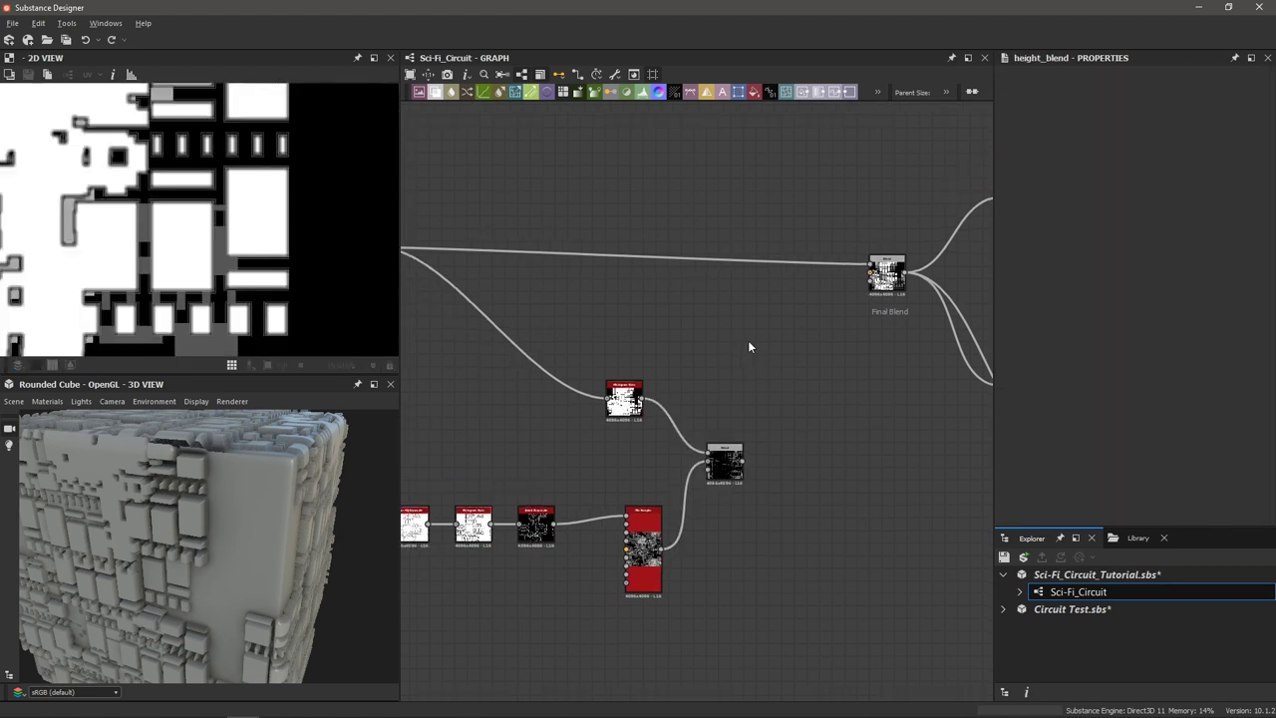
{"action": "key", "text": "space"}
{"action": "type", "text": "height"}
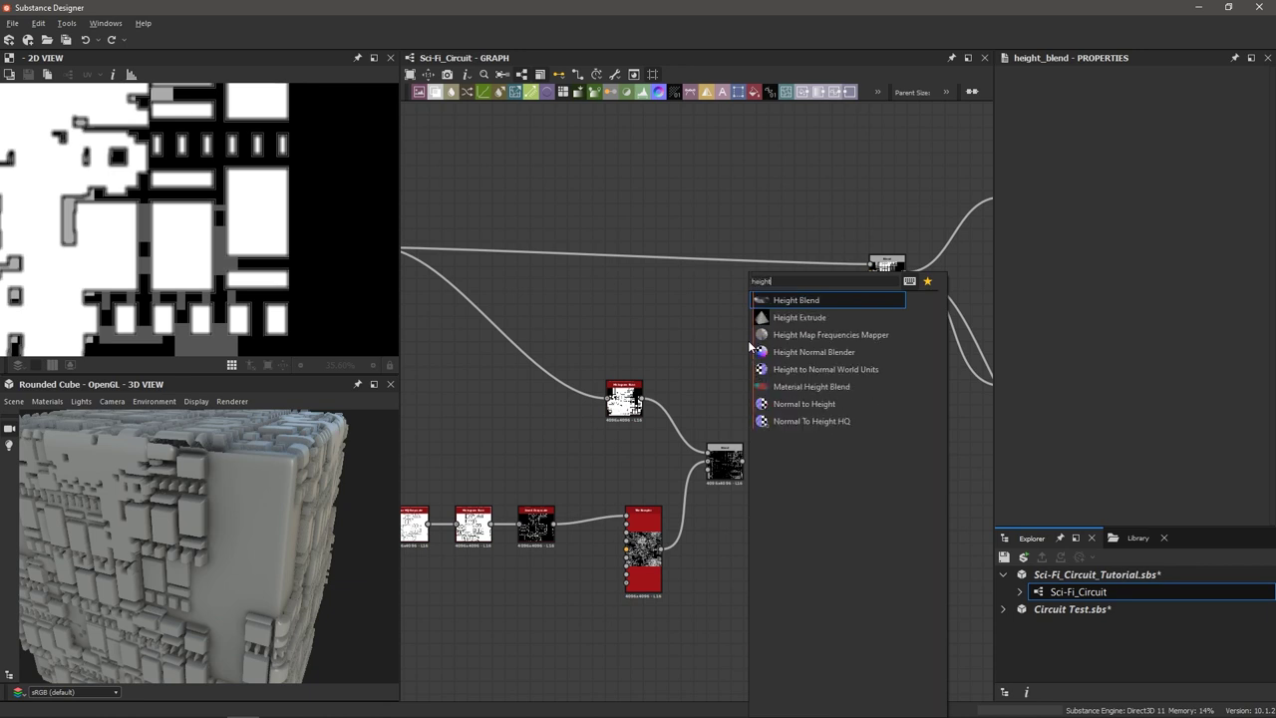
{"action": "key", "text": "Return"}
{"action": "scroll", "coordinate": [778, 364], "scroll_direction": "up", "scroll_amount": 5}
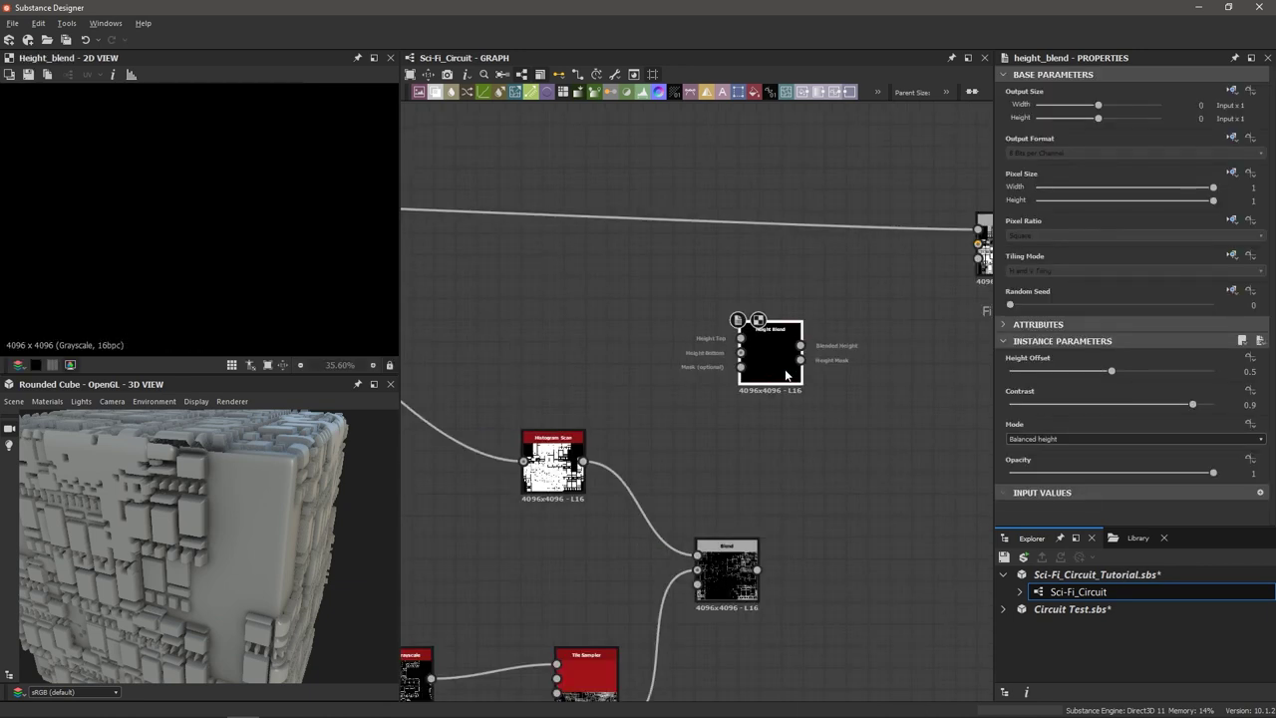
{"action": "scroll", "coordinate": [785, 375], "scroll_direction": "up", "scroll_amount": 3}
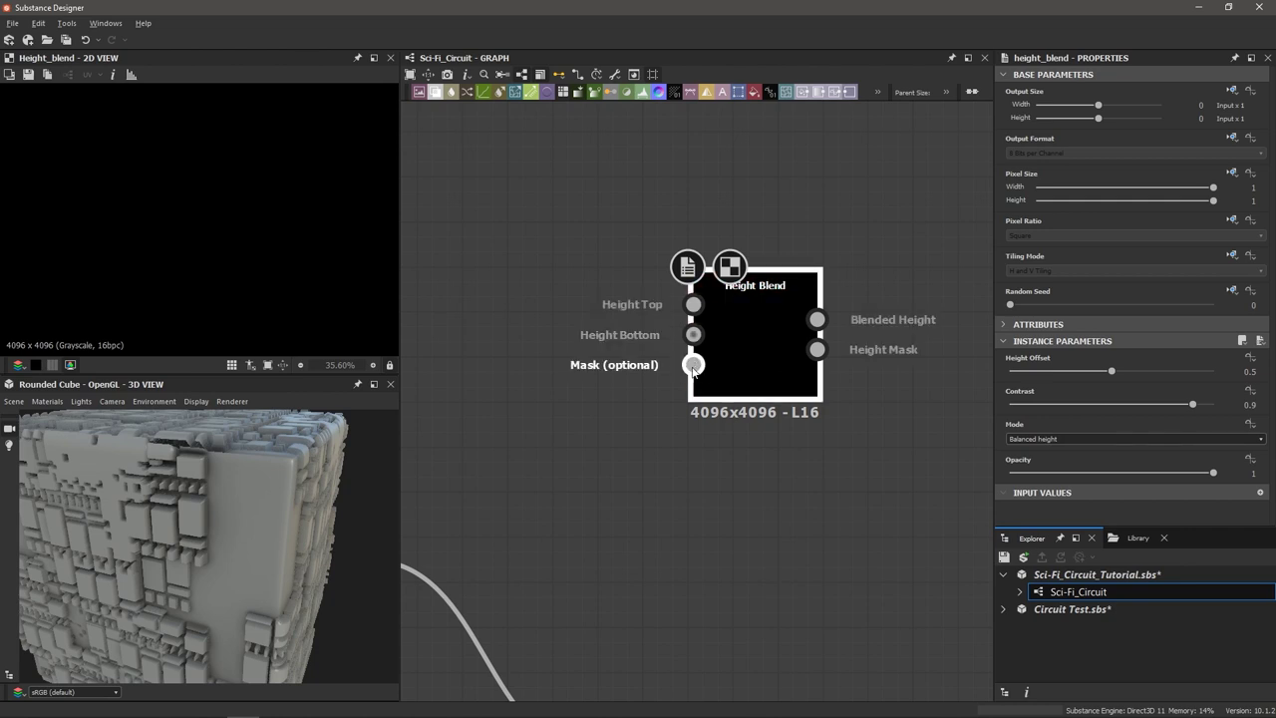
Preview the Min (Darken) panel Blend and connect its output to the Height Blend's Height Top input.
{"action": "scroll", "coordinate": [704, 380], "scroll_direction": "down", "scroll_amount": 4}
{"action": "middle_click_drag", "start_coordinate": [618, 296], "coordinate": [747, 329]}
{"action": "scroll", "coordinate": [754, 331], "scroll_direction": "down", "scroll_amount": 2}
{"action": "scroll", "coordinate": [475, 292], "scroll_direction": "up", "scroll_amount": 3}
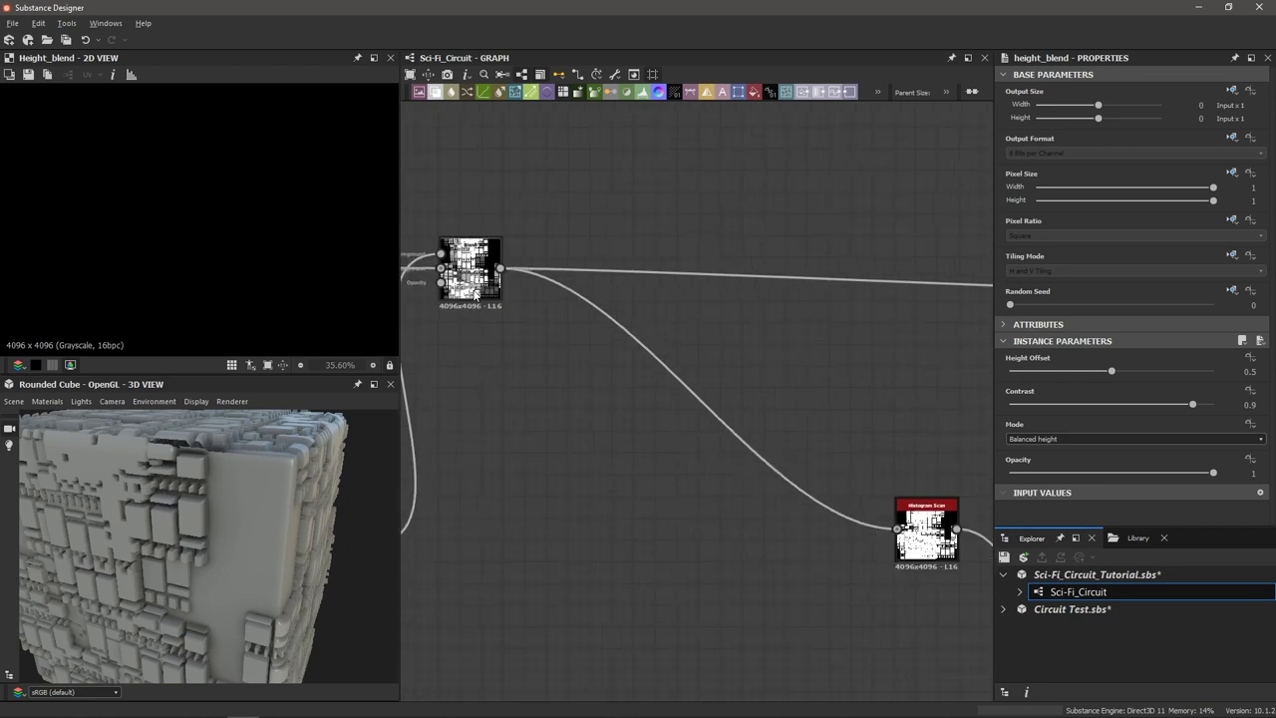
{"action": "left_click", "coordinate": [477, 287]}
{"action": "scroll", "coordinate": [482, 319], "scroll_direction": "down", "scroll_amount": 4}
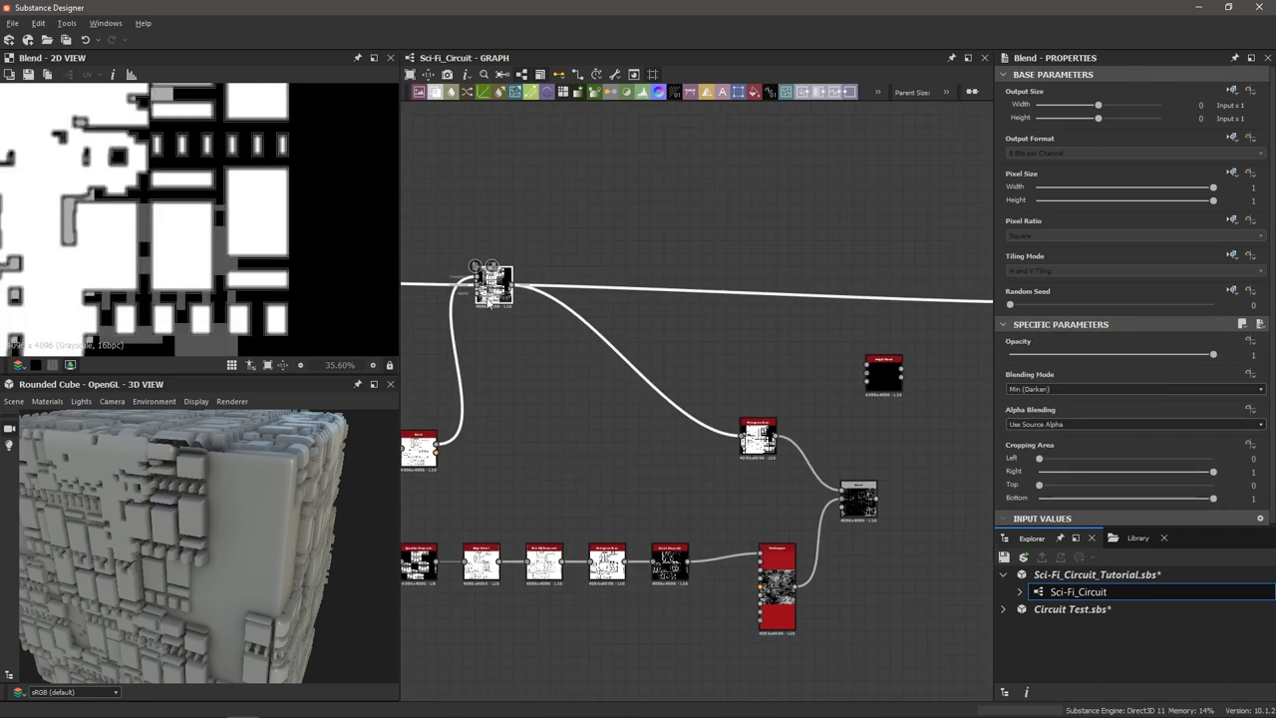
{"action": "middle_click_drag", "start_coordinate": [481, 319], "coordinate": [610, 318]}
{"action": "scroll", "coordinate": [754, 322], "scroll_direction": "up", "scroll_amount": 3}
{"action": "left_click_drag", "start_coordinate": [546, 295], "coordinate": [839, 360]}
{"action": "scroll", "coordinate": [840, 361], "scroll_direction": "up", "scroll_amount": 5}
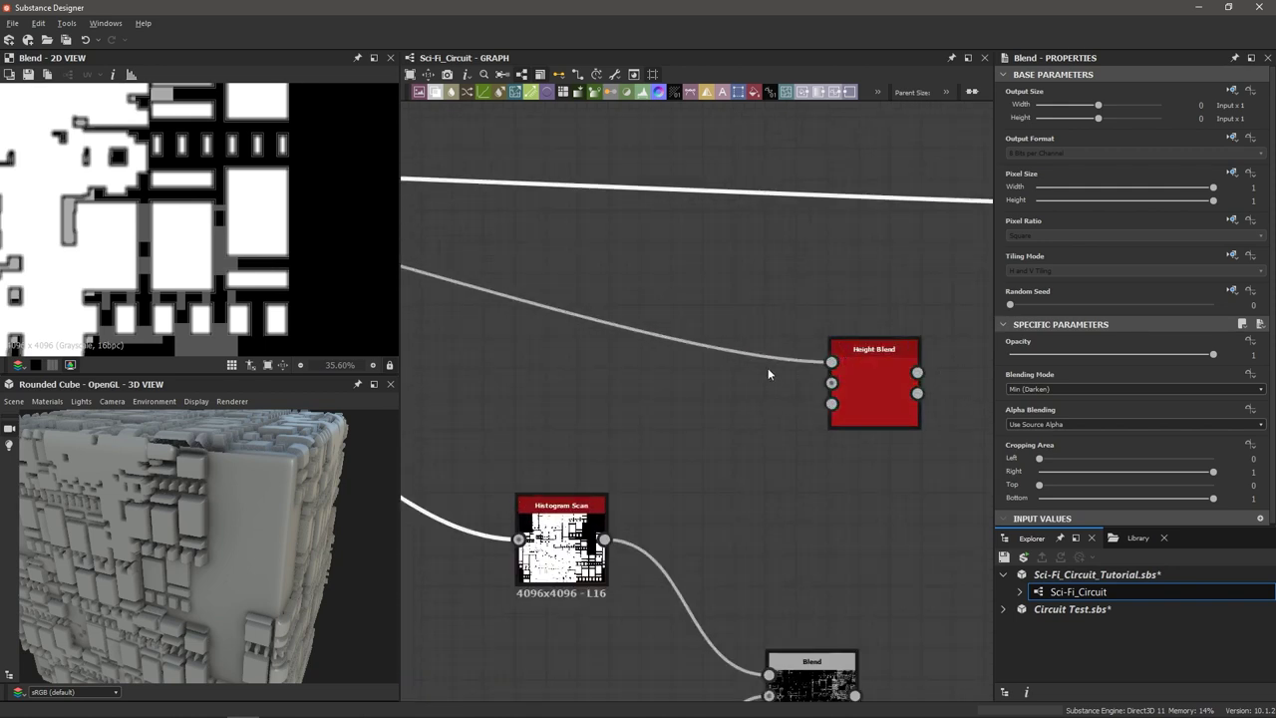
Connect the Subtract Blend's masked circuit lines to the Height Blend's Height Bottom input.
{"action": "scroll", "coordinate": [768, 374], "scroll_direction": "down", "scroll_amount": 3}
{"action": "middle_click_drag", "start_coordinate": [705, 351], "coordinate": [674, 315]}
{"action": "scroll", "coordinate": [733, 379], "scroll_direction": "up", "scroll_amount": 2}
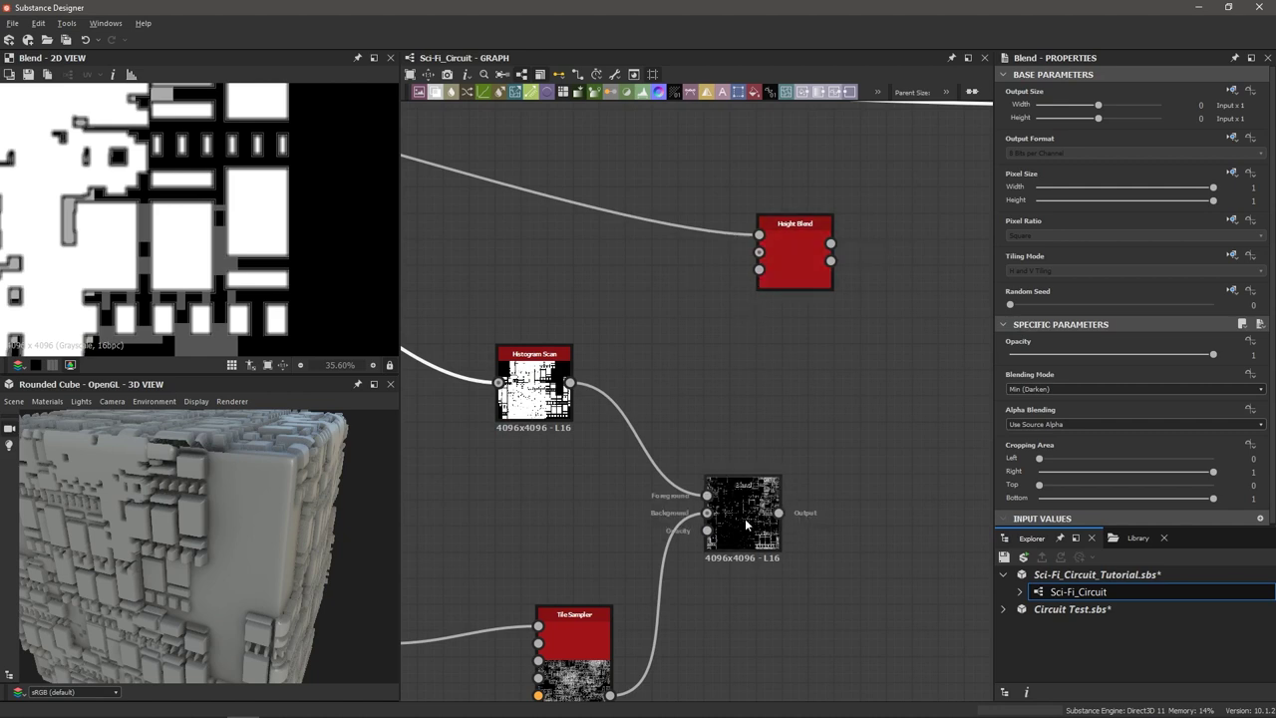
{"action": "left_click_drag", "start_coordinate": [778, 512], "coordinate": [758, 251]}
{"action": "scroll", "coordinate": [758, 251], "scroll_direction": "up", "scroll_amount": 1}
{"action": "scroll", "coordinate": [760, 261], "scroll_direction": "up", "scroll_amount": 1}
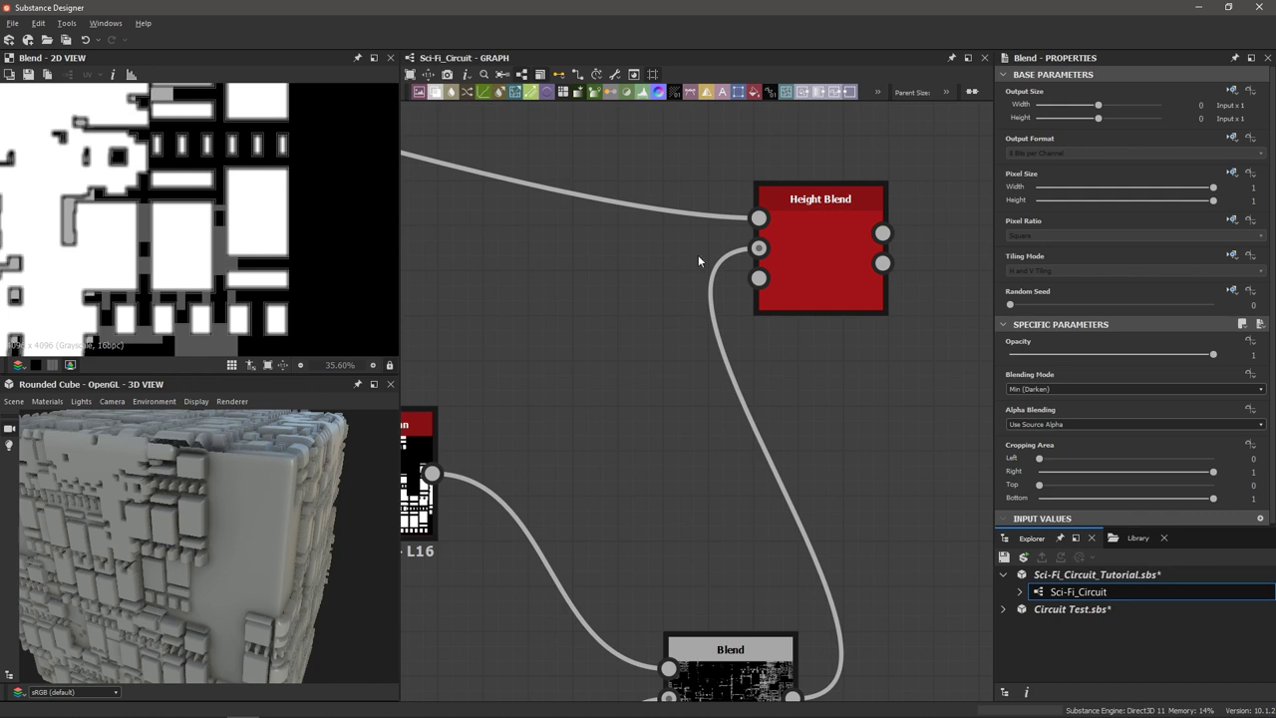
Preview the Height Blend in the 2D view and examine the pattern and the node's Blended Height output.
{"action": "left_click", "coordinate": [834, 251]}
{"action": "scroll", "coordinate": [276, 261], "scroll_direction": "down", "scroll_amount": 5}
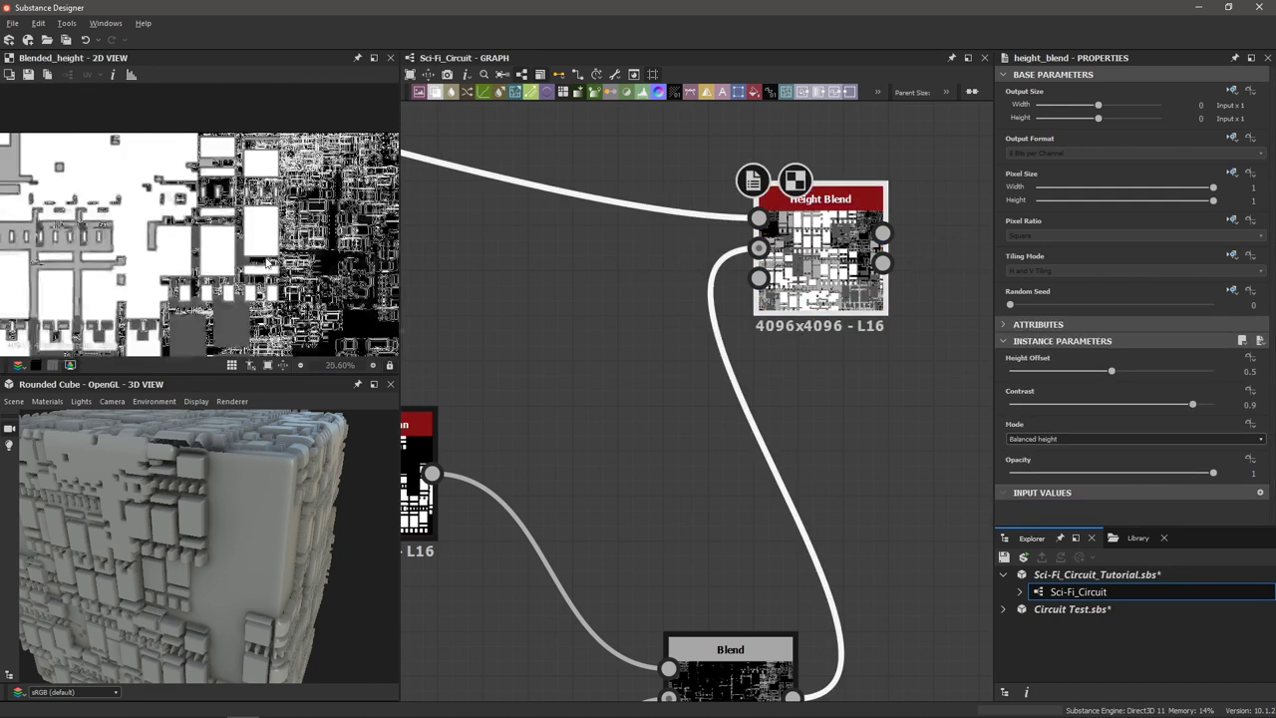
{"action": "middle_click_drag", "start_coordinate": [275, 267], "coordinate": [261, 189]}
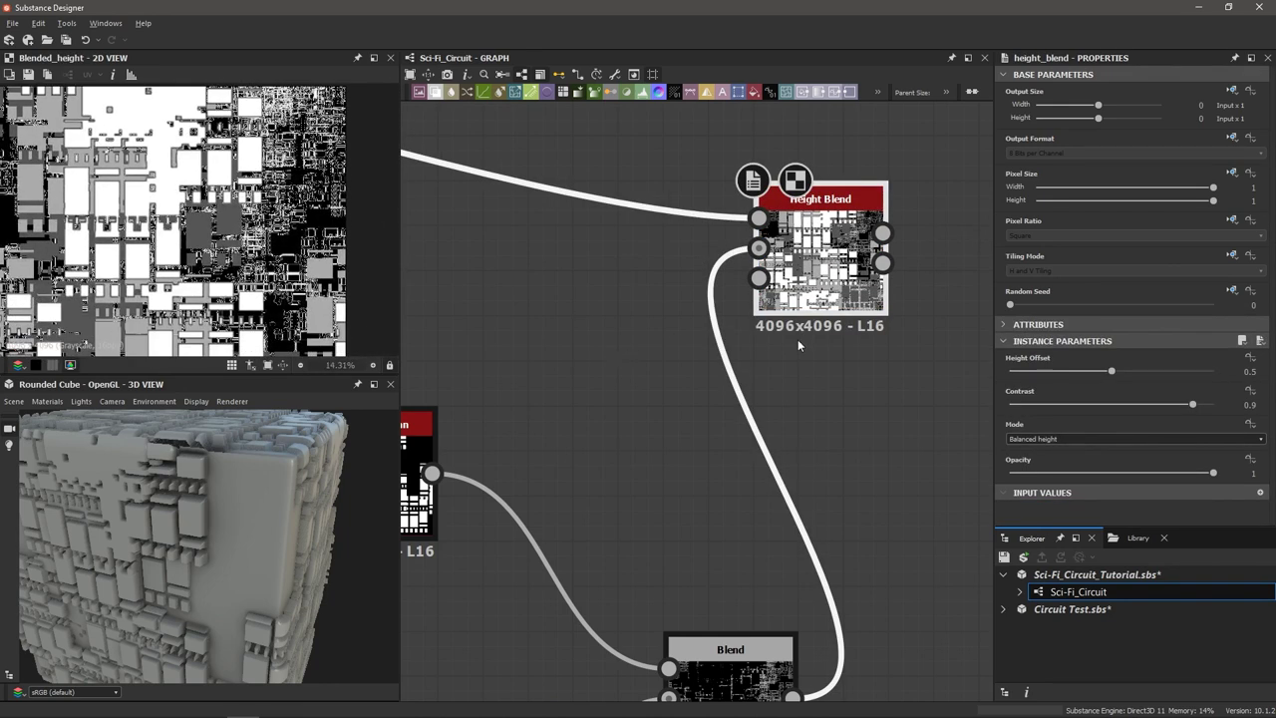
{"action": "scroll", "coordinate": [827, 312], "scroll_direction": "down", "scroll_amount": 2}
{"action": "middle_click_drag", "start_coordinate": [858, 343], "coordinate": [719, 435]}
{"action": "scroll", "coordinate": [747, 348], "scroll_direction": "down", "scroll_amount": 2}
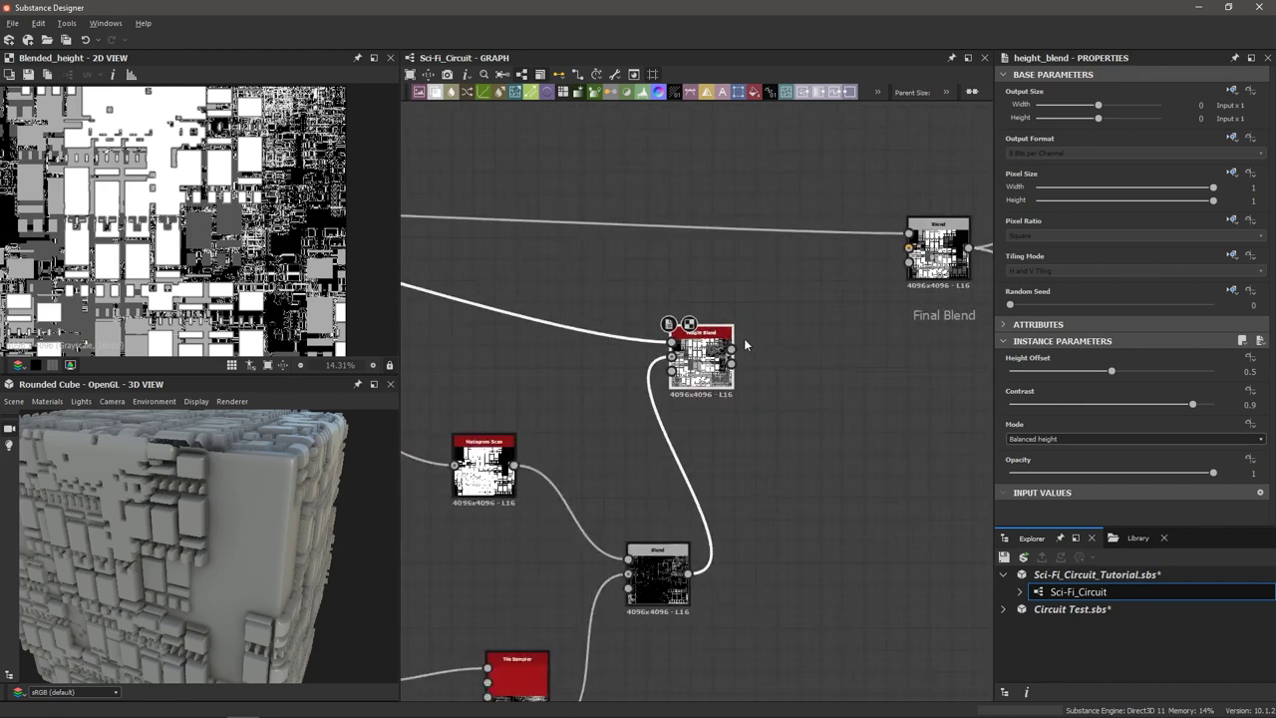
{"action": "middle_click_drag", "start_coordinate": [835, 288], "coordinate": [757, 309]}
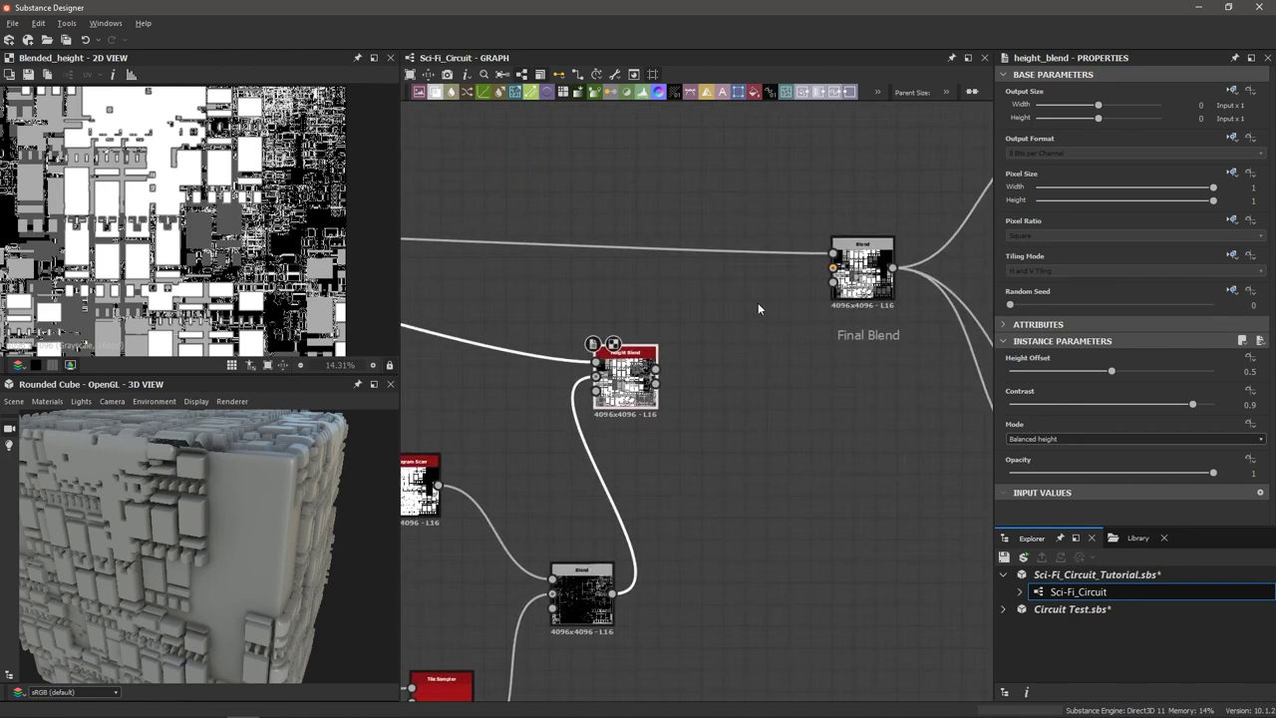
{"action": "scroll", "coordinate": [677, 370], "scroll_direction": "up", "scroll_amount": 3}
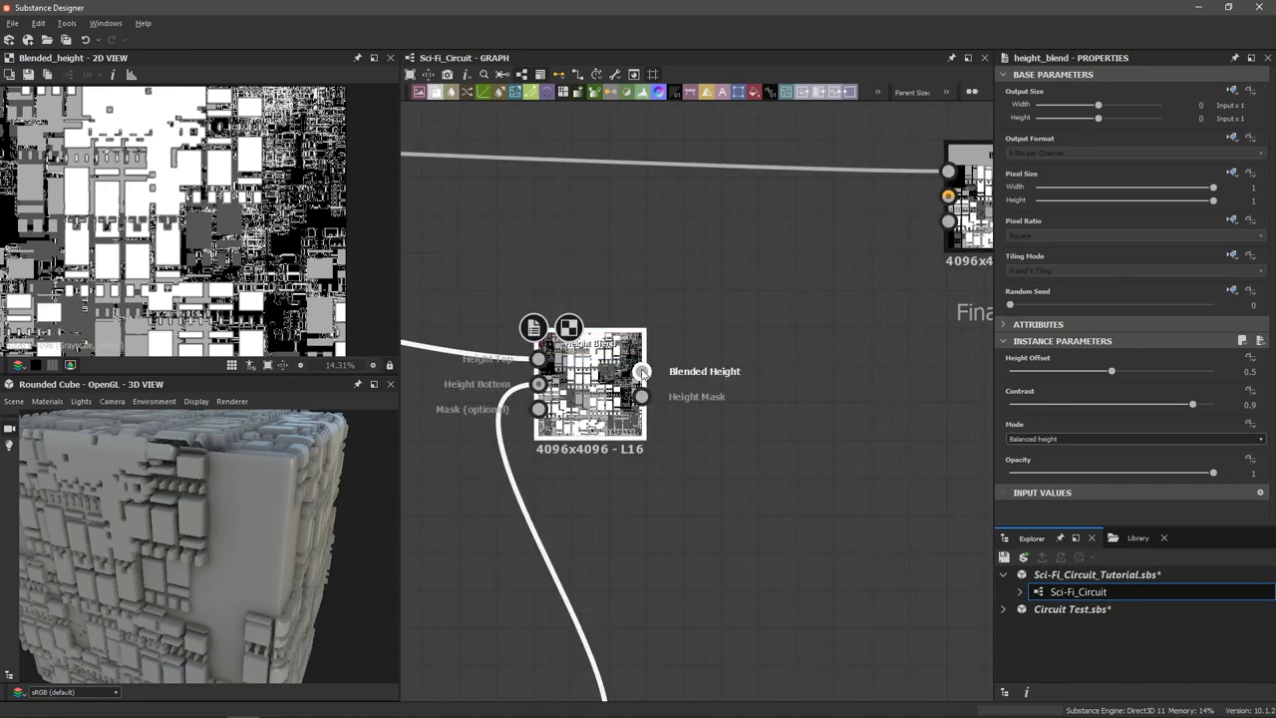
Connect the Height Blend node's Blended Height output to the Final Blend node's first input and set its Height Offset to 0.89.
{"action": "mouse_move", "coordinate": [642, 370]}
{"action": "left_mouse_down"}
{"action": "mouse_move", "coordinate": [812, 257]}
{"action": "mouse_move", "coordinate": [847, 189]}
{"action": "mouse_move", "coordinate": [952, 172]}
{"action": "left_mouse_up"}
{"action": "mouse_move", "coordinate": [300, 496]}
{"action": "left_mouse_down"}
{"action": "mouse_move", "coordinate": [309, 467]}
{"action": "mouse_move", "coordinate": [250, 548]}
{"action": "mouse_move", "coordinate": [271, 518]}
{"action": "mouse_move", "coordinate": [243, 497]}
{"action": "mouse_move", "coordinate": [145, 510]}
{"action": "left_mouse_up"}
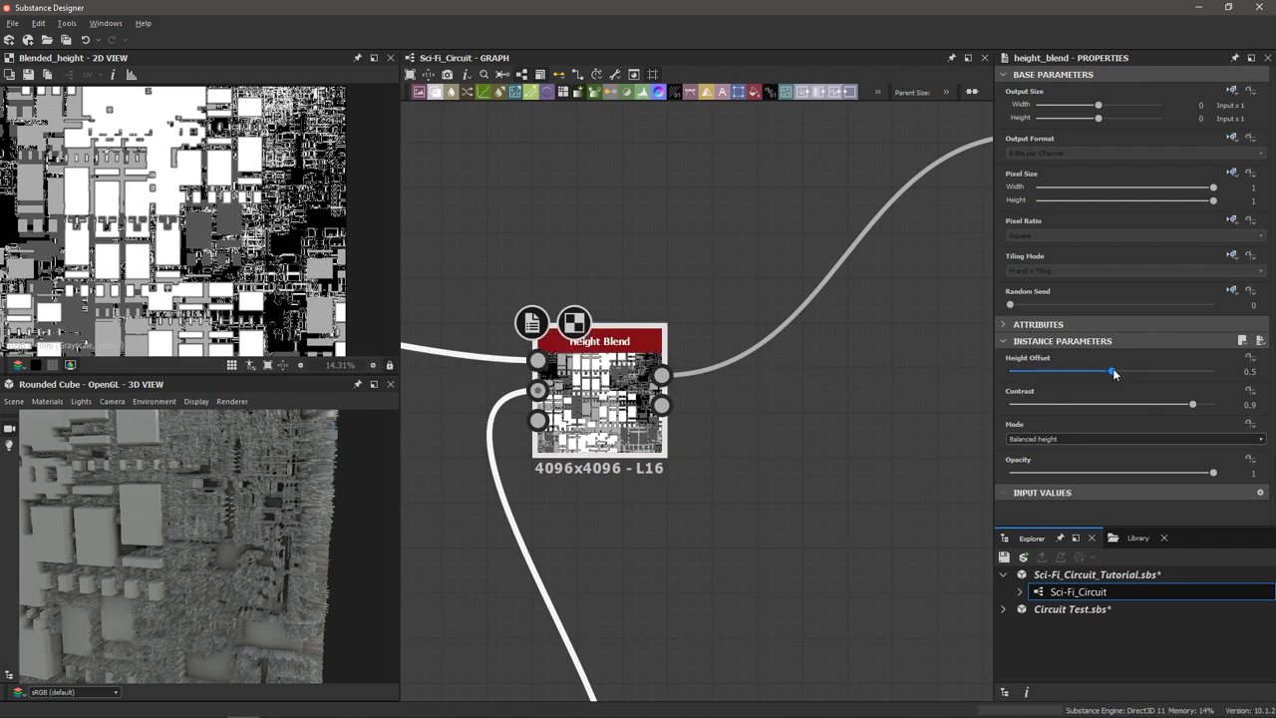
{"action": "left_click_drag", "start_coordinate": [1112, 372], "coordinate": [1175, 373]}
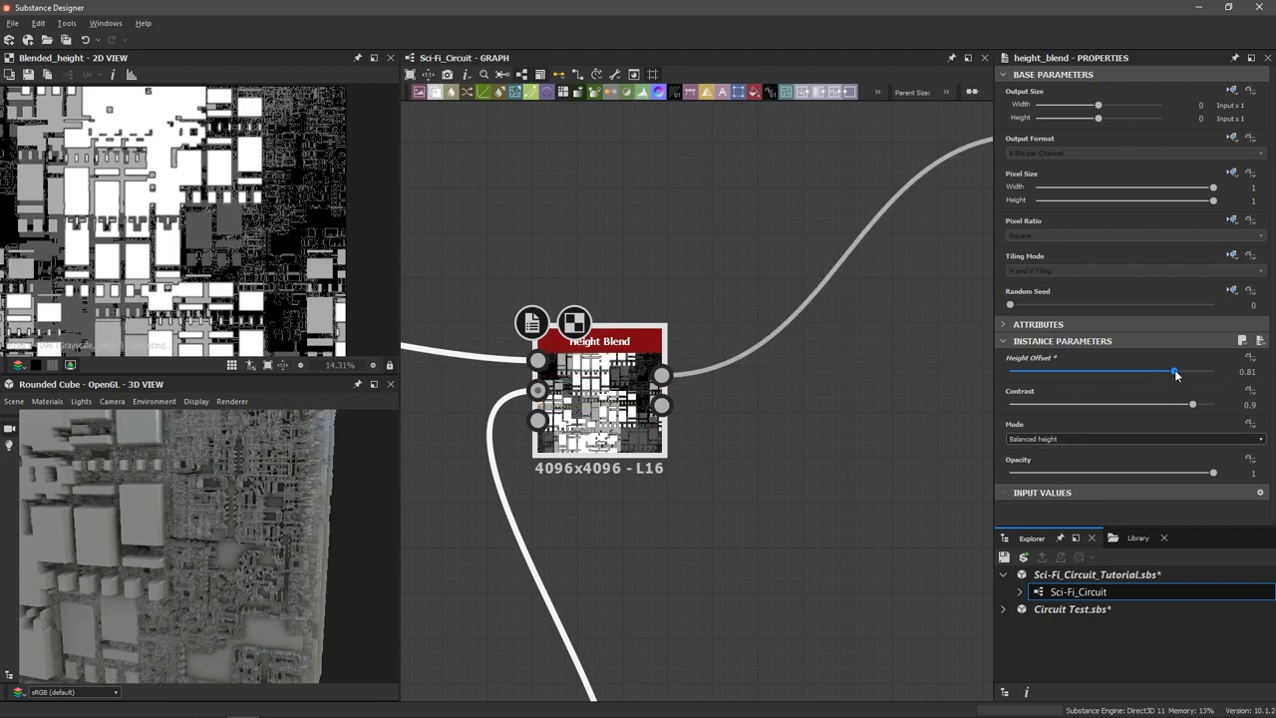
{"action": "left_click_drag", "start_coordinate": [1176, 374], "coordinate": [1186, 372]}
{"action": "left_click_drag", "start_coordinate": [240, 511], "coordinate": [304, 526]}
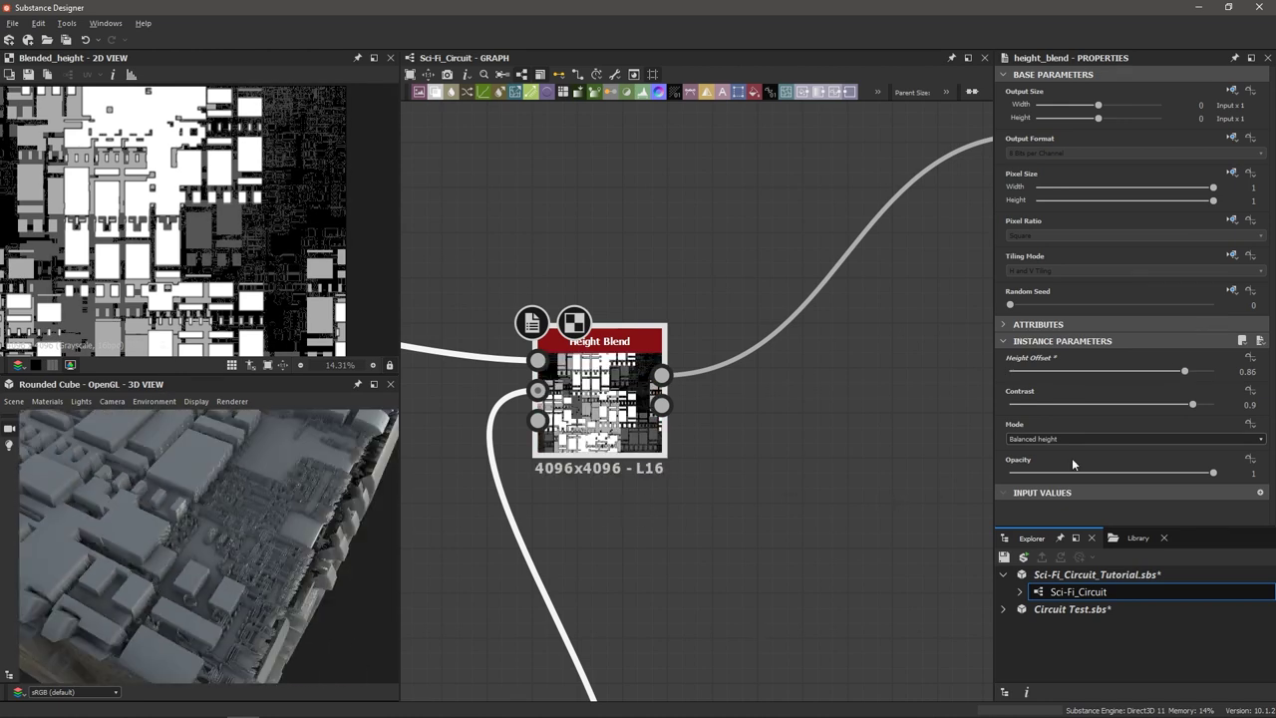
{"action": "mouse_move", "coordinate": [1183, 372]}
{"action": "left_mouse_down"}
{"action": "mouse_move", "coordinate": [1151, 372]}
{"action": "mouse_move", "coordinate": [1204, 381]}
{"action": "left_mouse_up"}
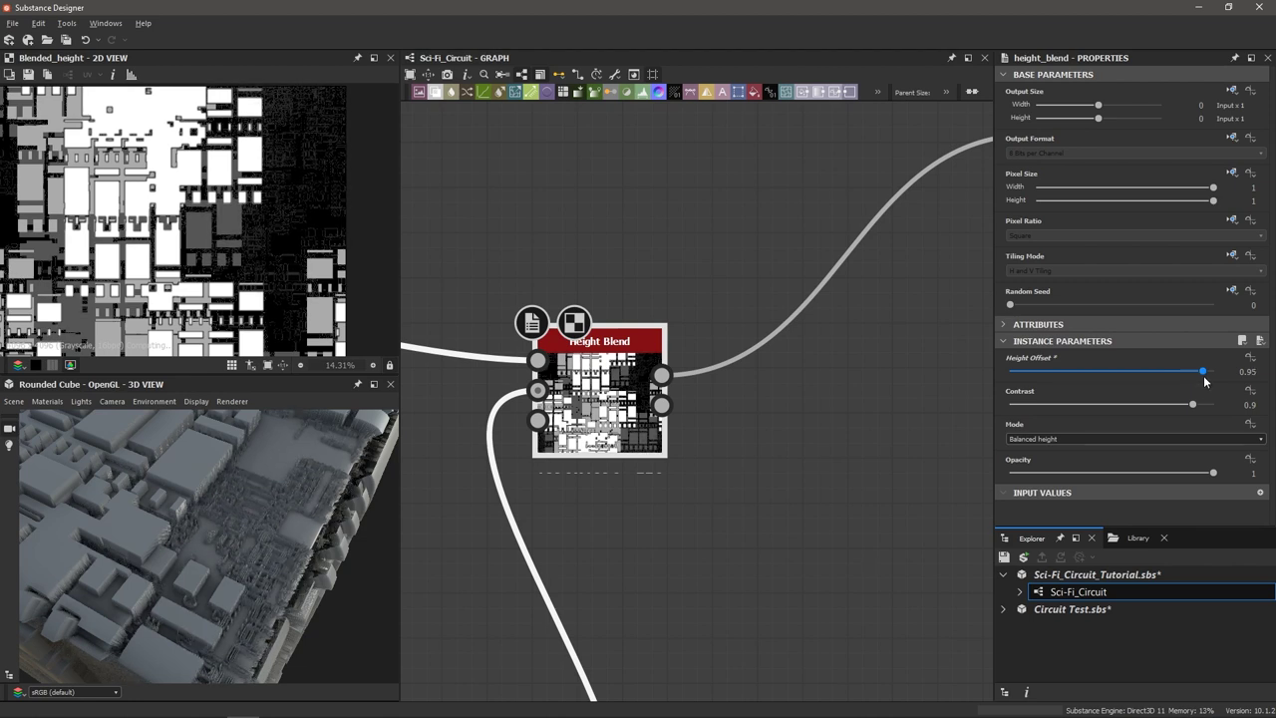
{"action": "left_click_drag", "start_coordinate": [289, 558], "coordinate": [236, 524]}
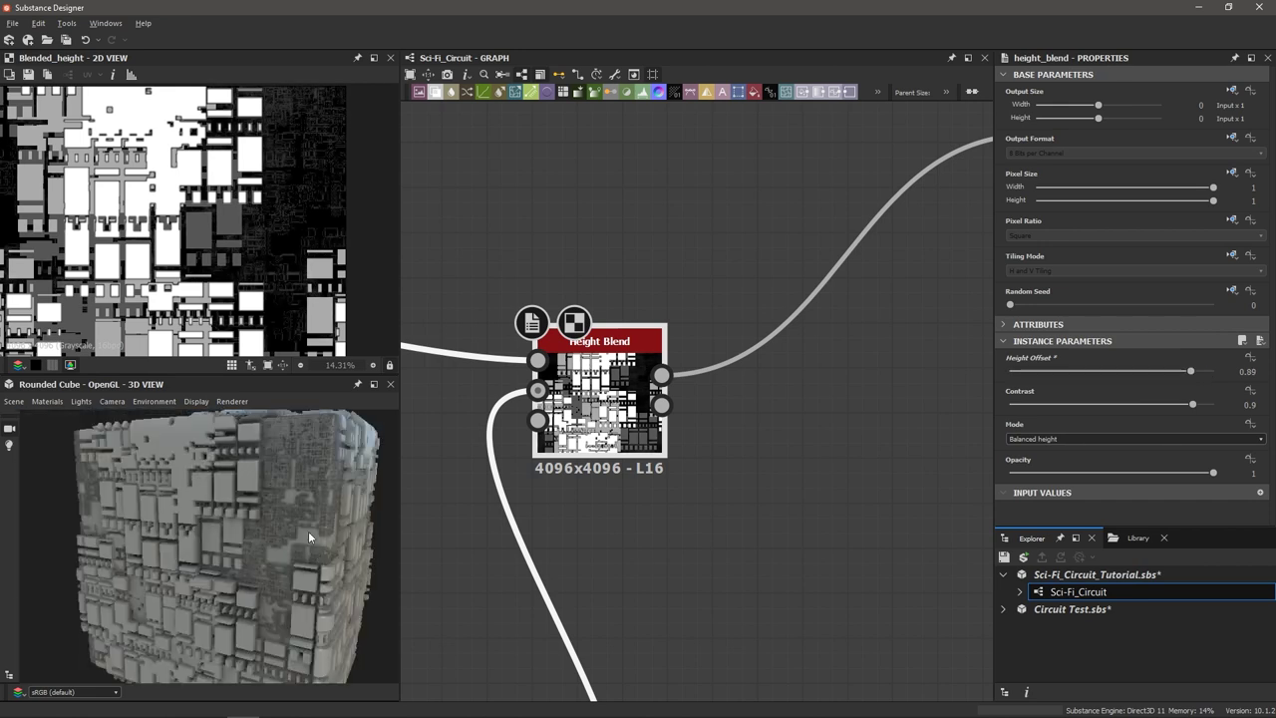
{"action": "mouse_move", "coordinate": [308, 536]}
{"action": "left_mouse_down"}
{"action": "mouse_move", "coordinate": [297, 533]}
{"action": "mouse_move", "coordinate": [311, 530]}
{"action": "left_mouse_up"}
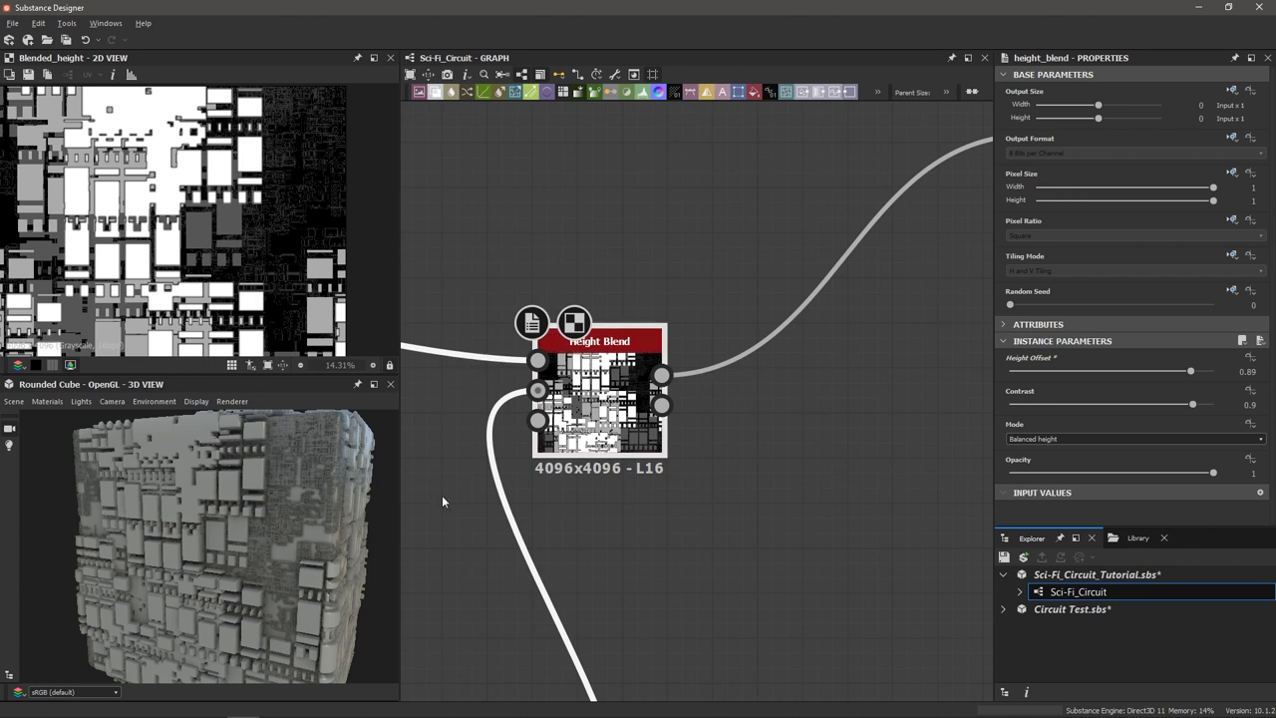
{"action": "scroll", "coordinate": [303, 526], "scroll_direction": "up", "scroll_amount": 1}
{"action": "left_click_drag", "start_coordinate": [303, 526], "coordinate": [270, 596]}
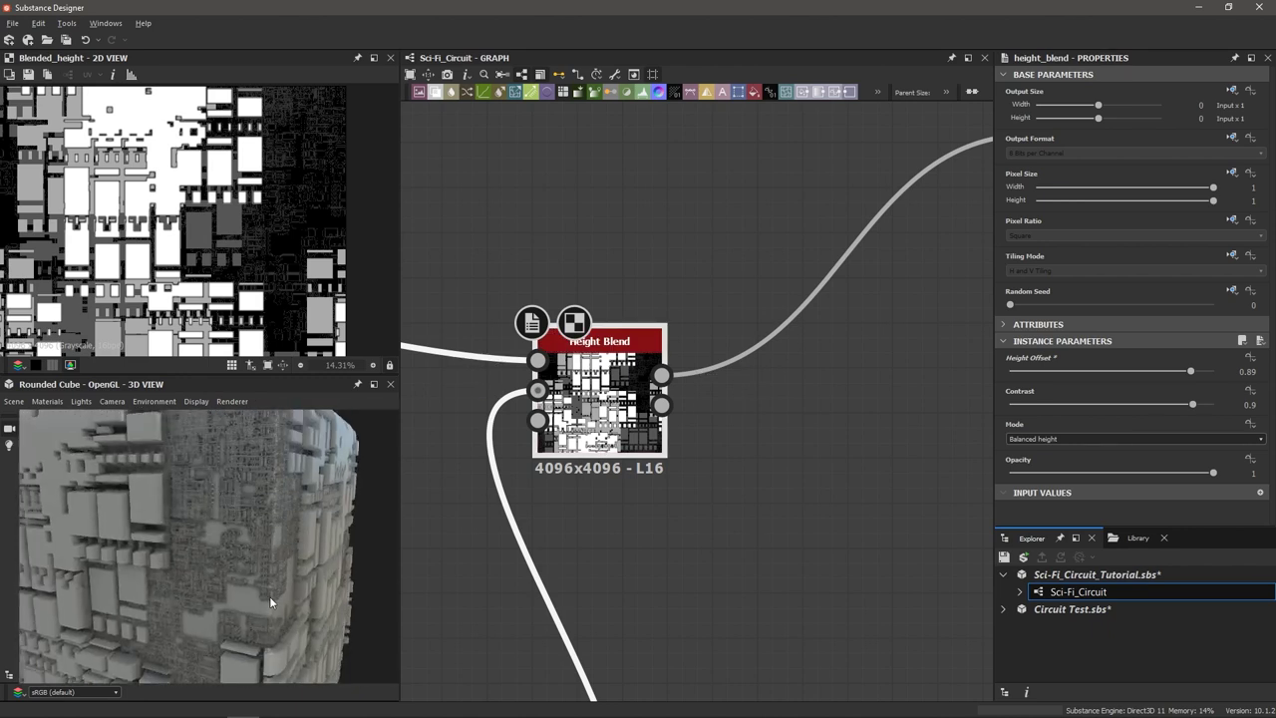
{"action": "scroll", "coordinate": [244, 595], "scroll_direction": "up", "scroll_amount": 2}
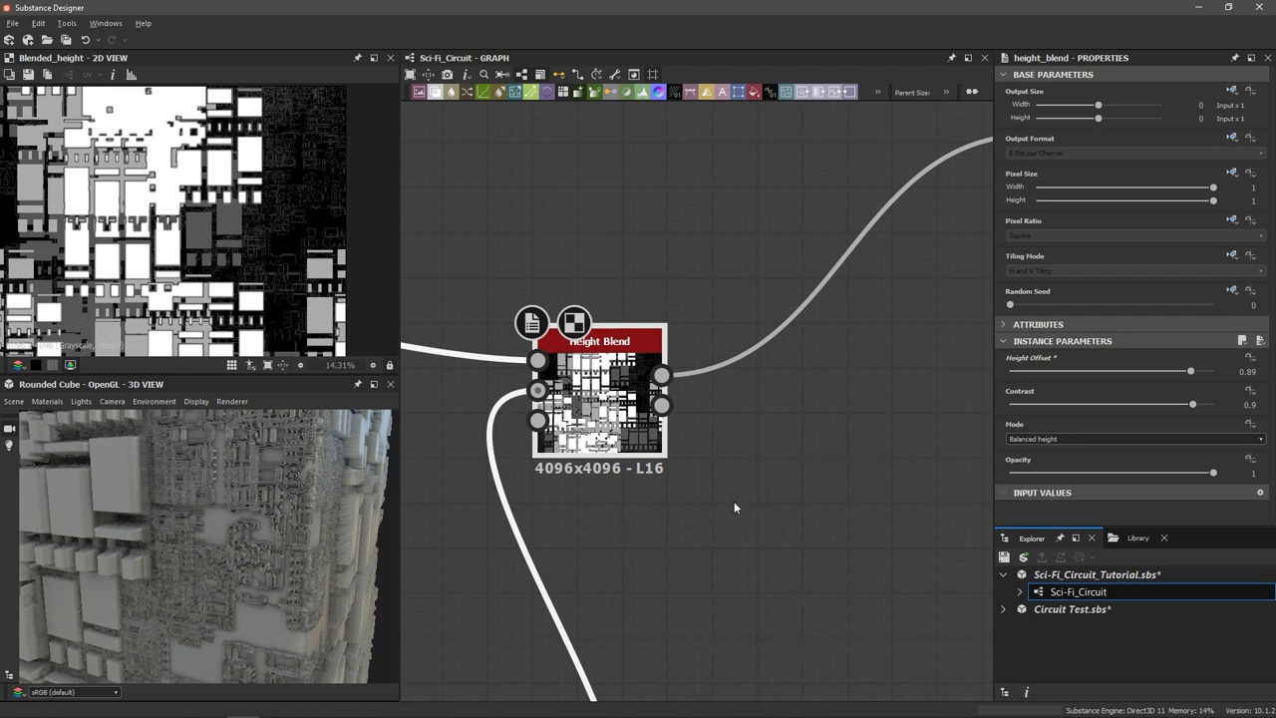
Move the Height Blend node up so it lines up with the Final Blend node in the main chain.
{"action": "scroll", "coordinate": [733, 507], "scroll_direction": "down", "scroll_amount": 5}
{"action": "middle_click_drag", "start_coordinate": [736, 502], "coordinate": [851, 389]}
{"action": "scroll", "coordinate": [851, 383], "scroll_direction": "down", "scroll_amount": 3}
{"action": "scroll", "coordinate": [847, 349], "scroll_direction": "up", "scroll_amount": 4}
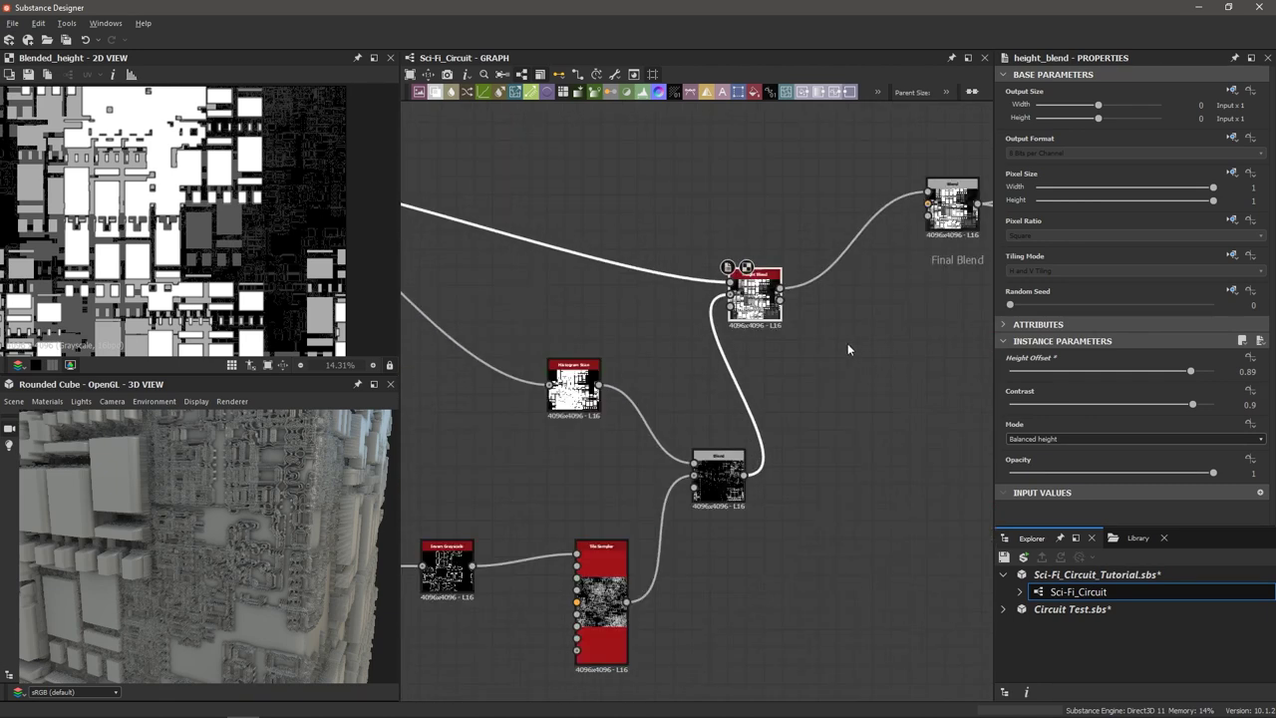
{"action": "left_click_drag", "start_coordinate": [752, 302], "coordinate": [733, 220]}
{"action": "scroll", "coordinate": [730, 224], "scroll_direction": "down", "scroll_amount": 3}
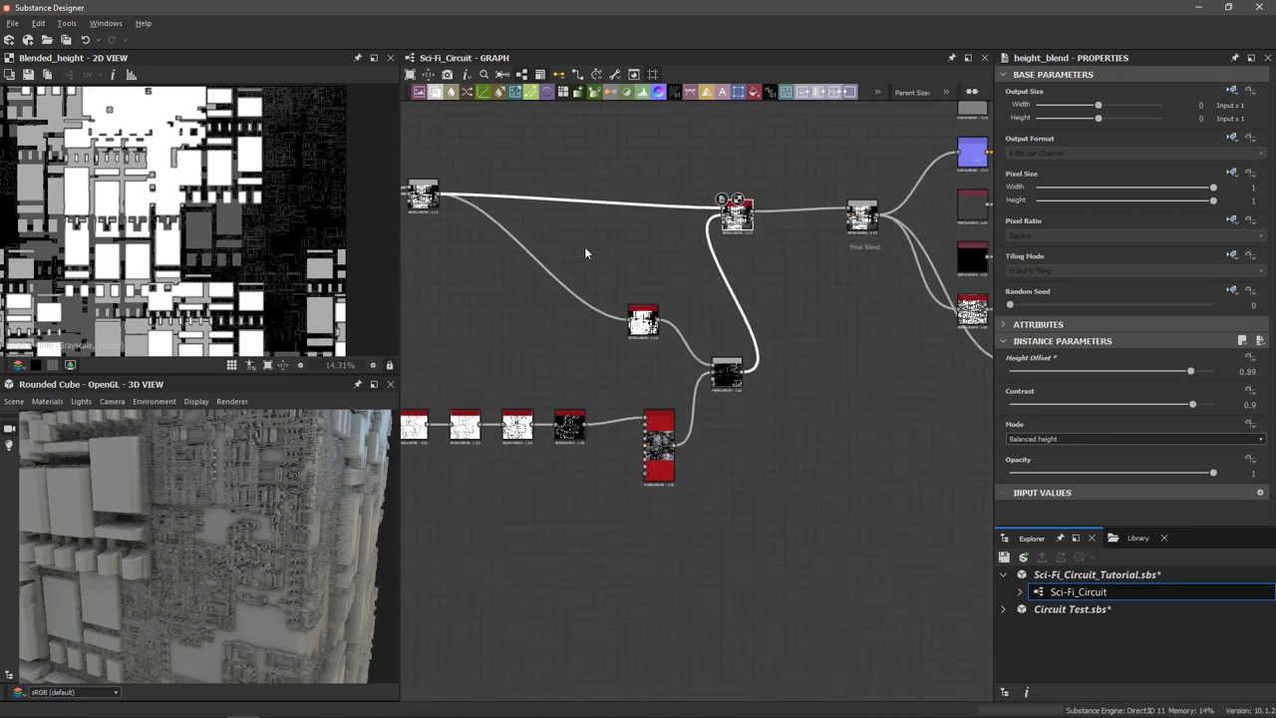
{"action": "middle_click_drag", "start_coordinate": [584, 246], "coordinate": [638, 299]}
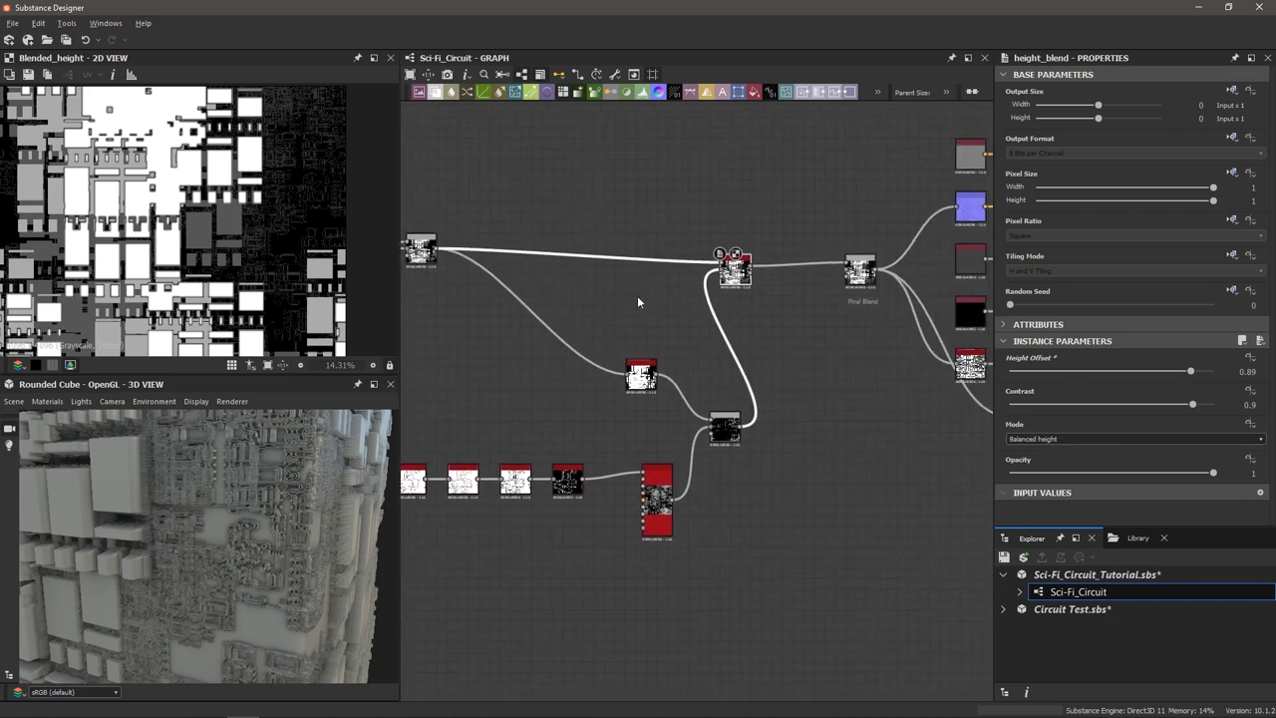
{"action": "mouse_move", "coordinate": [738, 279]}
{"action": "left_mouse_down"}
{"action": "mouse_move", "coordinate": [764, 273]}
{"action": "mouse_move", "coordinate": [749, 279]}
{"action": "left_mouse_up"}
{"action": "scroll", "coordinate": [744, 283], "scroll_direction": "down", "scroll_amount": 3}
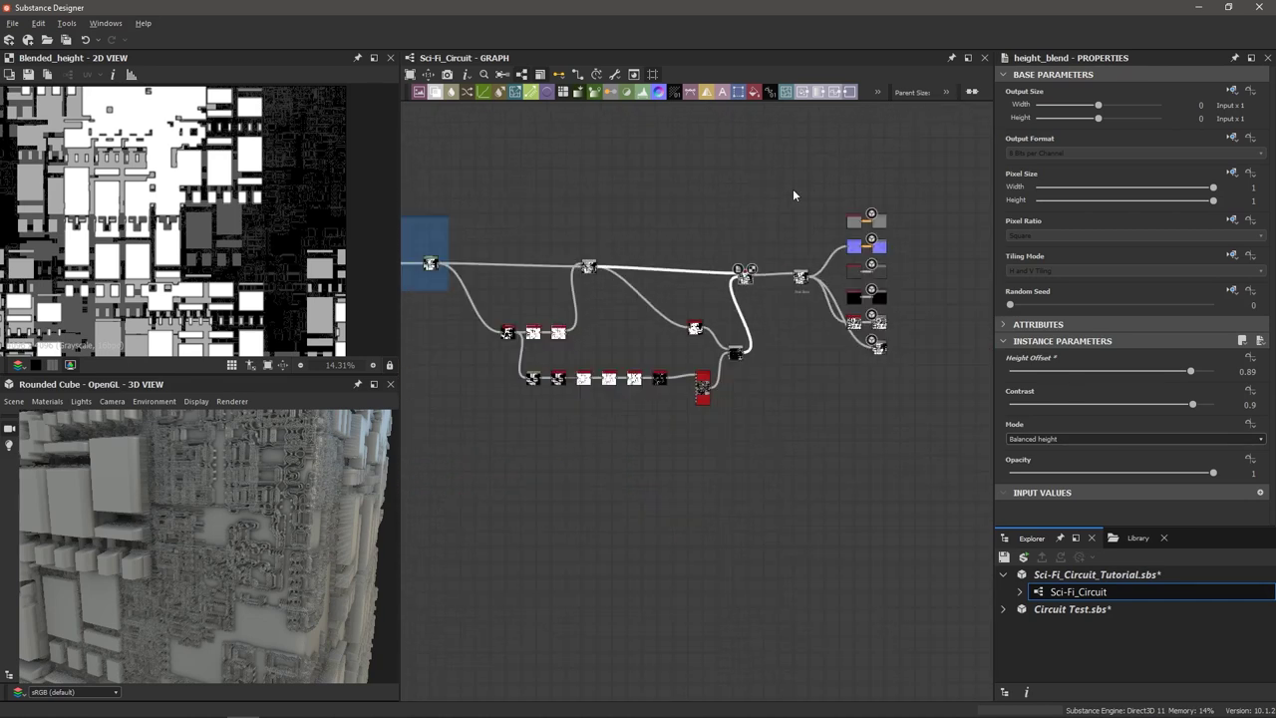
Move the Final Blend node together with all output nodes farther right to free space after the Height Blend node.
{"action": "left_click_drag", "start_coordinate": [792, 189], "coordinate": [991, 361]}
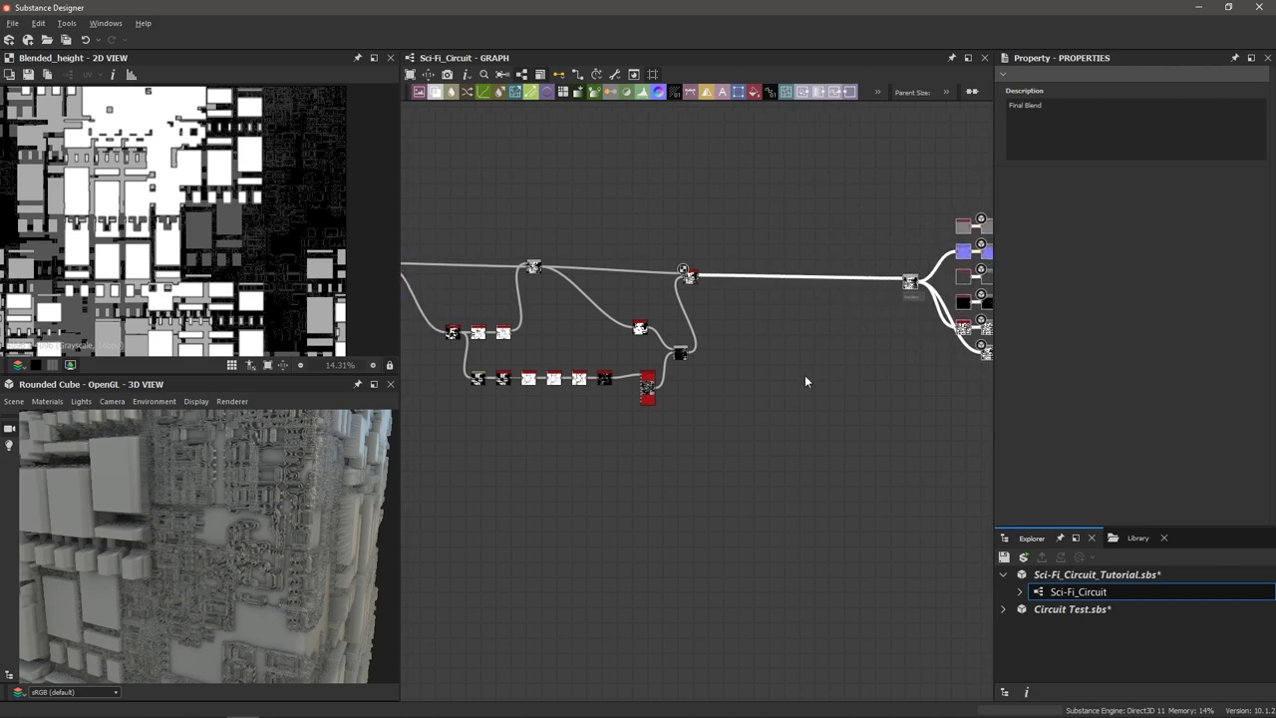
{"action": "left_click", "coordinate": [803, 372]}
{"action": "middle_click_drag", "start_coordinate": [799, 360], "coordinate": [802, 360]}
Shift the existing Tile Sampler node slightly up and add a second Tile Sampler node below it.
{"action": "scroll", "coordinate": [800, 359], "scroll_direction": "up", "scroll_amount": 6}
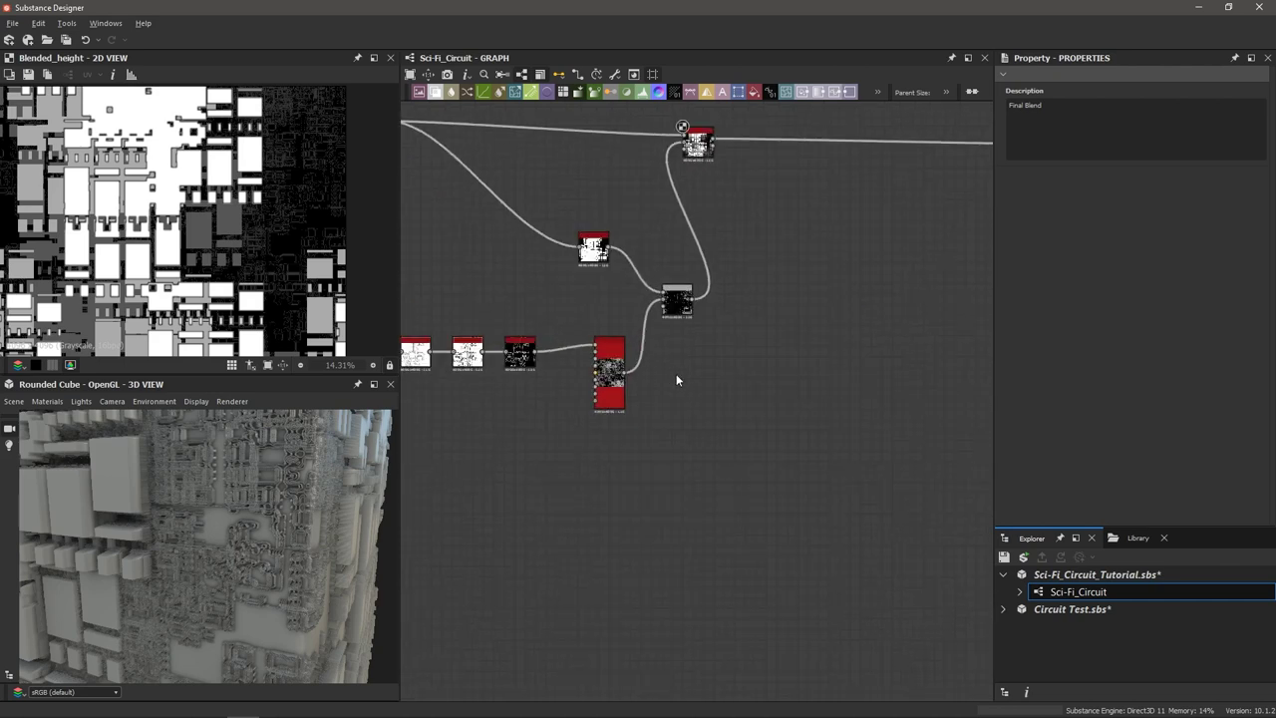
{"action": "middle_click_drag", "start_coordinate": [653, 365], "coordinate": [723, 382]}
{"action": "left_click", "coordinate": [616, 384]}
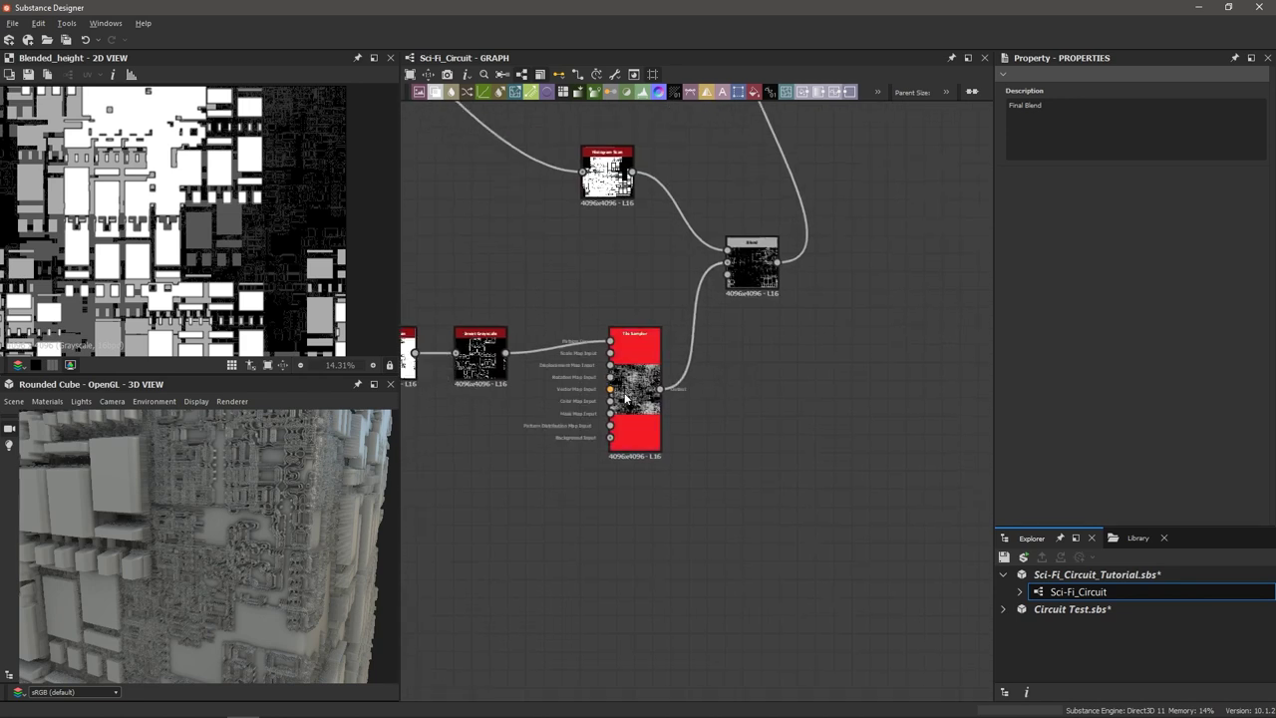
{"action": "left_click_drag", "start_coordinate": [623, 399], "coordinate": [626, 382]}
{"action": "left_click", "coordinate": [655, 488]}
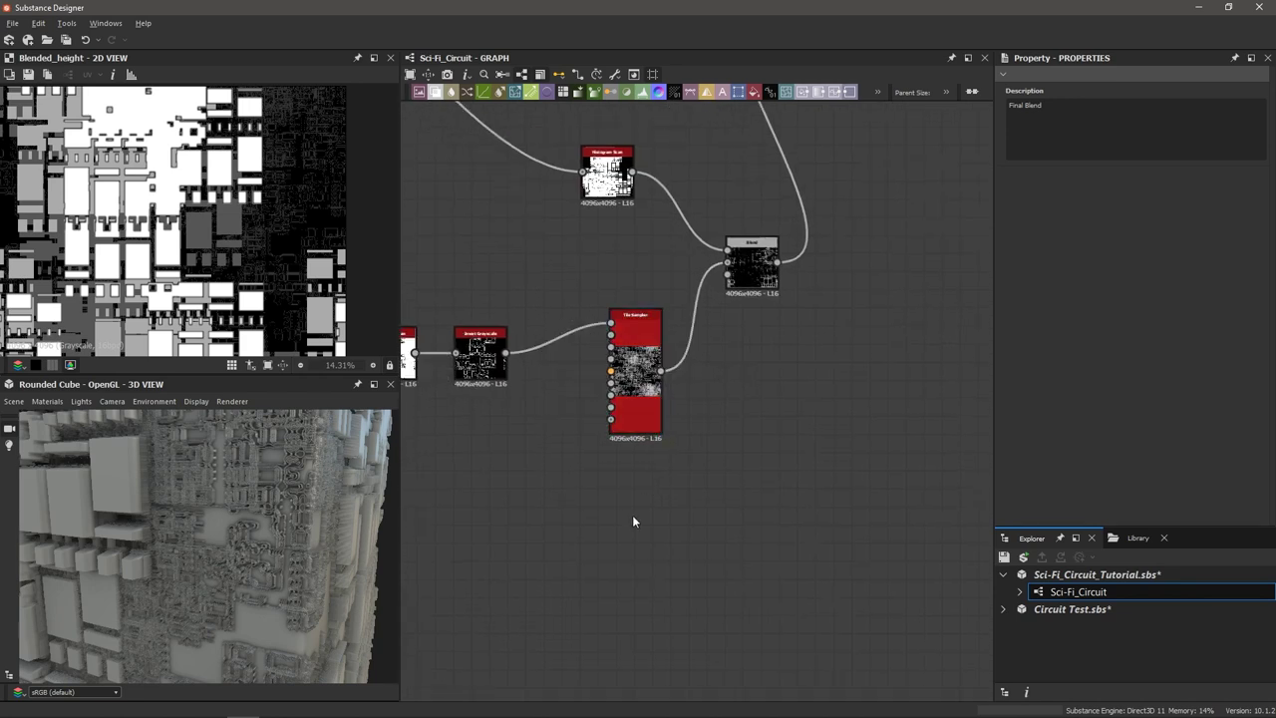
{"action": "key", "text": "space"}
{"action": "type", "text": "tile sa"}
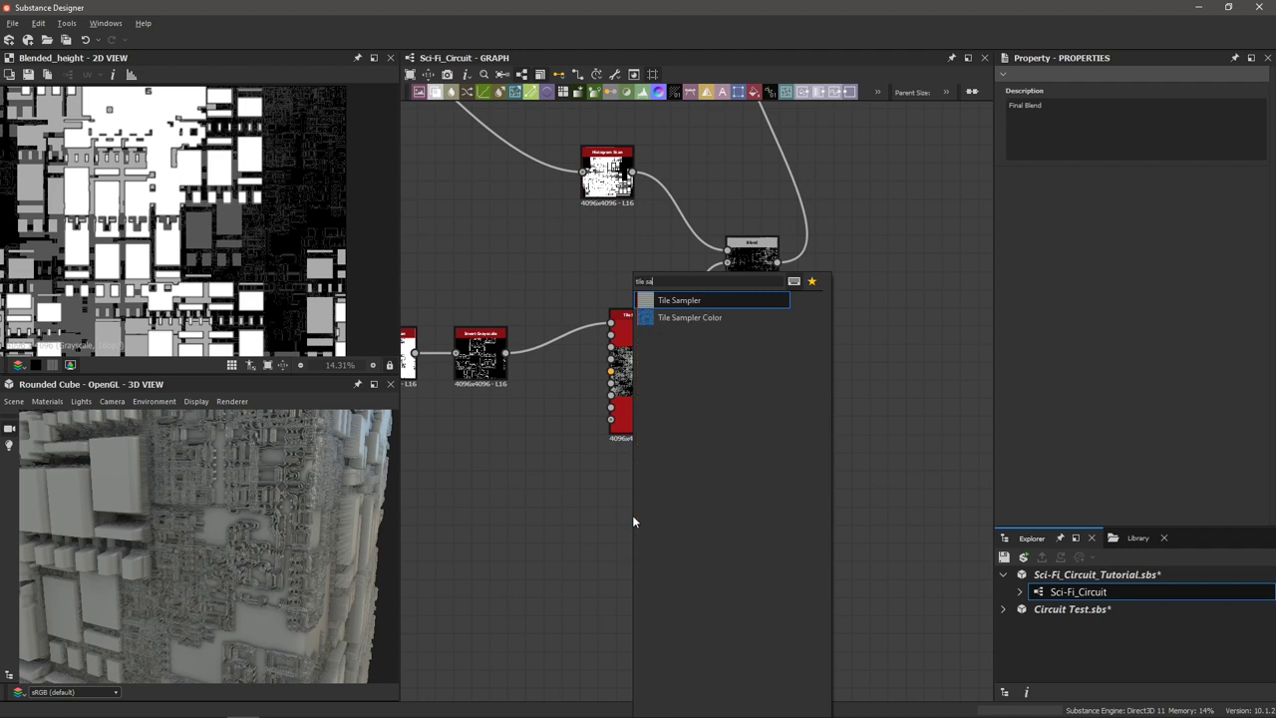
{"action": "key", "text": "Return"}
{"action": "left_click_drag", "start_coordinate": [625, 500], "coordinate": [642, 517]}
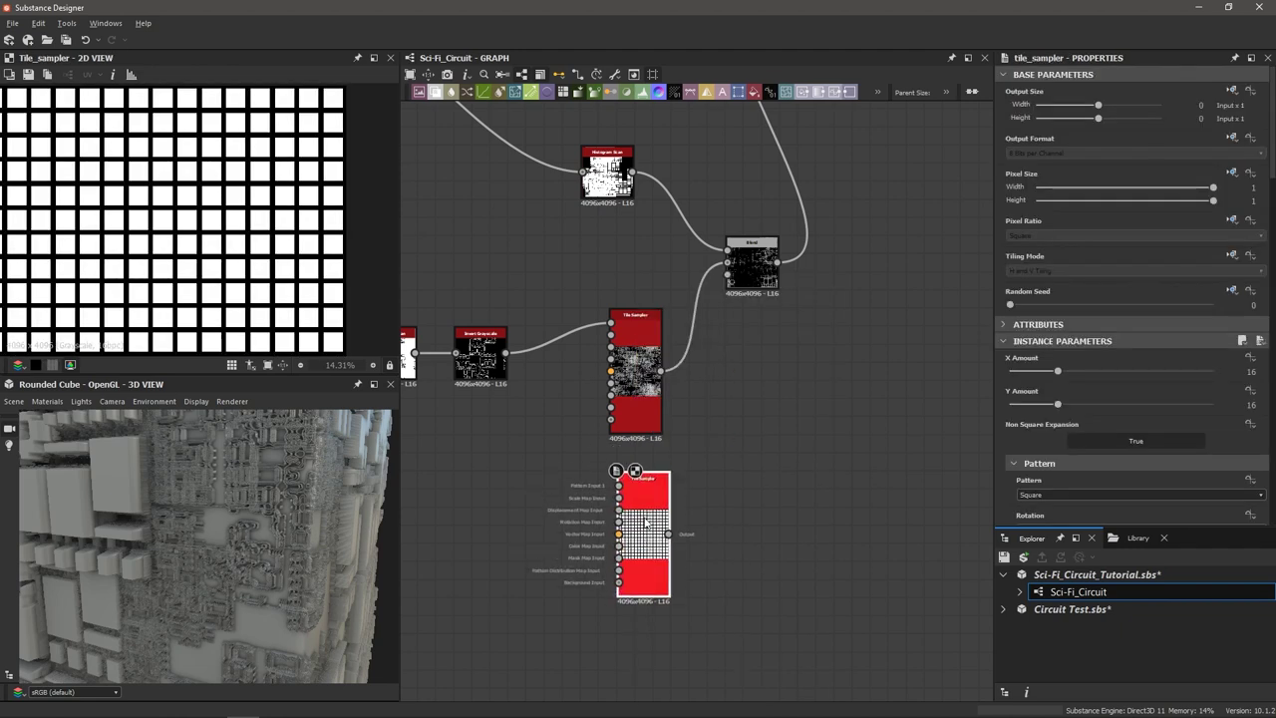
Connect the Invert Grayscale node's output to the first pattern input of the new Tile Sampler.
{"action": "scroll", "coordinate": [642, 518], "scroll_direction": "up", "scroll_amount": 1}
{"action": "scroll", "coordinate": [474, 342], "scroll_direction": "up", "scroll_amount": 3}
{"action": "left_click", "coordinate": [474, 334]}
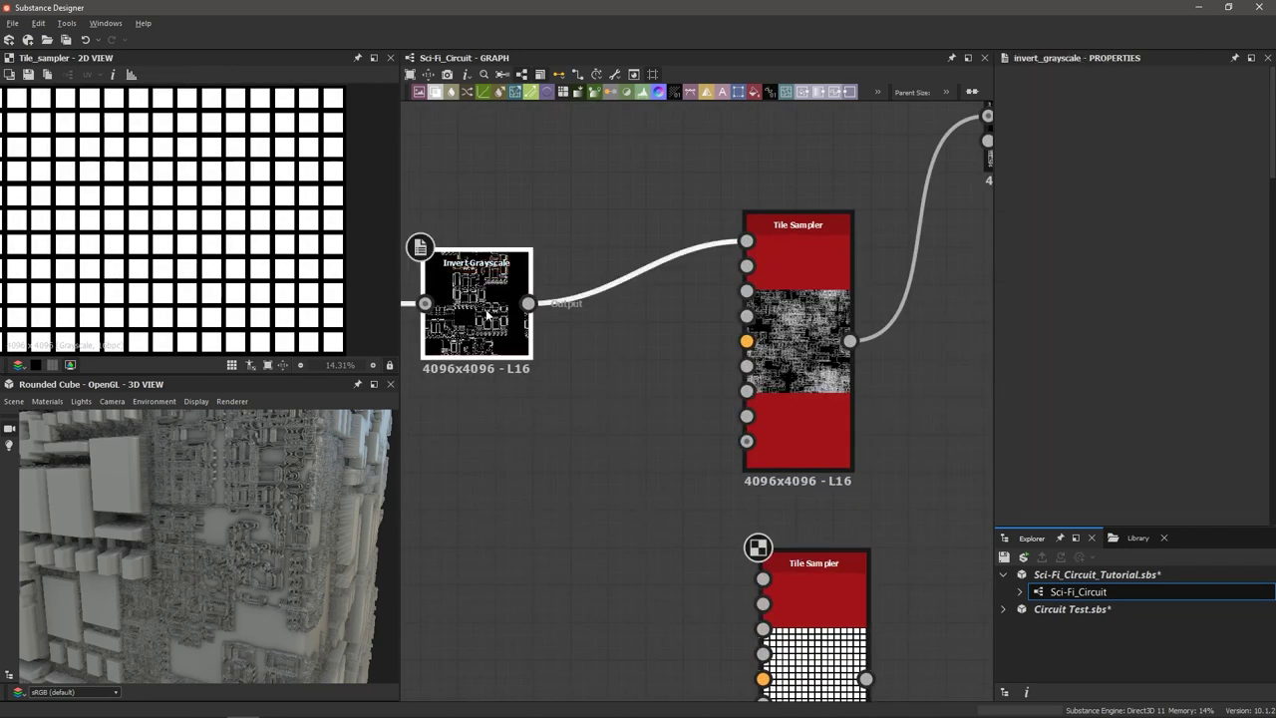
{"action": "scroll", "coordinate": [629, 357], "scroll_direction": "down", "scroll_amount": 2}
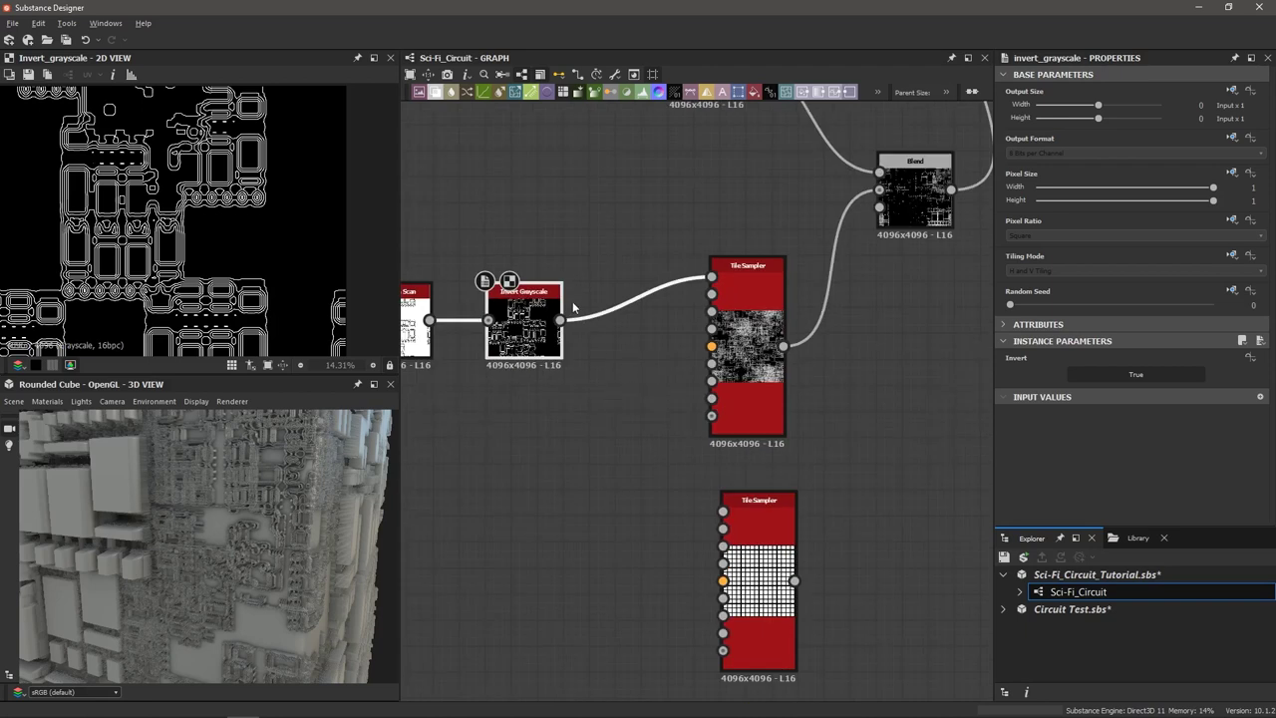
{"action": "left_click_drag", "start_coordinate": [561, 320], "coordinate": [725, 511]}
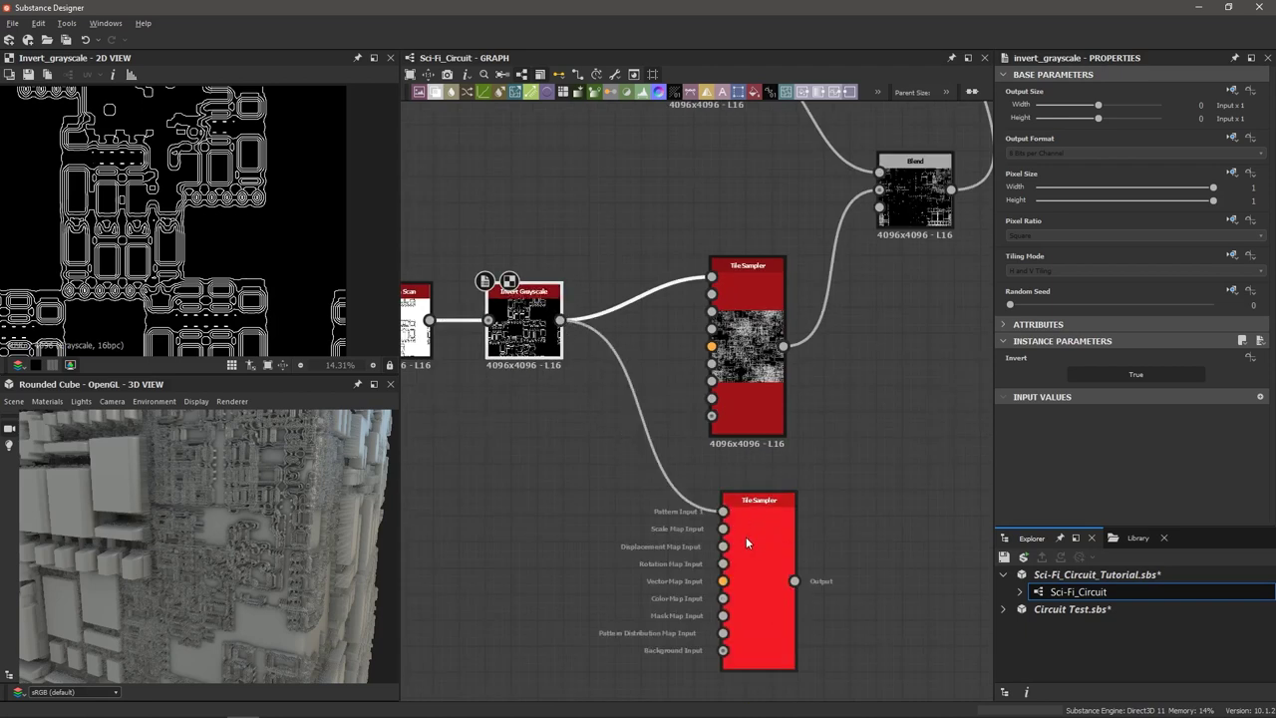
Set the new Tile Sampler's Pattern to Pattern Input.
{"action": "left_click", "coordinate": [747, 534]}
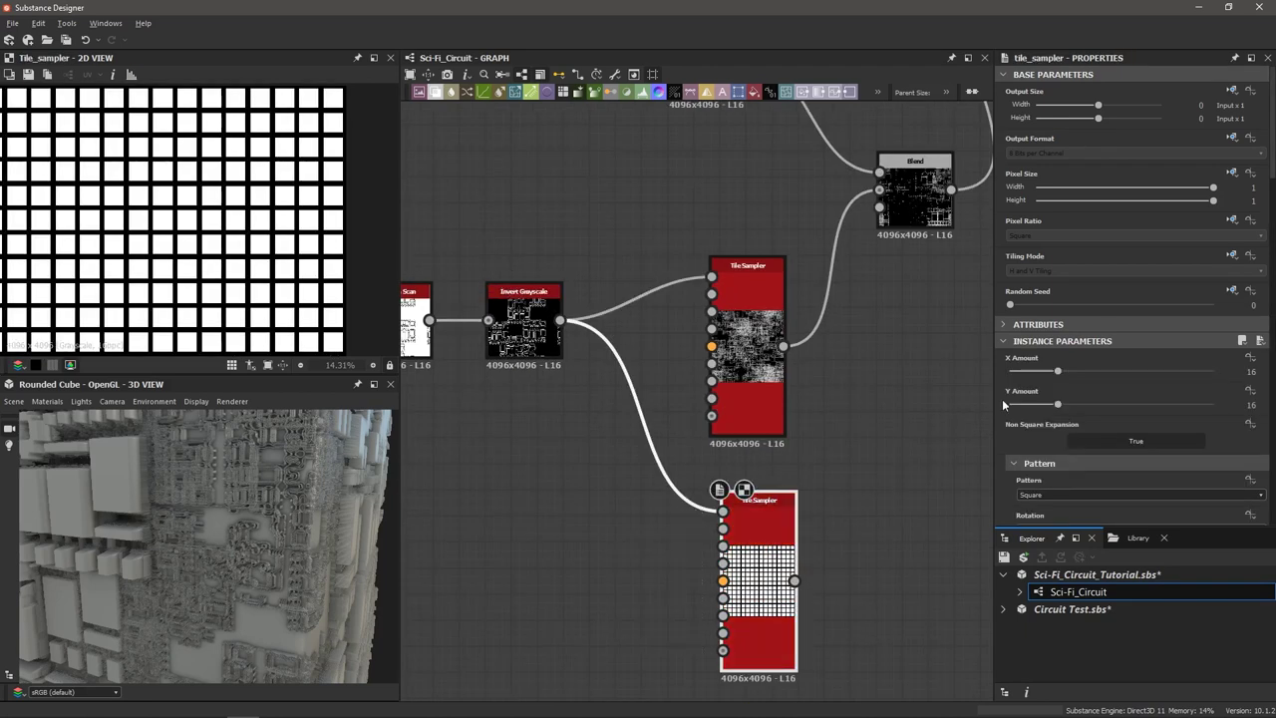
{"action": "left_click", "coordinate": [1074, 495]}
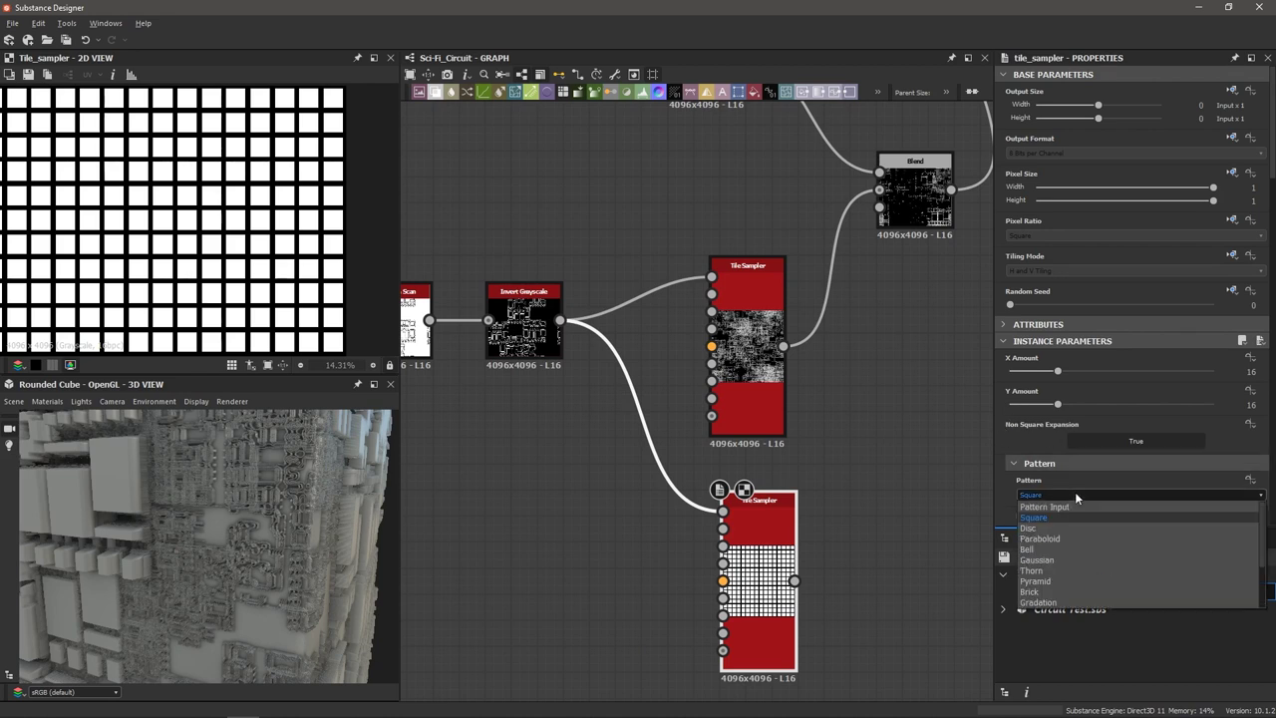
{"action": "left_click", "coordinate": [1072, 502]}
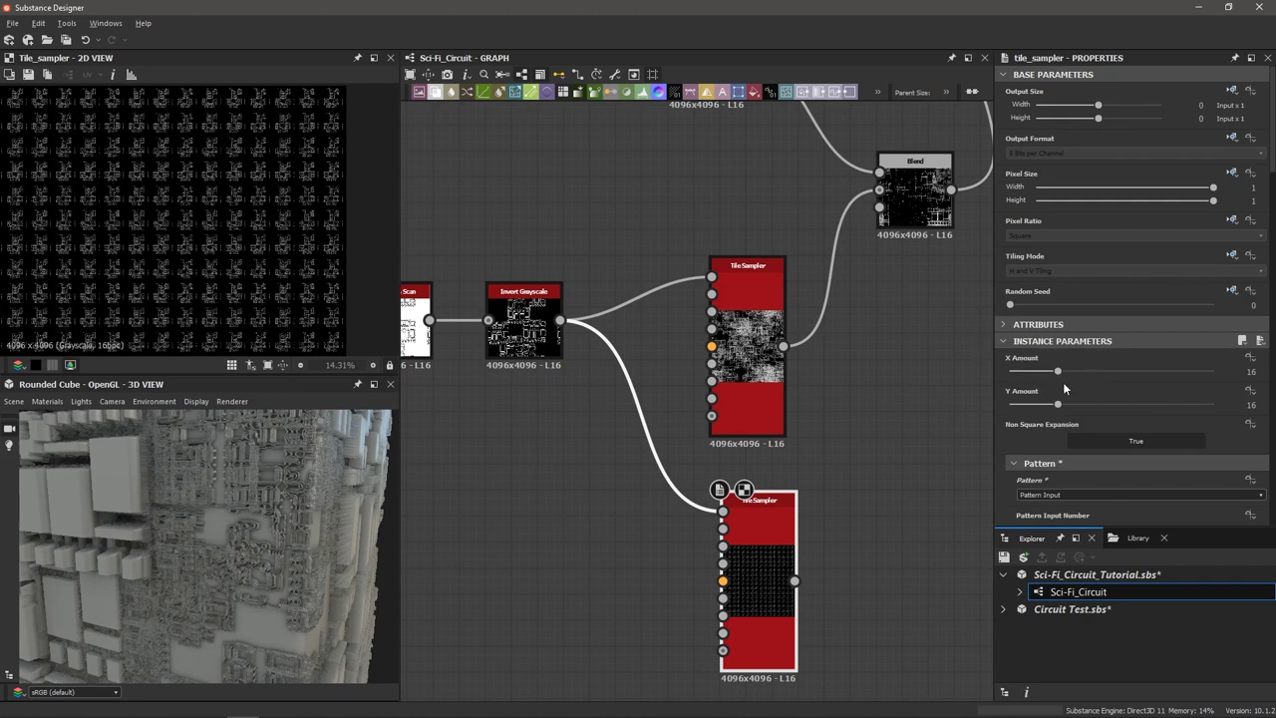
{"action": "scroll", "coordinate": [279, 241], "scroll_direction": "up", "scroll_amount": 4}
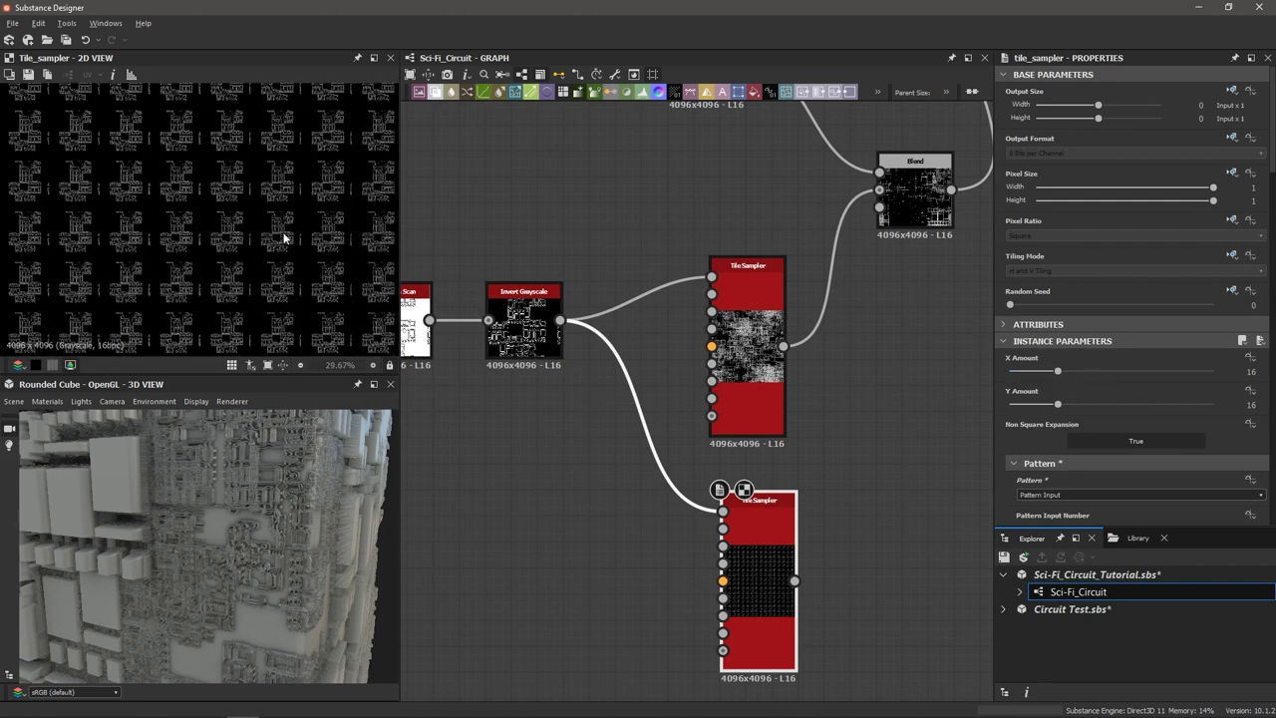
{"action": "scroll", "coordinate": [262, 249], "scroll_direction": "up", "scroll_amount": 1}
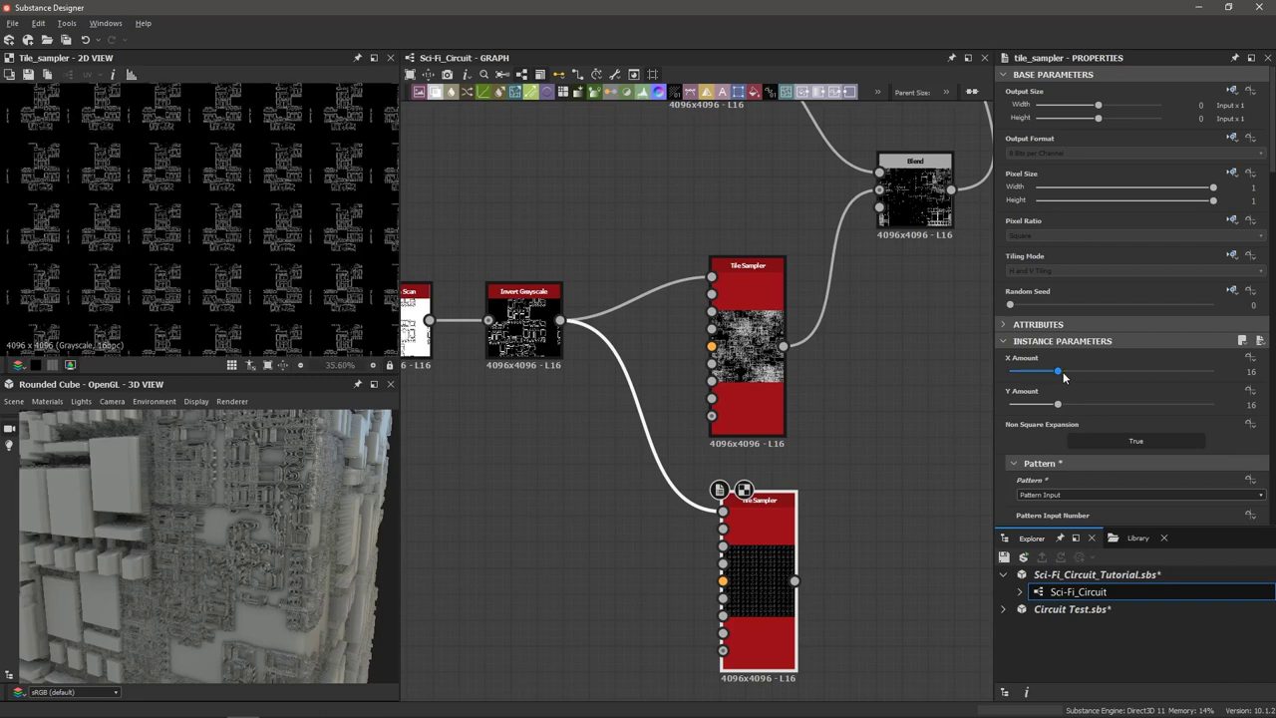
Set the new Tile Sampler's X Amount to 21 and Y Amount to 7.
{"action": "left_click_drag", "start_coordinate": [1062, 375], "coordinate": [1074, 376]}
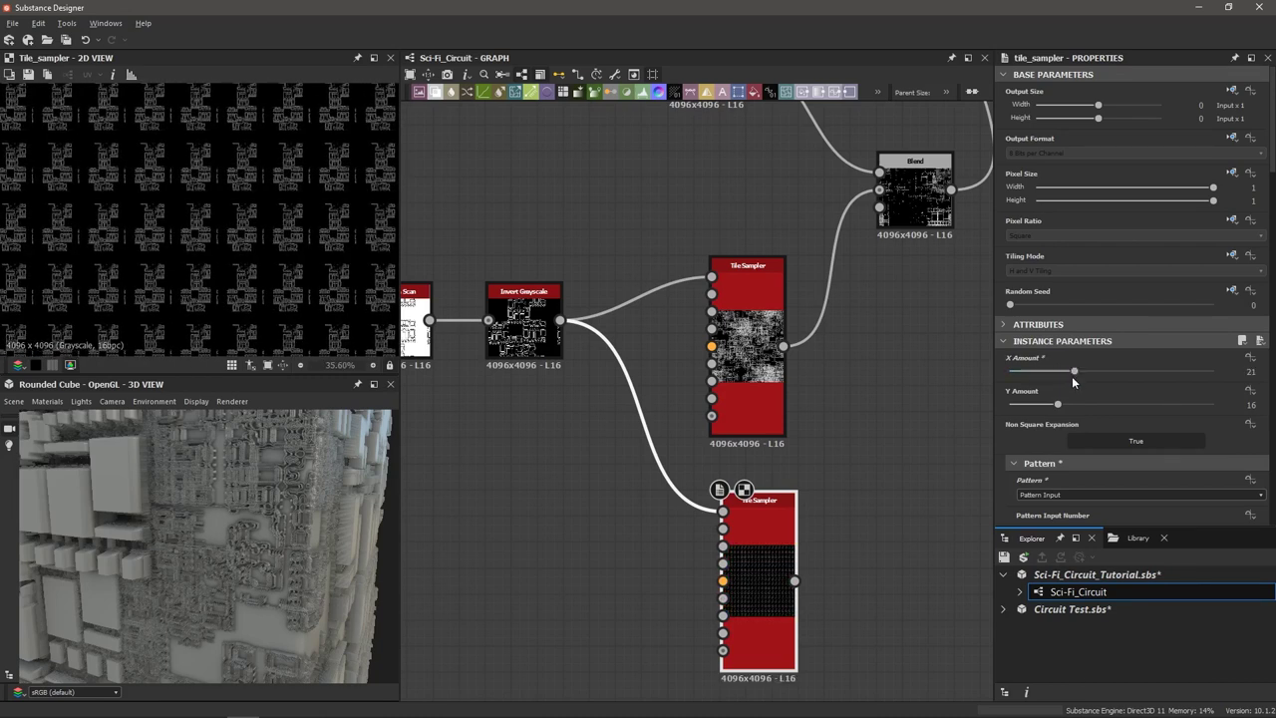
{"action": "left_click_drag", "start_coordinate": [1057, 404], "coordinate": [1029, 411]}
{"action": "scroll", "coordinate": [207, 249], "scroll_direction": "up", "scroll_amount": 1}
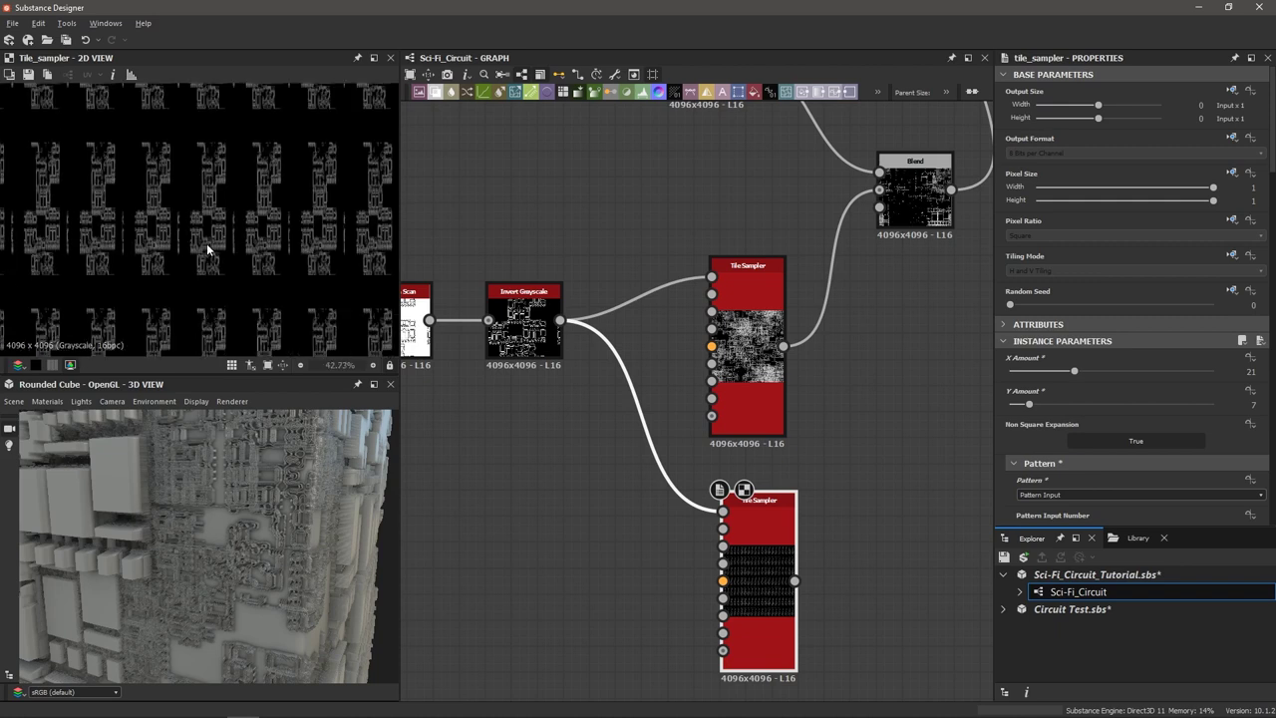
{"action": "scroll", "coordinate": [222, 251], "scroll_direction": "up", "scroll_amount": 1}
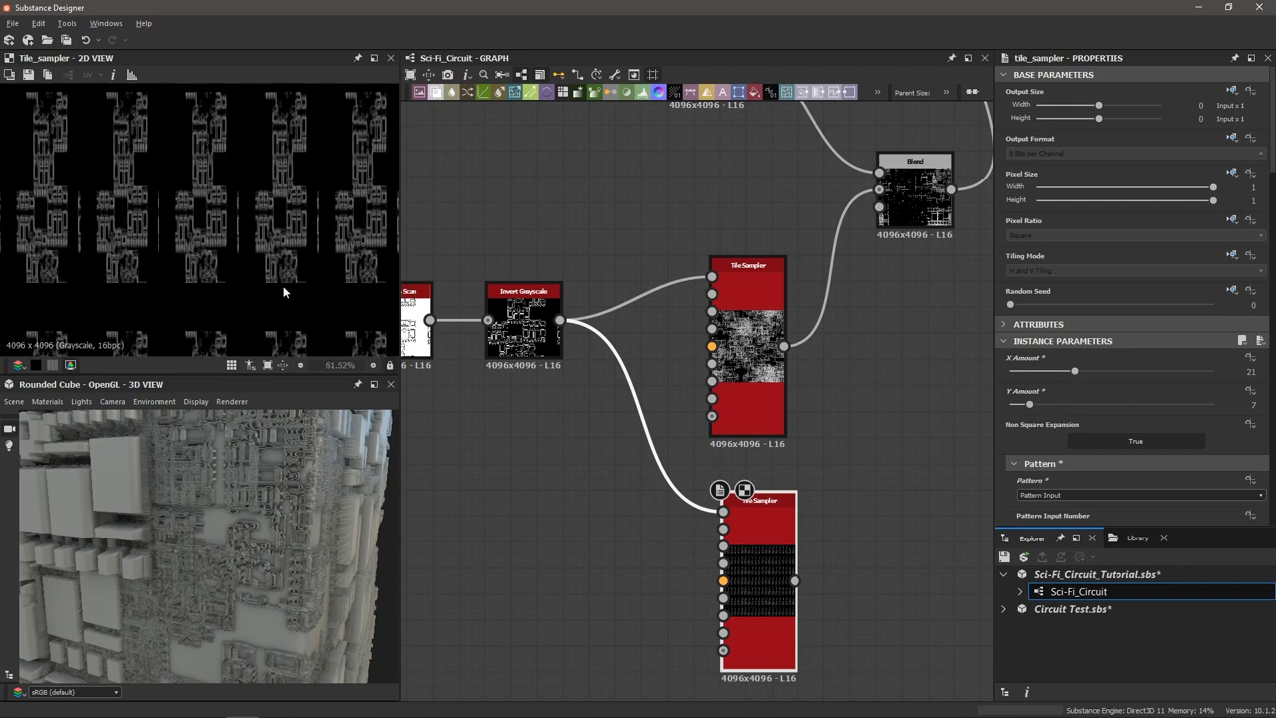
Set the new Tile Sampler's Rotation Random to 1.
{"action": "scroll", "coordinate": [1094, 351], "scroll_direction": "down", "scroll_amount": 5}
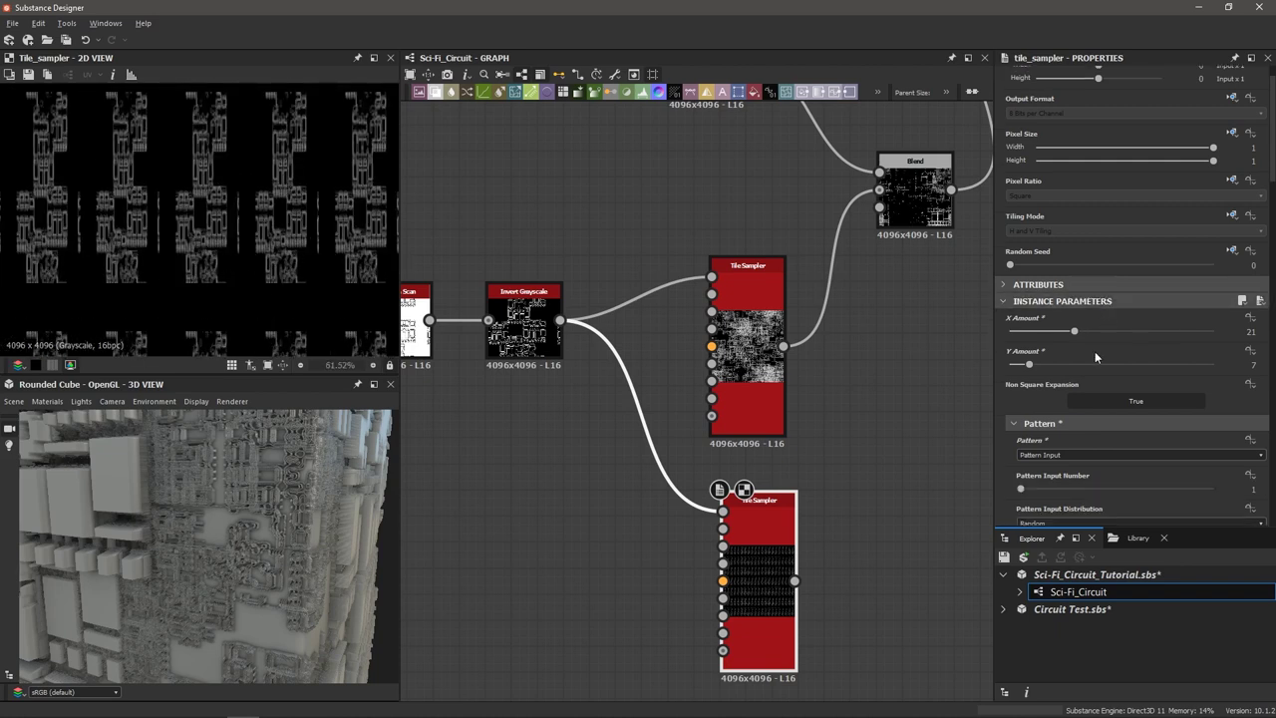
{"action": "scroll", "coordinate": [1093, 351], "scroll_direction": "down", "scroll_amount": 2}
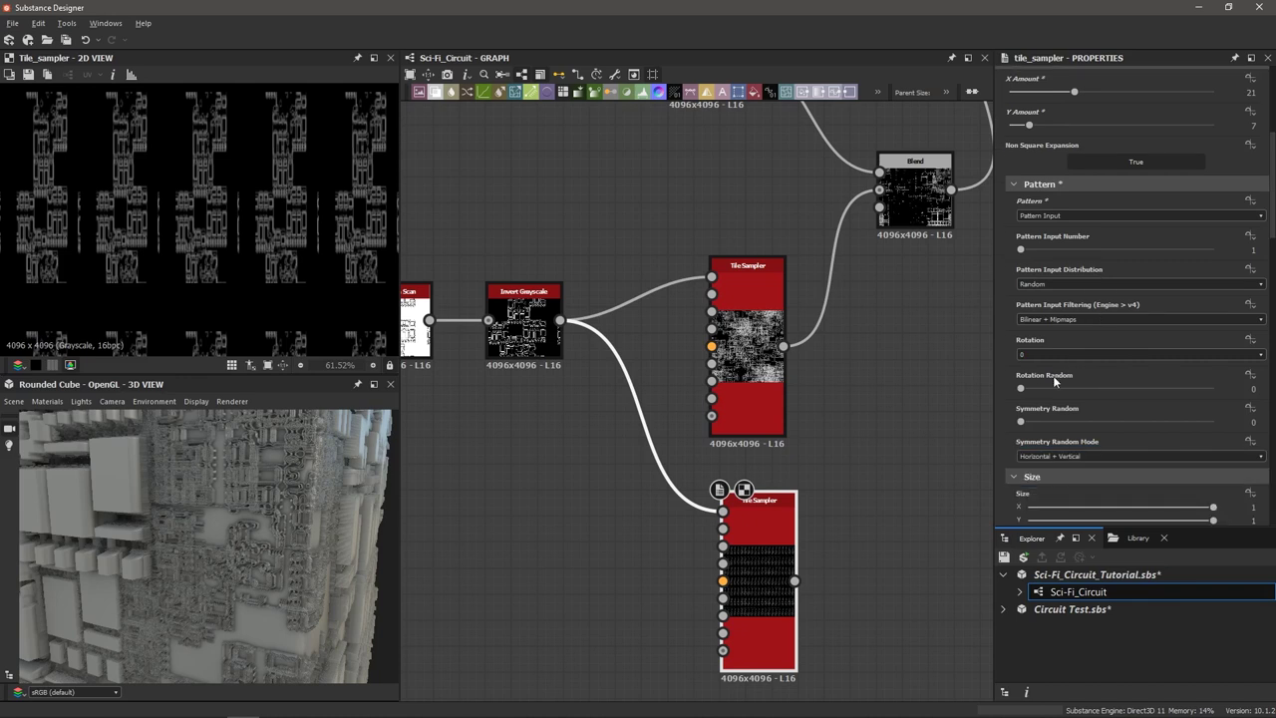
{"action": "left_click_drag", "start_coordinate": [1022, 391], "coordinate": [1212, 393]}
Set the new Tile Sampler's Scale to 4.37 and Scale Random to 0.45.
{"action": "scroll", "coordinate": [1069, 428], "scroll_direction": "down", "scroll_amount": 4}
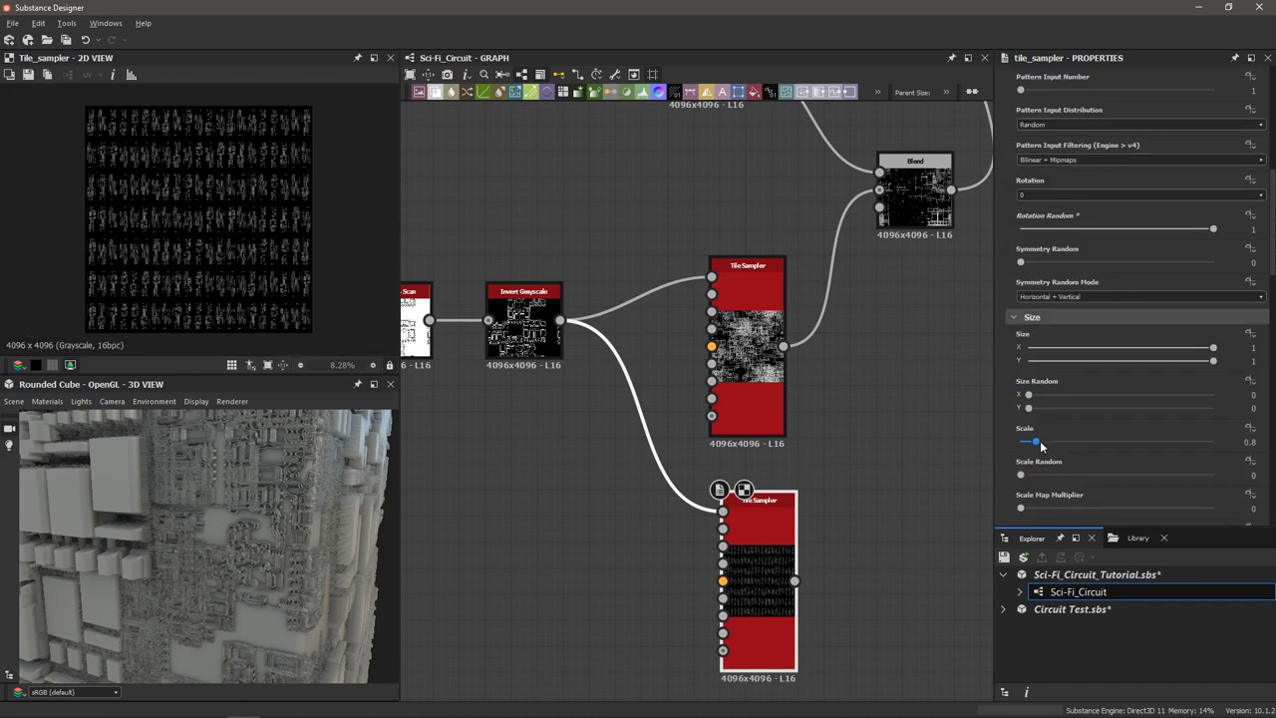
{"action": "left_click_drag", "start_coordinate": [1037, 444], "coordinate": [1067, 446]}
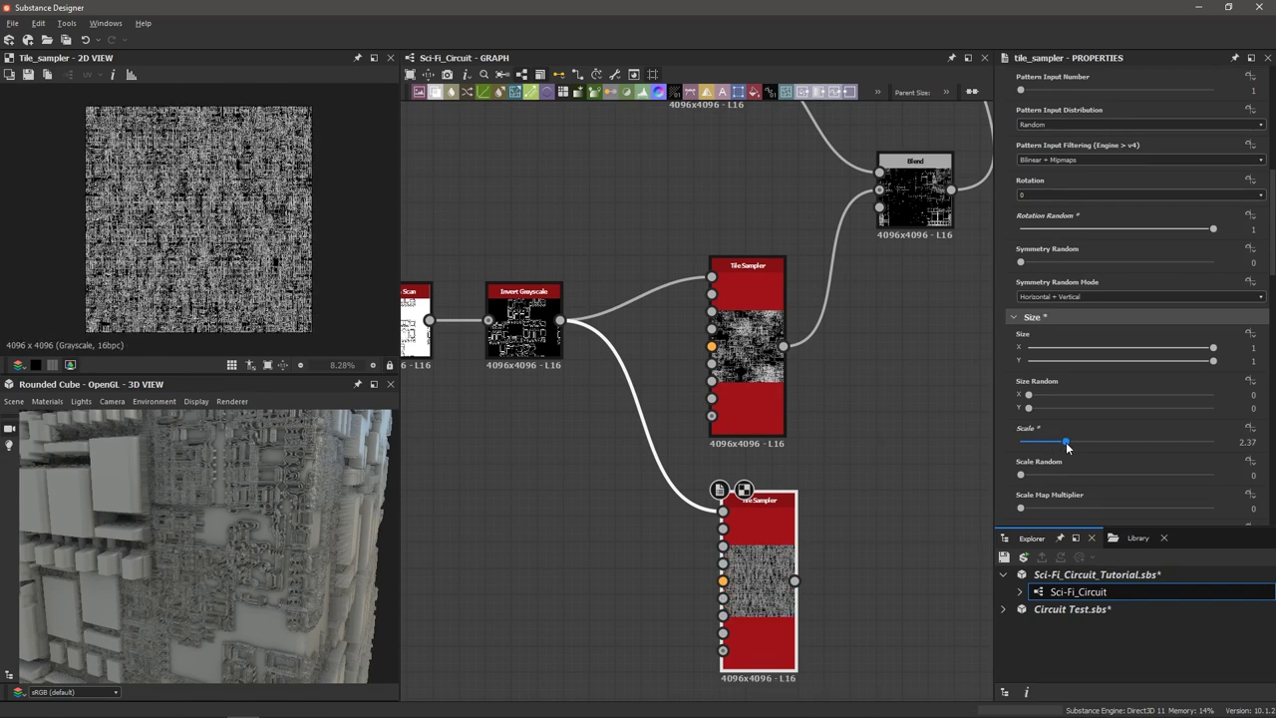
{"action": "left_click_drag", "start_coordinate": [1021, 478], "coordinate": [1110, 486]}
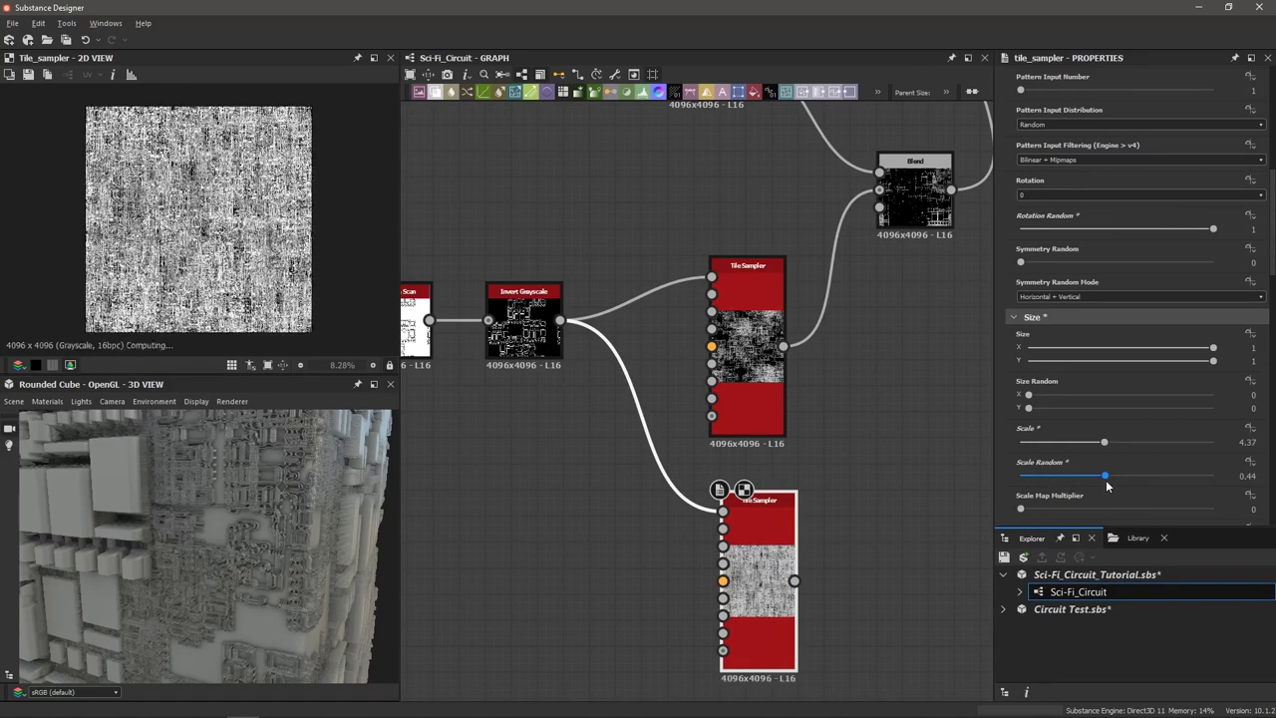
Set the new Tile Sampler's Position Random to 3.93.
{"action": "scroll", "coordinate": [1061, 481], "scroll_direction": "down", "scroll_amount": 2}
{"action": "left_click_drag", "start_coordinate": [1021, 389], "coordinate": [1096, 389]}
{"action": "scroll", "coordinate": [271, 249], "scroll_direction": "up", "scroll_amount": 10}
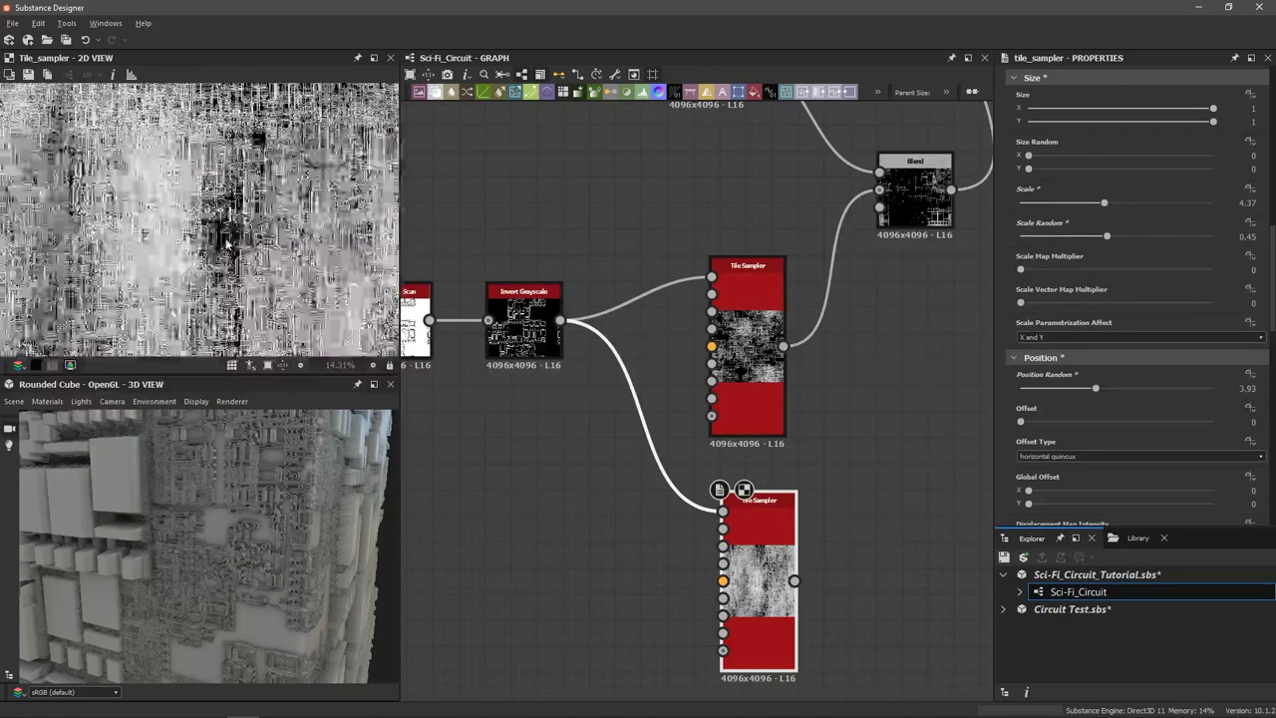
Insert a Height Blend node on the connection between the existing Height Blend and the final Blend node.
{"action": "scroll", "coordinate": [224, 254], "scroll_direction": "down", "scroll_amount": 9}
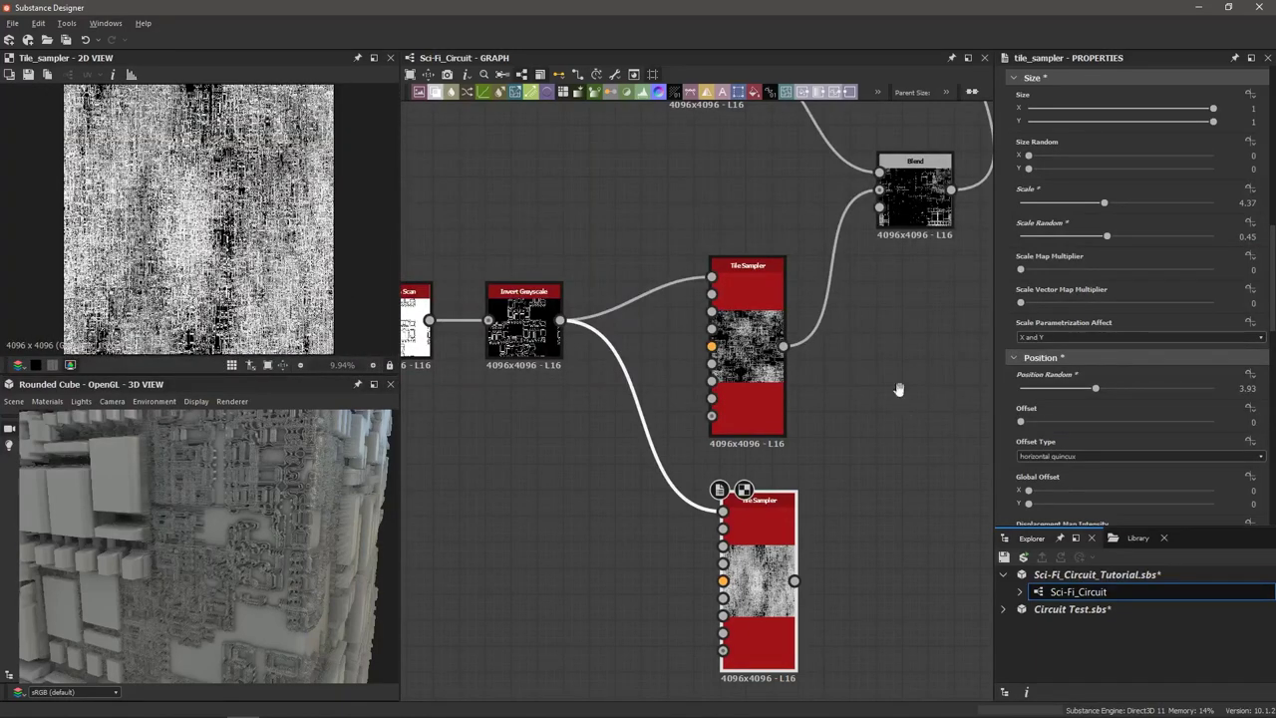
{"action": "middle_click_drag", "start_coordinate": [900, 387], "coordinate": [865, 424]}
{"action": "scroll", "coordinate": [865, 424], "scroll_direction": "down", "scroll_amount": 2}
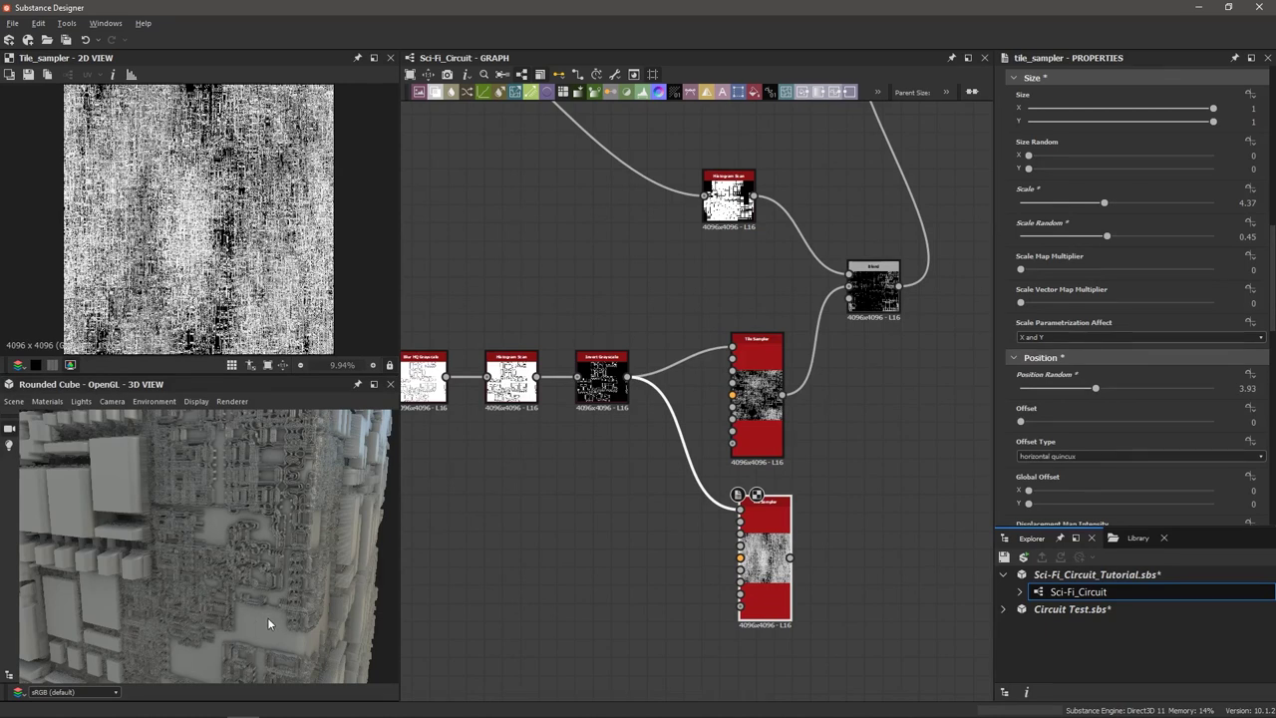
{"action": "scroll", "coordinate": [854, 411], "scroll_direction": "down", "scroll_amount": 3}
{"action": "scroll", "coordinate": [779, 325], "scroll_direction": "up", "scroll_amount": 3}
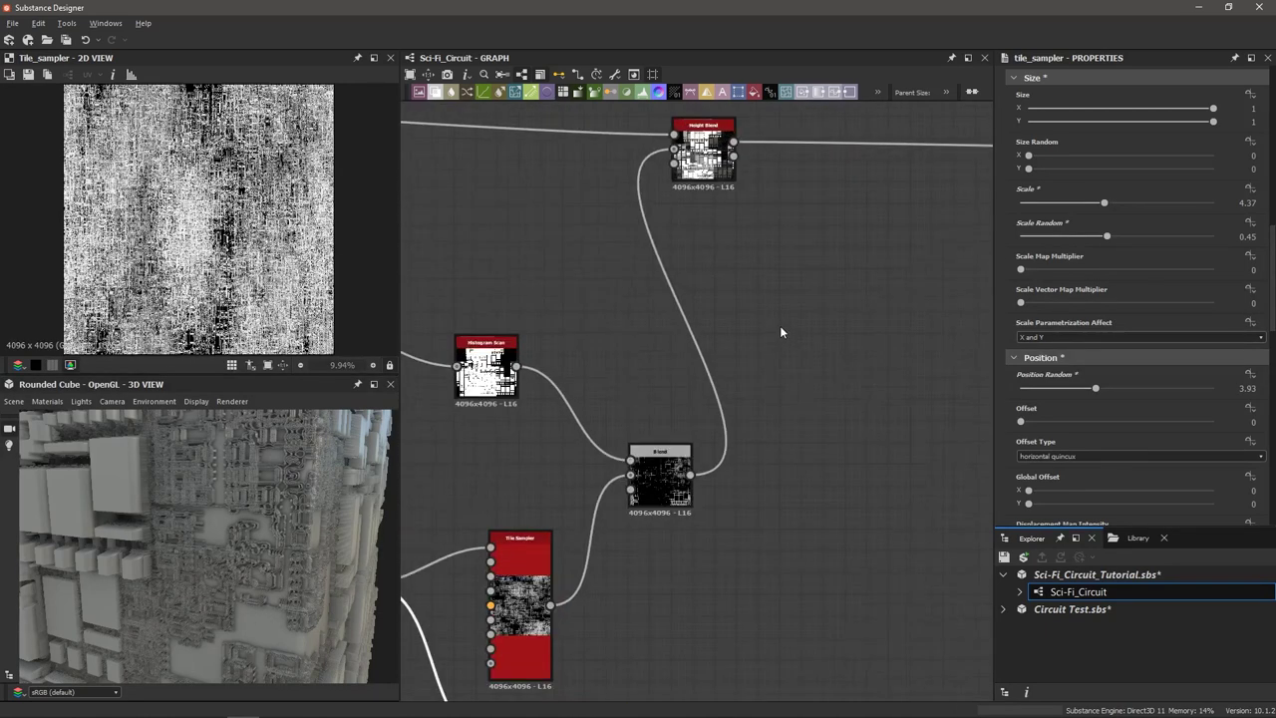
{"action": "scroll", "coordinate": [849, 359], "scroll_direction": "down", "scroll_amount": 2}
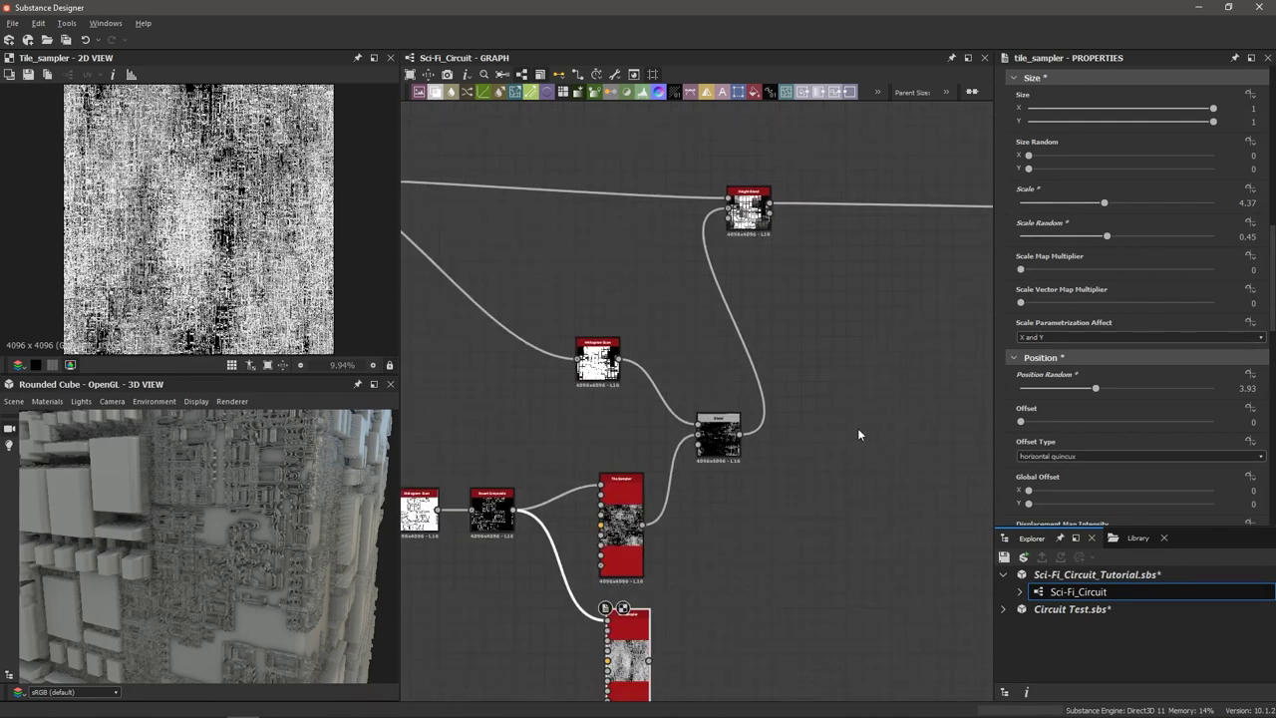
{"action": "middle_click_drag", "start_coordinate": [857, 434], "coordinate": [792, 430]}
{"action": "scroll", "coordinate": [734, 241], "scroll_direction": "up", "scroll_amount": 2}
{"action": "middle_click_drag", "start_coordinate": [733, 241], "coordinate": [646, 288]}
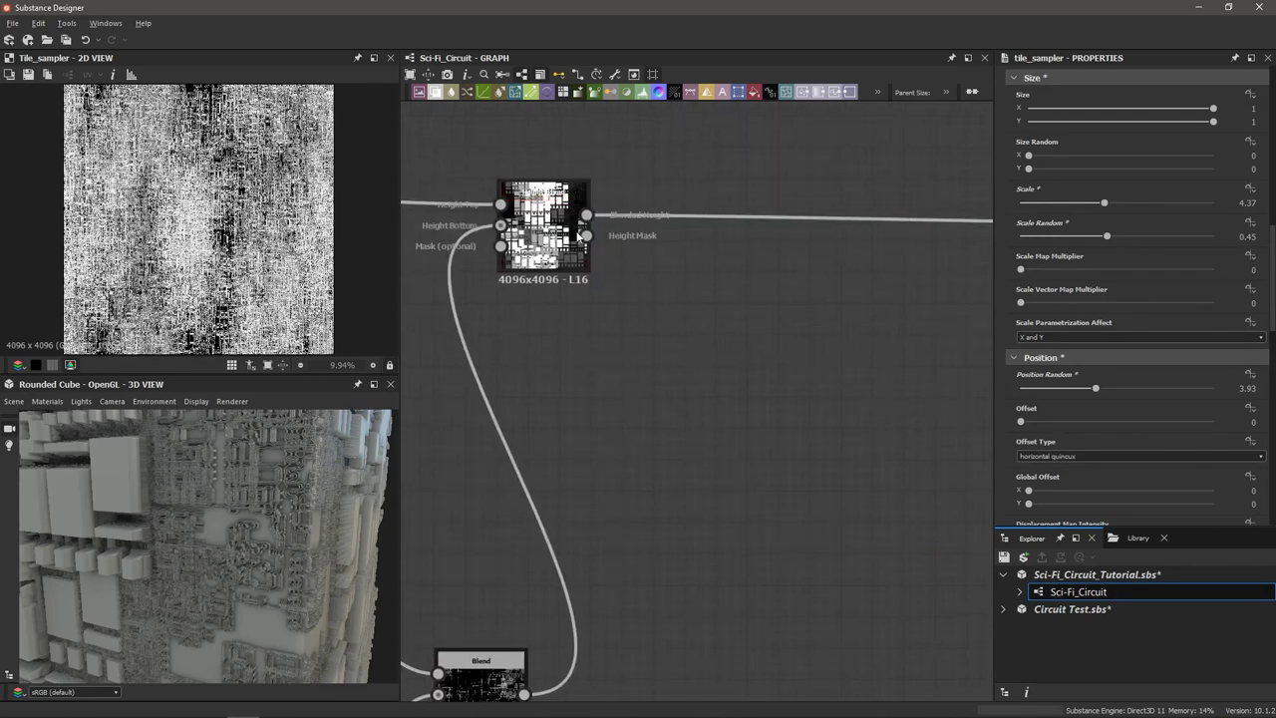
{"action": "scroll", "coordinate": [638, 257], "scroll_direction": "down", "scroll_amount": 3}
{"action": "middle_click_drag", "start_coordinate": [727, 277], "coordinate": [592, 307]}
{"action": "scroll", "coordinate": [594, 307], "scroll_direction": "down", "scroll_amount": 3}
{"action": "middle_click_drag", "start_coordinate": [697, 335], "coordinate": [787, 376]}
{"action": "scroll", "coordinate": [857, 304], "scroll_direction": "up", "scroll_amount": 2}
{"action": "left_click", "coordinate": [776, 295]}
{"action": "key", "text": "space"}
{"action": "type", "text": "he"}
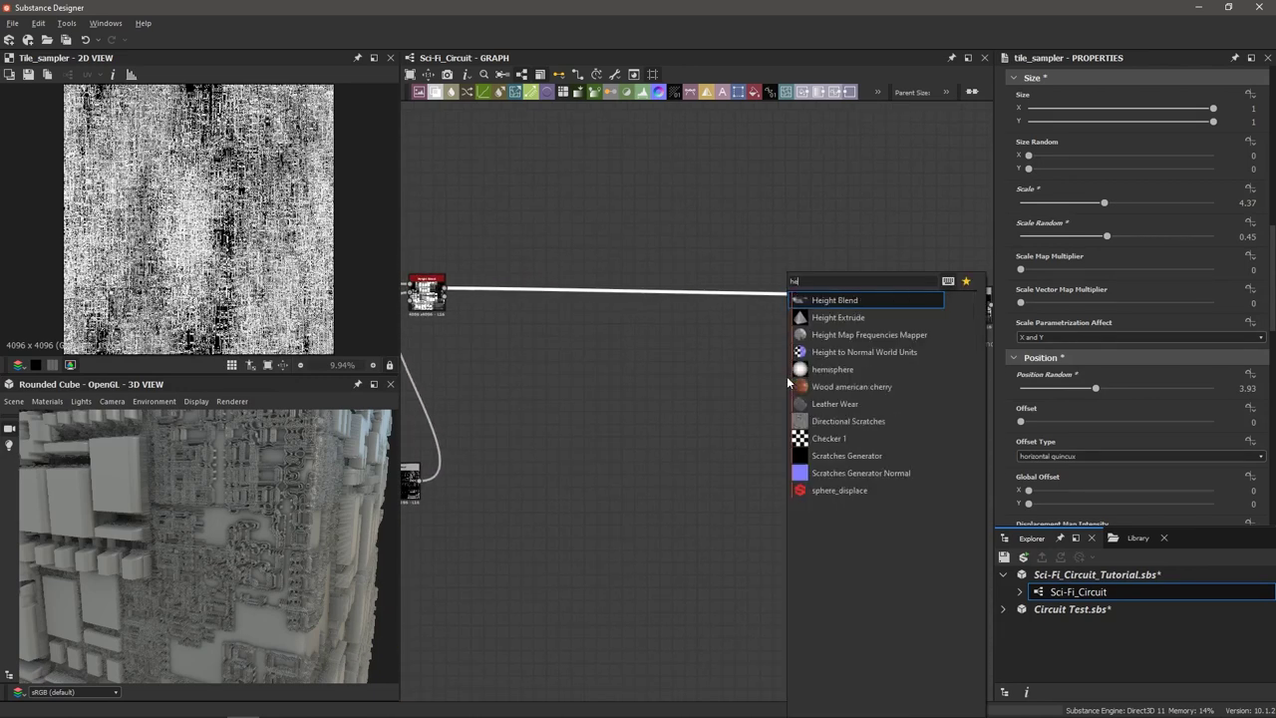
{"action": "type", "text": "ight"}
{"action": "key", "text": "Return"}
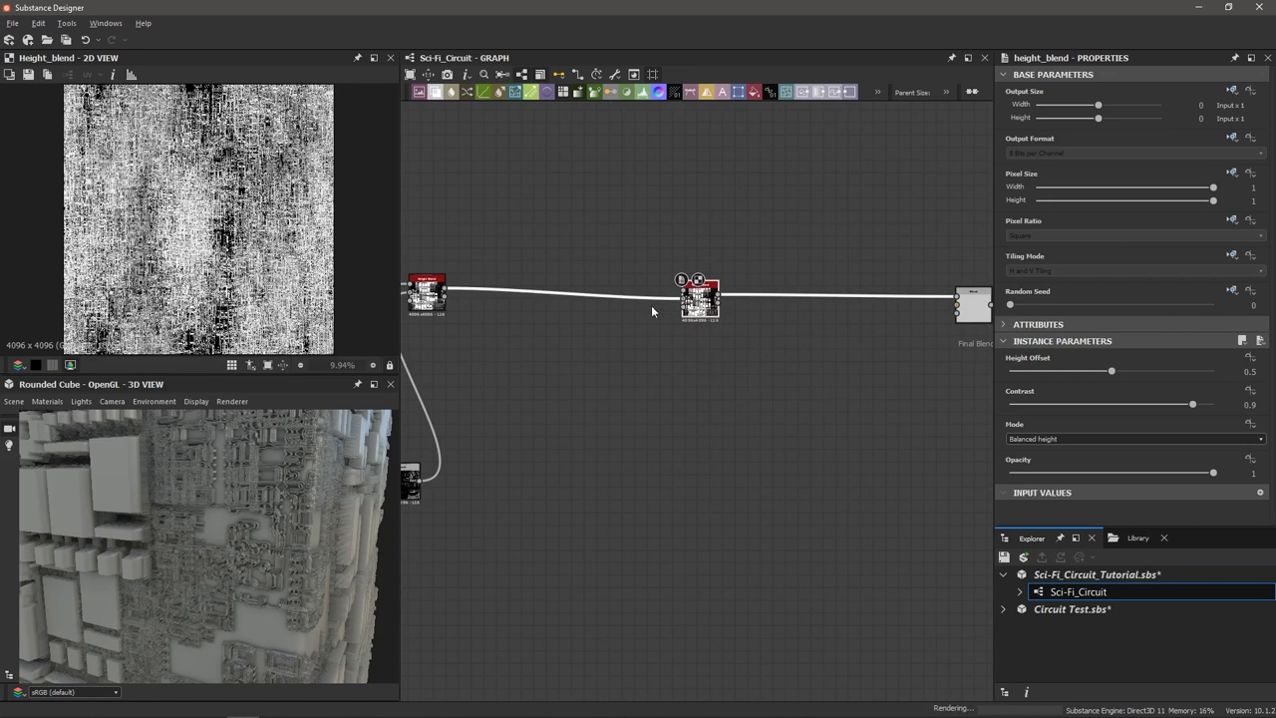
Move the new Height Blend's incoming connection from its Height Bottom input to Height Top.
{"action": "scroll", "coordinate": [653, 308], "scroll_direction": "up", "scroll_amount": 4}
{"action": "middle_click_drag", "start_coordinate": [590, 331], "coordinate": [744, 345]}
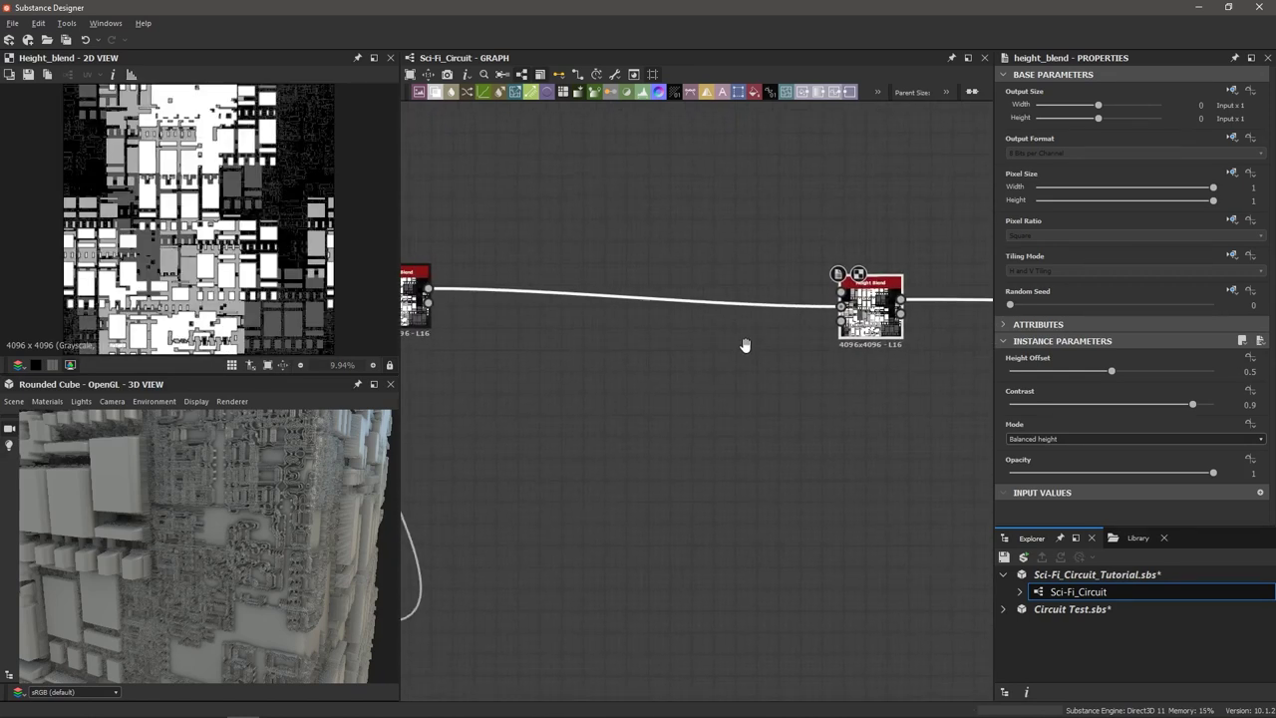
{"action": "scroll", "coordinate": [832, 364], "scroll_direction": "up", "scroll_amount": 2}
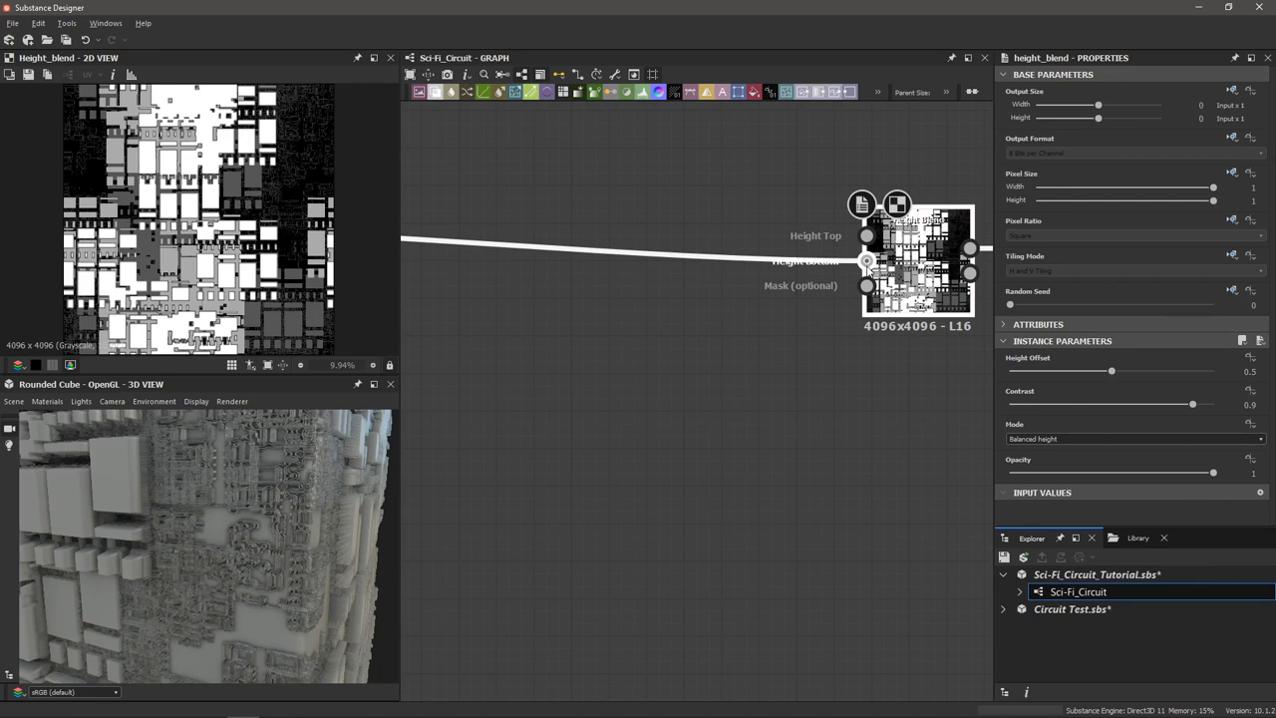
{"action": "left_click_drag", "start_coordinate": [867, 261], "coordinate": [873, 232]}
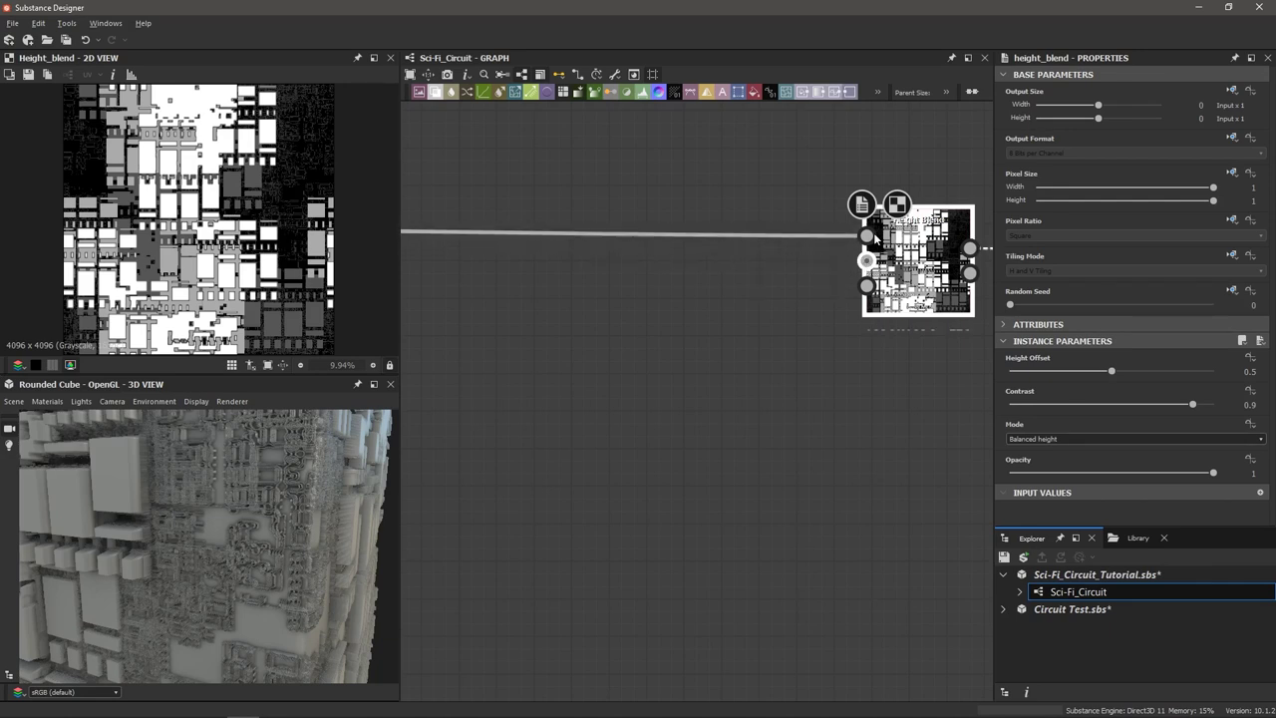
{"action": "scroll", "coordinate": [839, 293], "scroll_direction": "down", "scroll_amount": 6}
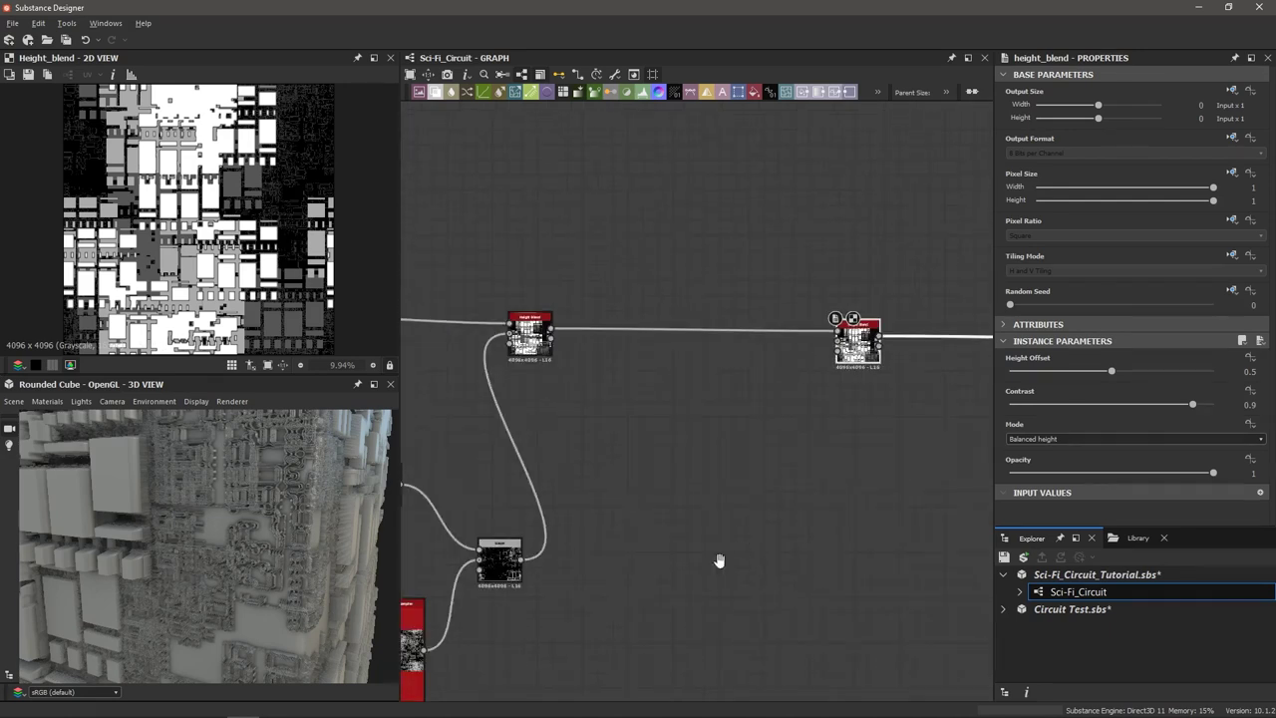
Connect the second Tile Sampler's output to the new Height Blend's Height Bottom input.
{"action": "scroll", "coordinate": [671, 469], "scroll_direction": "up", "scroll_amount": 5}
{"action": "left_click_drag", "start_coordinate": [526, 501], "coordinate": [791, 314]}
{"action": "middle_click_drag", "start_coordinate": [791, 314], "coordinate": [697, 527]}
{"action": "middle_click_drag", "start_coordinate": [792, 347], "coordinate": [678, 527]}
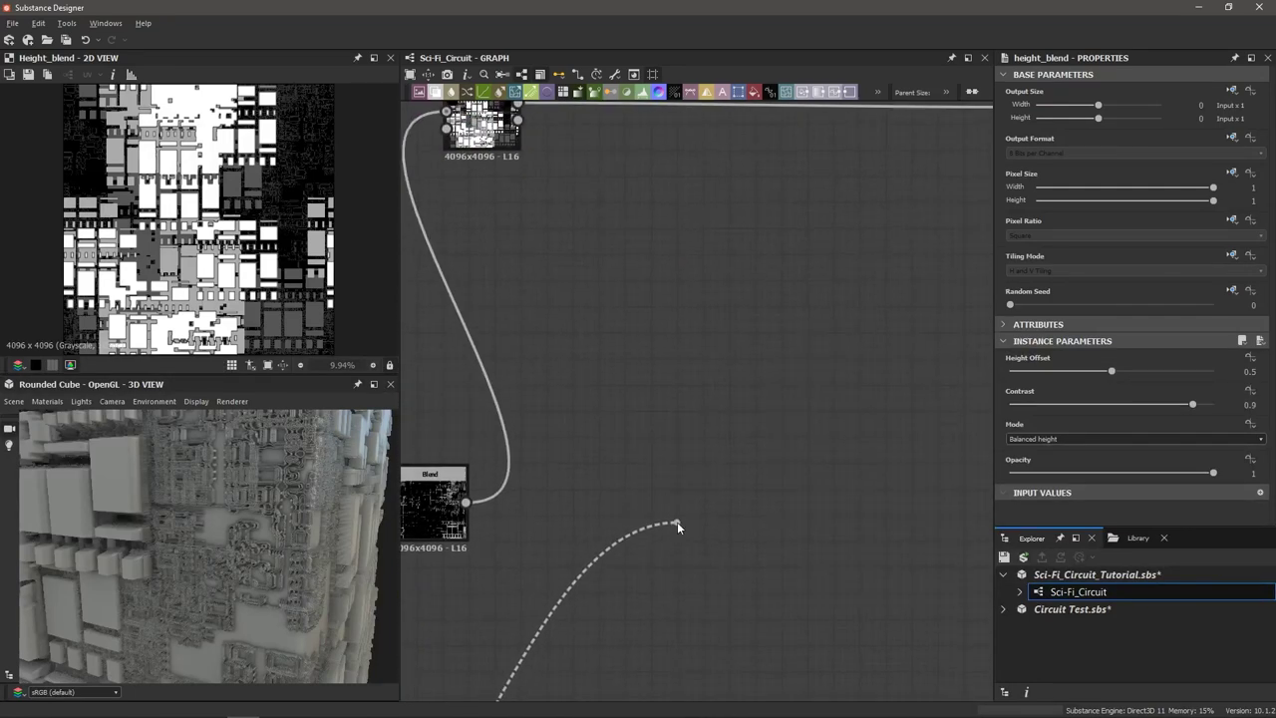
{"action": "scroll", "coordinate": [684, 519], "scroll_direction": "down", "scroll_amount": 2}
{"action": "left_click_drag", "start_coordinate": [685, 515], "coordinate": [910, 249]}
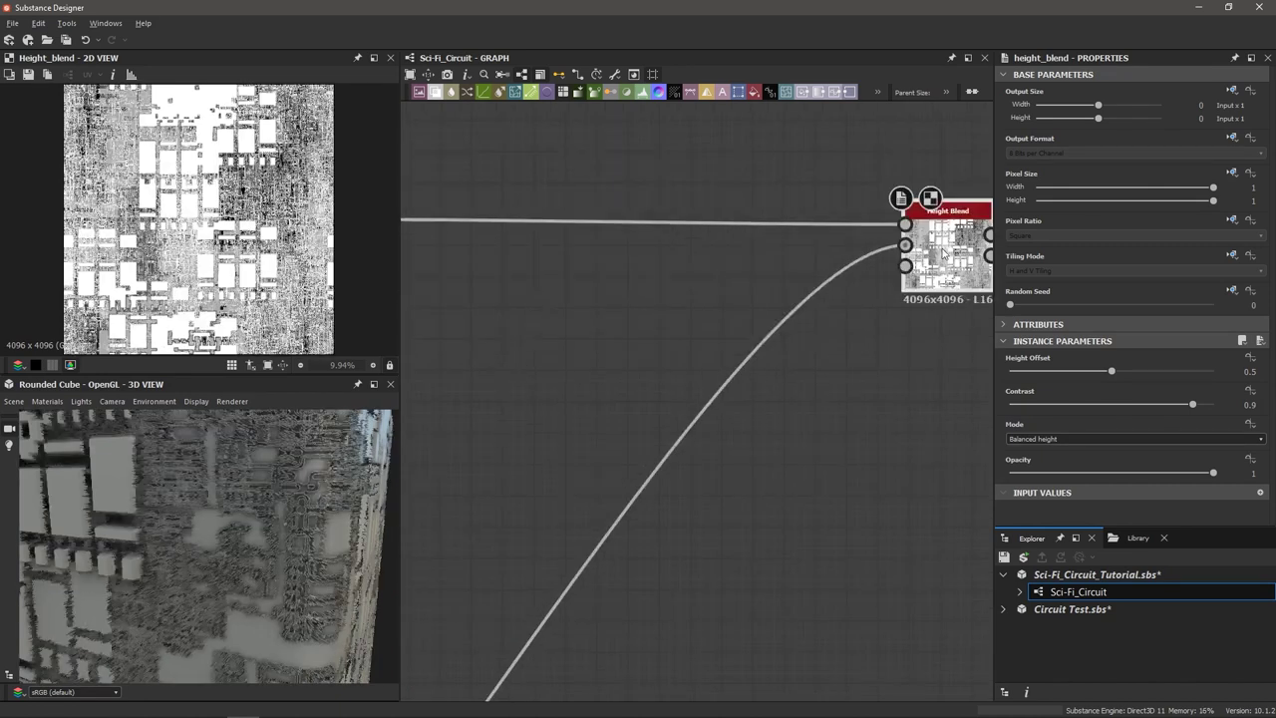
Set the new Height Blend's Height Offset to 0.99.
{"action": "scroll", "coordinate": [902, 275], "scroll_direction": "up", "scroll_amount": 2}
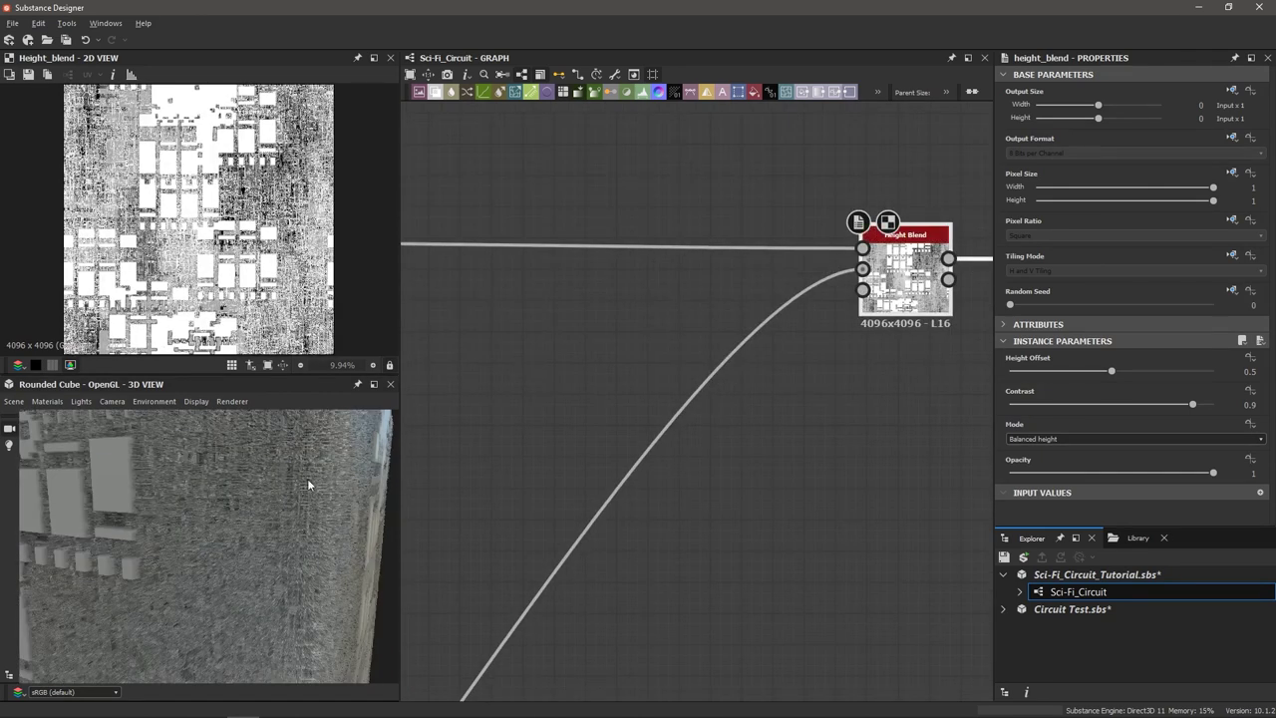
{"action": "left_click_drag", "start_coordinate": [1112, 371], "coordinate": [1201, 372]}
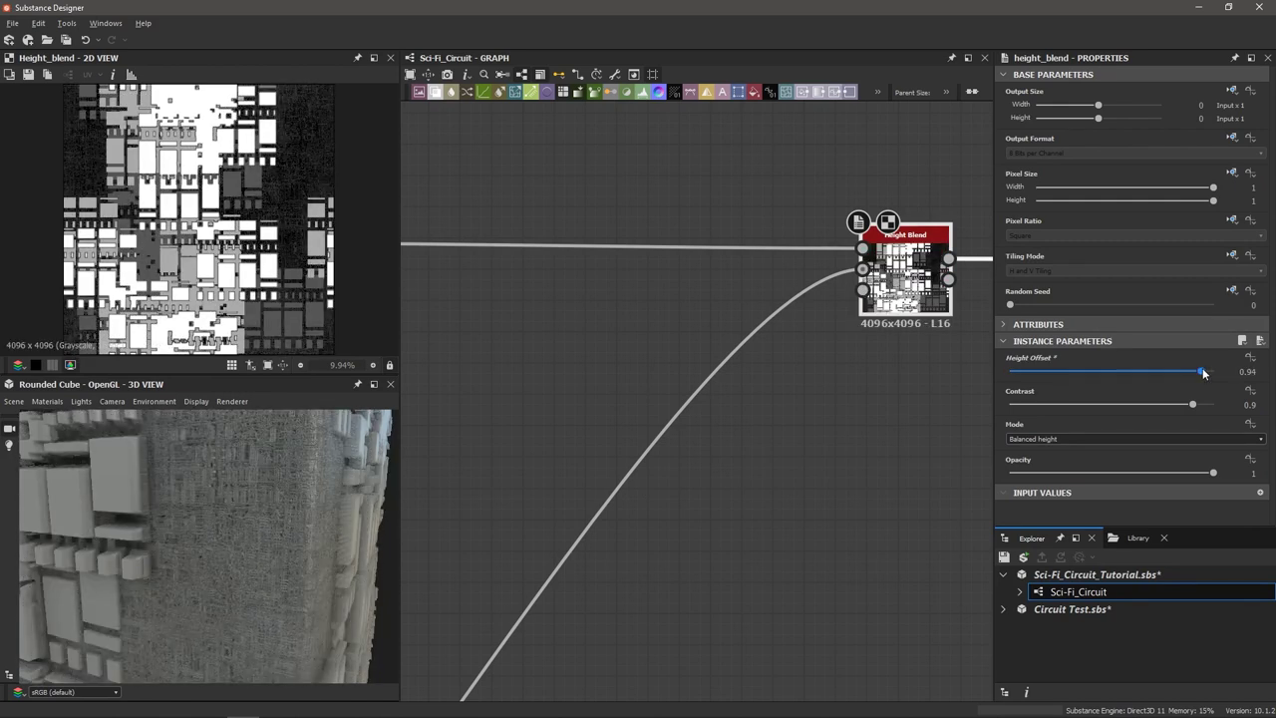
{"action": "left_click_drag", "start_coordinate": [1202, 373], "coordinate": [1213, 372]}
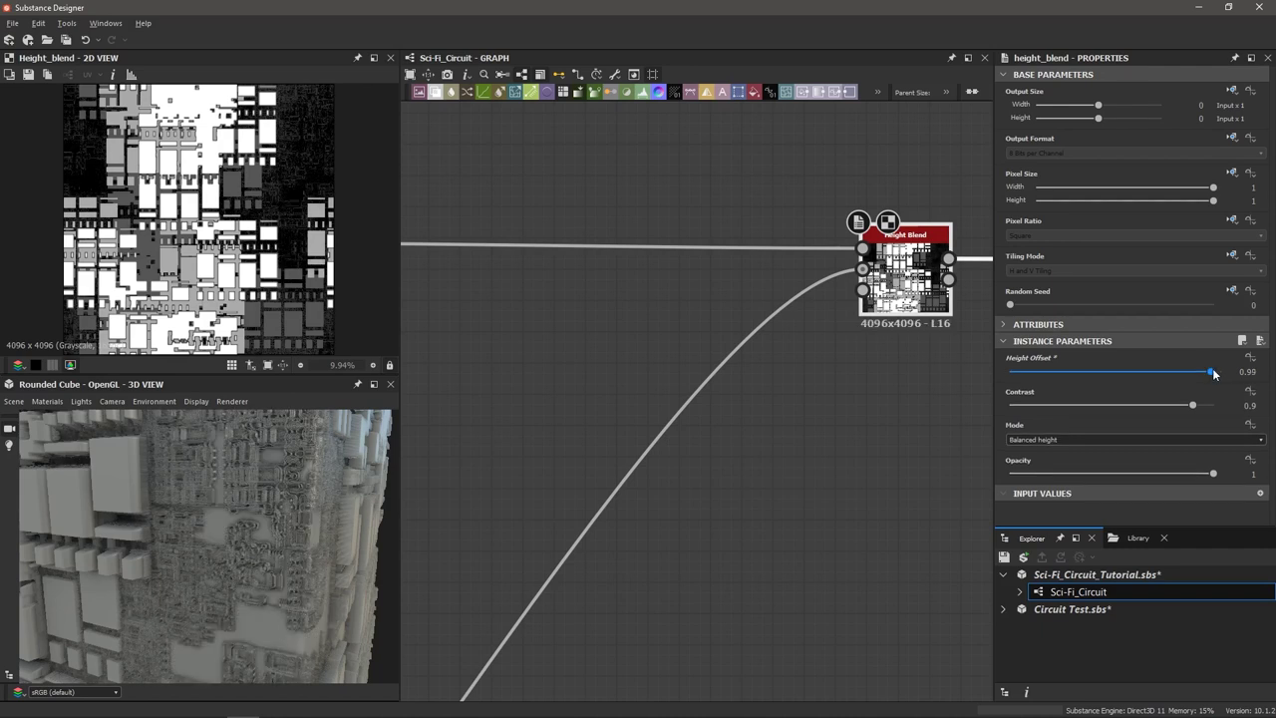
Examine the blended fine circuit details and flat areas up close on the 3D cube.
{"action": "scroll", "coordinate": [241, 539], "scroll_direction": "up", "scroll_amount": 5}
{"action": "scroll", "coordinate": [243, 532], "scroll_direction": "down", "scroll_amount": 3}
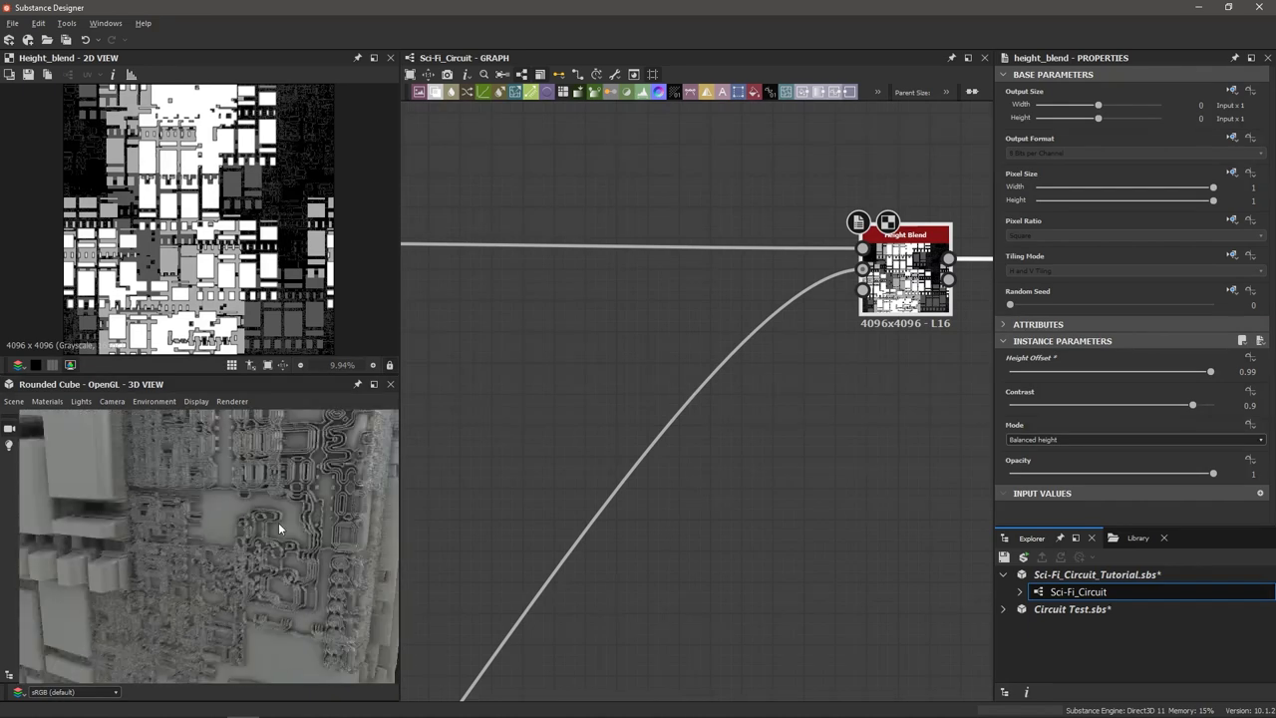
{"action": "left_click_drag", "start_coordinate": [278, 522], "coordinate": [288, 498]}
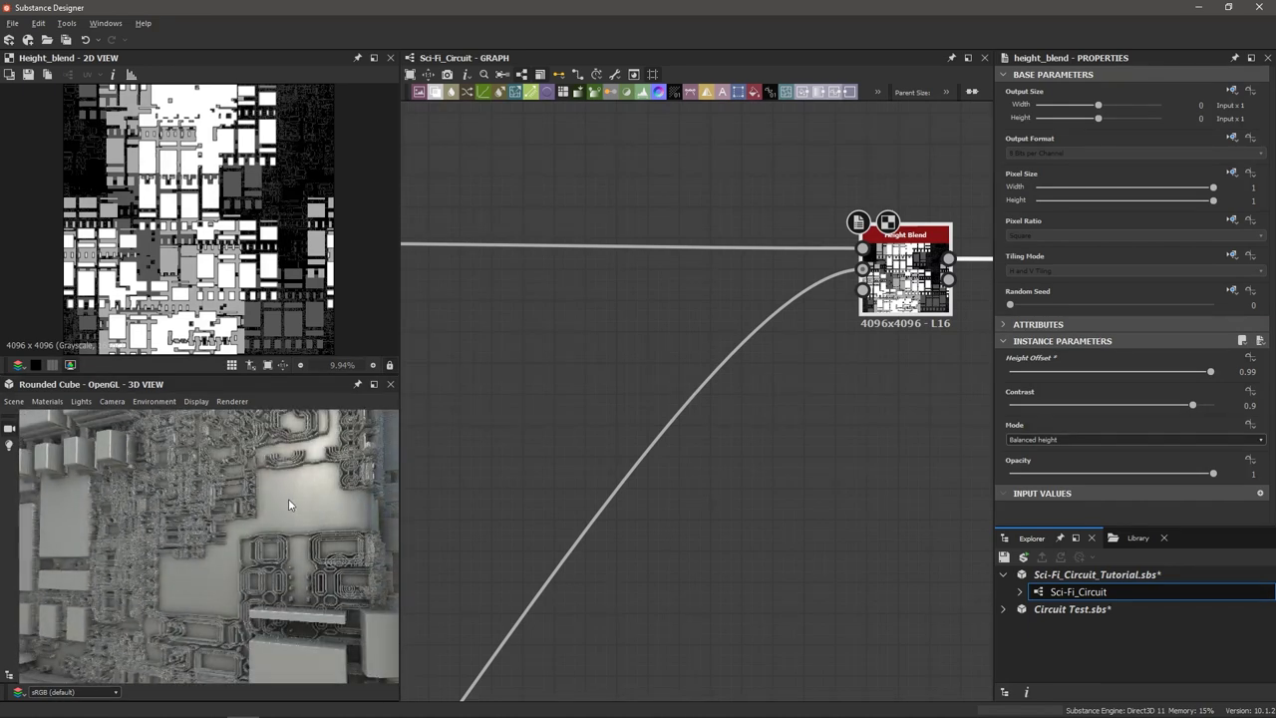
{"action": "scroll", "coordinate": [298, 502], "scroll_direction": "up", "scroll_amount": 2}
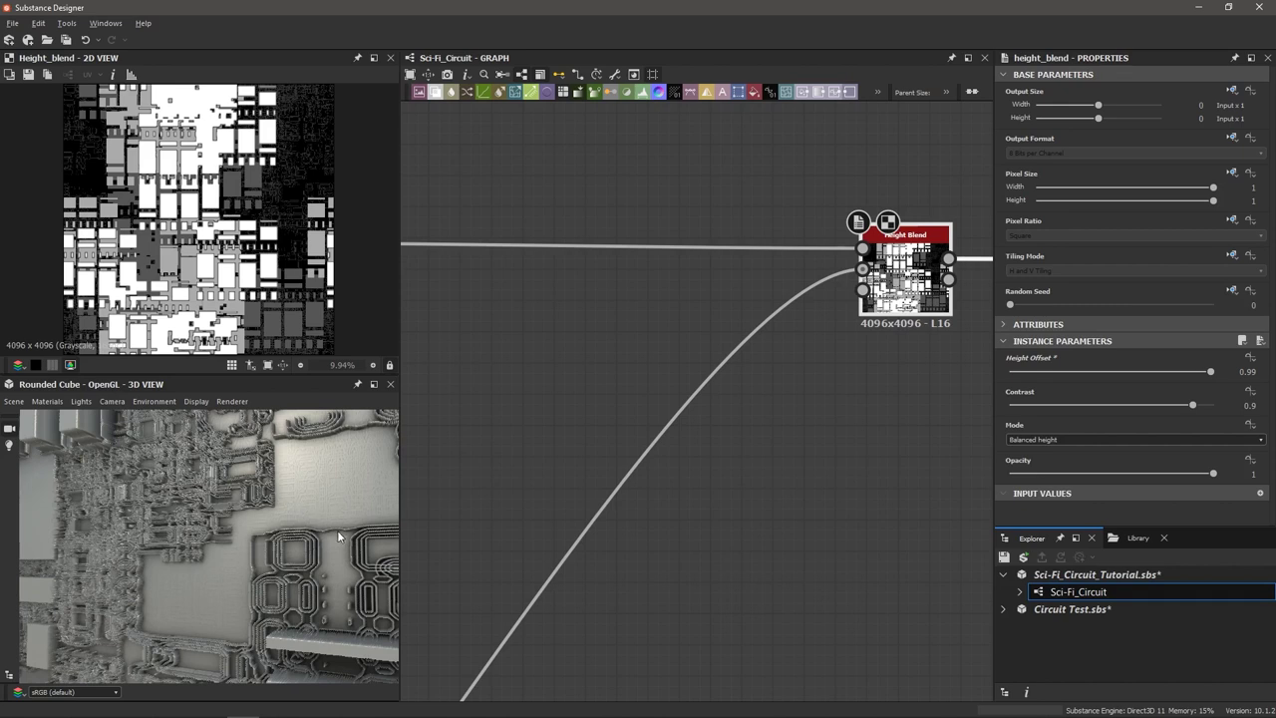
{"action": "right_click_drag", "start_coordinate": [338, 537], "coordinate": [330, 480]}
{"action": "middle_click_drag", "start_coordinate": [330, 479], "coordinate": [262, 525]}
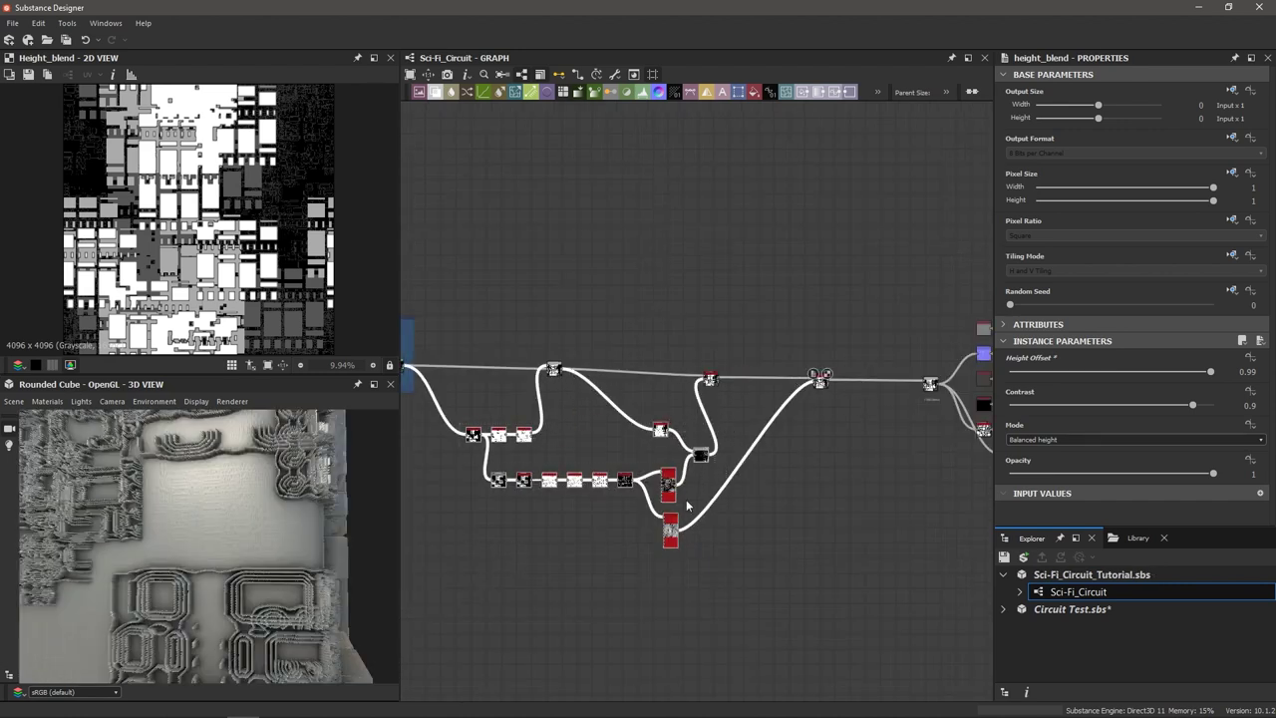
Enclose the selected circuit detail nodes, including both Tile Samplers, in a frame titled Wires.
{"action": "middle_click_drag", "start_coordinate": [501, 511], "coordinate": [565, 533]}
{"action": "scroll", "coordinate": [564, 533], "scroll_direction": "up", "scroll_amount": 1}
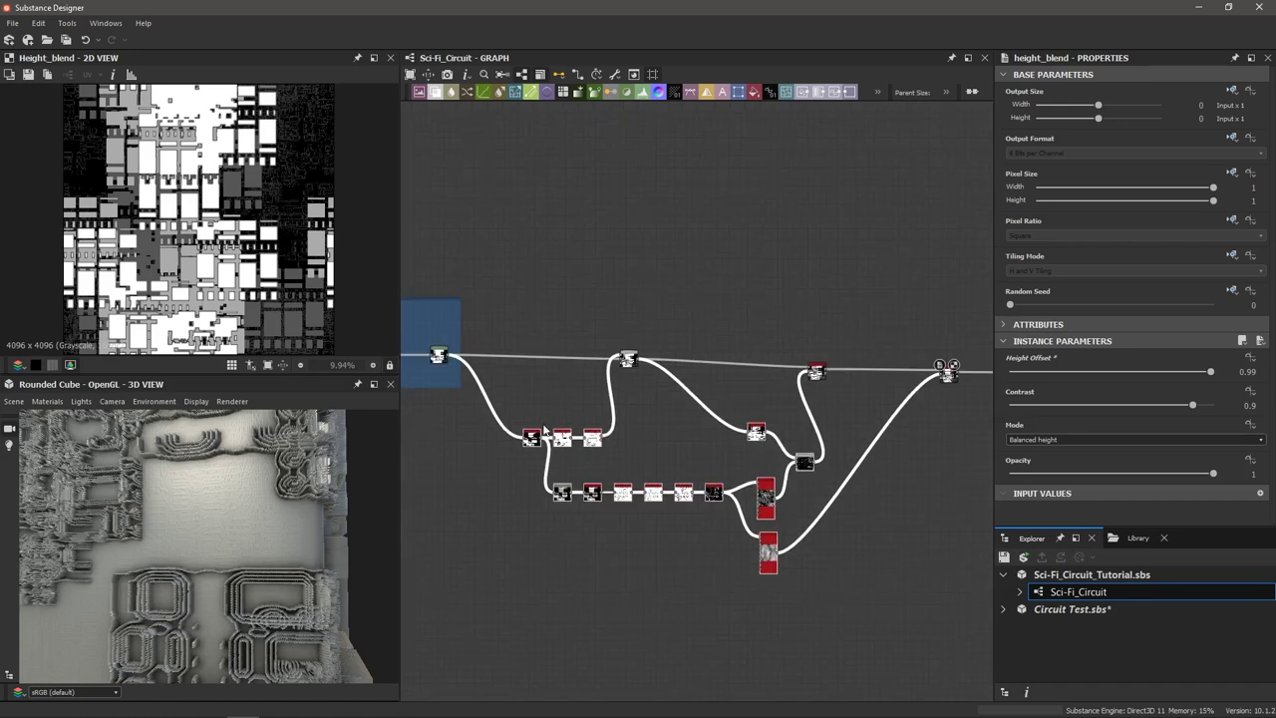
{"action": "scroll", "coordinate": [737, 561], "scroll_direction": "up", "scroll_amount": 1}
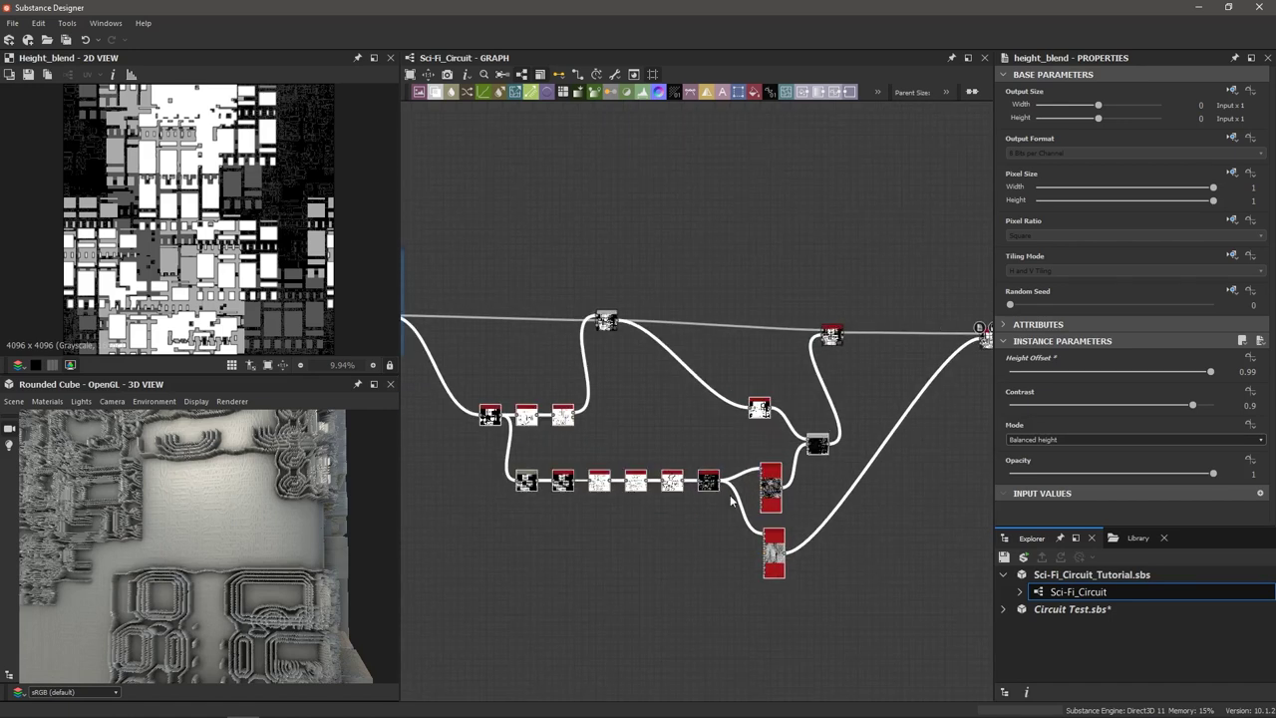
{"action": "key", "text": "space"}
{"action": "type", "text": "frame"}
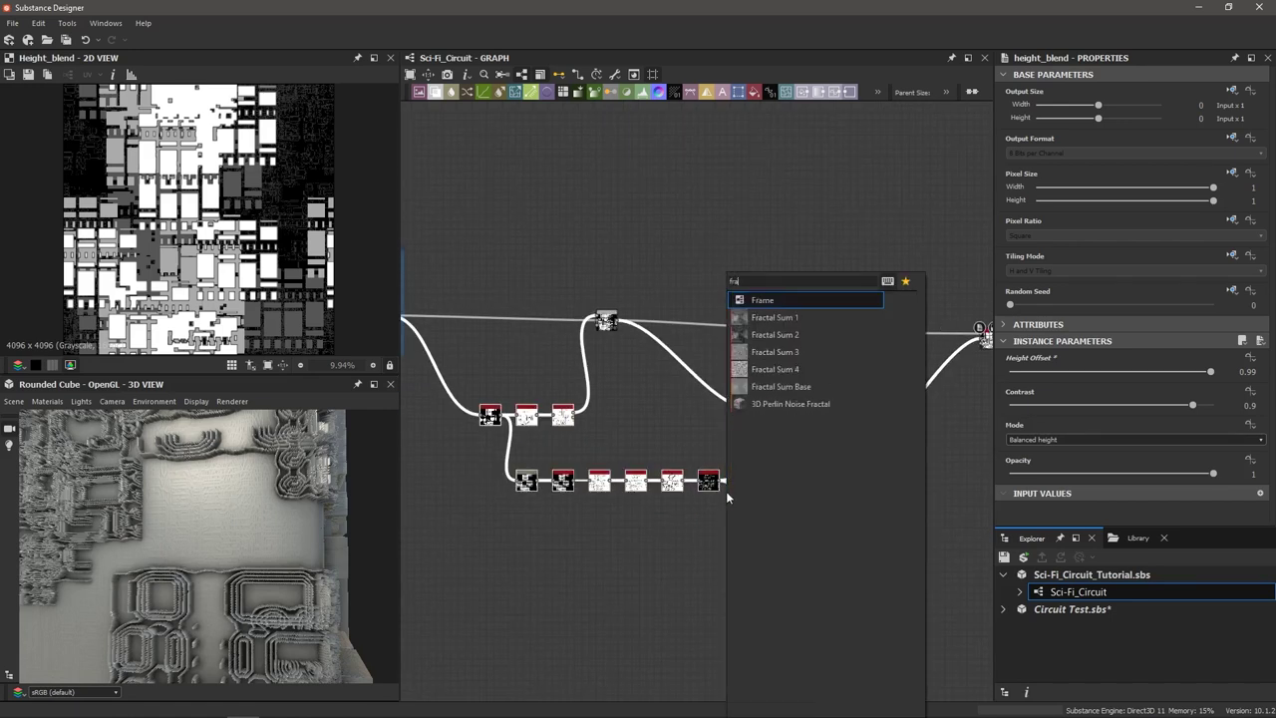
{"action": "key", "text": "Return"}
{"action": "left_click_drag", "start_coordinate": [1043, 141], "coordinate": [877, 141]}
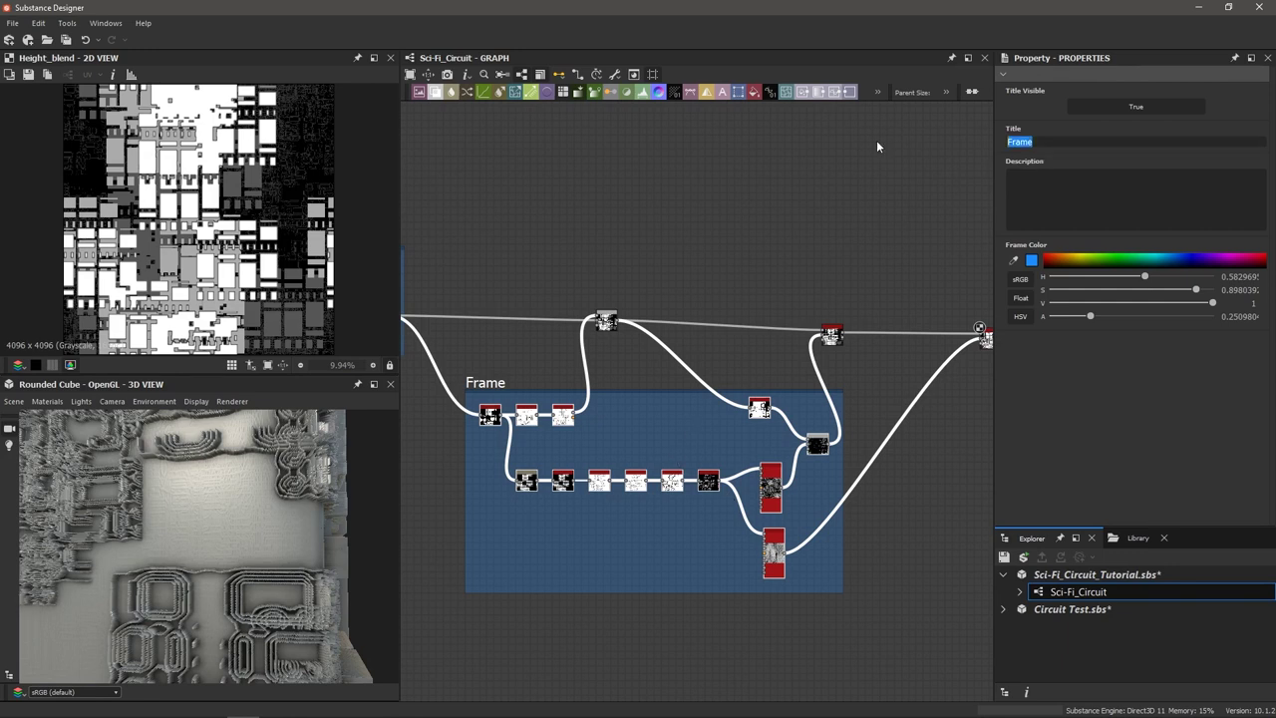
{"action": "type", "text": "Wires"}
{"action": "left_click", "coordinate": [512, 515]}
{"action": "key", "text": "f"}
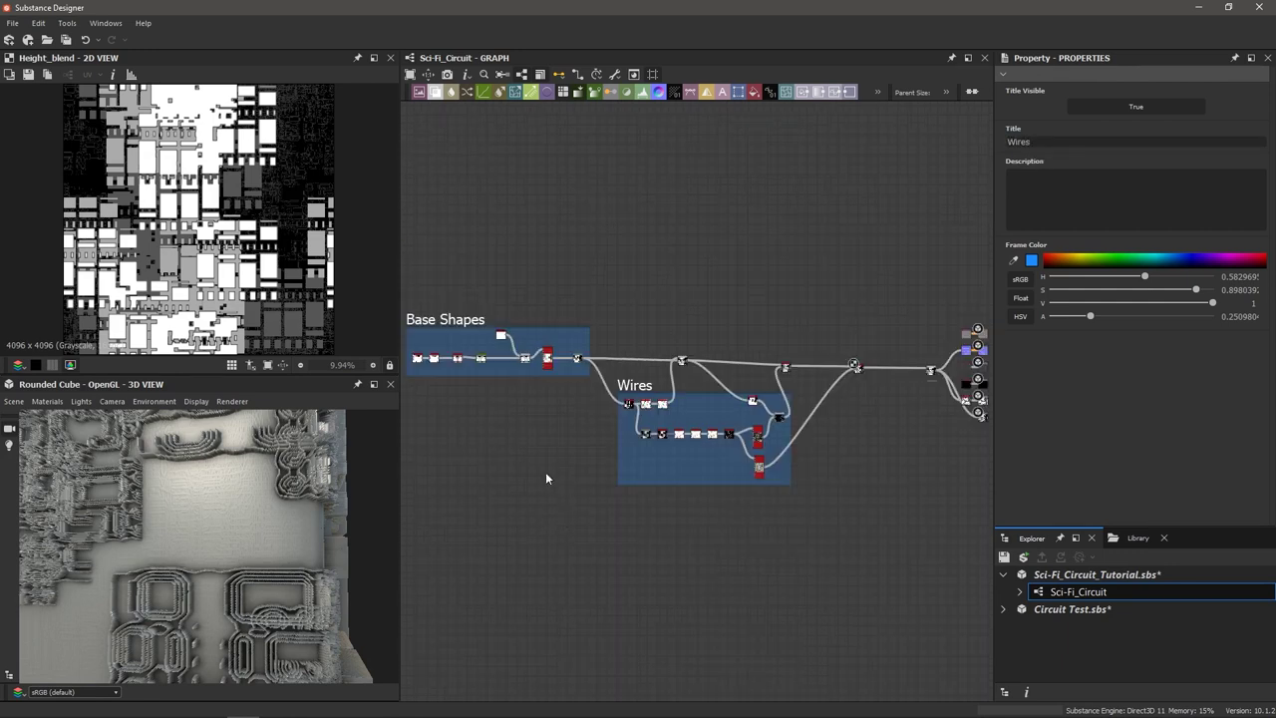
Review the graph from the Wires frame to the outputs and inspect the raised shapes on the 3D cube.
{"action": "scroll", "coordinate": [638, 386], "scroll_direction": "up", "scroll_amount": 1}
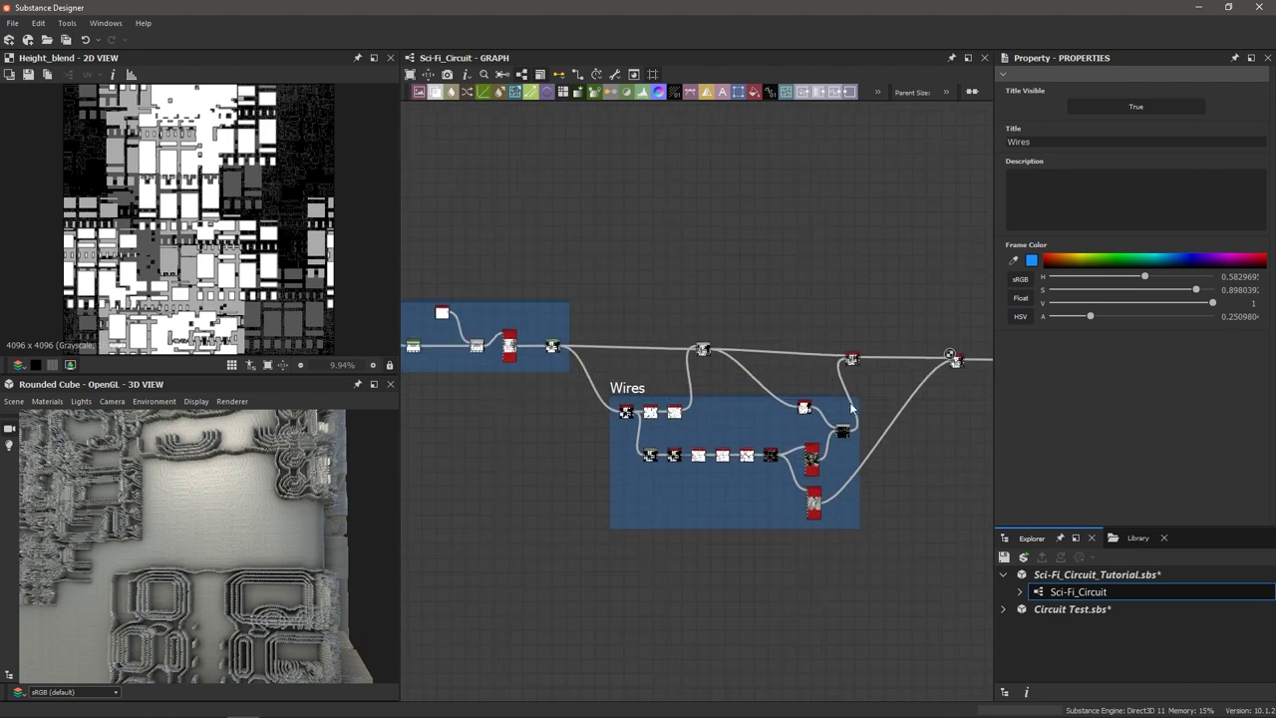
{"action": "middle_click_drag", "start_coordinate": [852, 408], "coordinate": [650, 445]}
{"action": "middle_click_drag", "start_coordinate": [807, 421], "coordinate": [712, 443]}
{"action": "scroll", "coordinate": [738, 444], "scroll_direction": "up", "scroll_amount": 3}
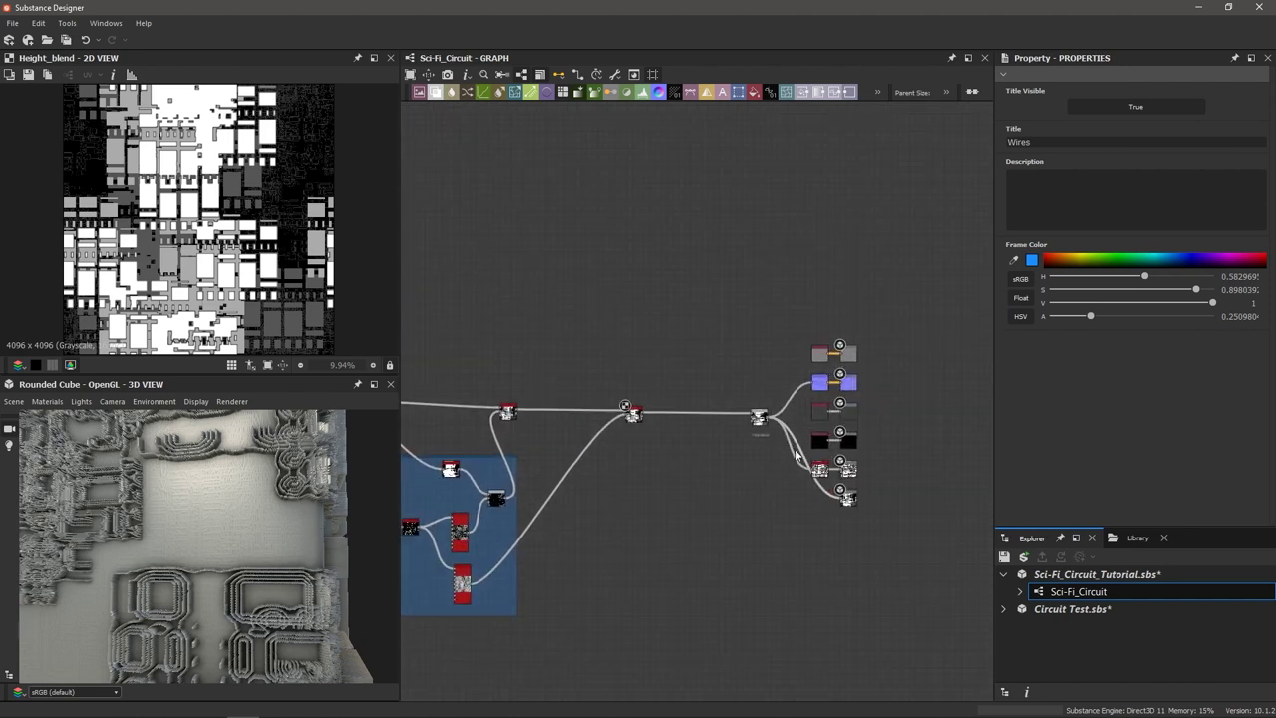
{"action": "left_click_drag", "start_coordinate": [242, 490], "coordinate": [167, 536]}
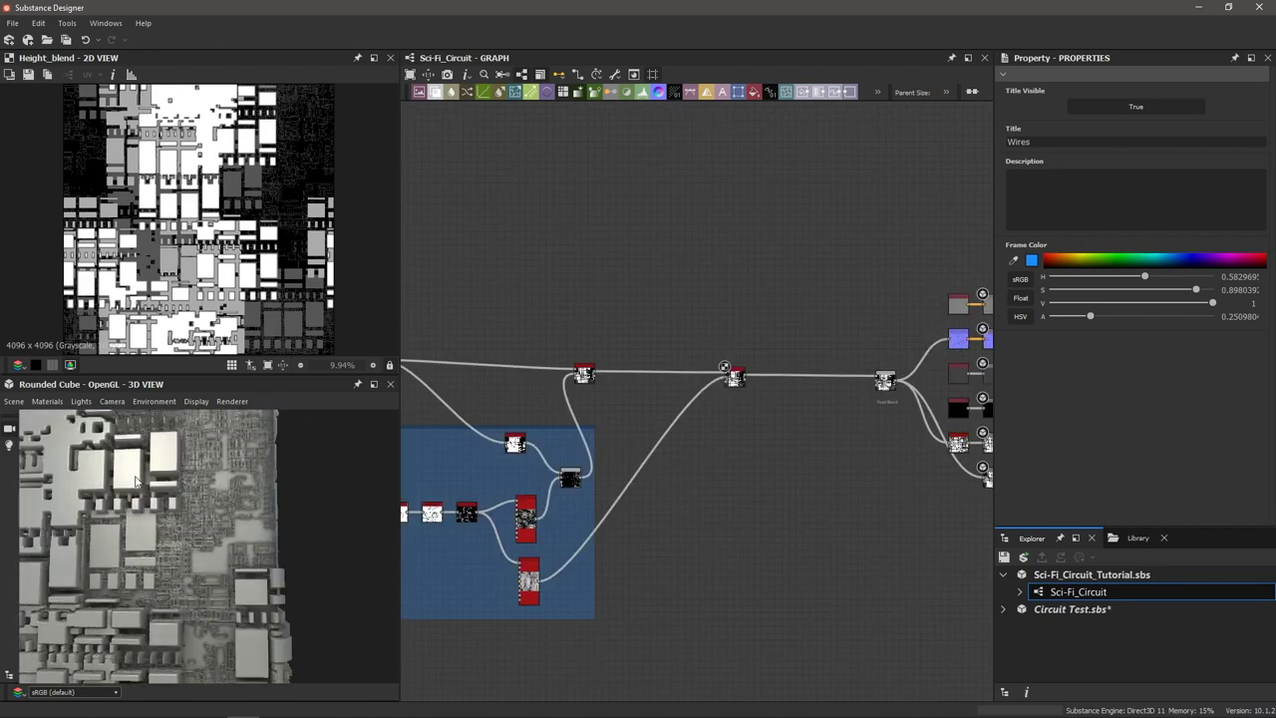
{"action": "scroll", "coordinate": [144, 483], "scroll_direction": "up", "scroll_amount": 3}
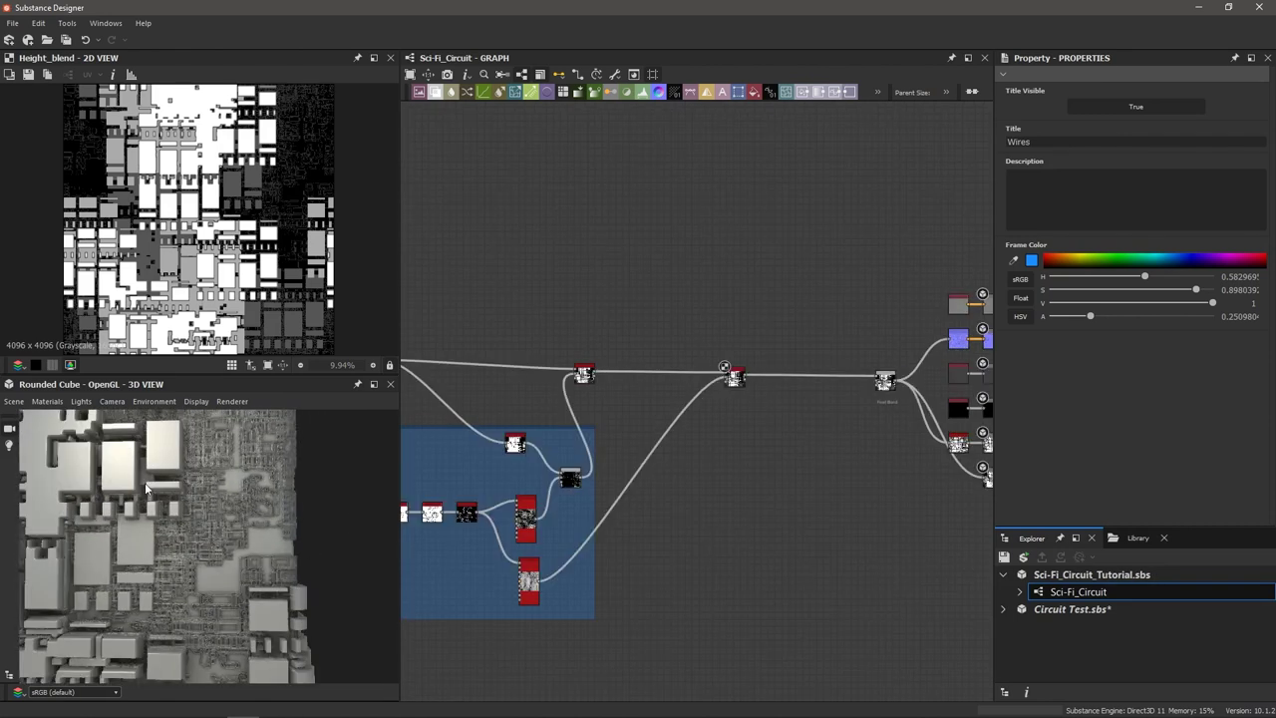
{"action": "left_click_drag", "start_coordinate": [144, 480], "coordinate": [179, 501]}
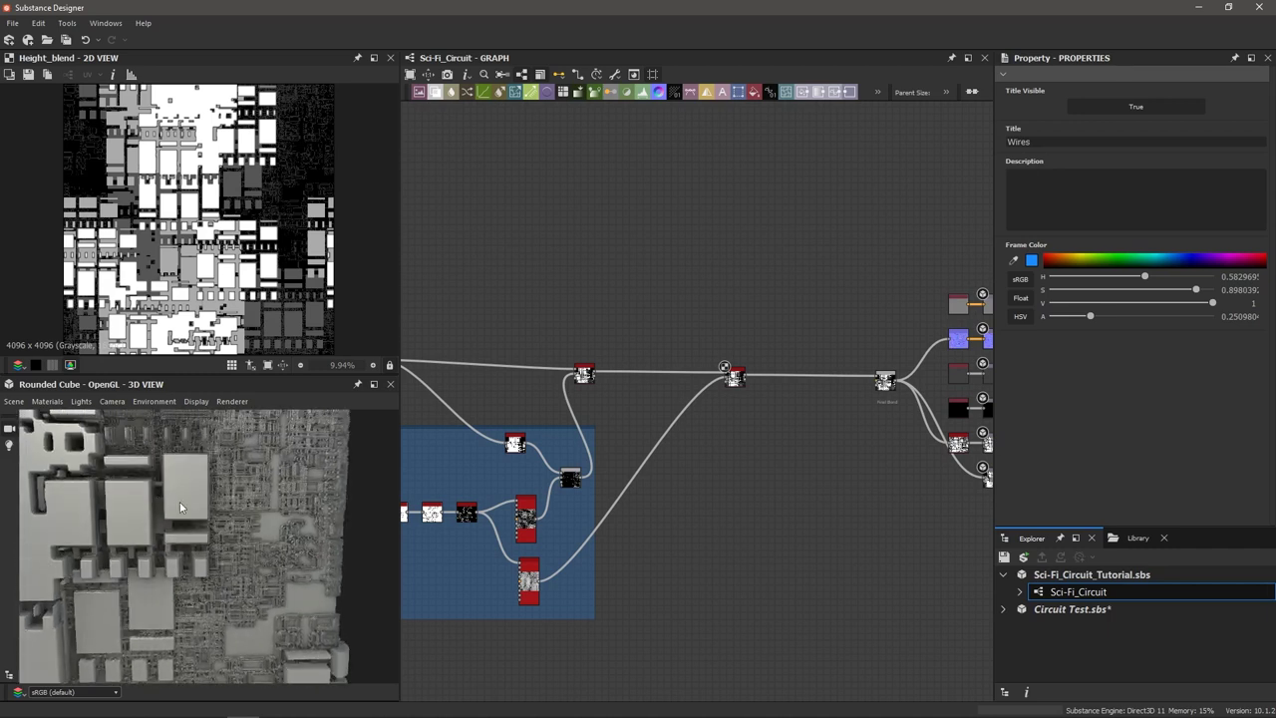
{"action": "scroll", "coordinate": [149, 512], "scroll_direction": "down", "scroll_amount": 2}
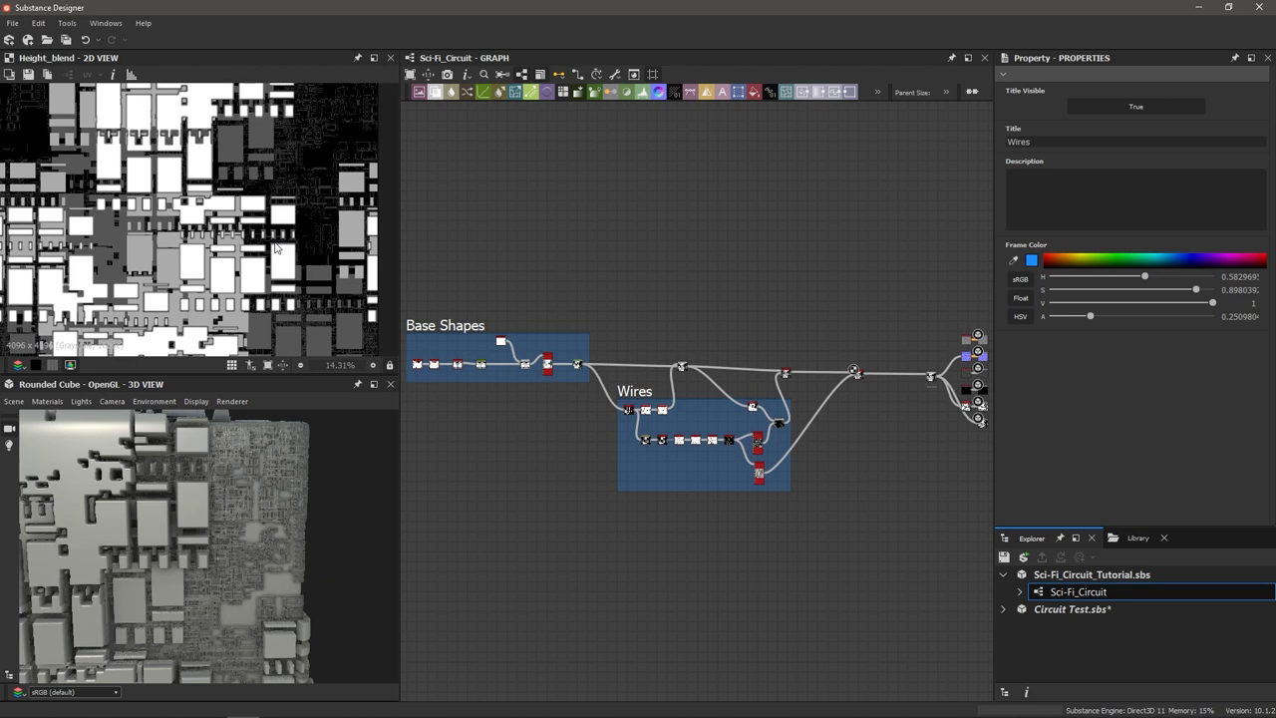
Preview the Histogram Scan between Blur HQ Grayscale and Invert Grayscale and examine its wire outlines.
{"action": "scroll", "coordinate": [676, 454], "scroll_direction": "up", "scroll_amount": 10}
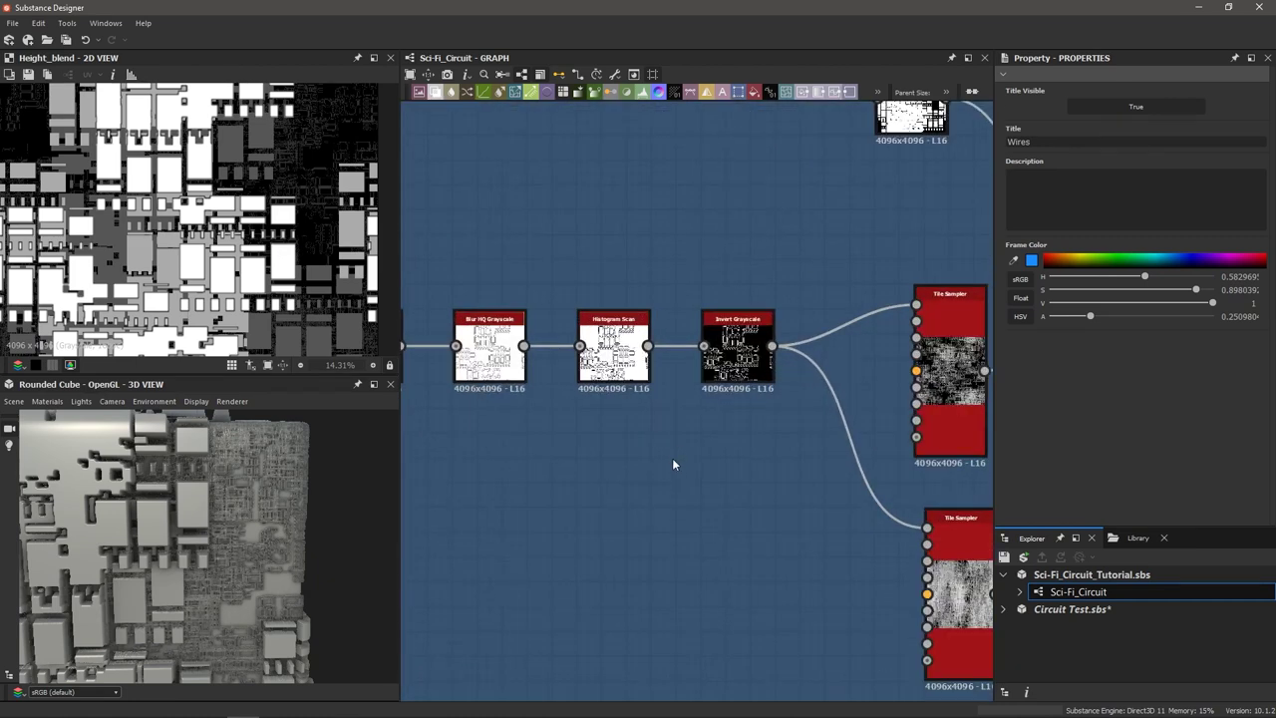
{"action": "double_click", "coordinate": [616, 344]}
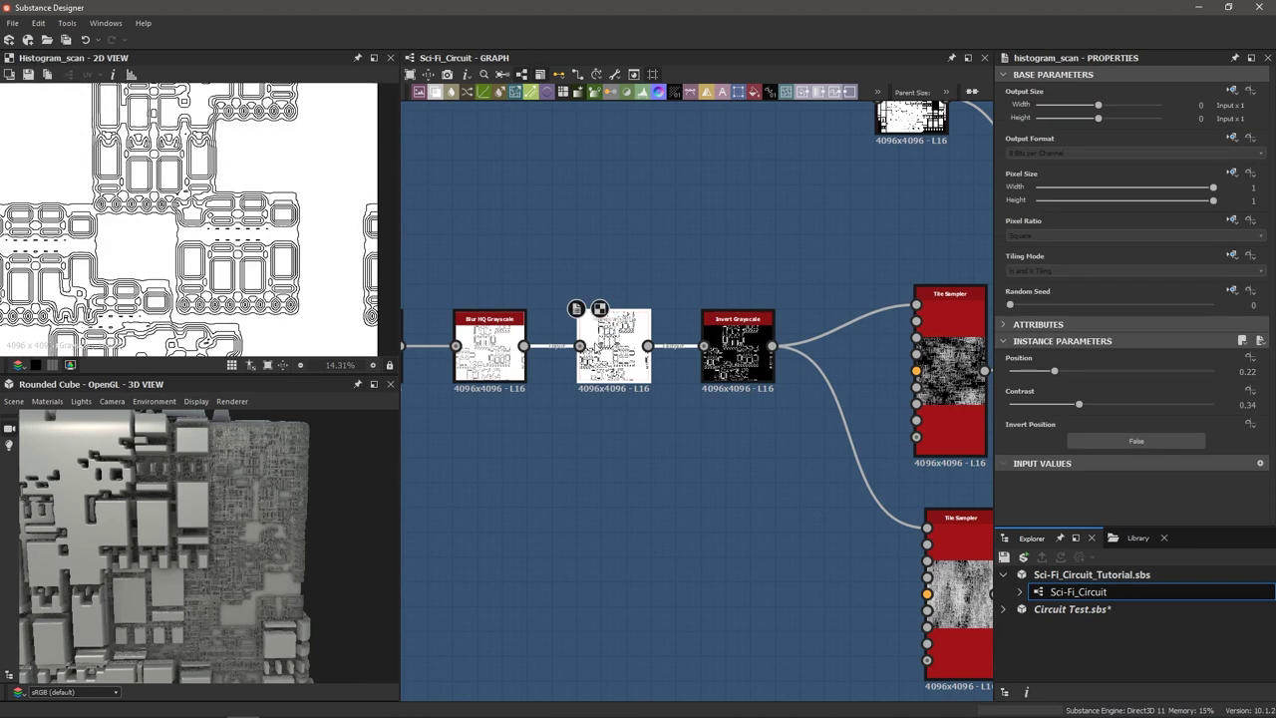
{"action": "scroll", "coordinate": [218, 253], "scroll_direction": "up", "scroll_amount": 4}
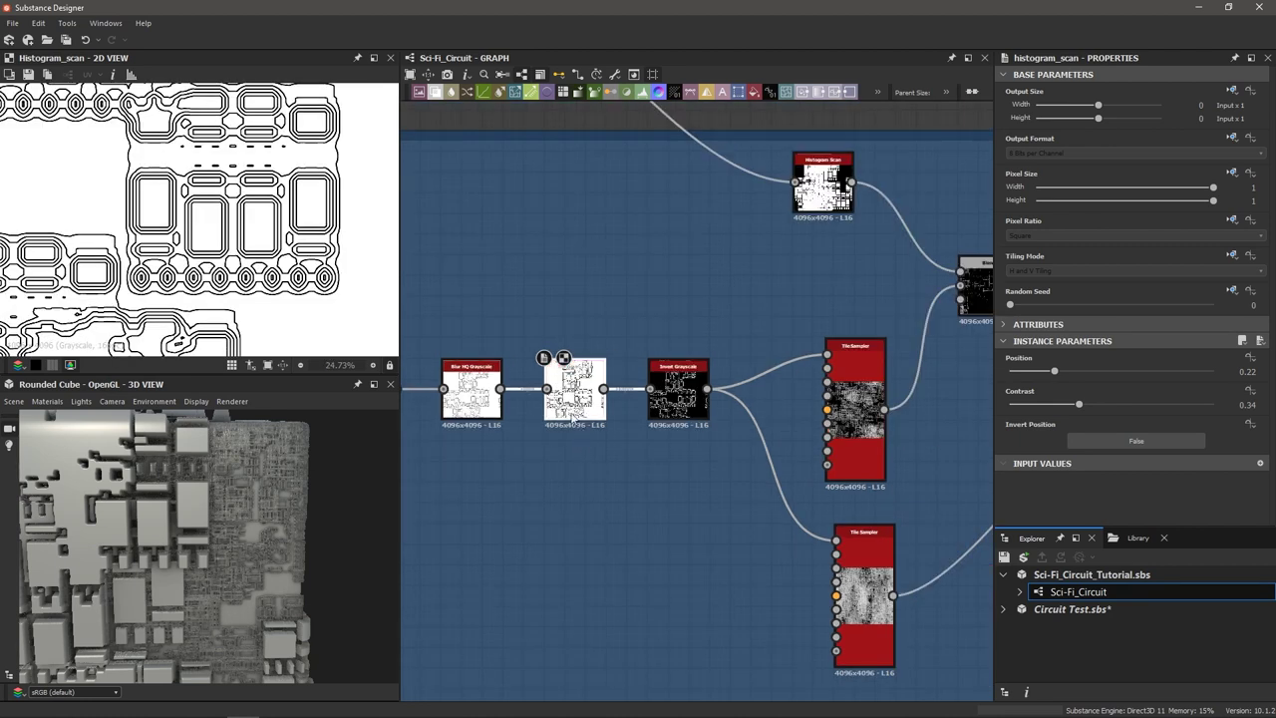
{"action": "scroll", "coordinate": [575, 386], "scroll_direction": "up", "scroll_amount": 3}
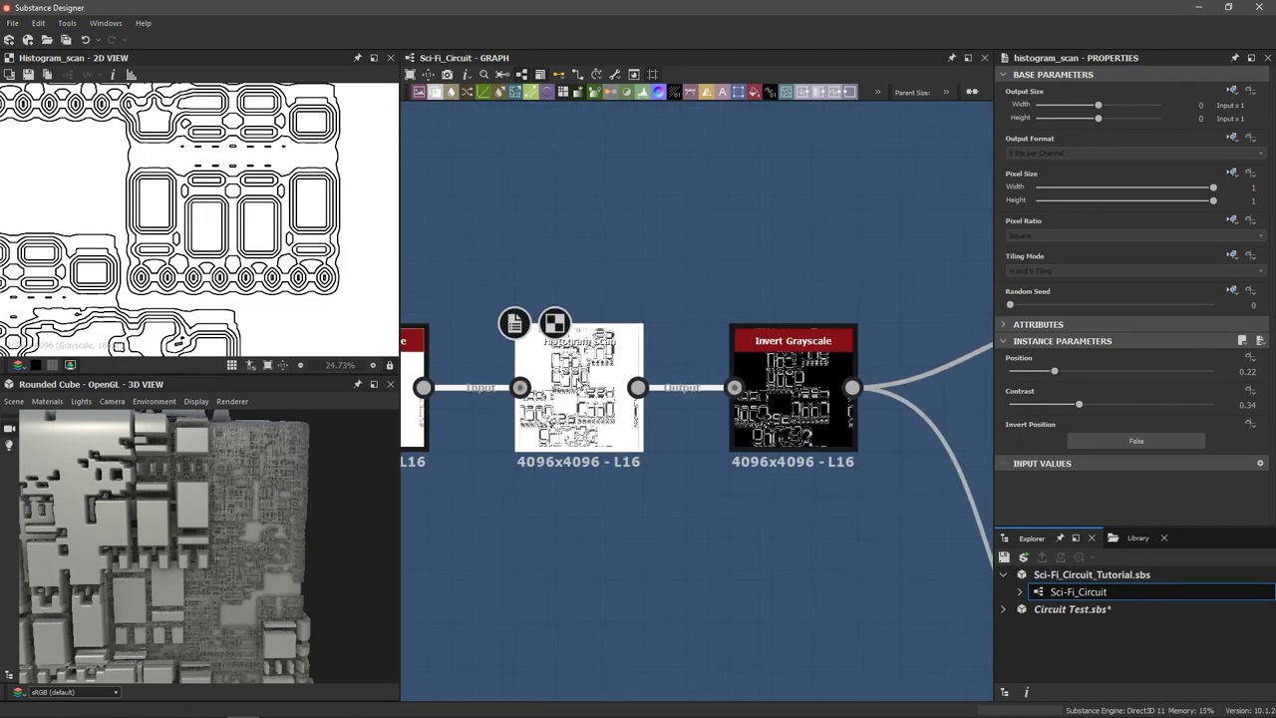
Add a Flood Fill node below the Wires frame, fed by the Histogram Scan that precedes Invert Grayscale.
{"action": "scroll", "coordinate": [575, 386], "scroll_direction": "down", "scroll_amount": 3}
{"action": "scroll", "coordinate": [678, 378], "scroll_direction": "up", "scroll_amount": 1}
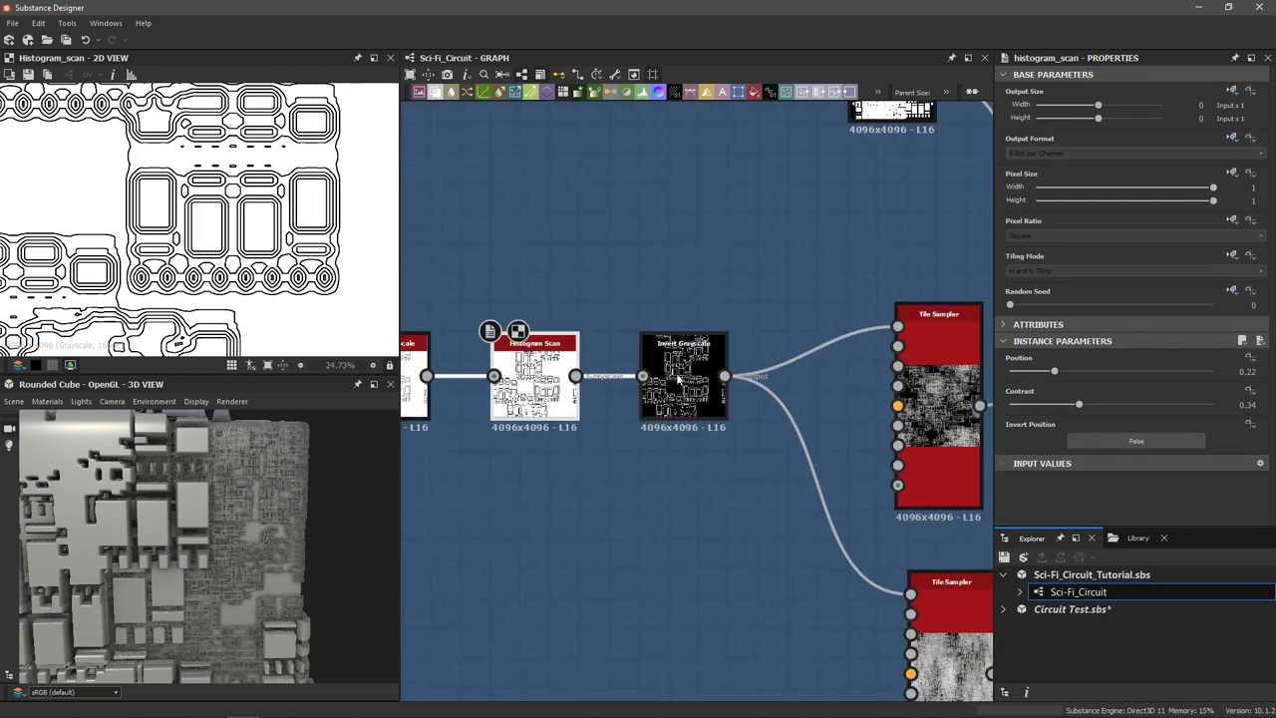
{"action": "scroll", "coordinate": [685, 378], "scroll_direction": "down", "scroll_amount": 2}
{"action": "scroll", "coordinate": [724, 469], "scroll_direction": "up", "scroll_amount": 1}
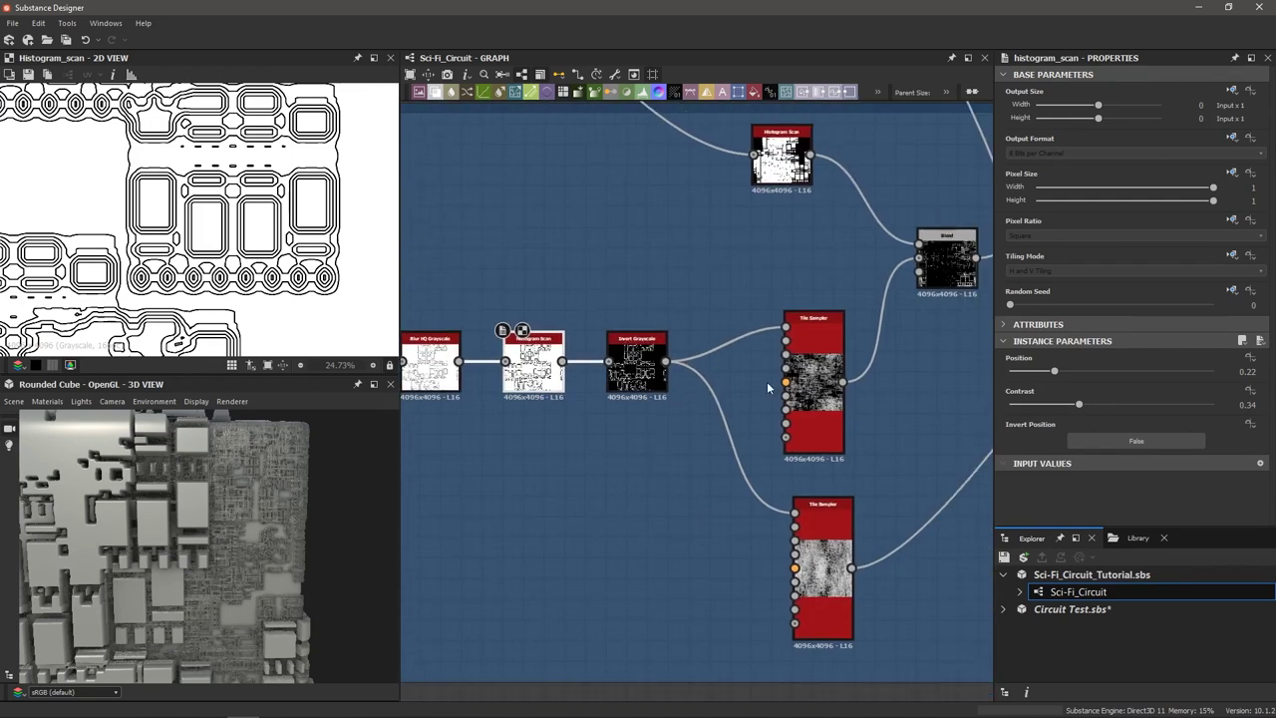
{"action": "scroll", "coordinate": [810, 454], "scroll_direction": "down", "scroll_amount": 3}
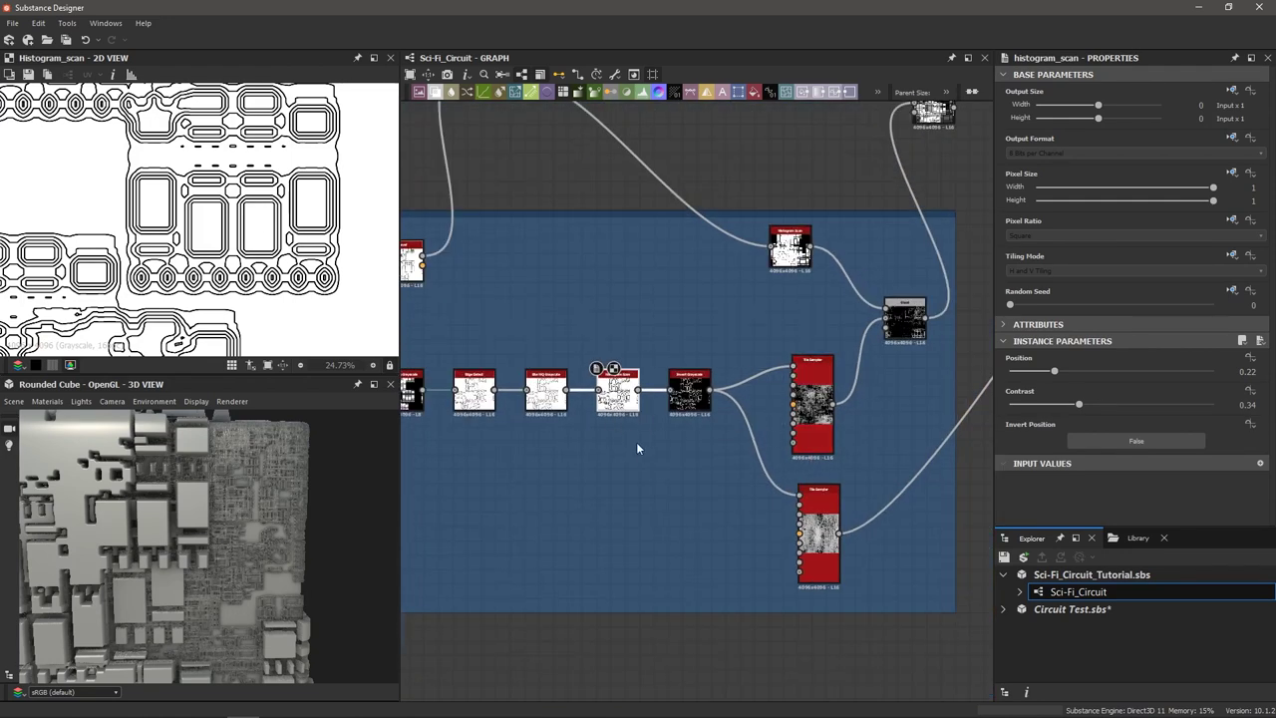
{"action": "scroll", "coordinate": [635, 442], "scroll_direction": "up", "scroll_amount": 3}
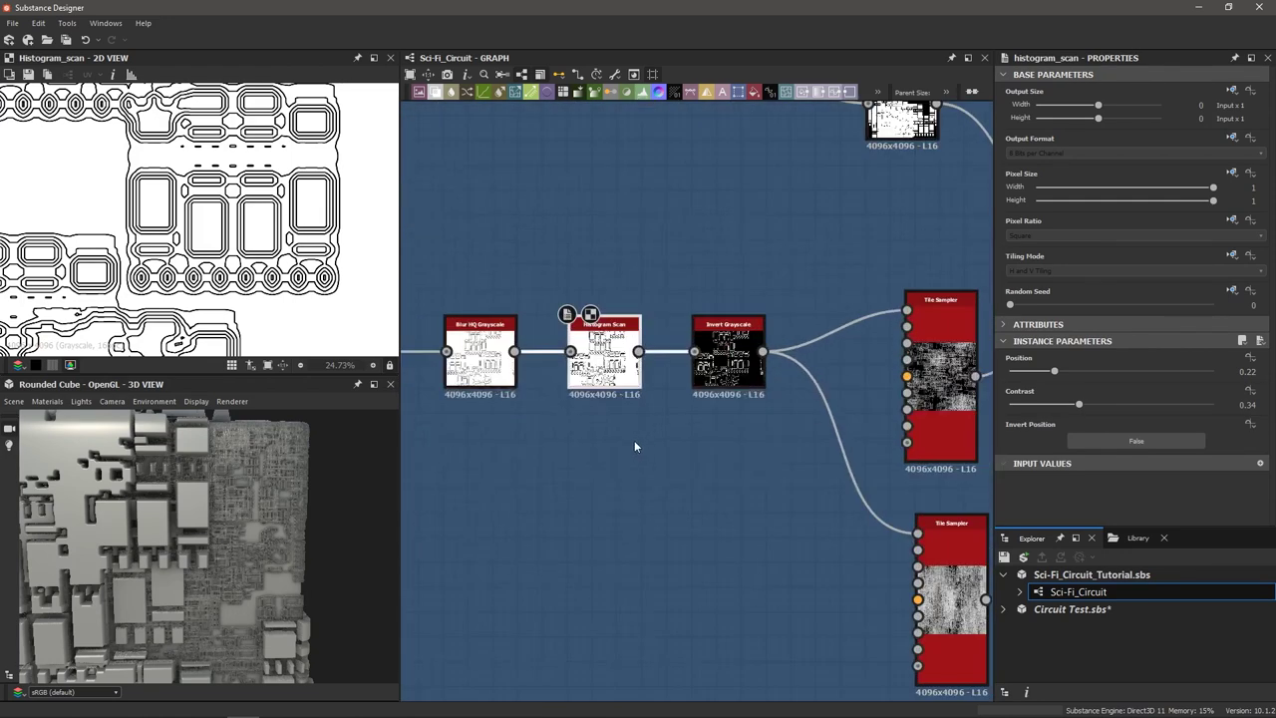
{"action": "left_click", "coordinate": [639, 351]}
{"action": "middle_click_drag", "start_coordinate": [744, 581], "coordinate": [603, 441]}
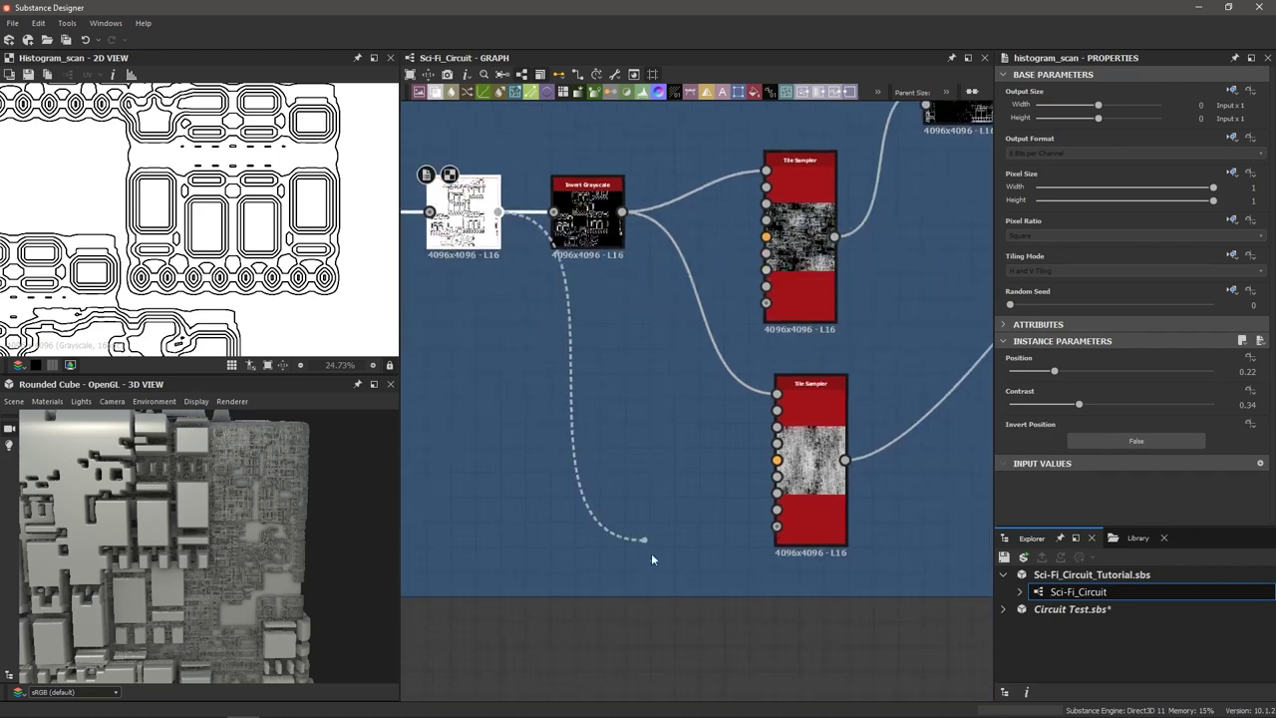
{"action": "scroll", "coordinate": [662, 535], "scroll_direction": "down", "scroll_amount": 3}
{"action": "left_click_drag", "start_coordinate": [662, 534], "coordinate": [563, 498]}
{"action": "scroll", "coordinate": [559, 472], "scroll_direction": "down", "scroll_amount": 3}
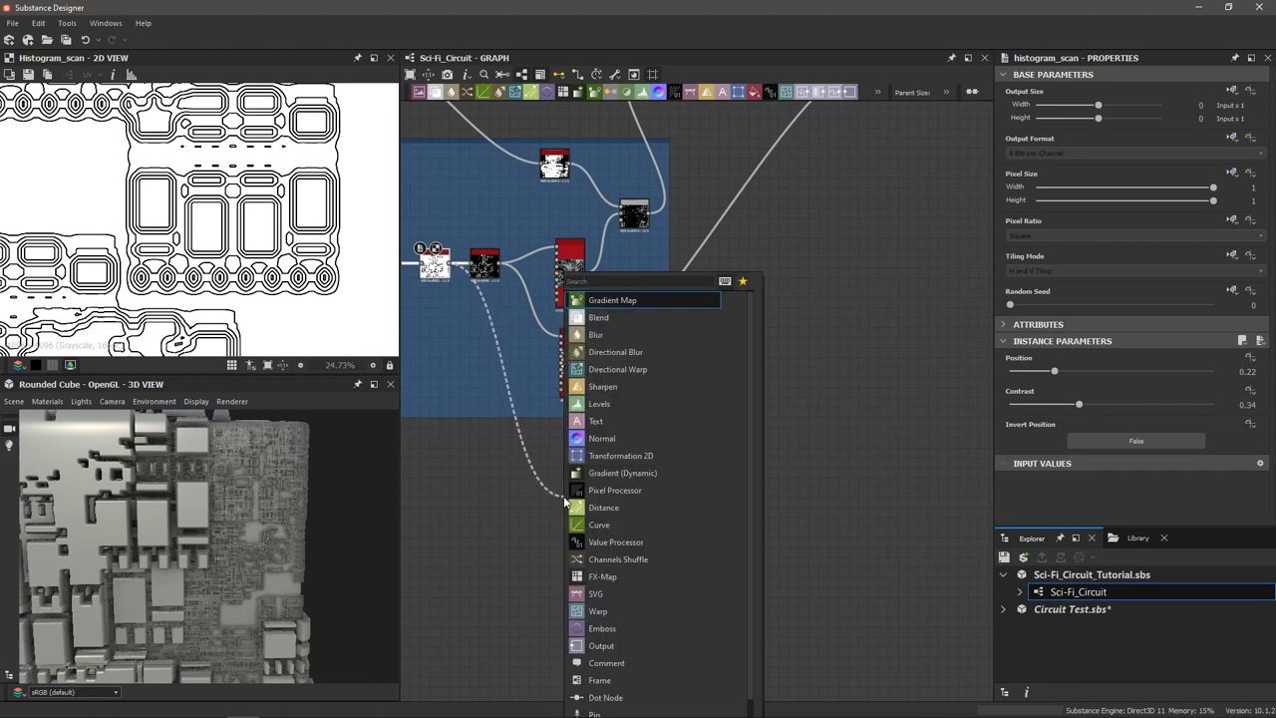
{"action": "type", "text": "floo"}
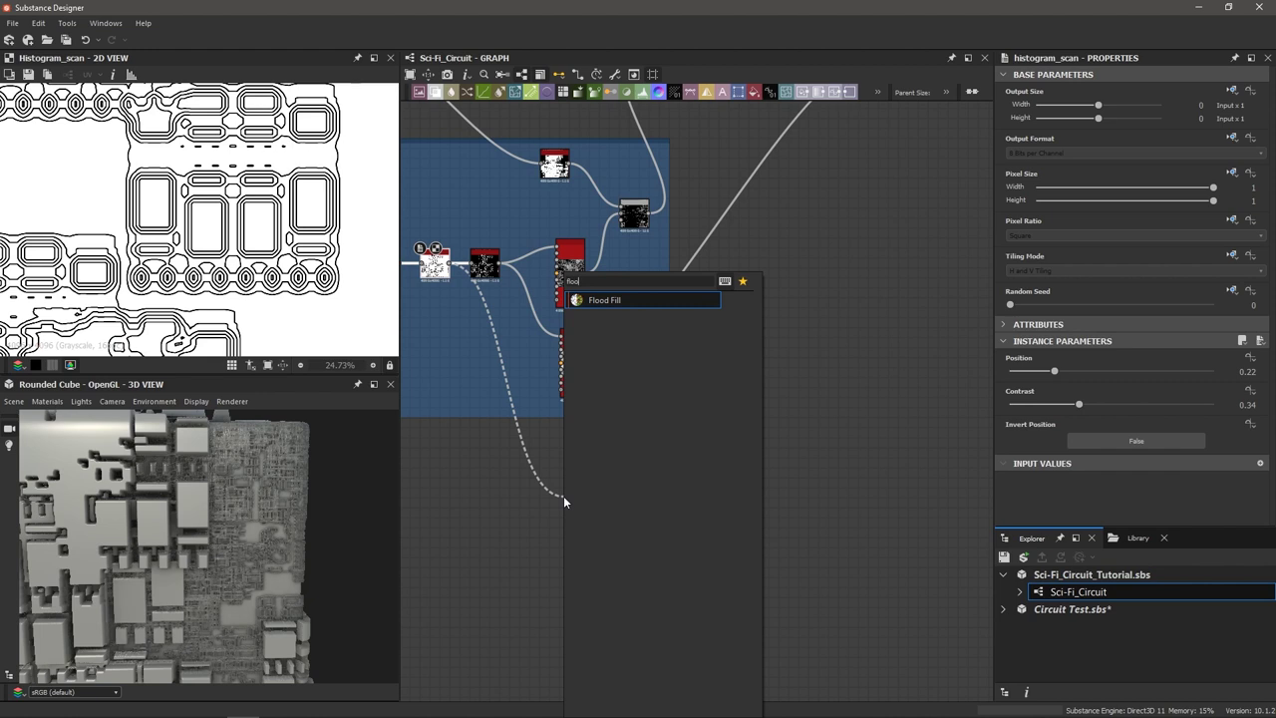
{"action": "key", "text": "Return"}
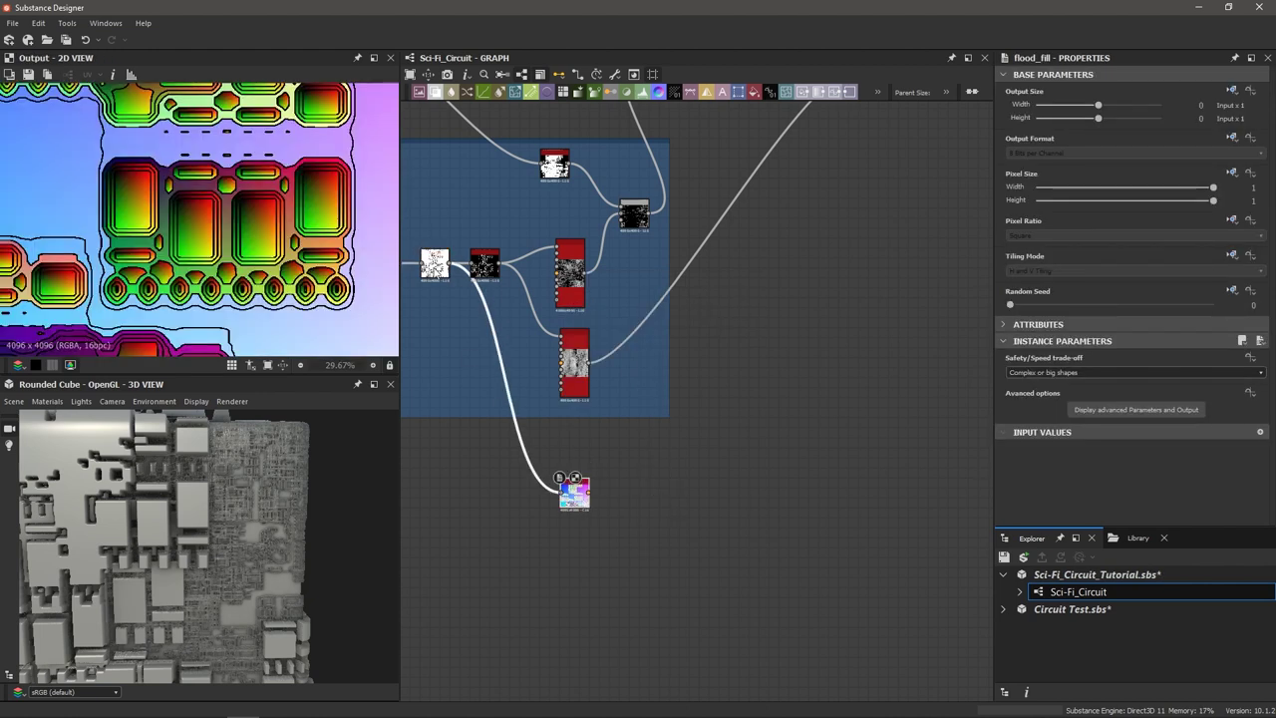
Compare the Histogram Scan outlines with the Flood Fill output and examine how each enclosed shape is filled.
{"action": "left_click", "coordinate": [433, 263]}
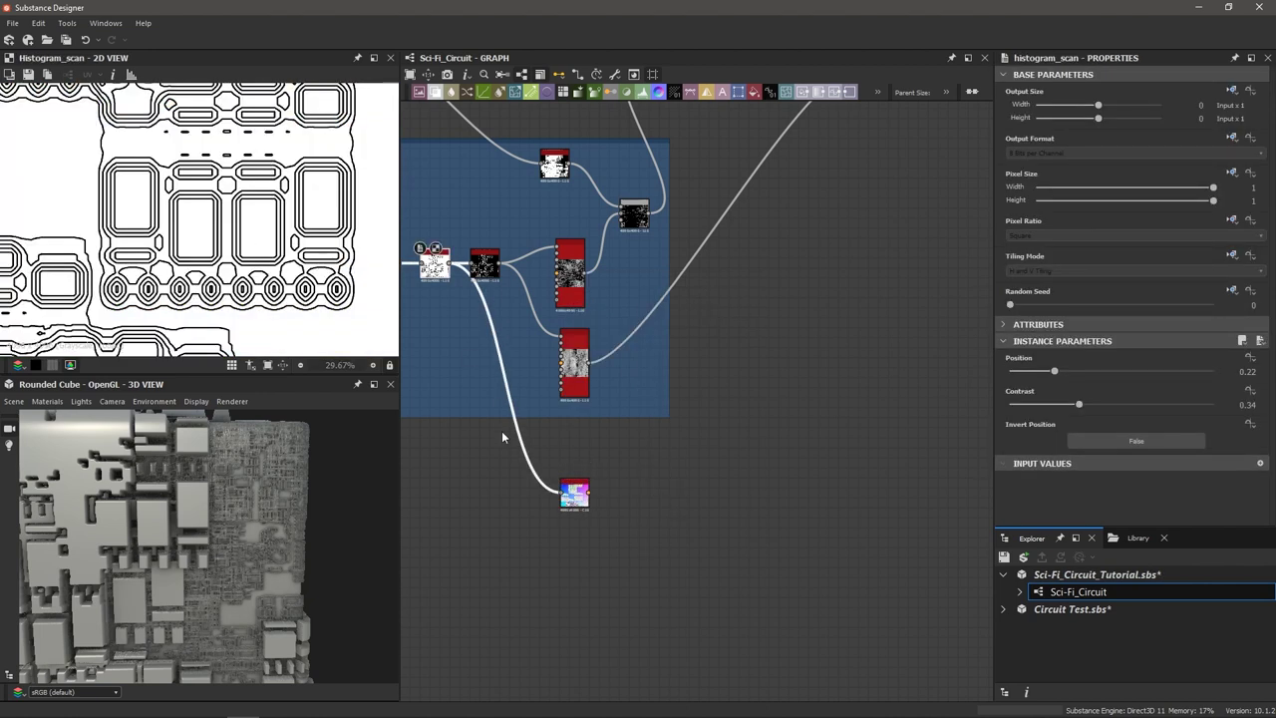
{"action": "double_click", "coordinate": [574, 496]}
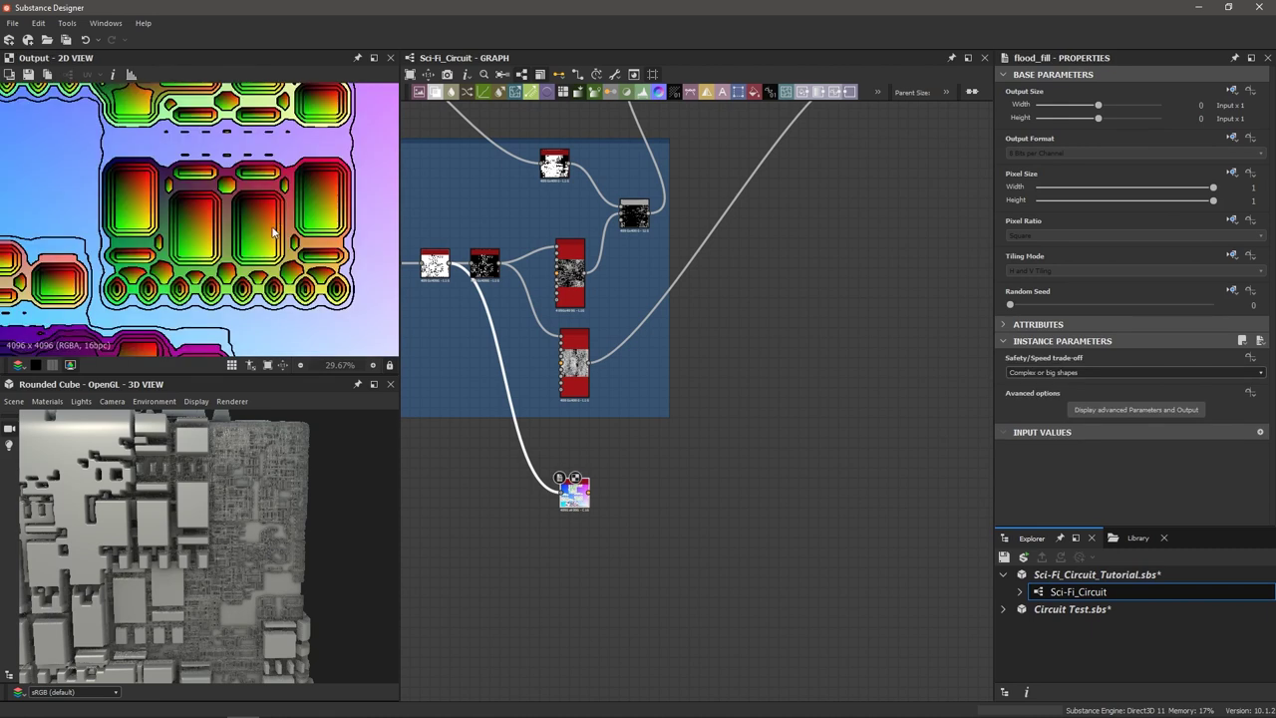
{"action": "scroll", "coordinate": [258, 200], "scroll_direction": "up", "scroll_amount": 2}
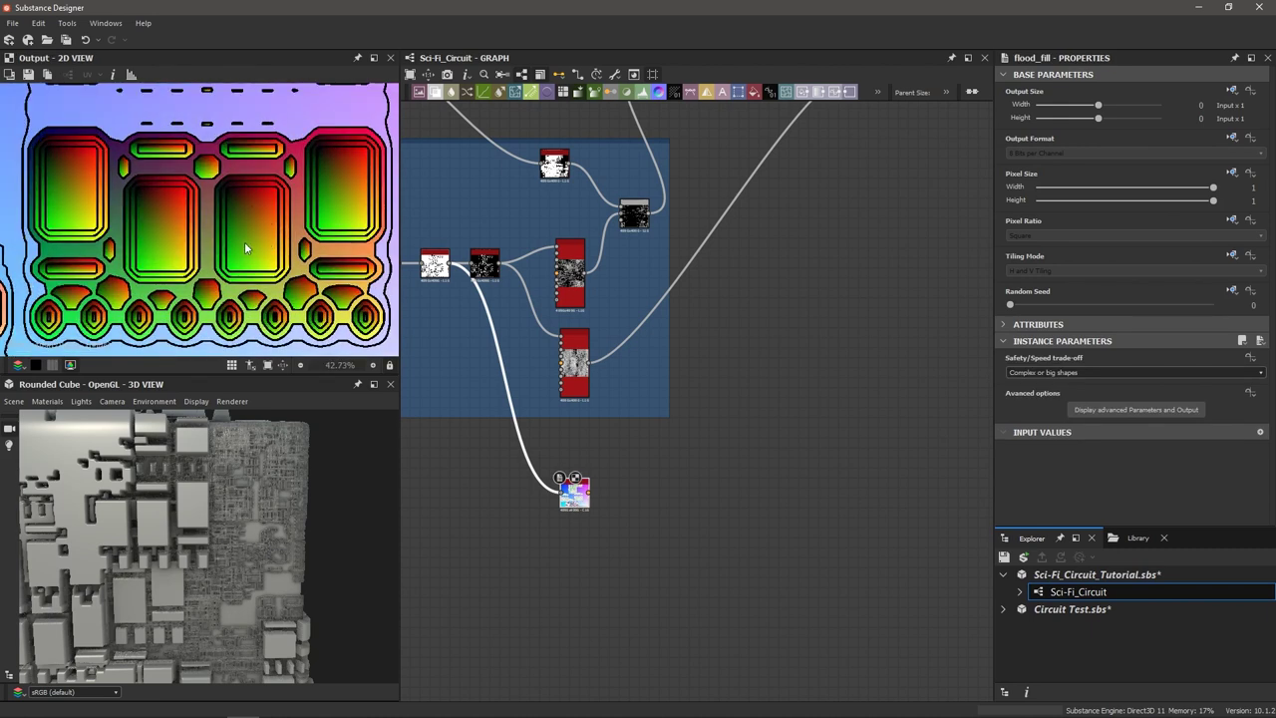
{"action": "scroll", "coordinate": [245, 243], "scroll_direction": "down", "scroll_amount": 4}
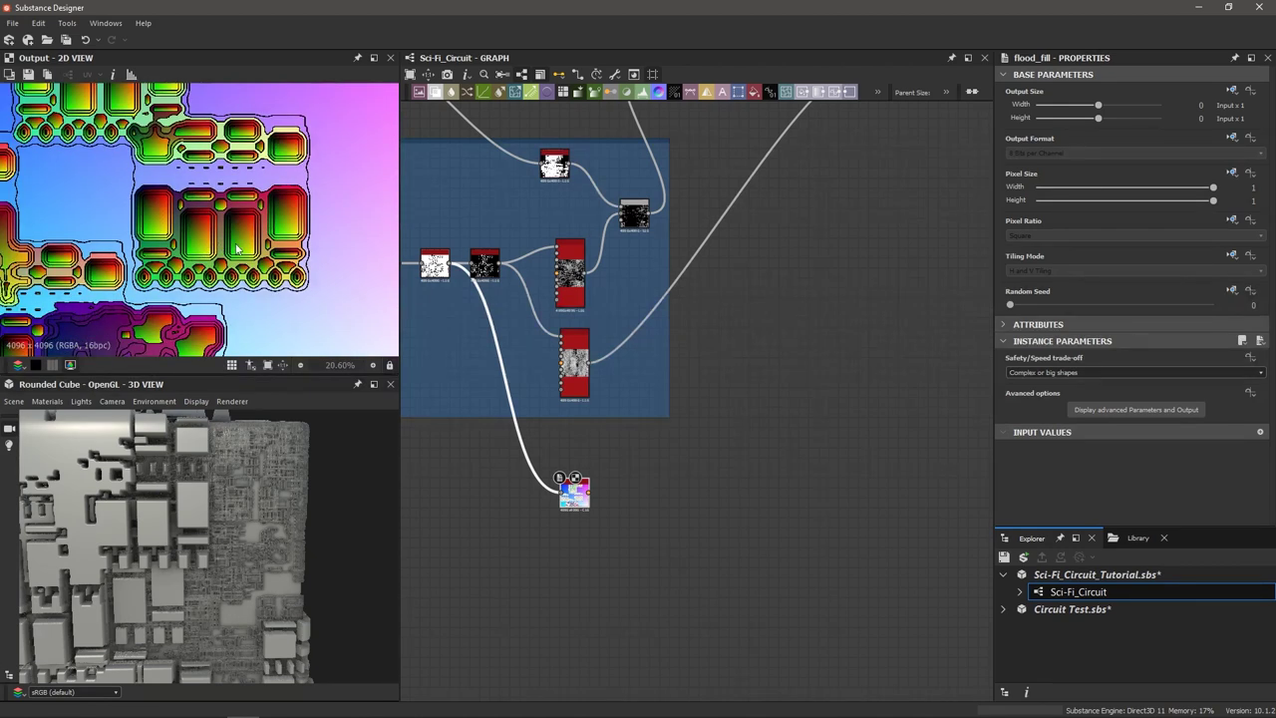
{"action": "key", "text": "f"}
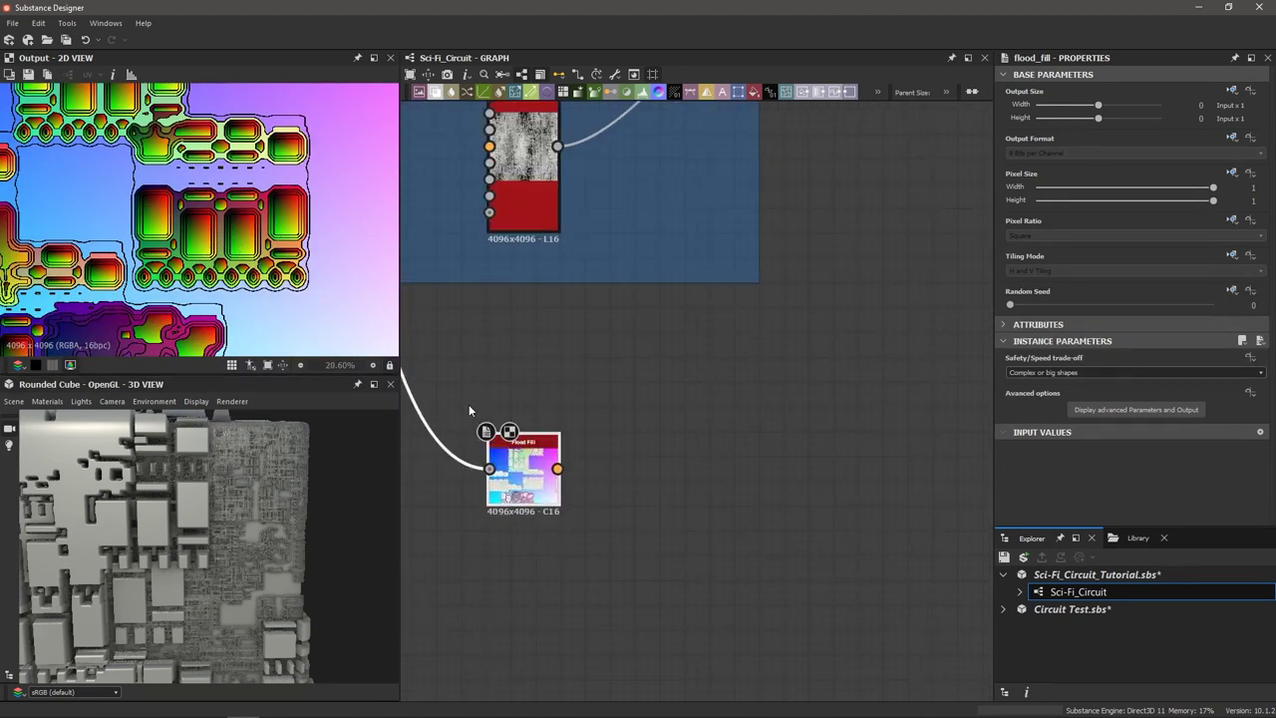
{"action": "scroll", "coordinate": [223, 240], "scroll_direction": "down", "scroll_amount": 2}
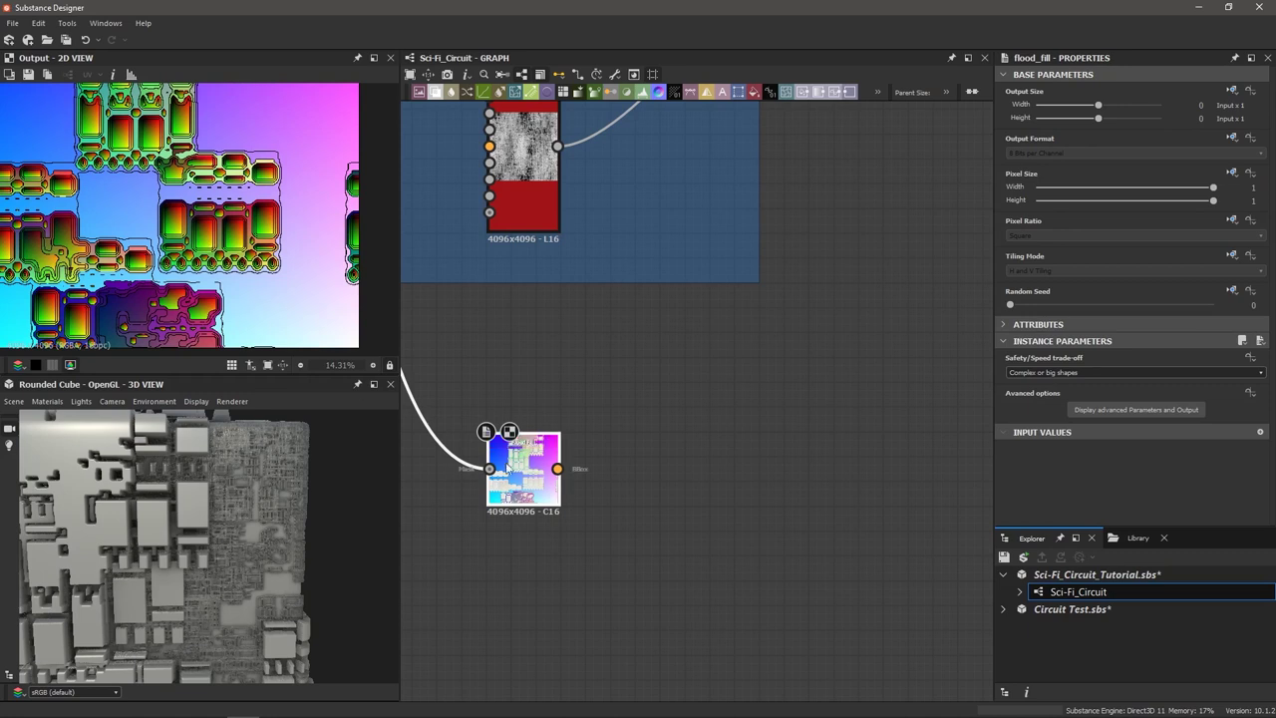
Add a Flood Fill to BBox Size node after the Flood Fill.
{"action": "scroll", "coordinate": [543, 467], "scroll_direction": "up", "scroll_amount": 2}
{"action": "middle_click_drag", "start_coordinate": [680, 451], "coordinate": [713, 387]}
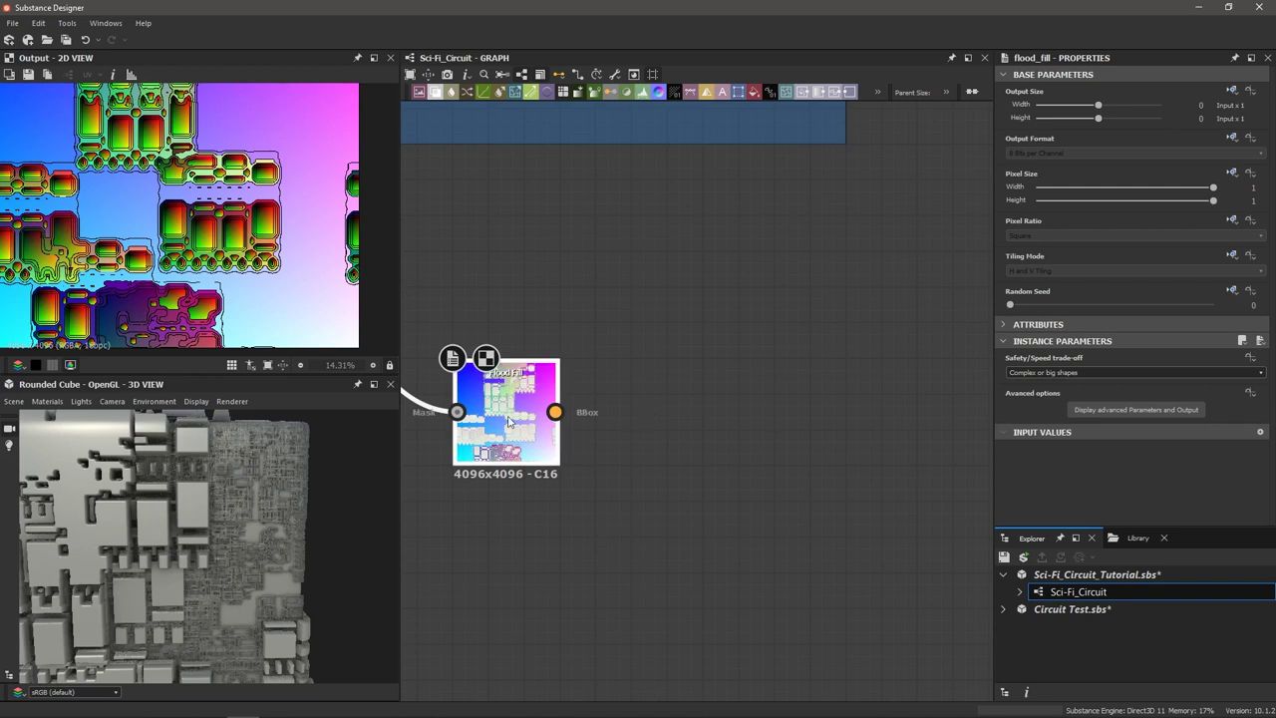
{"action": "key", "text": "space"}
{"action": "type", "text": "fl"}
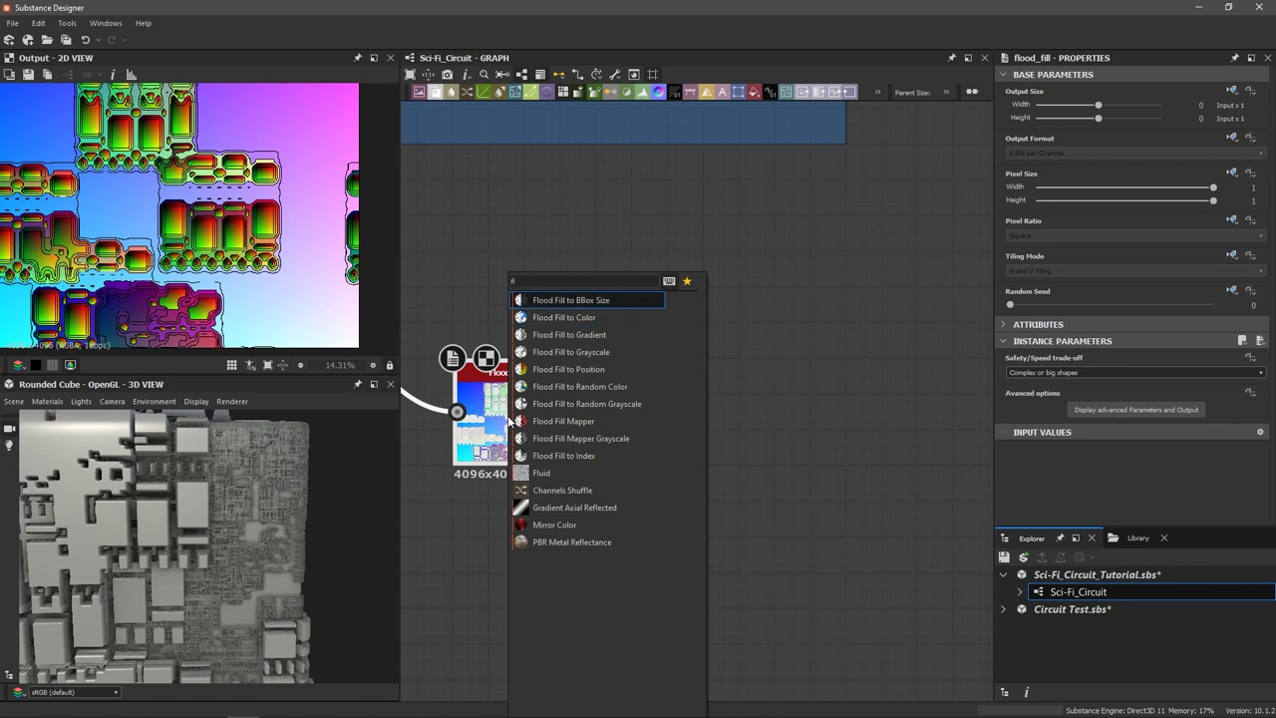
{"action": "key", "text": "Return"}
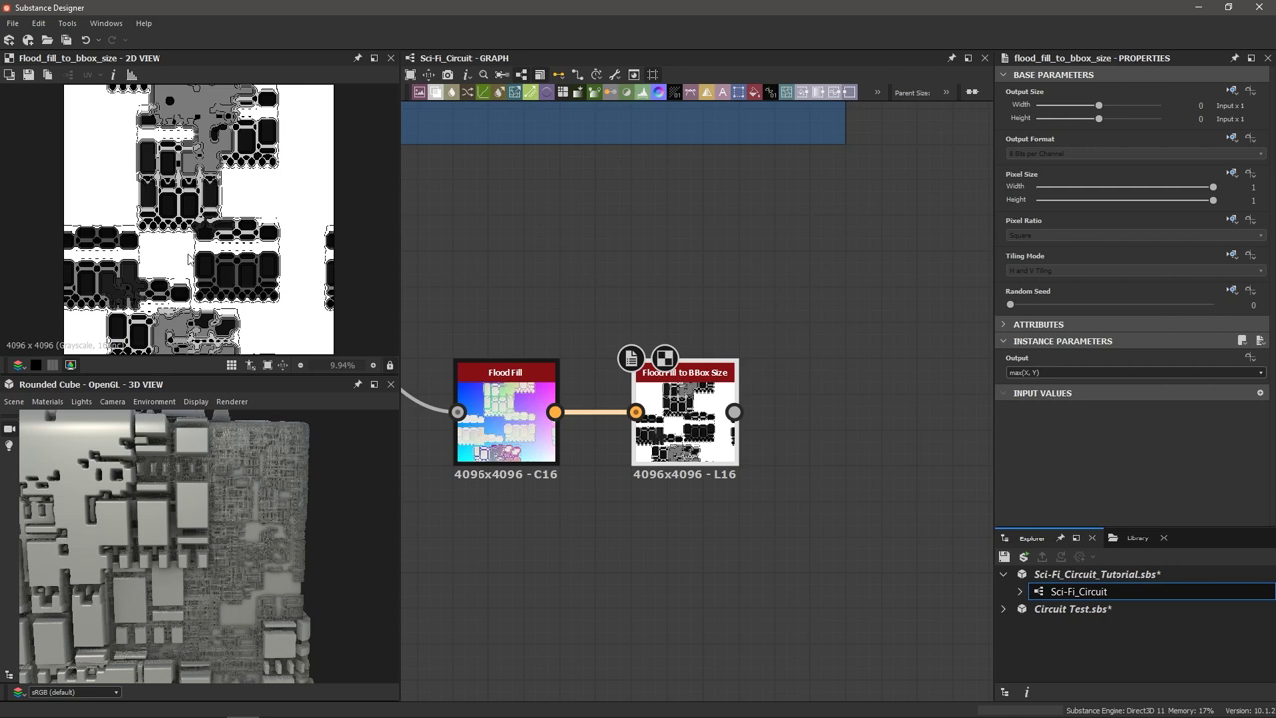
Inspect the size-based grayscale shapes and add a Histogram Select node after Flood Fill to BBox Size.
{"action": "scroll", "coordinate": [219, 257], "scroll_direction": "up", "scroll_amount": 3}
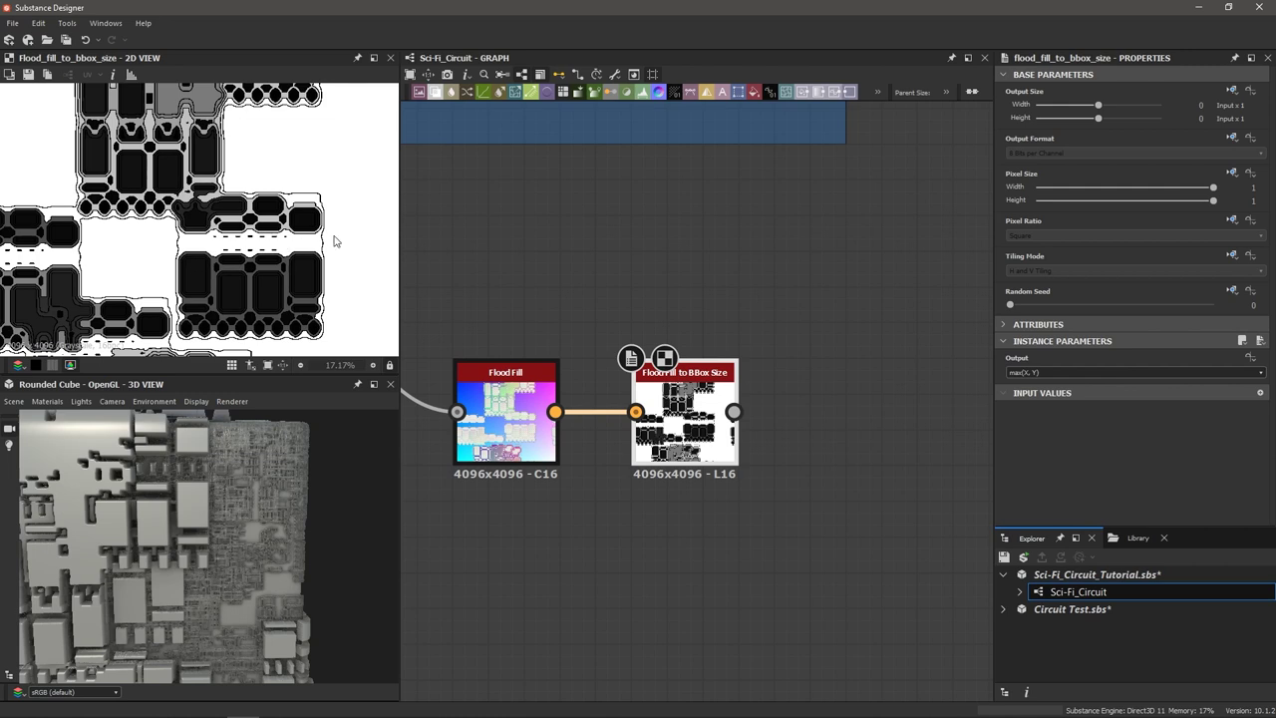
{"action": "scroll", "coordinate": [312, 201], "scroll_direction": "down", "scroll_amount": 1}
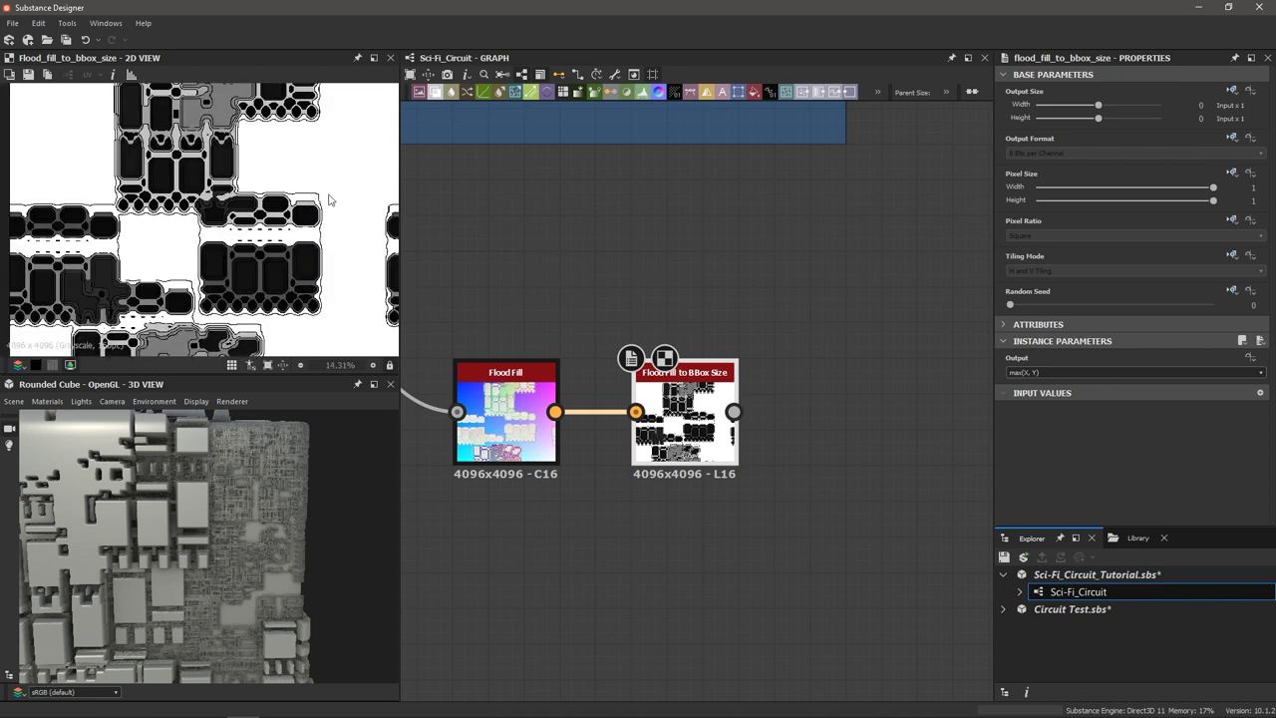
{"action": "scroll", "coordinate": [329, 200], "scroll_direction": "down", "scroll_amount": 2}
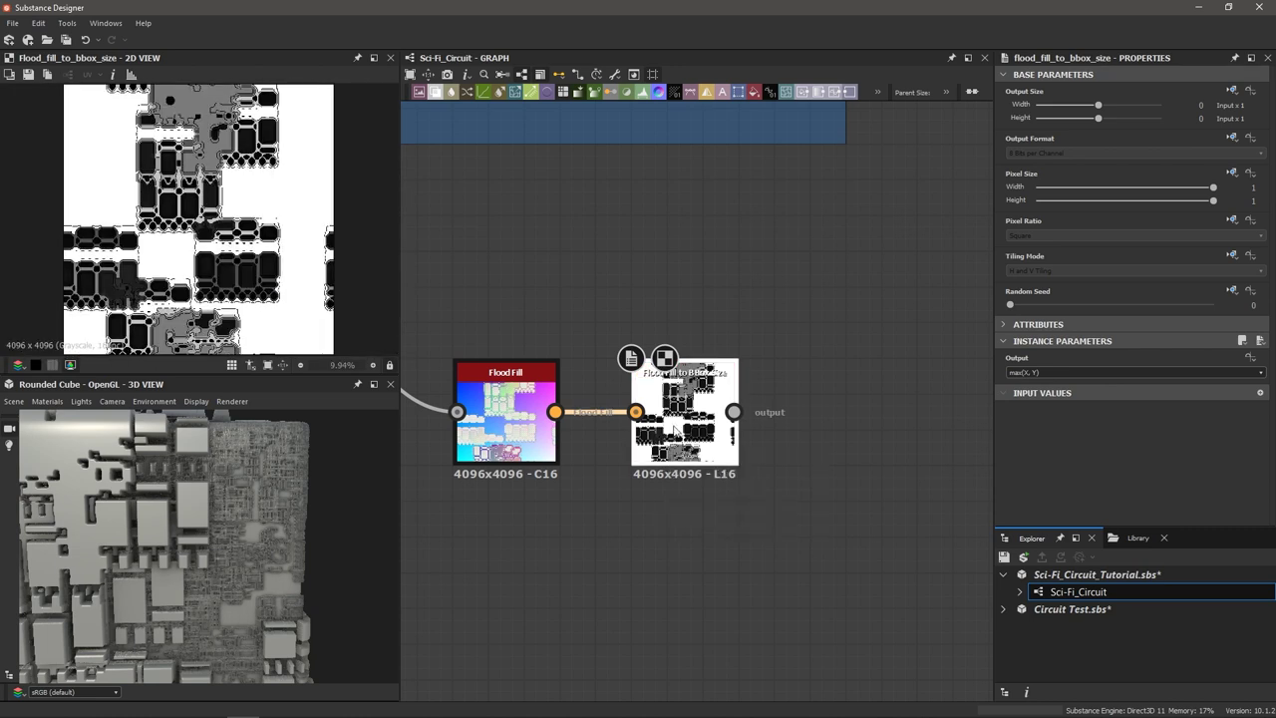
{"action": "key", "text": "space"}
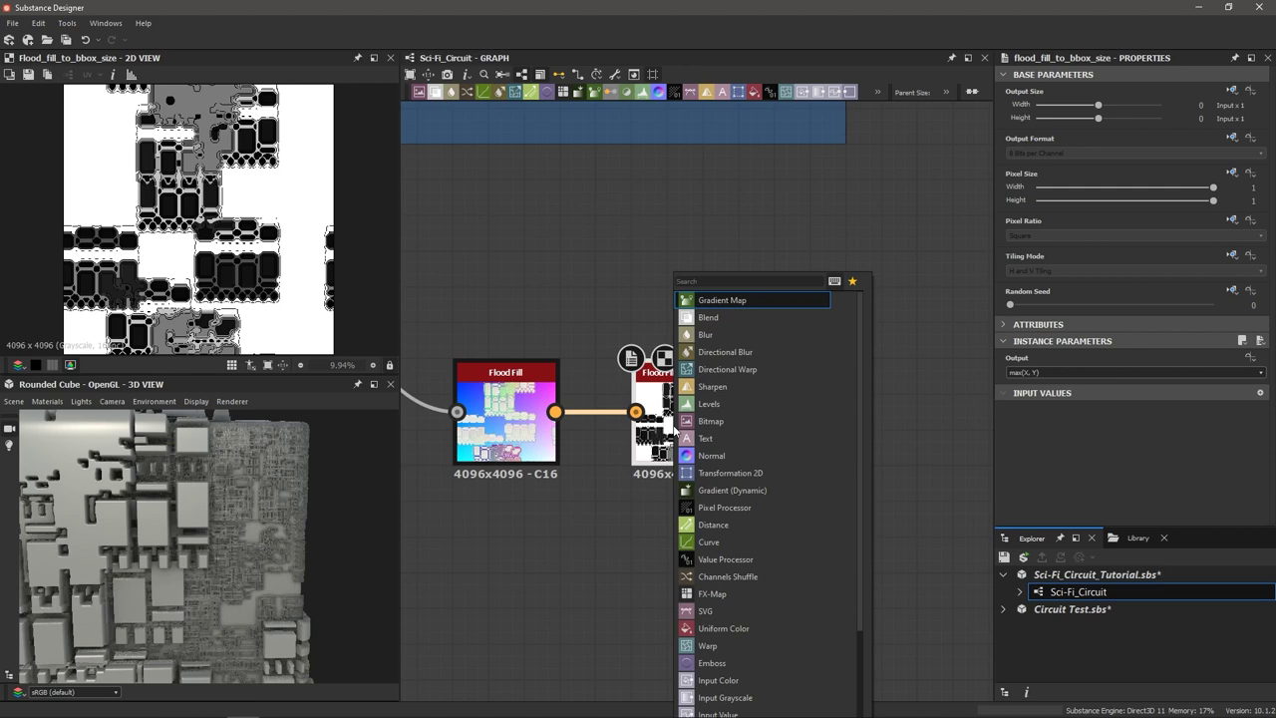
{"action": "type", "text": "hist"}
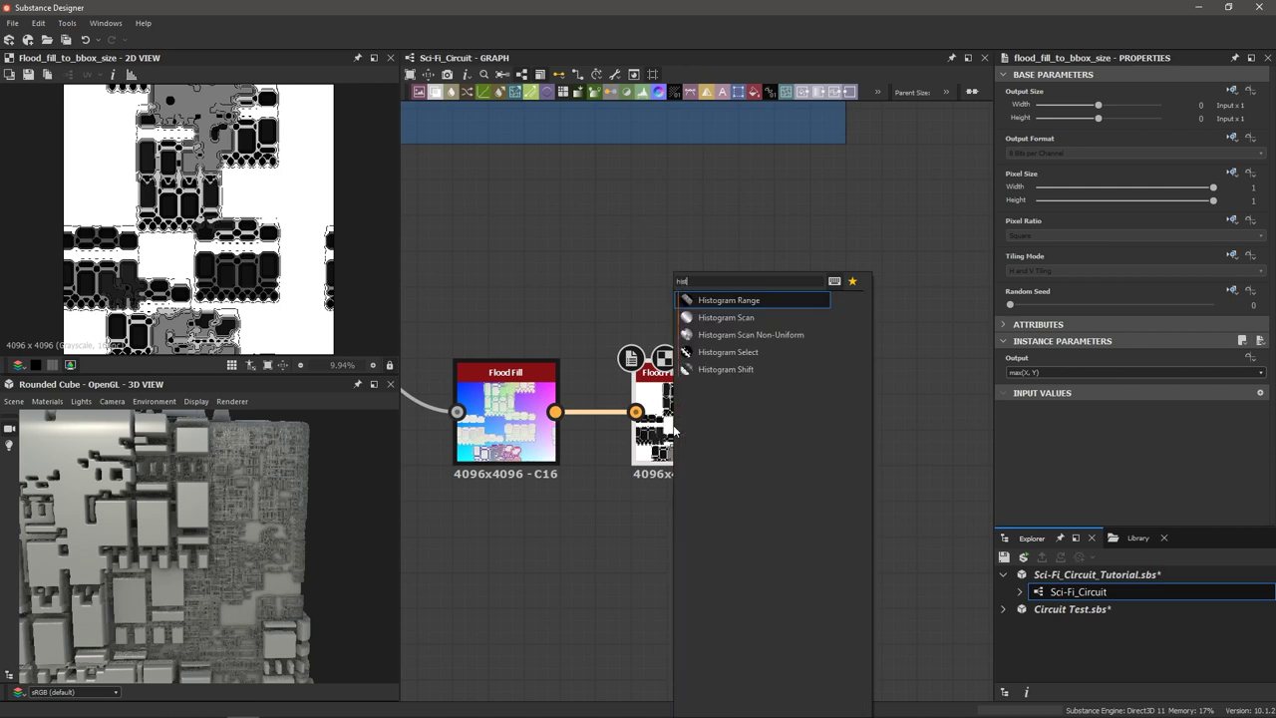
{"action": "left_click", "coordinate": [694, 345]}
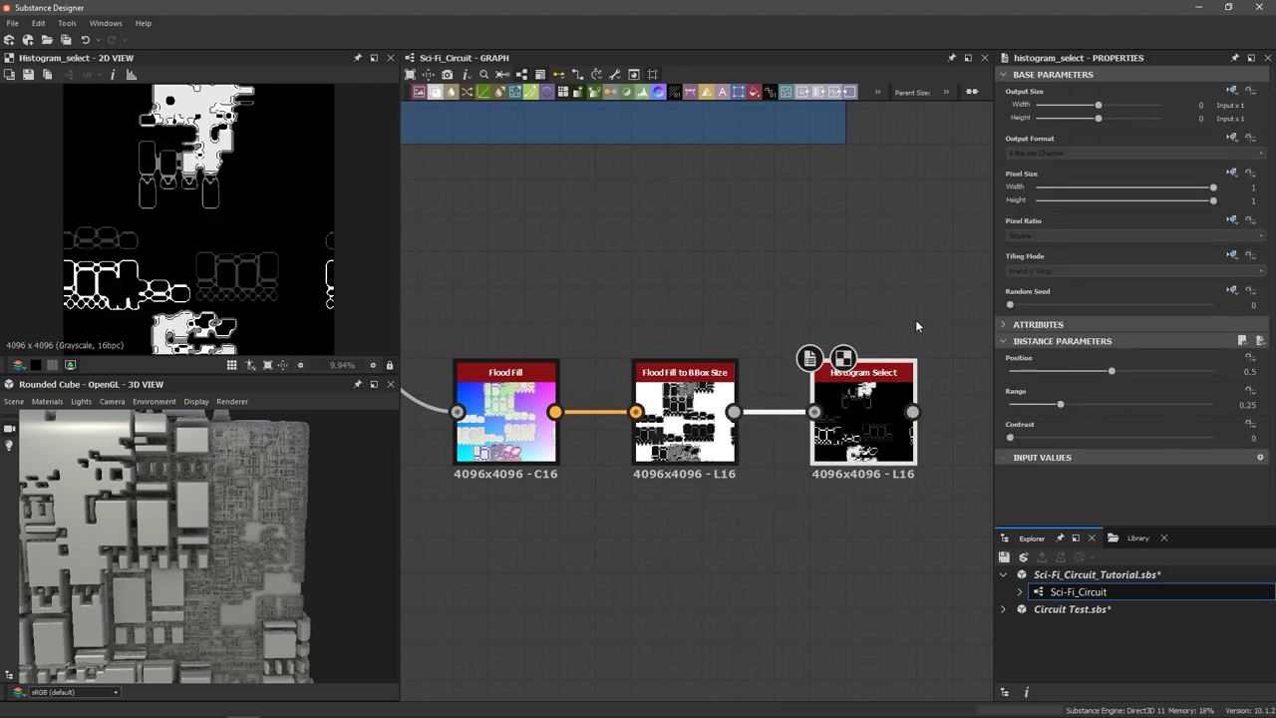
Isolate shapes of one size by setting the Histogram Select's Contrast to 1, Range to 0.01 and Position to 0.07.
{"action": "mouse_move", "coordinate": [1111, 371]}
{"action": "left_mouse_down"}
{"action": "mouse_move", "coordinate": [1063, 381]}
{"action": "mouse_move", "coordinate": [1153, 377]}
{"action": "mouse_move", "coordinate": [1096, 380]}
{"action": "left_mouse_up"}
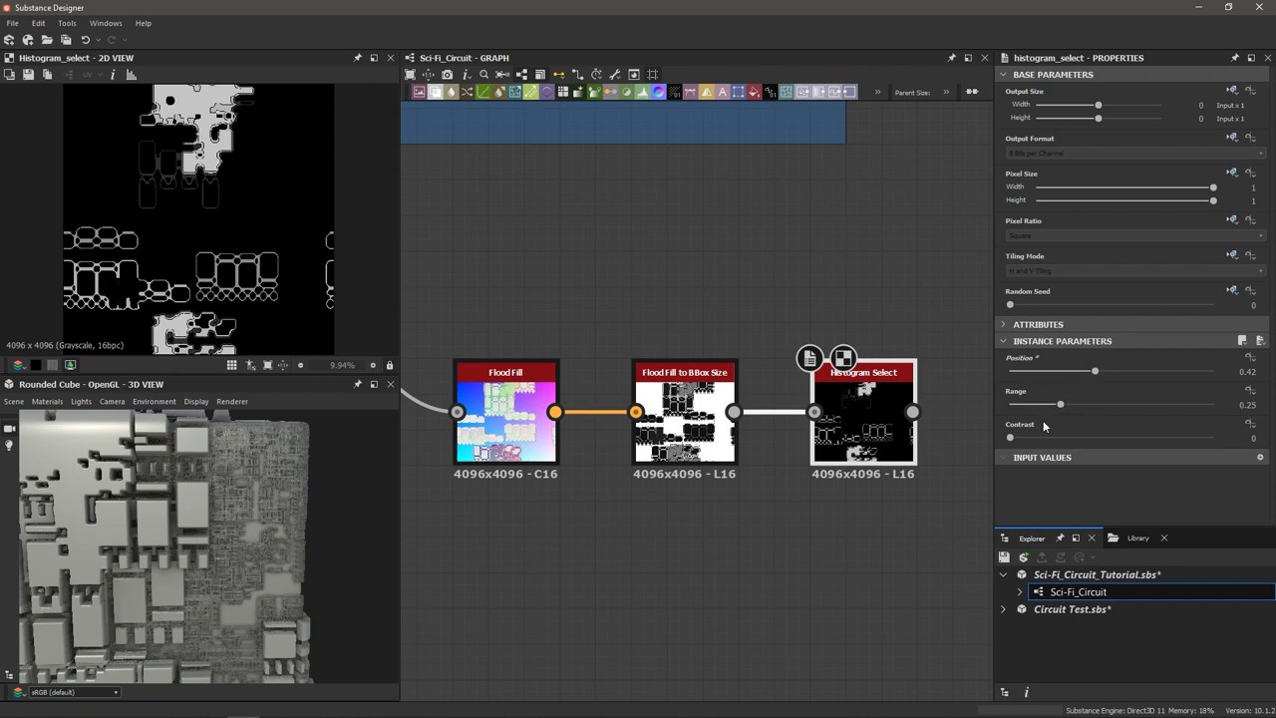
{"action": "left_click_drag", "start_coordinate": [1012, 439], "coordinate": [1213, 439]}
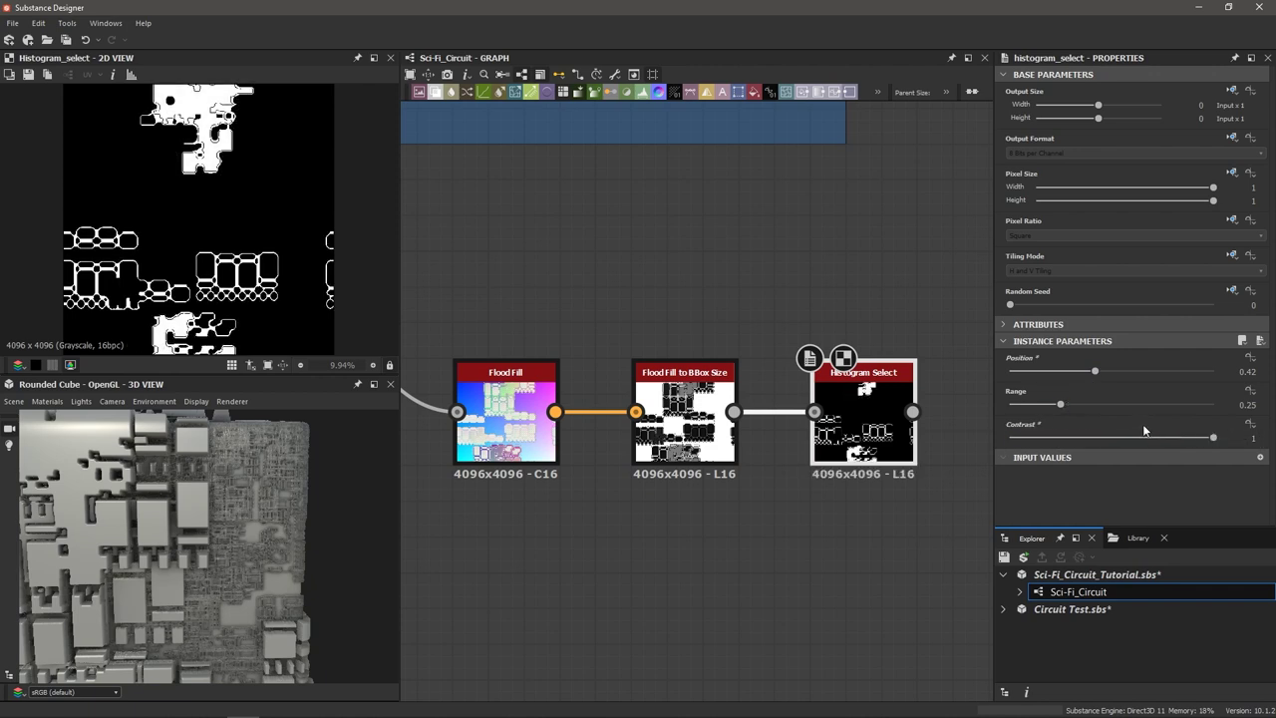
{"action": "left_click_drag", "start_coordinate": [1059, 404], "coordinate": [1014, 412]}
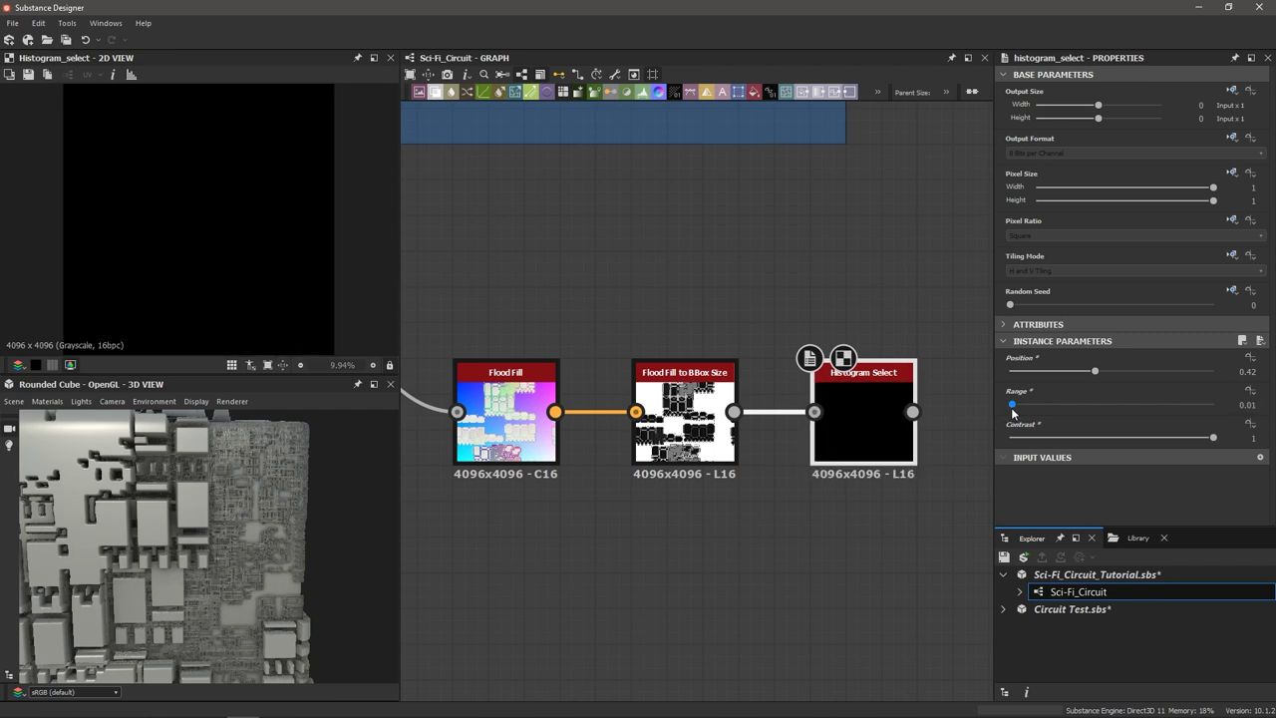
{"action": "left_click_drag", "start_coordinate": [1094, 375], "coordinate": [1026, 375]}
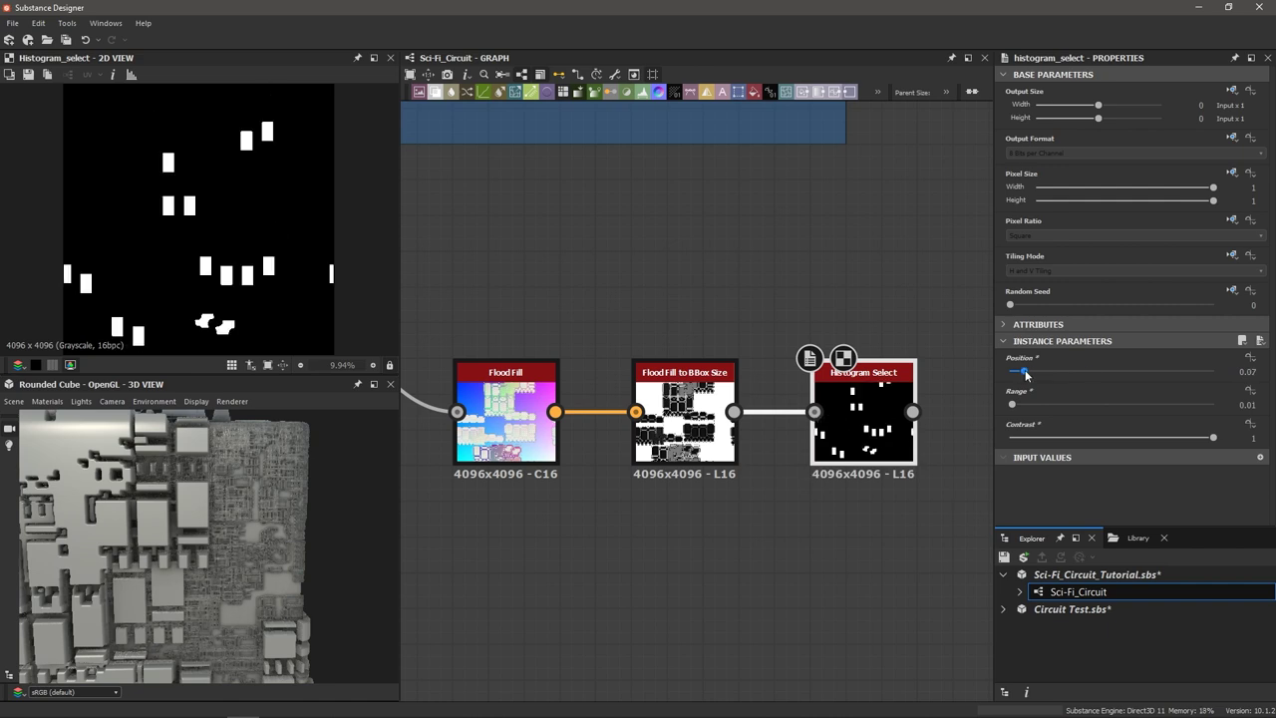
Compare the isolated rectangles in the Histogram Select mask with the raised blocks on the 3D cube.
{"action": "scroll", "coordinate": [147, 522], "scroll_direction": "down", "scroll_amount": 1}
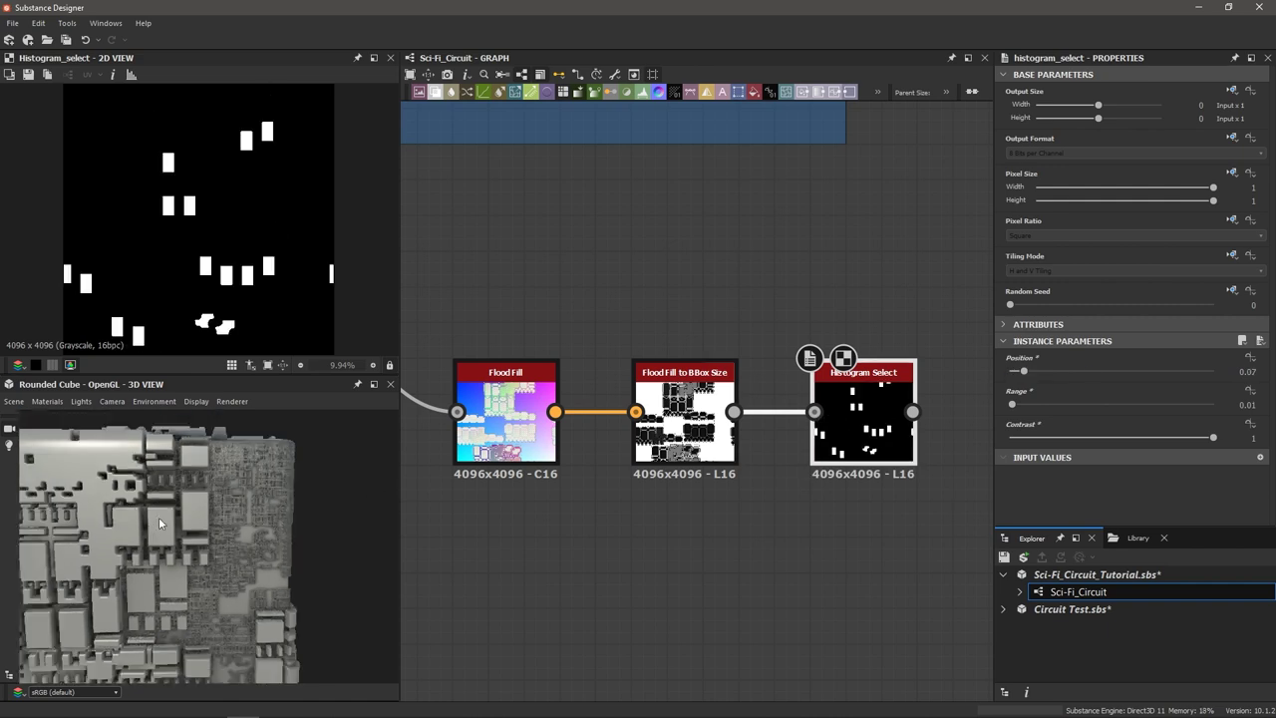
{"action": "mouse_move", "coordinate": [158, 516]}
{"action": "left_mouse_down"}
{"action": "mouse_move", "coordinate": [261, 465]}
{"action": "mouse_move", "coordinate": [253, 472]}
{"action": "left_mouse_up"}
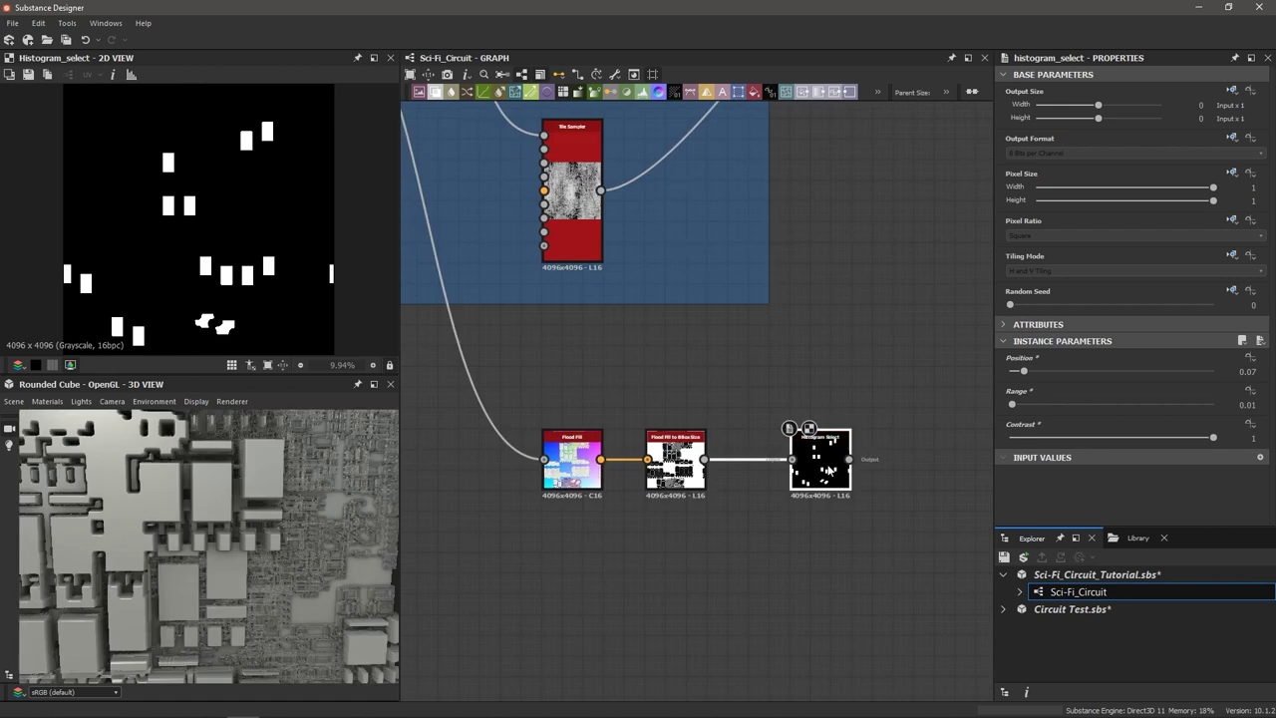
{"action": "left_click_drag", "start_coordinate": [821, 469], "coordinate": [812, 468]}
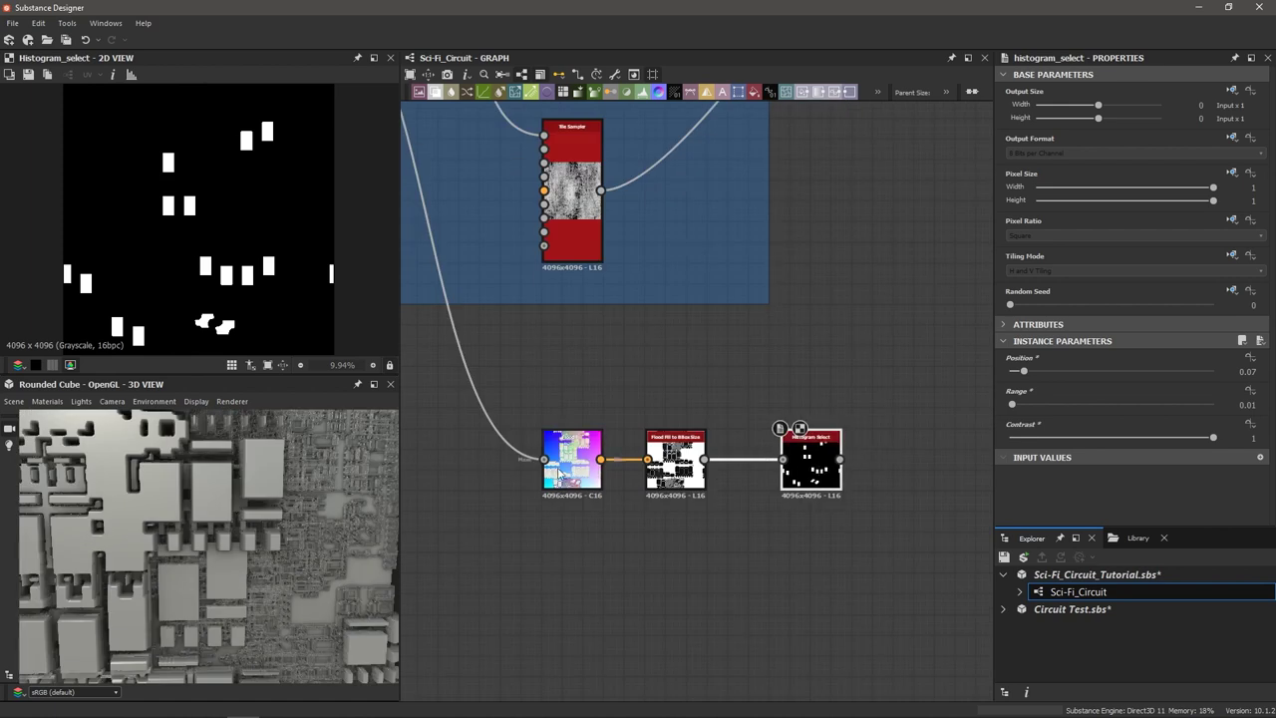
{"action": "scroll", "coordinate": [252, 229], "scroll_direction": "up", "scroll_amount": 2}
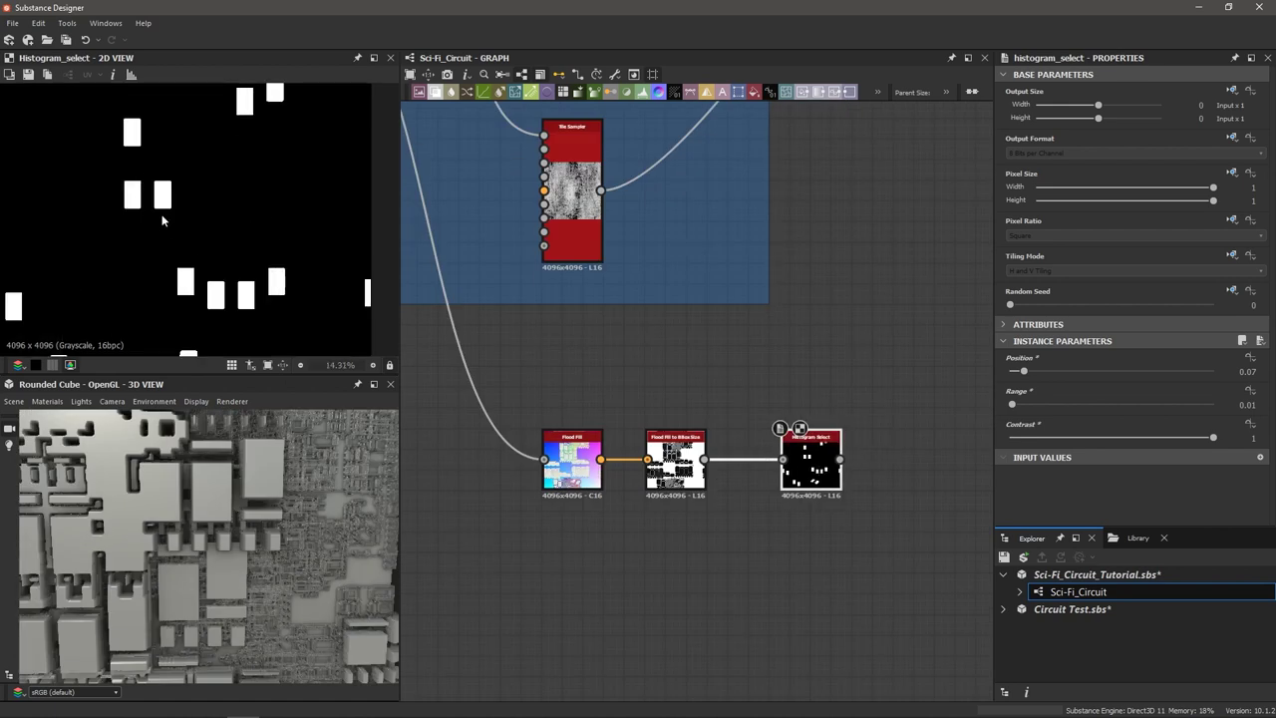
{"action": "scroll", "coordinate": [674, 539], "scroll_direction": "down", "scroll_amount": 1}
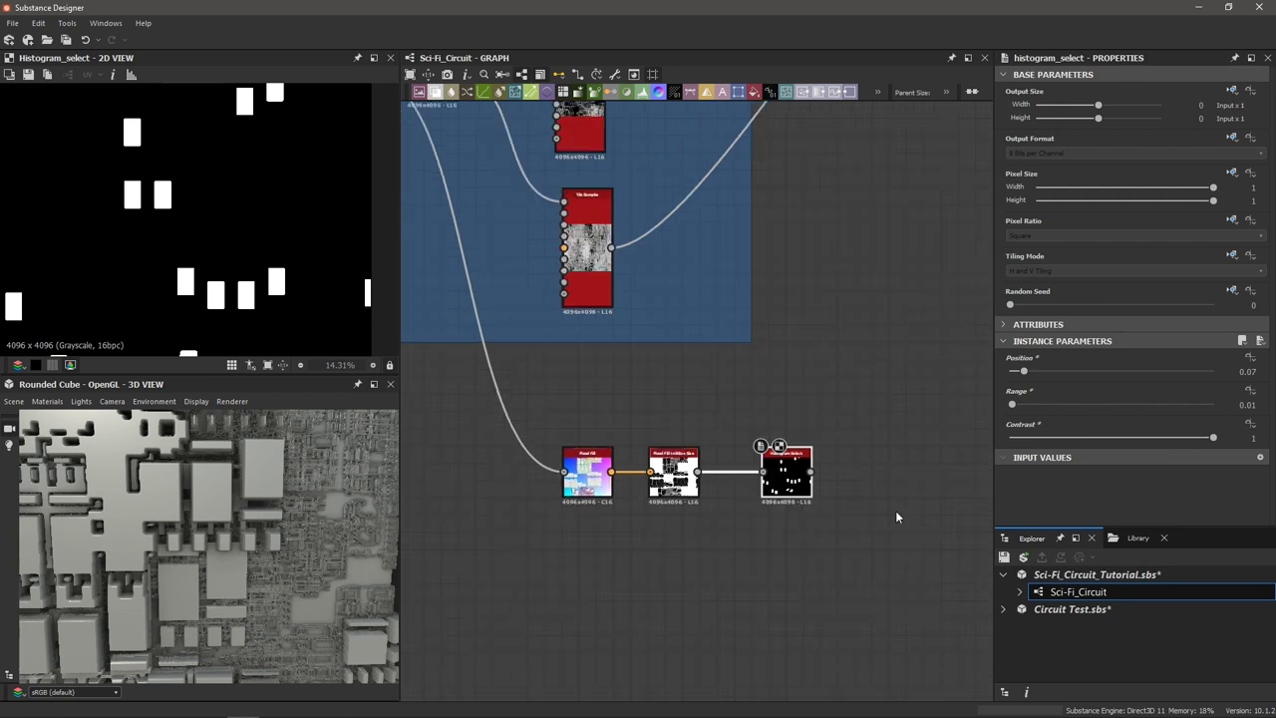
{"action": "scroll", "coordinate": [877, 518], "scroll_direction": "up", "scroll_amount": 2}
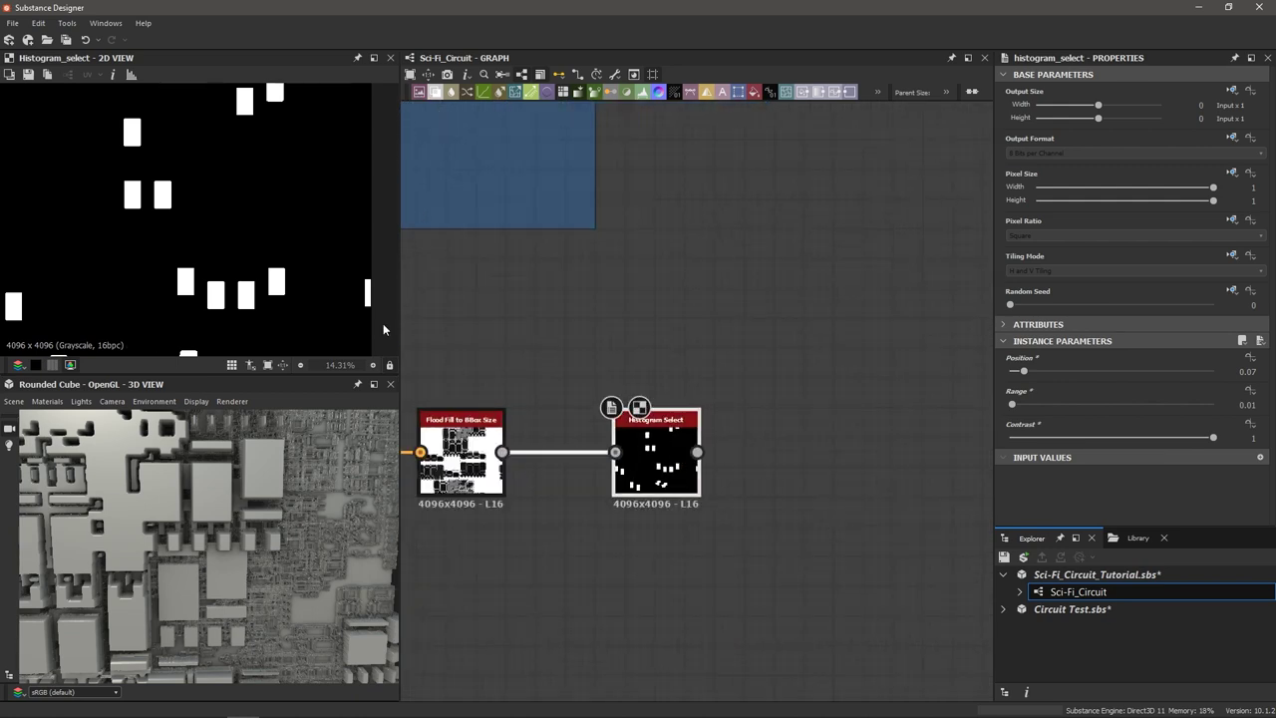
{"action": "scroll", "coordinate": [311, 284], "scroll_direction": "down", "scroll_amount": 3}
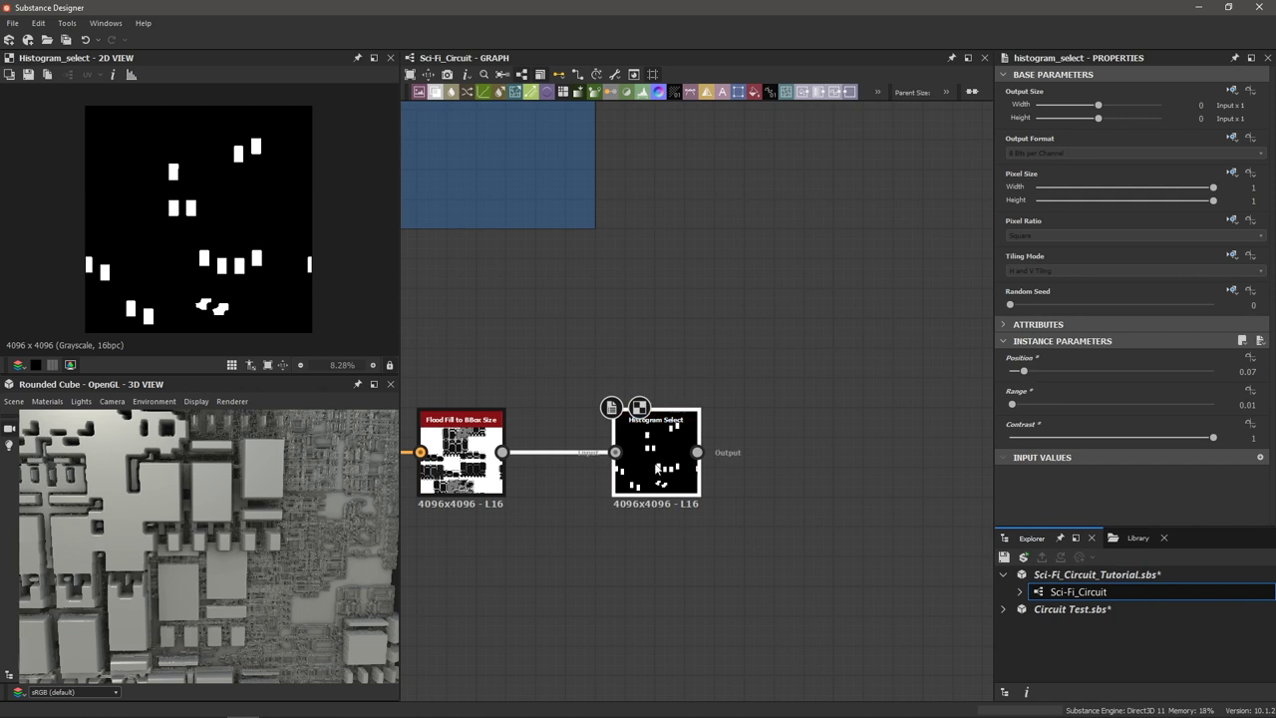
Add a second Flood Fill node after the Histogram Select.
{"action": "key", "text": "space"}
{"action": "type", "text": "flo"}
{"action": "key", "text": "Return"}
{"action": "middle_click_drag", "start_coordinate": [818, 463], "coordinate": [712, 460]}
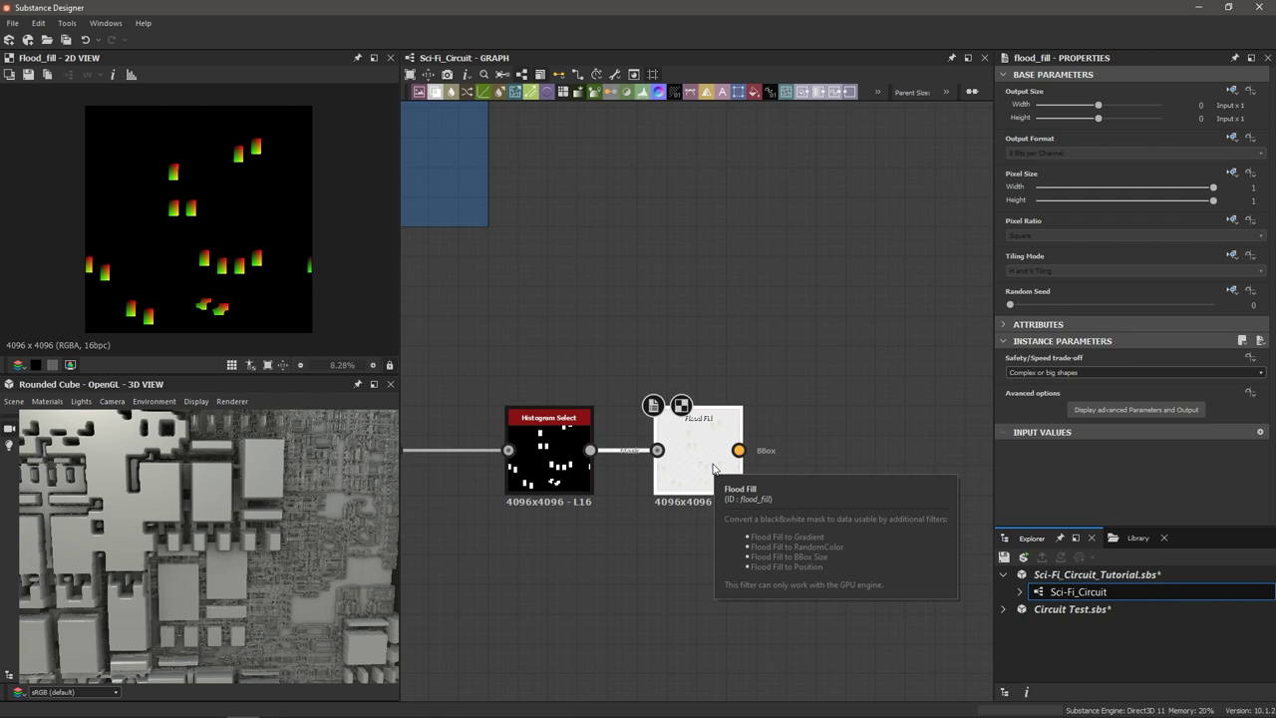
Add a Flood Fill Mapper Grayscale node fed by the second Flood Fill's BBox output and space the two nodes farther apart.
{"action": "key", "text": "space"}
{"action": "type", "text": "flood"}
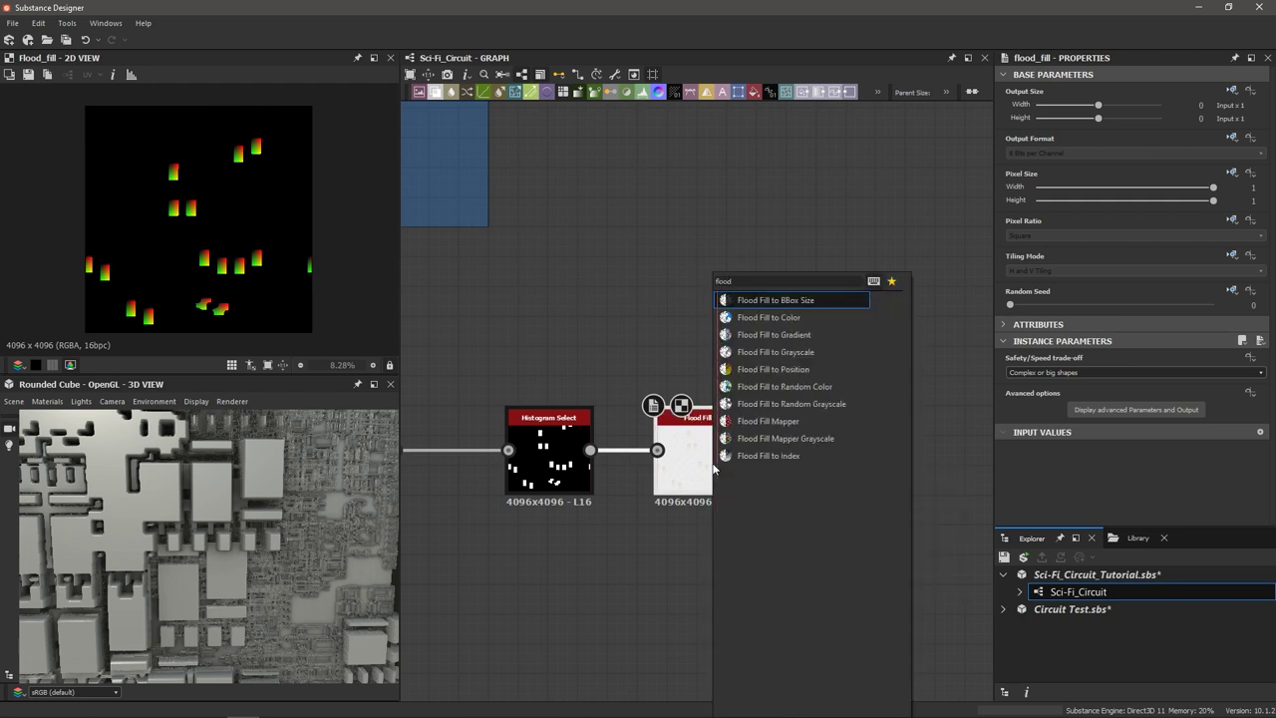
{"action": "left_click", "coordinate": [812, 439]}
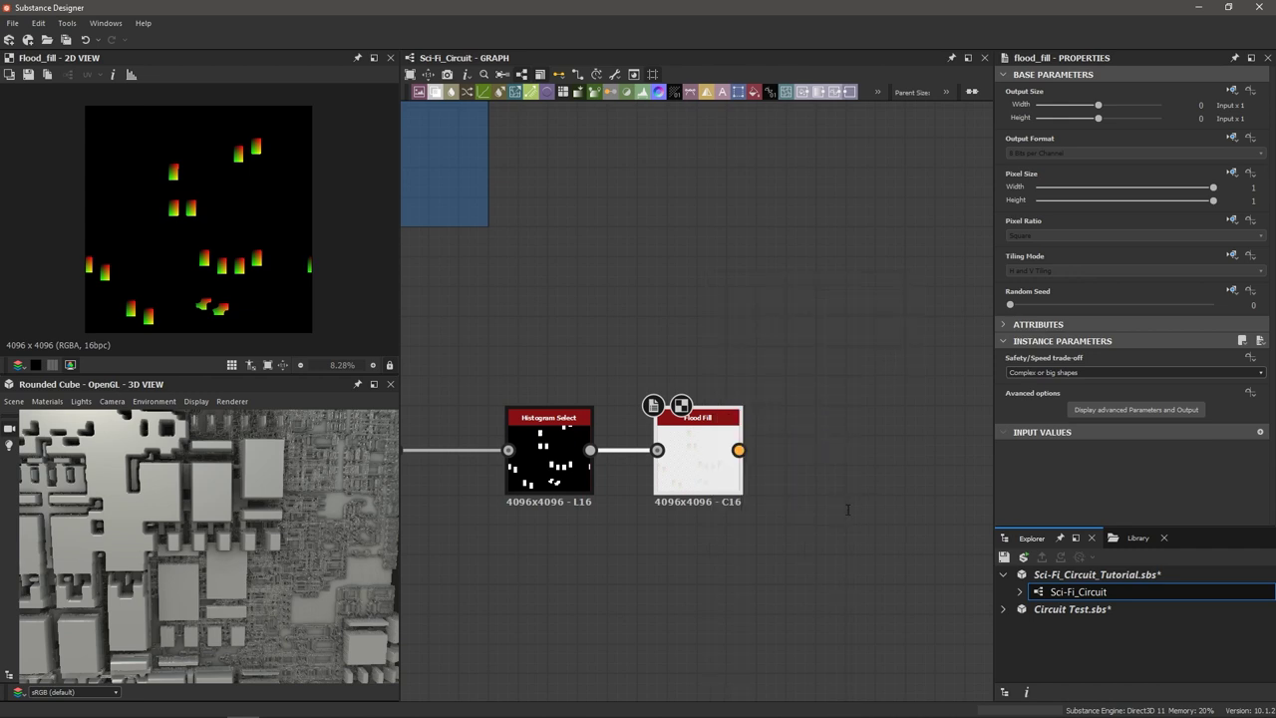
{"action": "scroll", "coordinate": [827, 464], "scroll_direction": "up", "scroll_amount": 2}
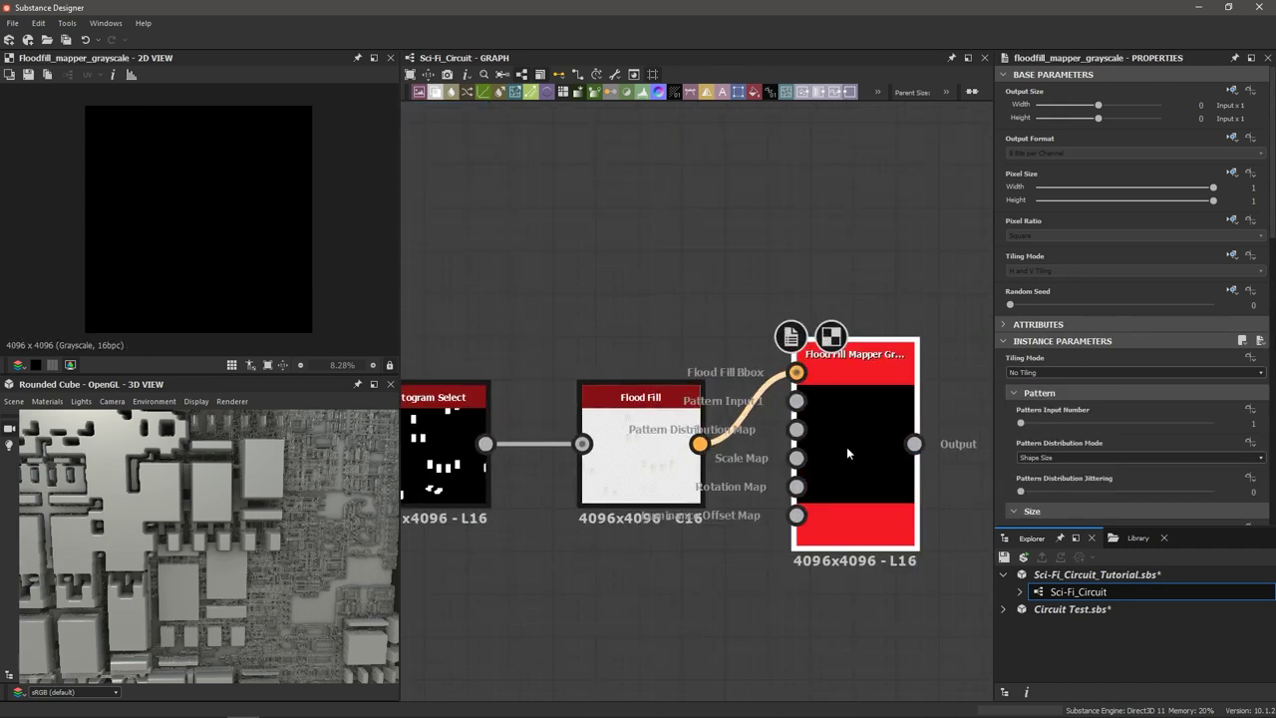
{"action": "double_click", "coordinate": [676, 457]}
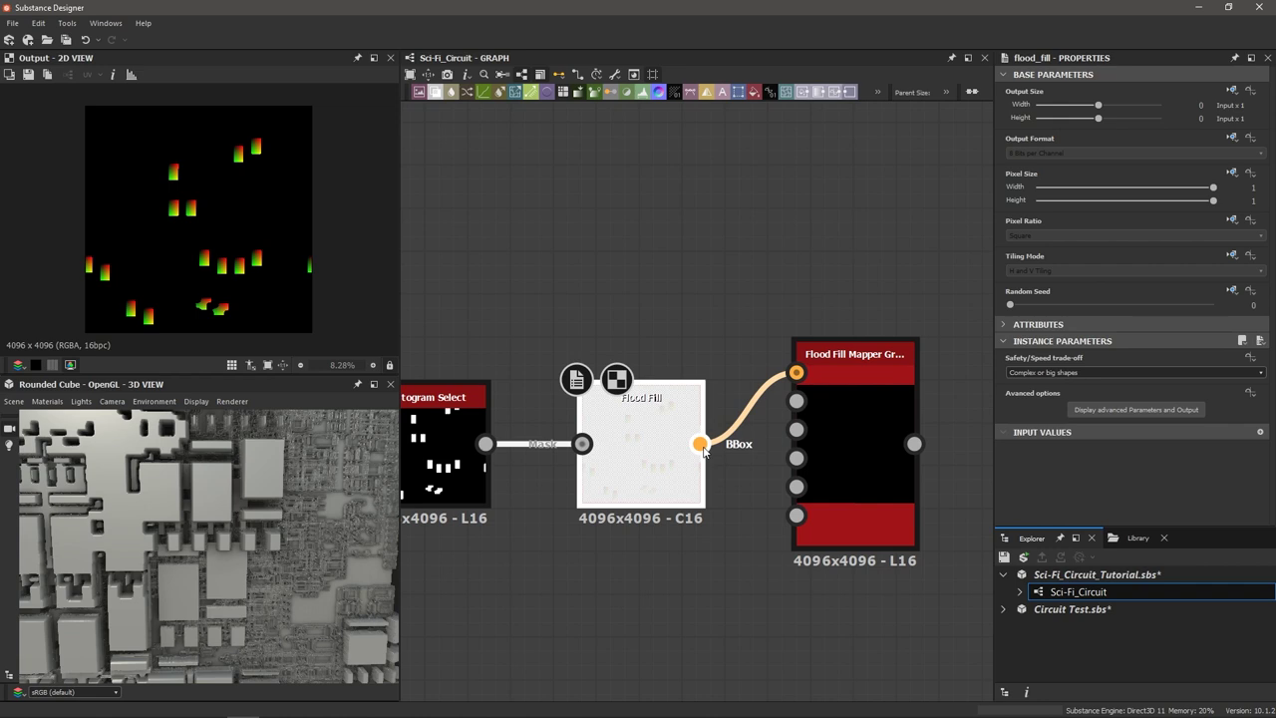
{"action": "middle_click_drag", "start_coordinate": [705, 448], "coordinate": [685, 452]}
{"action": "scroll", "coordinate": [685, 449], "scroll_direction": "up", "scroll_amount": 1}
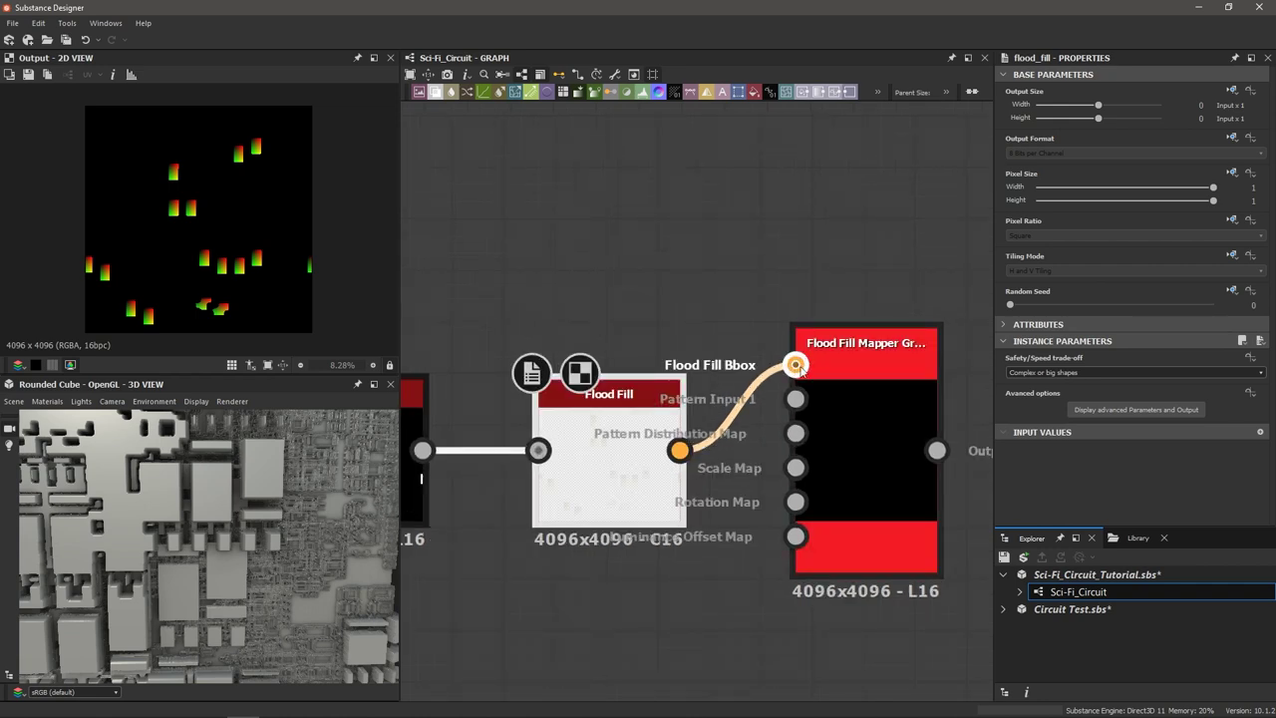
{"action": "scroll", "coordinate": [814, 368], "scroll_direction": "down", "scroll_amount": 2}
{"action": "double_click", "coordinate": [855, 408]}
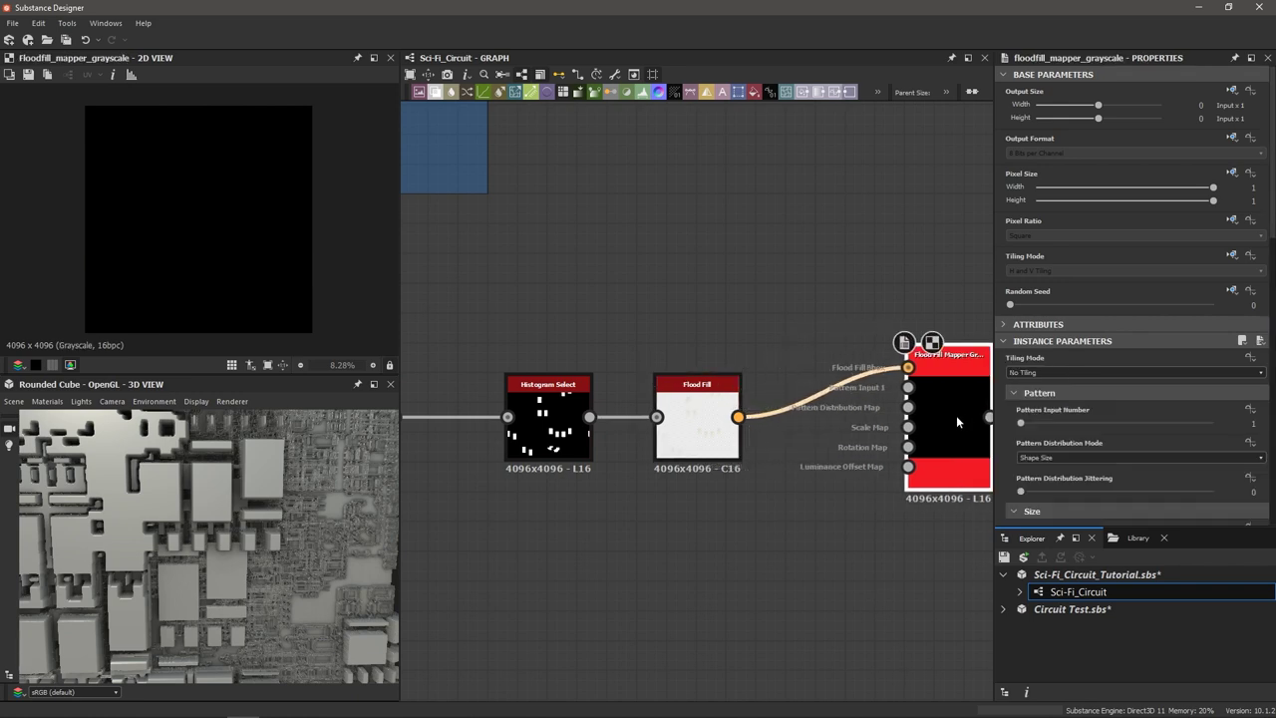
{"action": "scroll", "coordinate": [887, 416], "scroll_direction": "up", "scroll_amount": 3}
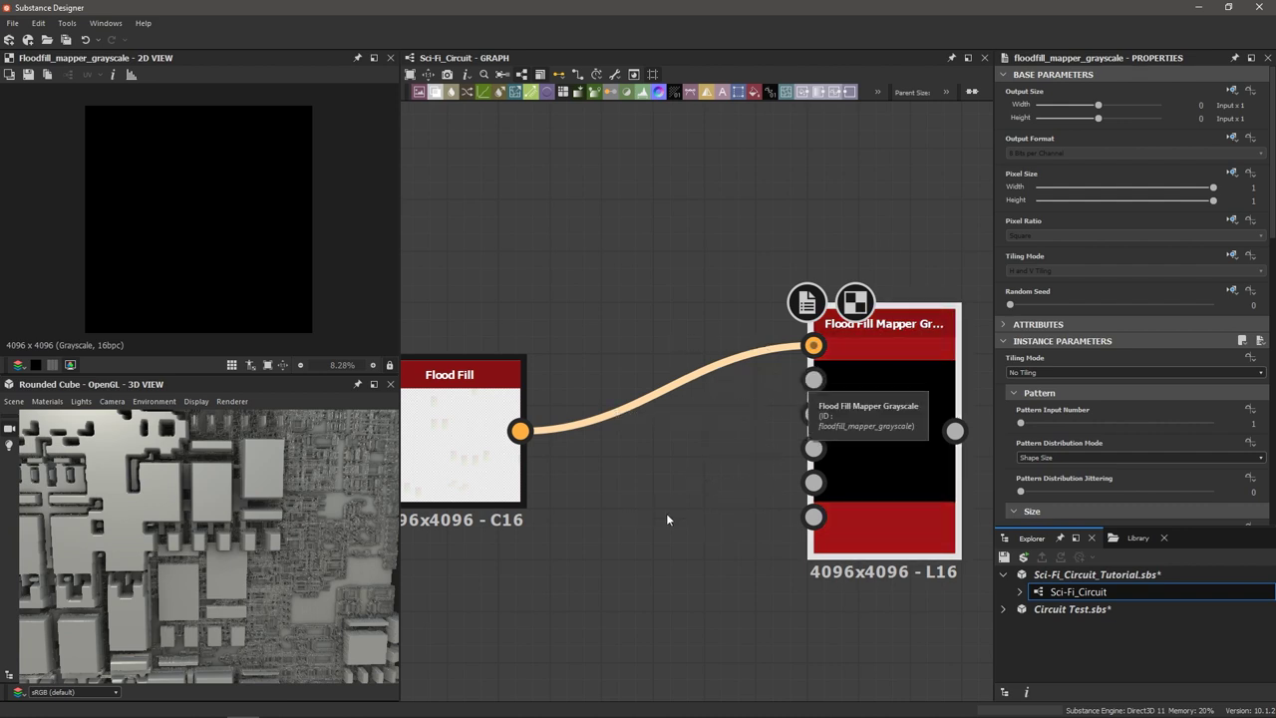
Add a Text node below the second Flood Fill reading "MIRCO INDUSTRIES" with a font size of 0.09.
{"action": "scroll", "coordinate": [629, 526], "scroll_direction": "down", "scroll_amount": 1}
{"action": "middle_click_drag", "start_coordinate": [629, 526], "coordinate": [744, 427]}
{"action": "scroll", "coordinate": [641, 519], "scroll_direction": "down", "scroll_amount": 5}
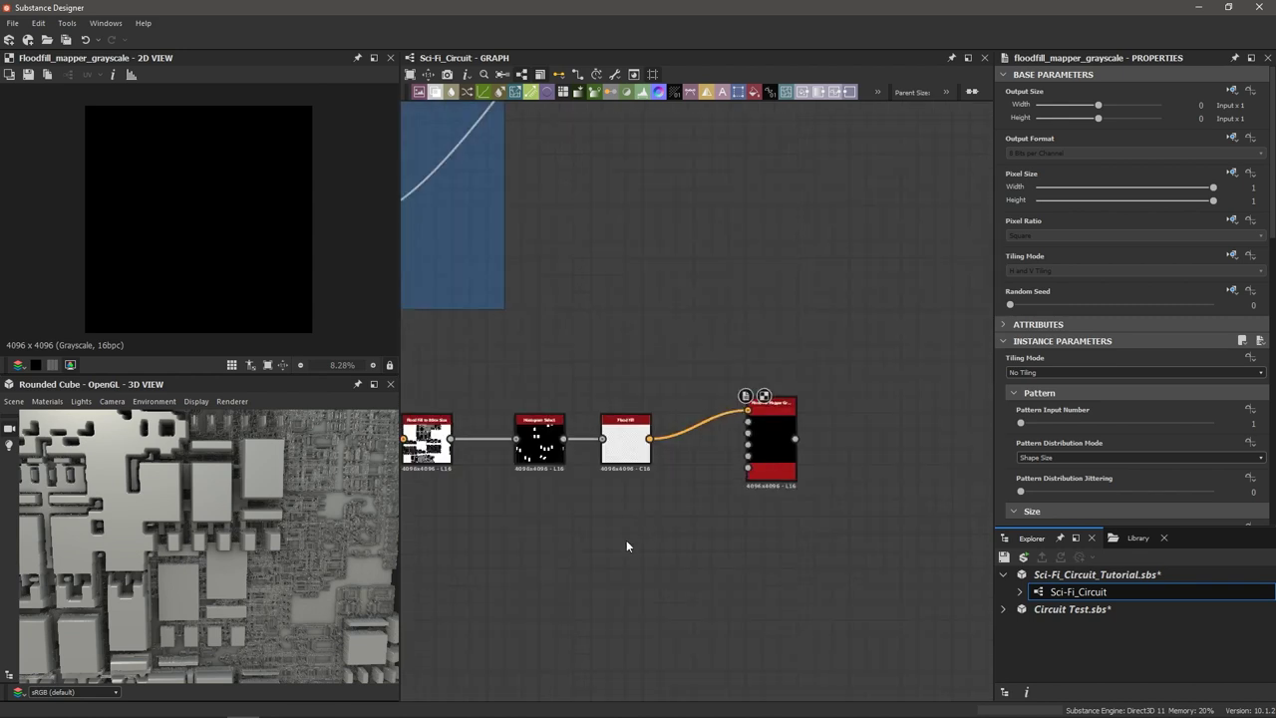
{"action": "key", "text": "space"}
{"action": "type", "text": "te"}
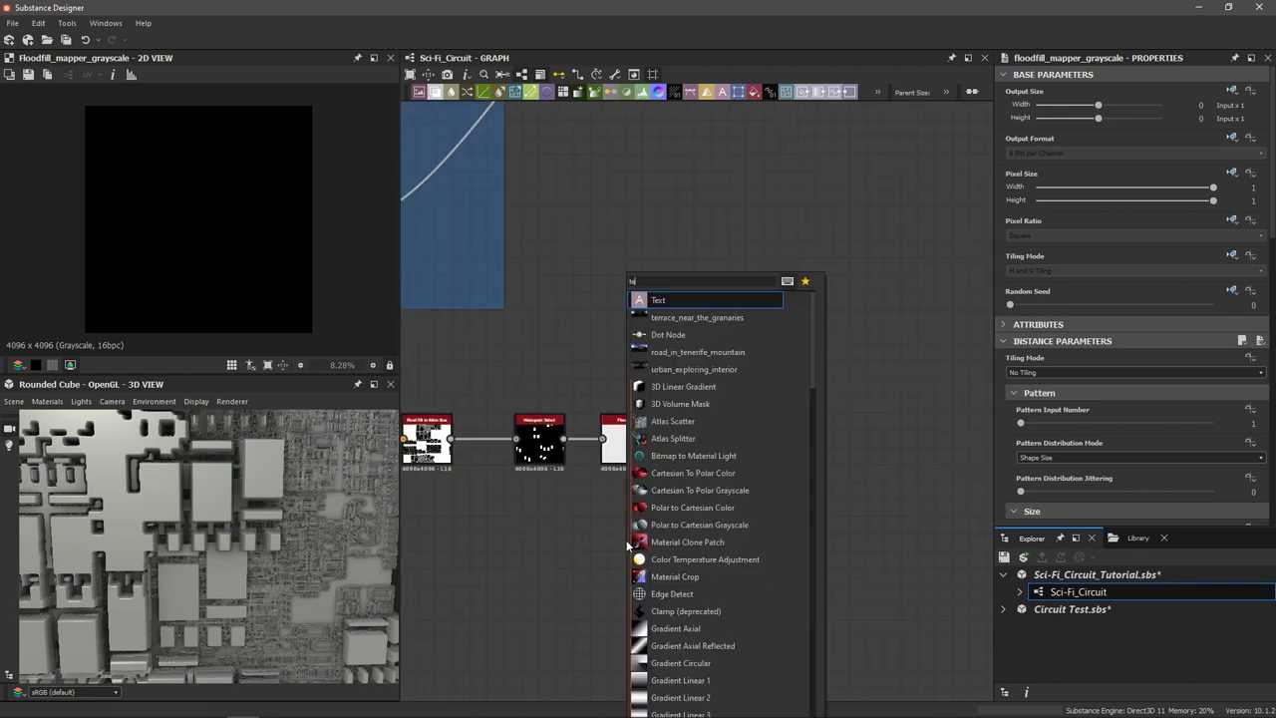
{"action": "key", "text": "Return"}
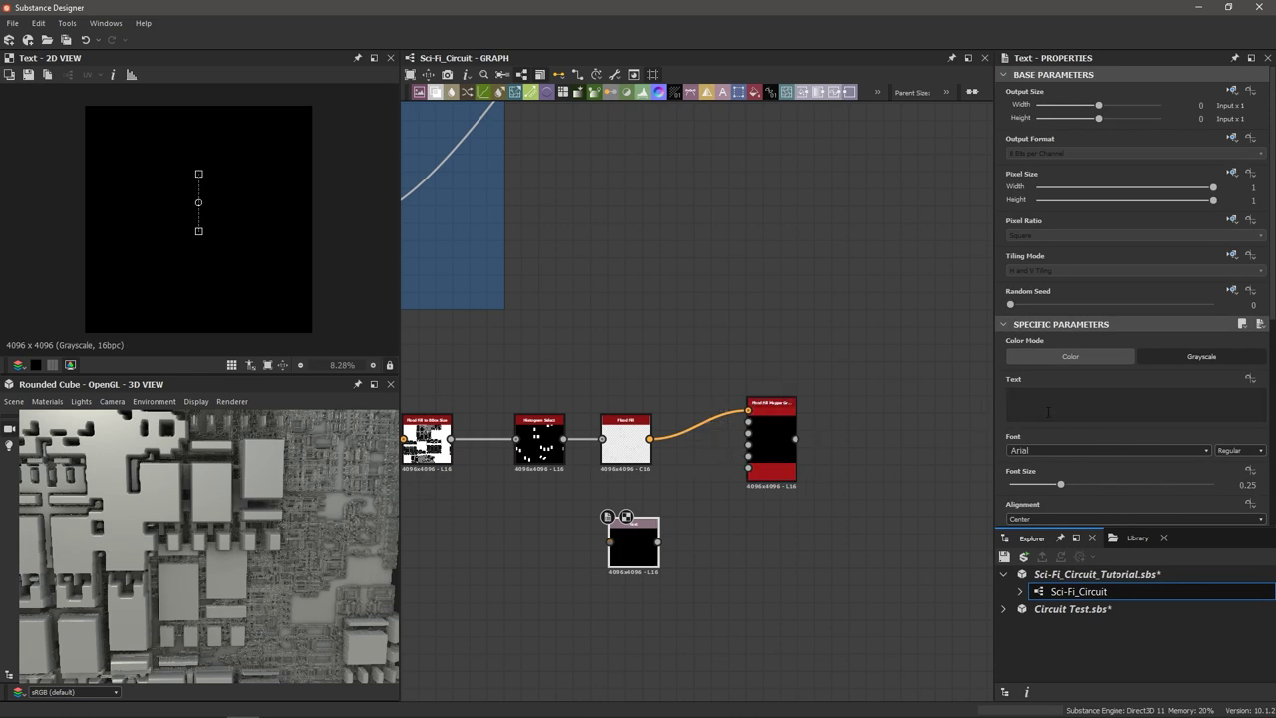
{"action": "type", "text": "MIRCO"}
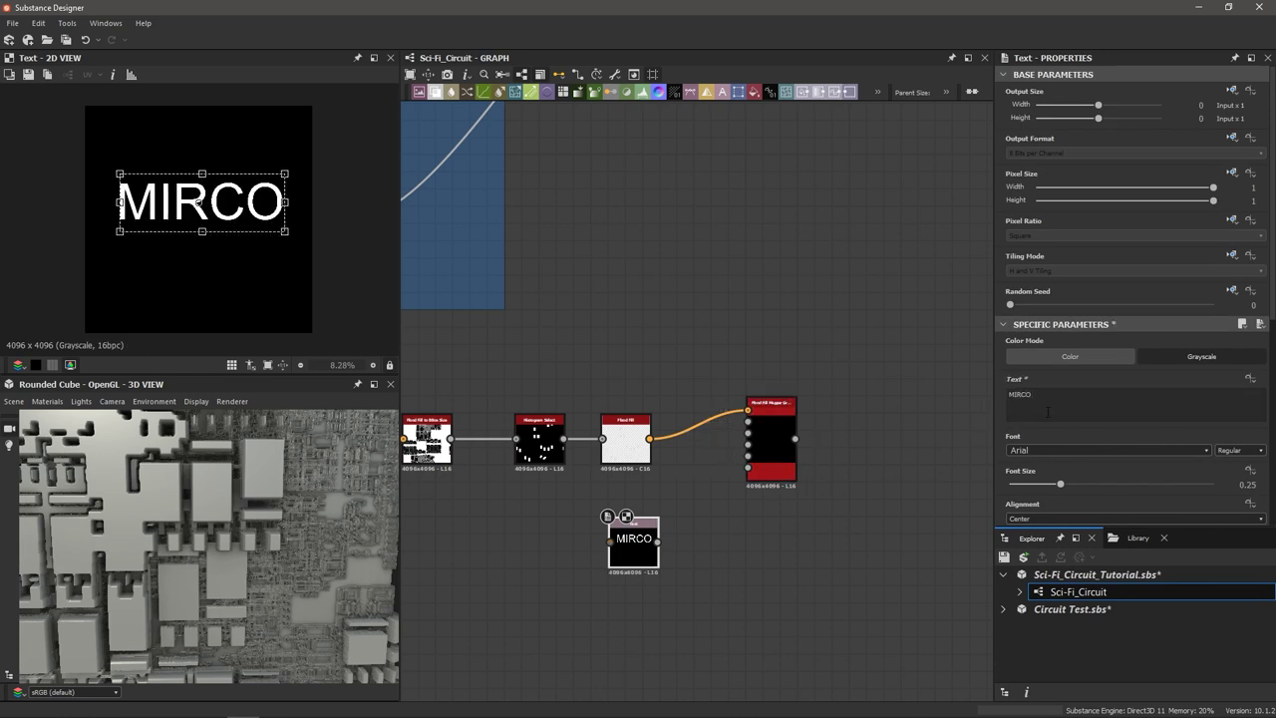
{"action": "type", "text": " INDUSTRIES"}
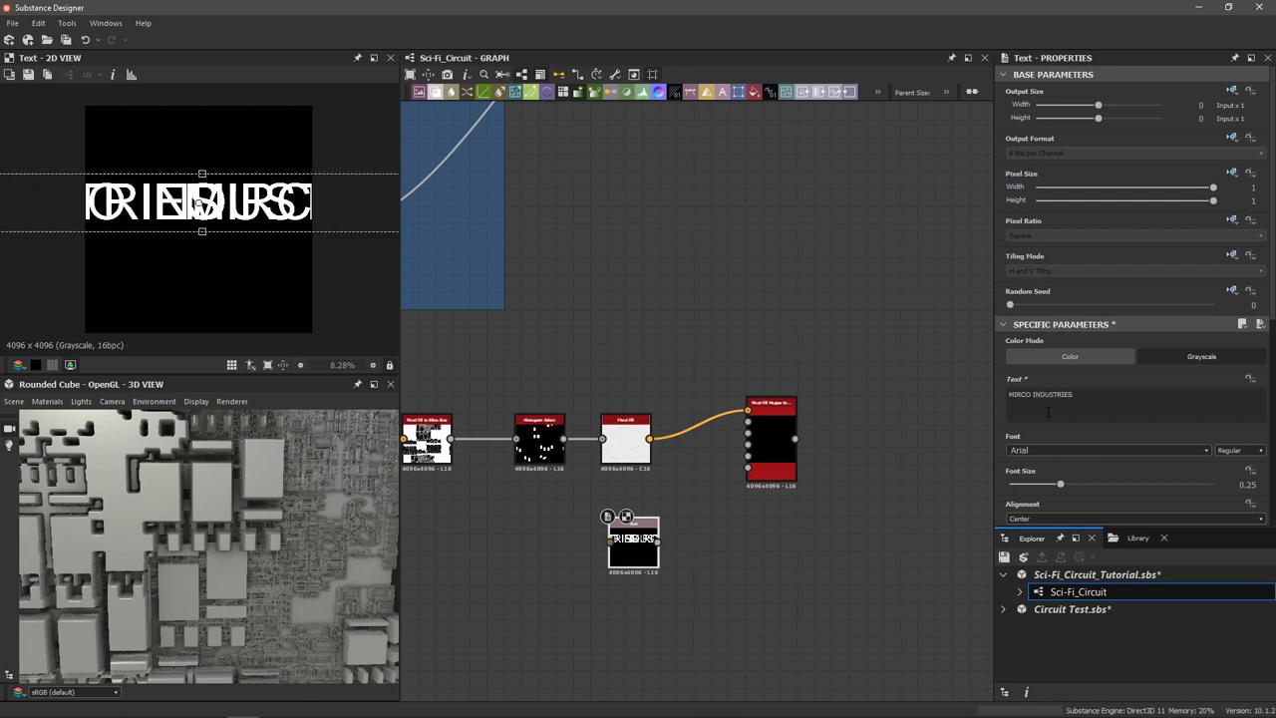
{"action": "left_click_drag", "start_coordinate": [1059, 488], "coordinate": [1028, 485]}
Connect the Text node to Pattern Input 1 of the Flood Fill Mapper Grayscale and preview the mapper.
{"action": "scroll", "coordinate": [768, 489], "scroll_direction": "up", "scroll_amount": 3}
{"action": "scroll", "coordinate": [768, 488], "scroll_direction": "up", "scroll_amount": 2}
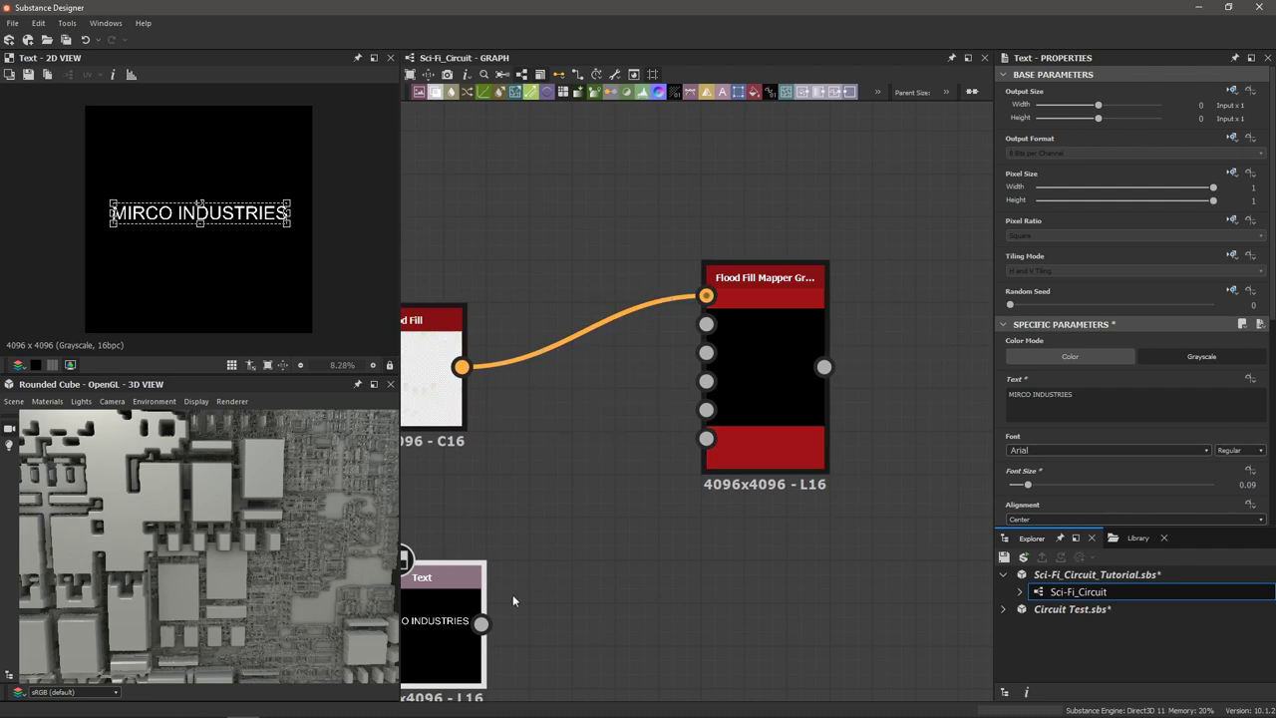
{"action": "scroll", "coordinate": [489, 613], "scroll_direction": "down", "scroll_amount": 2}
{"action": "left_click_drag", "start_coordinate": [484, 621], "coordinate": [645, 411]}
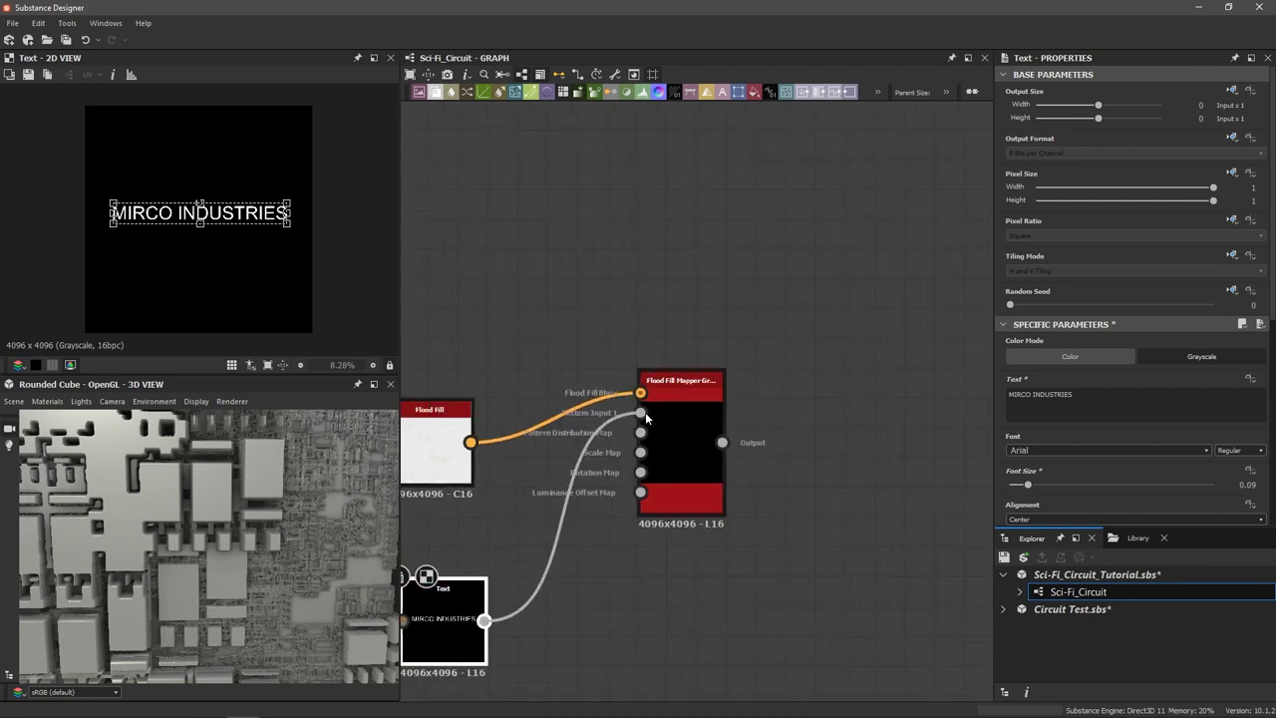
{"action": "scroll", "coordinate": [644, 412], "scroll_direction": "up", "scroll_amount": 3}
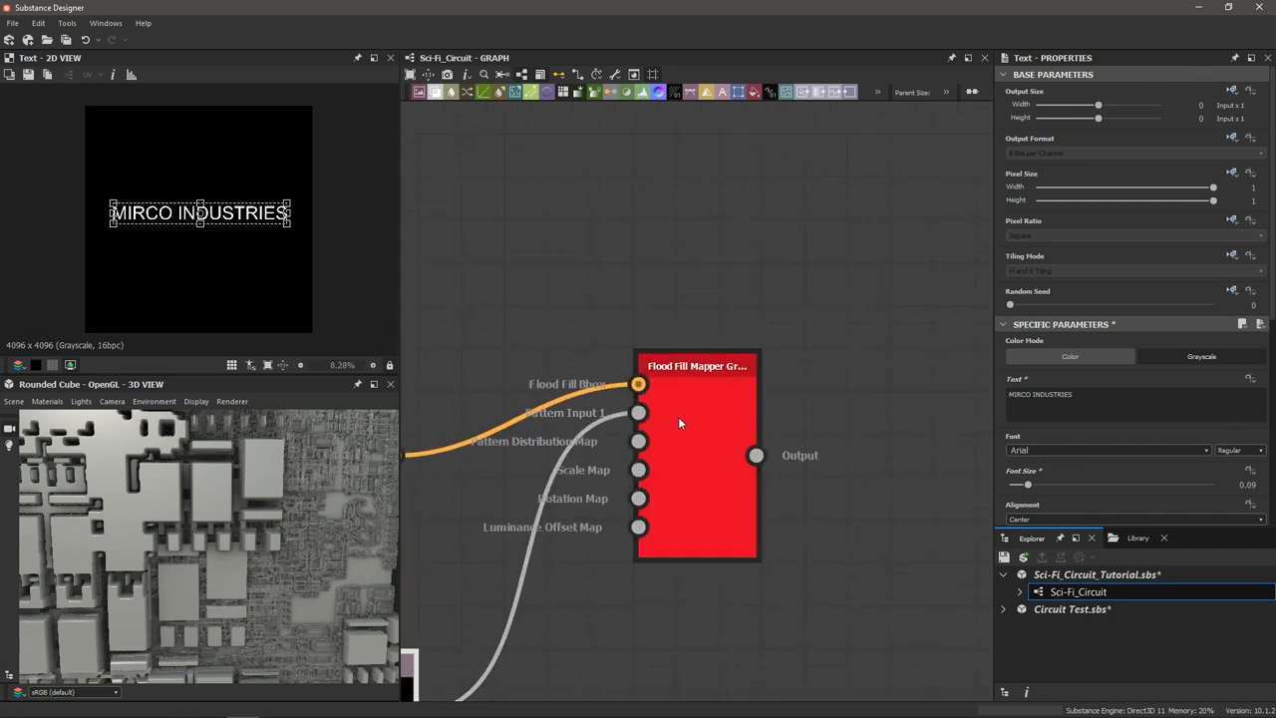
{"action": "double_click", "coordinate": [721, 407]}
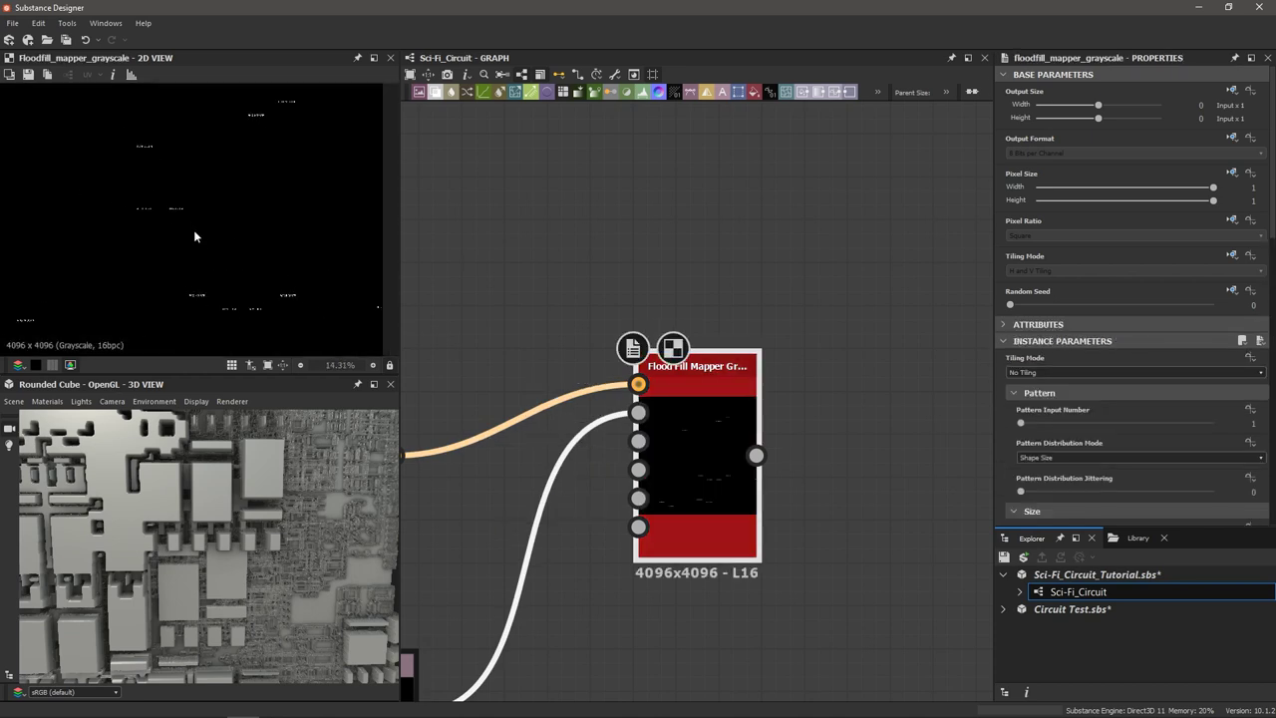
Compare the text placed by the Flood Fill Mapper Grayscale with the rectangles in its source Flood Fill.
{"action": "scroll", "coordinate": [200, 234], "scroll_direction": "up", "scroll_amount": 1}
{"action": "middle_click_drag", "start_coordinate": [199, 236], "coordinate": [223, 220]}
{"action": "scroll", "coordinate": [502, 353], "scroll_direction": "down", "scroll_amount": 2}
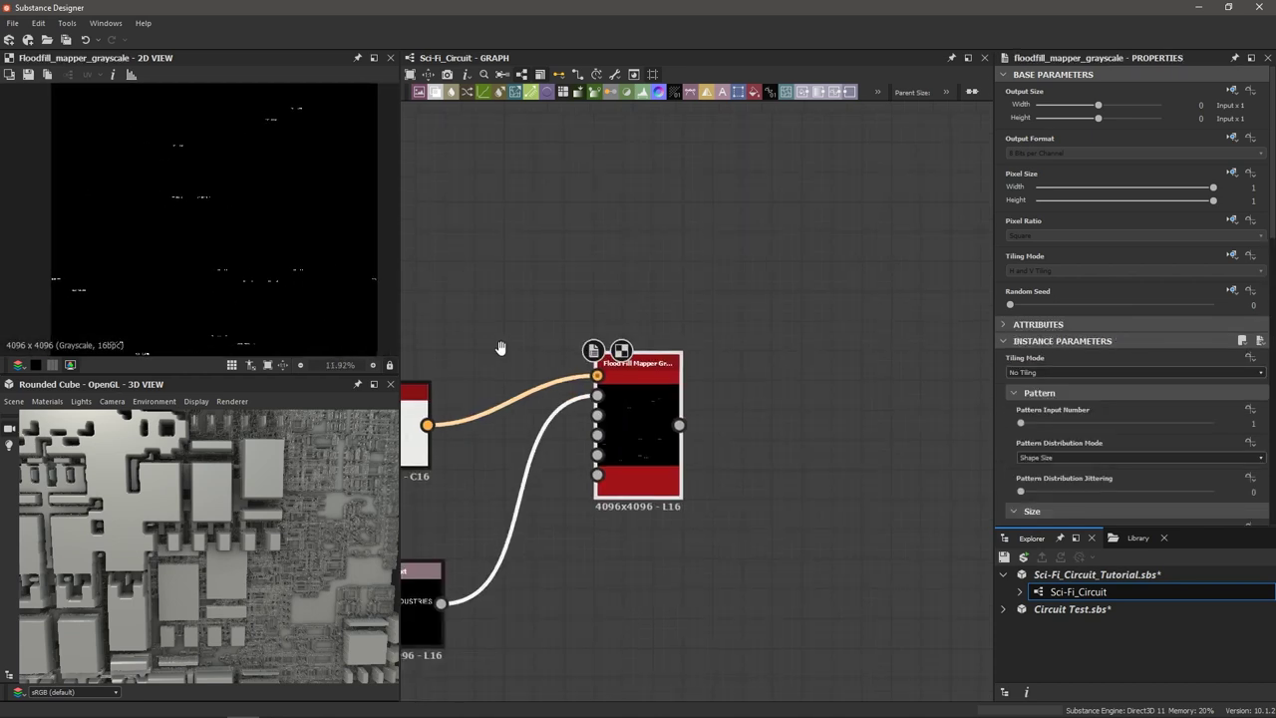
{"action": "middle_click_drag", "start_coordinate": [502, 348], "coordinate": [545, 348]}
{"action": "double_click", "coordinate": [433, 432]}
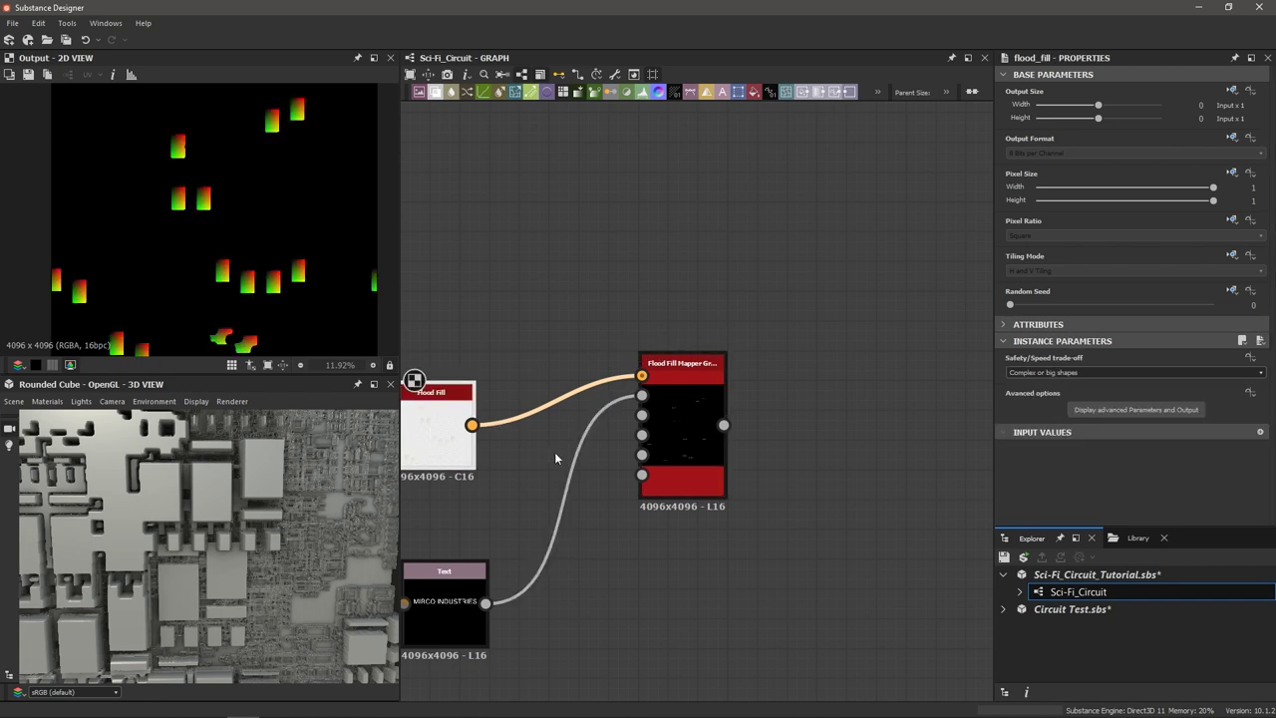
{"action": "double_click", "coordinate": [675, 423]}
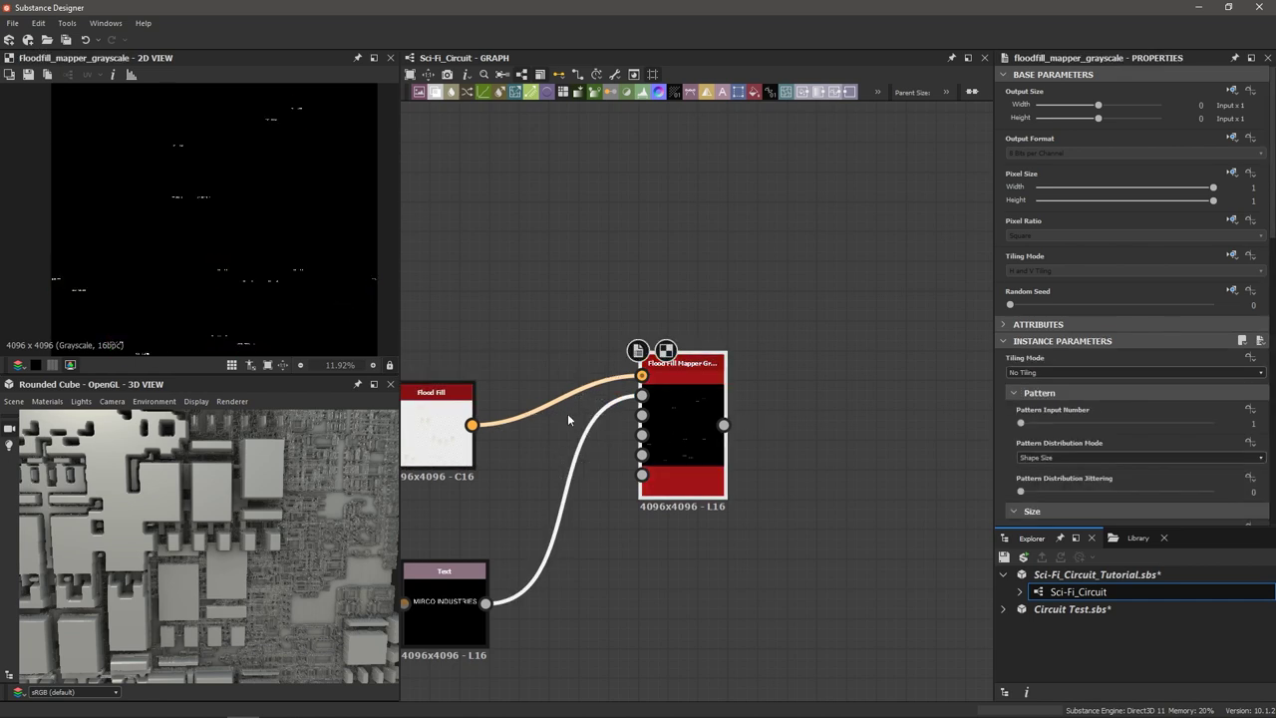
{"action": "scroll", "coordinate": [281, 261], "scroll_direction": "up", "scroll_amount": 3}
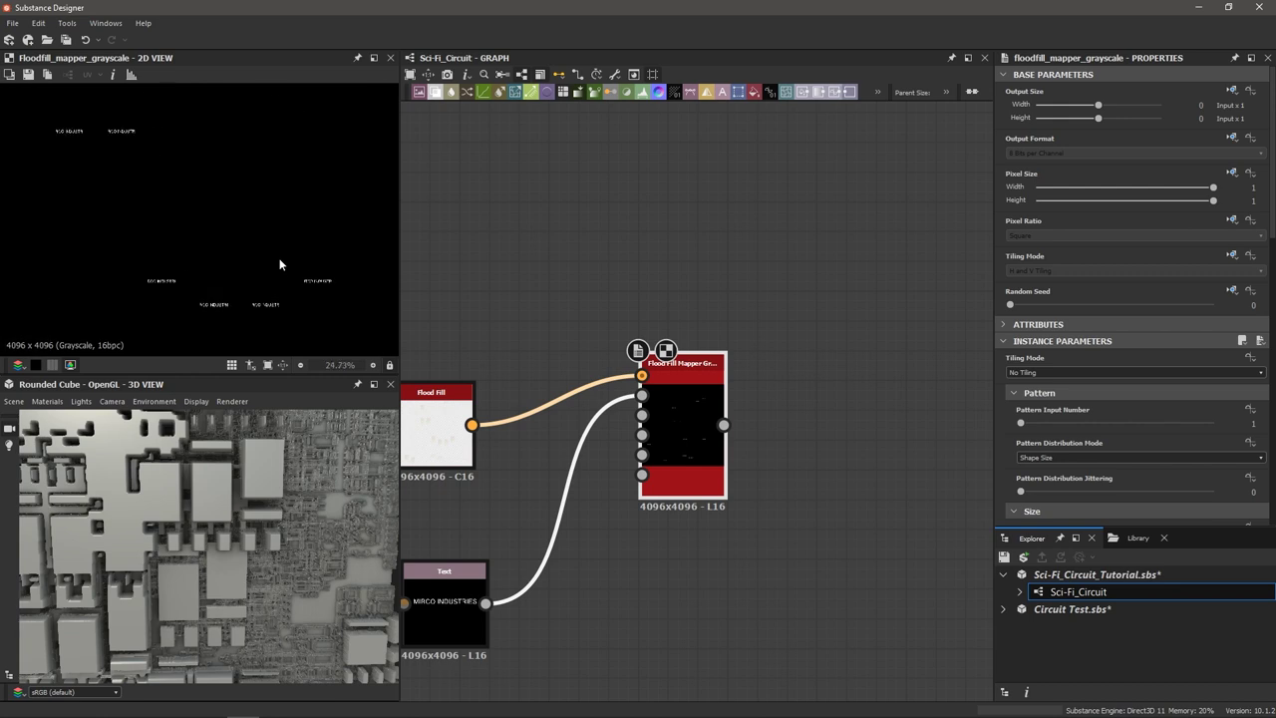
{"action": "scroll", "coordinate": [281, 261], "scroll_direction": "down", "scroll_amount": 2}
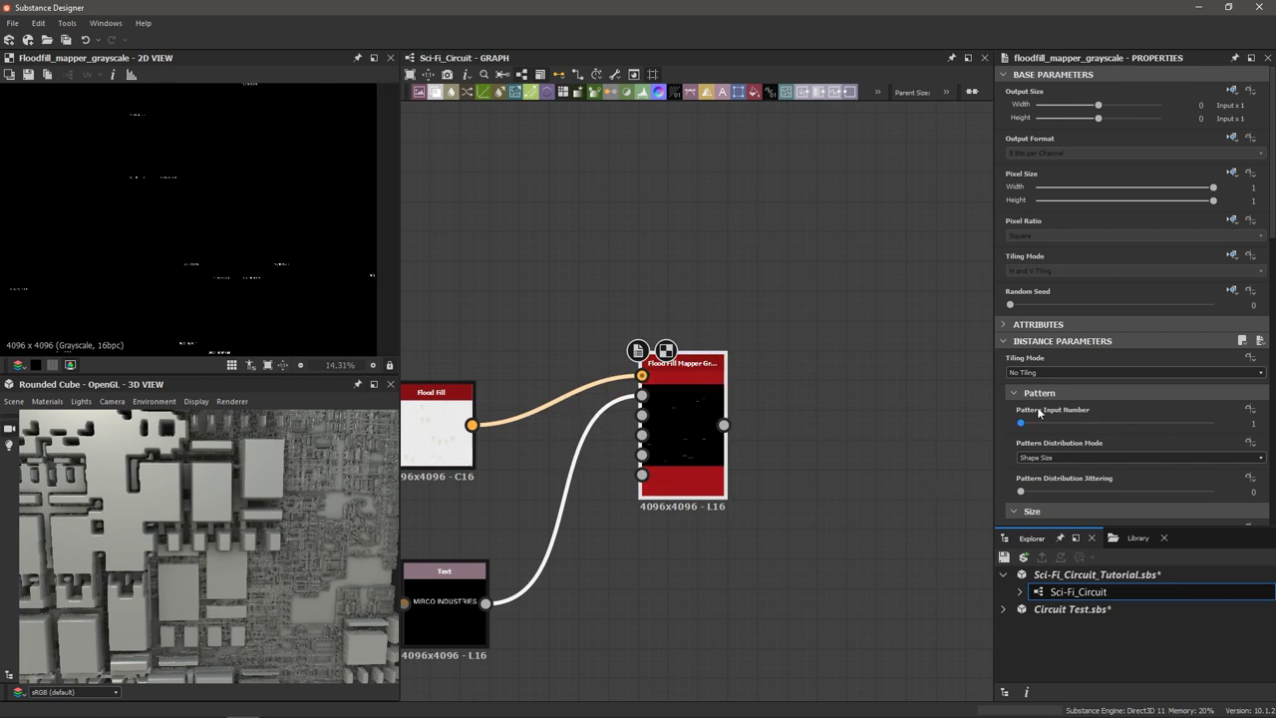
Set the Flood Fill Mapper Grayscale's Rotation to 90 degrees (0.25 turns) so the text runs vertically.
{"action": "scroll", "coordinate": [1075, 329], "scroll_direction": "down", "scroll_amount": 3}
{"action": "scroll", "coordinate": [1075, 339], "scroll_direction": "down", "scroll_amount": 3}
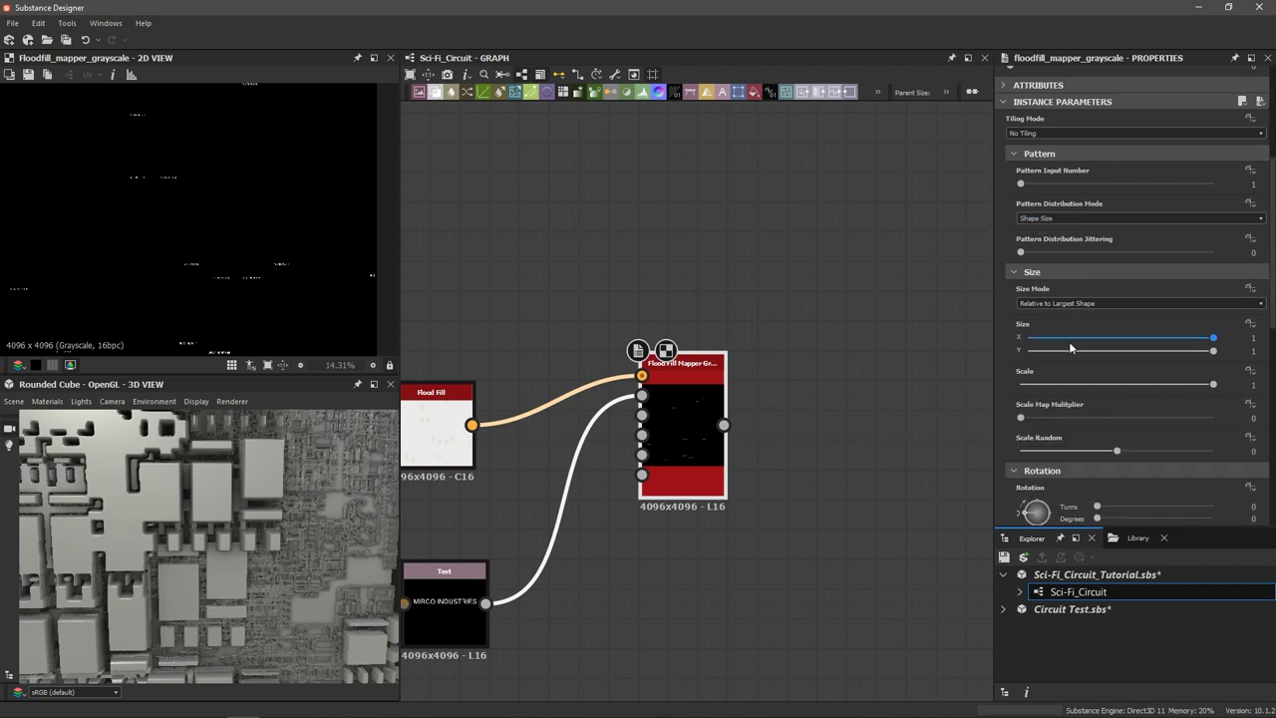
{"action": "scroll", "coordinate": [1075, 367], "scroll_direction": "down", "scroll_amount": 2}
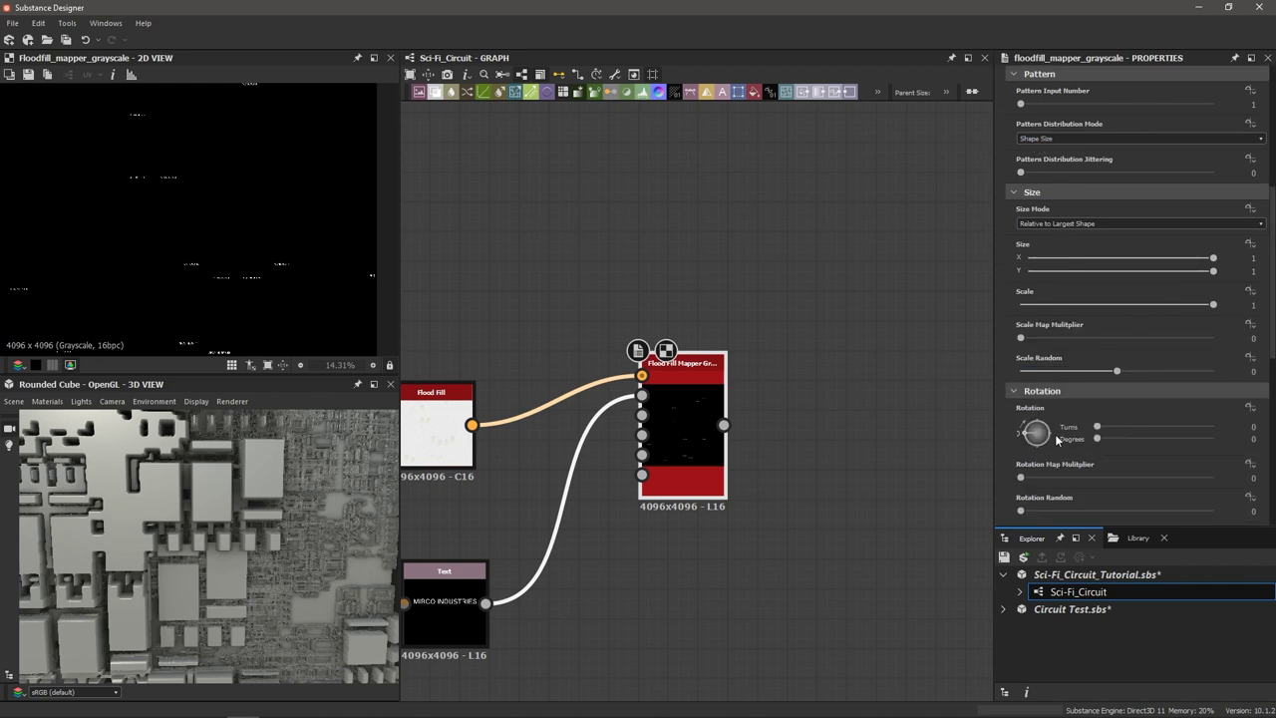
{"action": "left_click_drag", "start_coordinate": [1031, 434], "coordinate": [1034, 418]}
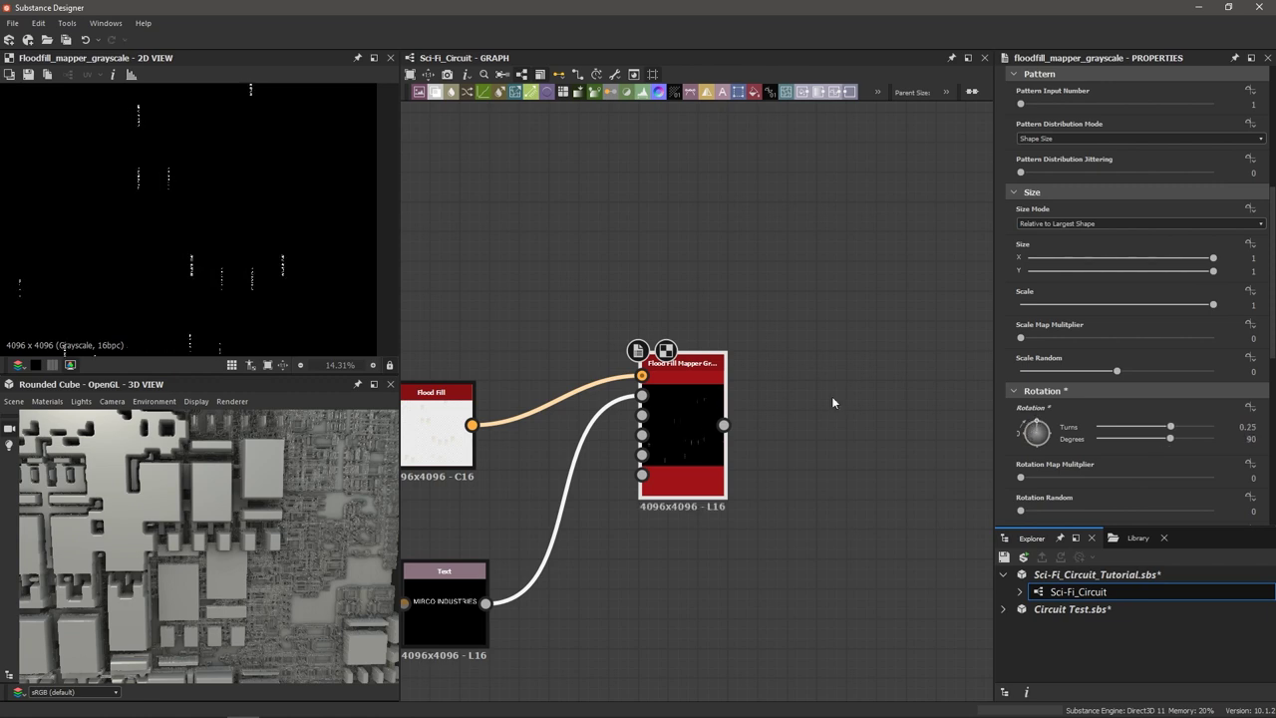
{"action": "scroll", "coordinate": [237, 260], "scroll_direction": "up", "scroll_amount": 5}
{"action": "scroll", "coordinate": [199, 262], "scroll_direction": "down", "scroll_amount": 3}
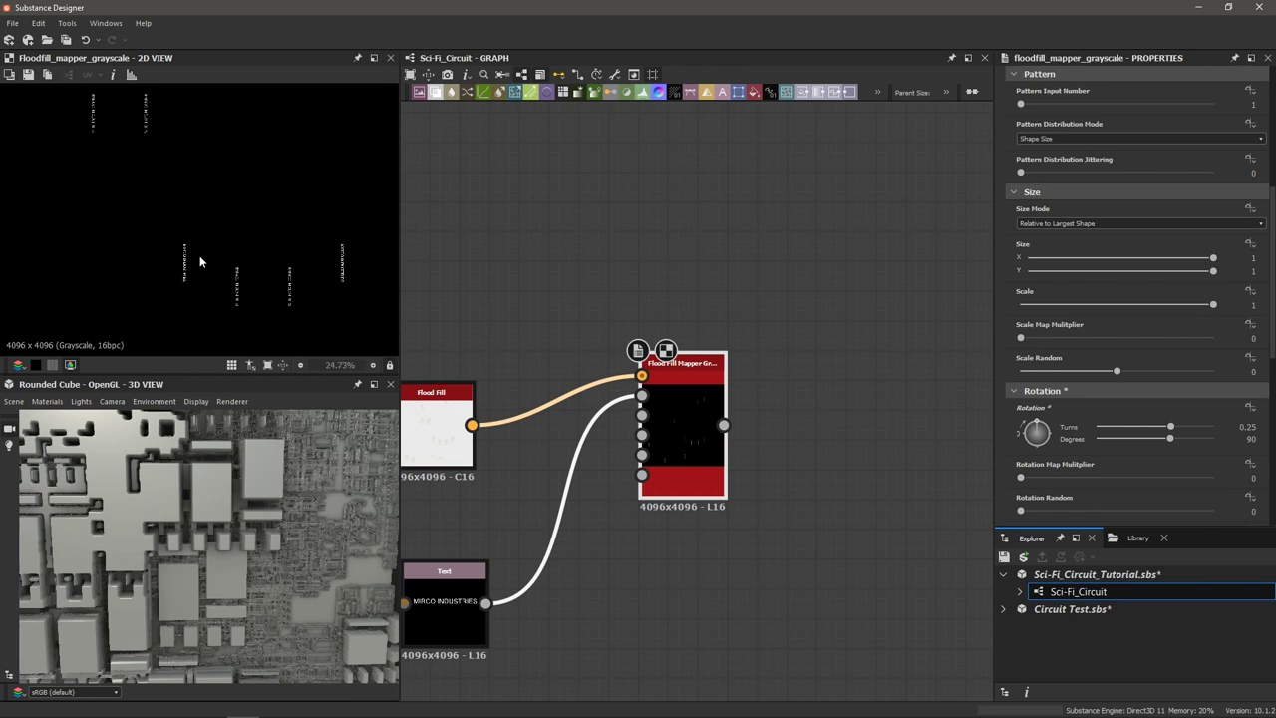
Move the Uniform Color node feeding Base Color farther away from its output to make room between them.
{"action": "scroll", "coordinate": [733, 270], "scroll_direction": "down", "scroll_amount": 3}
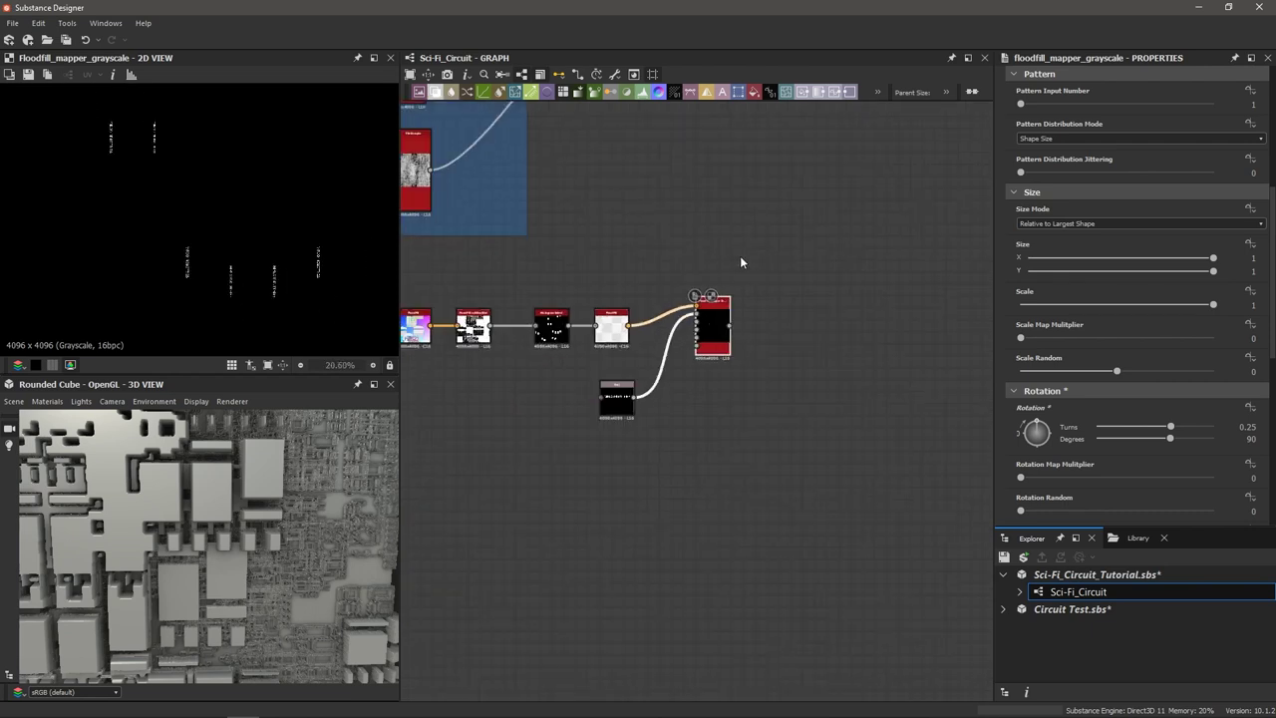
{"action": "scroll", "coordinate": [667, 349], "scroll_direction": "down", "scroll_amount": 3}
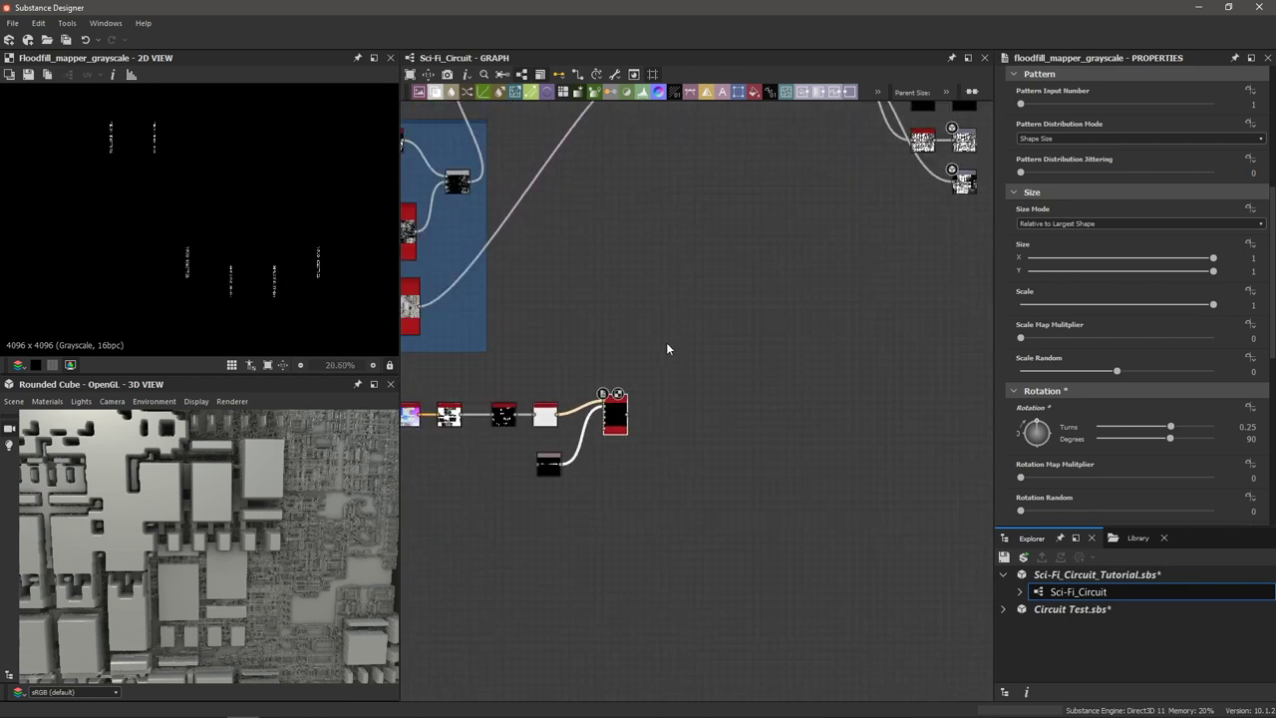
{"action": "middle_click_drag", "start_coordinate": [818, 242], "coordinate": [727, 470]}
{"action": "scroll", "coordinate": [770, 307], "scroll_direction": "up", "scroll_amount": 5}
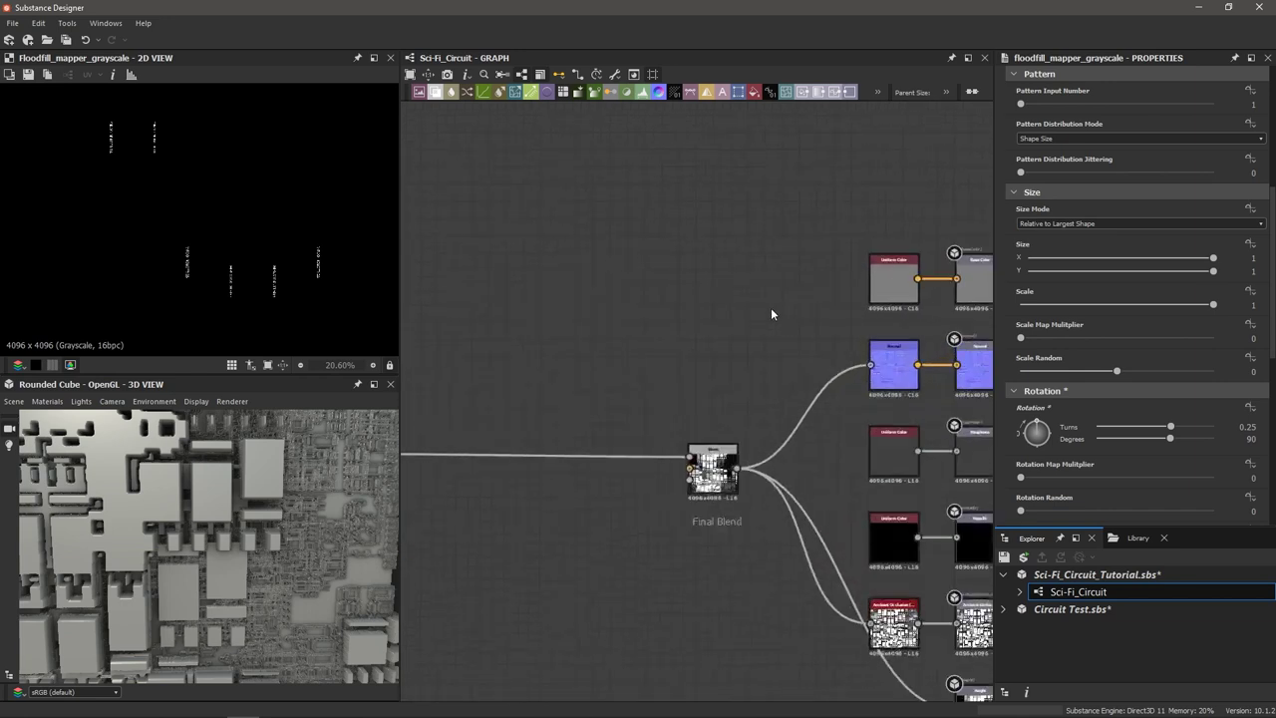
{"action": "scroll", "coordinate": [725, 438], "scroll_direction": "down", "scroll_amount": 2}
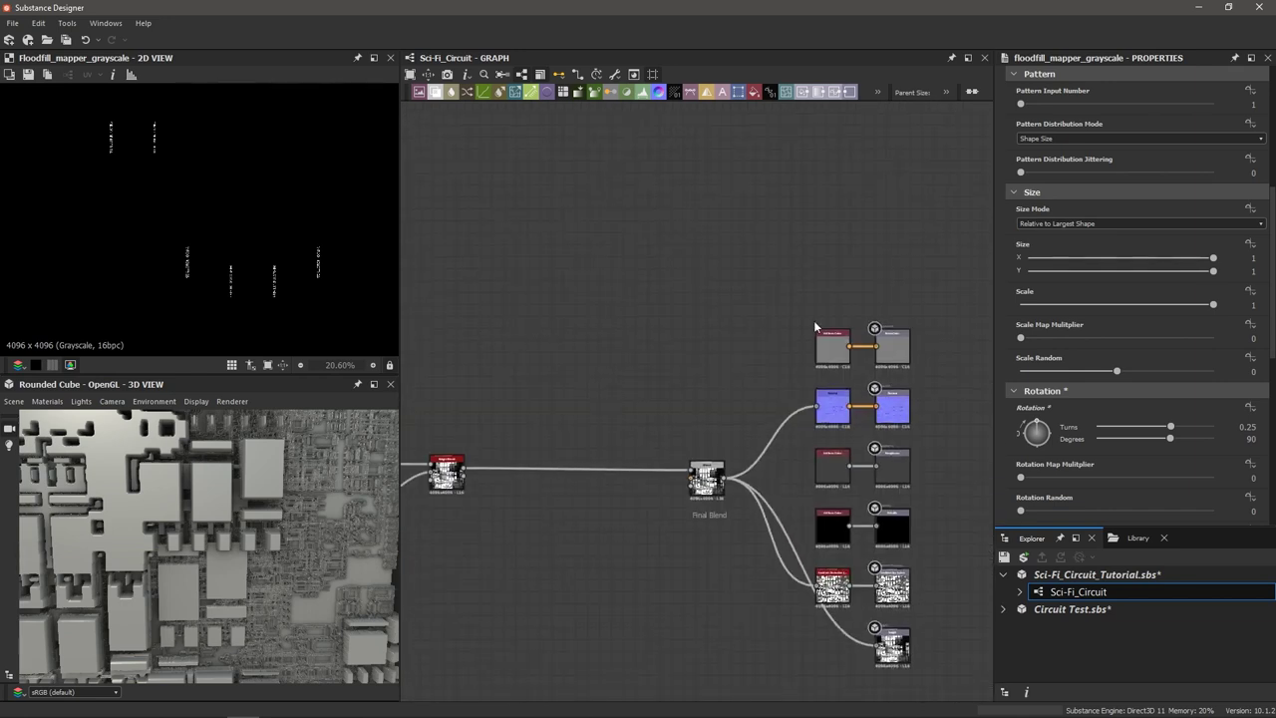
{"action": "scroll", "coordinate": [814, 320], "scroll_direction": "up", "scroll_amount": 3}
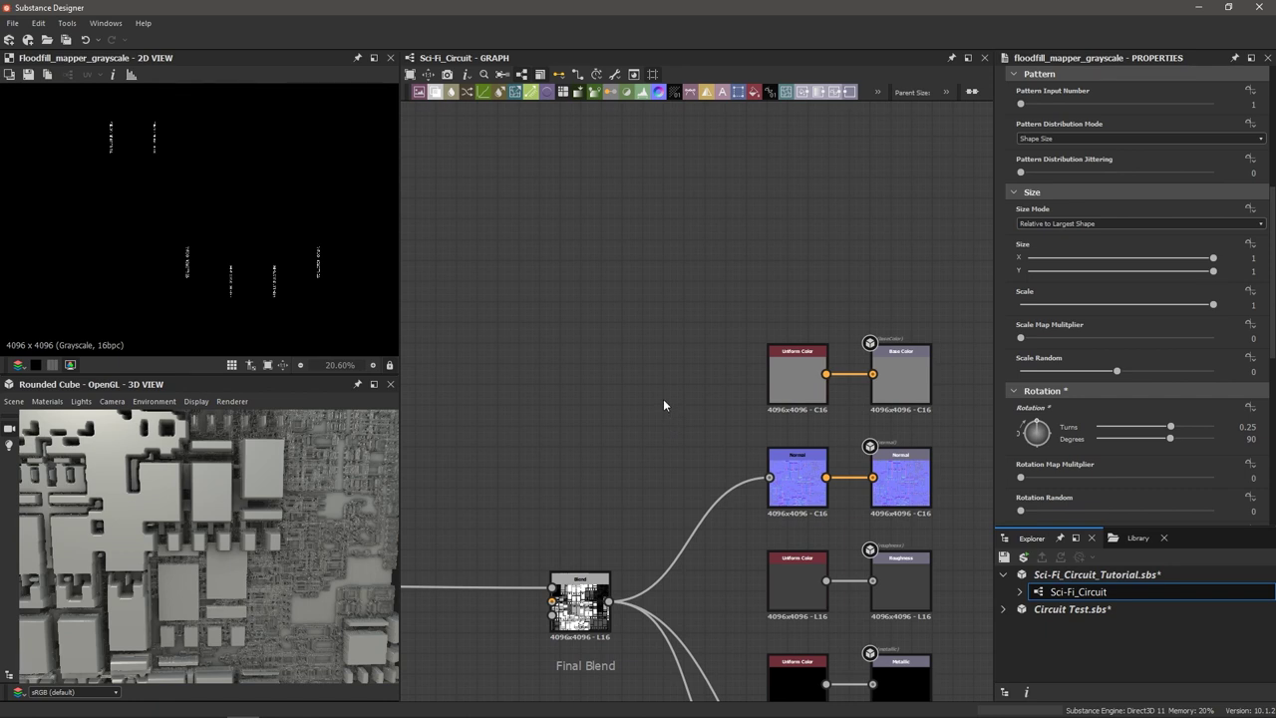
{"action": "scroll", "coordinate": [664, 399], "scroll_direction": "up", "scroll_amount": 1}
{"action": "middle_click_drag", "start_coordinate": [664, 399], "coordinate": [553, 485]}
{"action": "scroll", "coordinate": [794, 450], "scroll_direction": "up", "scroll_amount": 1}
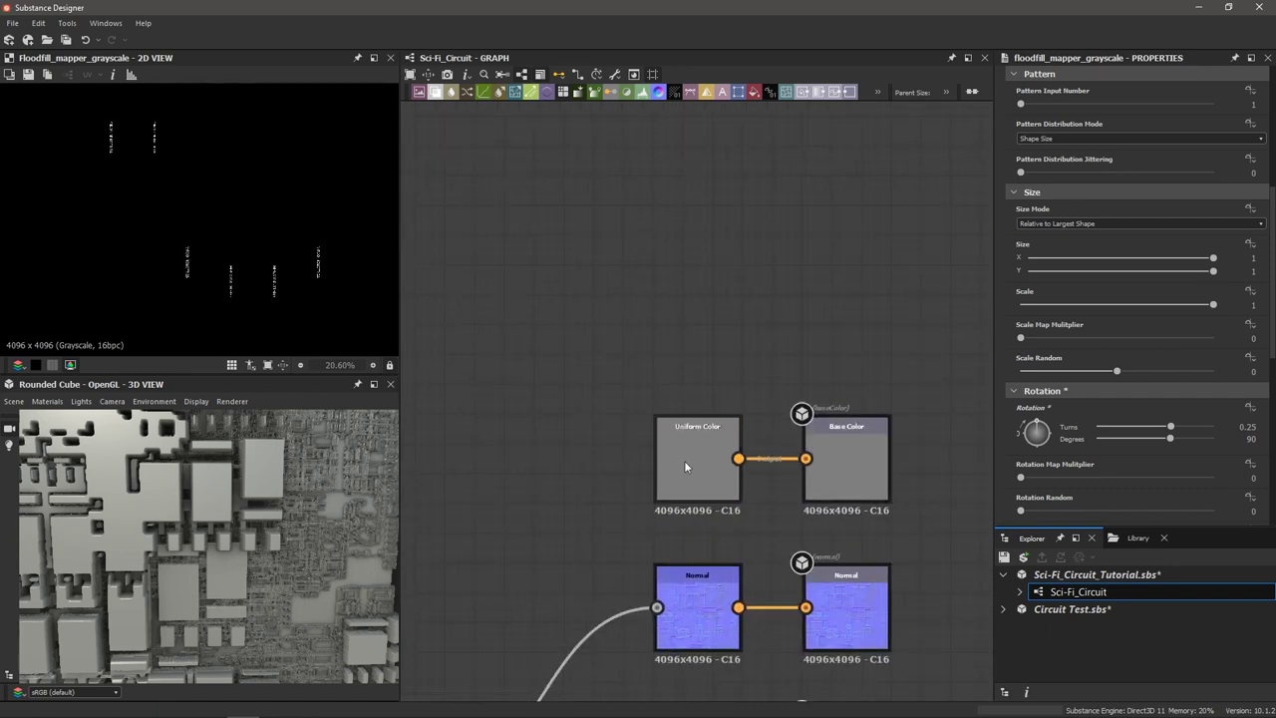
{"action": "scroll", "coordinate": [685, 462], "scroll_direction": "down", "scroll_amount": 2}
{"action": "middle_click_drag", "start_coordinate": [685, 461], "coordinate": [810, 442]}
{"action": "left_click", "coordinate": [810, 443]}
{"action": "left_click_drag", "start_coordinate": [809, 443], "coordinate": [528, 450]}
{"action": "scroll", "coordinate": [461, 345], "scroll_direction": "down", "scroll_amount": 1}
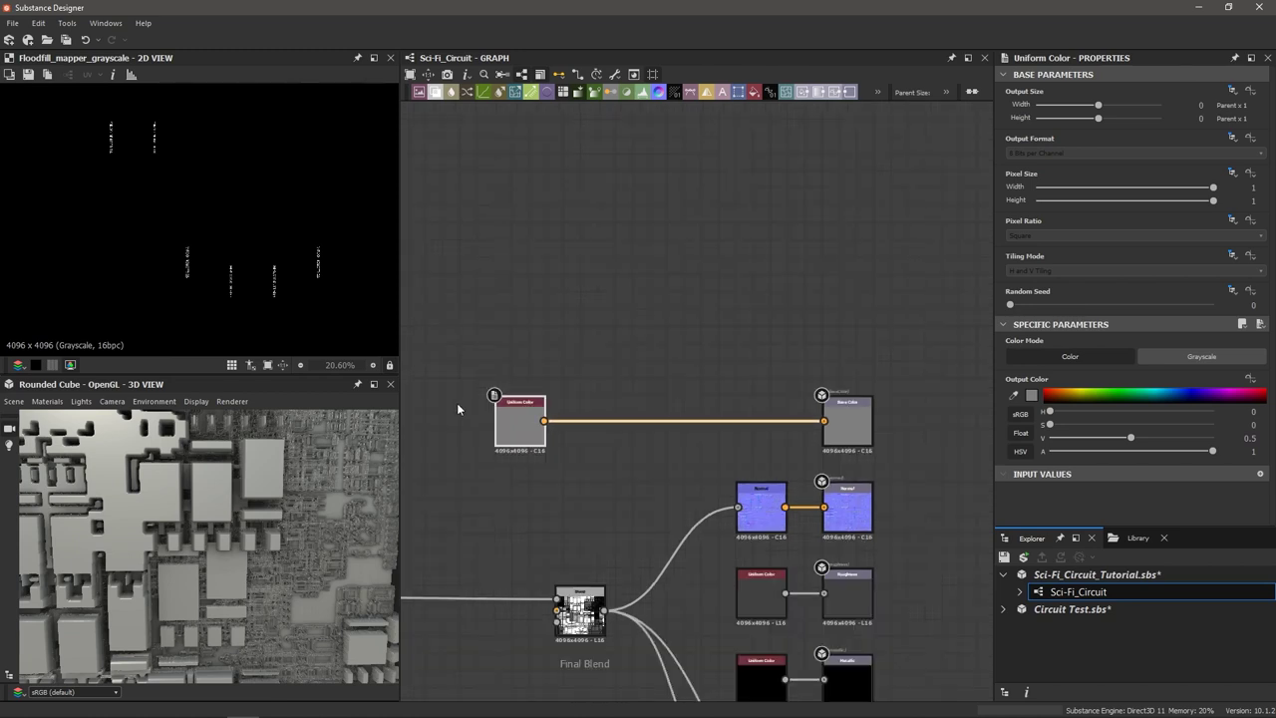
Insert a Blend node on the link between the Uniform Color node and the Base Color output.
{"action": "middle_click_drag", "start_coordinate": [457, 402], "coordinate": [564, 374]}
{"action": "scroll", "coordinate": [786, 377], "scroll_direction": "up", "scroll_amount": 1}
{"action": "middle_click_drag", "start_coordinate": [772, 333], "coordinate": [699, 331]}
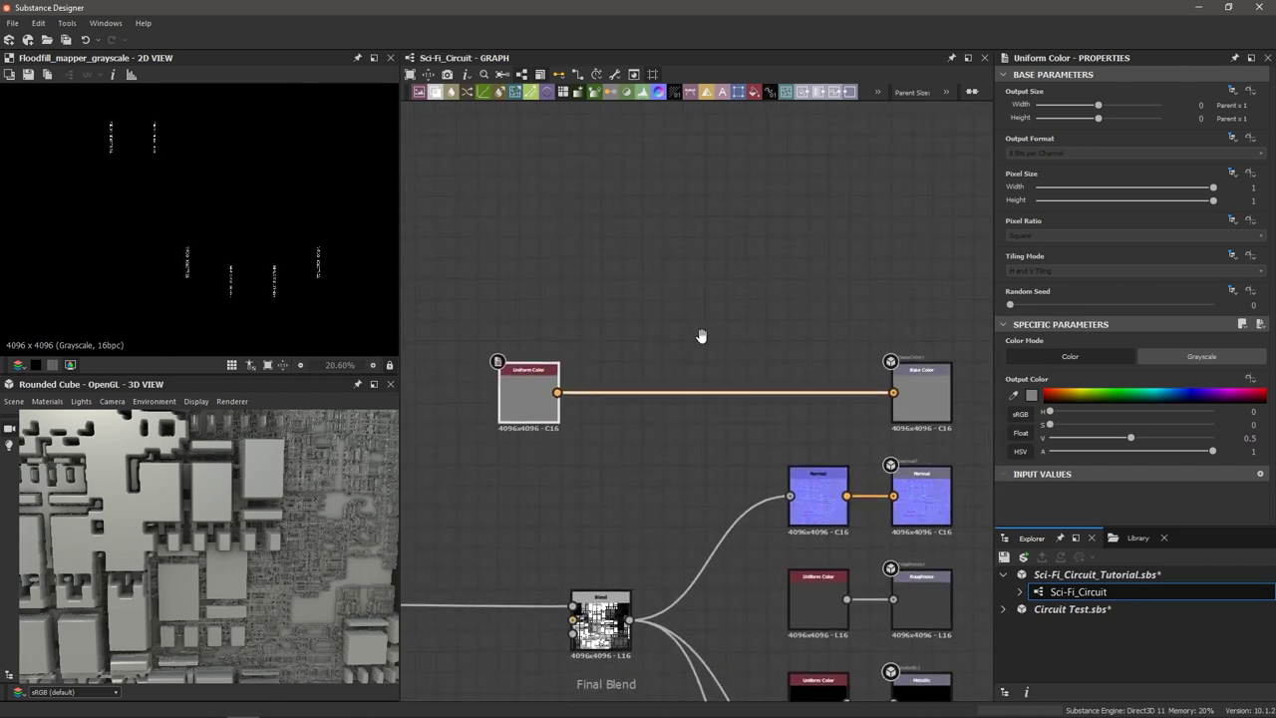
{"action": "scroll", "coordinate": [796, 363], "scroll_direction": "up", "scroll_amount": 1}
{"action": "scroll", "coordinate": [692, 363], "scroll_direction": "down", "scroll_amount": 1}
{"action": "left_click_drag", "start_coordinate": [582, 361], "coordinate": [605, 407]}
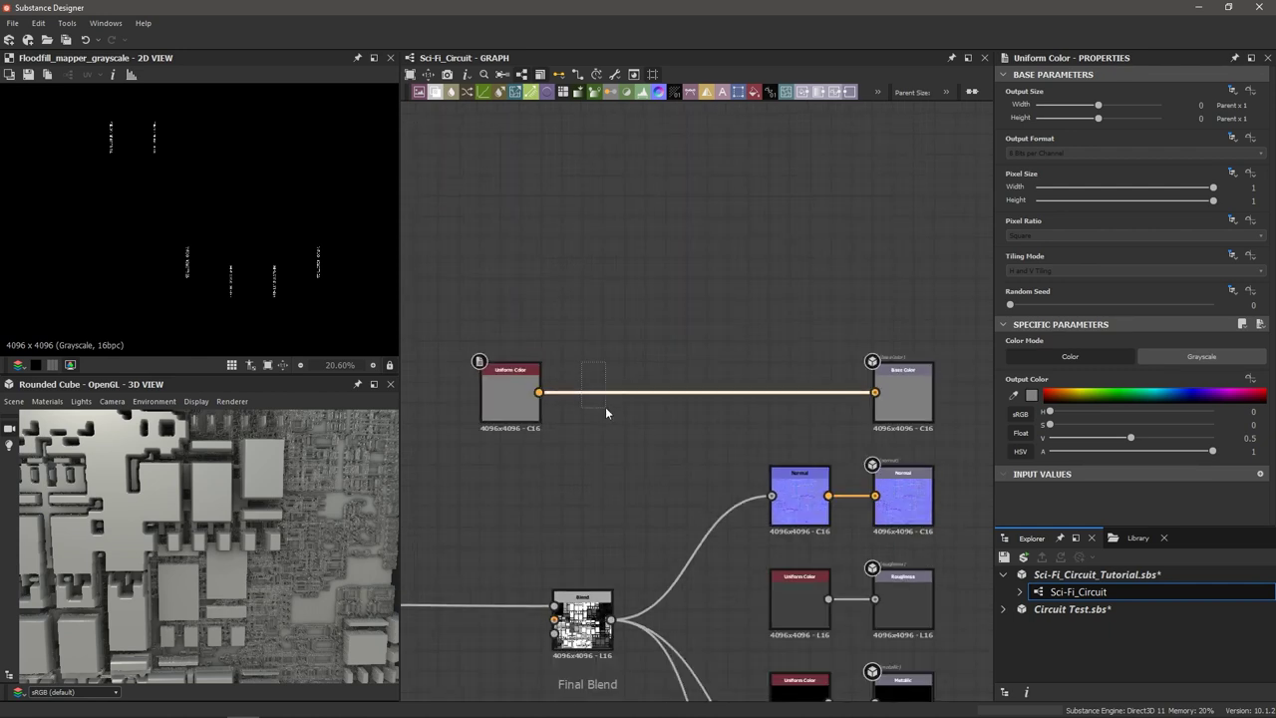
{"action": "key", "text": "space"}
{"action": "key", "text": "Return"}
{"action": "scroll", "coordinate": [590, 421], "scroll_direction": "down", "scroll_amount": 3}
{"action": "middle_click_drag", "start_coordinate": [479, 528], "coordinate": [672, 413]}
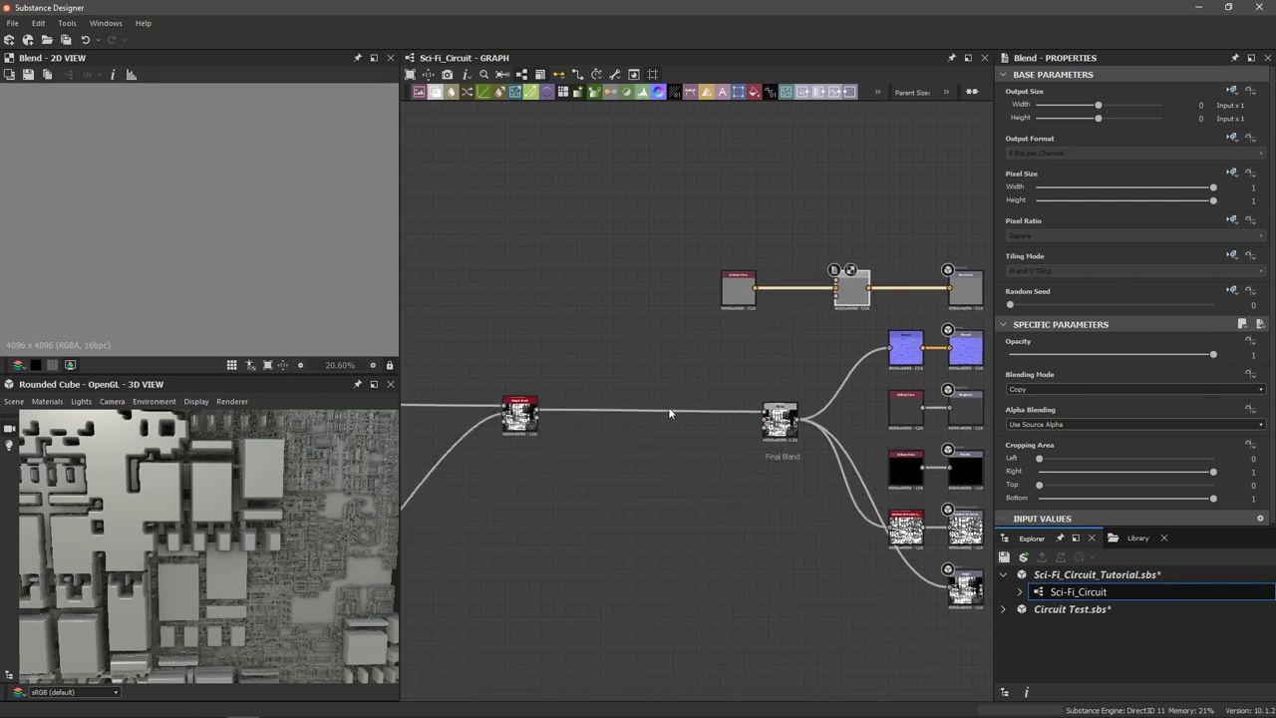
Connect the Flood Fill Mapper Grayscale's output to the Foreground input of the Blend node feeding Base Color.
{"action": "scroll", "coordinate": [609, 521], "scroll_direction": "down", "scroll_amount": 3}
{"action": "middle_click_drag", "start_coordinate": [626, 496], "coordinate": [758, 242]}
{"action": "scroll", "coordinate": [696, 475], "scroll_direction": "up", "scroll_amount": 8}
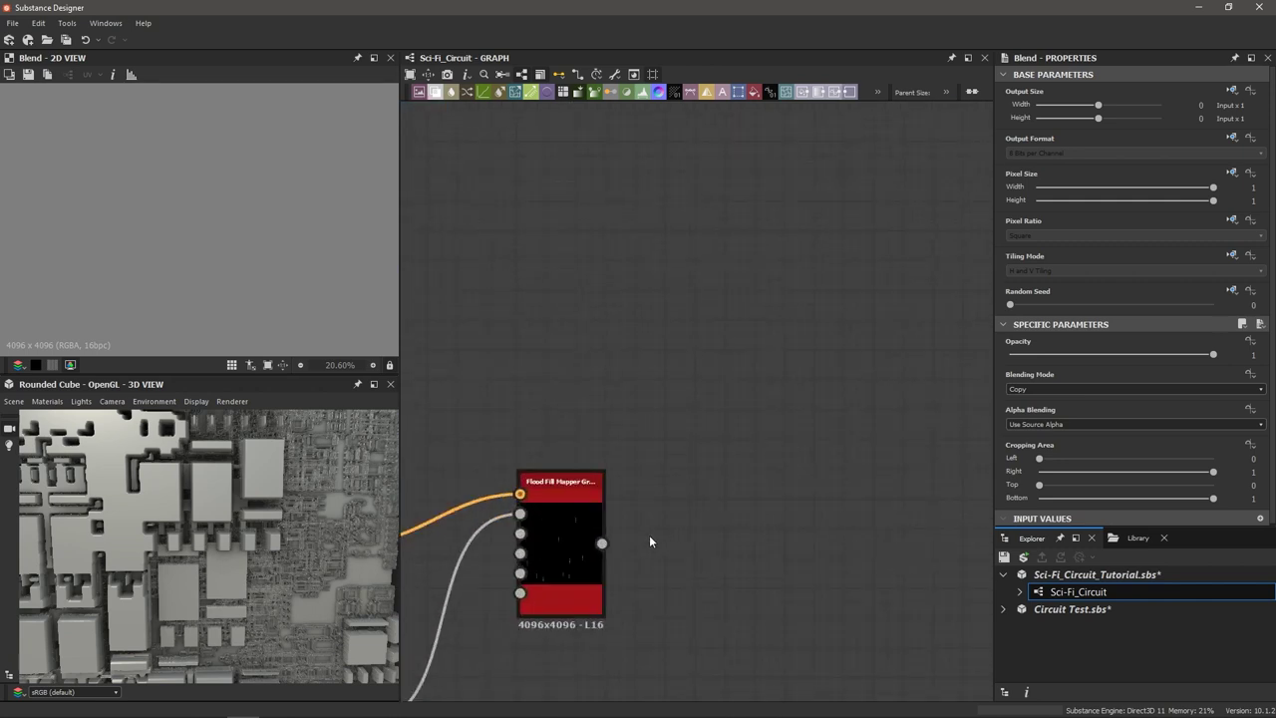
{"action": "scroll", "coordinate": [604, 546], "scroll_direction": "up", "scroll_amount": 2}
{"action": "double_click", "coordinate": [564, 543]}
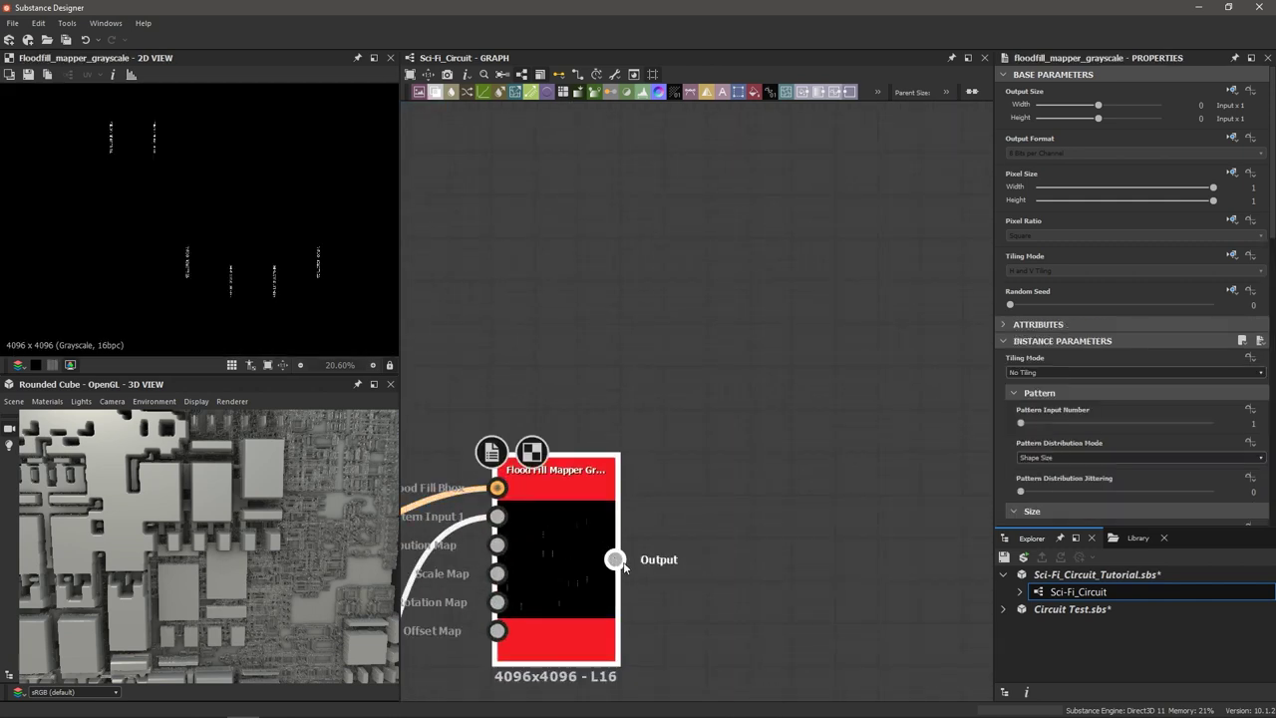
{"action": "left_click_drag", "start_coordinate": [618, 561], "coordinate": [862, 278]}
{"action": "scroll", "coordinate": [754, 364], "scroll_direction": "down", "scroll_amount": 4}
{"action": "scroll", "coordinate": [862, 277], "scroll_direction": "down", "scroll_amount": 3}
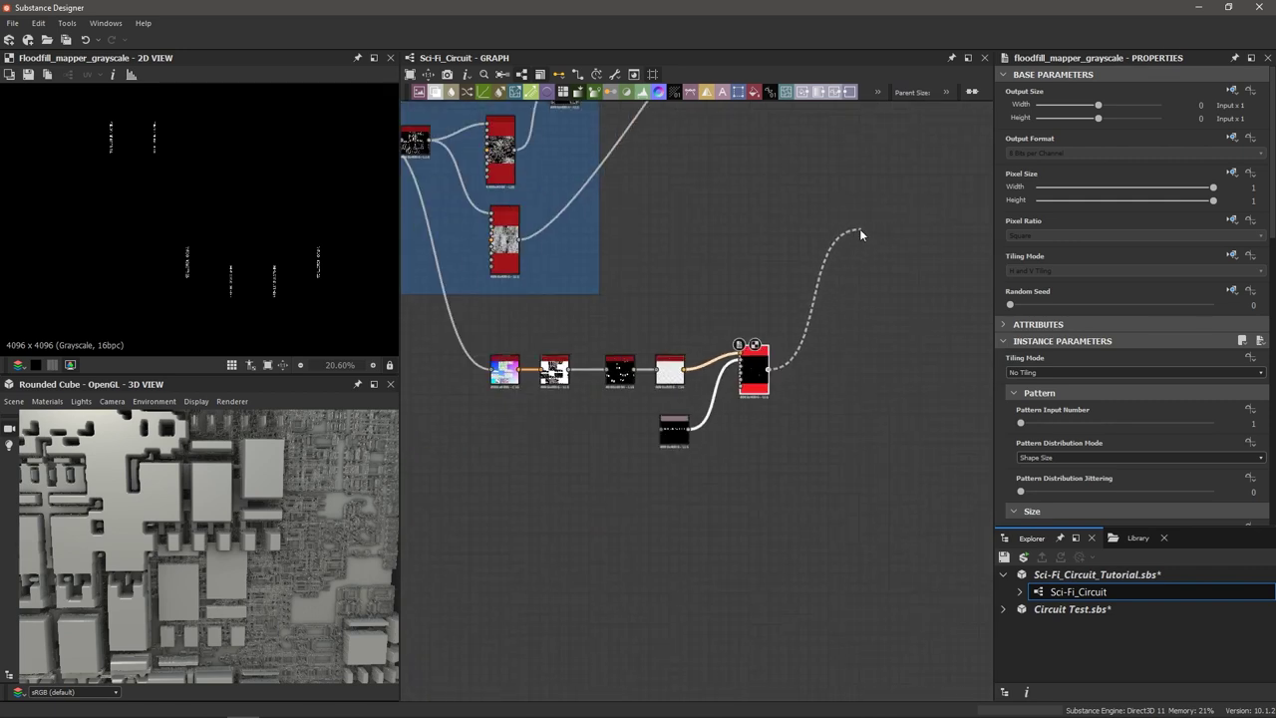
{"action": "middle_click_drag", "start_coordinate": [860, 228], "coordinate": [637, 512]}
{"action": "middle_click_drag", "start_coordinate": [764, 264], "coordinate": [735, 409]}
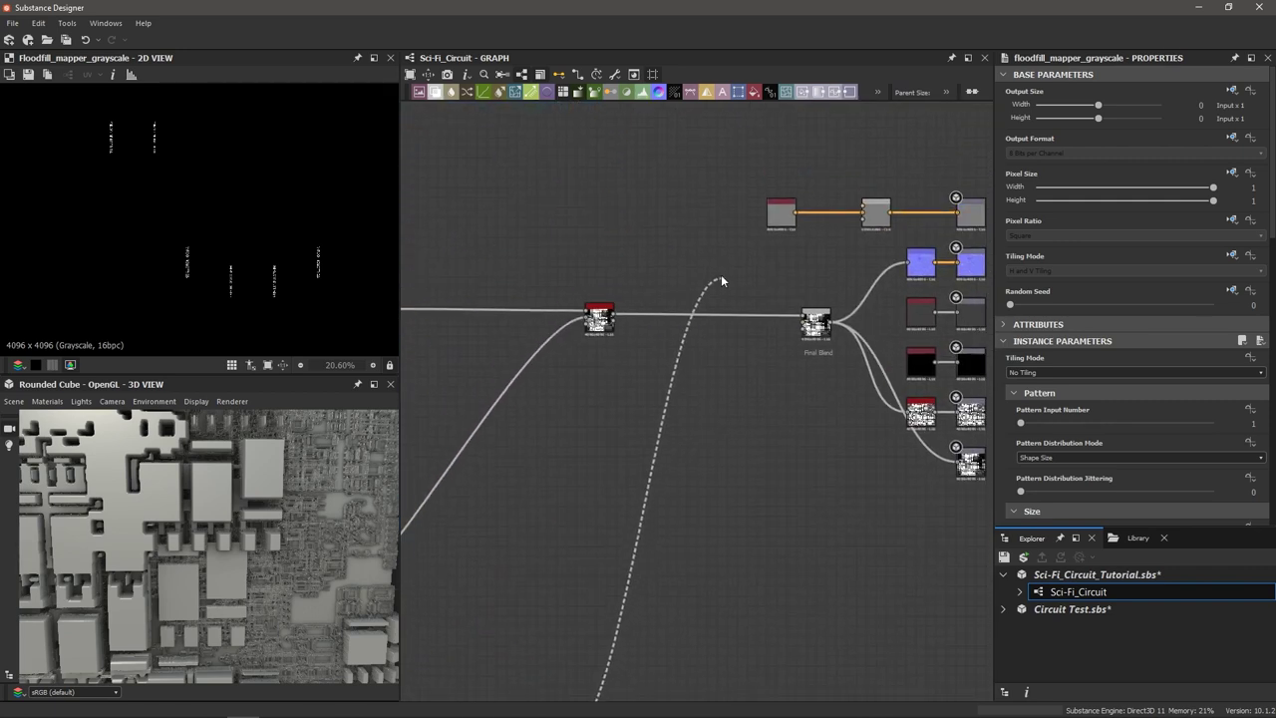
{"action": "middle_click_drag", "start_coordinate": [671, 314], "coordinate": [549, 427]}
{"action": "scroll", "coordinate": [705, 363], "scroll_direction": "up", "scroll_amount": 4}
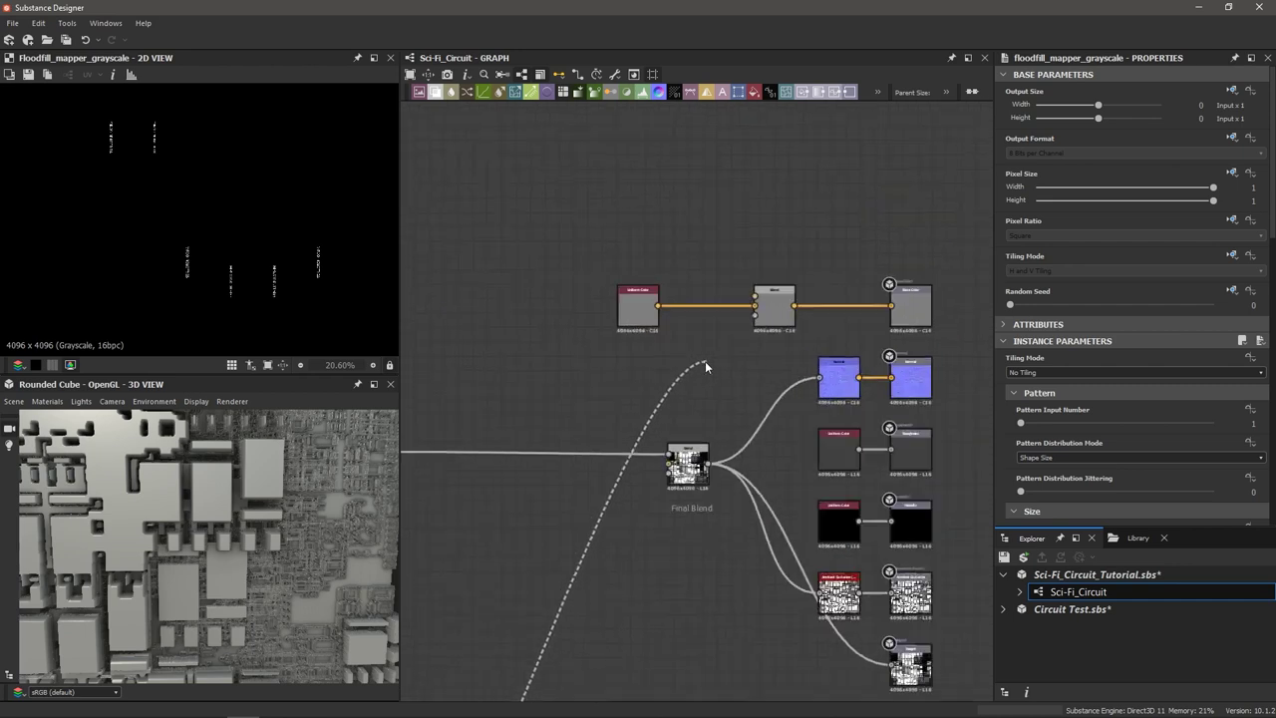
{"action": "middle_click_drag", "start_coordinate": [753, 315], "coordinate": [697, 390]}
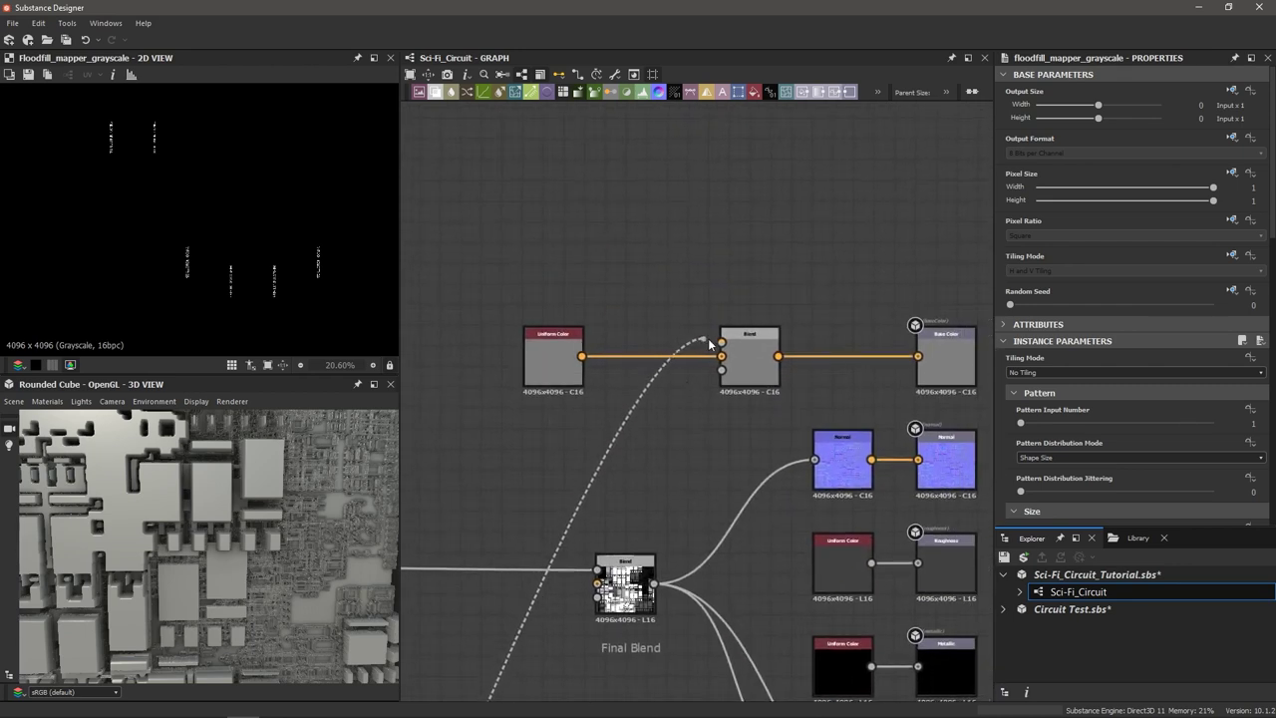
{"action": "left_click_drag", "start_coordinate": [727, 341], "coordinate": [726, 341]}
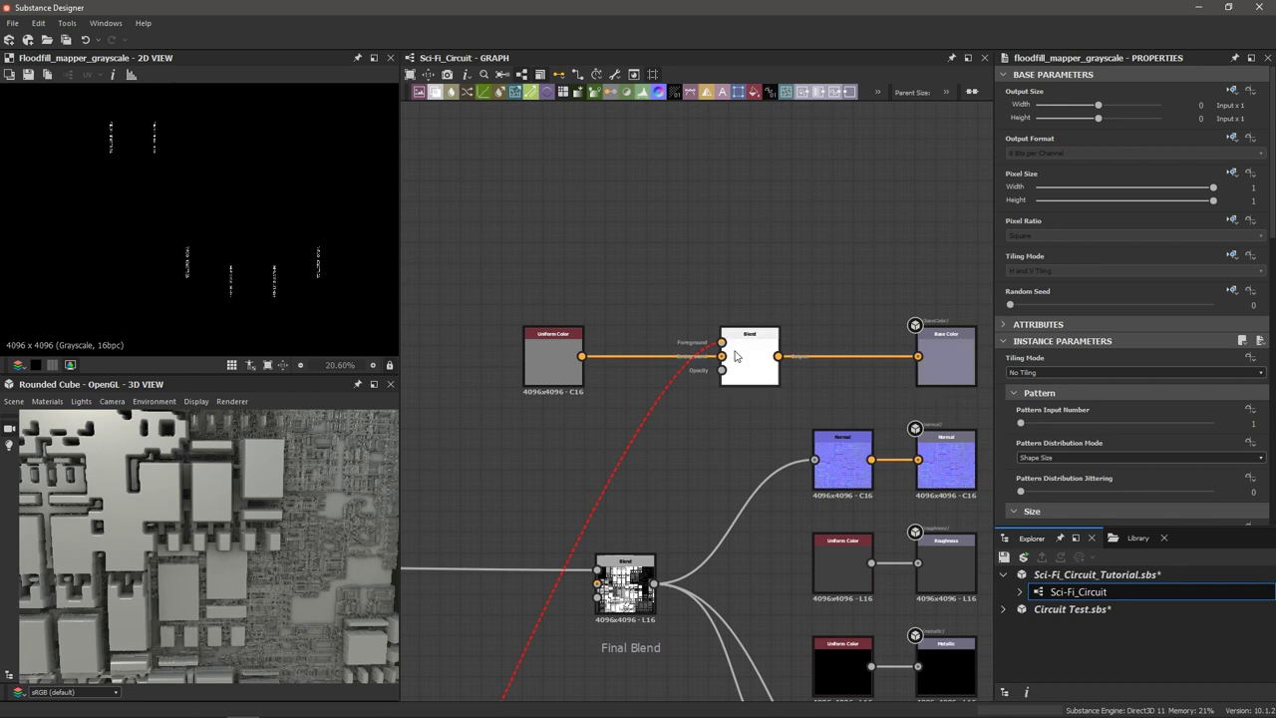
Insert a Gradient Map on the invalid link between the Flood Fill Mapper Grayscale and the Base Color Blend's Foreground.
{"action": "scroll", "coordinate": [732, 359], "scroll_direction": "up", "scroll_amount": 3}
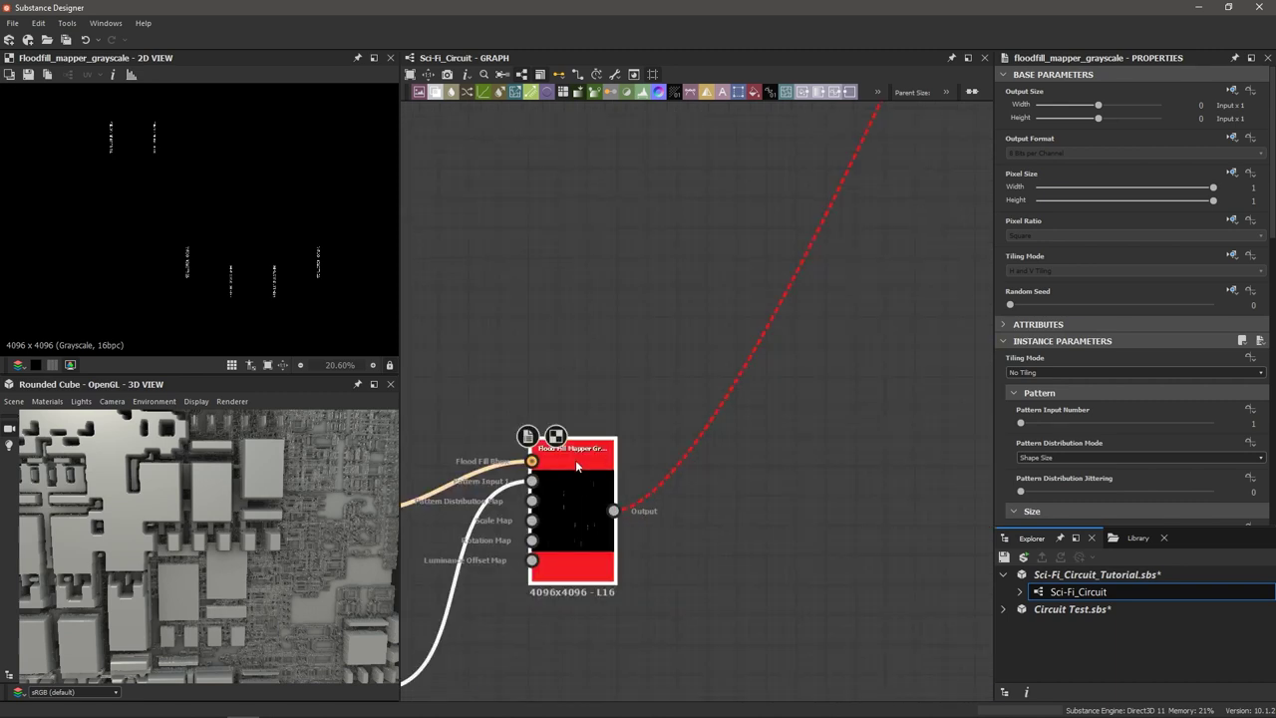
{"action": "scroll", "coordinate": [578, 463], "scroll_direction": "down", "scroll_amount": 5}
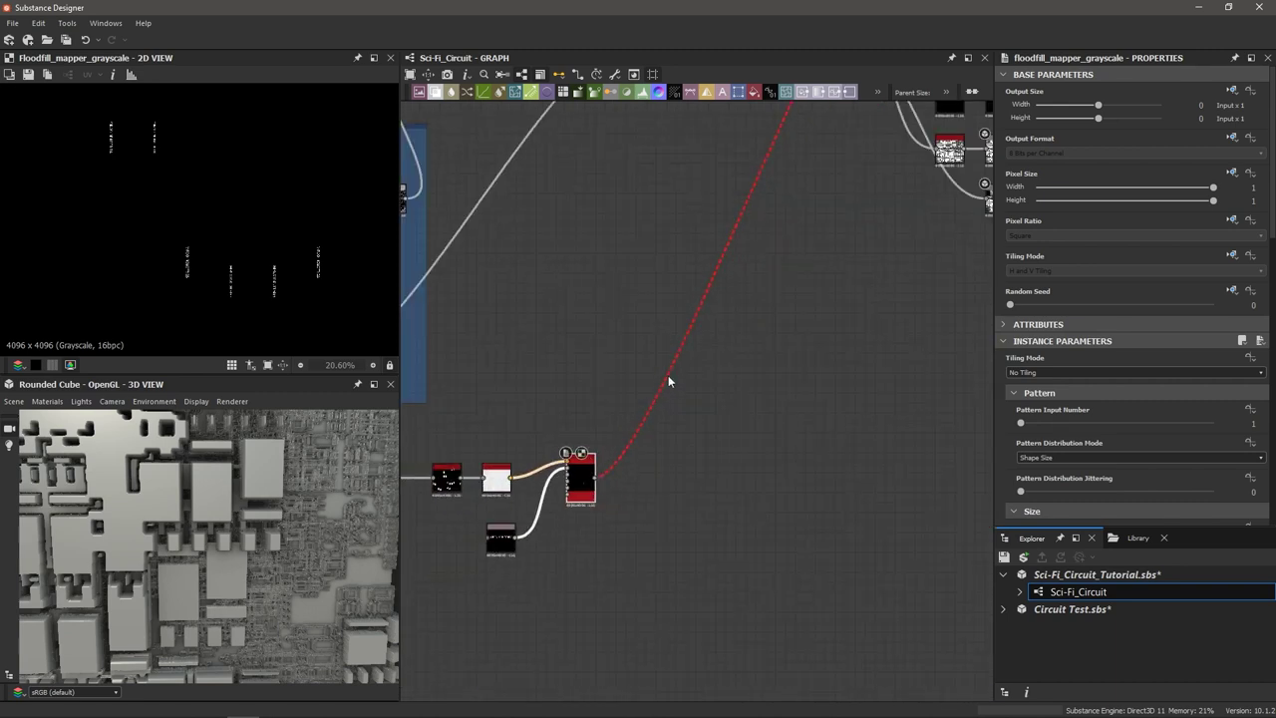
{"action": "middle_click_drag", "start_coordinate": [615, 365], "coordinate": [481, 636]}
{"action": "middle_click_drag", "start_coordinate": [680, 265], "coordinate": [553, 367]}
{"action": "scroll", "coordinate": [613, 325], "scroll_direction": "up", "scroll_amount": 4}
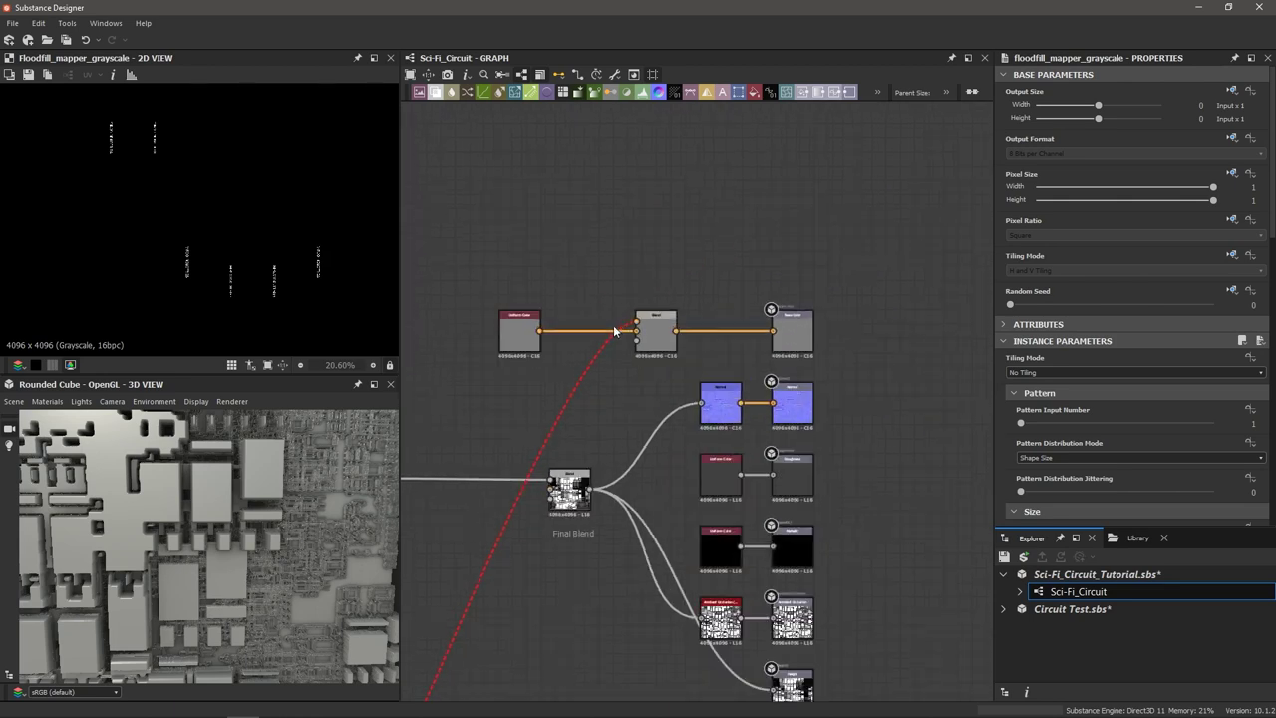
{"action": "middle_click_drag", "start_coordinate": [598, 285], "coordinate": [666, 300]}
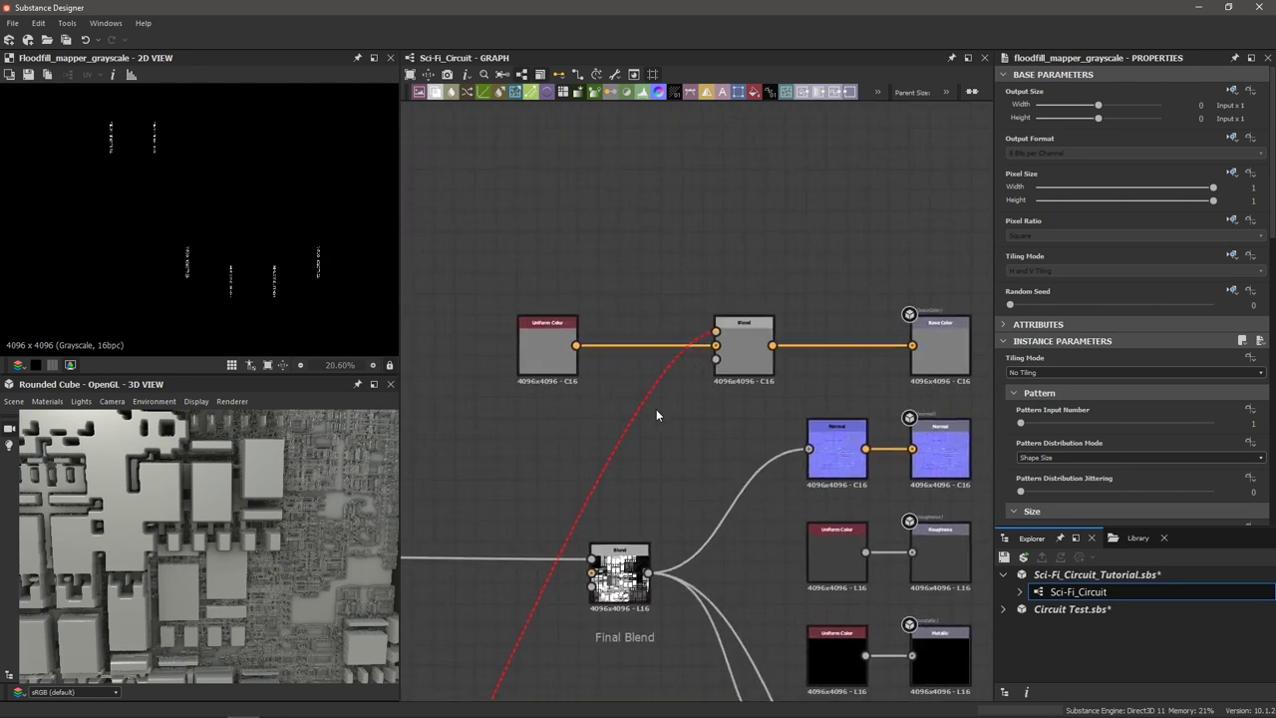
{"action": "left_click", "coordinate": [606, 461]}
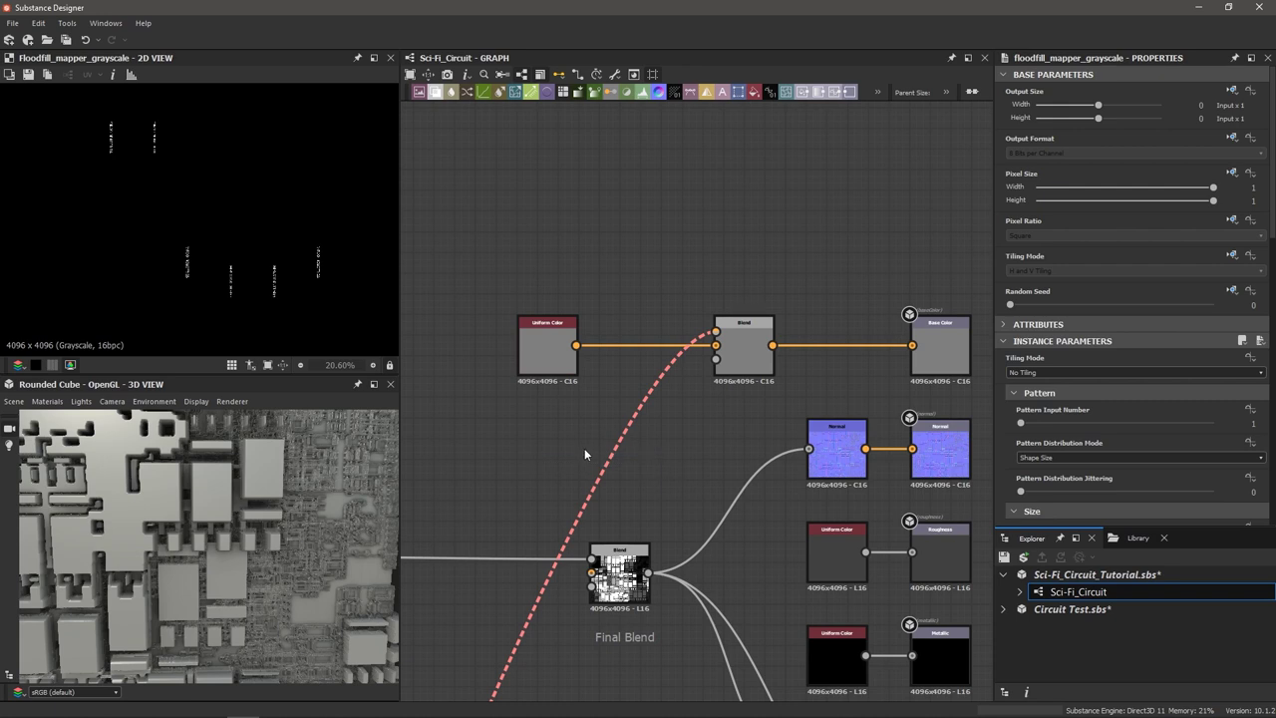
{"action": "key", "text": "space"}
{"action": "key", "text": "Return"}
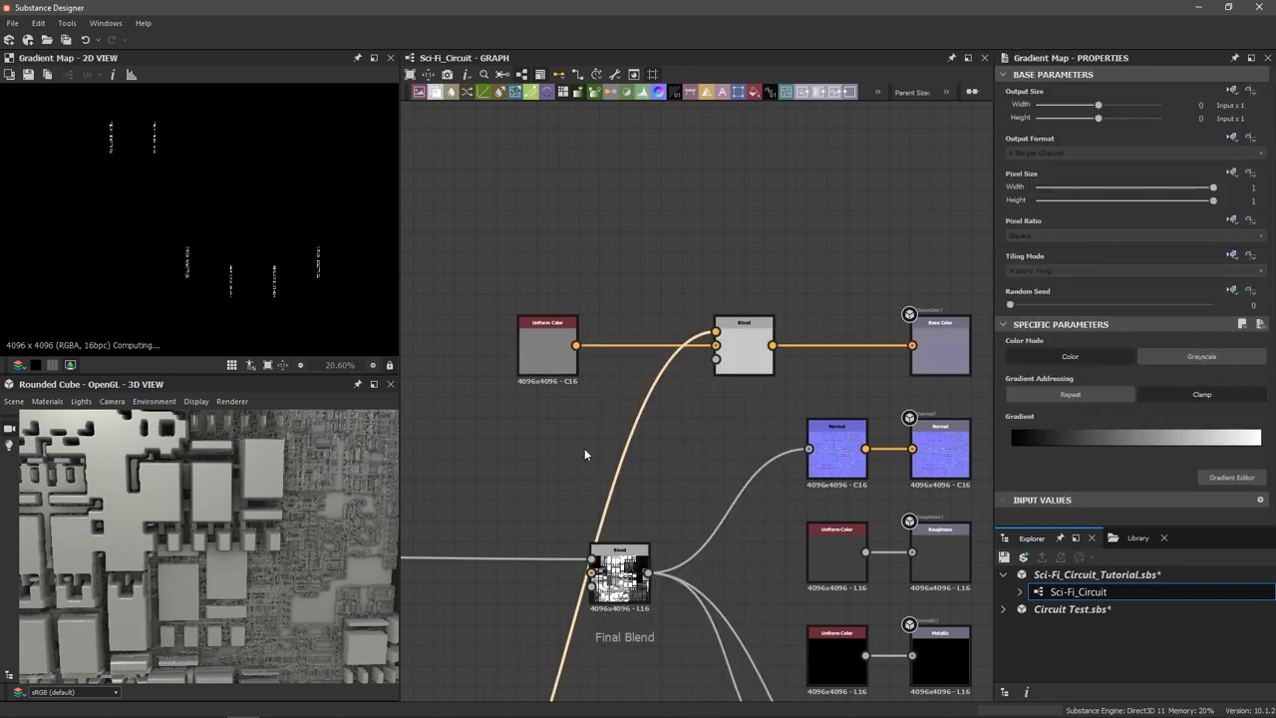
Move the new Gradient Map node up to just above the Uniform Color node feeding the Base Color Blend.
{"action": "scroll", "coordinate": [549, 462], "scroll_direction": "down", "scroll_amount": 3}
{"action": "middle_click_drag", "start_coordinate": [519, 590], "coordinate": [577, 530]}
{"action": "left_click_drag", "start_coordinate": [536, 617], "coordinate": [600, 307]}
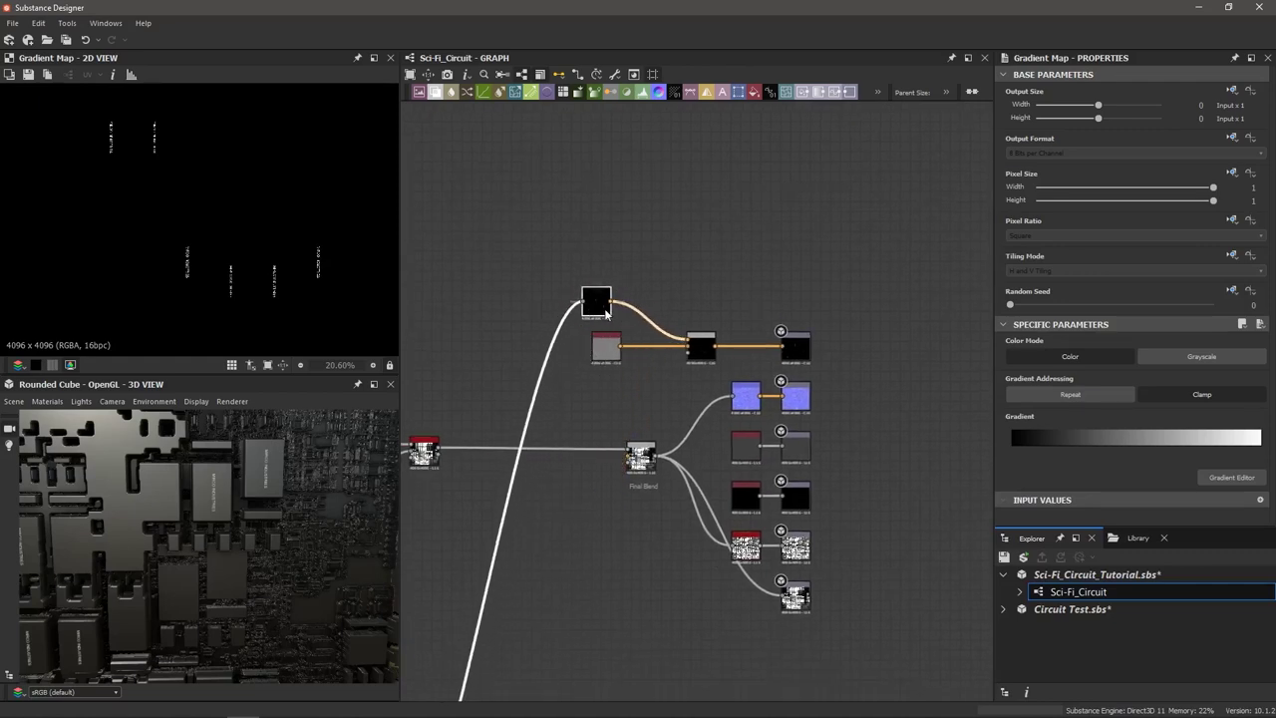
{"action": "scroll", "coordinate": [635, 317], "scroll_direction": "up", "scroll_amount": 3}
{"action": "middle_click_drag", "start_coordinate": [706, 262], "coordinate": [724, 278]}
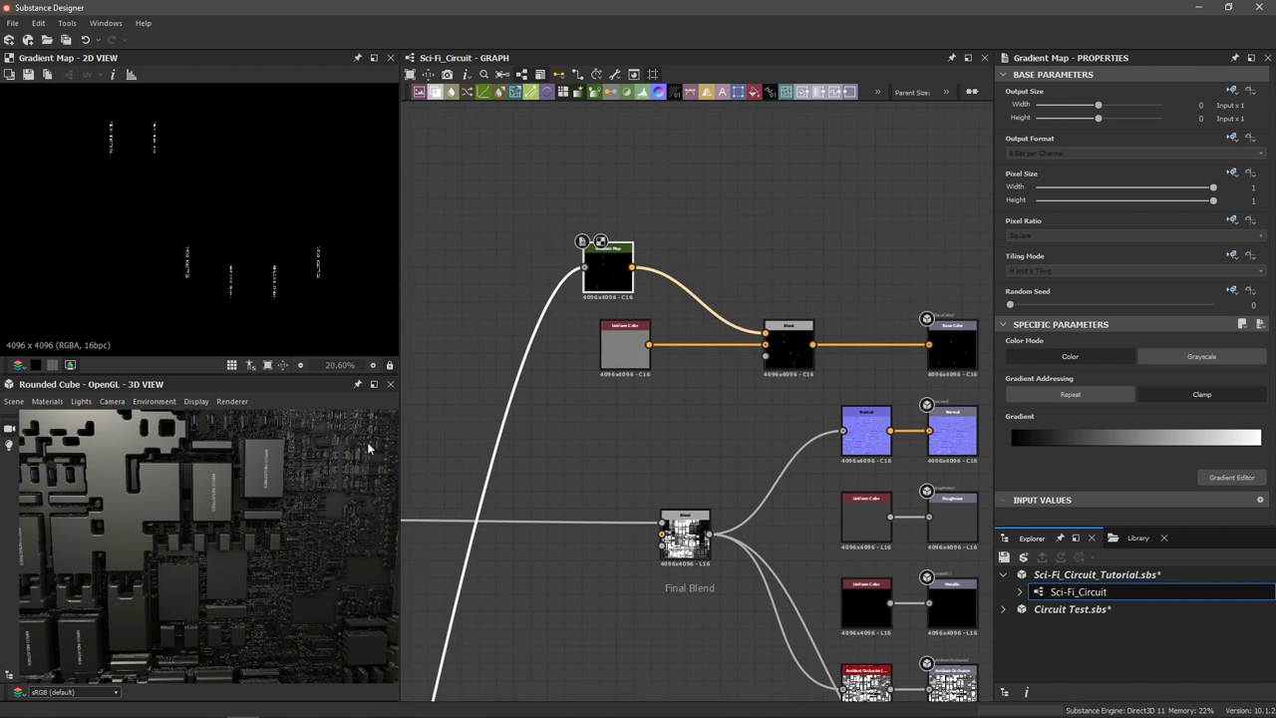
Insert an Invert Color node between the Gradient Map and the Blend, and align it beside the Gradient Map.
{"action": "scroll", "coordinate": [208, 511], "scroll_direction": "up", "scroll_amount": 4}
{"action": "scroll", "coordinate": [254, 483], "scroll_direction": "down", "scroll_amount": 2}
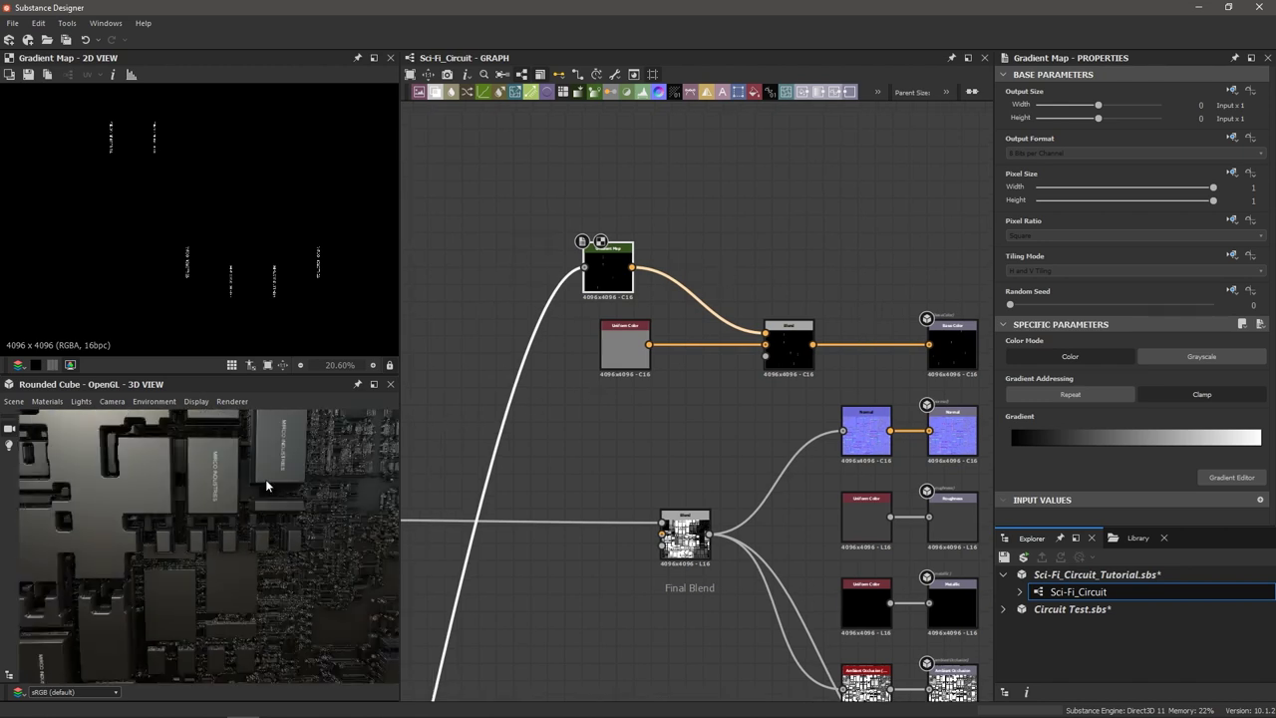
{"action": "scroll", "coordinate": [208, 488], "scroll_direction": "up", "scroll_amount": 3}
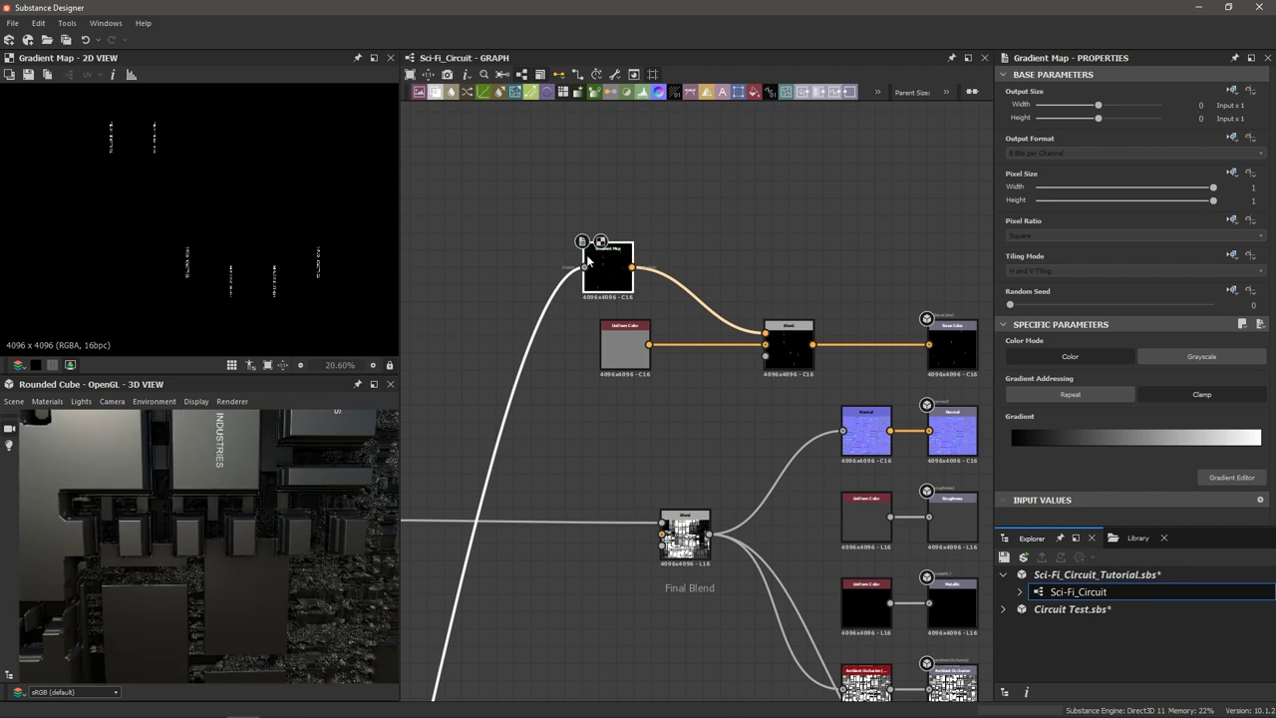
{"action": "left_click_drag", "start_coordinate": [617, 262], "coordinate": [496, 235]}
{"action": "scroll", "coordinate": [505, 266], "scroll_direction": "up", "scroll_amount": 2}
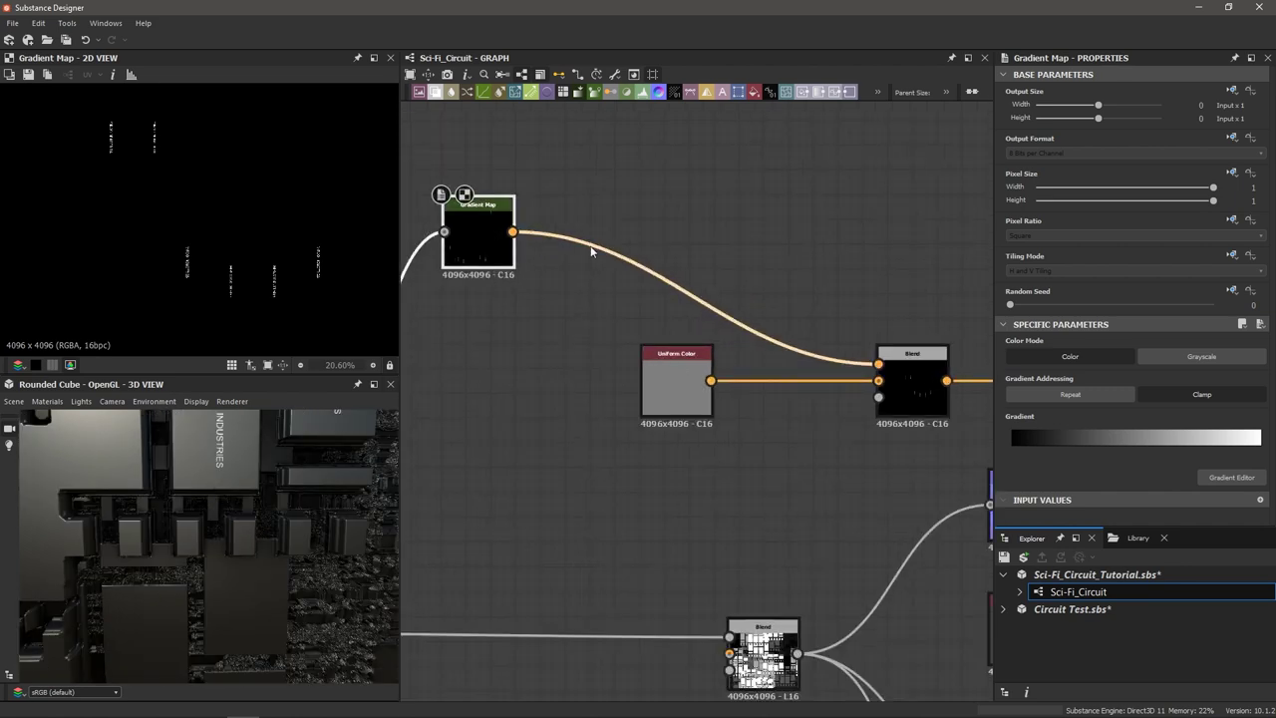
{"action": "key", "text": "space"}
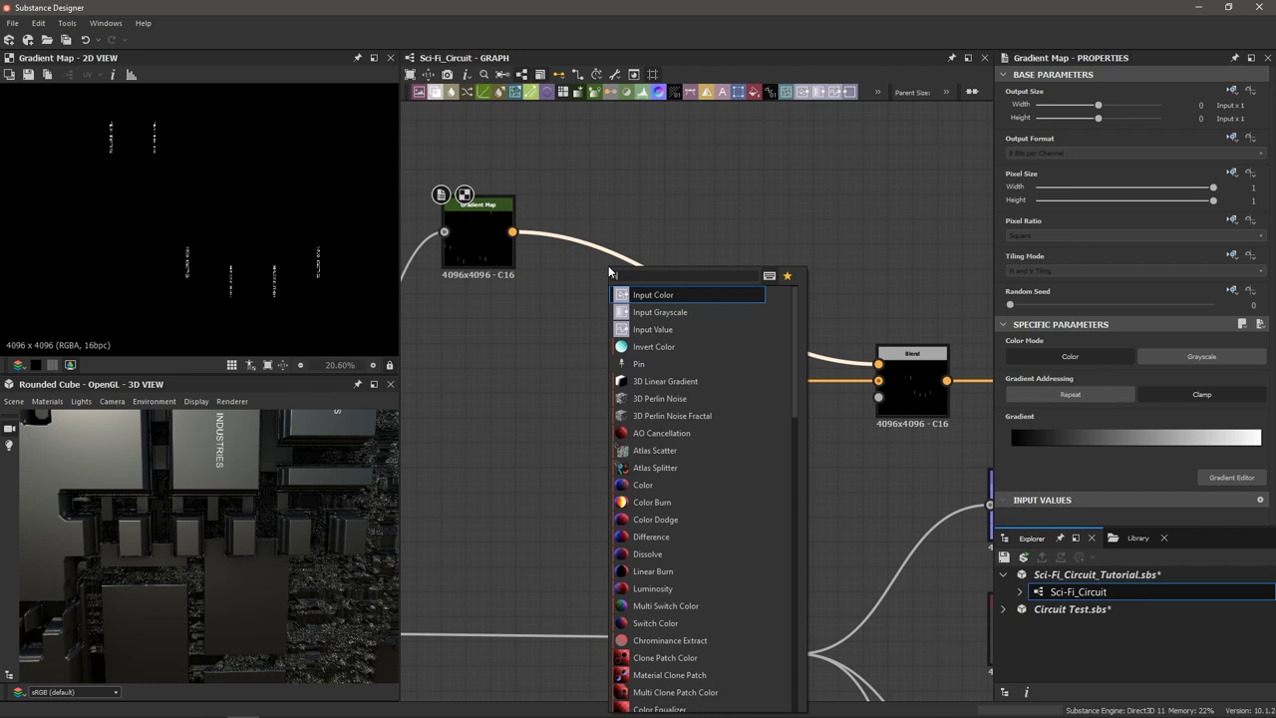
{"action": "type", "text": "inv"}
{"action": "key", "text": "Return"}
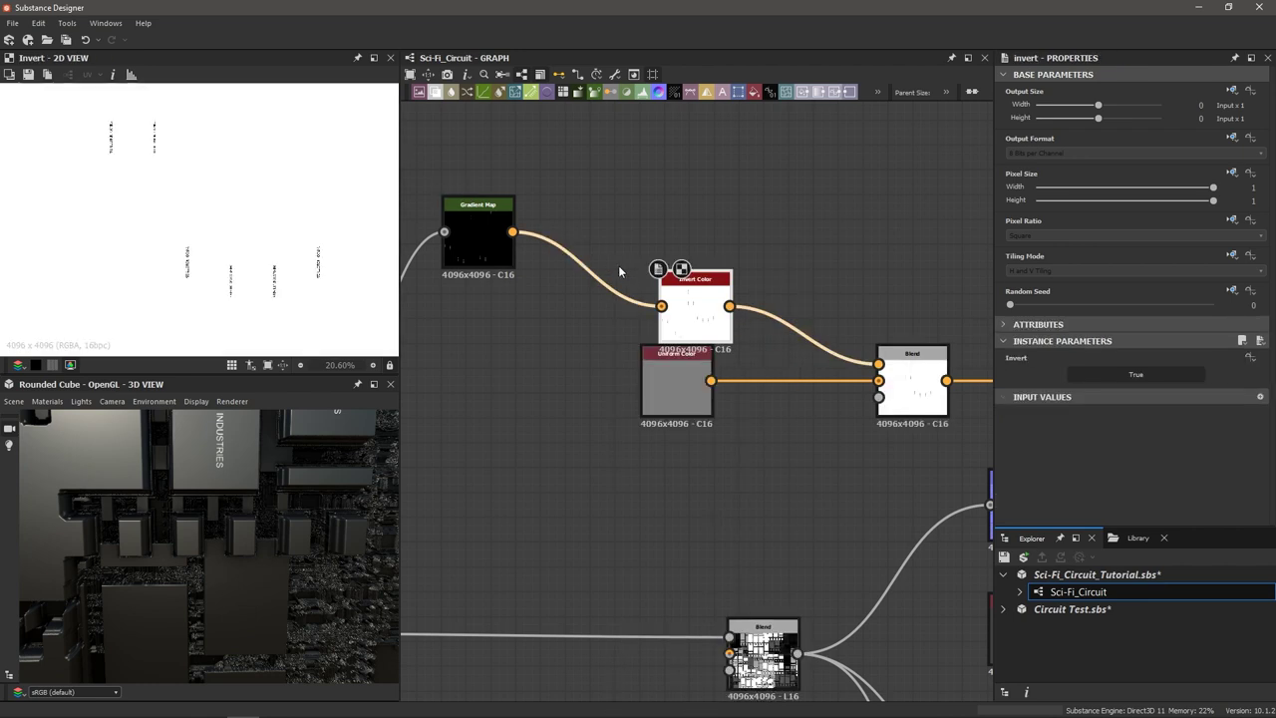
{"action": "left_click_drag", "start_coordinate": [684, 307], "coordinate": [597, 233]}
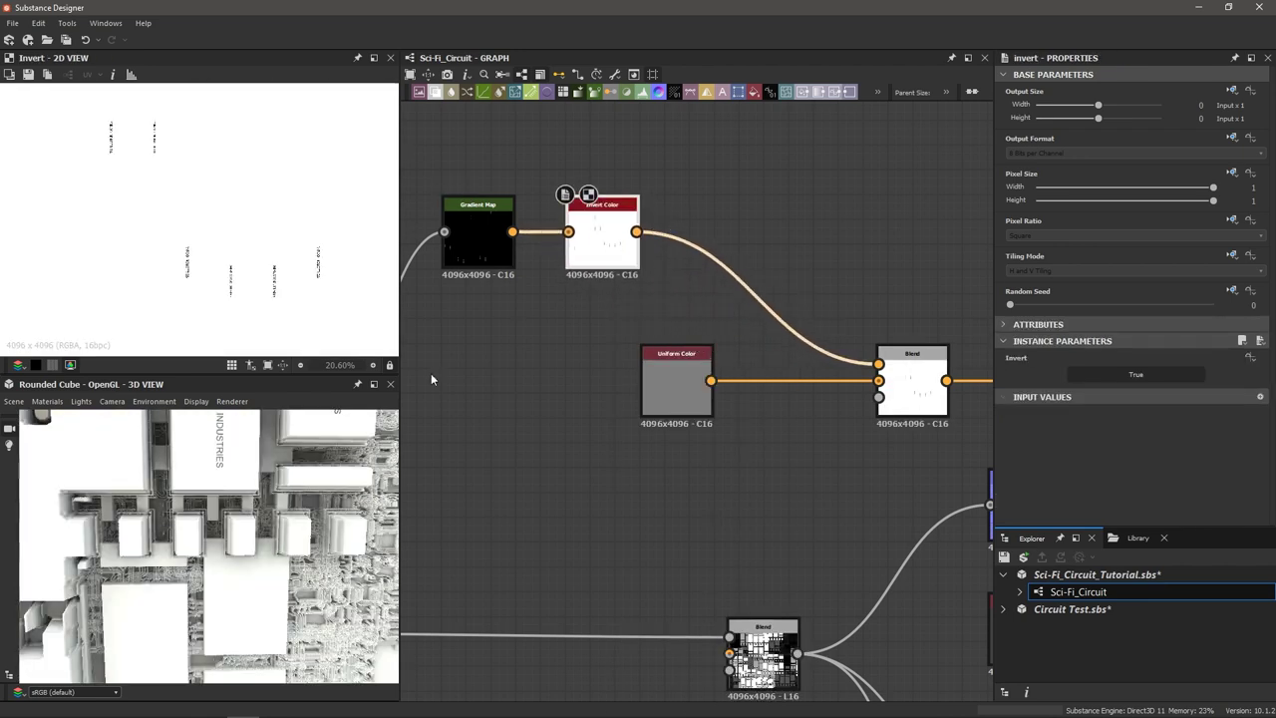
Connect the Flood Fill Mapper Grayscale's output to the Base Color Blend's Opacity input so the text masks the blend.
{"action": "scroll", "coordinate": [248, 479], "scroll_direction": "down", "scroll_amount": 2}
{"action": "scroll", "coordinate": [867, 419], "scroll_direction": "up", "scroll_amount": 4}
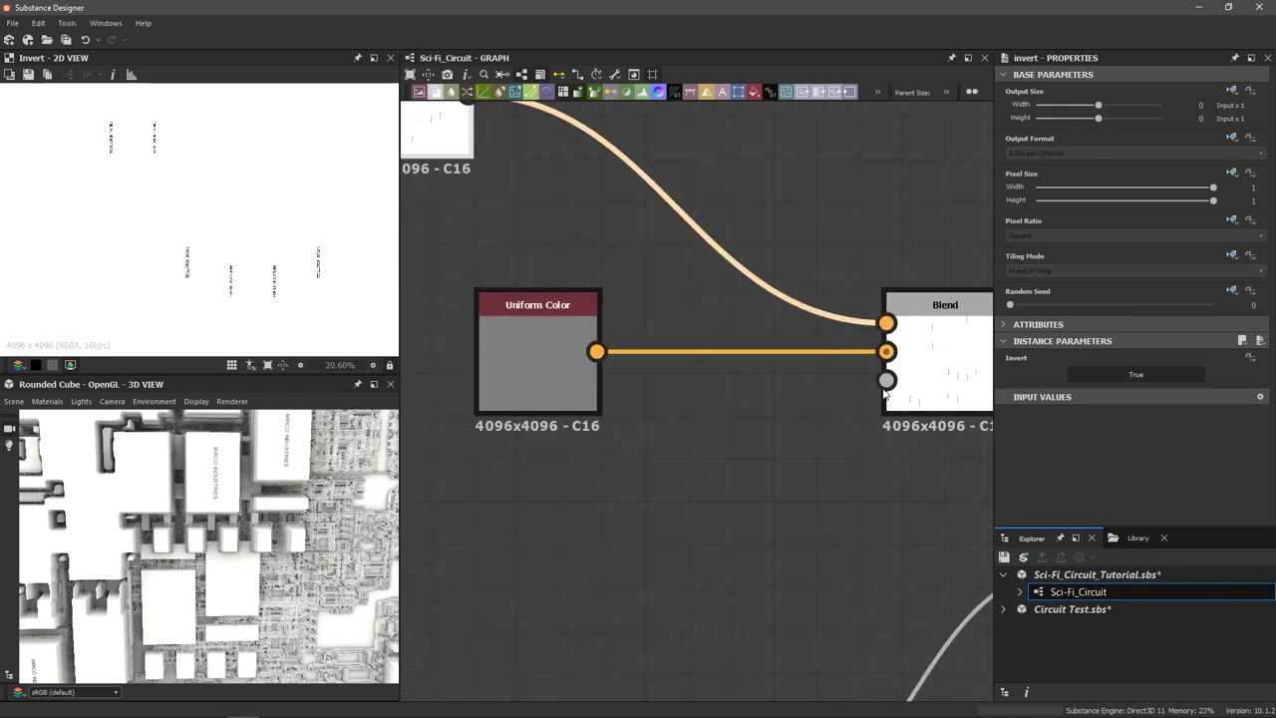
{"action": "scroll", "coordinate": [766, 439], "scroll_direction": "up", "scroll_amount": 1}
{"action": "scroll", "coordinate": [767, 438], "scroll_direction": "down", "scroll_amount": 1}
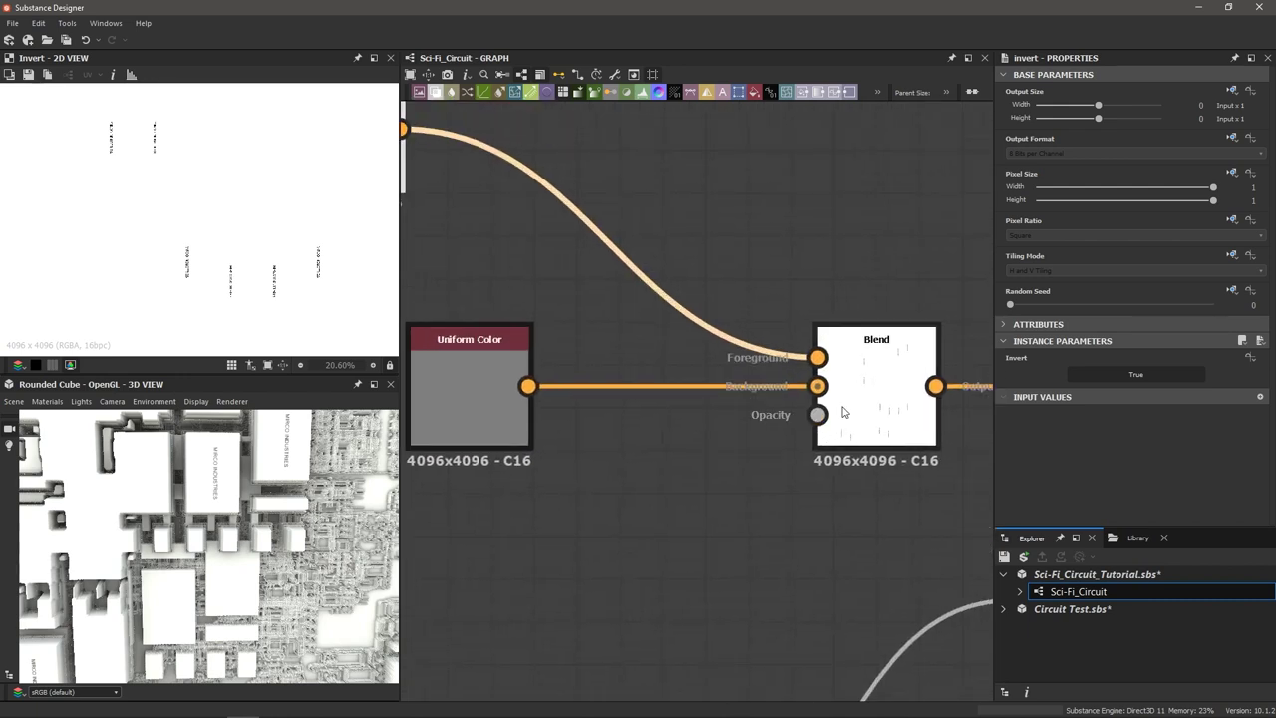
{"action": "scroll", "coordinate": [570, 553], "scroll_direction": "down", "scroll_amount": 2}
{"action": "scroll", "coordinate": [528, 526], "scroll_direction": "down", "scroll_amount": 3}
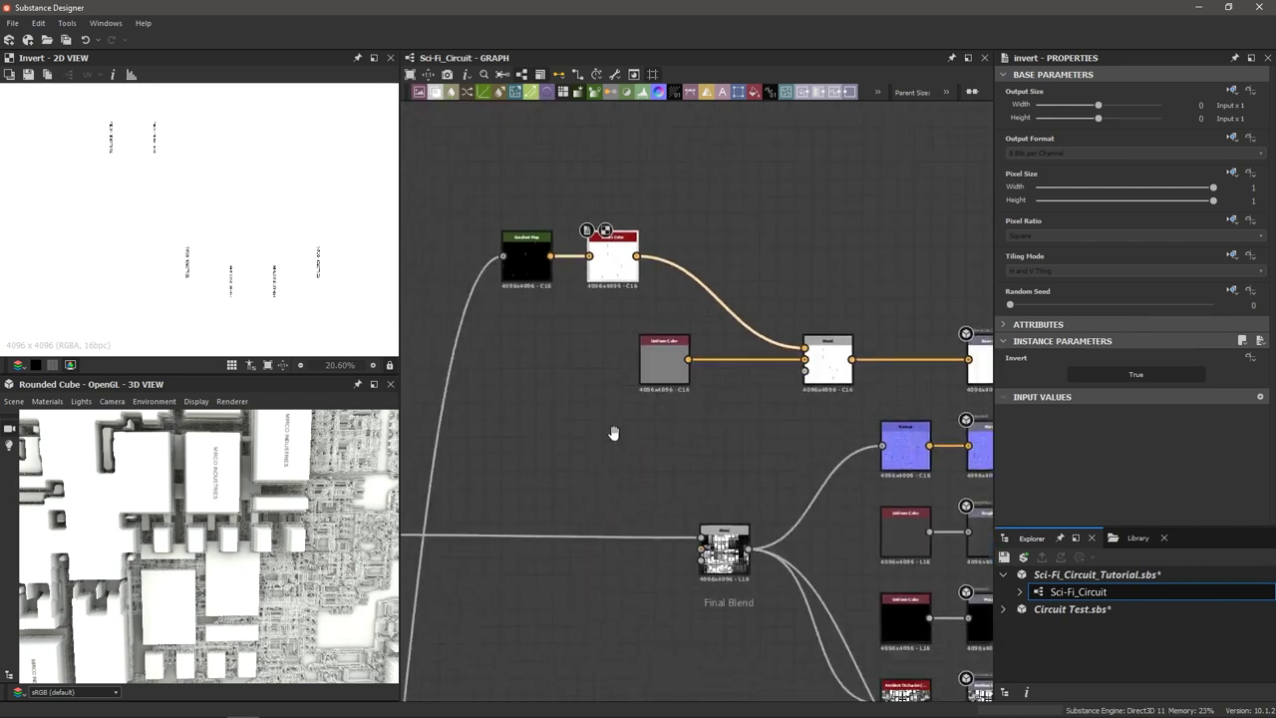
{"action": "middle_click_drag", "start_coordinate": [597, 532], "coordinate": [673, 330]}
{"action": "middle_click_drag", "start_coordinate": [658, 495], "coordinate": [710, 330]}
{"action": "scroll", "coordinate": [498, 498], "scroll_direction": "up", "scroll_amount": 3}
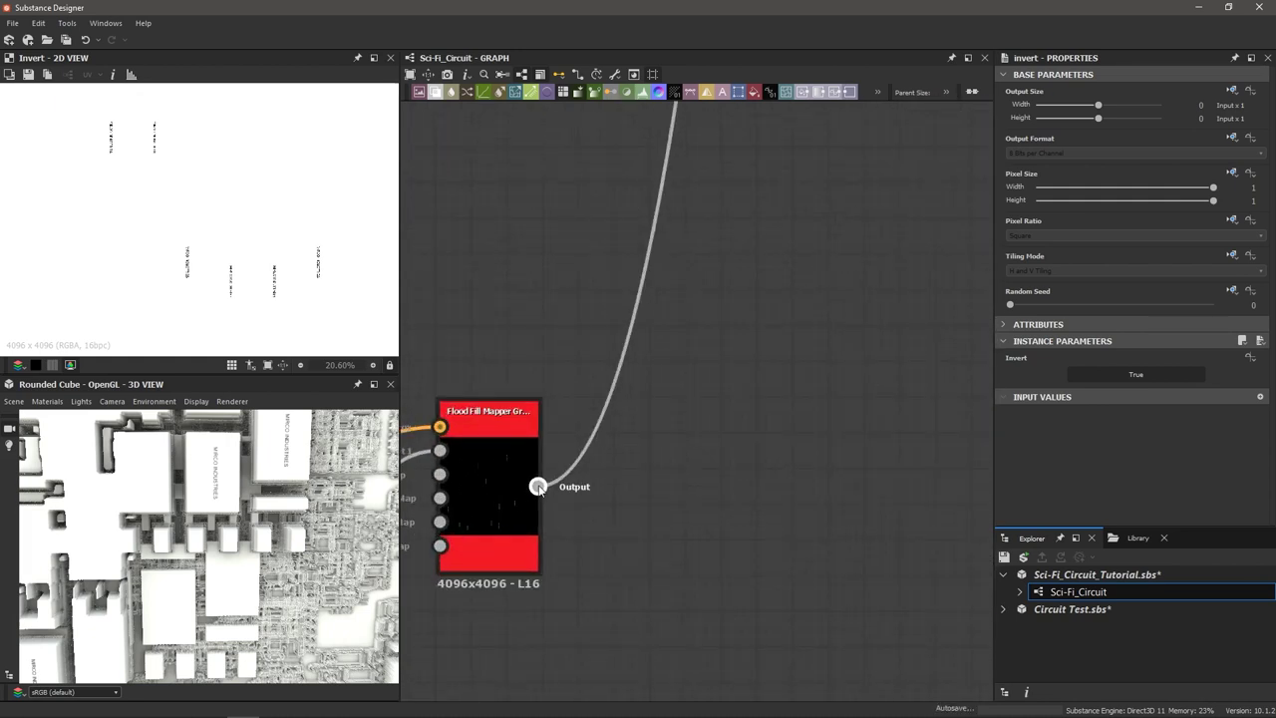
{"action": "left_click_drag", "start_coordinate": [537, 486], "coordinate": [892, 376]}
{"action": "scroll", "coordinate": [890, 379], "scroll_direction": "down", "scroll_amount": 2}
{"action": "middle_click_drag", "start_coordinate": [892, 372], "coordinate": [702, 608]}
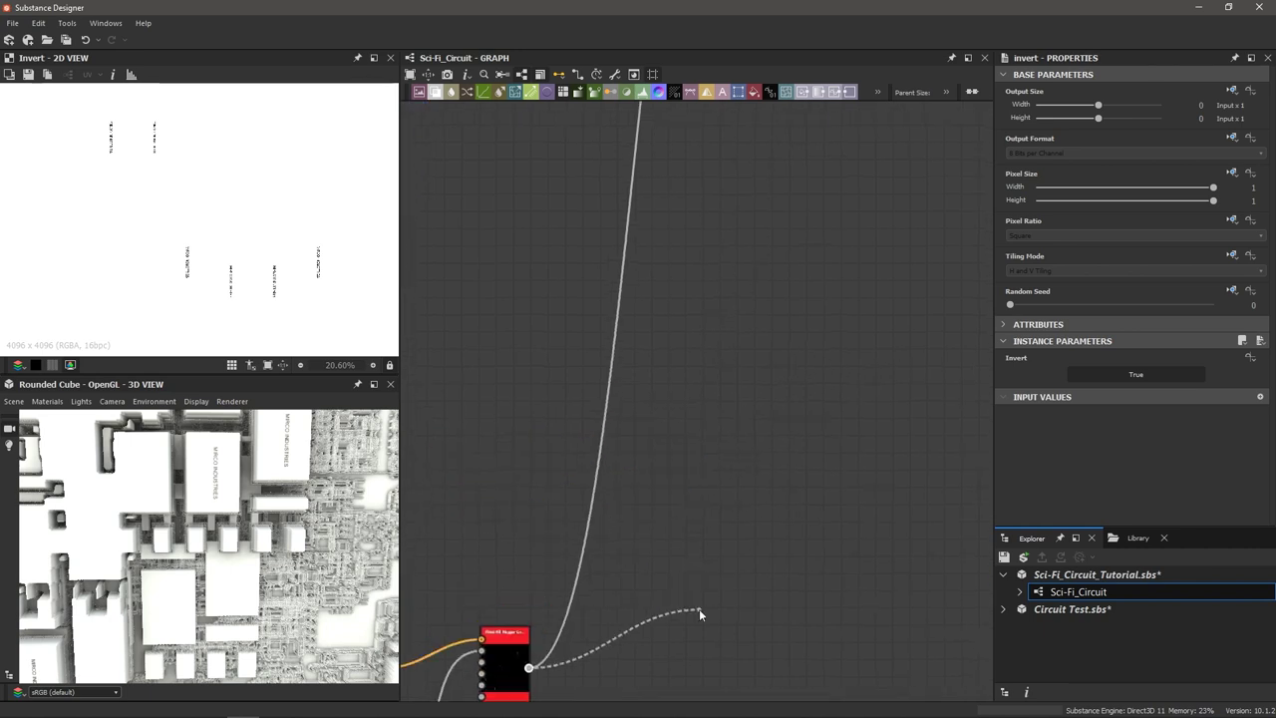
{"action": "middle_click_drag", "start_coordinate": [766, 383], "coordinate": [647, 655]}
{"action": "middle_click_drag", "start_coordinate": [767, 385], "coordinate": [637, 644]}
{"action": "left_click_drag", "start_coordinate": [704, 351], "coordinate": [767, 290]}
{"action": "scroll", "coordinate": [674, 390], "scroll_direction": "up", "scroll_amount": 3}
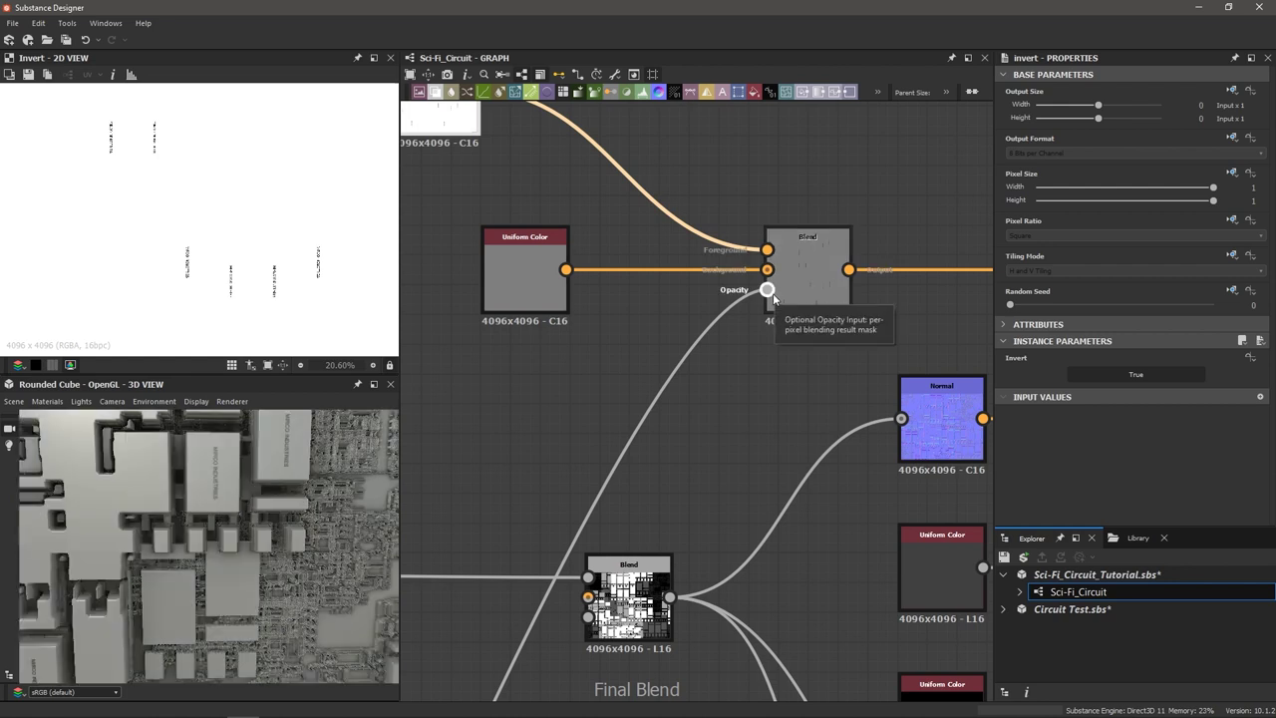
Examine the text on a block in the 3D view and trace the Base Color Blend's Foreground, Background and Opacity connections.
{"action": "scroll", "coordinate": [225, 480], "scroll_direction": "up", "scroll_amount": 5}
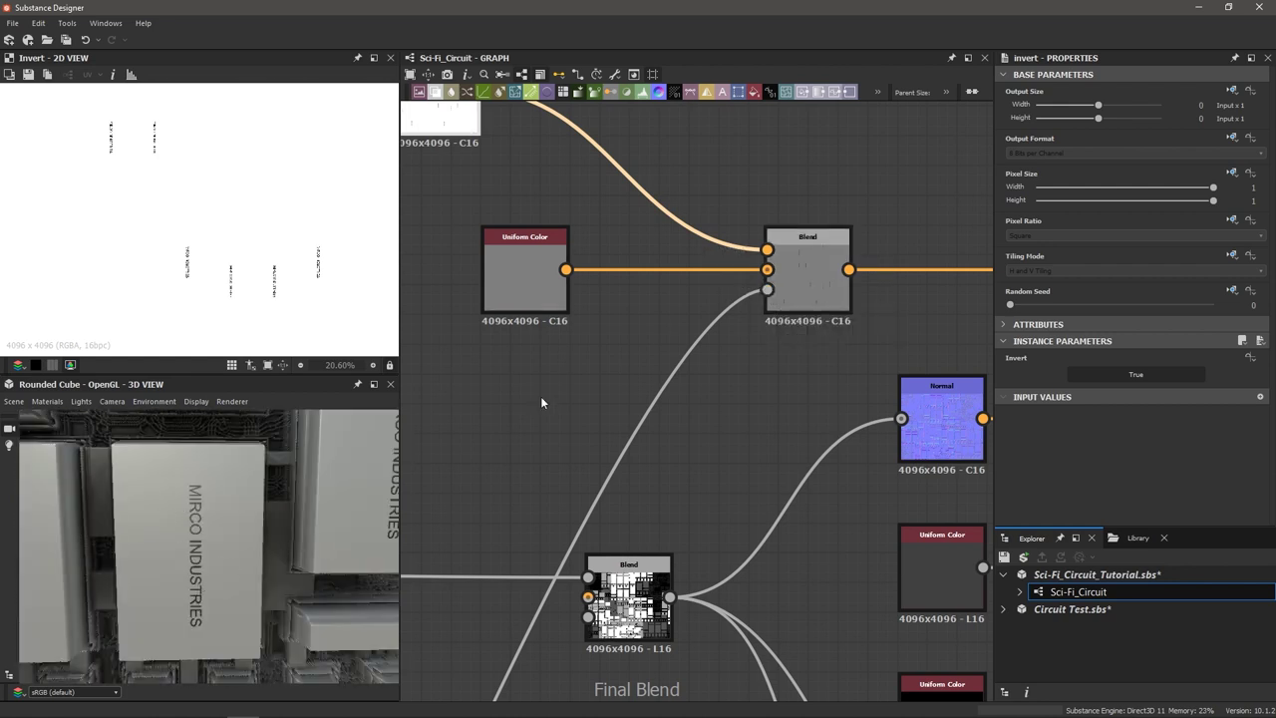
{"action": "left_click", "coordinate": [809, 286]}
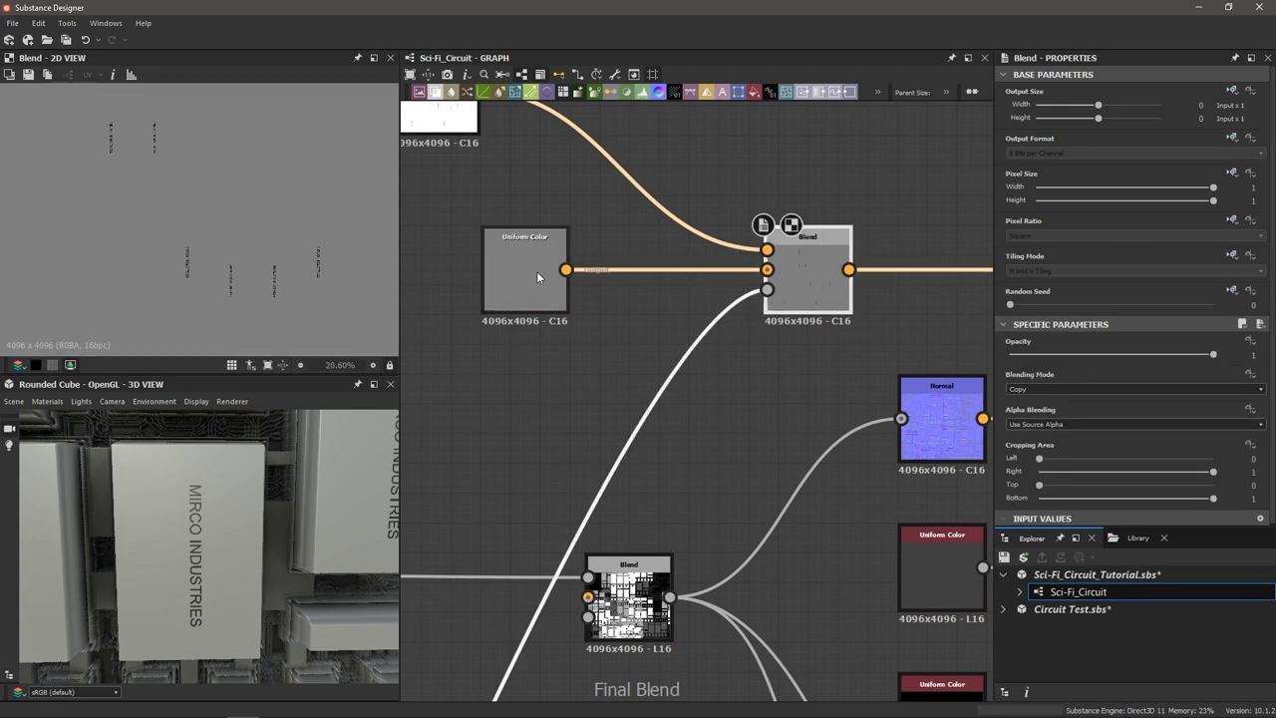
{"action": "scroll", "coordinate": [528, 329], "scroll_direction": "down", "scroll_amount": 4}
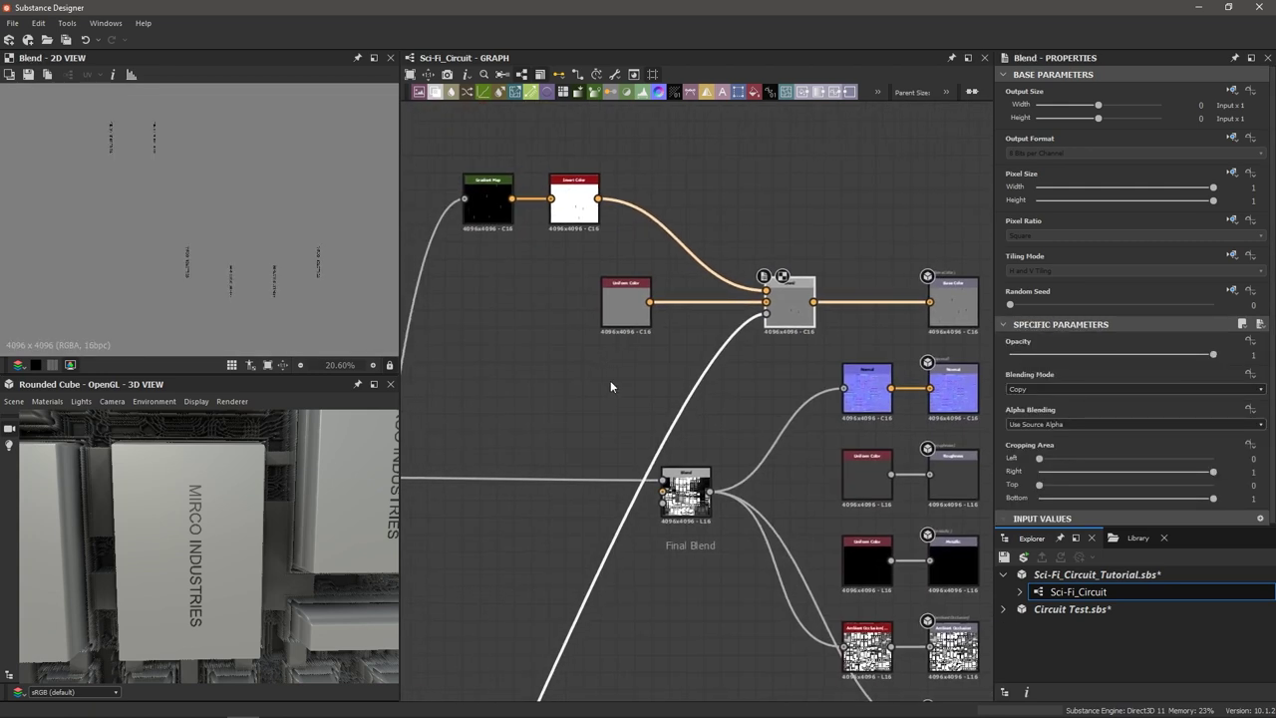
{"action": "middle_click_drag", "start_coordinate": [602, 356], "coordinate": [652, 355]}
{"action": "scroll", "coordinate": [593, 349], "scroll_direction": "down", "scroll_amount": 5}
{"action": "middle_click_drag", "start_coordinate": [550, 486], "coordinate": [553, 461]}
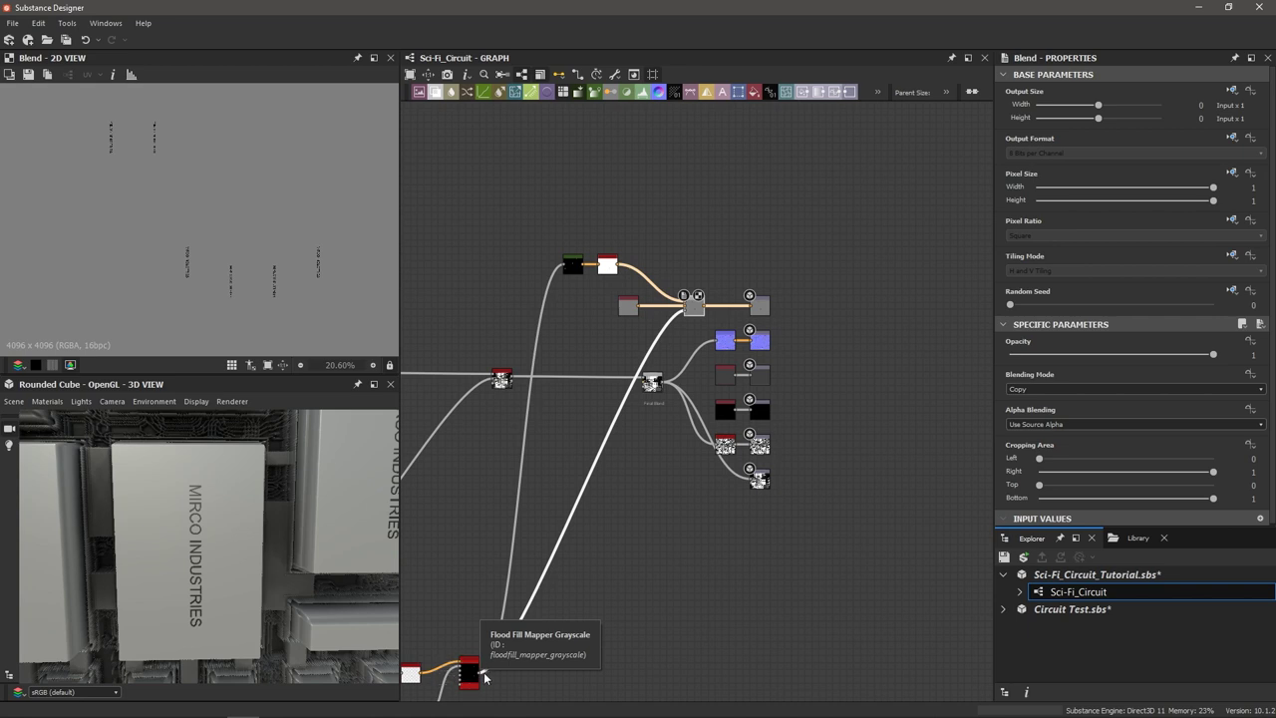
{"action": "scroll", "coordinate": [562, 274], "scroll_direction": "up", "scroll_amount": 5}
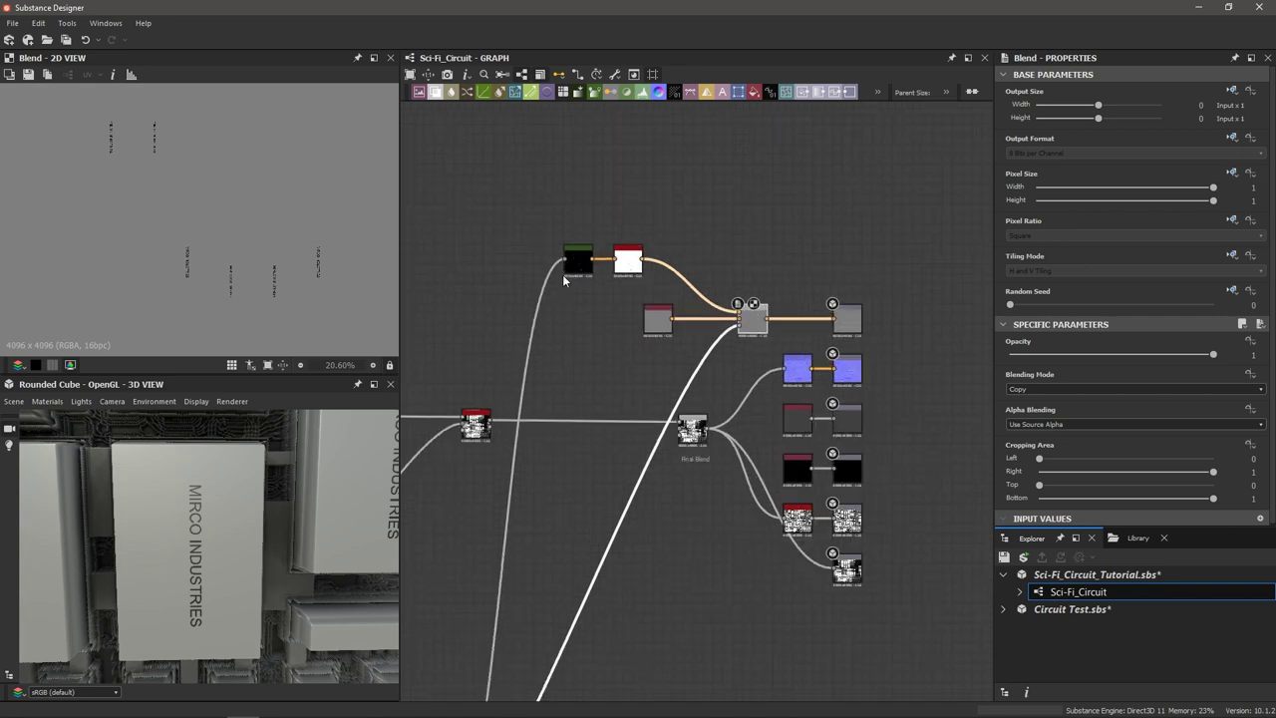
{"action": "middle_click_drag", "start_coordinate": [658, 294], "coordinate": [591, 308]}
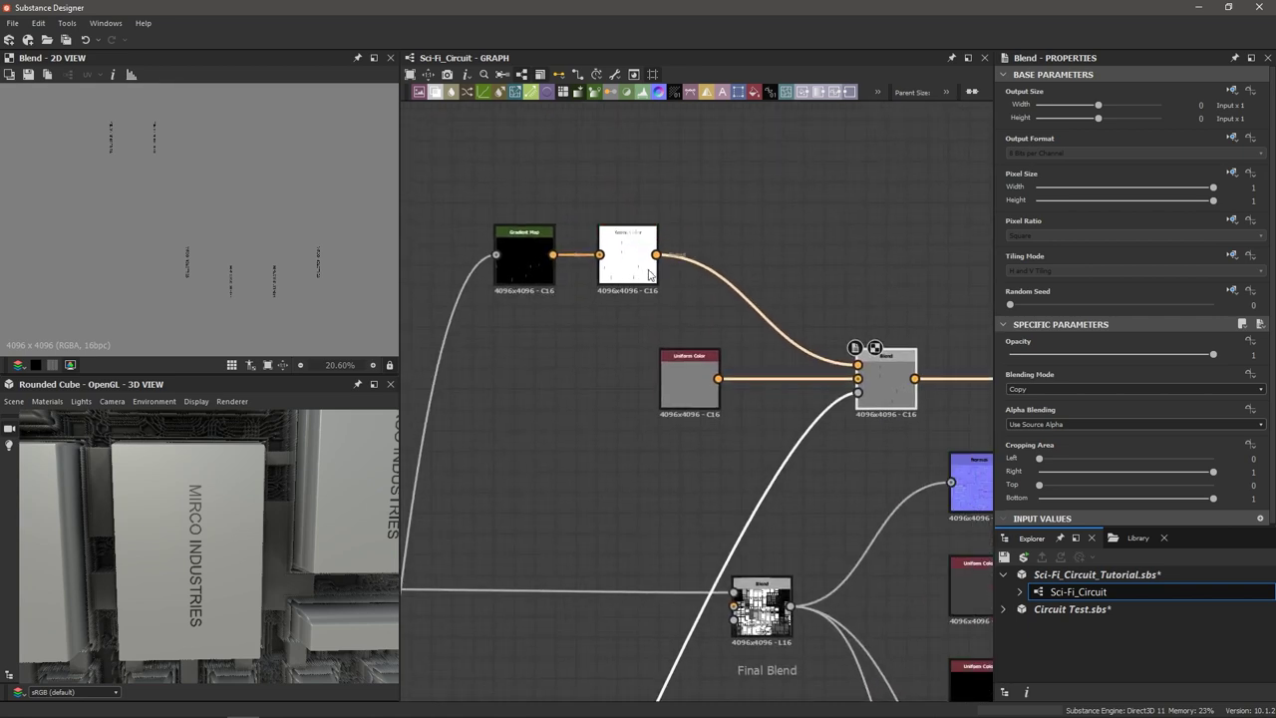
{"action": "scroll", "coordinate": [880, 374], "scroll_direction": "up", "scroll_amount": 2}
{"action": "scroll", "coordinate": [882, 371], "scroll_direction": "up", "scroll_amount": 2}
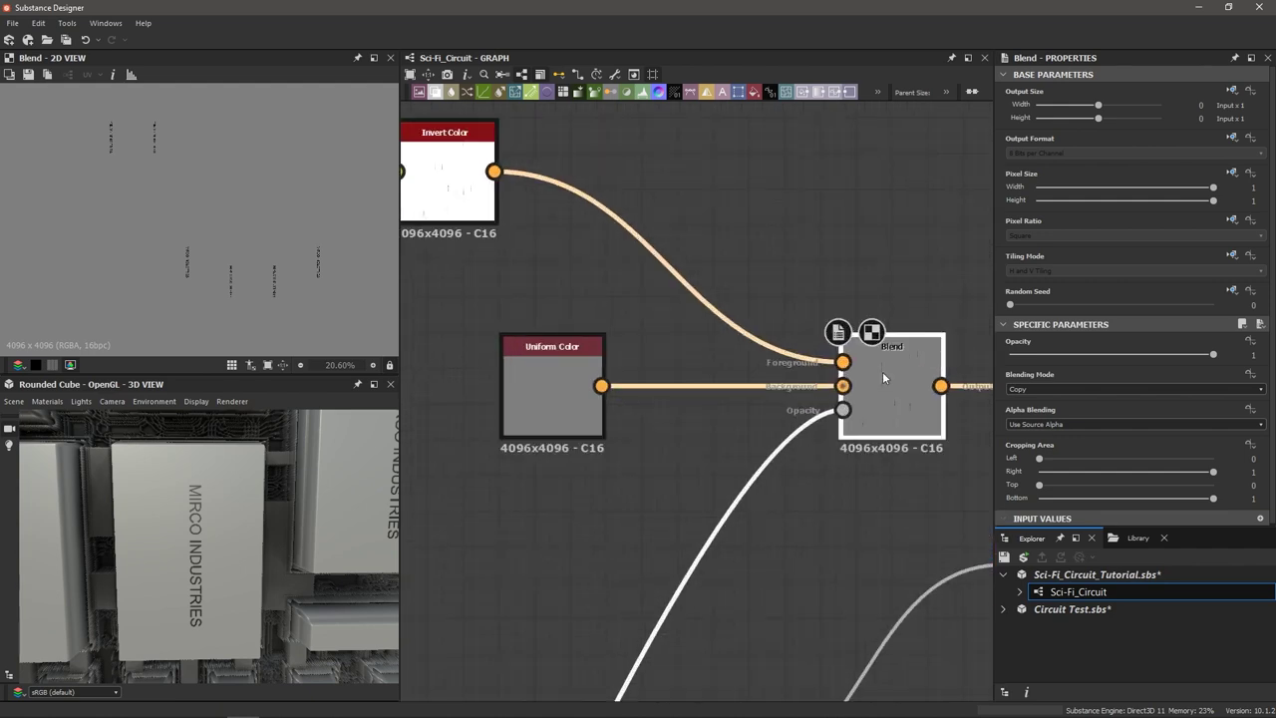
{"action": "scroll", "coordinate": [883, 371], "scroll_direction": "down", "scroll_amount": 3}
{"action": "scroll", "coordinate": [723, 377], "scroll_direction": "up", "scroll_amount": 1}
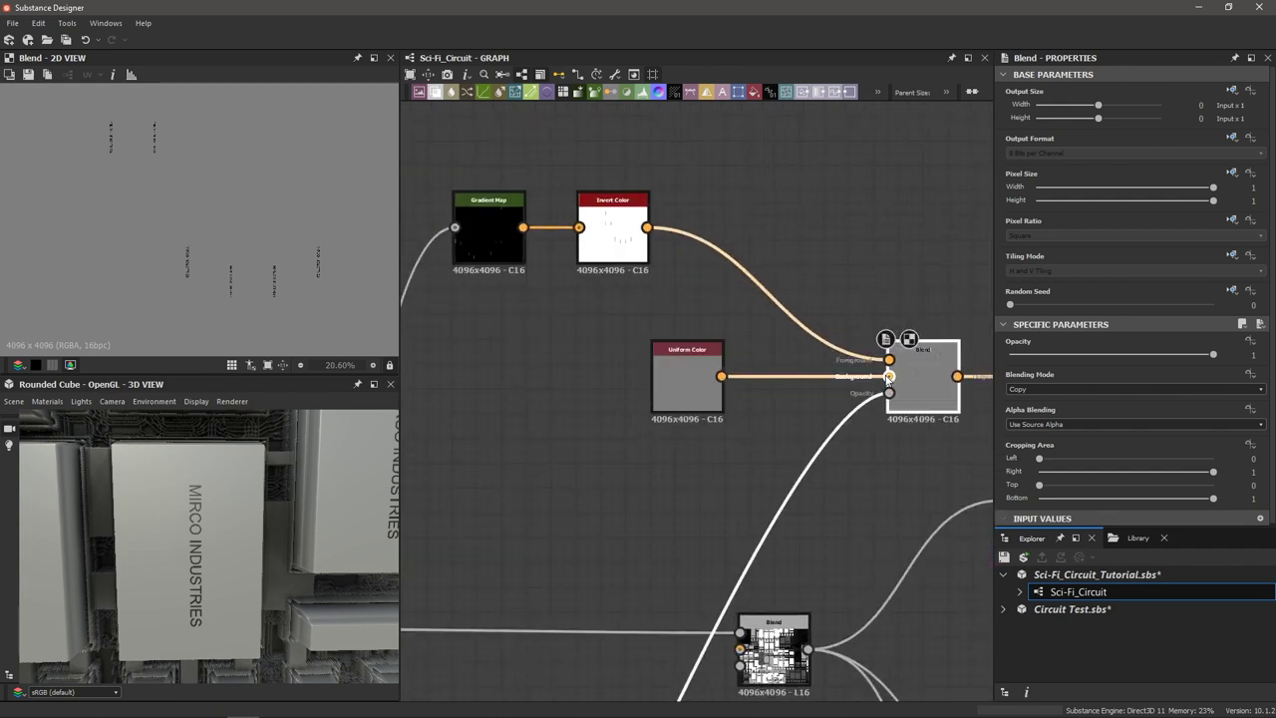
Trace the Base Color Blend's Opacity connection down to the Flood Fill Mapper Grayscale node and back.
{"action": "scroll", "coordinate": [887, 377], "scroll_direction": "down", "scroll_amount": 3}
{"action": "middle_click_drag", "start_coordinate": [718, 560], "coordinate": [772, 264]}
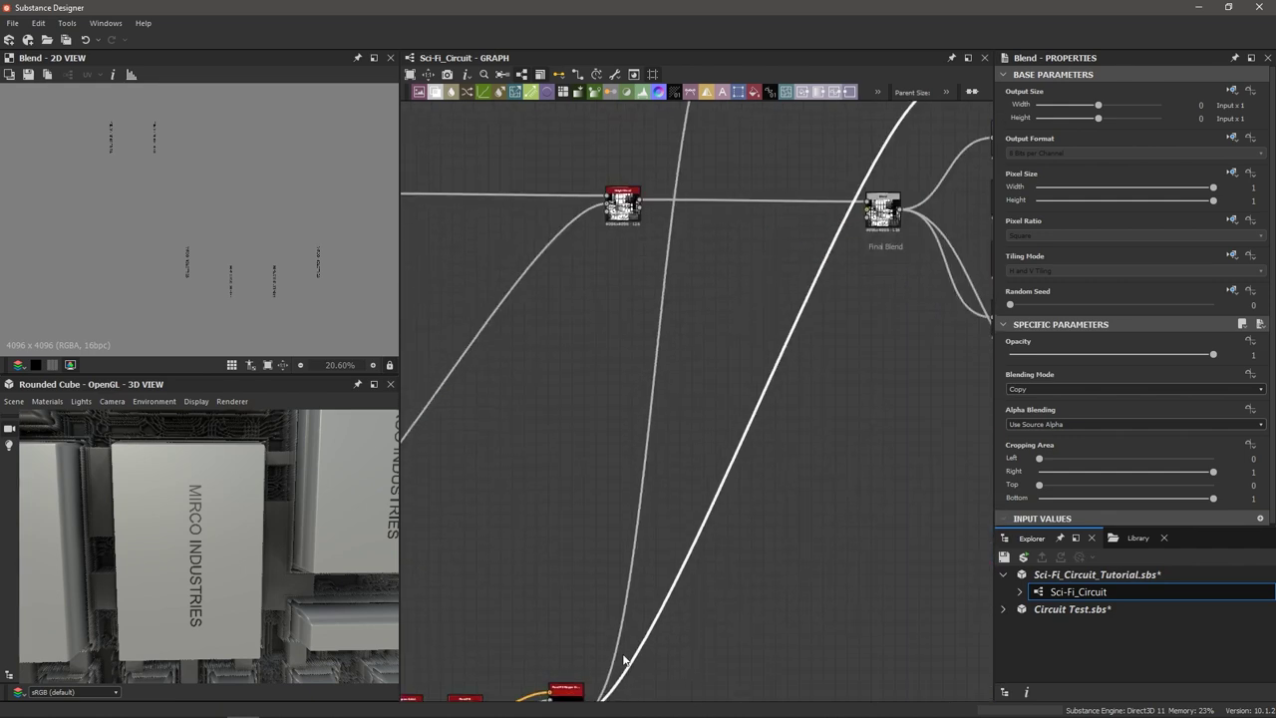
{"action": "middle_click_drag", "start_coordinate": [652, 632], "coordinate": [665, 540]}
{"action": "scroll", "coordinate": [618, 613], "scroll_direction": "up", "scroll_amount": 2}
{"action": "scroll", "coordinate": [664, 345], "scroll_direction": "down", "scroll_amount": 3}
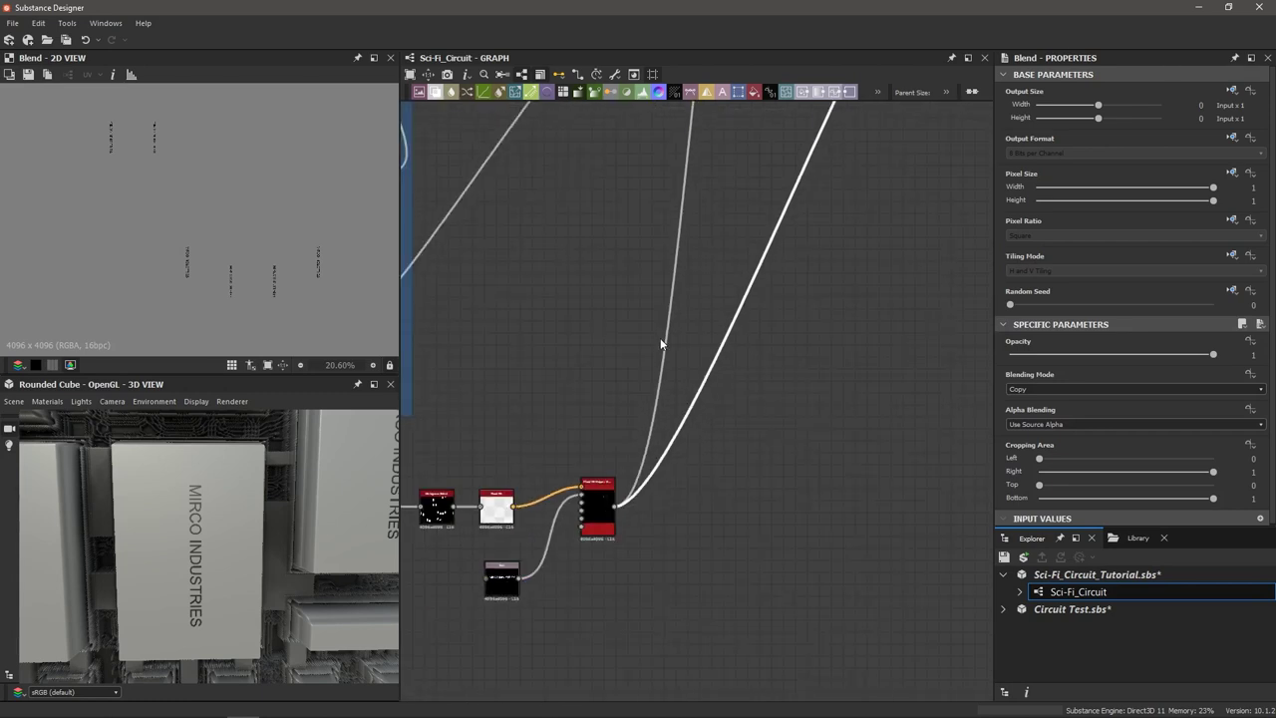
{"action": "middle_click_drag", "start_coordinate": [749, 246], "coordinate": [600, 547]}
{"action": "middle_click_drag", "start_coordinate": [718, 292], "coordinate": [634, 392]}
{"action": "scroll", "coordinate": [634, 393], "scroll_direction": "up", "scroll_amount": 3}
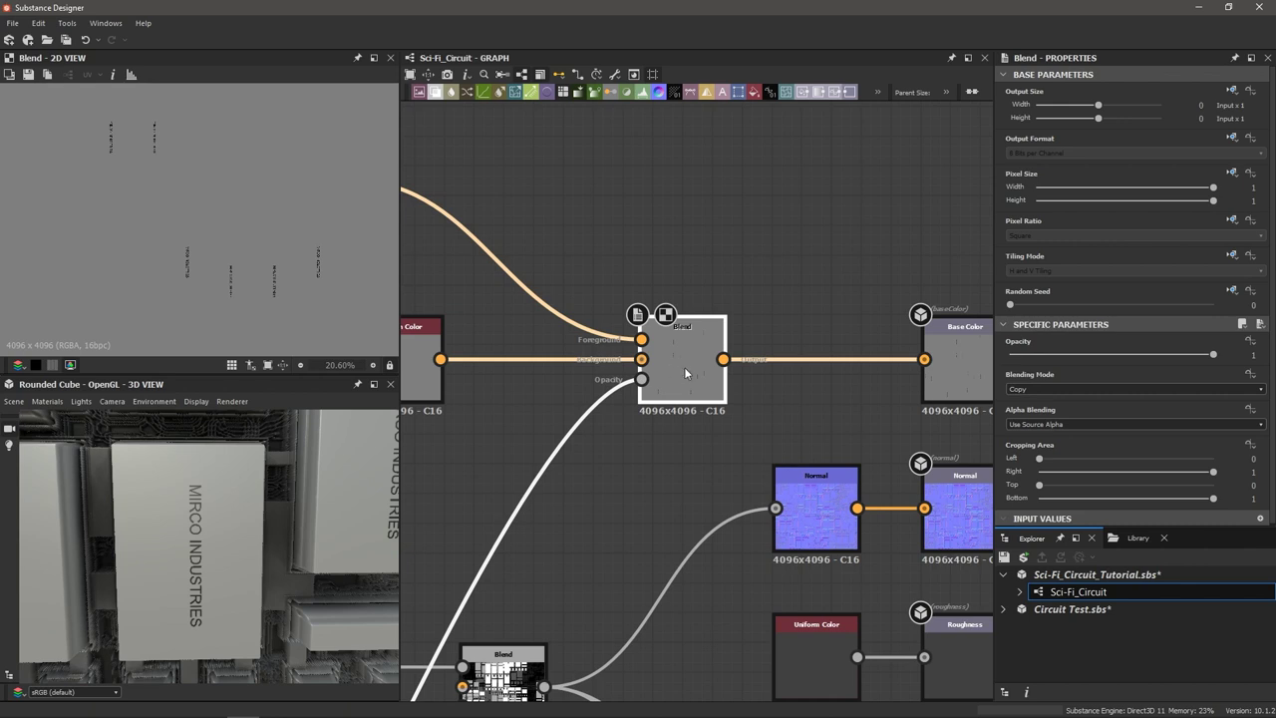
Examine the MIRCO INDUSTRIES labels in the Blend's 2D preview and on the blocks in the 3D view.
{"action": "scroll", "coordinate": [685, 372], "scroll_direction": "up", "scroll_amount": 1}
{"action": "scroll", "coordinate": [275, 286], "scroll_direction": "up", "scroll_amount": 5}
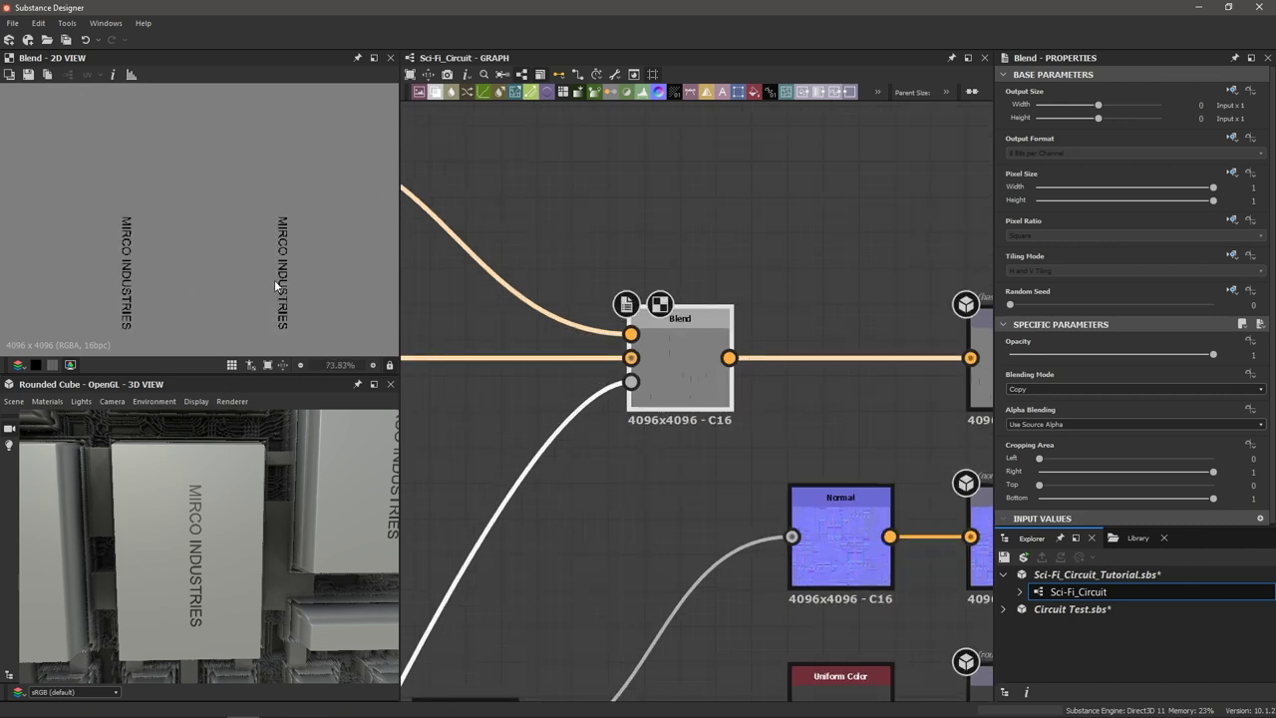
{"action": "scroll", "coordinate": [557, 376], "scroll_direction": "down", "scroll_amount": 3}
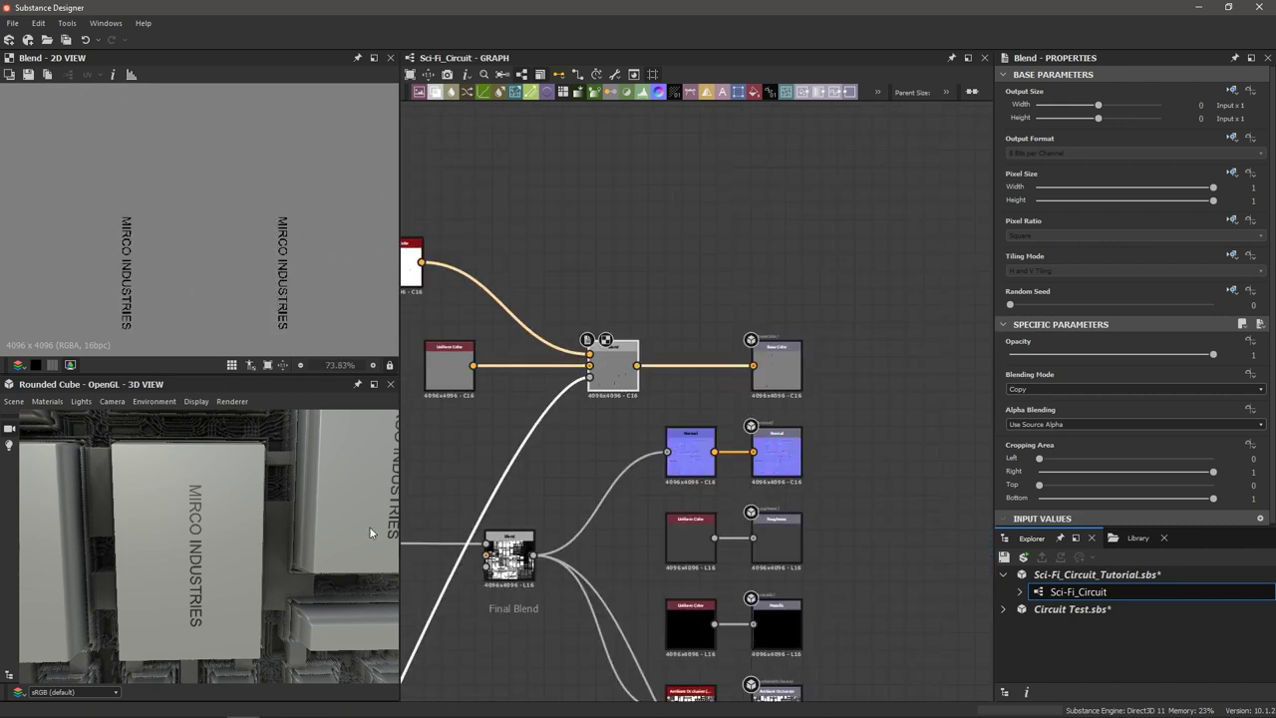
{"action": "scroll", "coordinate": [233, 539], "scroll_direction": "down", "scroll_amount": 5}
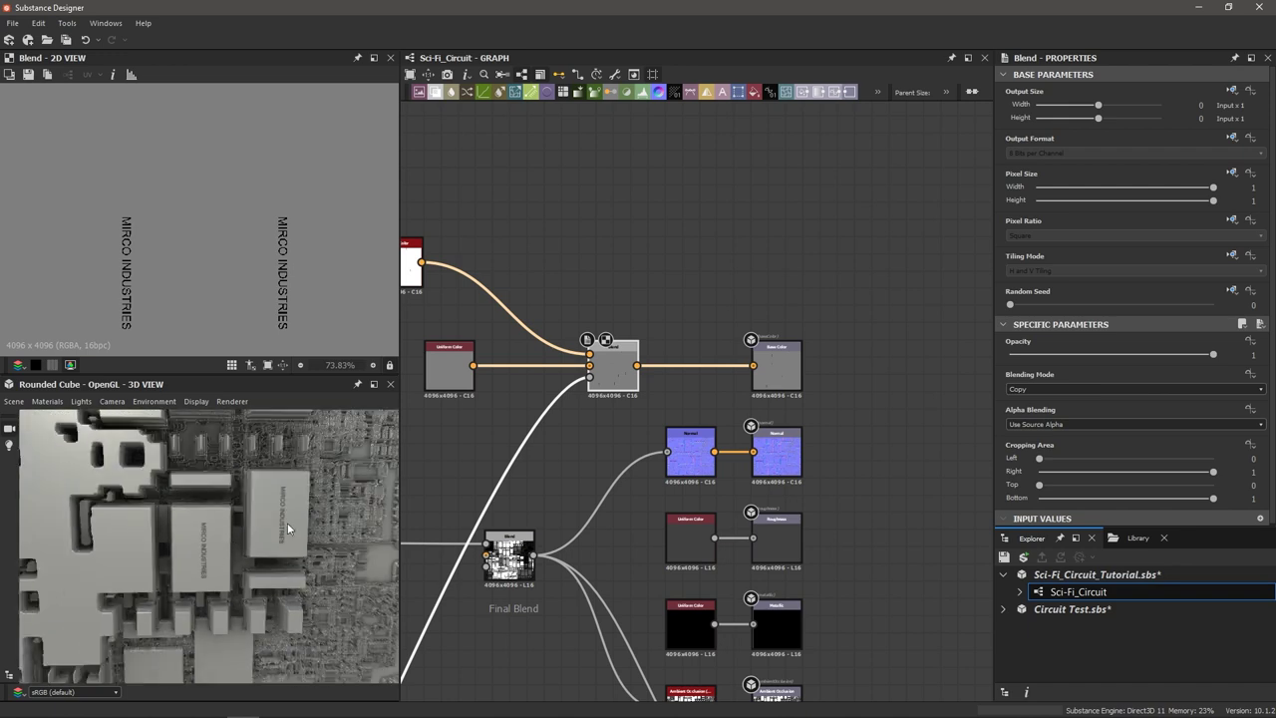
{"action": "scroll", "coordinate": [287, 525], "scroll_direction": "up", "scroll_amount": 5}
{"action": "scroll", "coordinate": [244, 527], "scroll_direction": "down", "scroll_amount": 2}
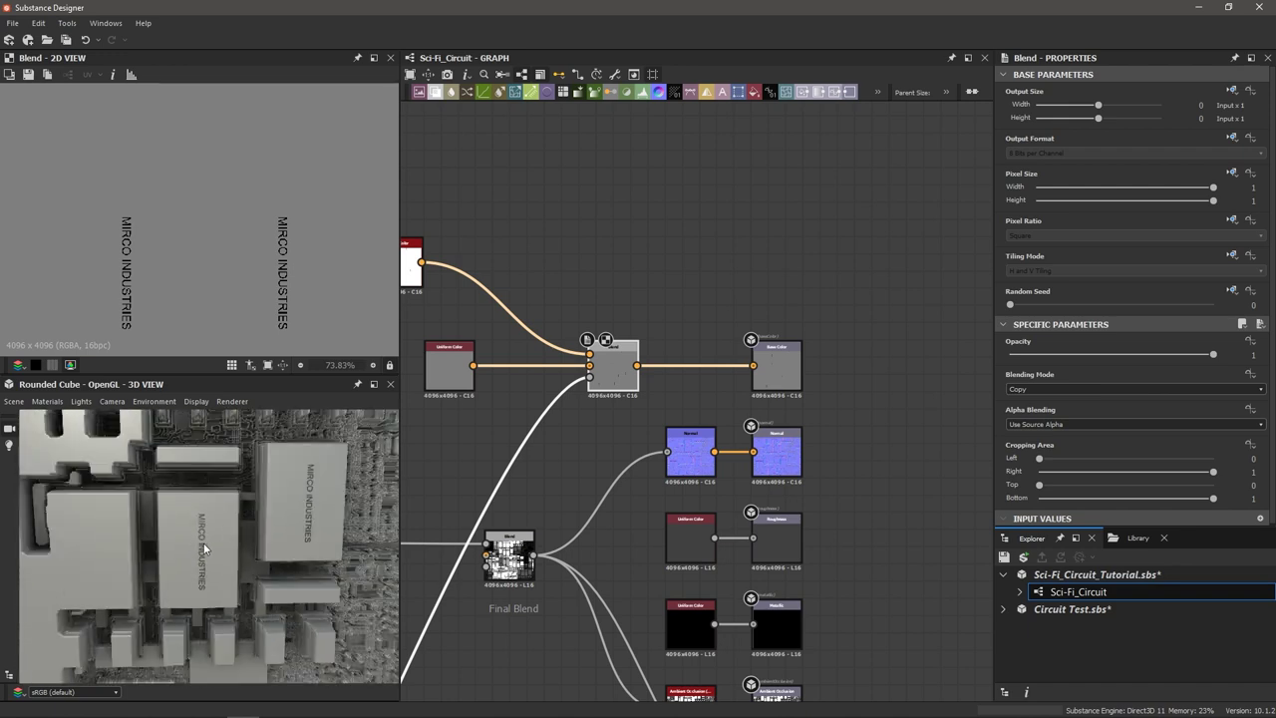
{"action": "scroll", "coordinate": [453, 445], "scroll_direction": "down", "scroll_amount": 1}
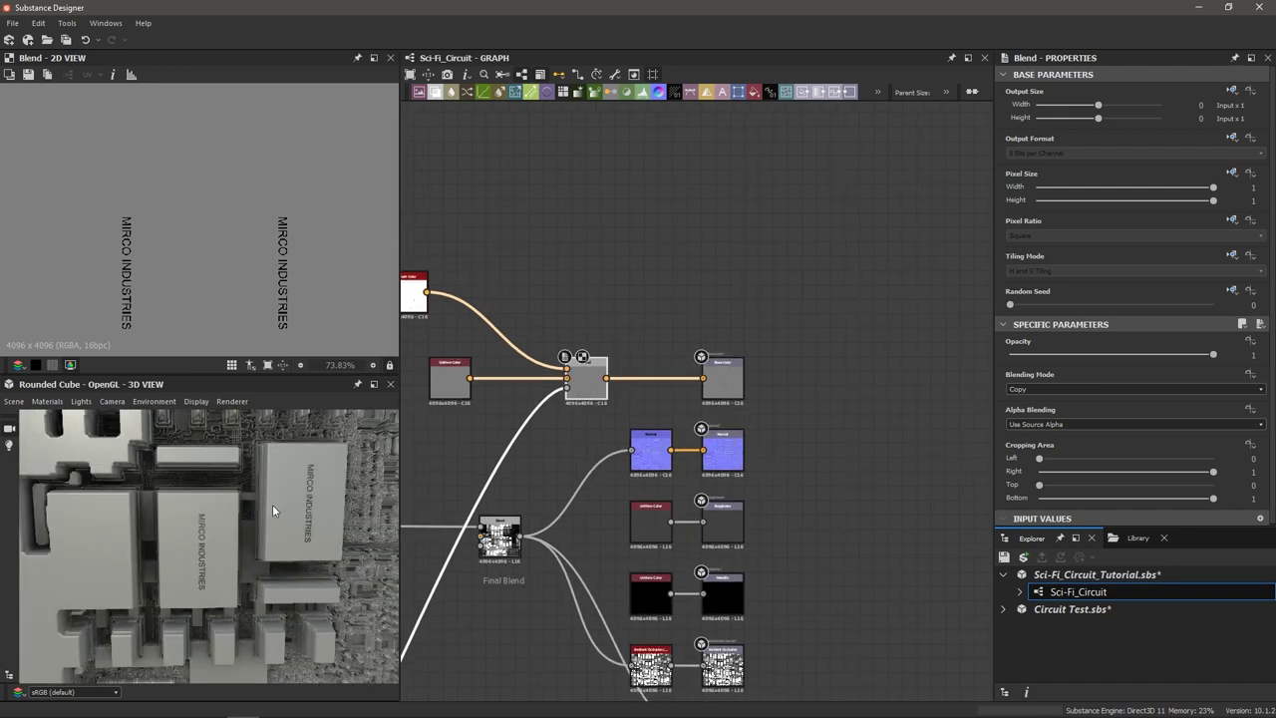
Set the Flood Fill Mapper Grayscale's Position Offset X to 0.29 to shift the text sideways on the blocks.
{"action": "middle_click_drag", "start_coordinate": [443, 456], "coordinate": [742, 310]}
{"action": "scroll", "coordinate": [655, 370], "scroll_direction": "down", "scroll_amount": 2}
{"action": "middle_click_drag", "start_coordinate": [613, 471], "coordinate": [843, 205]}
{"action": "scroll", "coordinate": [737, 361], "scroll_direction": "up", "scroll_amount": 2}
{"action": "scroll", "coordinate": [743, 354], "scroll_direction": "up", "scroll_amount": 3}
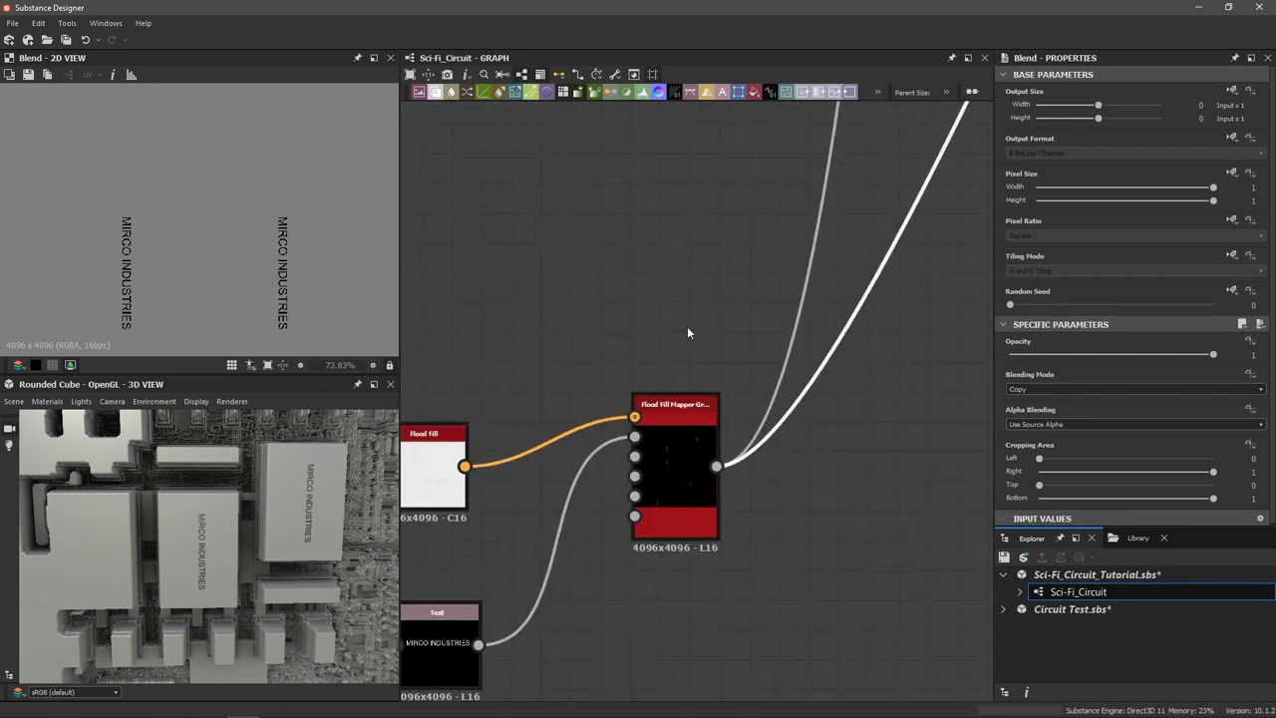
{"action": "left_click", "coordinate": [684, 482]}
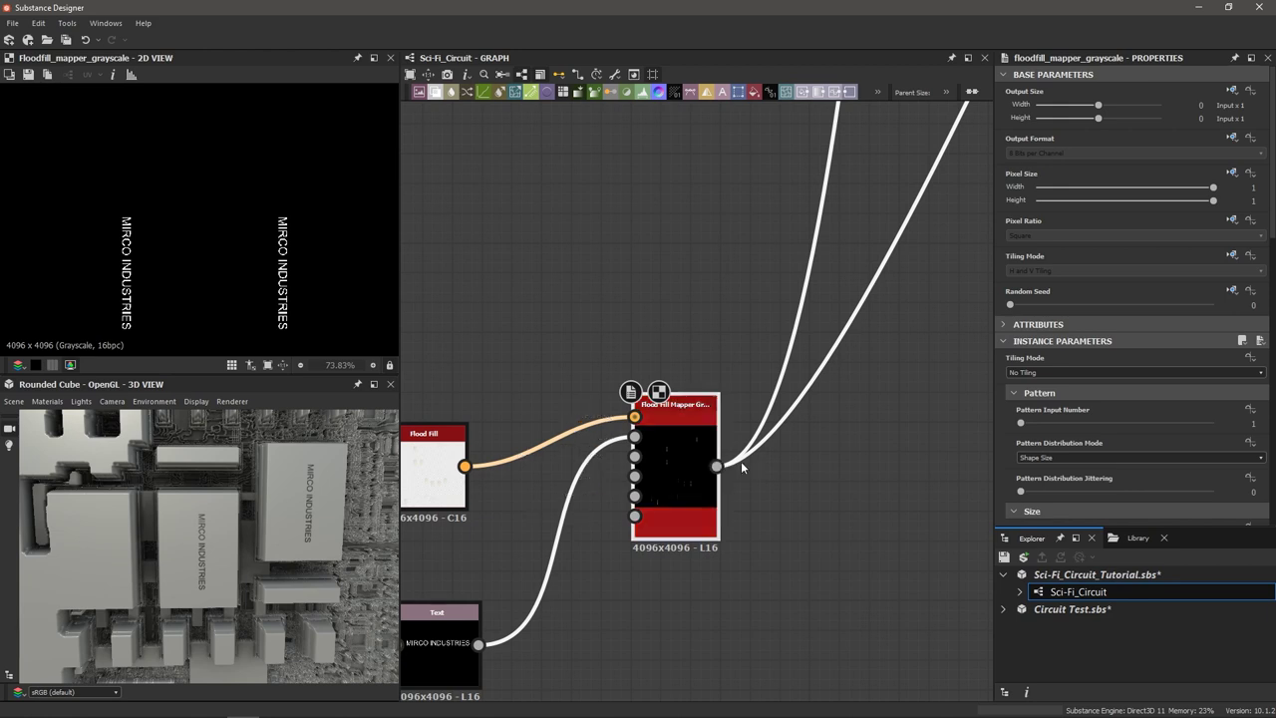
{"action": "scroll", "coordinate": [1143, 375], "scroll_direction": "down", "scroll_amount": 3}
{"action": "scroll", "coordinate": [1138, 375], "scroll_direction": "down", "scroll_amount": 4}
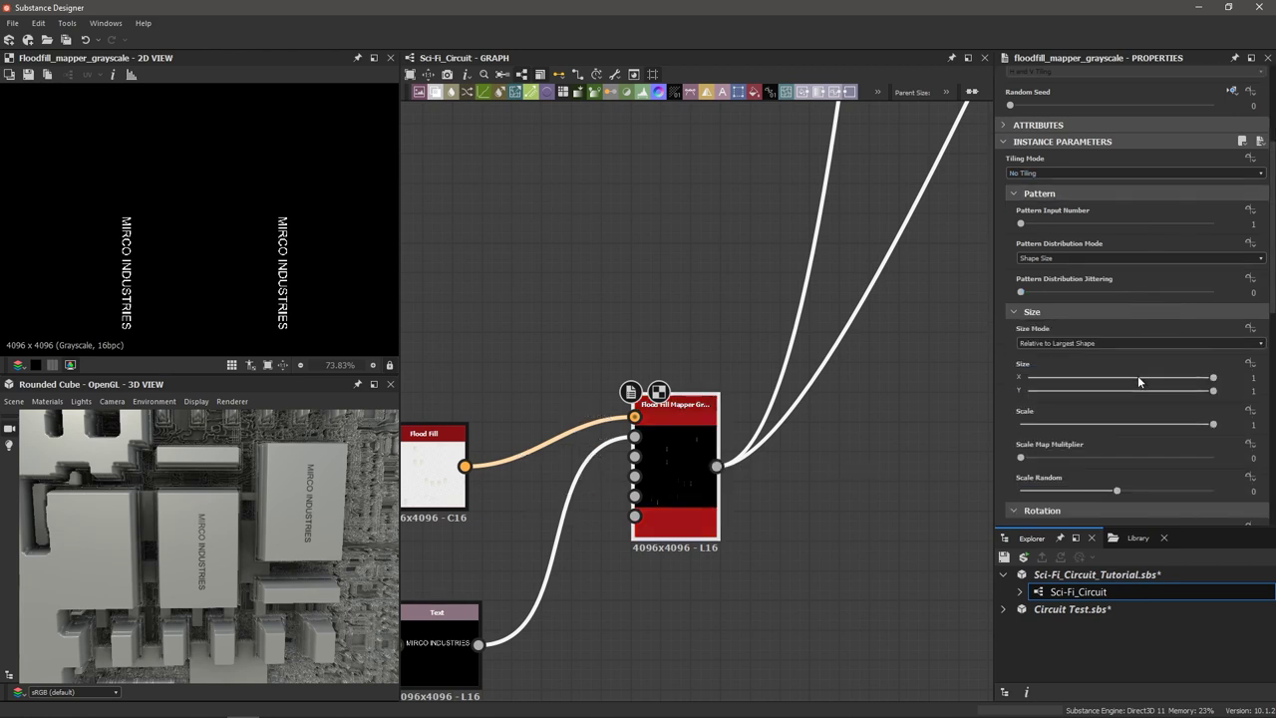
{"action": "scroll", "coordinate": [1138, 381], "scroll_direction": "down", "scroll_amount": 2}
{"action": "scroll", "coordinate": [1139, 379], "scroll_direction": "up", "scroll_amount": 2}
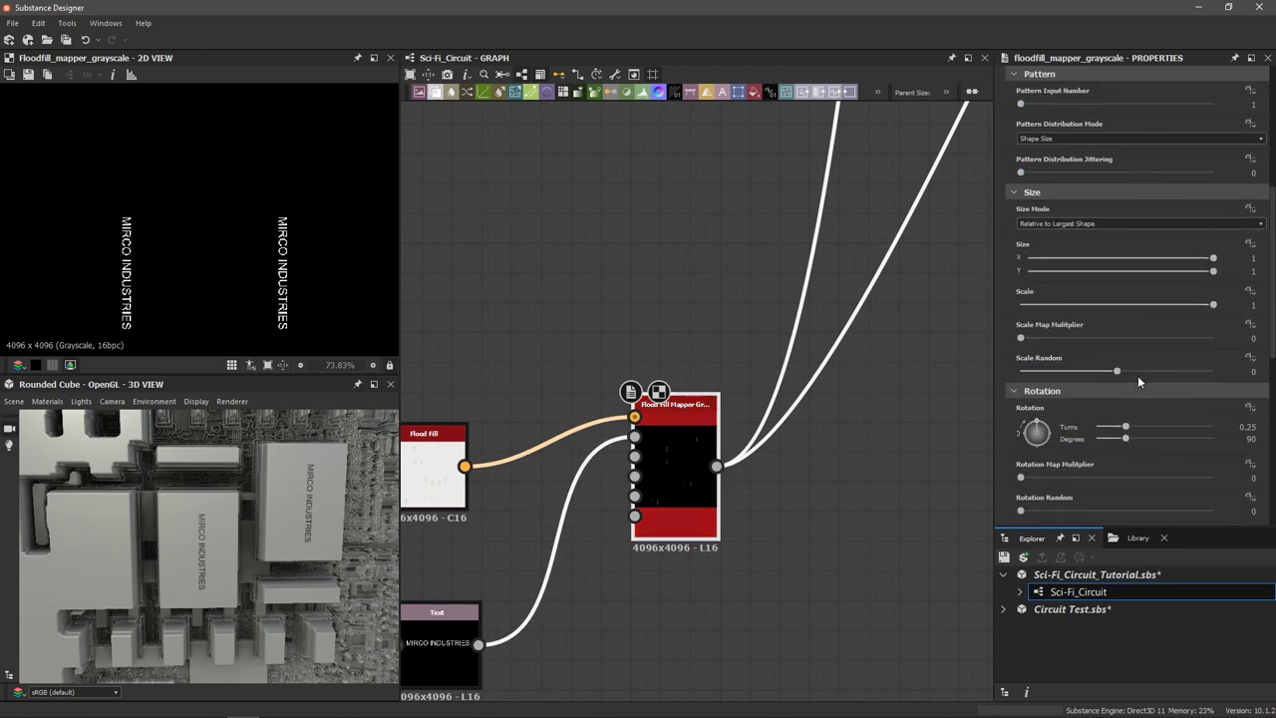
{"action": "scroll", "coordinate": [1162, 393], "scroll_direction": "down", "scroll_amount": 7}
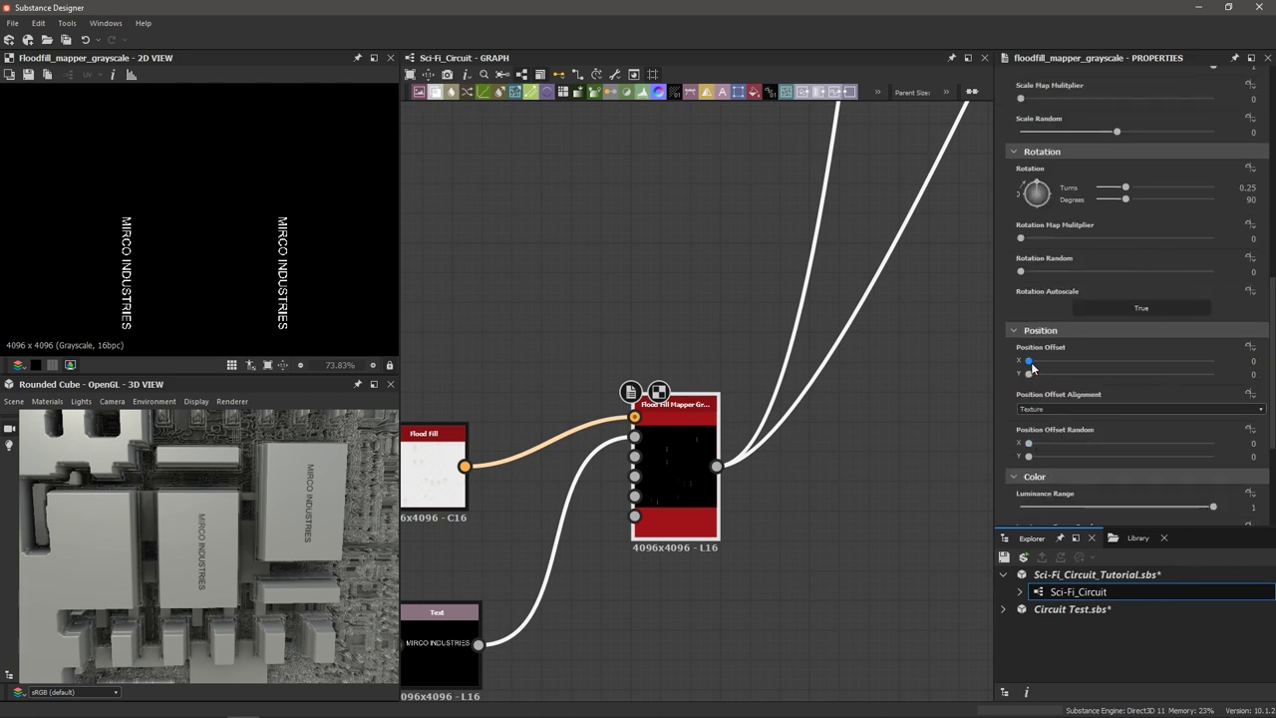
{"action": "left_click_drag", "start_coordinate": [1029, 365], "coordinate": [1073, 368]}
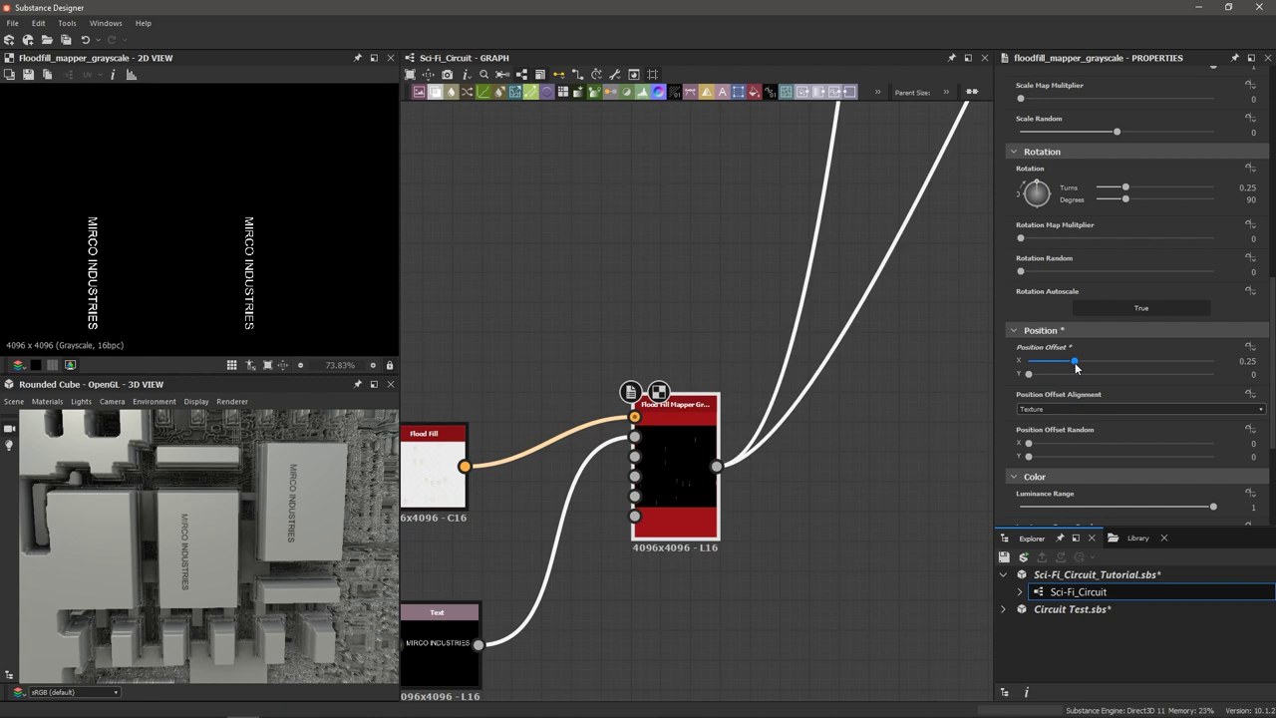
{"action": "left_click_drag", "start_coordinate": [1074, 367], "coordinate": [1084, 367]}
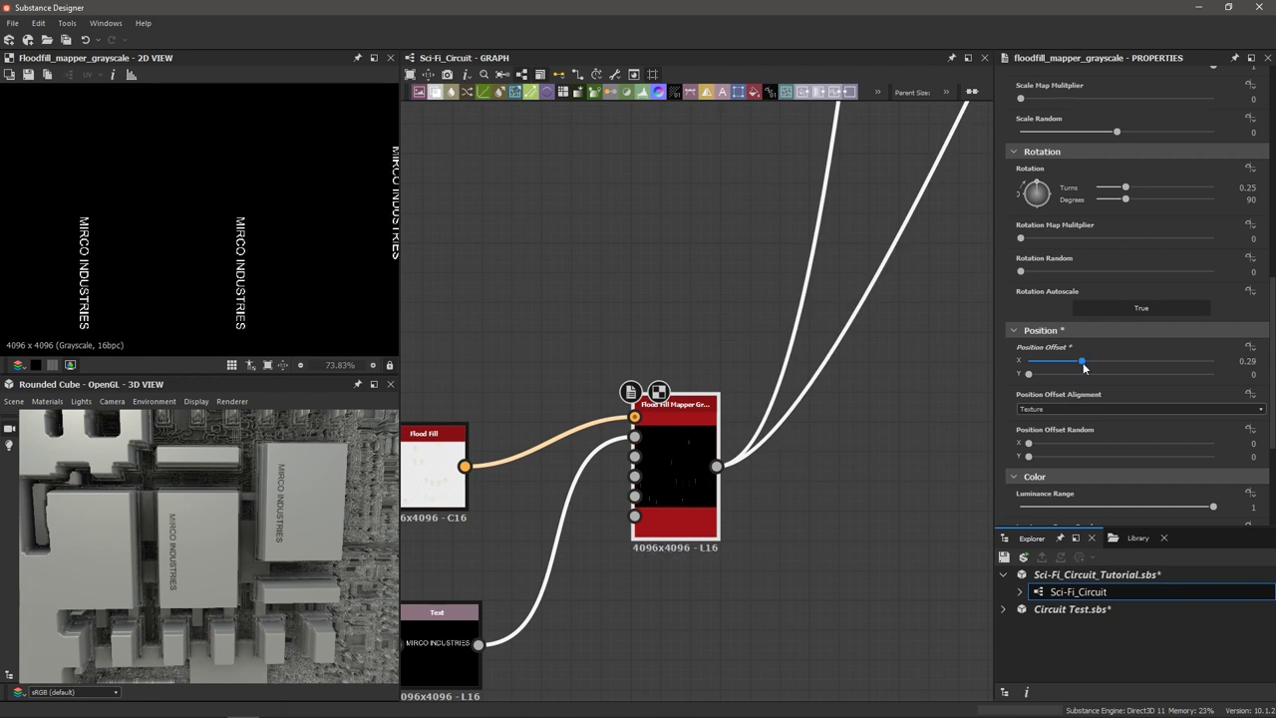
Examine the placement of the shifted text on several blocks in the 3D view, both up close and from afar.
{"action": "scroll", "coordinate": [238, 552], "scroll_direction": "up", "scroll_amount": 5}
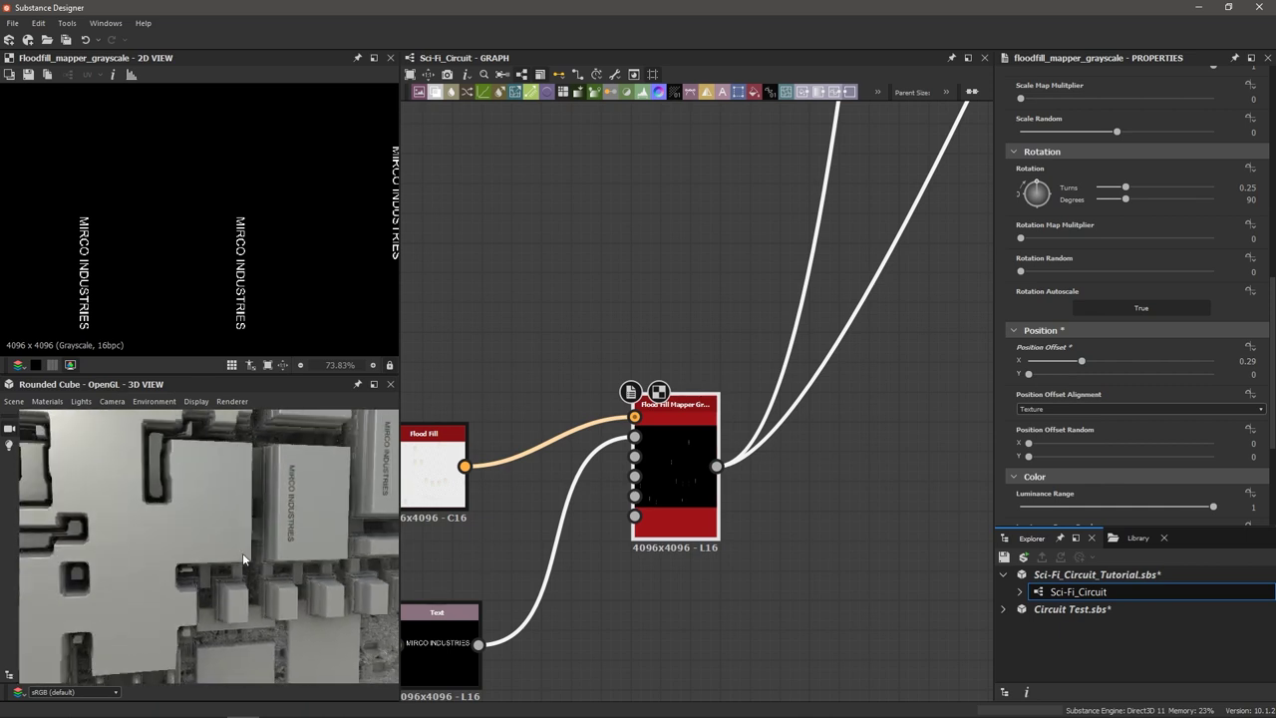
{"action": "scroll", "coordinate": [250, 556], "scroll_direction": "up", "scroll_amount": 3}
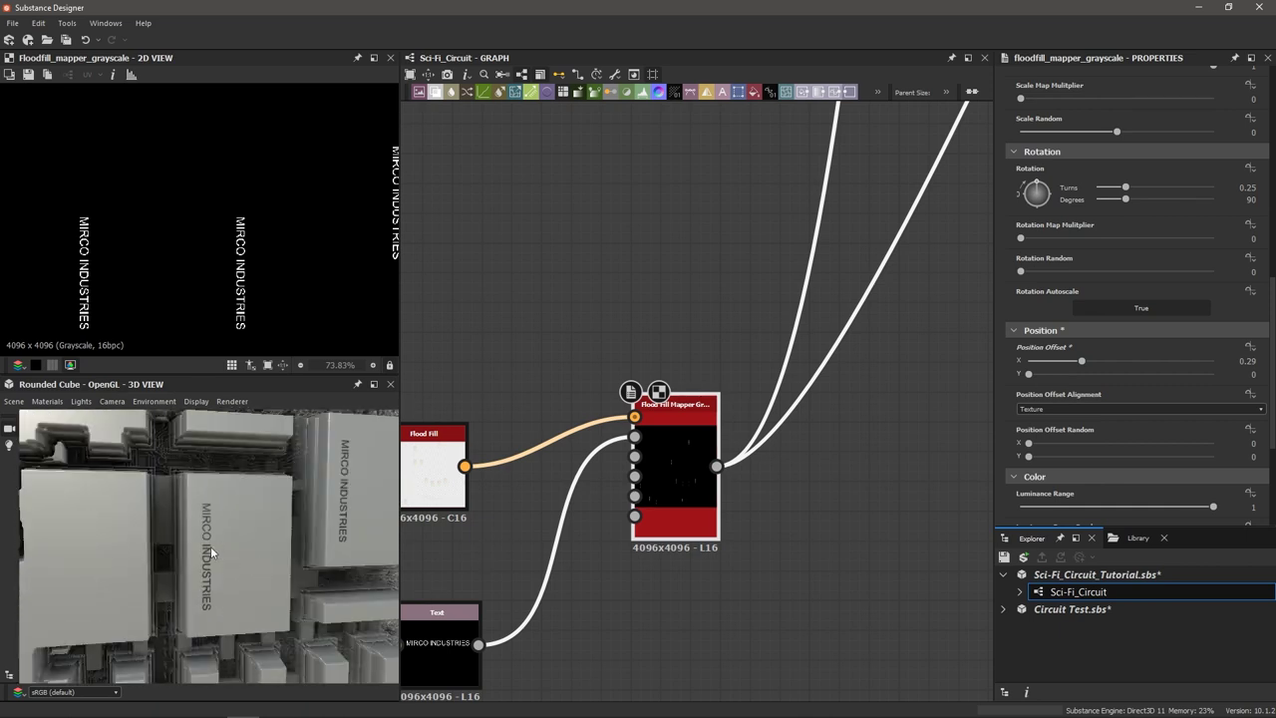
{"action": "scroll", "coordinate": [239, 558], "scroll_direction": "down", "scroll_amount": 6}
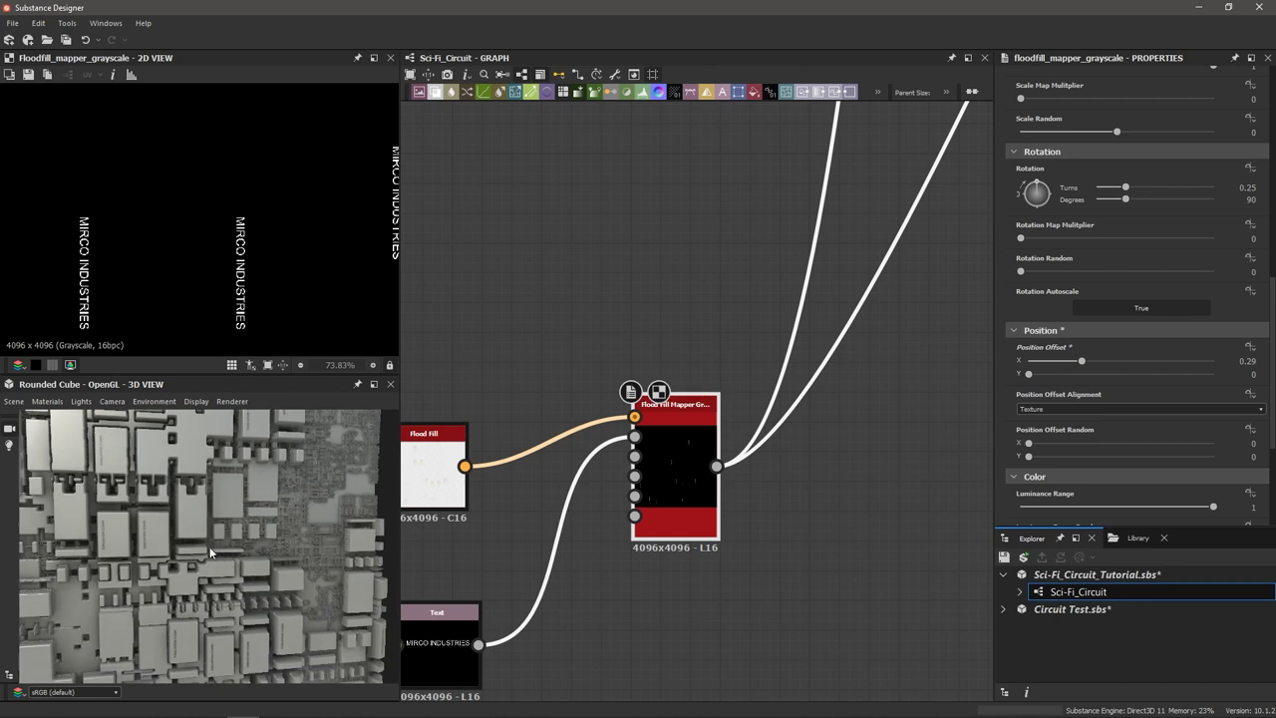
{"action": "middle_click_drag", "start_coordinate": [200, 653], "coordinate": [215, 561]}
{"action": "scroll", "coordinate": [217, 558], "scroll_direction": "up", "scroll_amount": 4}
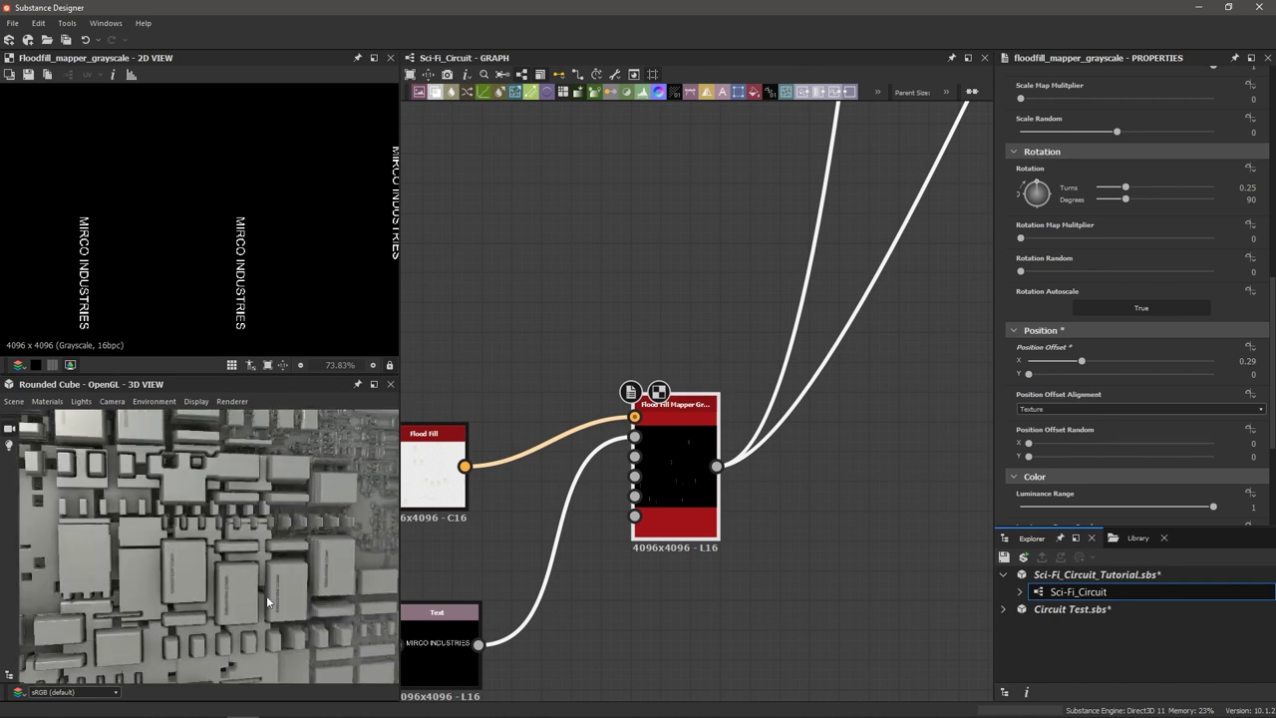
{"action": "scroll", "coordinate": [262, 589], "scroll_direction": "up", "scroll_amount": 4}
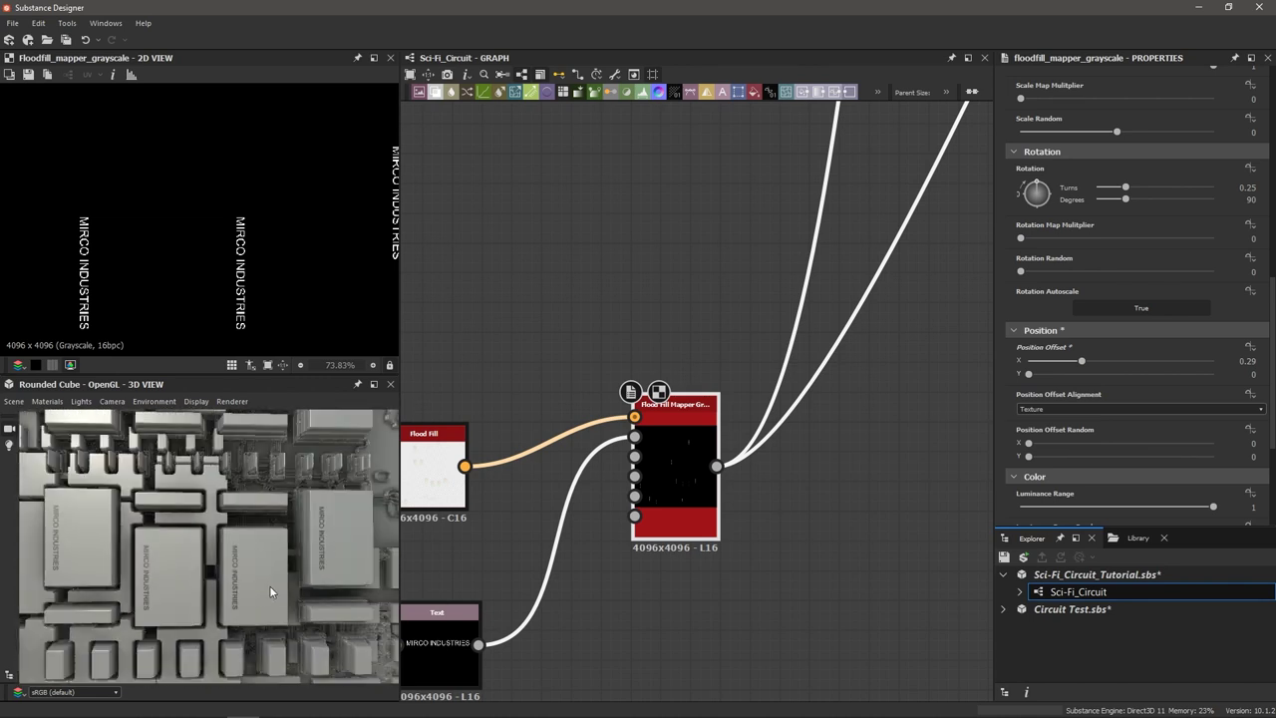
{"action": "middle_click_drag", "start_coordinate": [242, 558], "coordinate": [237, 559]}
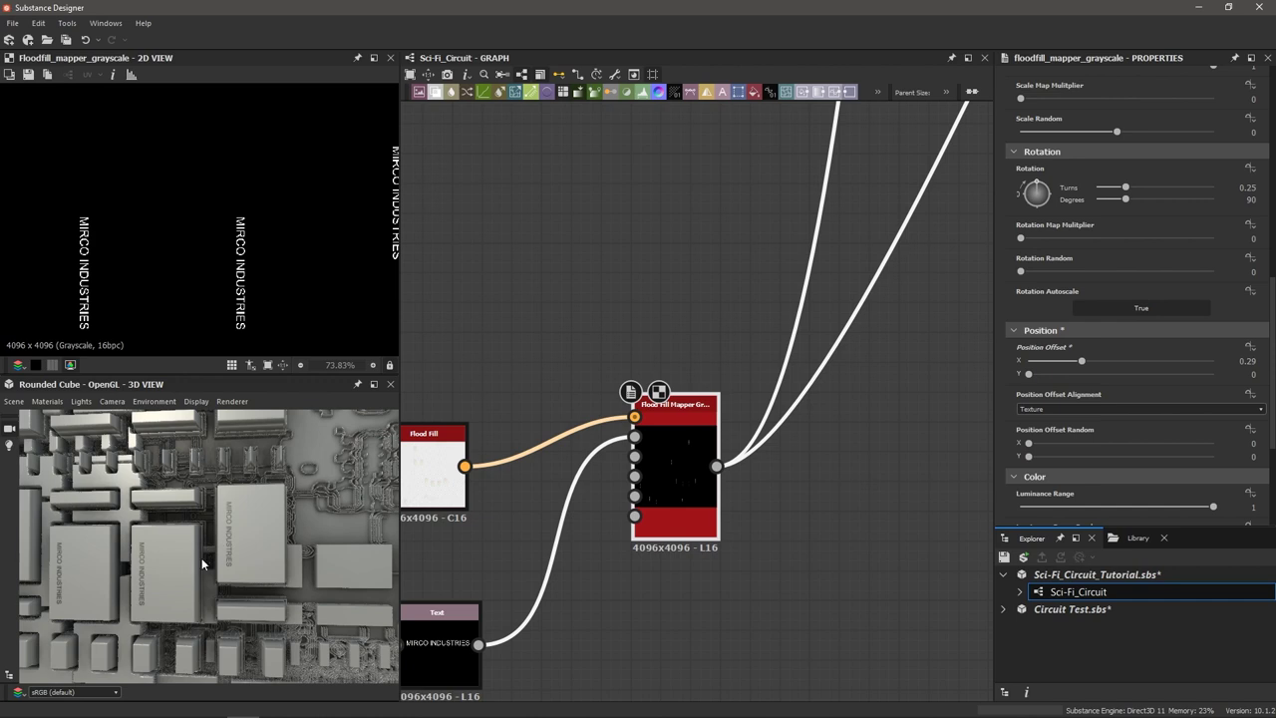
{"action": "scroll", "coordinate": [201, 557], "scroll_direction": "up", "scroll_amount": 4}
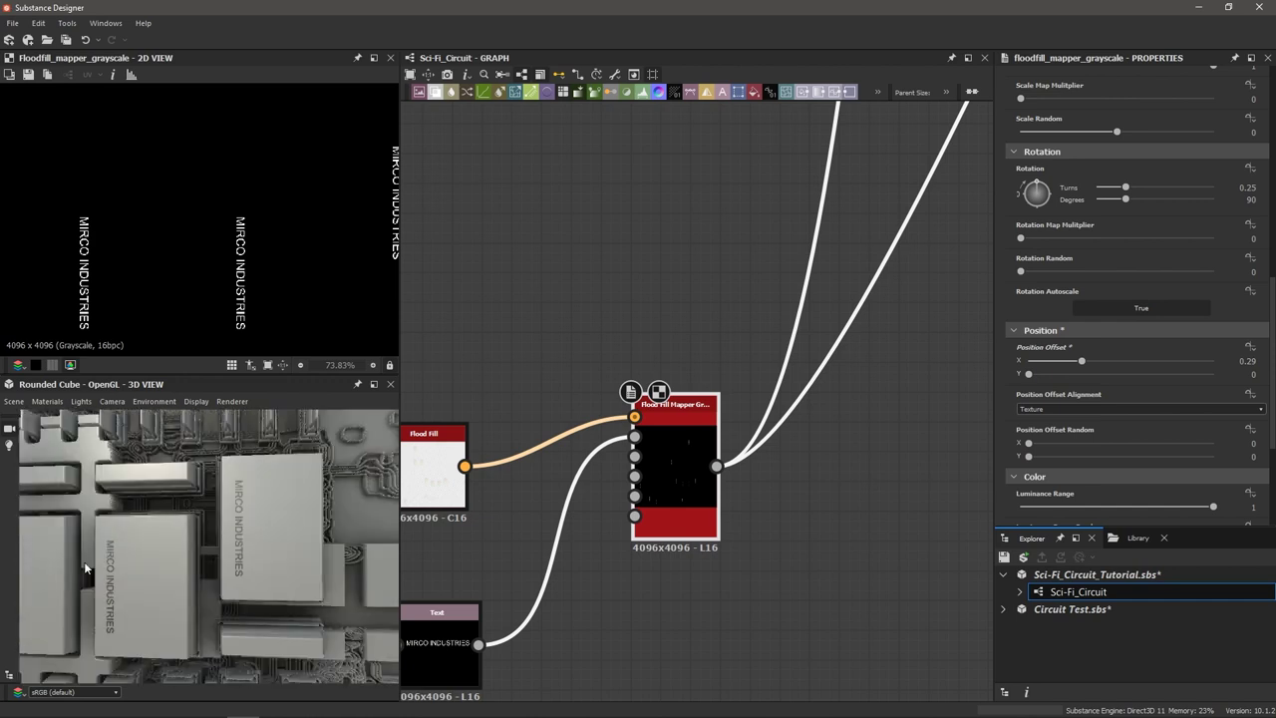
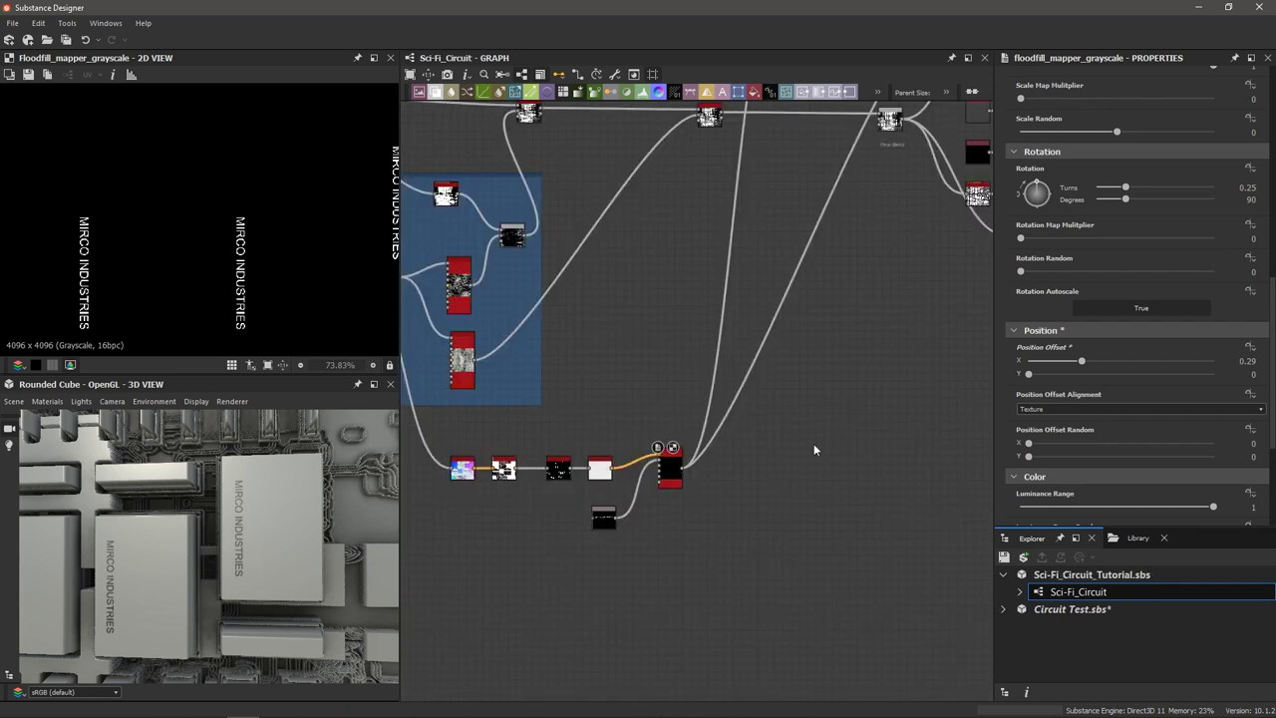
Preview the Histogram Select node of the text chain and examine its block mask in the 2D view.
{"action": "middle_click_drag", "start_coordinate": [846, 385], "coordinate": [859, 354]}
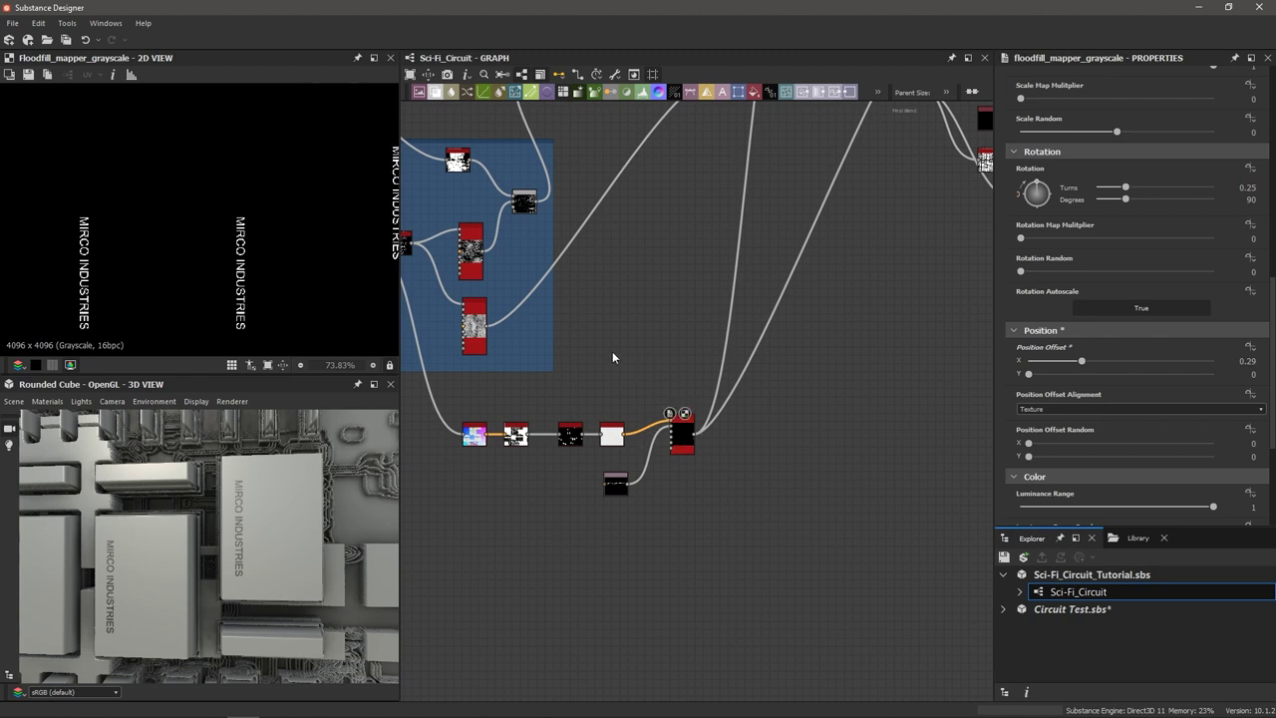
{"action": "scroll", "coordinate": [612, 350], "scroll_direction": "up", "scroll_amount": 4}
{"action": "middle_click_drag", "start_coordinate": [549, 516], "coordinate": [605, 520]}
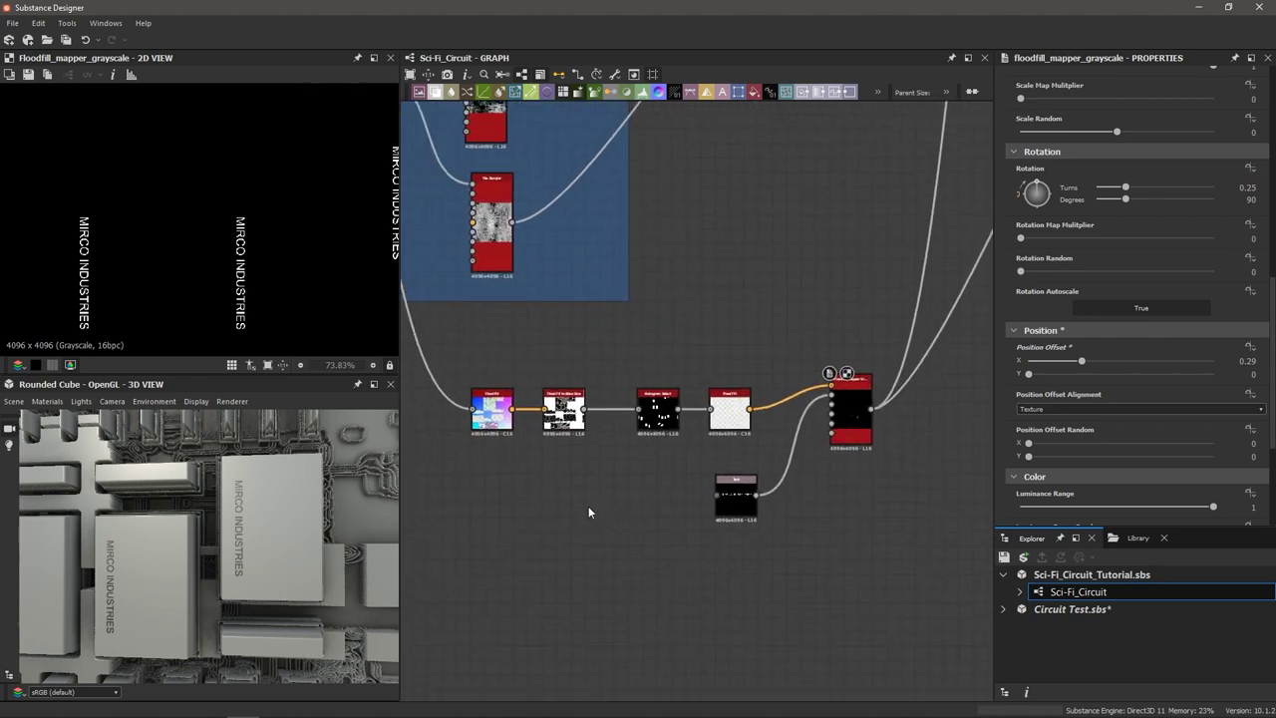
{"action": "scroll", "coordinate": [662, 477], "scroll_direction": "up", "scroll_amount": 2}
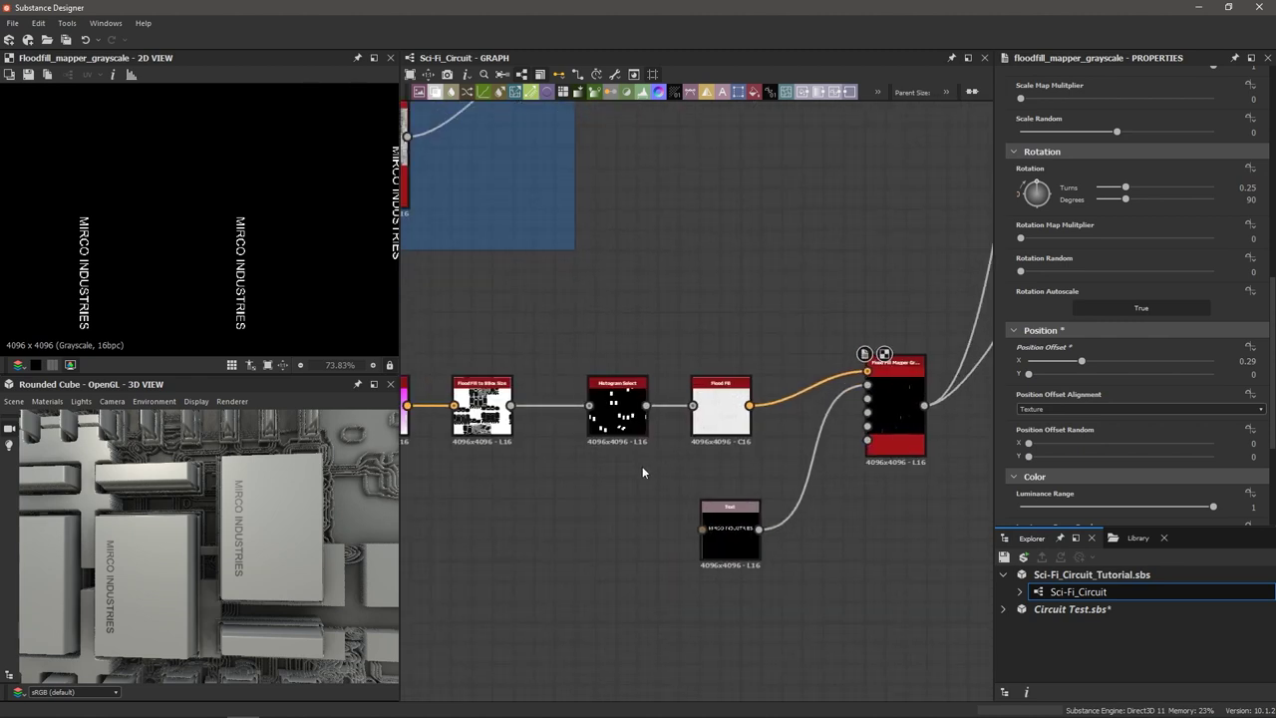
{"action": "scroll", "coordinate": [642, 466], "scroll_direction": "up", "scroll_amount": 1}
{"action": "scroll", "coordinate": [572, 466], "scroll_direction": "down", "scroll_amount": 1}
{"action": "middle_click_drag", "start_coordinate": [568, 466], "coordinate": [618, 480]}
{"action": "scroll", "coordinate": [460, 439], "scroll_direction": "up", "scroll_amount": 1}
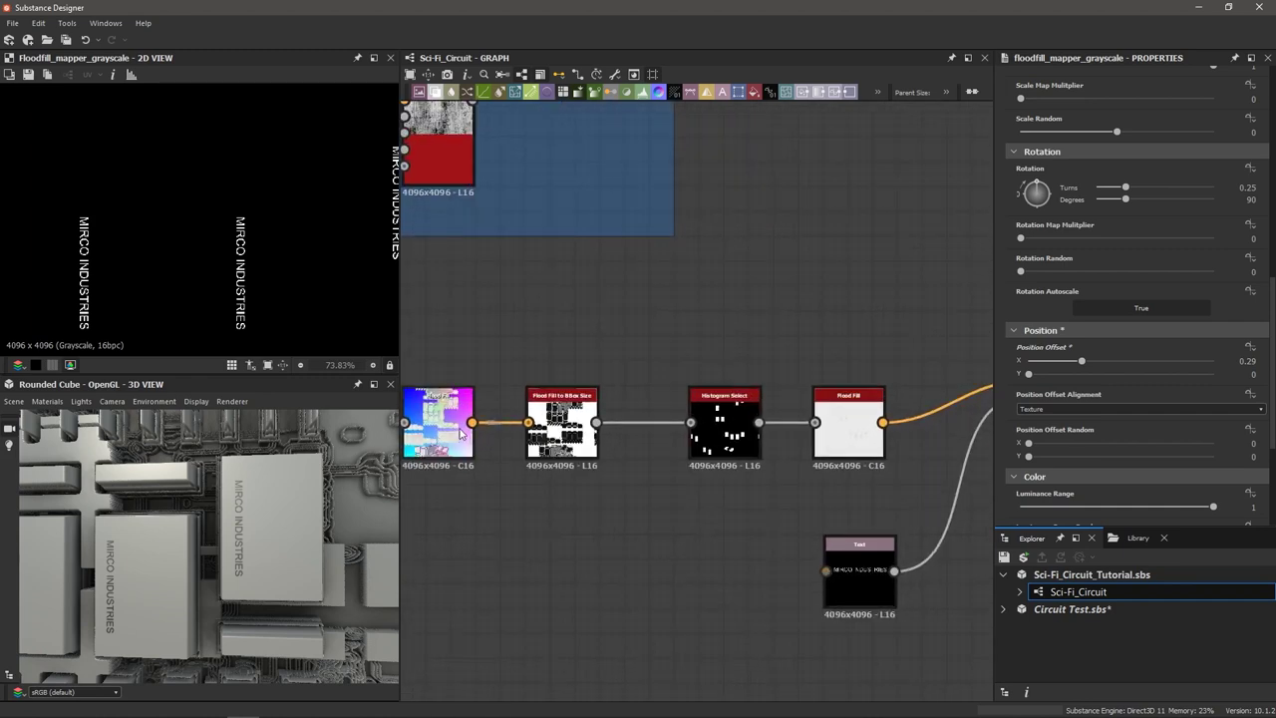
{"action": "scroll", "coordinate": [576, 437], "scroll_direction": "up", "scroll_amount": 1}
{"action": "left_click", "coordinate": [747, 438]}
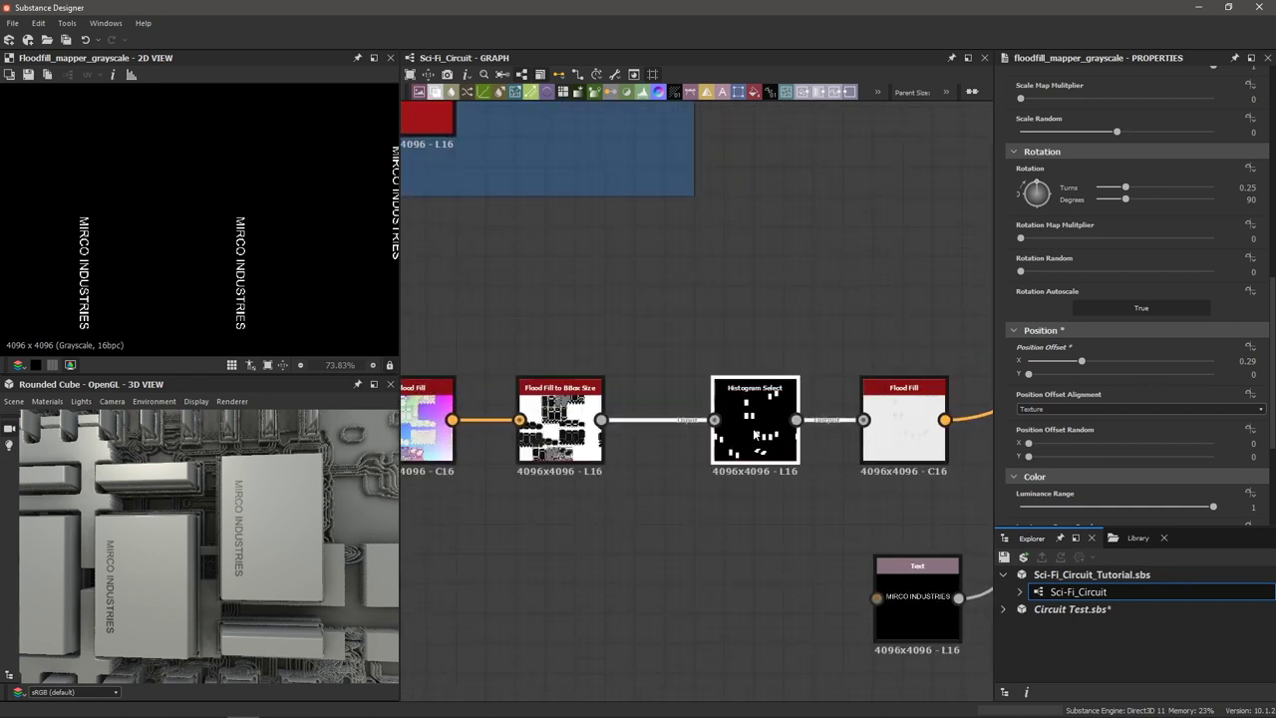
{"action": "scroll", "coordinate": [207, 298], "scroll_direction": "down", "scroll_amount": 1}
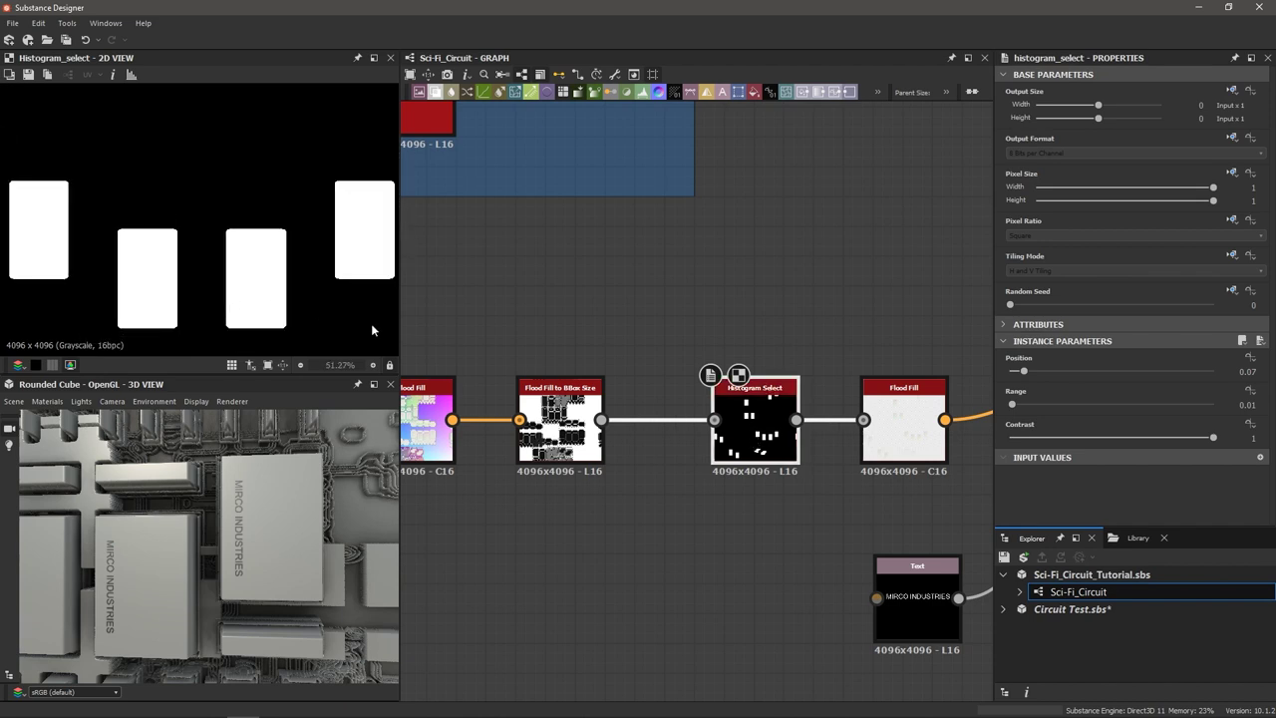
Move the second Flood Fill, Text and Flood Fill Mapper nodes together to the right, making room after the Histogram Select.
{"action": "scroll", "coordinate": [847, 469], "scroll_direction": "down", "scroll_amount": 2}
{"action": "middle_click_drag", "start_coordinate": [947, 498], "coordinate": [717, 442]}
{"action": "left_click_drag", "start_coordinate": [658, 333], "coordinate": [826, 495]}
{"action": "left_click_drag", "start_coordinate": [831, 399], "coordinate": [894, 396]}
{"action": "left_click", "coordinate": [657, 437]}
Add a Directional Blur node fed by the Histogram Select's output, placed below the text chain, and inspect its result.
{"action": "scroll", "coordinate": [575, 387], "scroll_direction": "up", "scroll_amount": 2}
{"action": "left_click", "coordinate": [554, 372]}
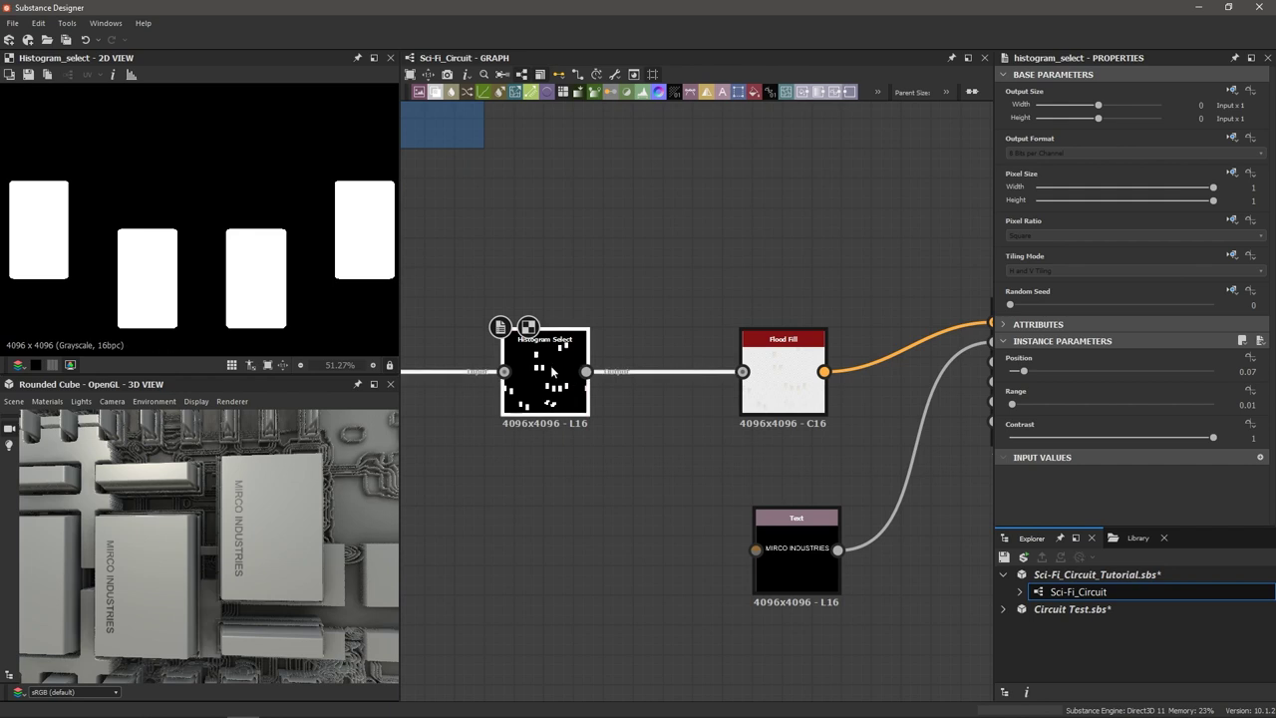
{"action": "left_click_drag", "start_coordinate": [586, 372], "coordinate": [616, 665]}
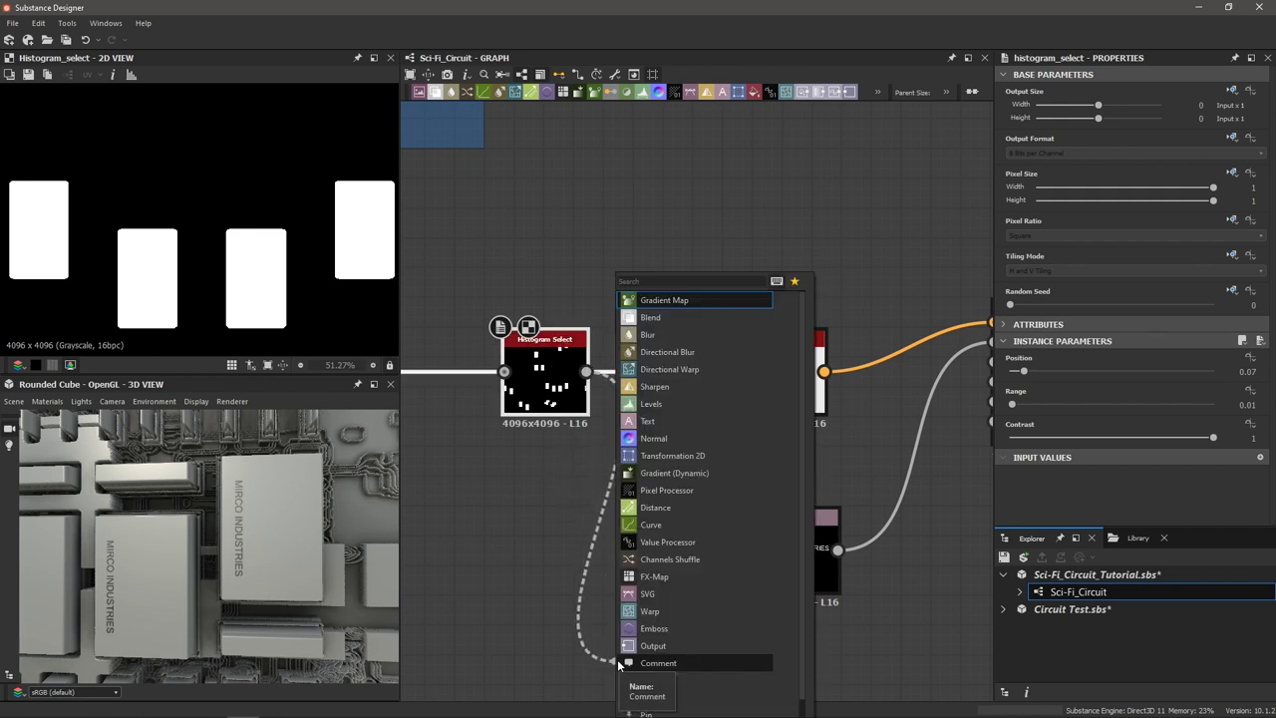
{"action": "type", "text": "dire"}
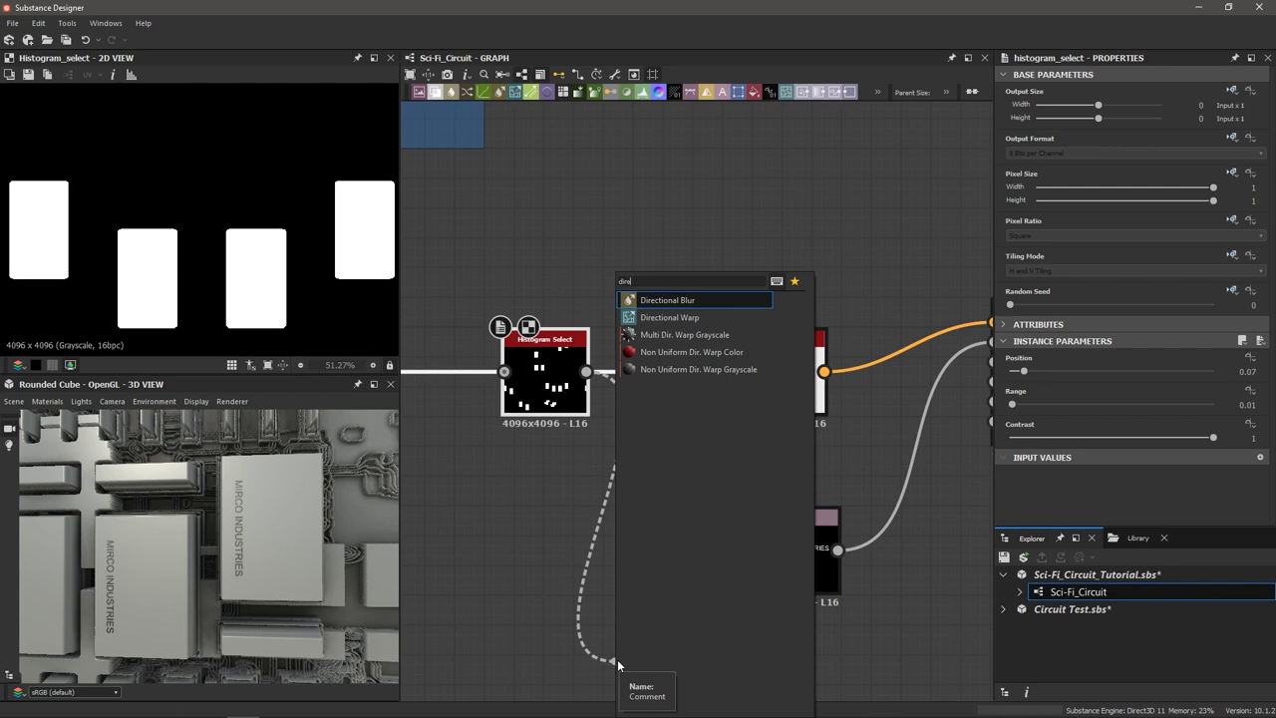
{"action": "key", "text": "Return"}
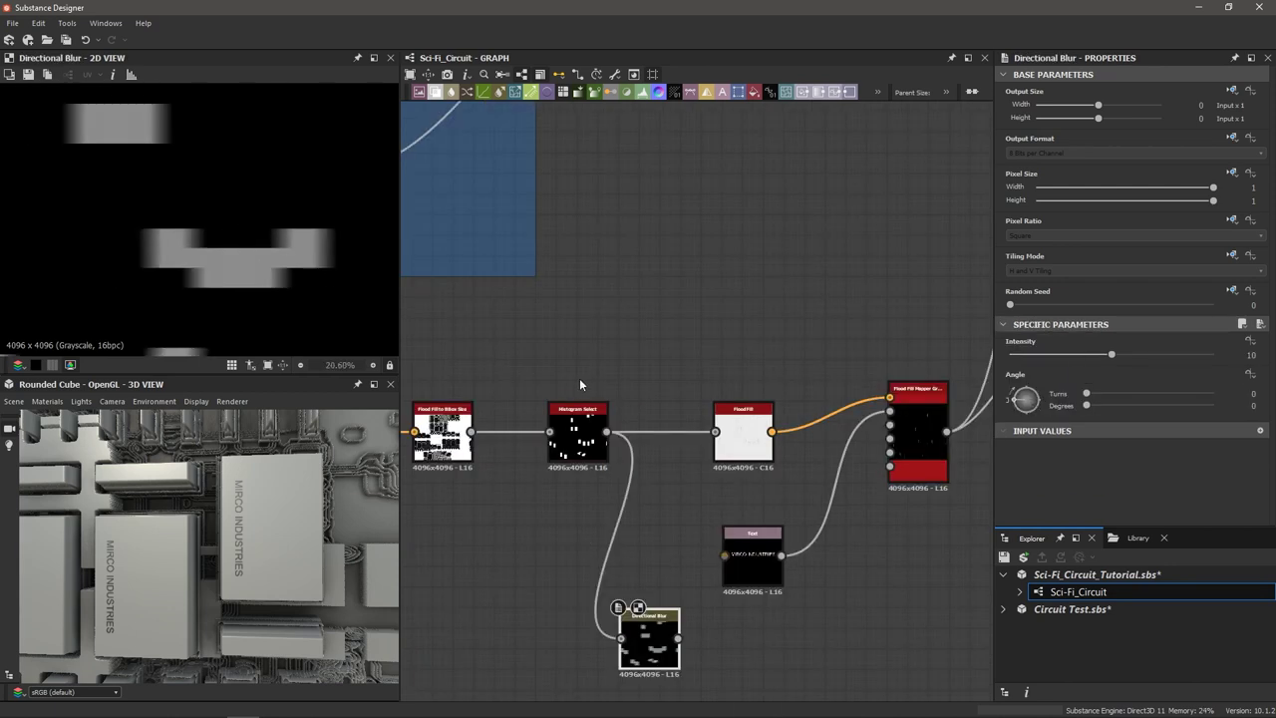
{"action": "scroll", "coordinate": [313, 264], "scroll_direction": "up", "scroll_amount": 2}
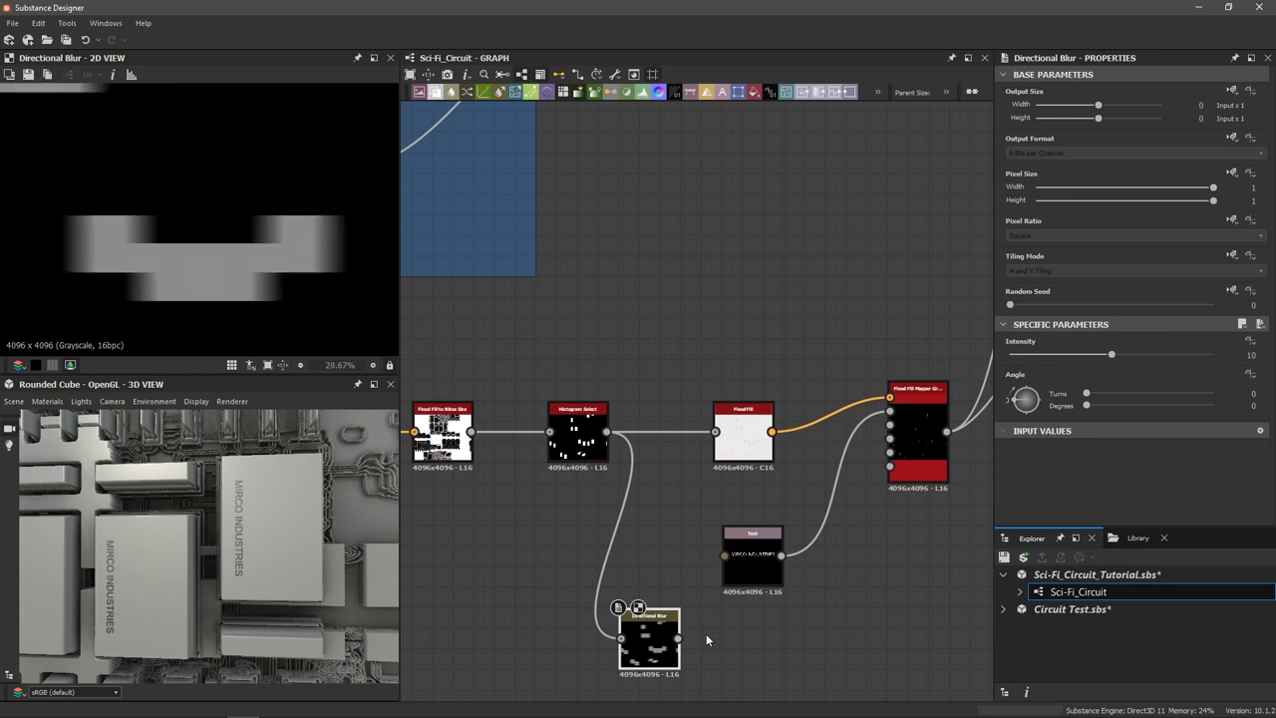
{"action": "middle_click_drag", "start_coordinate": [706, 633], "coordinate": [702, 540]}
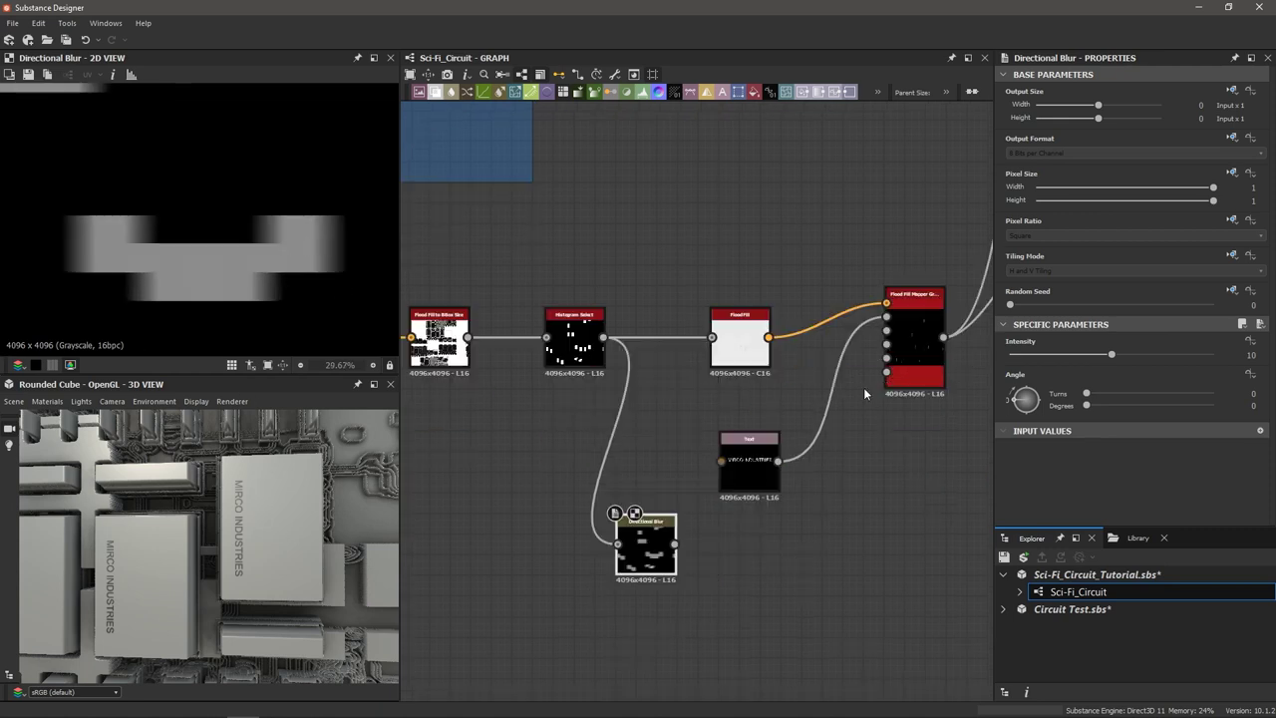
Set the angle of the Directional Blur below the text chain to 90 degrees.
{"action": "left_click_drag", "start_coordinate": [1019, 404], "coordinate": [1031, 375]}
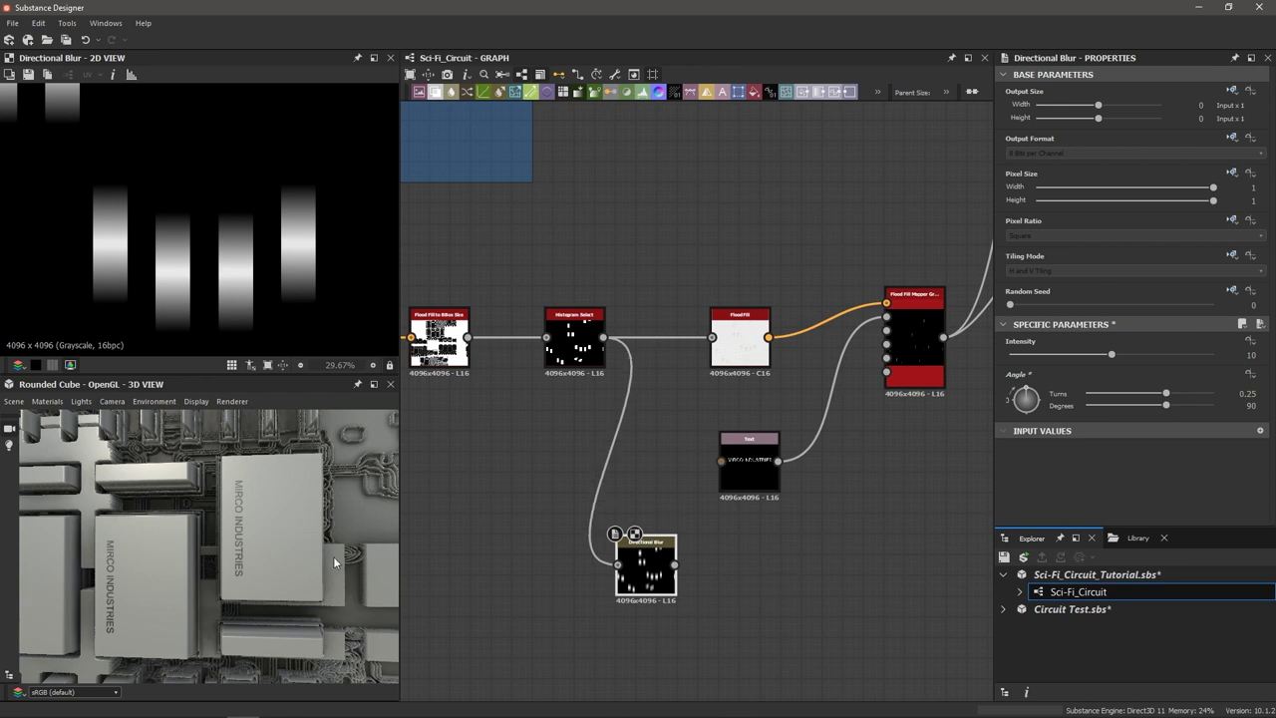
{"action": "scroll", "coordinate": [281, 262], "scroll_direction": "down", "scroll_amount": 2}
{"action": "middle_click_drag", "start_coordinate": [722, 541], "coordinate": [688, 484]}
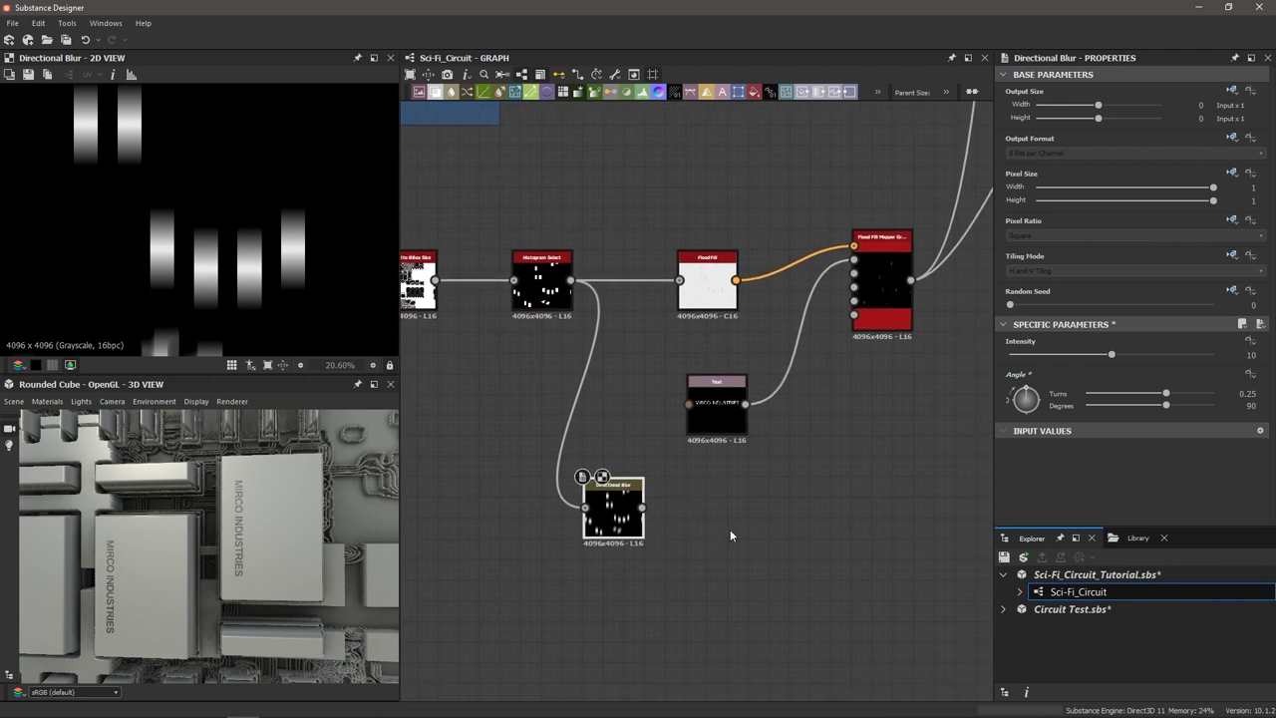
Add a Blend node with the Directional Blur as background and the Histogram Select's block mask as foreground.
{"action": "key", "text": "space"}
{"action": "type", "text": "blend"}
{"action": "key", "text": "Return"}
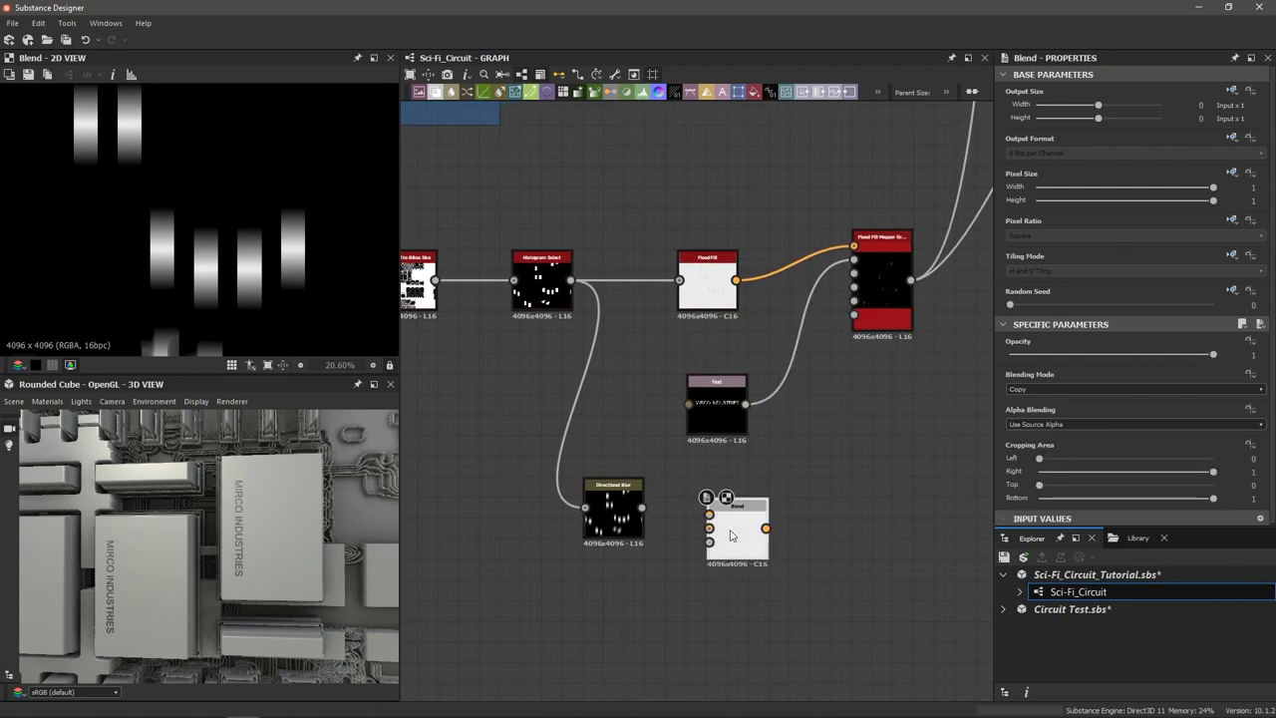
{"action": "scroll", "coordinate": [730, 537], "scroll_direction": "up", "scroll_amount": 3}
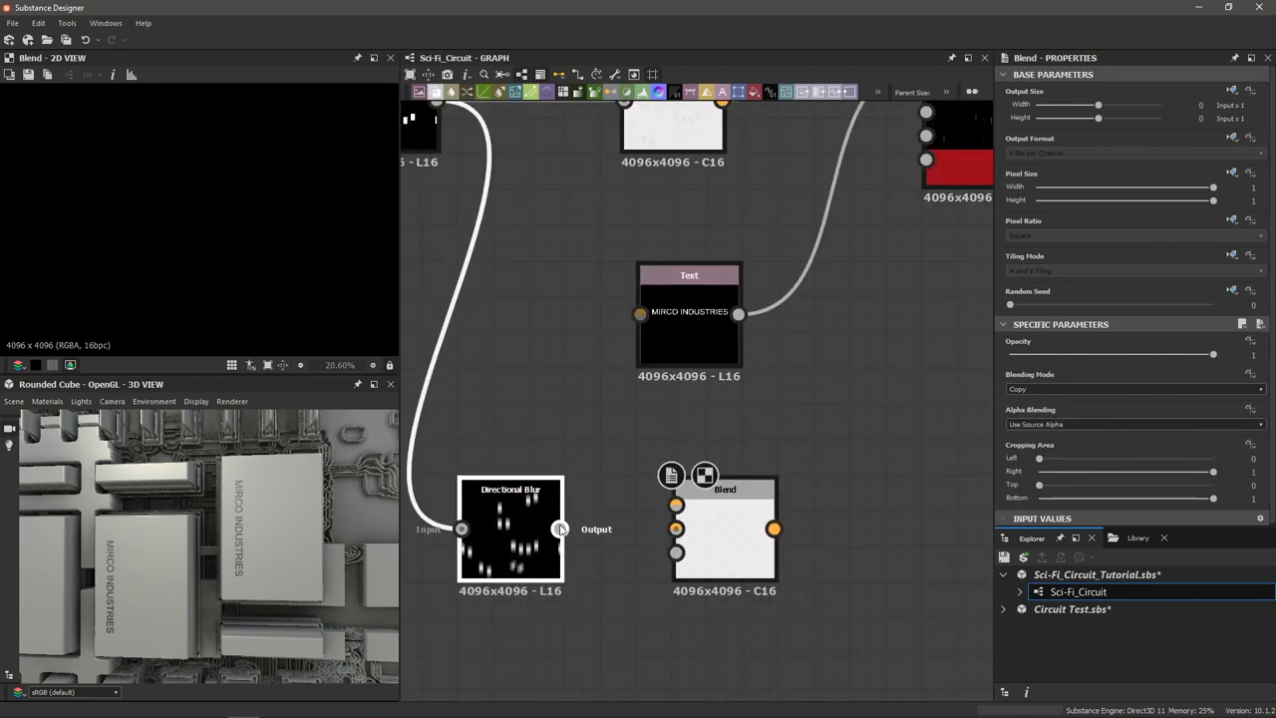
{"action": "left_click_drag", "start_coordinate": [560, 528], "coordinate": [676, 528]}
{"action": "left_click", "coordinate": [553, 488]}
{"action": "scroll", "coordinate": [440, 343], "scroll_direction": "down", "scroll_amount": 3}
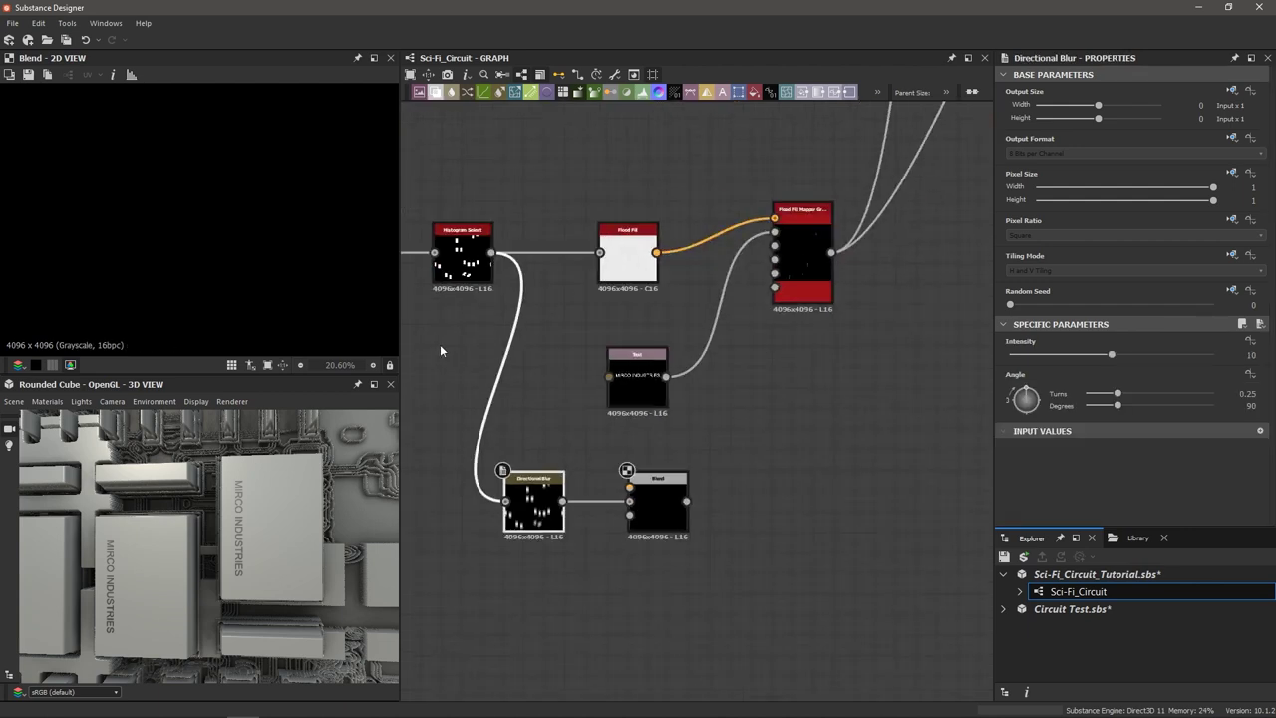
{"action": "scroll", "coordinate": [444, 344], "scroll_direction": "up", "scroll_amount": 3}
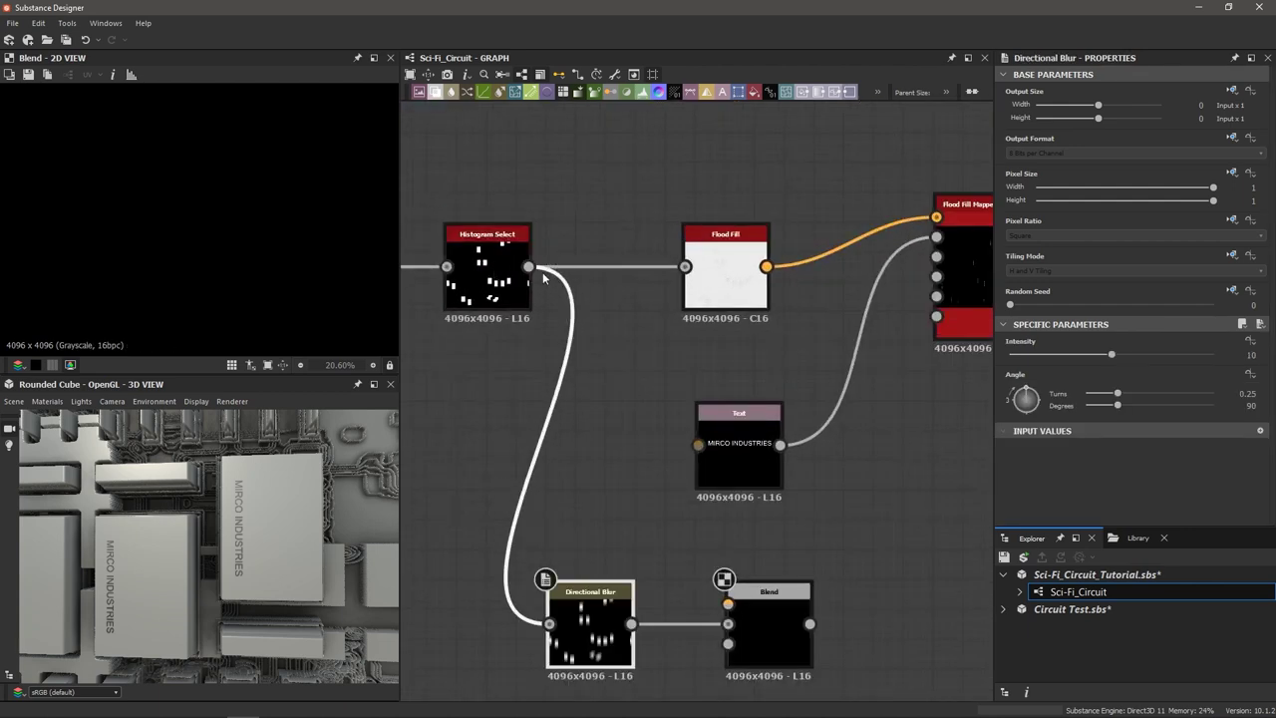
{"action": "left_click_drag", "start_coordinate": [529, 267], "coordinate": [739, 602]}
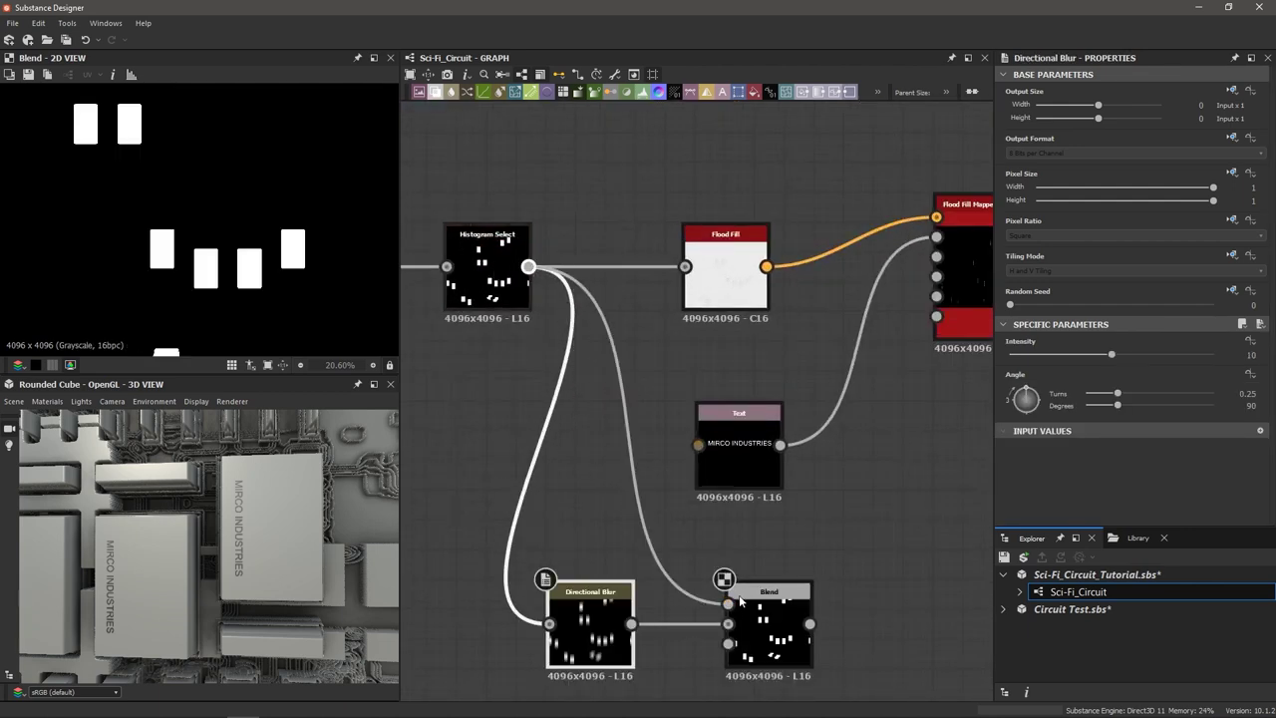
Set the new Blend node's blending mode to Subtract and inspect the result up close in the 2D view.
{"action": "left_click", "coordinate": [758, 623]}
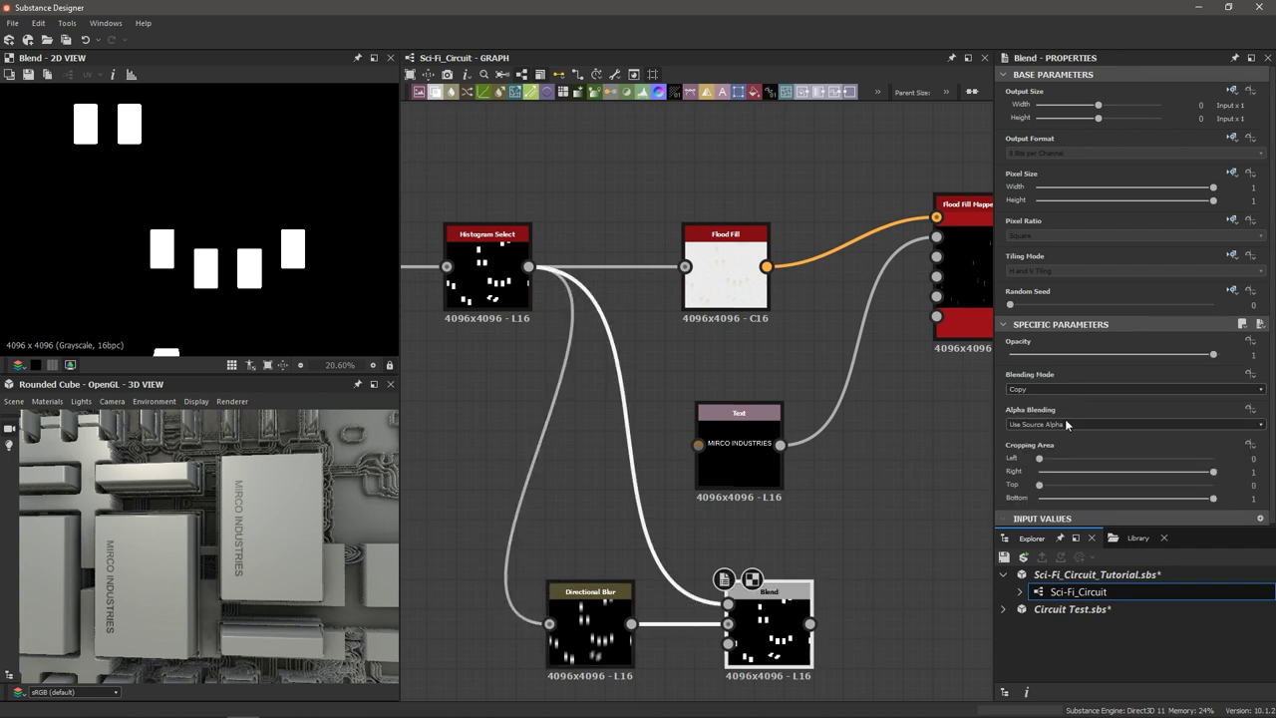
{"action": "left_click", "coordinate": [1058, 389]}
{"action": "left_click", "coordinate": [1055, 422]}
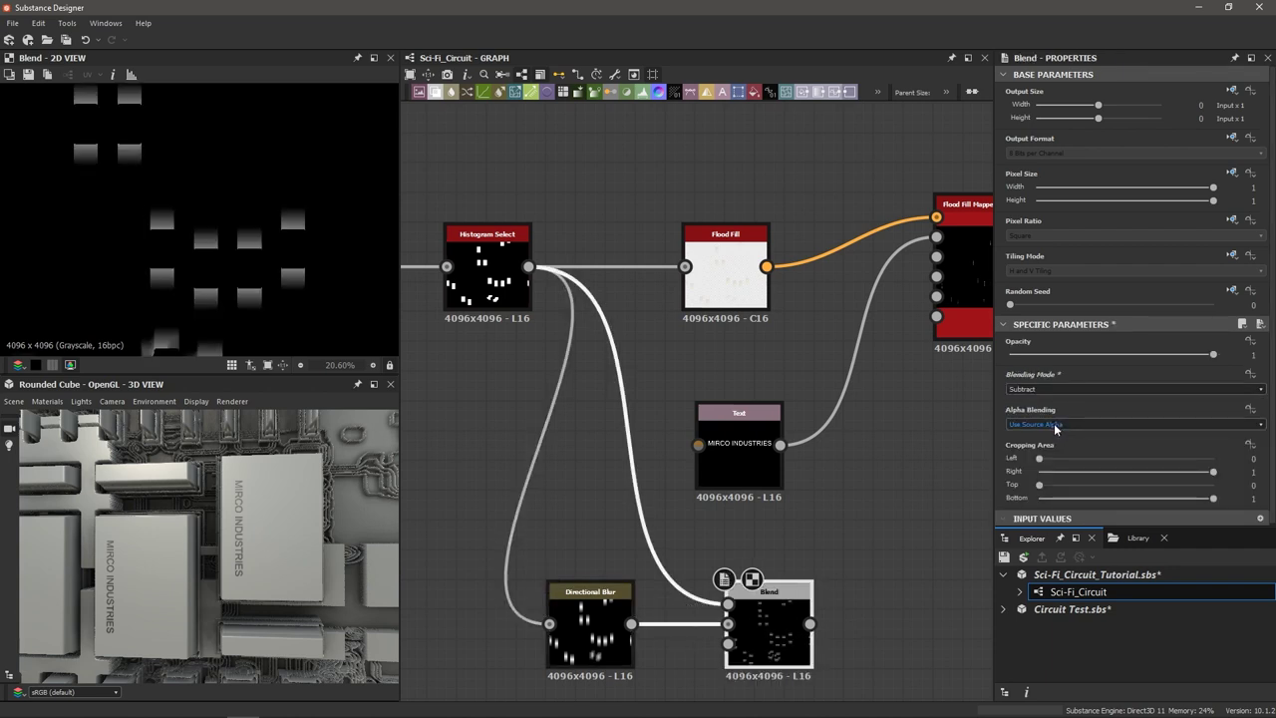
{"action": "scroll", "coordinate": [236, 301], "scroll_direction": "up", "scroll_amount": 1}
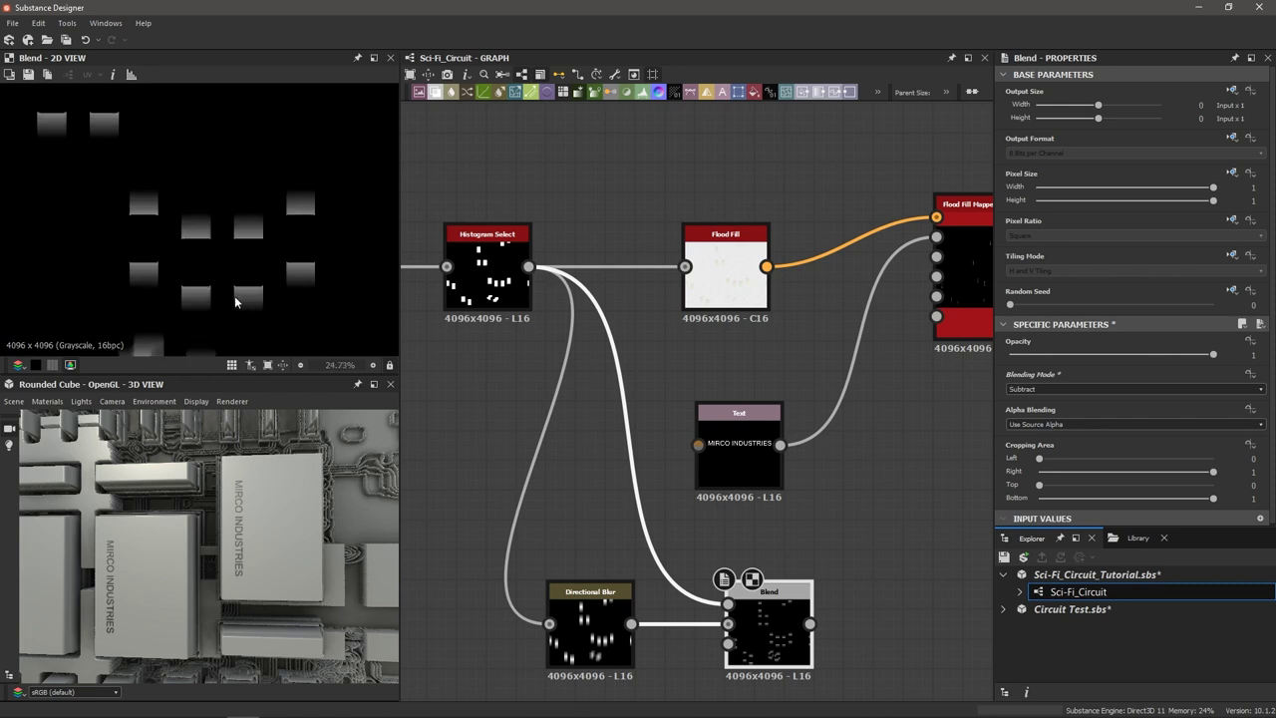
{"action": "scroll", "coordinate": [236, 301], "scroll_direction": "up", "scroll_amount": 1}
{"action": "scroll", "coordinate": [777, 557], "scroll_direction": "down", "scroll_amount": 2}
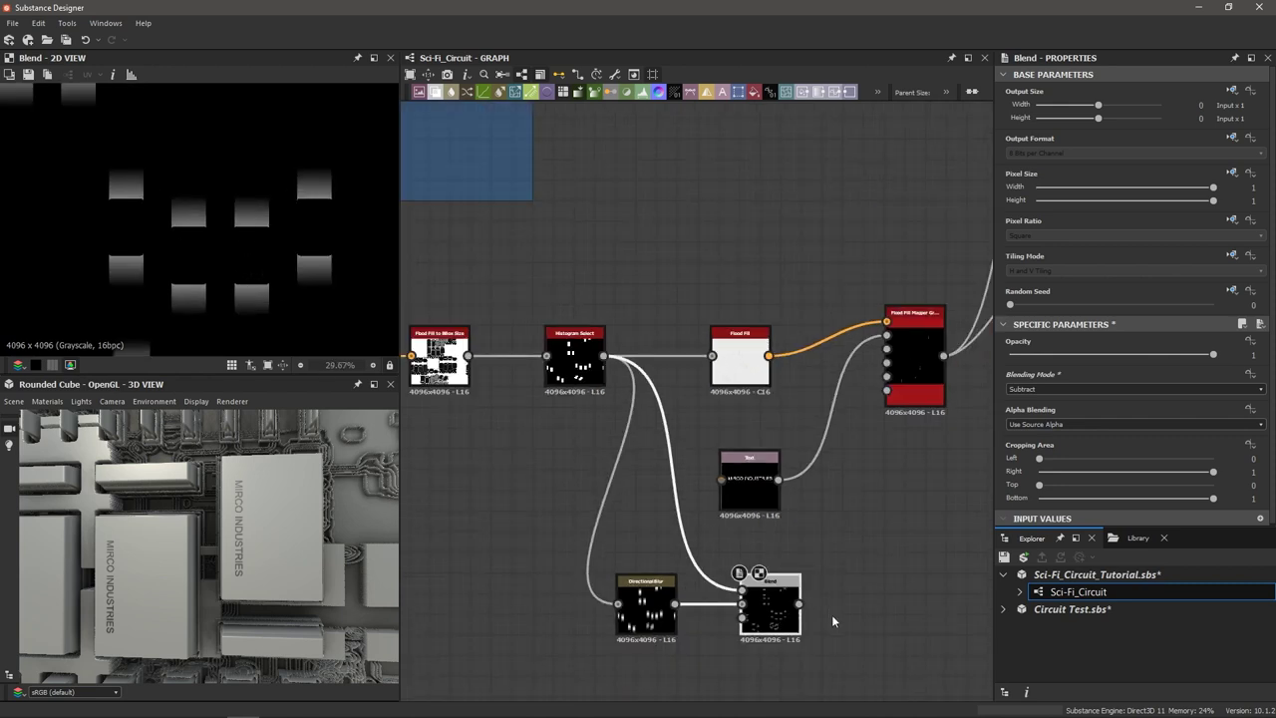
Add a Histogram Scan after the Blend node and set its Contrast to 1 and Position to 0.68.
{"action": "middle_click_drag", "start_coordinate": [870, 598], "coordinate": [813, 551]}
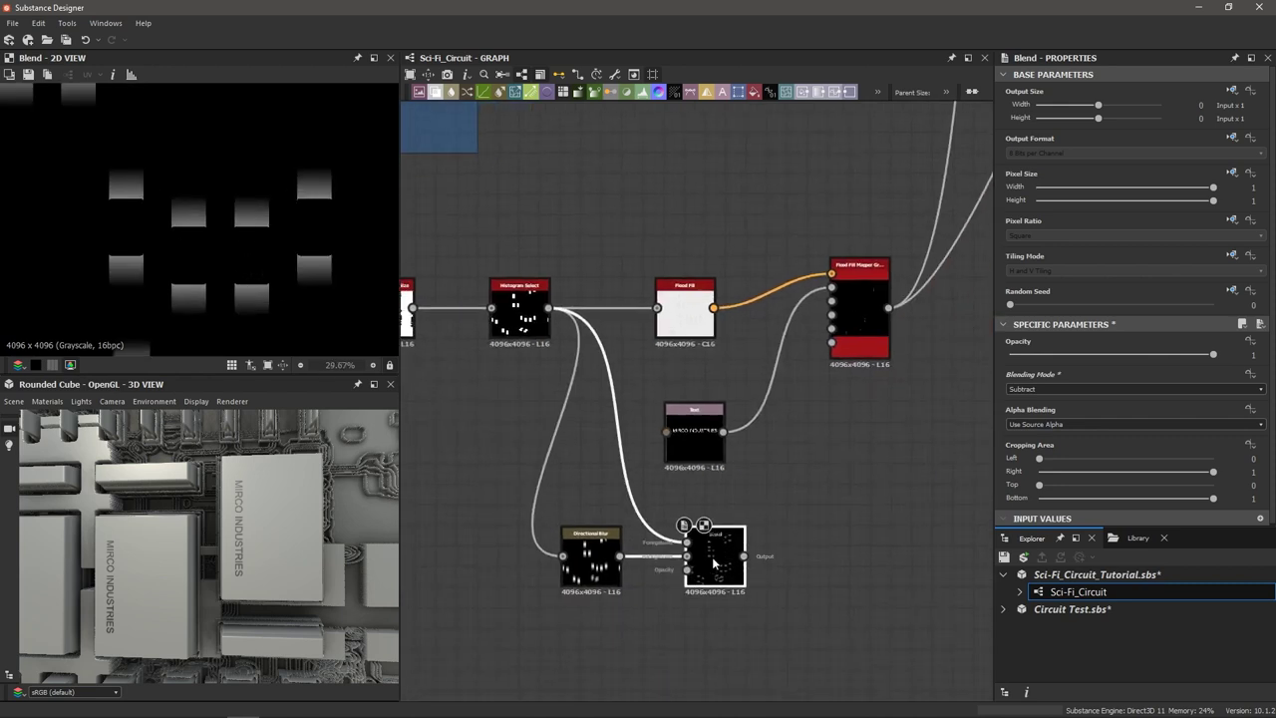
{"action": "key", "text": "space"}
{"action": "type", "text": "hist"}
{"action": "key", "text": "Down"}
{"action": "key", "text": "Return"}
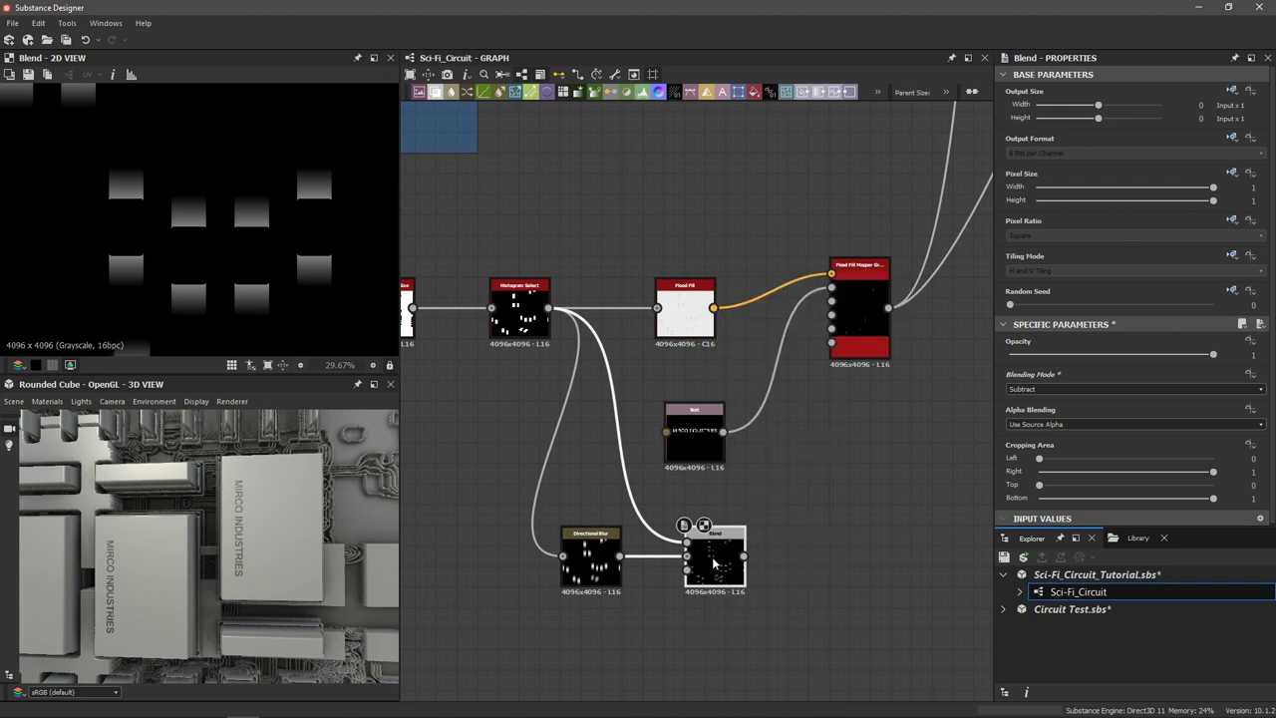
{"action": "left_click_drag", "start_coordinate": [1010, 405], "coordinate": [1210, 405]}
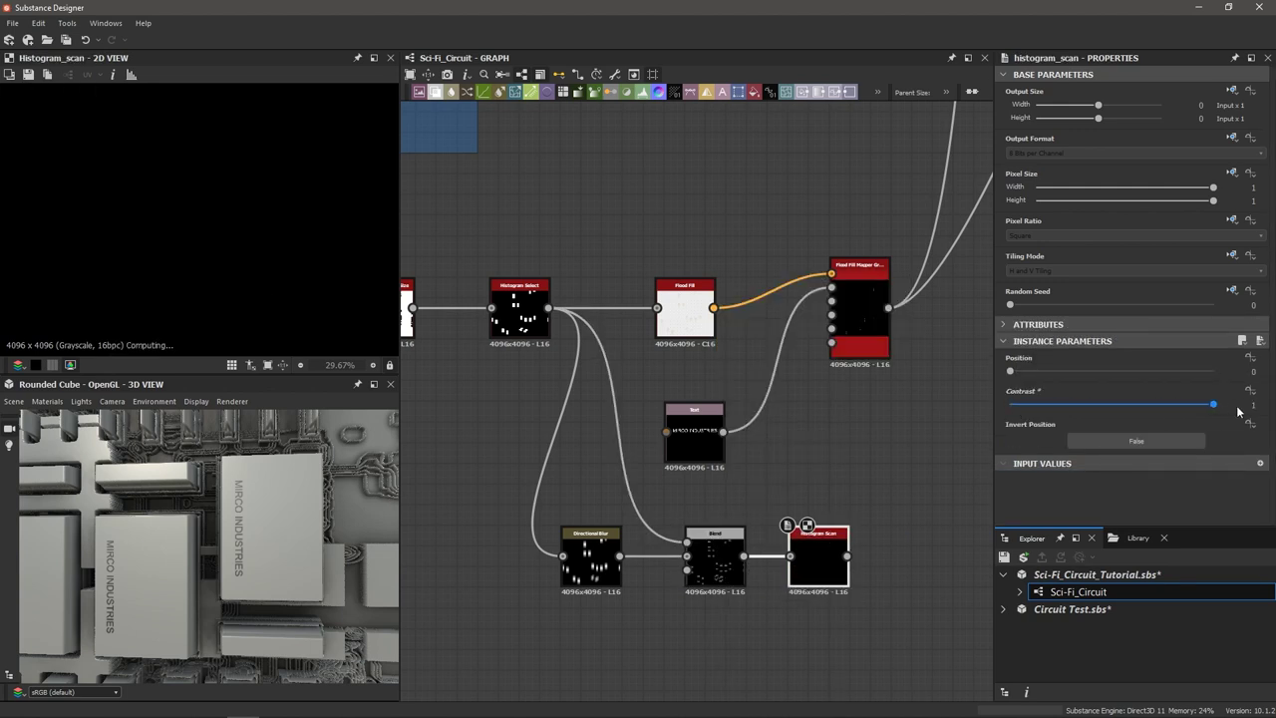
{"action": "left_click_drag", "start_coordinate": [1009, 371], "coordinate": [1147, 379]}
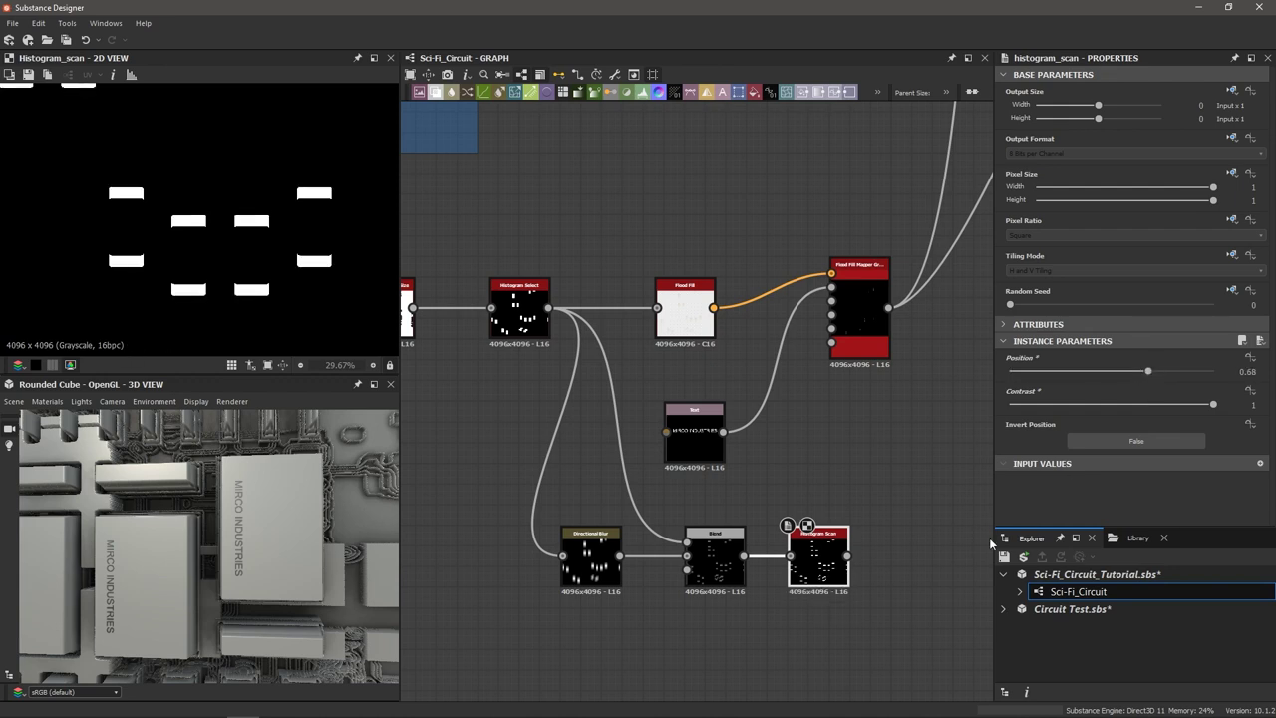
Duplicate the Directional Blur, Blend and Histogram Scan nodes and place the copies directly below the originals.
{"action": "scroll", "coordinate": [777, 609], "scroll_direction": "down", "scroll_amount": 1}
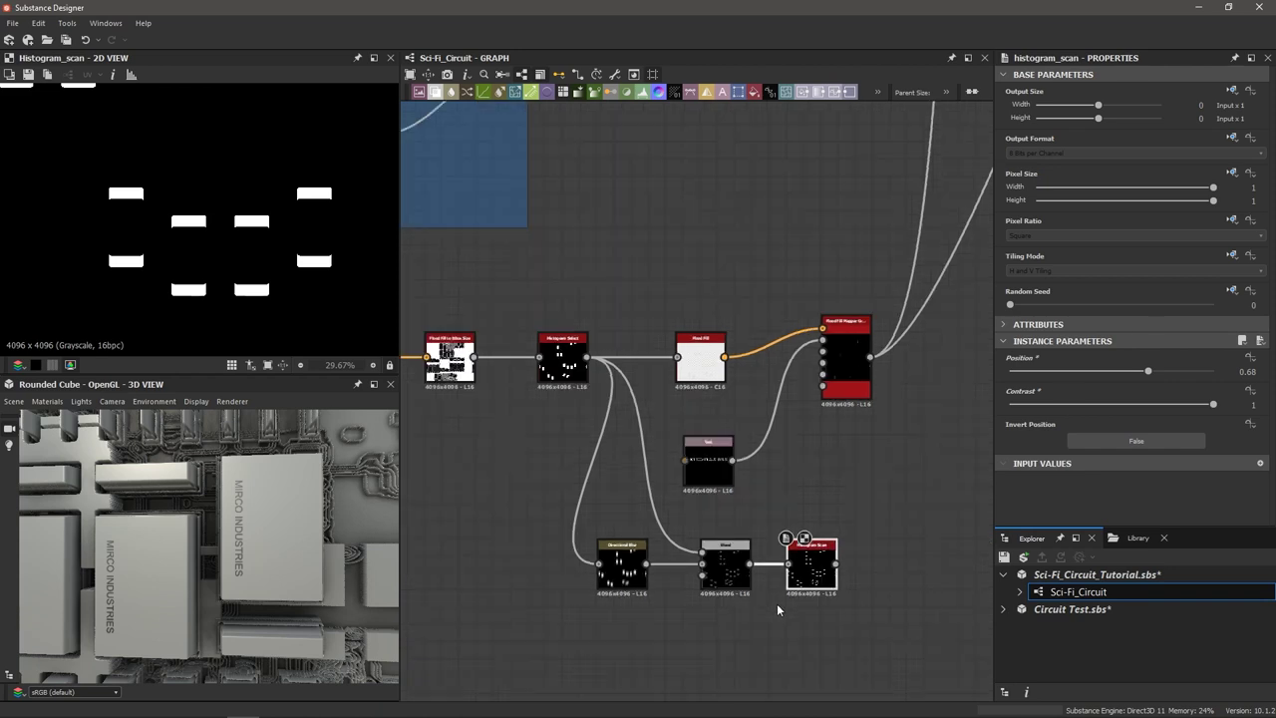
{"action": "scroll", "coordinate": [721, 612], "scroll_direction": "up", "scroll_amount": 3}
{"action": "scroll", "coordinate": [701, 606], "scroll_direction": "down", "scroll_amount": 1}
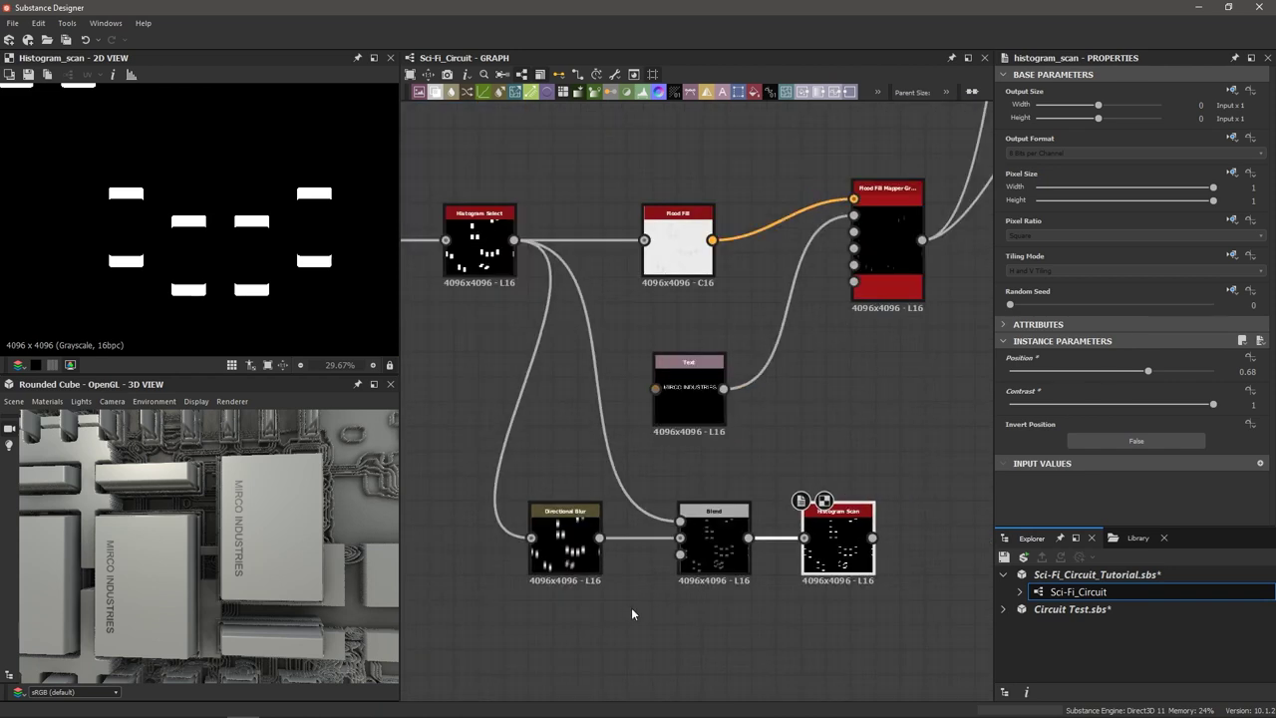
{"action": "middle_click_drag", "start_coordinate": [632, 613], "coordinate": [632, 576]}
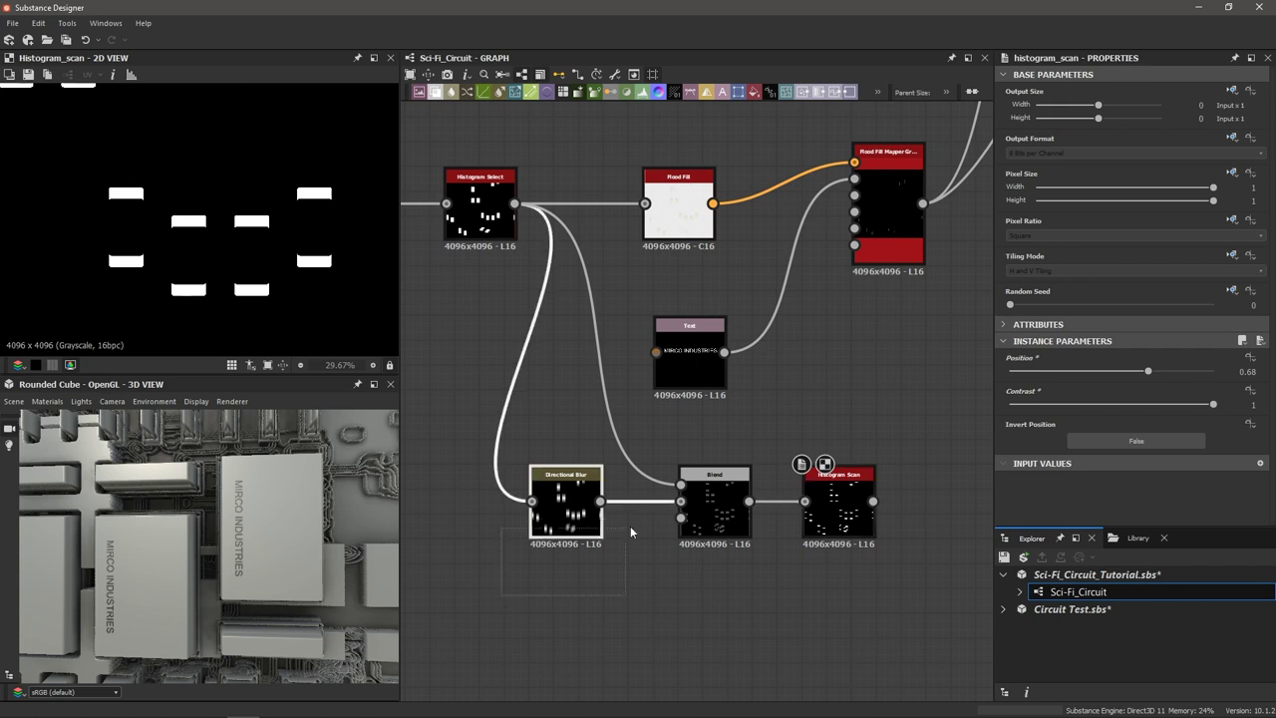
{"action": "scroll", "coordinate": [581, 547], "scroll_direction": "up", "scroll_amount": 2}
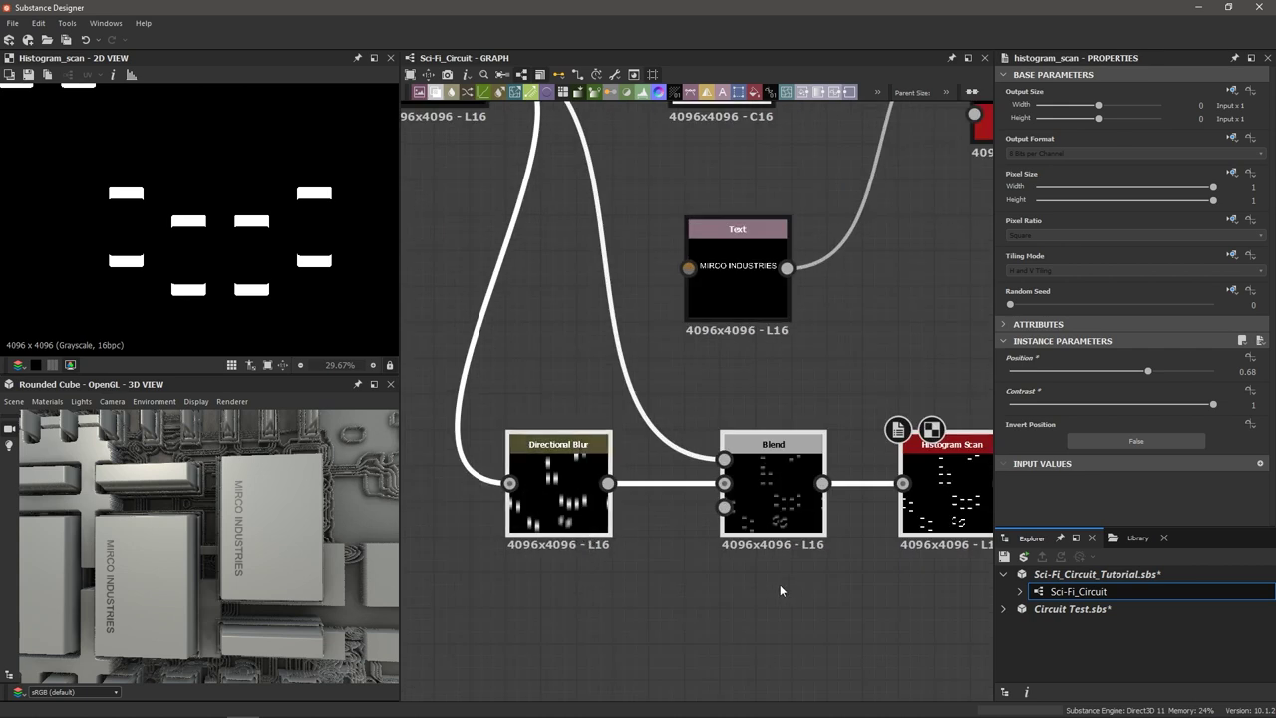
{"action": "scroll", "coordinate": [781, 549], "scroll_direction": "down", "scroll_amount": 2}
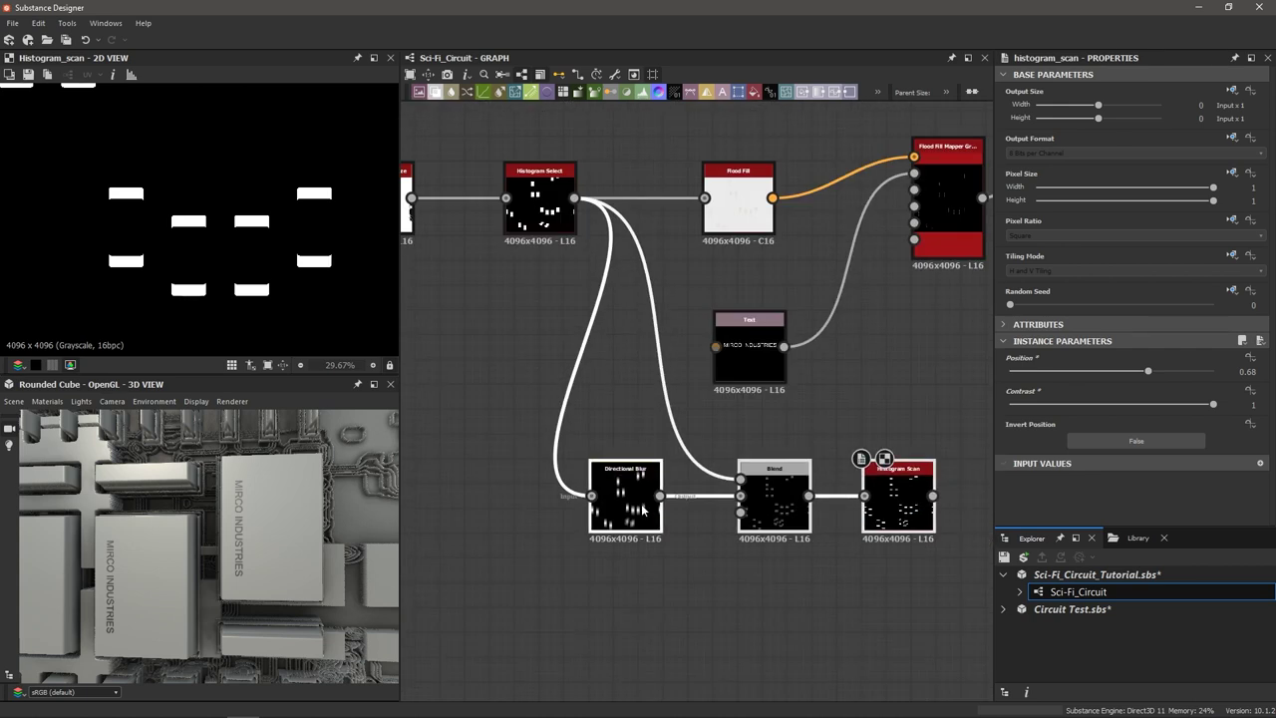
{"action": "key", "text": "ctrl+v"}
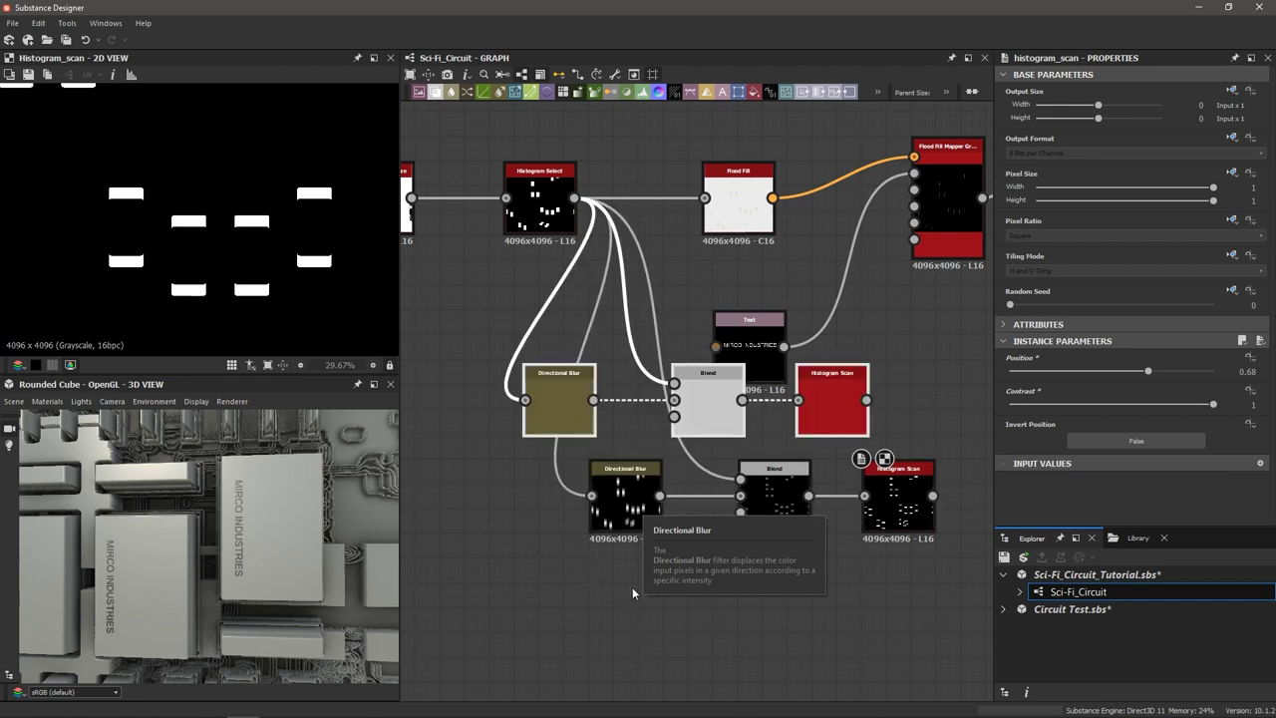
{"action": "left_click_drag", "start_coordinate": [568, 399], "coordinate": [637, 610]}
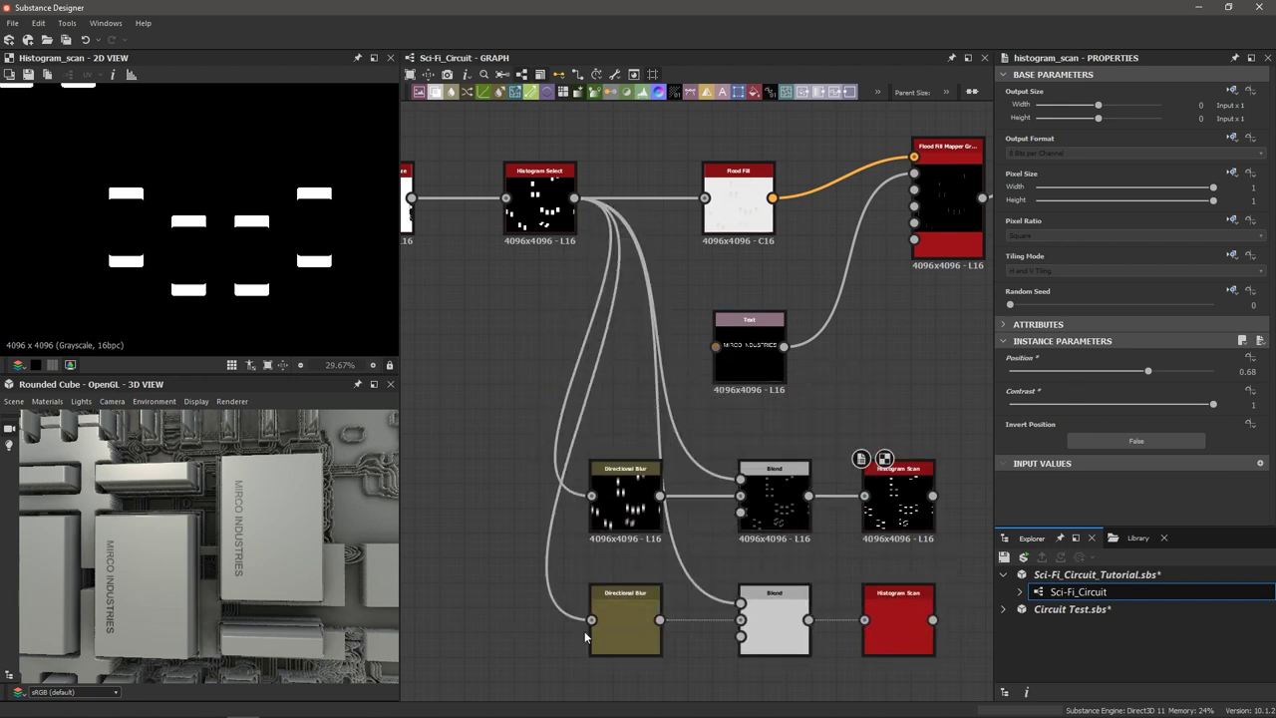
Set the duplicated Directional Blur's angle to 0 degrees and compare both Histogram Scan results in the 2D view.
{"action": "left_click", "coordinate": [628, 626]}
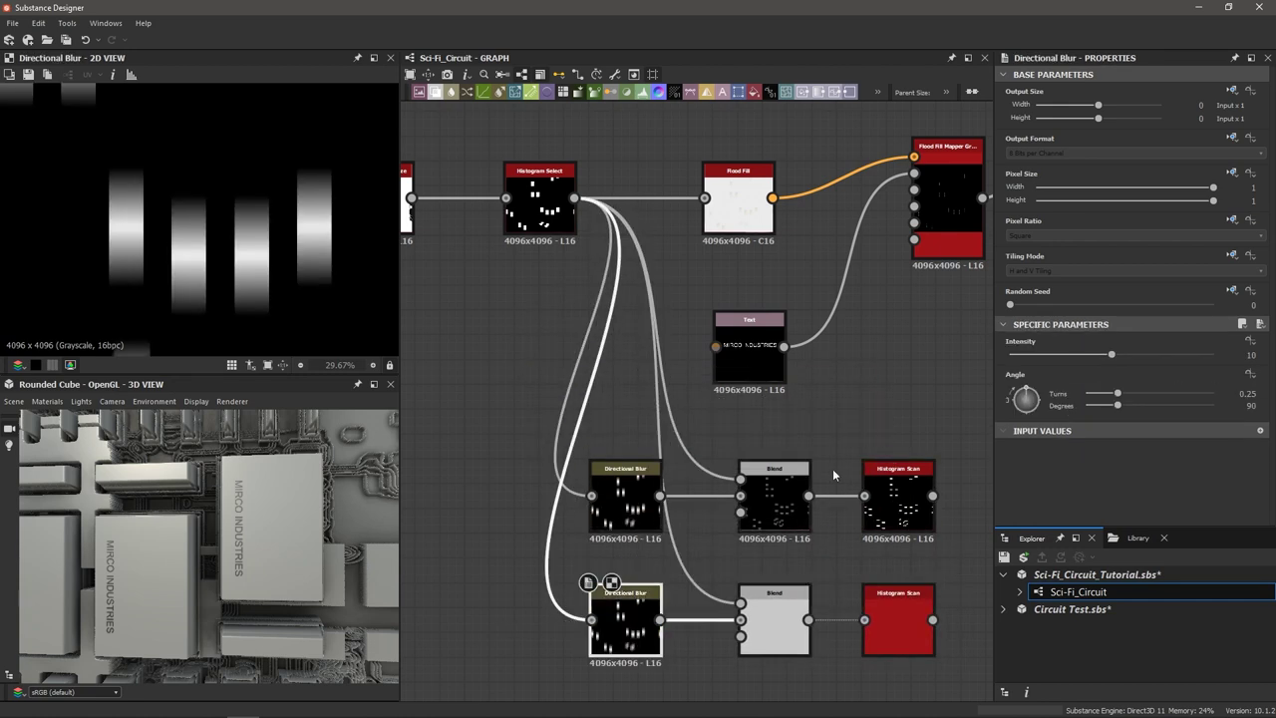
{"action": "left_click_drag", "start_coordinate": [1026, 398], "coordinate": [1006, 404]}
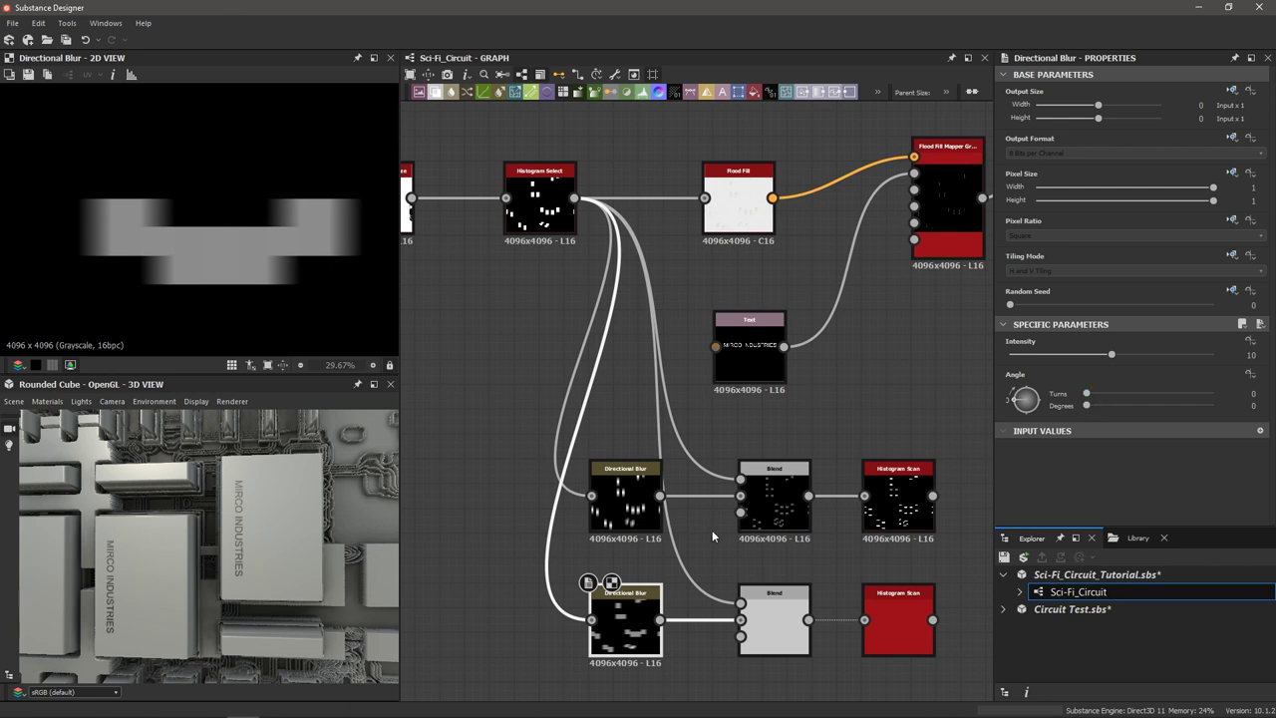
{"action": "double_click", "coordinate": [909, 624]}
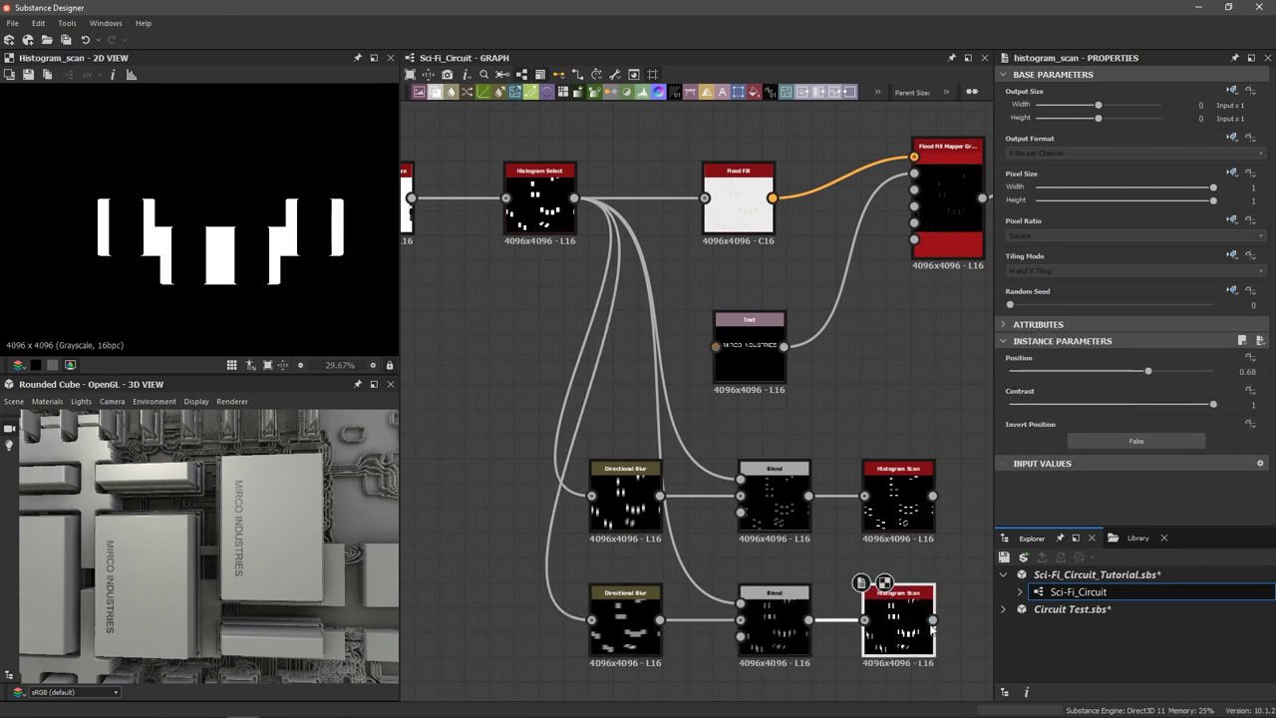
{"action": "key", "text": "f"}
{"action": "double_click", "coordinate": [877, 506]}
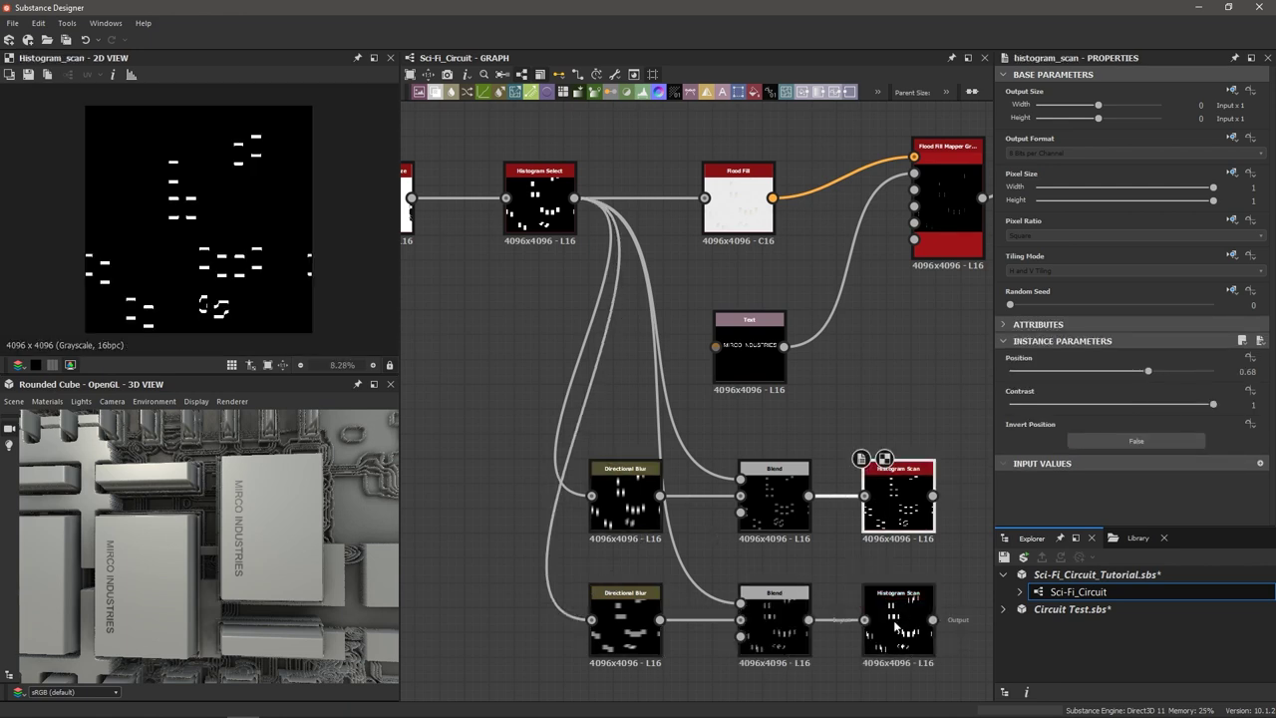
{"action": "left_click", "coordinate": [895, 628]}
{"action": "double_click", "coordinate": [905, 642]}
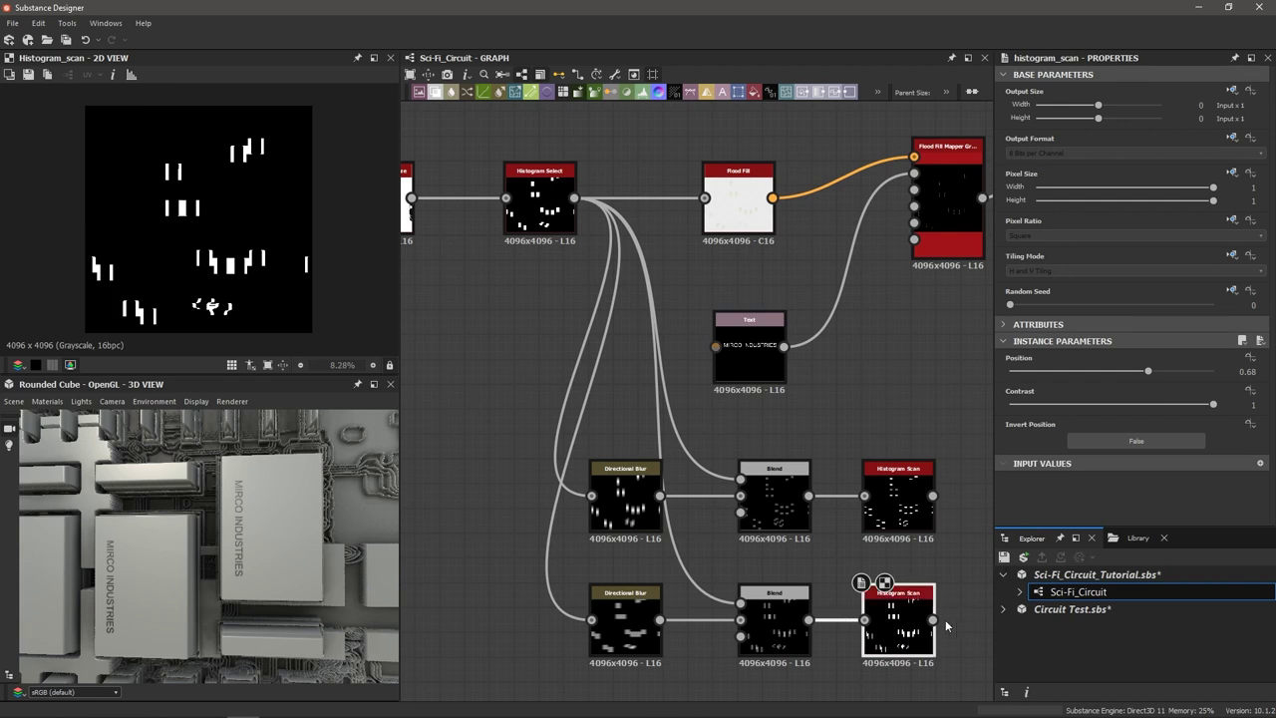
Add a Stripes node in the free space below the two Histogram Scan branches.
{"action": "scroll", "coordinate": [945, 619], "scroll_direction": "up", "scroll_amount": 2}
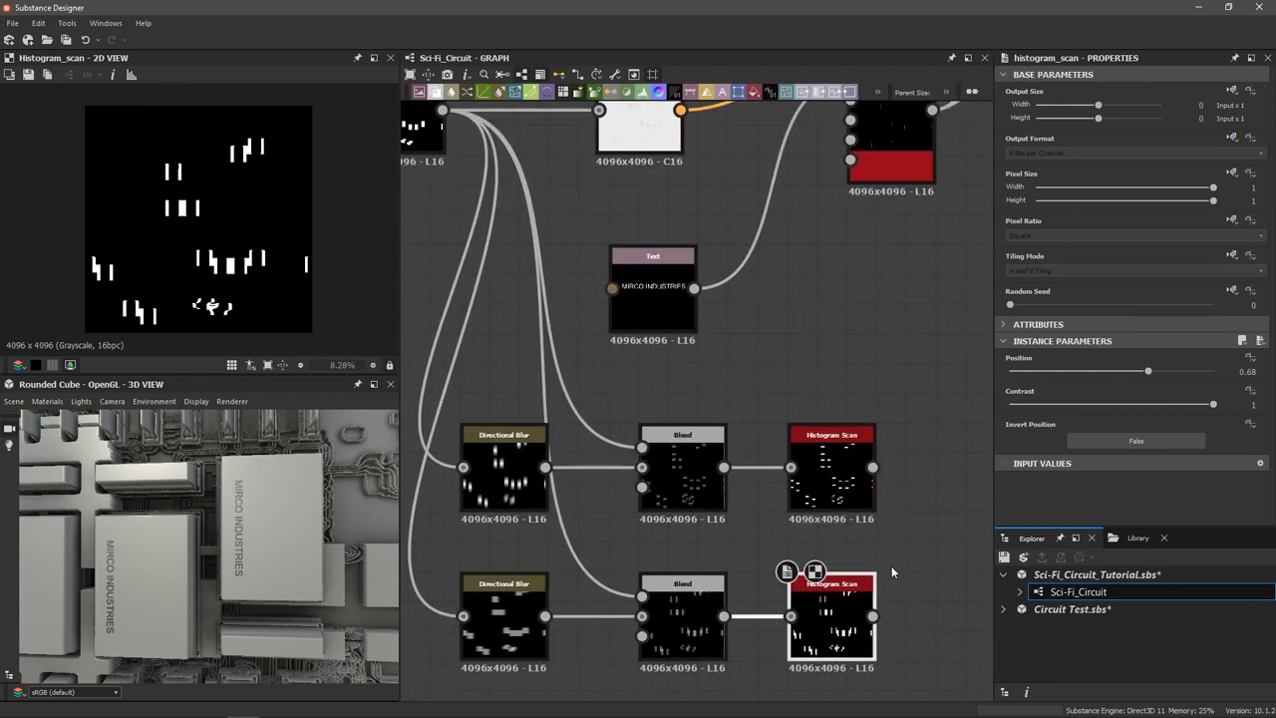
{"action": "middle_click_drag", "start_coordinate": [915, 588], "coordinate": [923, 561]}
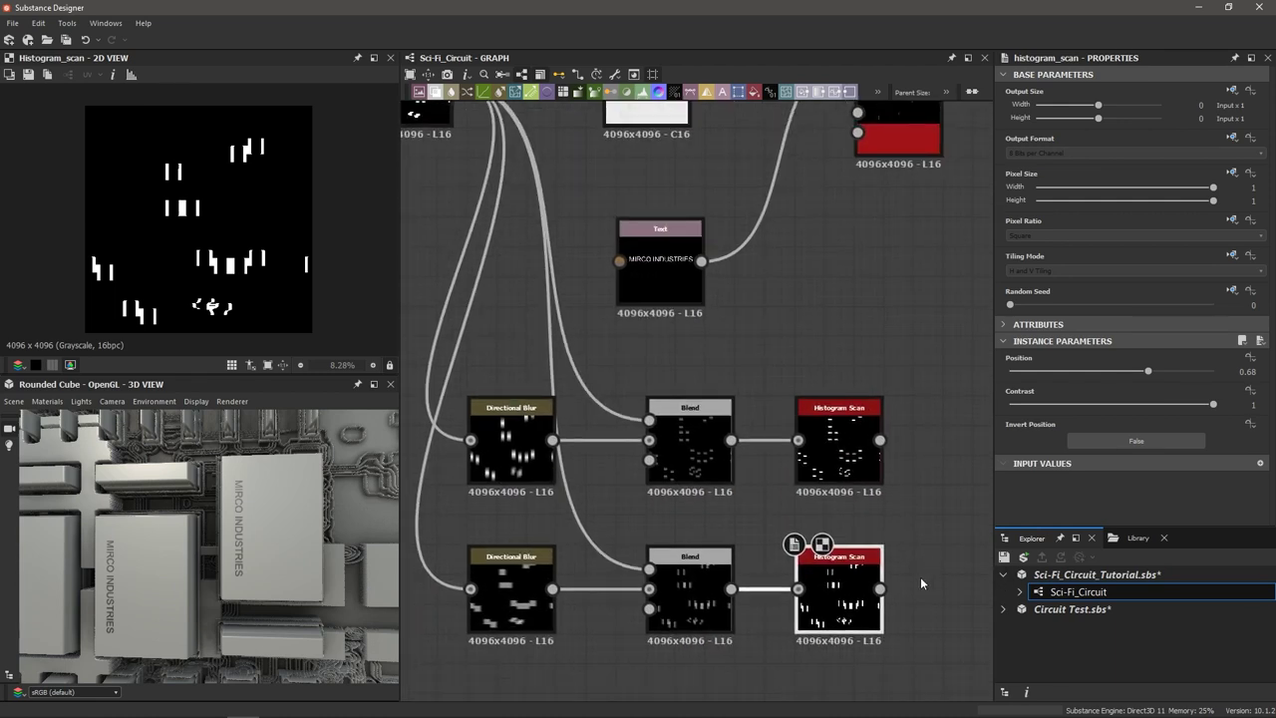
{"action": "scroll", "coordinate": [921, 587], "scroll_direction": "down", "scroll_amount": 2}
{"action": "middle_click_drag", "start_coordinate": [802, 651], "coordinate": [745, 492]}
{"action": "key", "text": "space"}
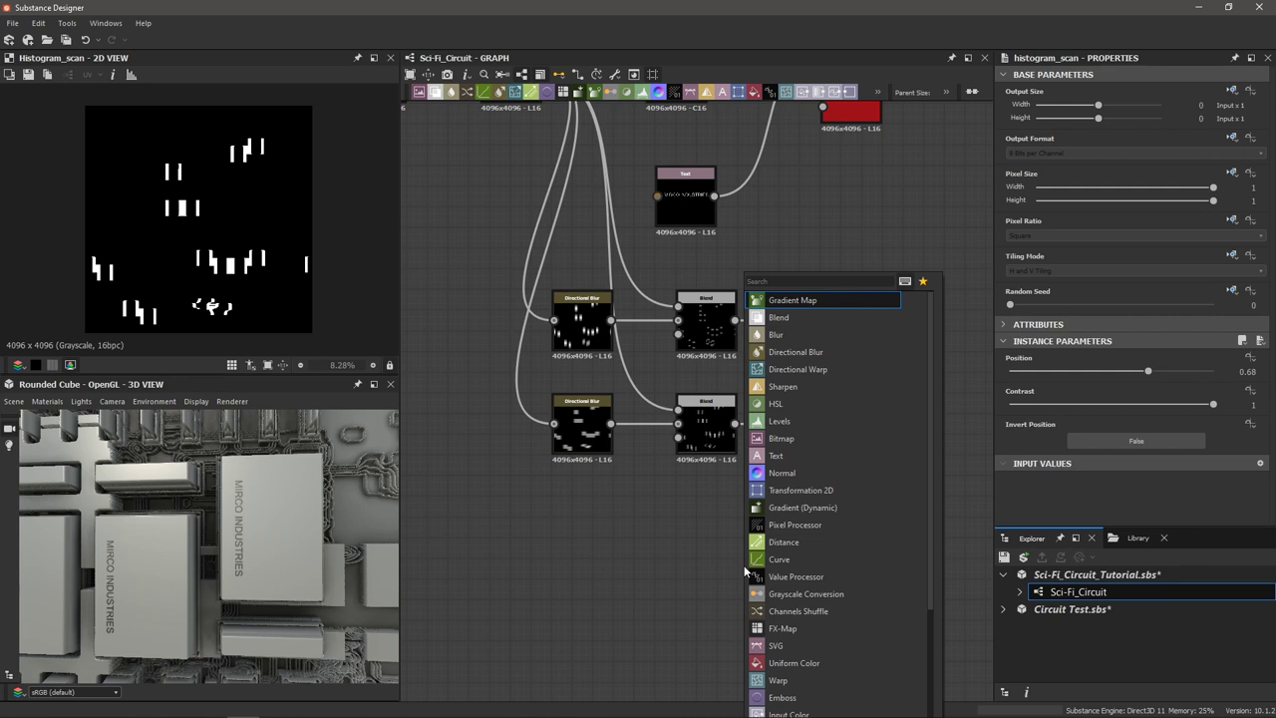
{"action": "type", "text": "stripes"}
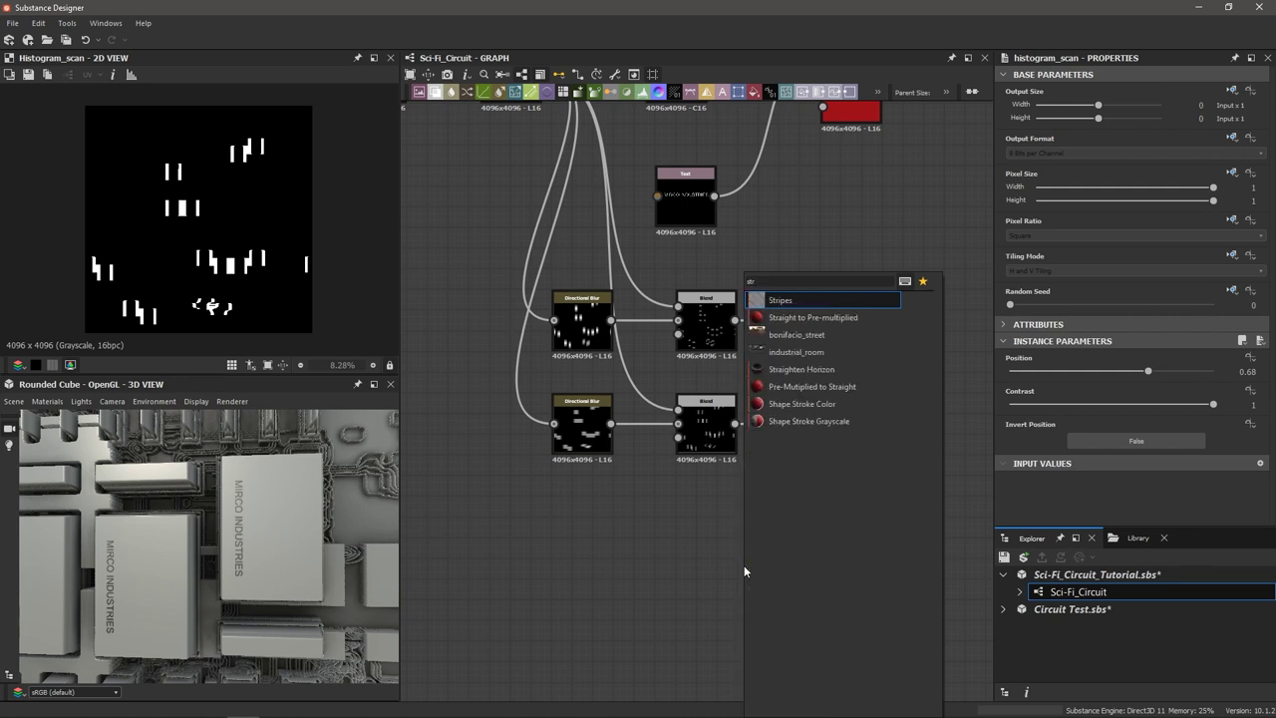
{"action": "key", "text": "Return"}
{"action": "left_click_drag", "start_coordinate": [746, 570], "coordinate": [766, 575]}
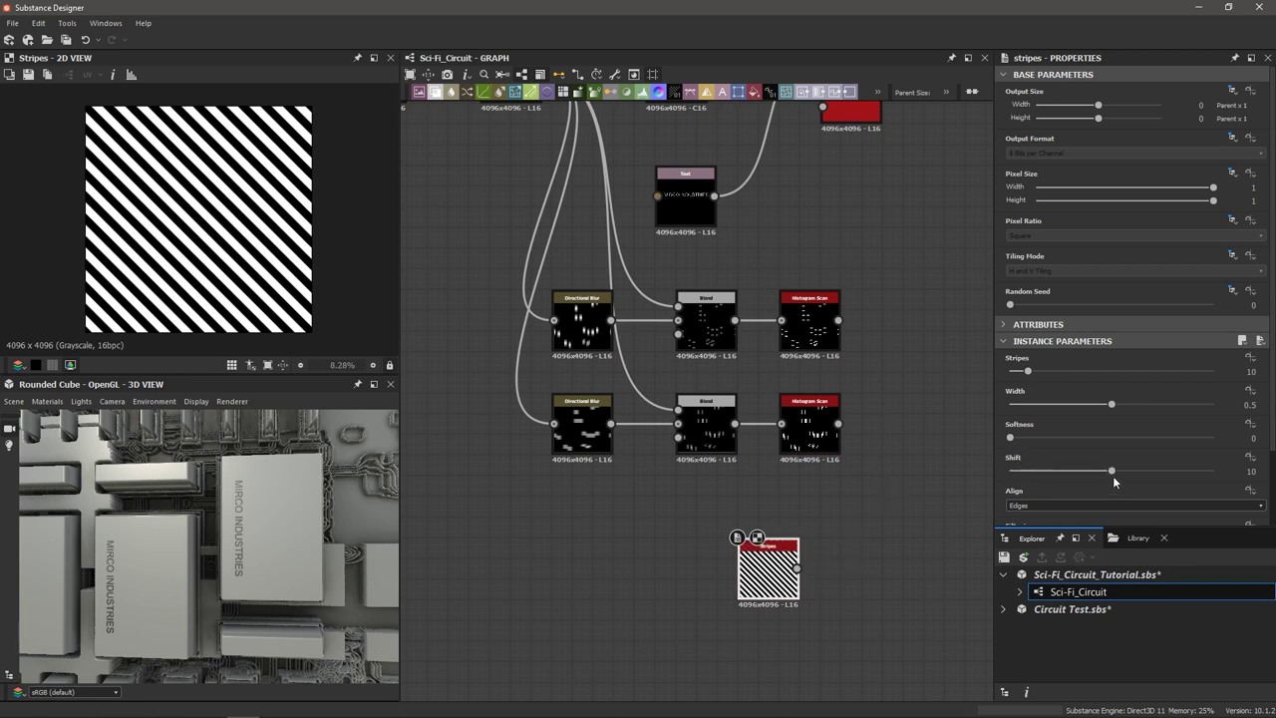
Set the Stripes node's Shift to 0 and its Stripes count to 300 for fine horizontal lines.
{"action": "left_click_drag", "start_coordinate": [1113, 475], "coordinate": [957, 474]}
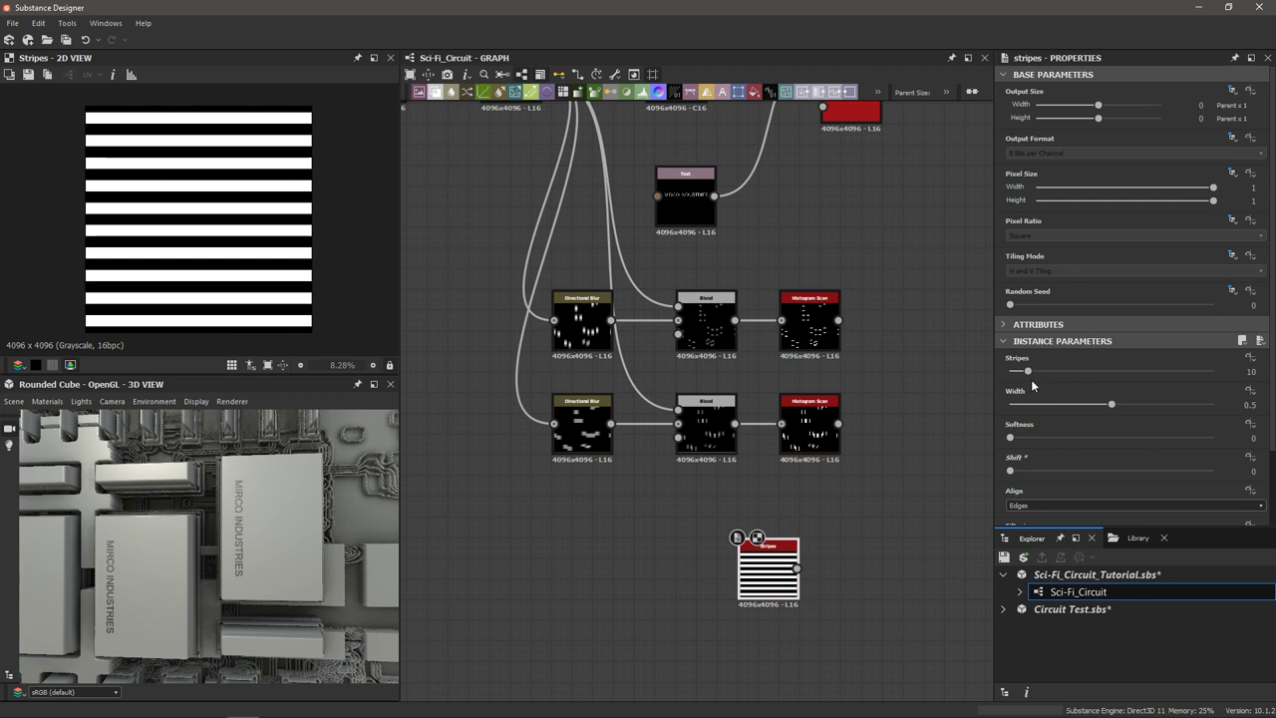
{"action": "left_click_drag", "start_coordinate": [1028, 371], "coordinate": [1175, 376]}
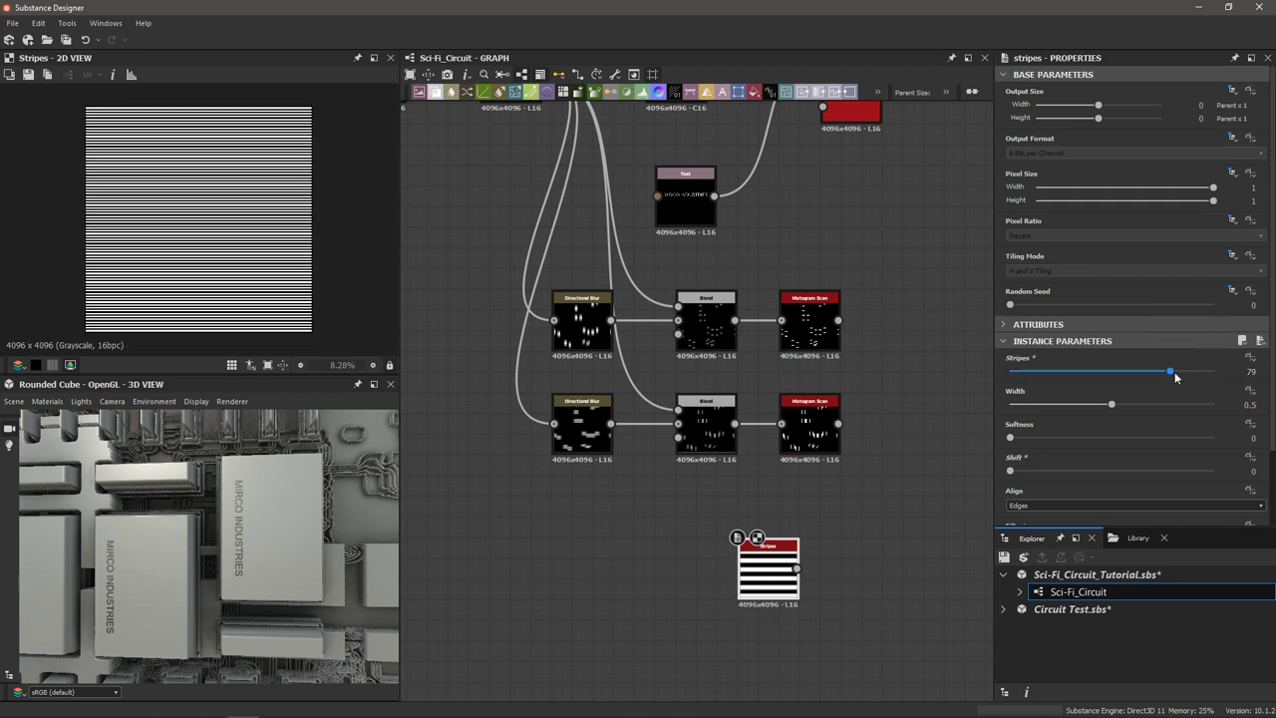
{"action": "left_click", "coordinate": [1168, 374]}
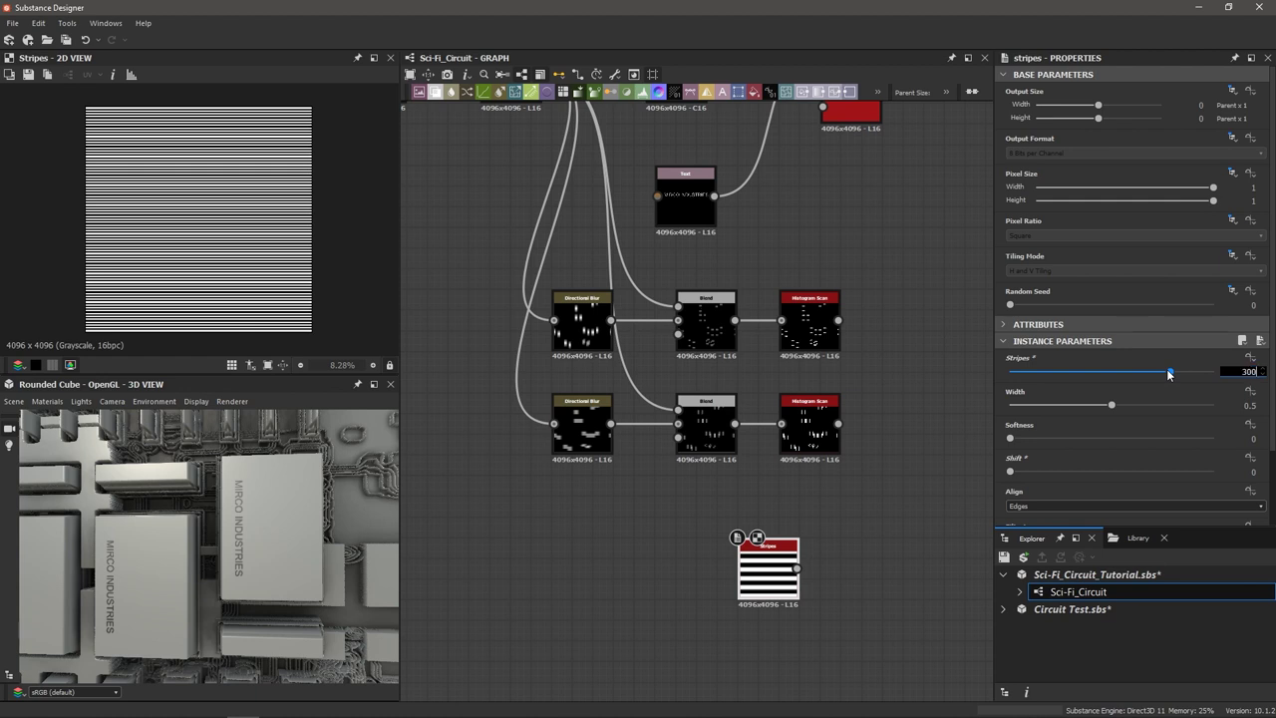
{"action": "type", "text": "300"}
{"action": "key", "text": "Return"}
{"action": "scroll", "coordinate": [260, 242], "scroll_direction": "up", "scroll_amount": 5}
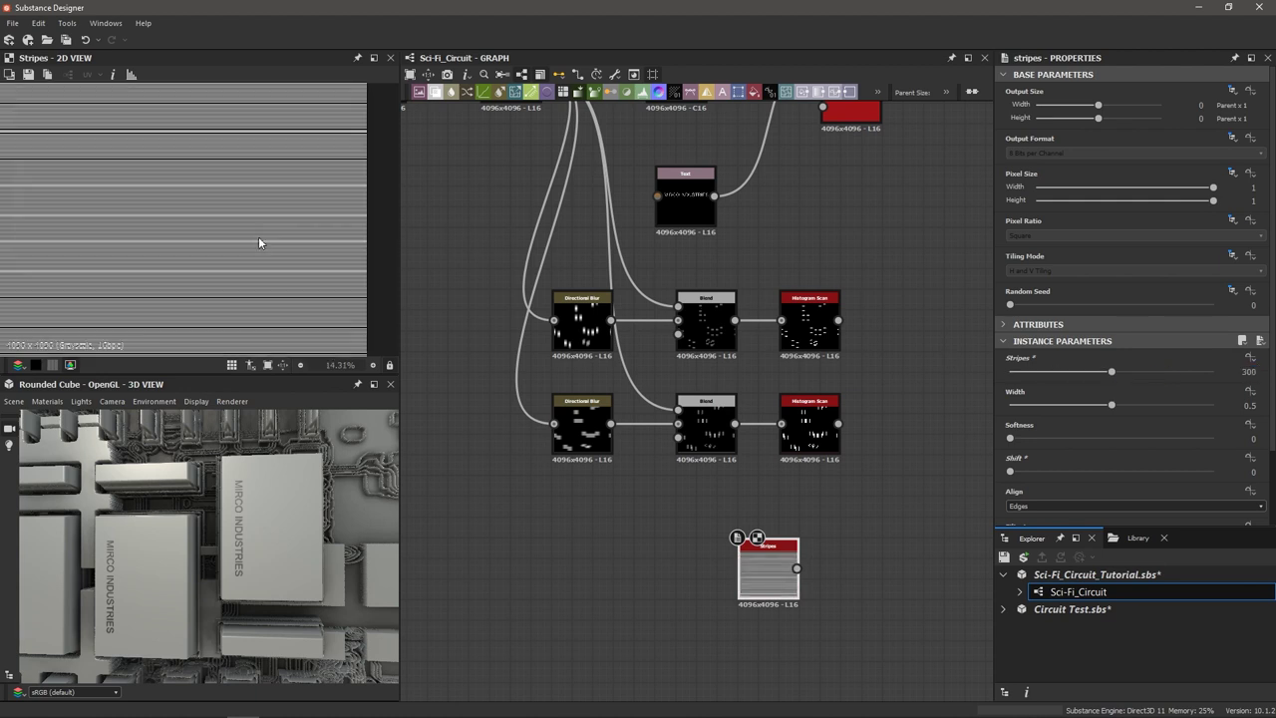
{"action": "scroll", "coordinate": [259, 242], "scroll_direction": "up", "scroll_amount": 4}
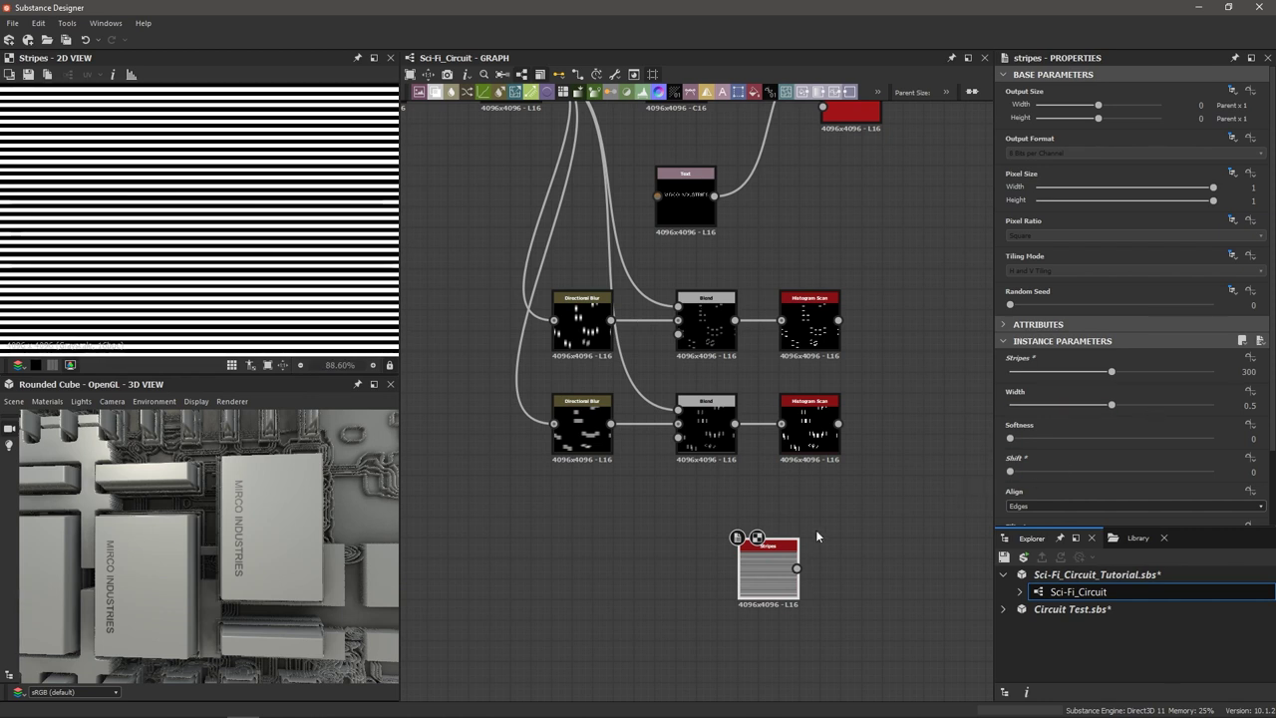
{"action": "scroll", "coordinate": [810, 521], "scroll_direction": "down", "scroll_amount": 3}
Add a Safe Transform Grayscale node after the Stripes node and set its rotation to 90 degrees.
{"action": "scroll", "coordinate": [780, 556], "scroll_direction": "up", "scroll_amount": 5}
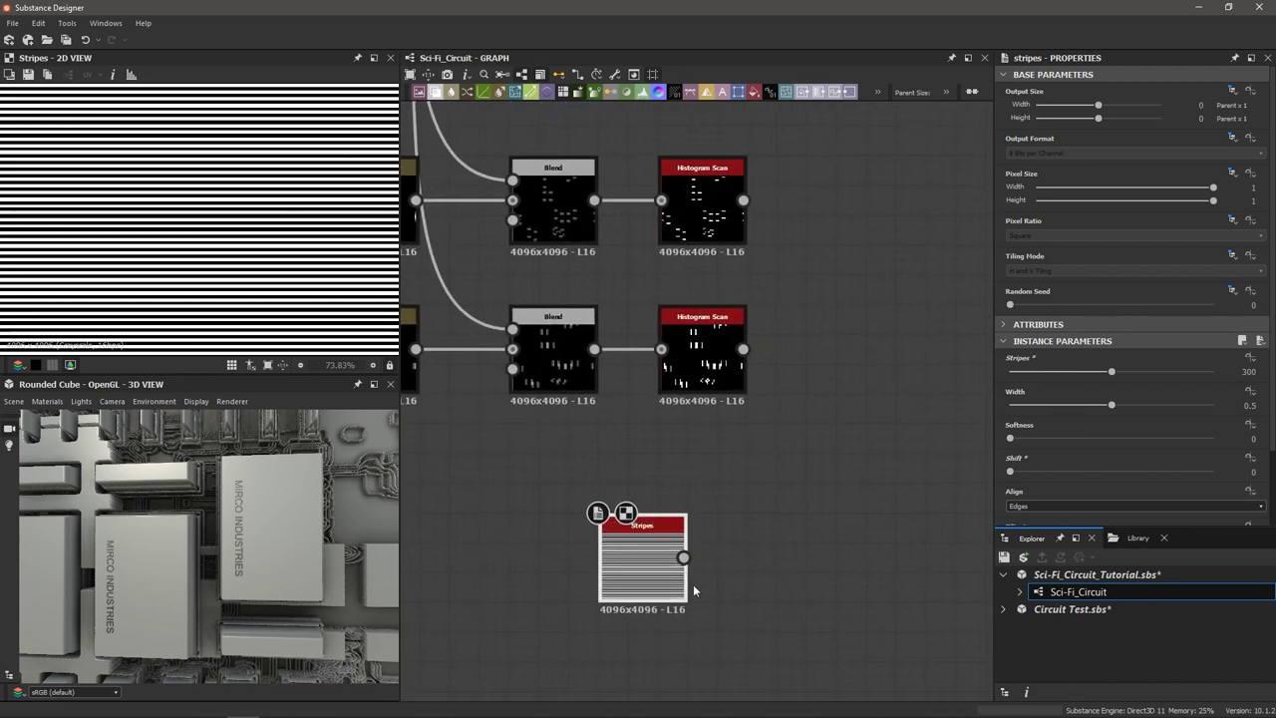
{"action": "left_click_drag", "start_coordinate": [683, 556], "coordinate": [815, 473]}
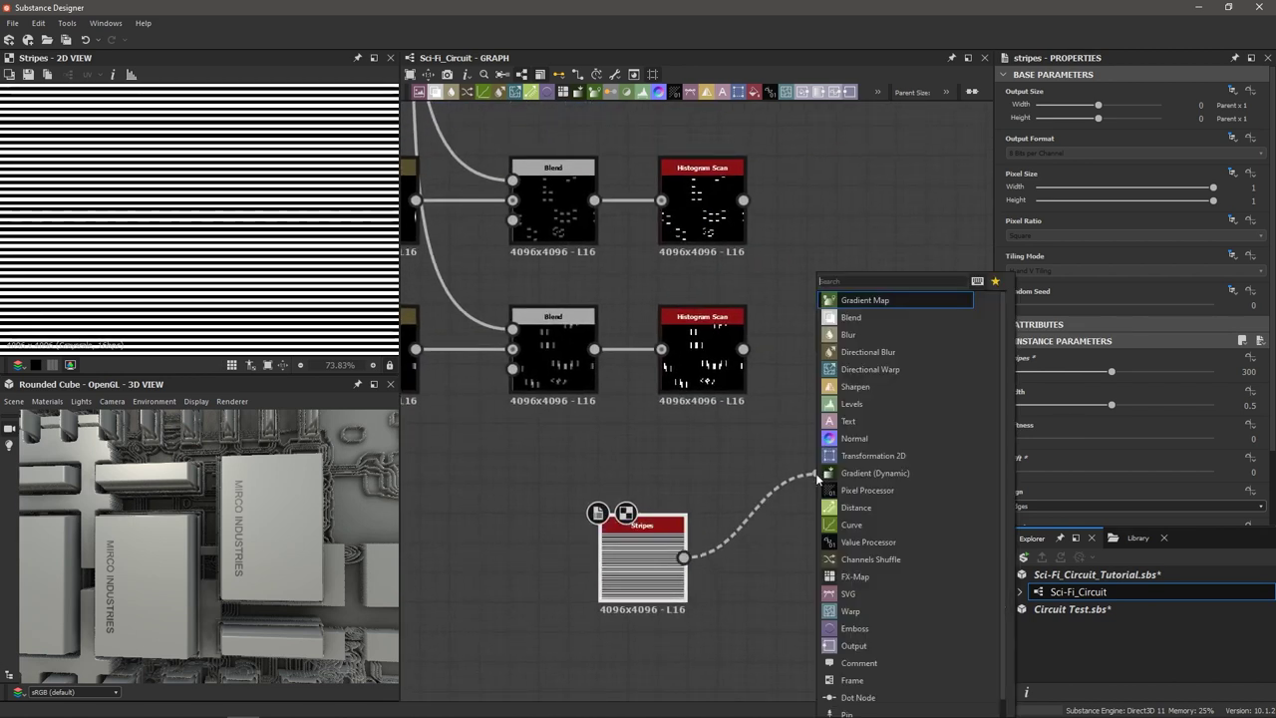
{"action": "type", "text": "safe"}
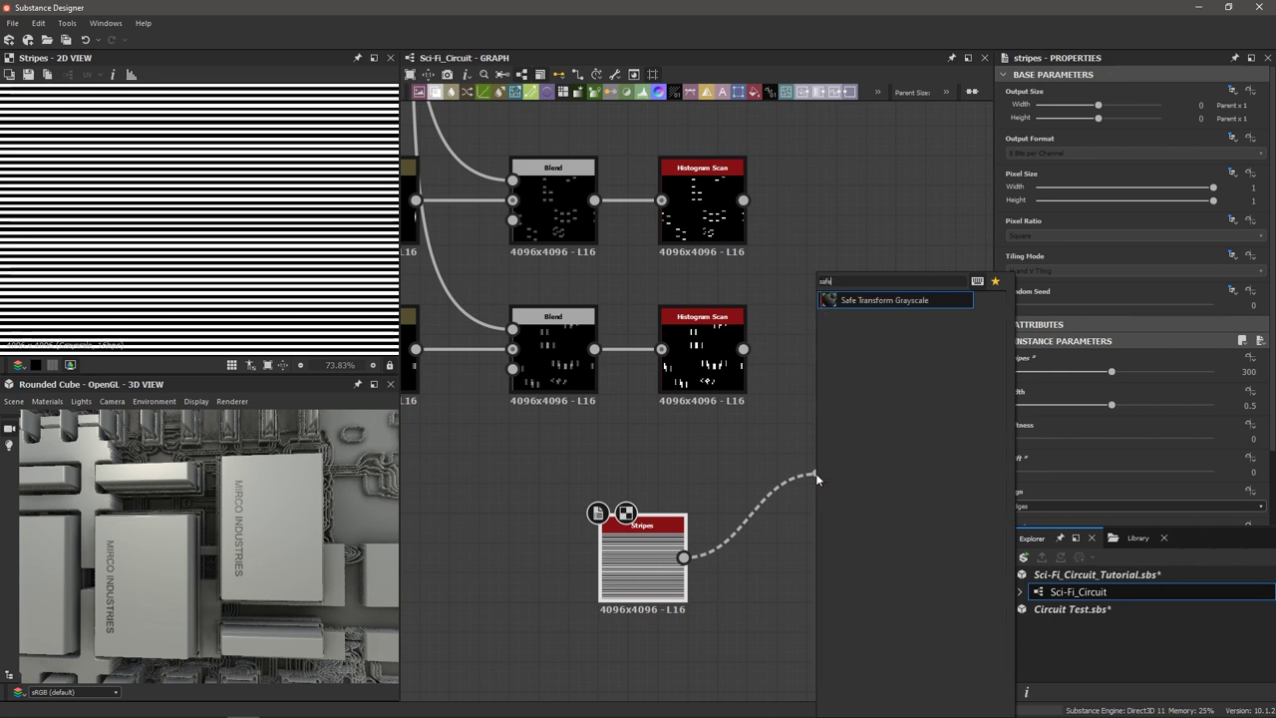
{"action": "key", "text": "Return"}
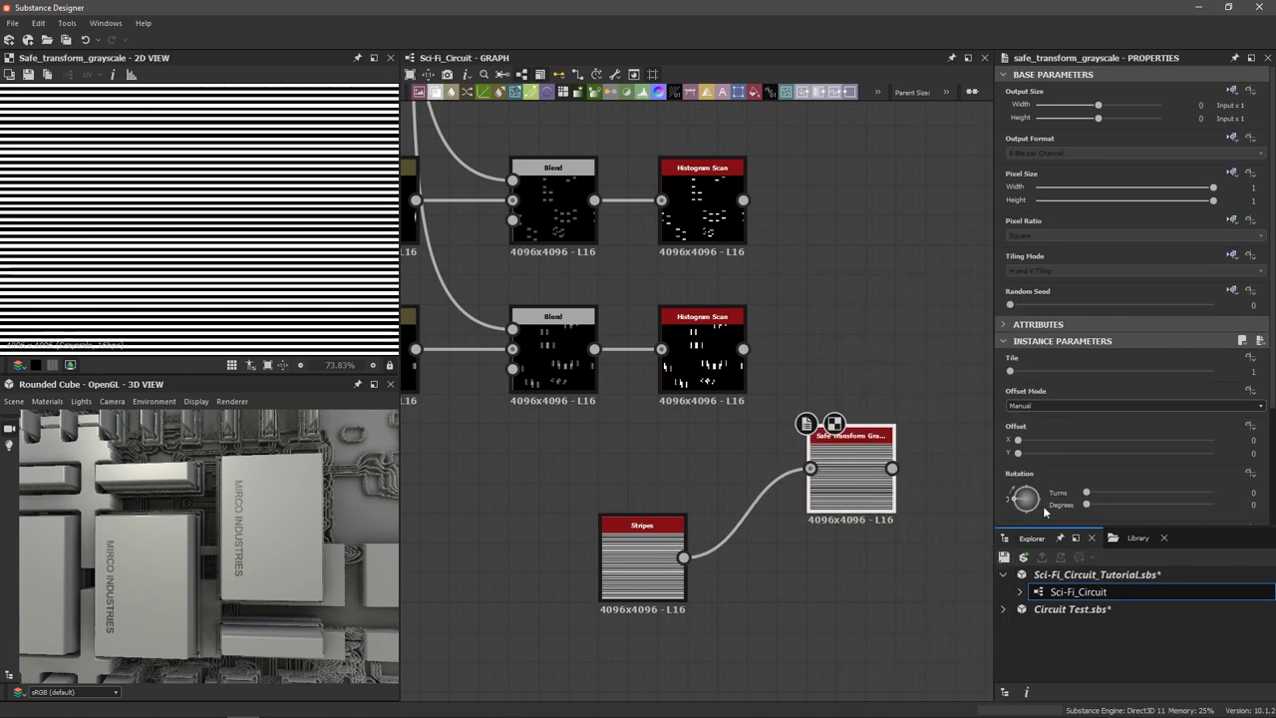
{"action": "left_click_drag", "start_coordinate": [1027, 502], "coordinate": [1023, 472]}
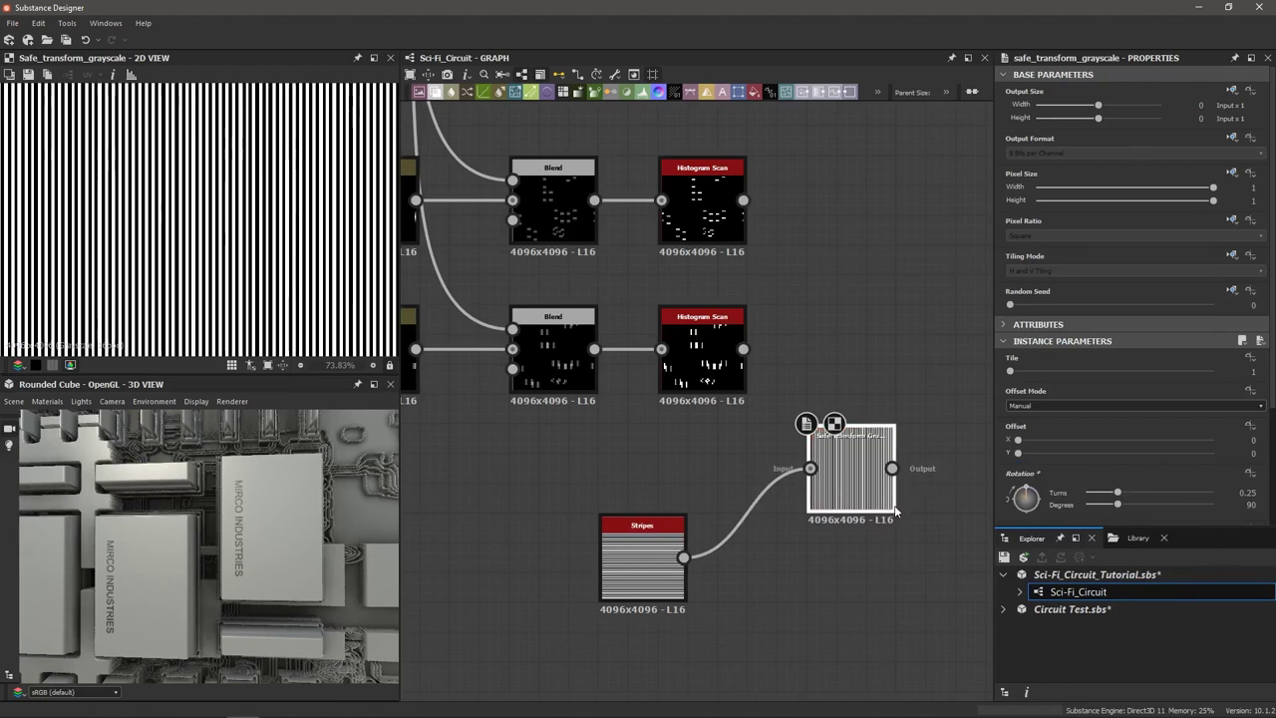
Add a Blend node in the free space beyond the two Histogram Scan nodes.
{"action": "scroll", "coordinate": [767, 584], "scroll_direction": "down", "scroll_amount": 2}
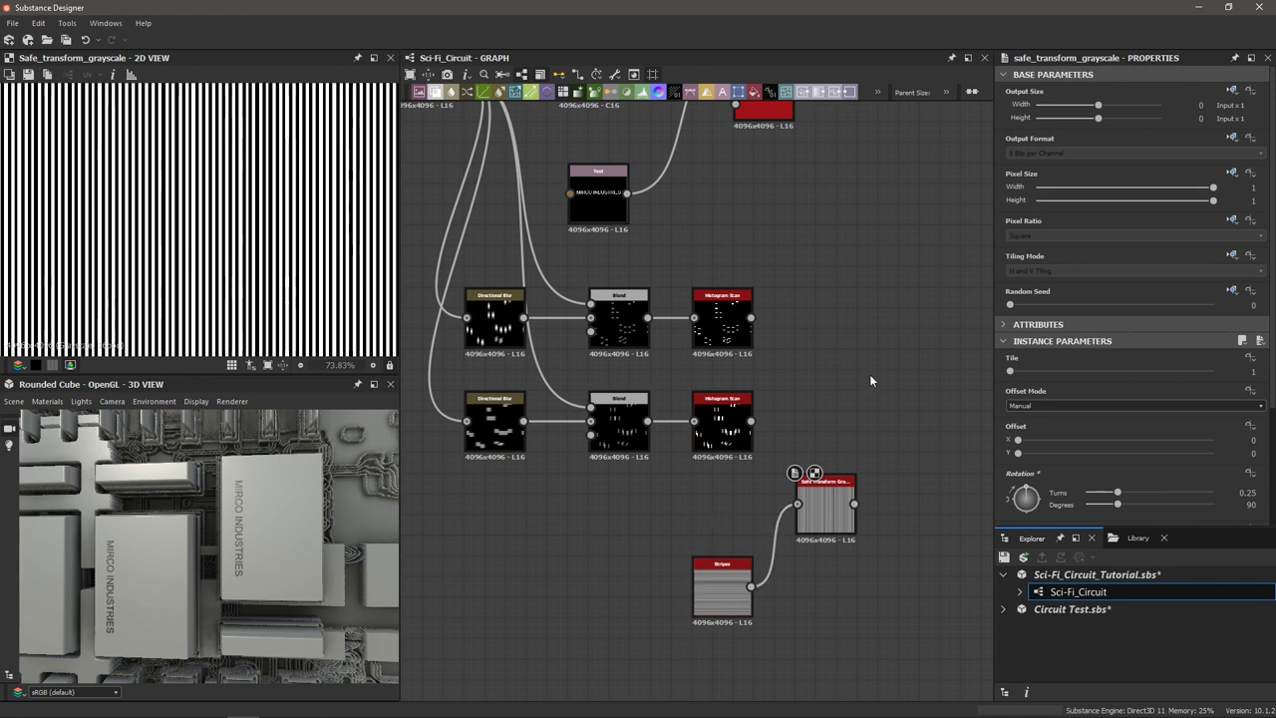
{"action": "middle_click_drag", "start_coordinate": [886, 362], "coordinate": [811, 370]}
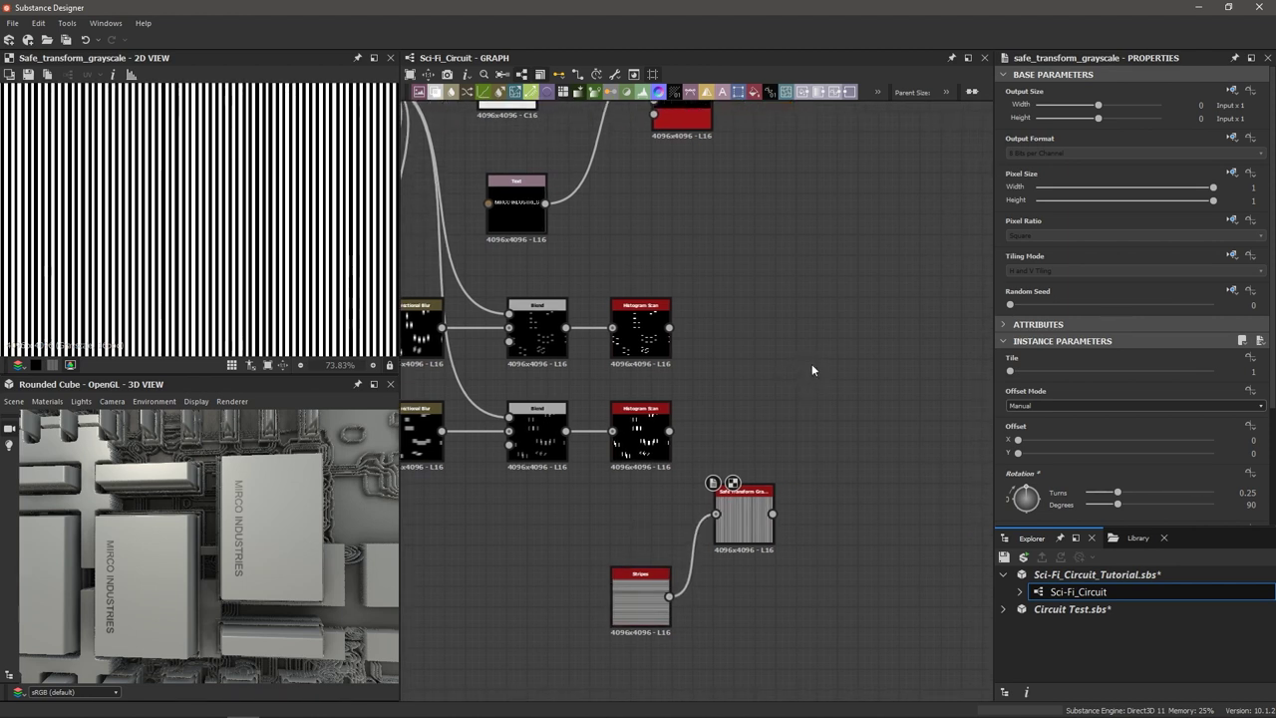
{"action": "key", "text": "space"}
{"action": "type", "text": "b"}
{"action": "key", "text": "Return"}
{"action": "scroll", "coordinate": [767, 379], "scroll_direction": "up", "scroll_amount": 3}
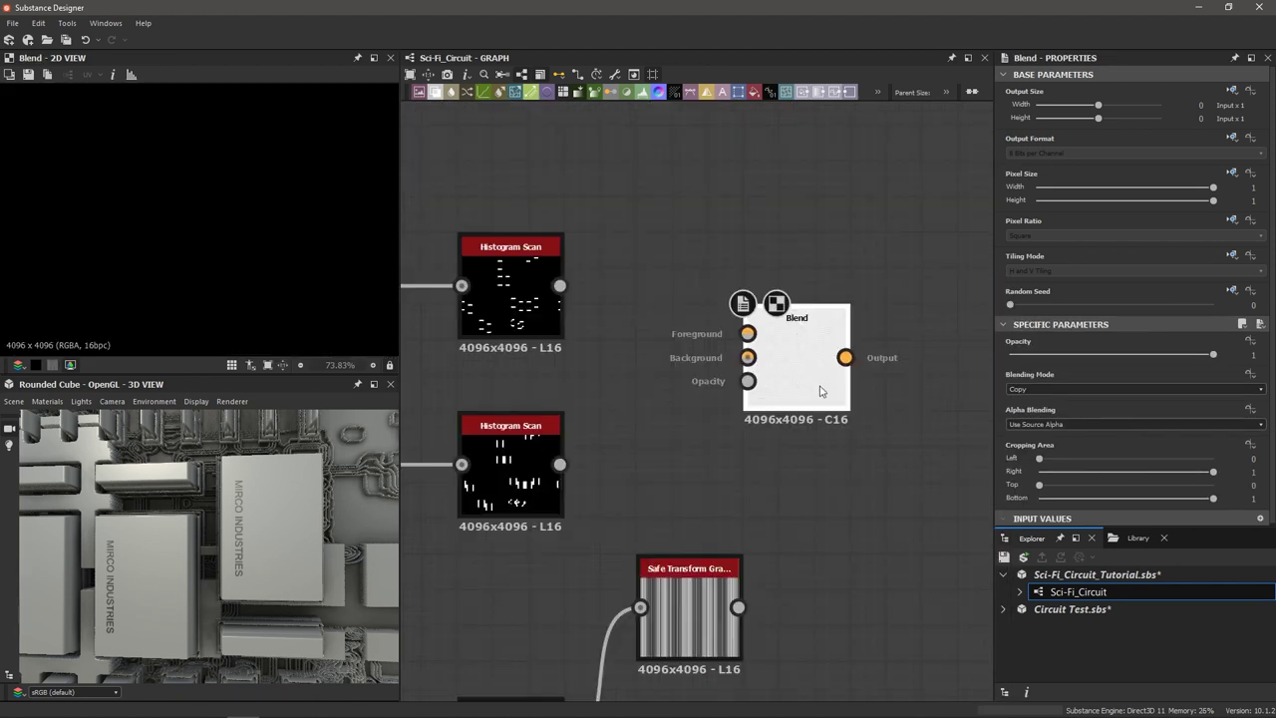
{"action": "scroll", "coordinate": [704, 404], "scroll_direction": "down", "scroll_amount": 1}
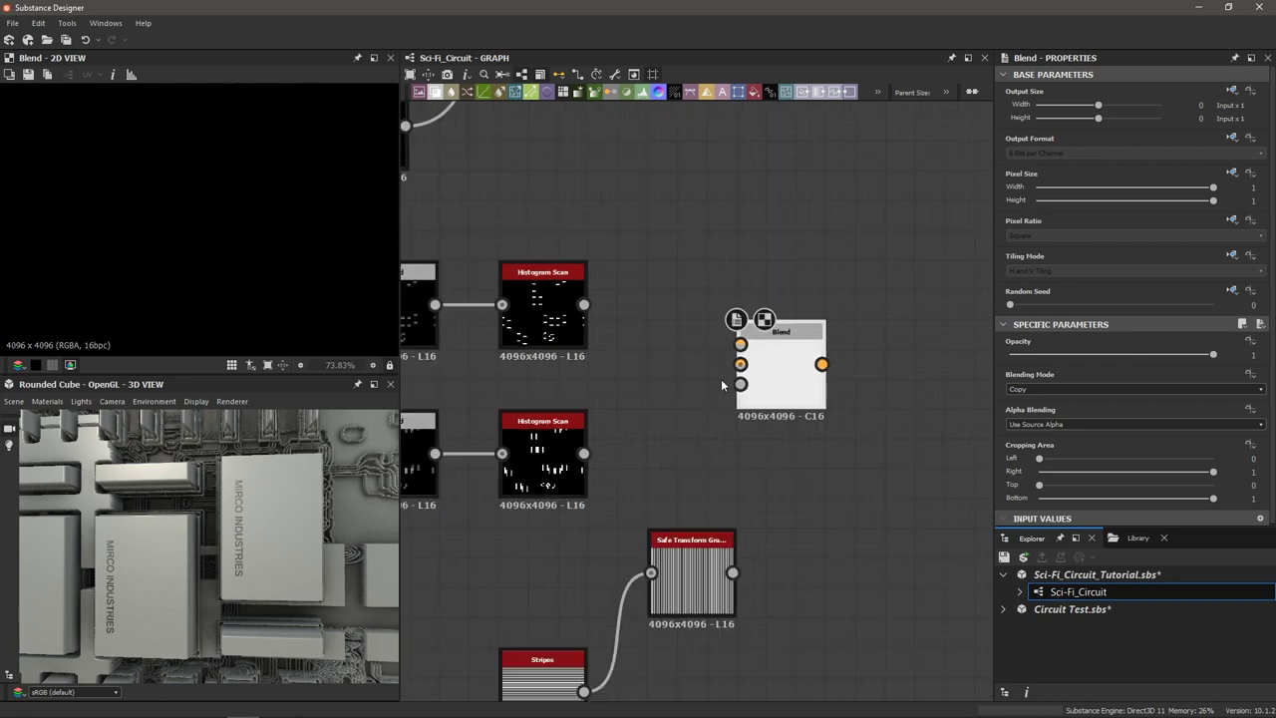
{"action": "scroll", "coordinate": [588, 304], "scroll_direction": "up", "scroll_amount": 1}
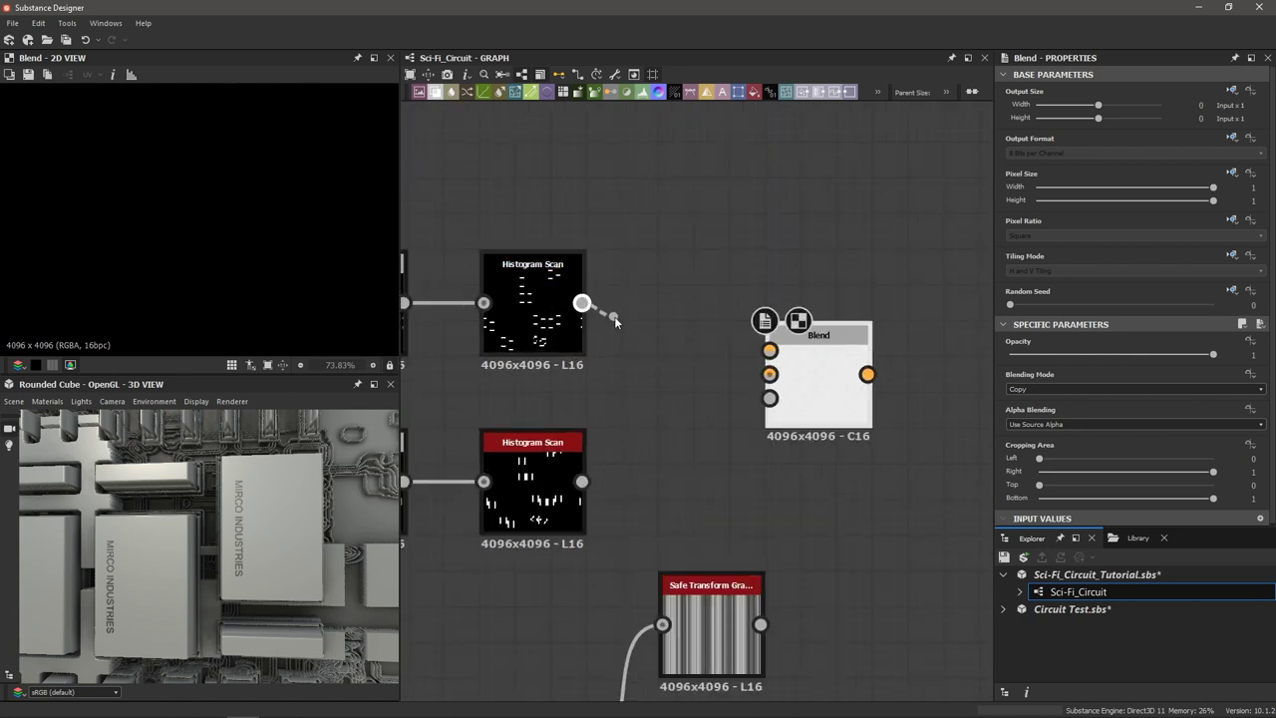
Connect the upper Histogram Scan to the new Blend's Opacity and the Safe Transform Grayscale to its Foreground.
{"action": "left_click_drag", "start_coordinate": [615, 319], "coordinate": [783, 406]}
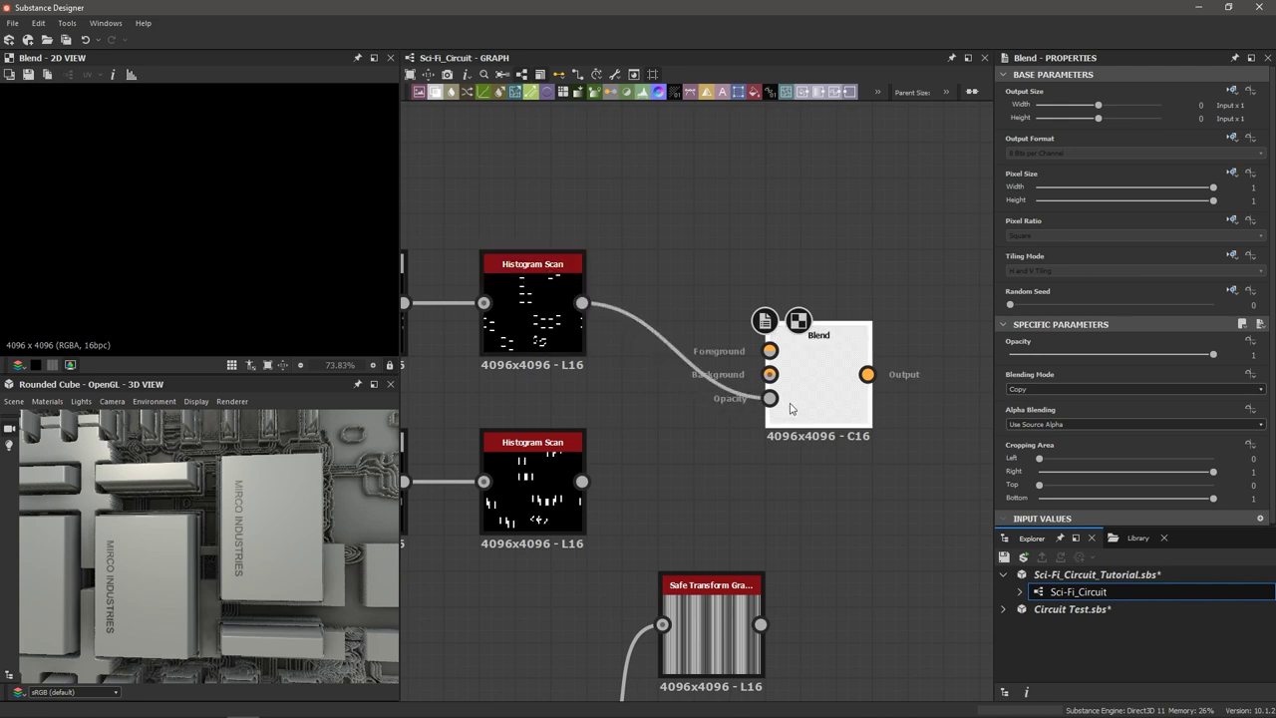
{"action": "middle_click_drag", "start_coordinate": [667, 484], "coordinate": [653, 424]}
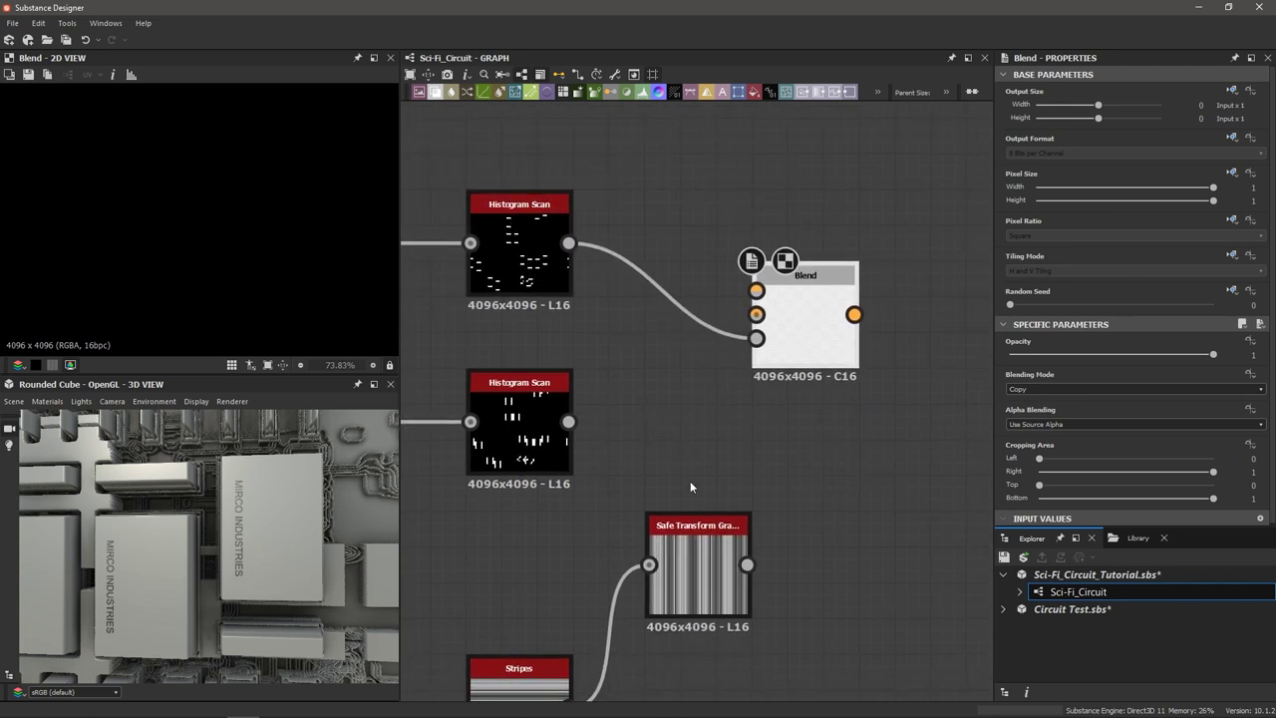
{"action": "left_click_drag", "start_coordinate": [713, 539], "coordinate": [776, 303]}
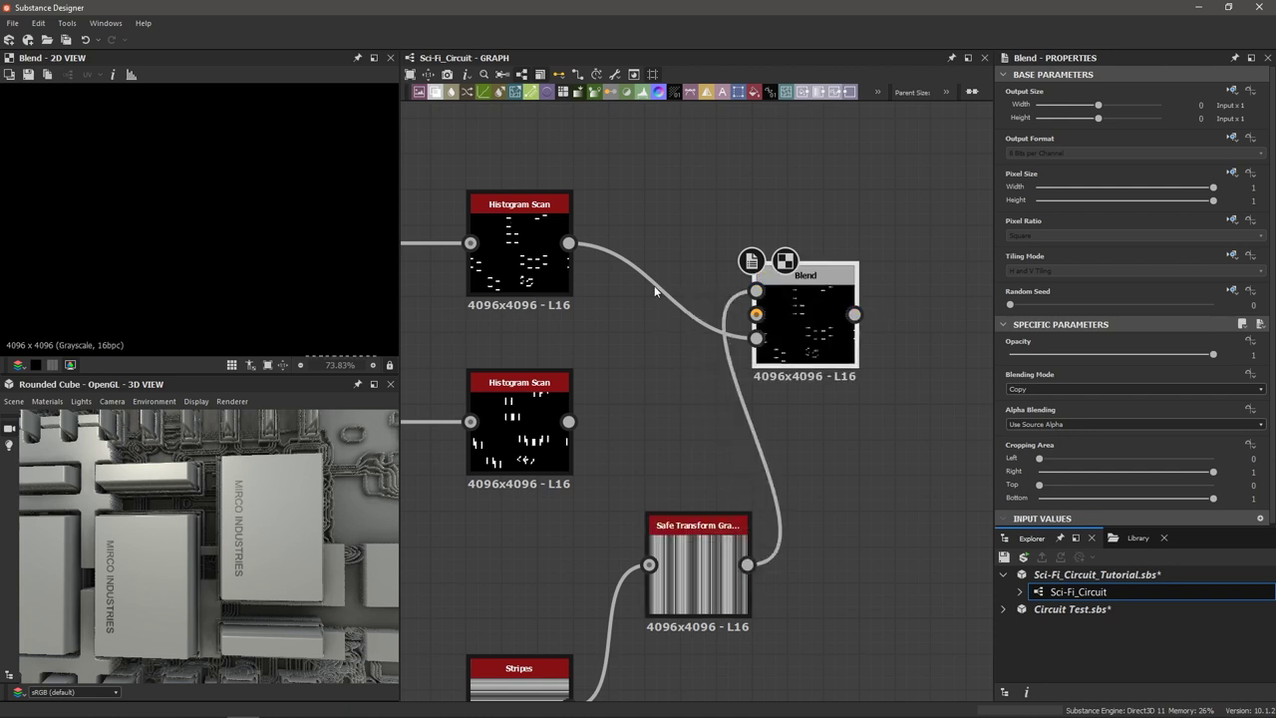
{"action": "scroll", "coordinate": [180, 250], "scroll_direction": "down", "scroll_amount": 6}
{"action": "middle_click_drag", "start_coordinate": [177, 243], "coordinate": [169, 166]}
{"action": "scroll", "coordinate": [199, 209], "scroll_direction": "up", "scroll_amount": 4}
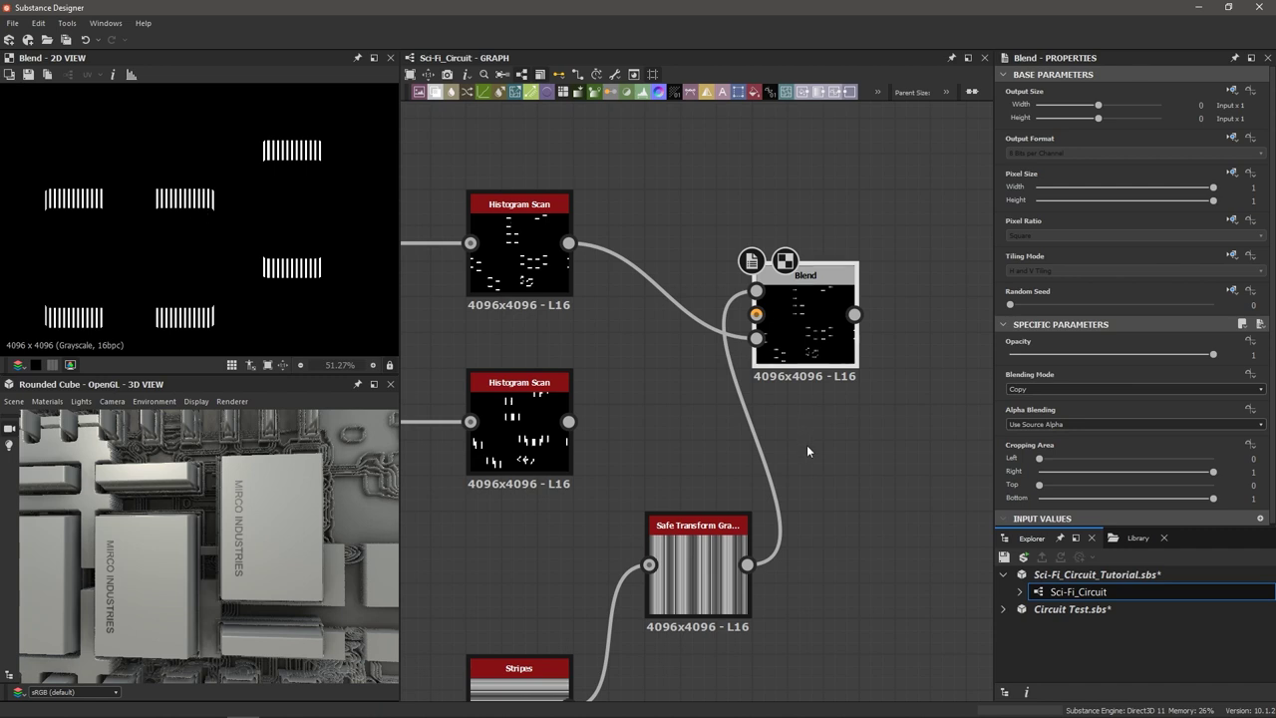
Reposition the Stripes and Safe Transform Grayscale nodes to spread them out below the Histogram Scan branches.
{"action": "scroll", "coordinate": [806, 444], "scroll_direction": "down", "scroll_amount": 3}
{"action": "left_click_drag", "start_coordinate": [749, 520], "coordinate": [729, 543]}
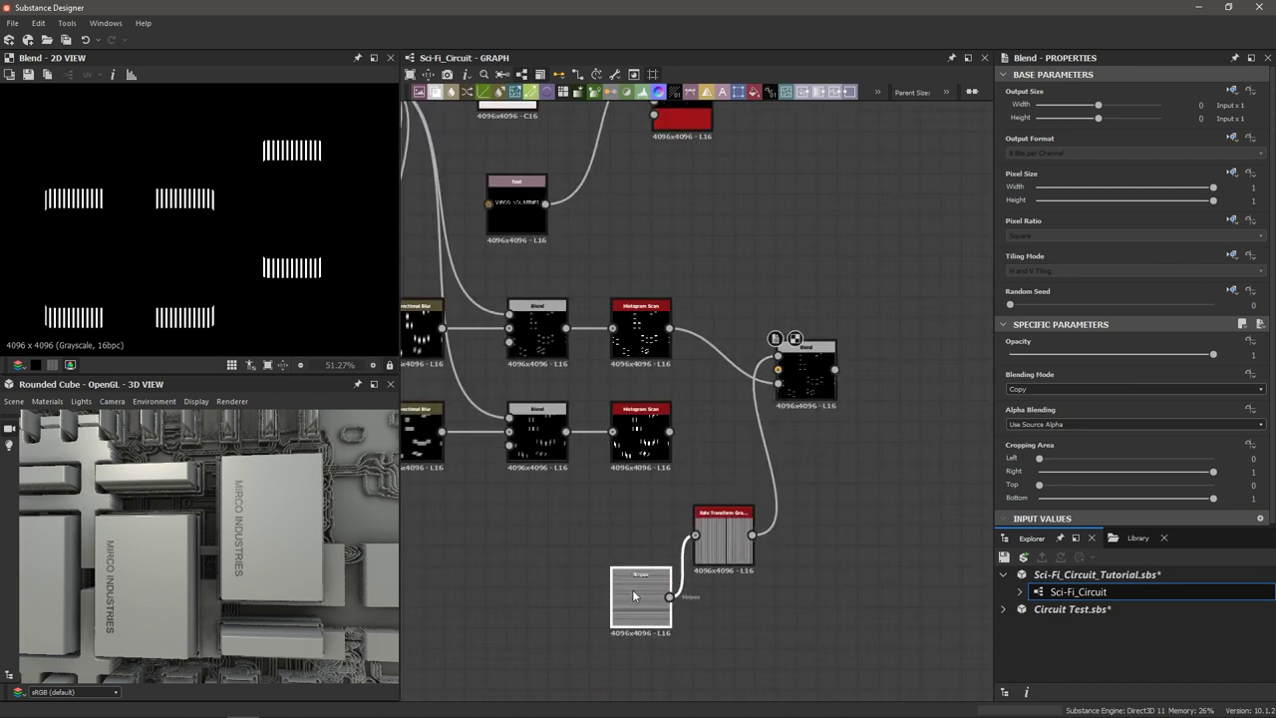
{"action": "left_click_drag", "start_coordinate": [641, 600], "coordinate": [631, 620]}
{"action": "left_click_drag", "start_coordinate": [724, 539], "coordinate": [703, 529]}
{"action": "scroll", "coordinate": [834, 552], "scroll_direction": "up", "scroll_amount": 1}
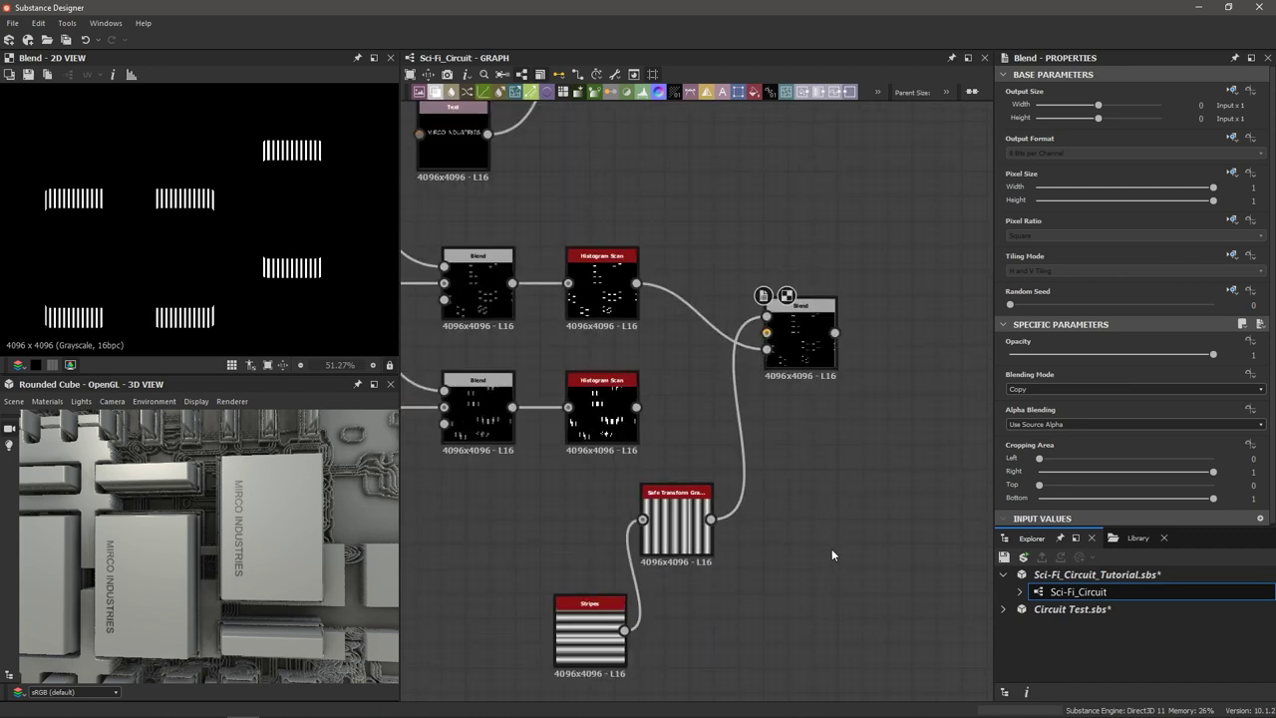
Add a second Blend node with the lower Histogram Scan as Opacity and the unrotated Stripes as Foreground.
{"action": "key", "text": "space"}
{"action": "type", "text": "blend"}
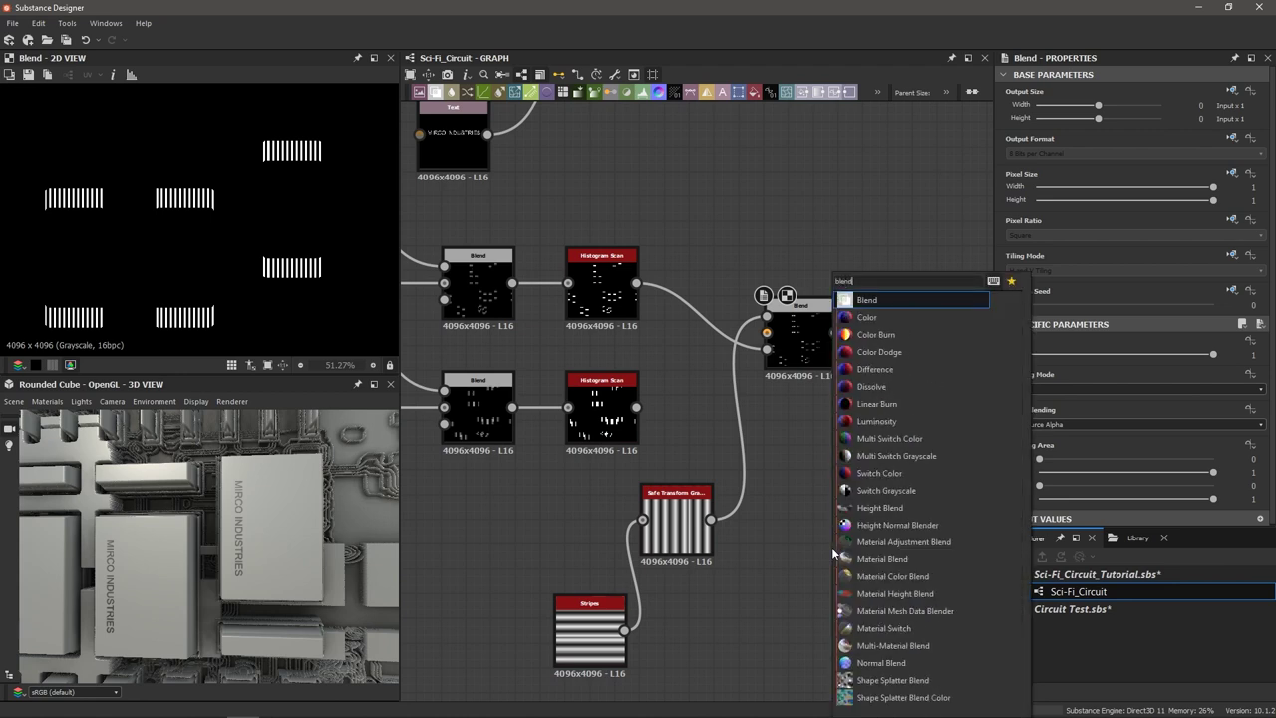
{"action": "key", "text": "Return"}
{"action": "scroll", "coordinate": [652, 419], "scroll_direction": "up", "scroll_amount": 1}
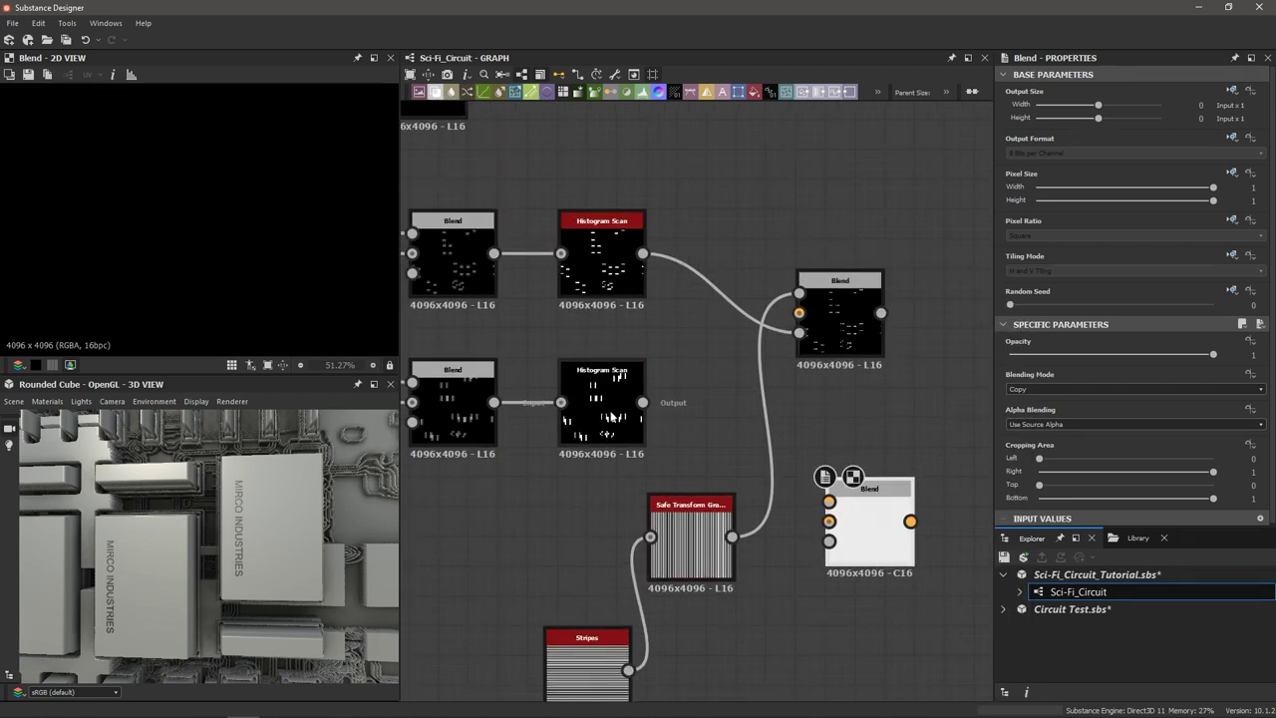
{"action": "scroll", "coordinate": [664, 411], "scroll_direction": "up", "scroll_amount": 1}
{"action": "left_click_drag", "start_coordinate": [649, 400], "coordinate": [872, 566]}
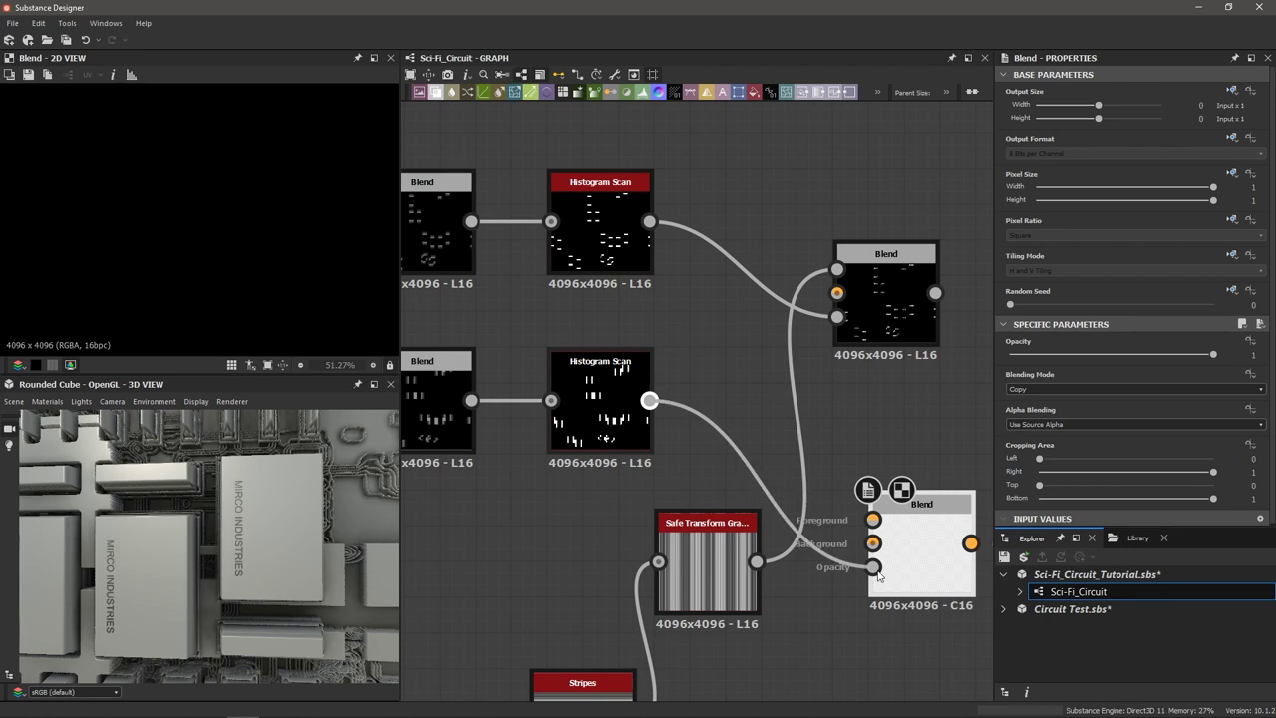
{"action": "scroll", "coordinate": [767, 616], "scroll_direction": "down", "scroll_amount": 1}
{"action": "middle_click_drag", "start_coordinate": [767, 620], "coordinate": [775, 514]}
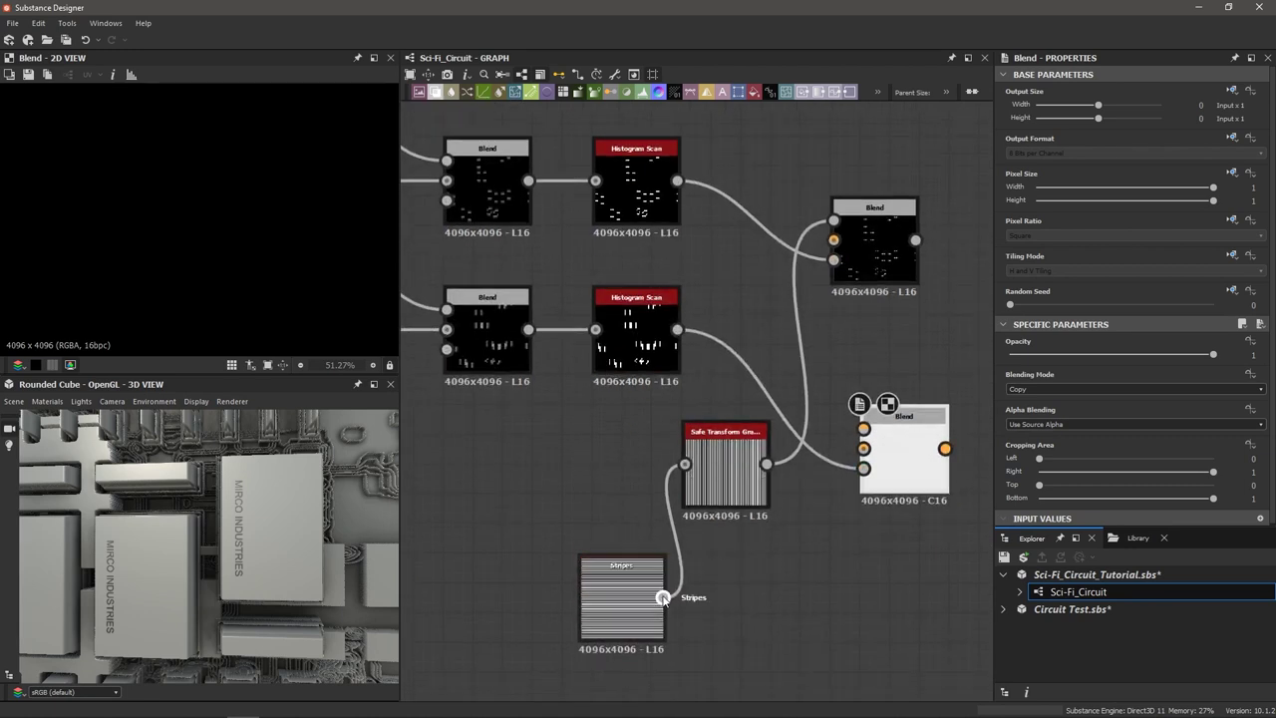
{"action": "left_click_drag", "start_coordinate": [663, 597], "coordinate": [863, 429]}
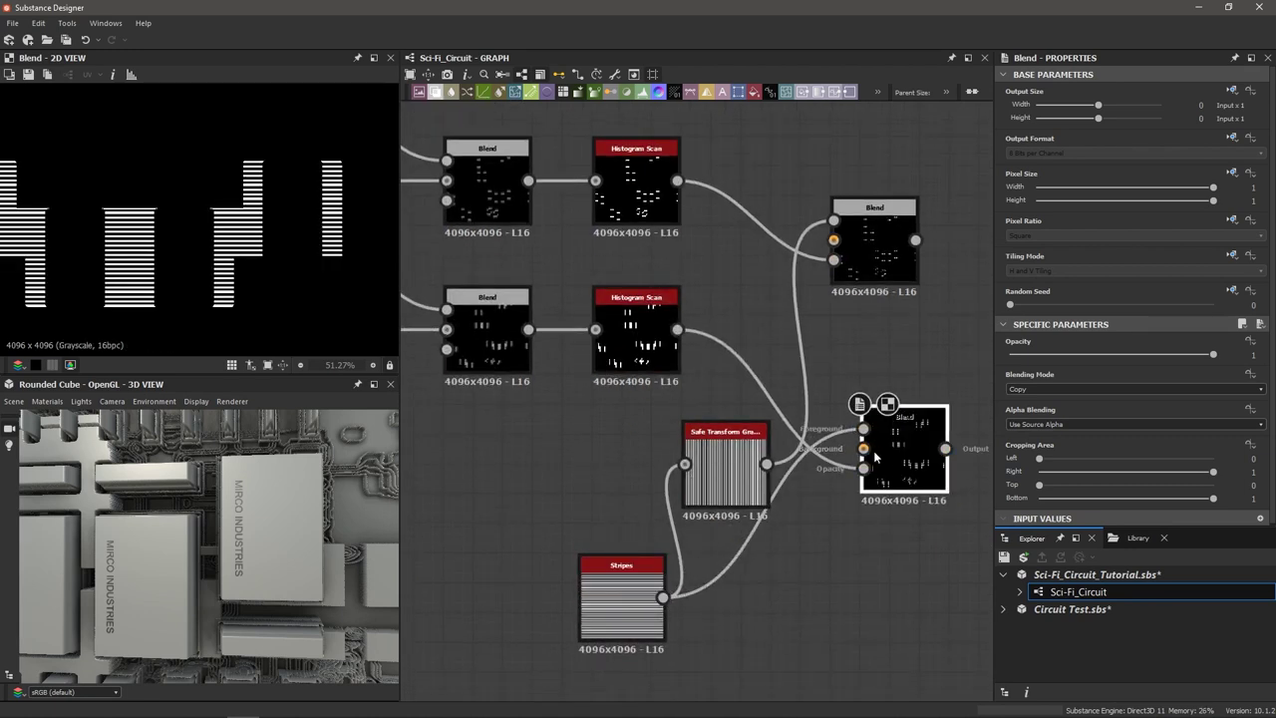
{"action": "scroll", "coordinate": [269, 263], "scroll_direction": "down", "scroll_amount": 2}
Add a third Blend node with the upper striped Blend as Foreground and the lower one as Background.
{"action": "middle_click_drag", "start_coordinate": [859, 348], "coordinate": [699, 376]}
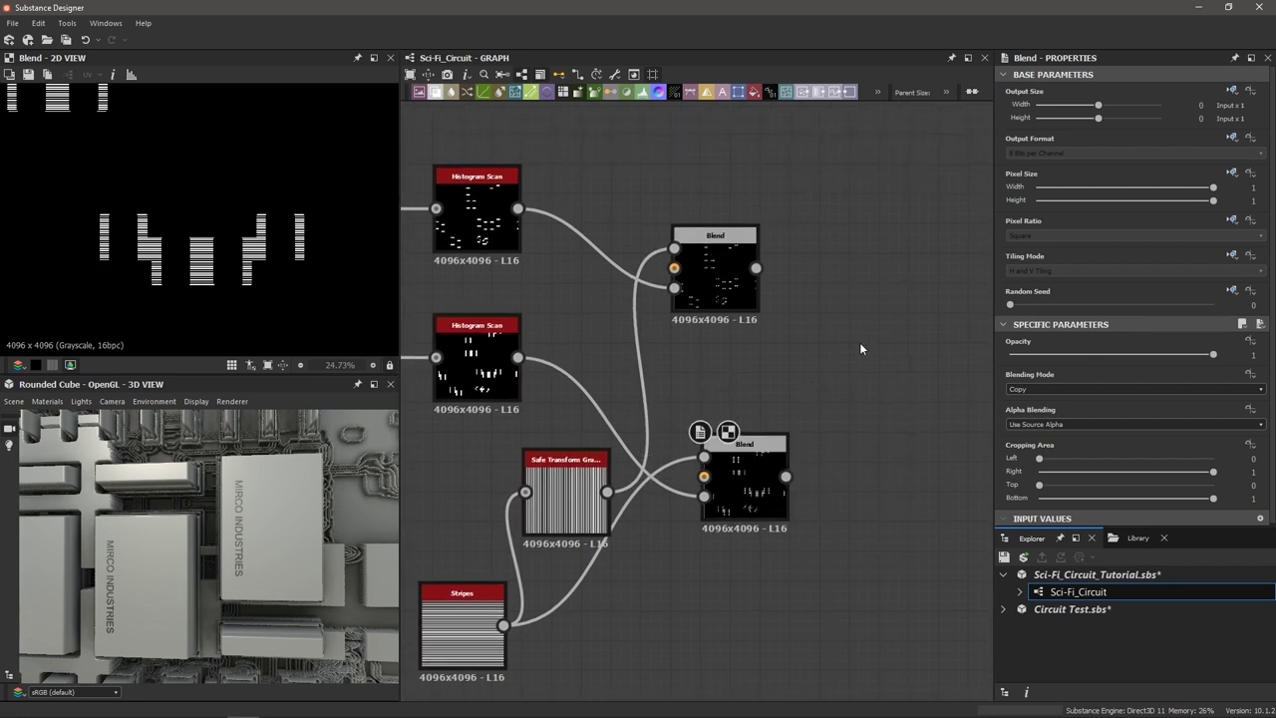
{"action": "key", "text": "space"}
{"action": "type", "text": "b"}
{"action": "key", "text": "Return"}
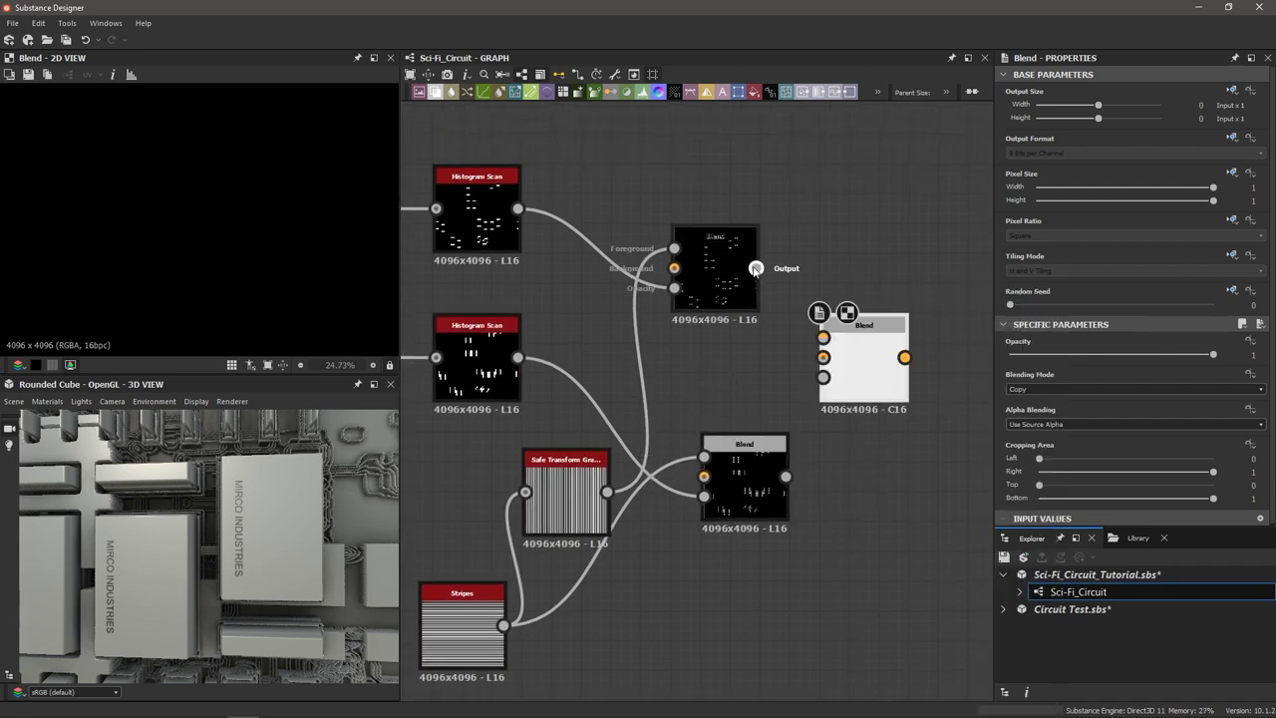
{"action": "scroll", "coordinate": [757, 269], "scroll_direction": "up", "scroll_amount": 2}
{"action": "left_click_drag", "start_coordinate": [757, 269], "coordinate": [838, 351]}
{"action": "middle_click_drag", "start_coordinate": [732, 380], "coordinate": [684, 361]}
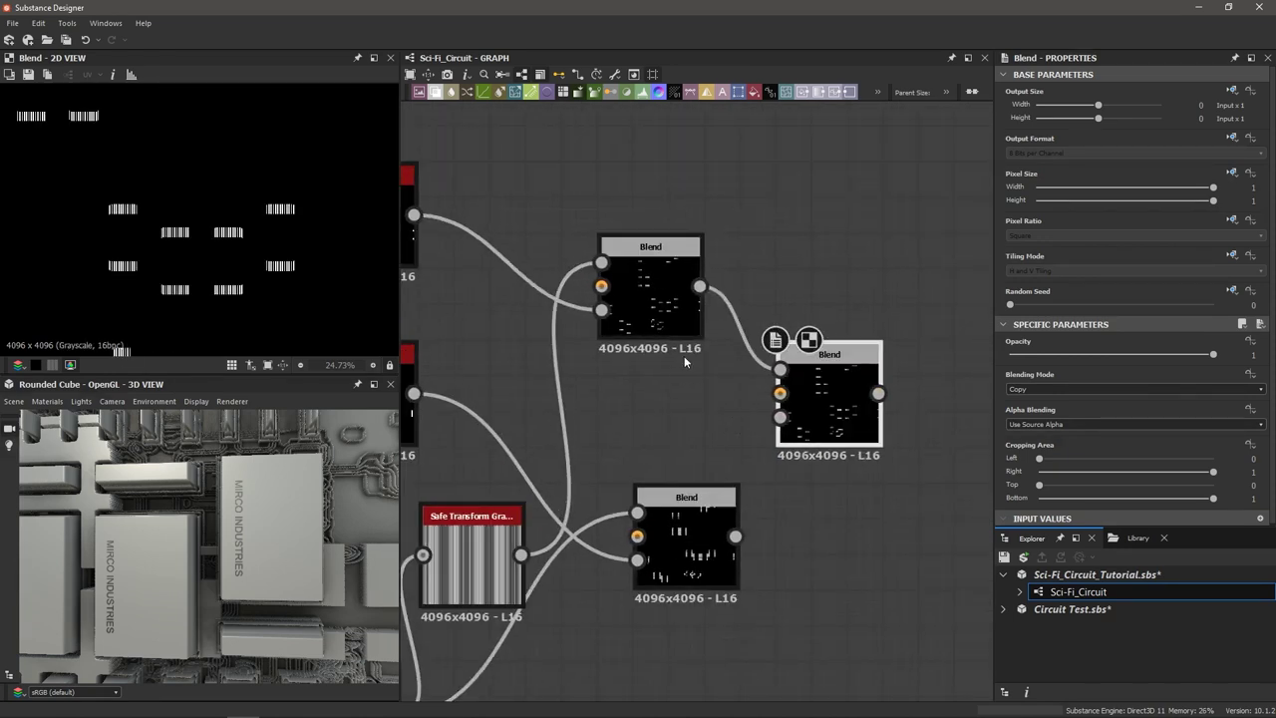
{"action": "left_click_drag", "start_coordinate": [736, 537], "coordinate": [781, 392]}
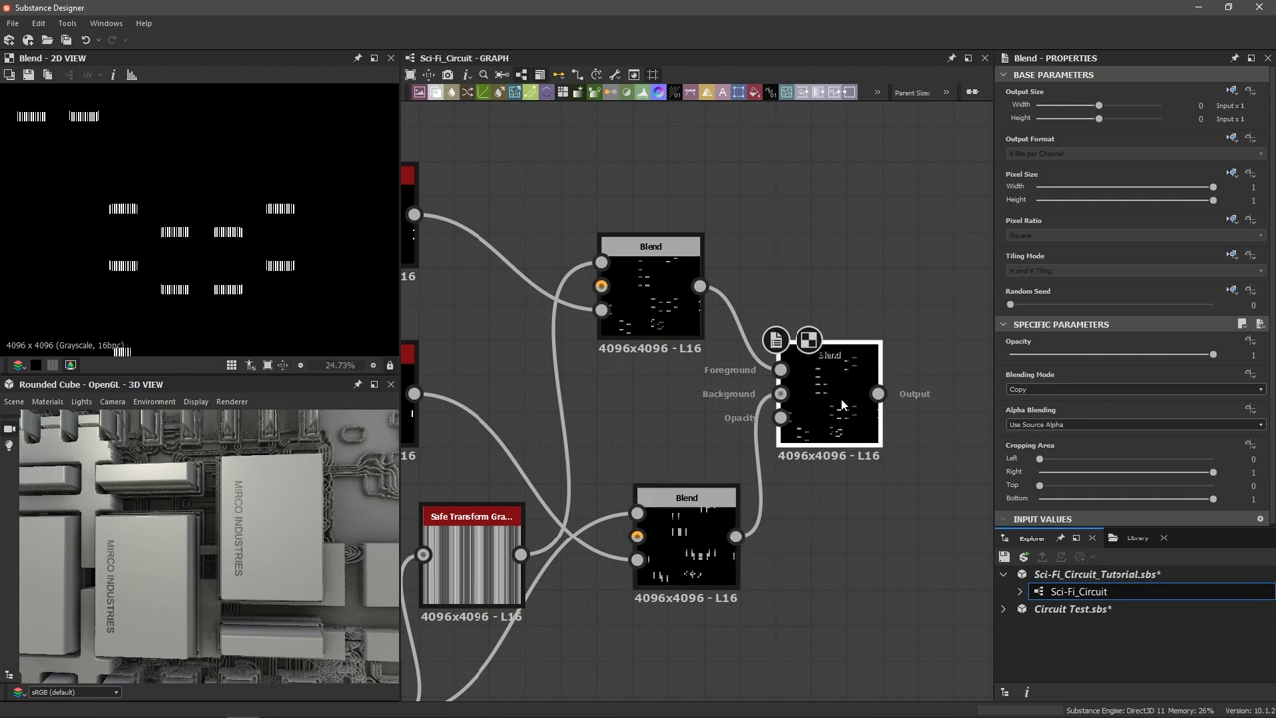
Set the combining Blend's blending mode to Add (Linear Dodge) and inspect the merged stripes in the 2D view.
{"action": "left_click", "coordinate": [1046, 387]}
{"action": "left_click", "coordinate": [1043, 413]}
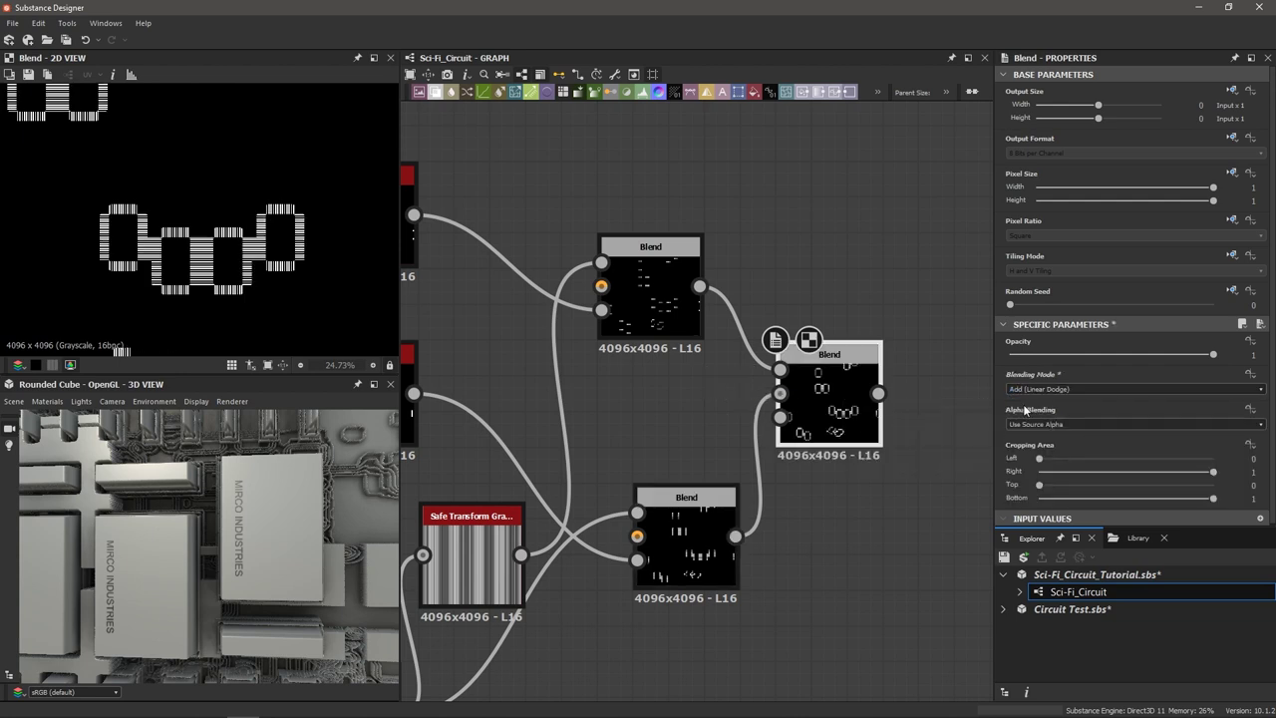
{"action": "scroll", "coordinate": [227, 277], "scroll_direction": "up", "scroll_amount": 3}
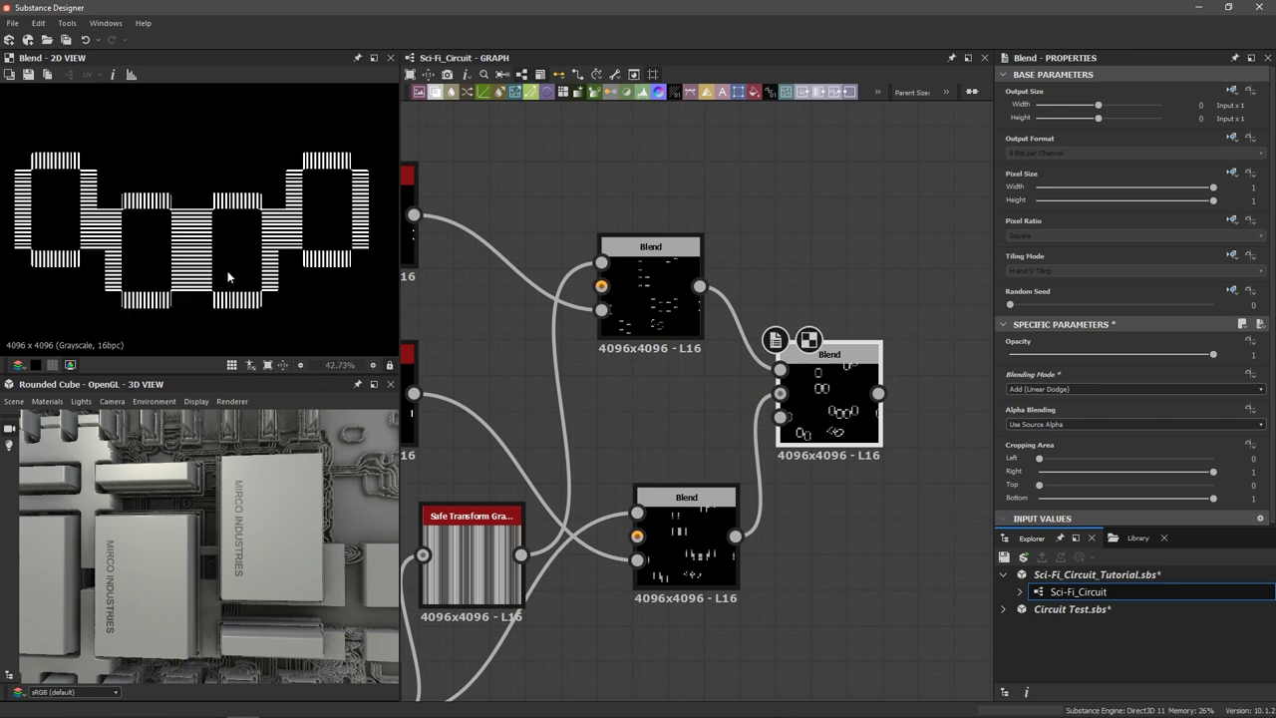
{"action": "scroll", "coordinate": [224, 275], "scroll_direction": "down", "scroll_amount": 1}
{"action": "scroll", "coordinate": [142, 194], "scroll_direction": "down", "scroll_amount": 4}
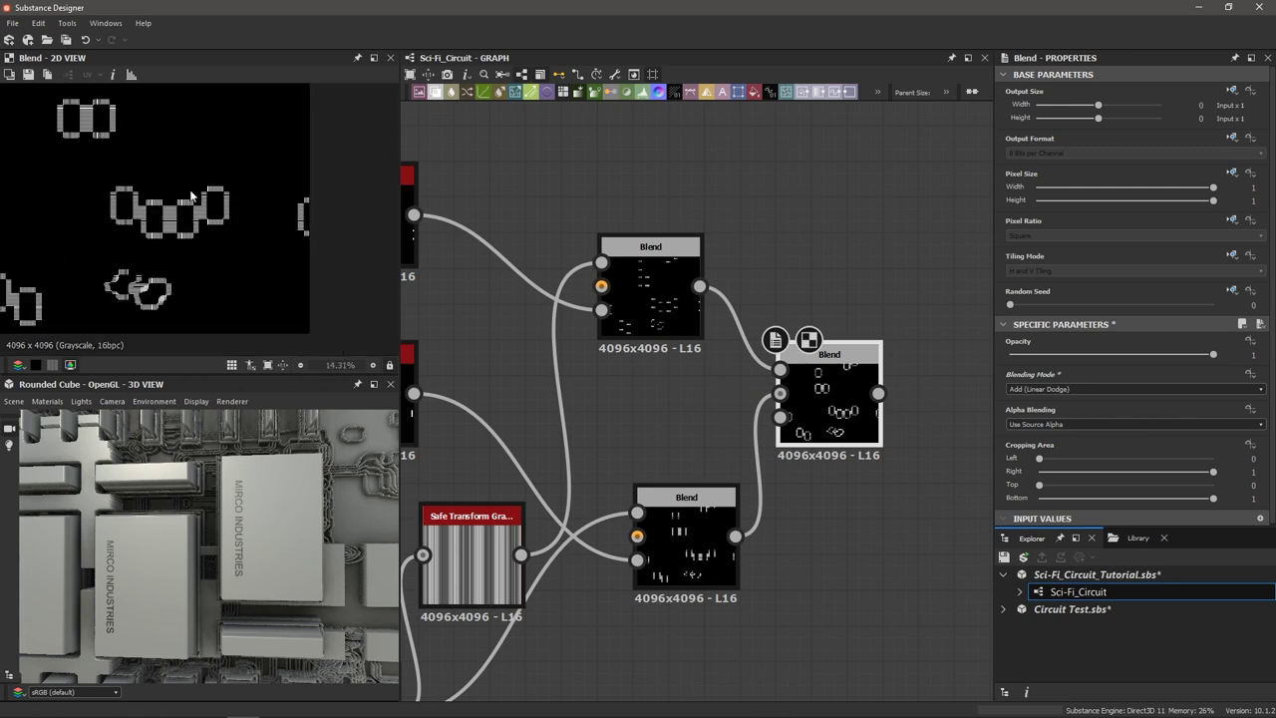
{"action": "scroll", "coordinate": [165, 199], "scroll_direction": "down", "scroll_amount": 2}
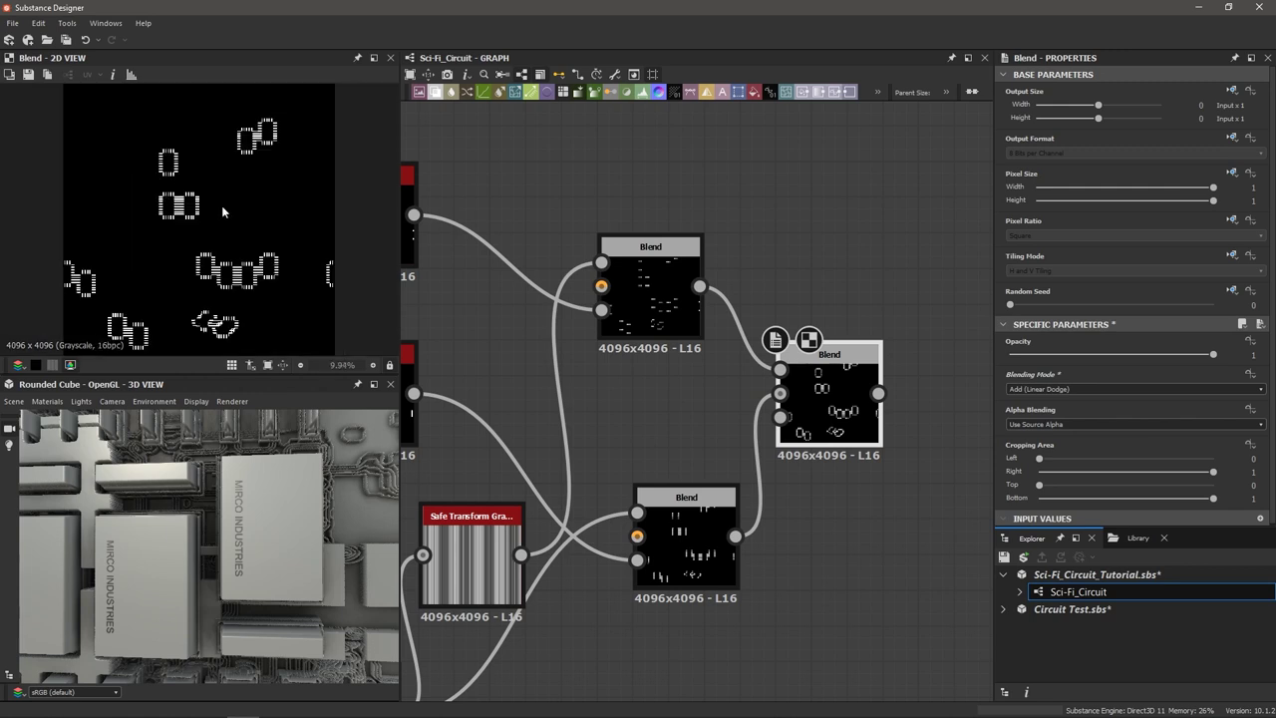
{"action": "scroll", "coordinate": [206, 549], "scroll_direction": "down", "scroll_amount": 3}
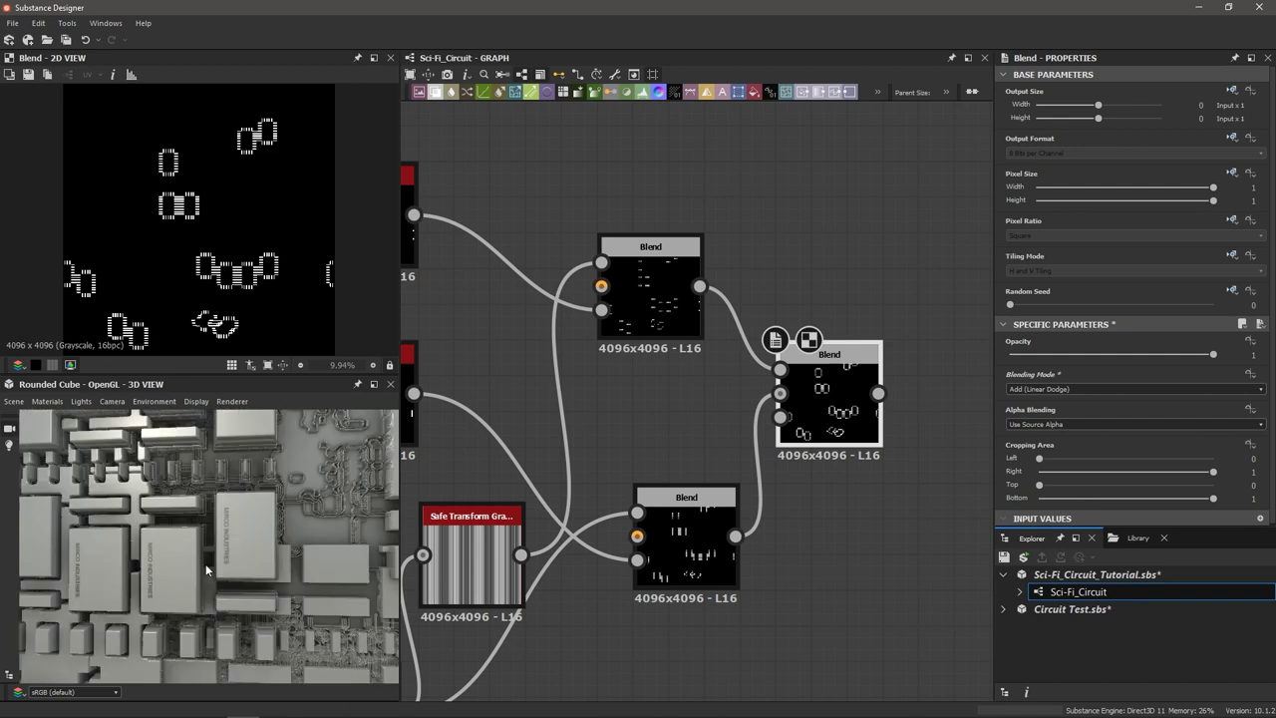
Examine the edges and corners of the merged horizontal and vertical stripes closely in the 2D view.
{"action": "scroll", "coordinate": [239, 301], "scroll_direction": "up", "scroll_amount": 3}
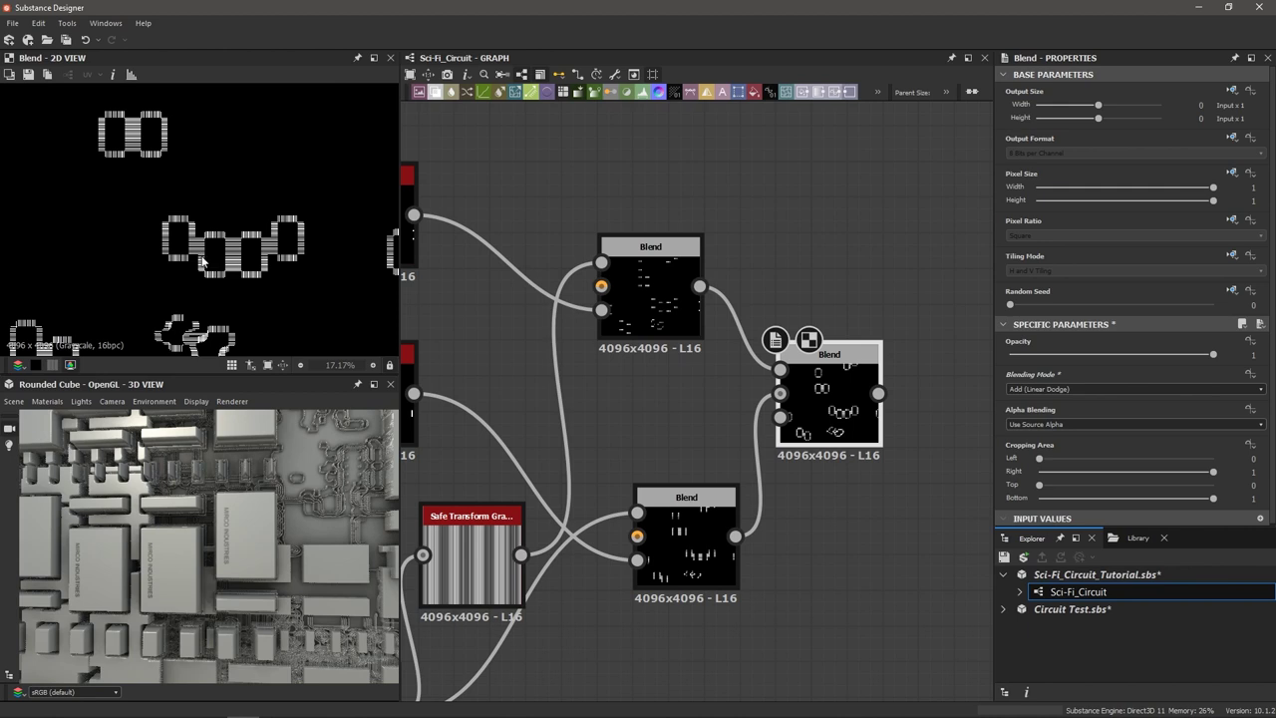
{"action": "scroll", "coordinate": [202, 262], "scroll_direction": "up", "scroll_amount": 2}
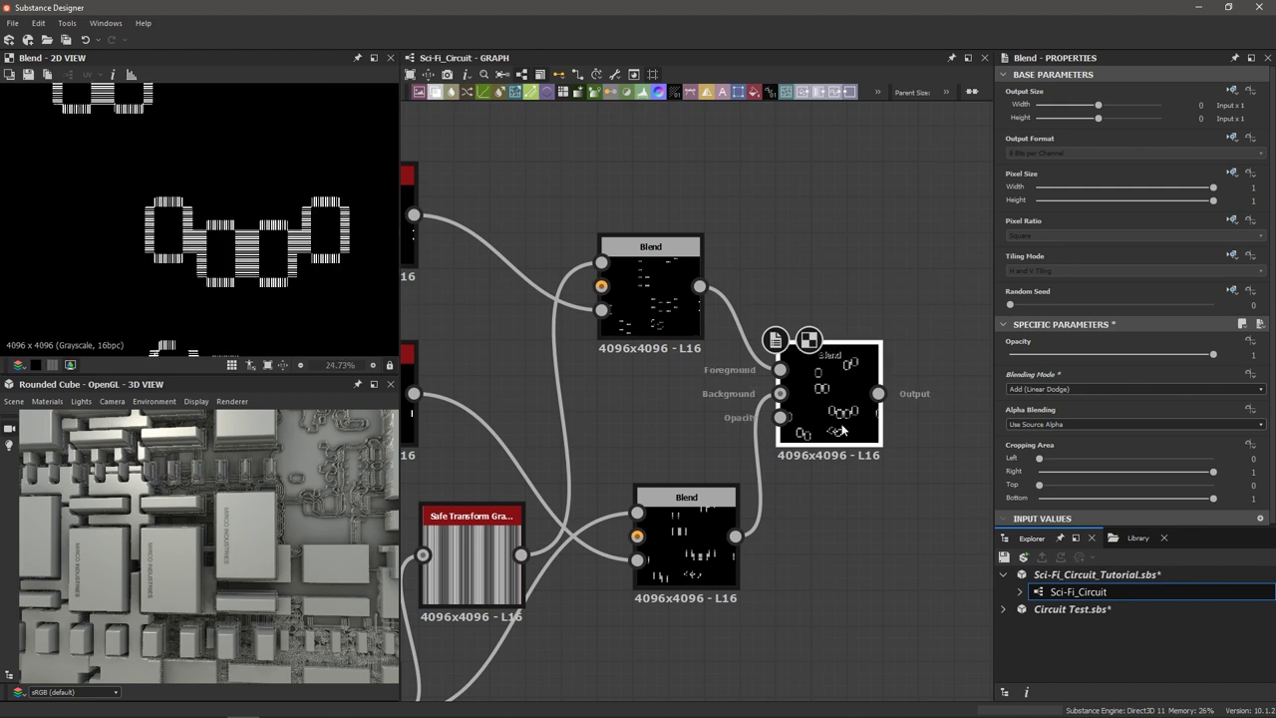
{"action": "scroll", "coordinate": [851, 526], "scroll_direction": "up", "scroll_amount": 2}
{"action": "middle_click_drag", "start_coordinate": [858, 461], "coordinate": [704, 605]}
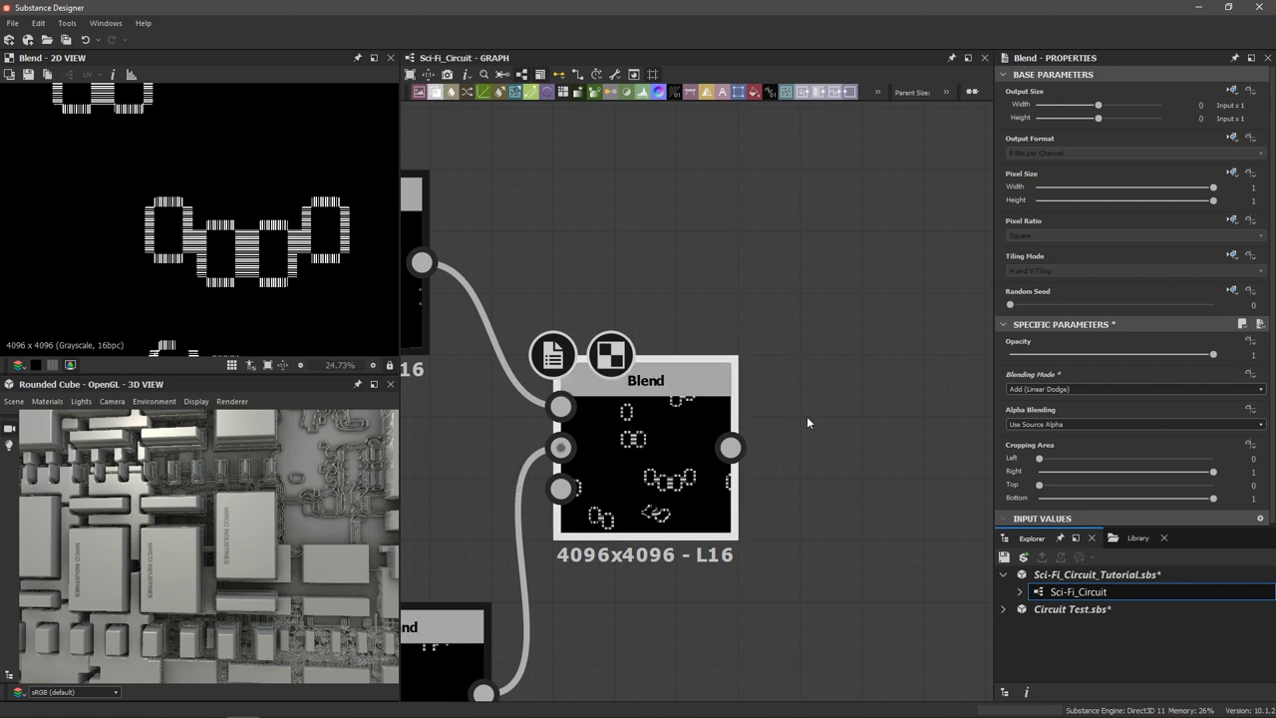
{"action": "scroll", "coordinate": [249, 237], "scroll_direction": "up", "scroll_amount": 8}
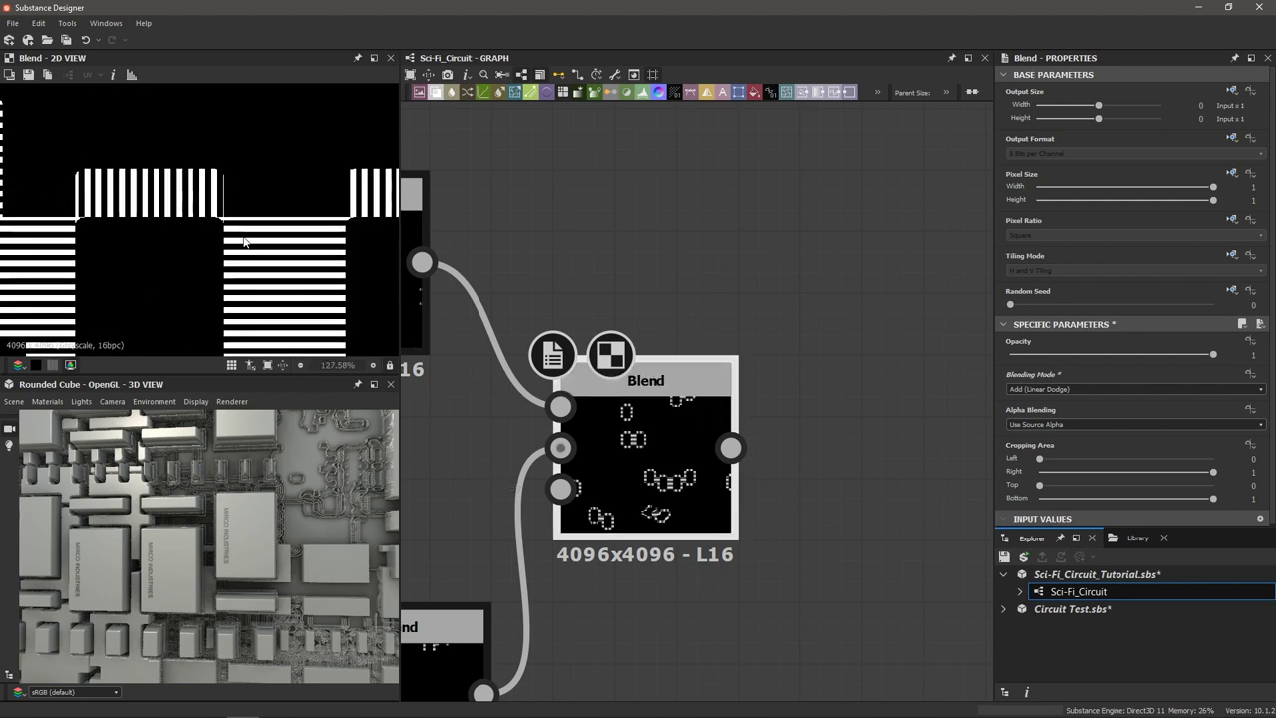
{"action": "scroll", "coordinate": [321, 231], "scroll_direction": "up", "scroll_amount": 7}
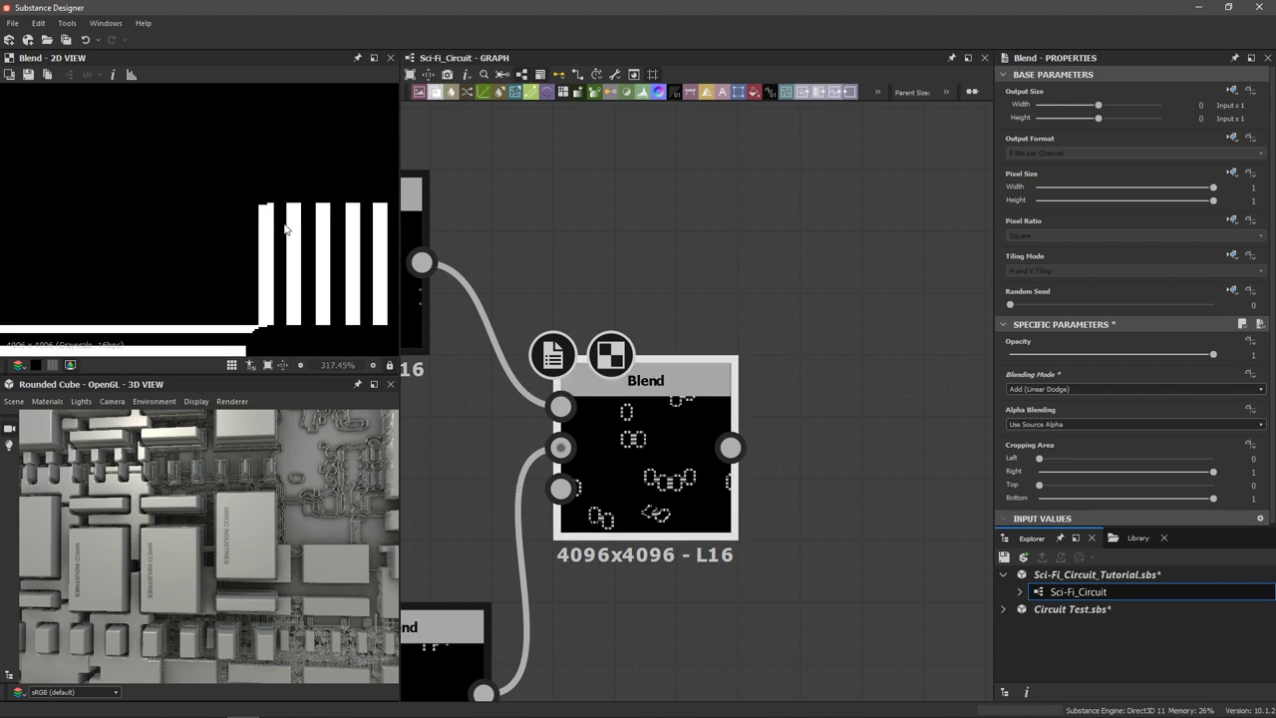
{"action": "scroll", "coordinate": [257, 229], "scroll_direction": "down", "scroll_amount": 1}
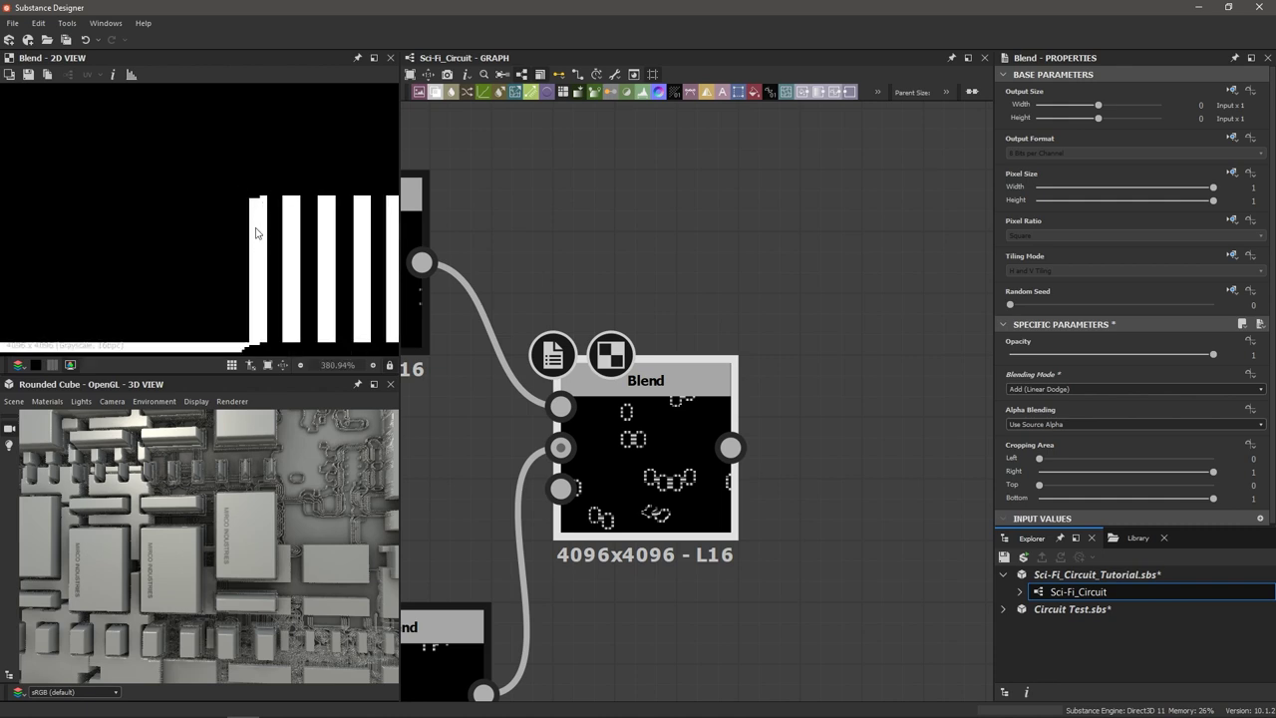
{"action": "scroll", "coordinate": [259, 231], "scroll_direction": "down", "scroll_amount": 1}
{"action": "scroll", "coordinate": [257, 229], "scroll_direction": "up", "scroll_amount": 2}
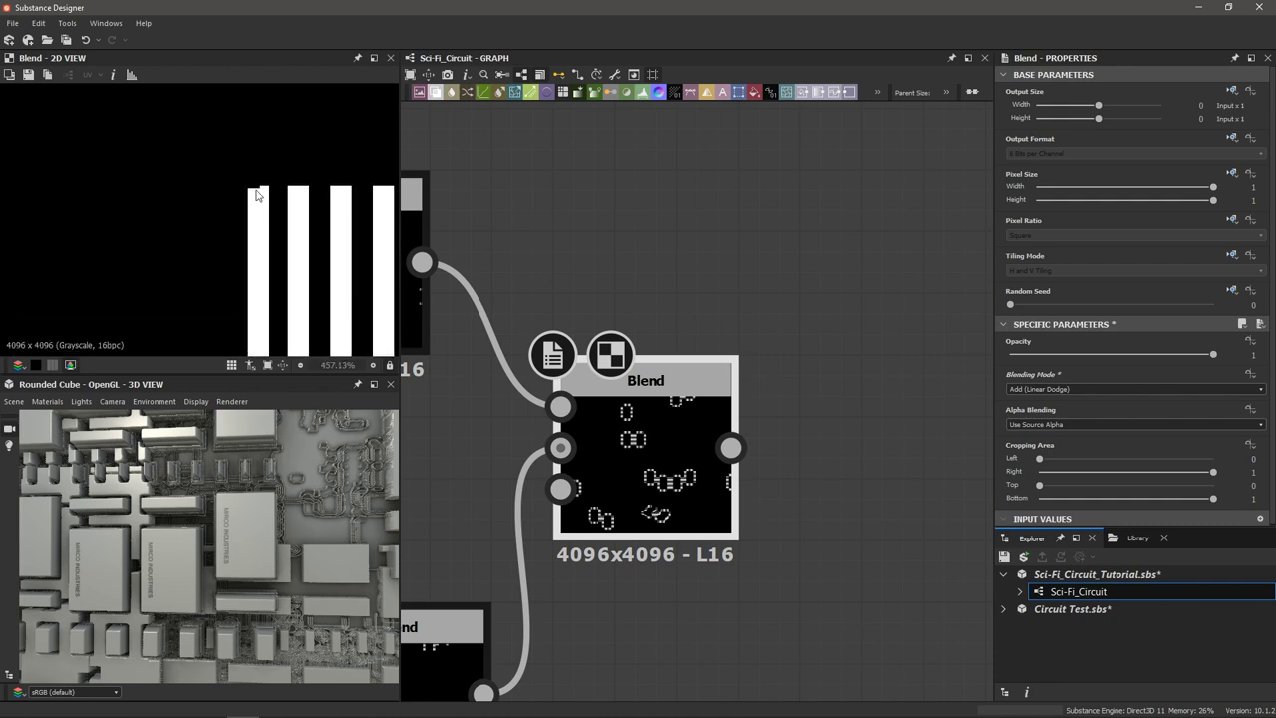
{"action": "scroll", "coordinate": [267, 256], "scroll_direction": "down", "scroll_amount": 3}
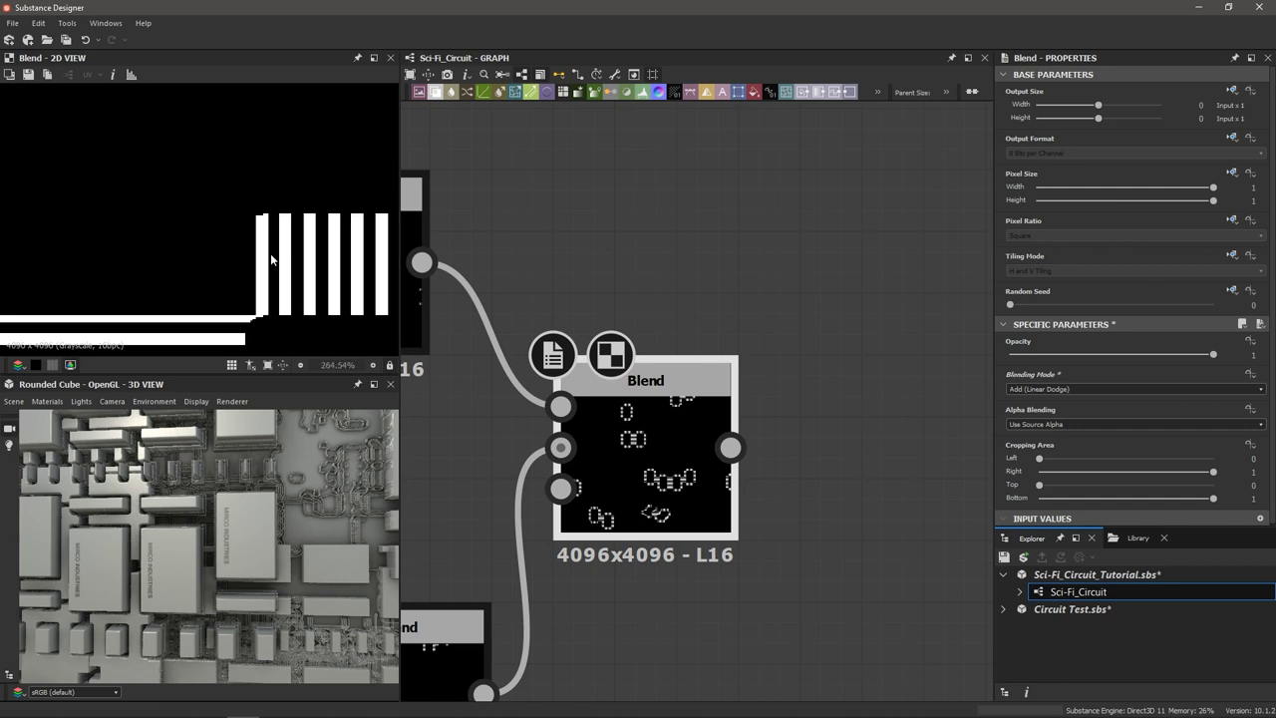
{"action": "scroll", "coordinate": [827, 457], "scroll_direction": "down", "scroll_amount": 1}
{"action": "scroll", "coordinate": [713, 464], "scroll_direction": "down", "scroll_amount": 2}
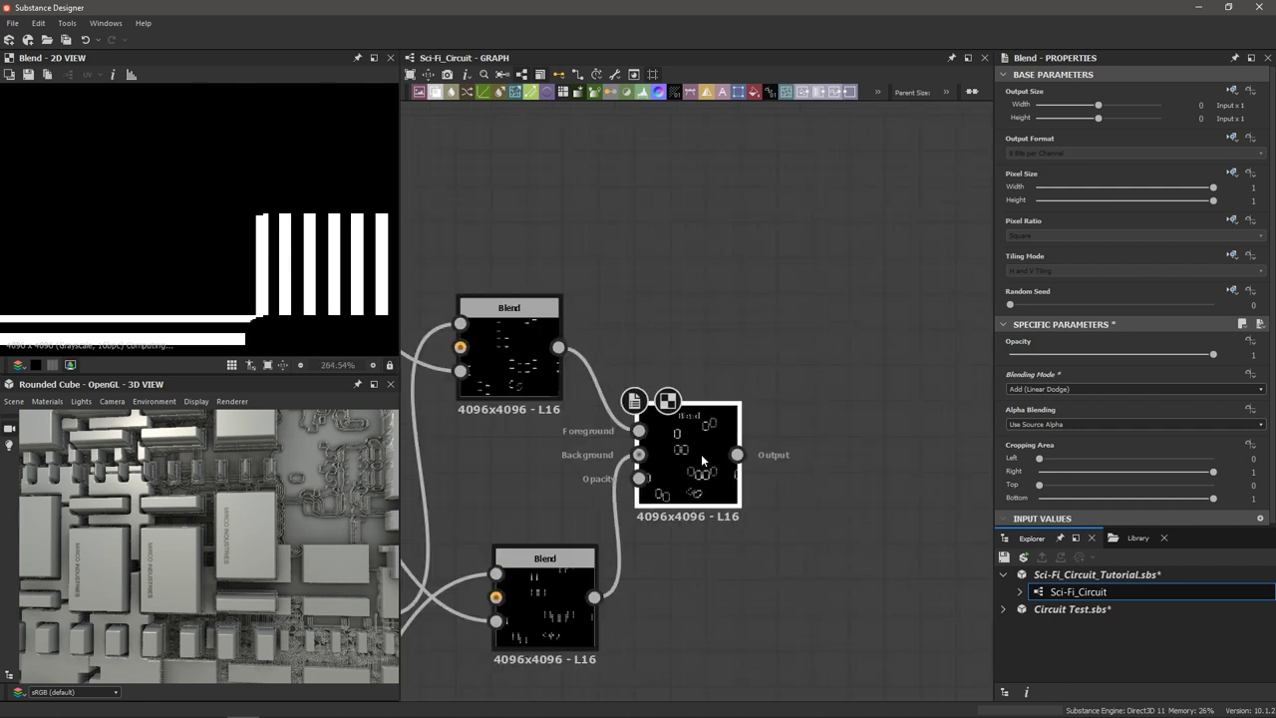
{"action": "scroll", "coordinate": [230, 183], "scroll_direction": "down", "scroll_amount": 10}
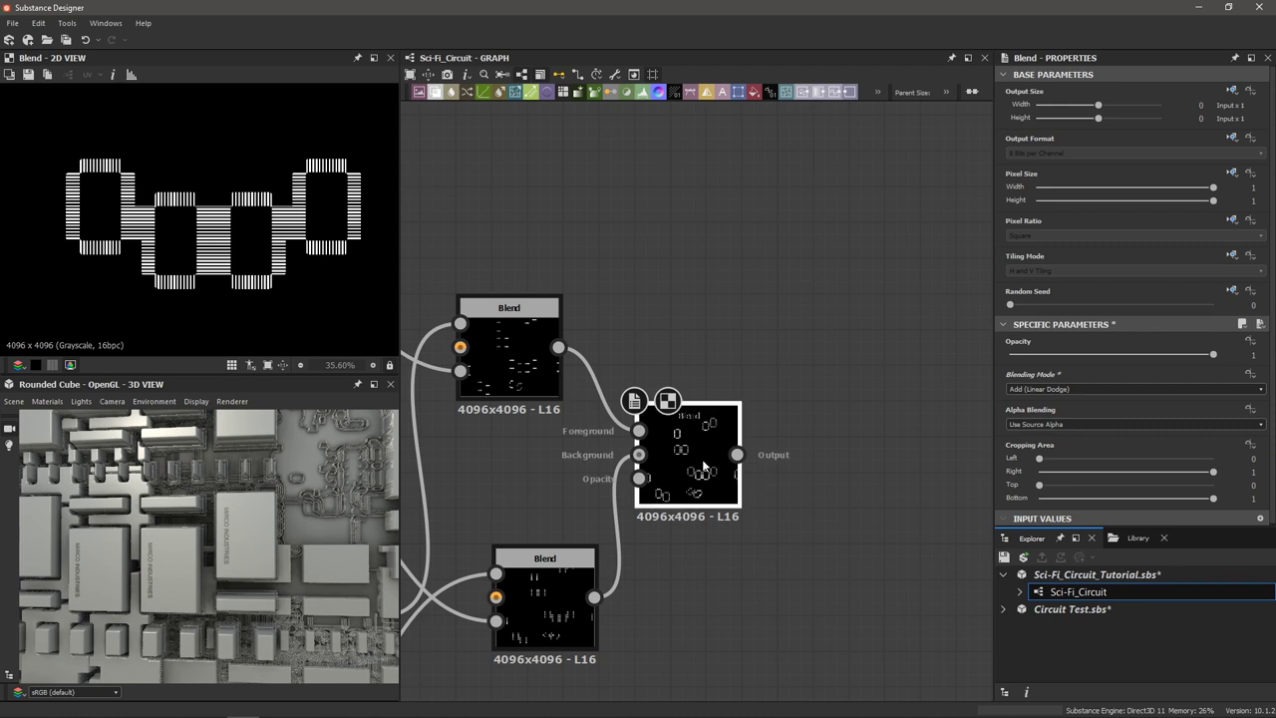
Add a Bevel node after the stripe-combining Blend, set its Distance to 0.001, and inspect the stripe edges.
{"action": "key", "text": "space"}
{"action": "type", "text": "bevel"}
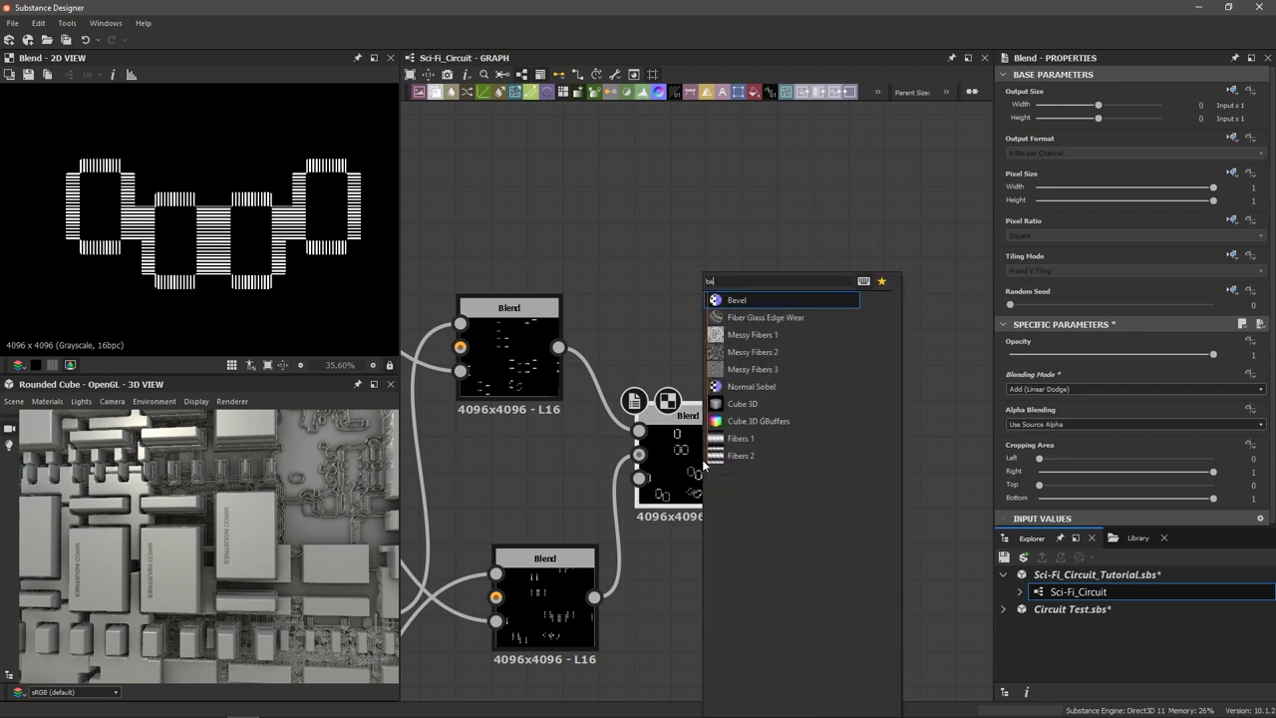
{"action": "key", "text": "Return"}
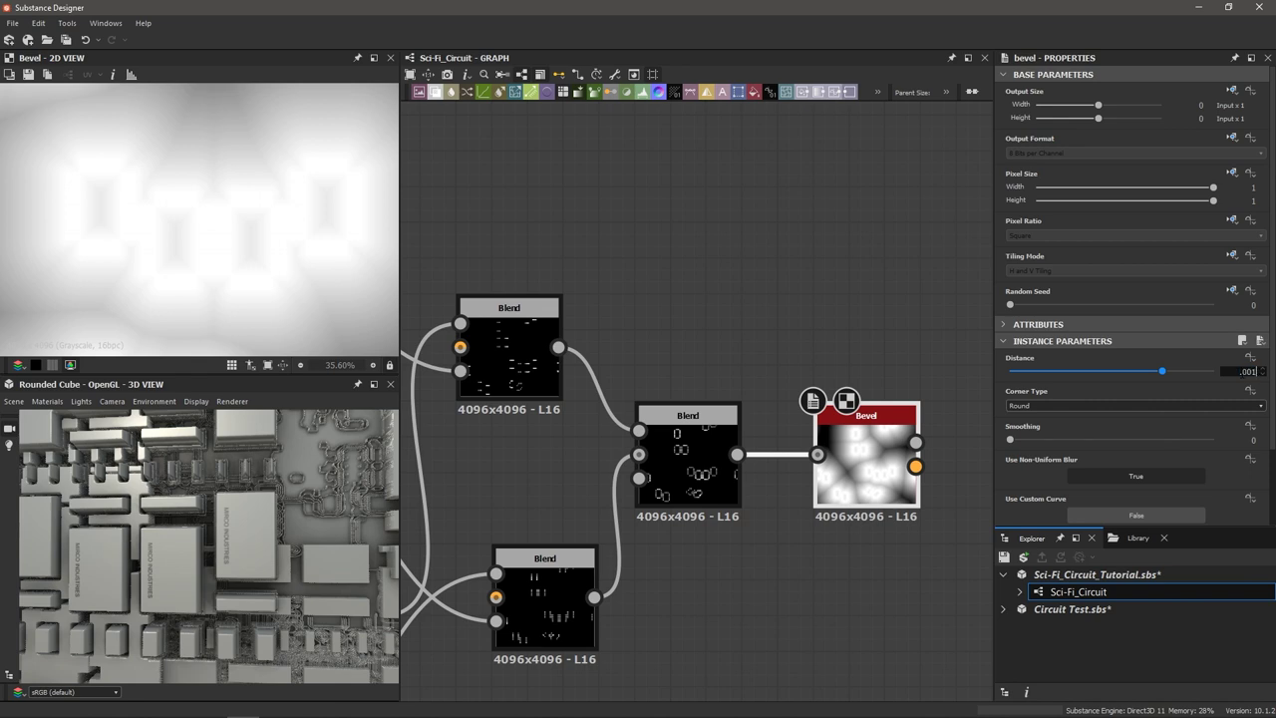
{"action": "key", "text": "Return"}
{"action": "scroll", "coordinate": [262, 214], "scroll_direction": "up", "scroll_amount": 10}
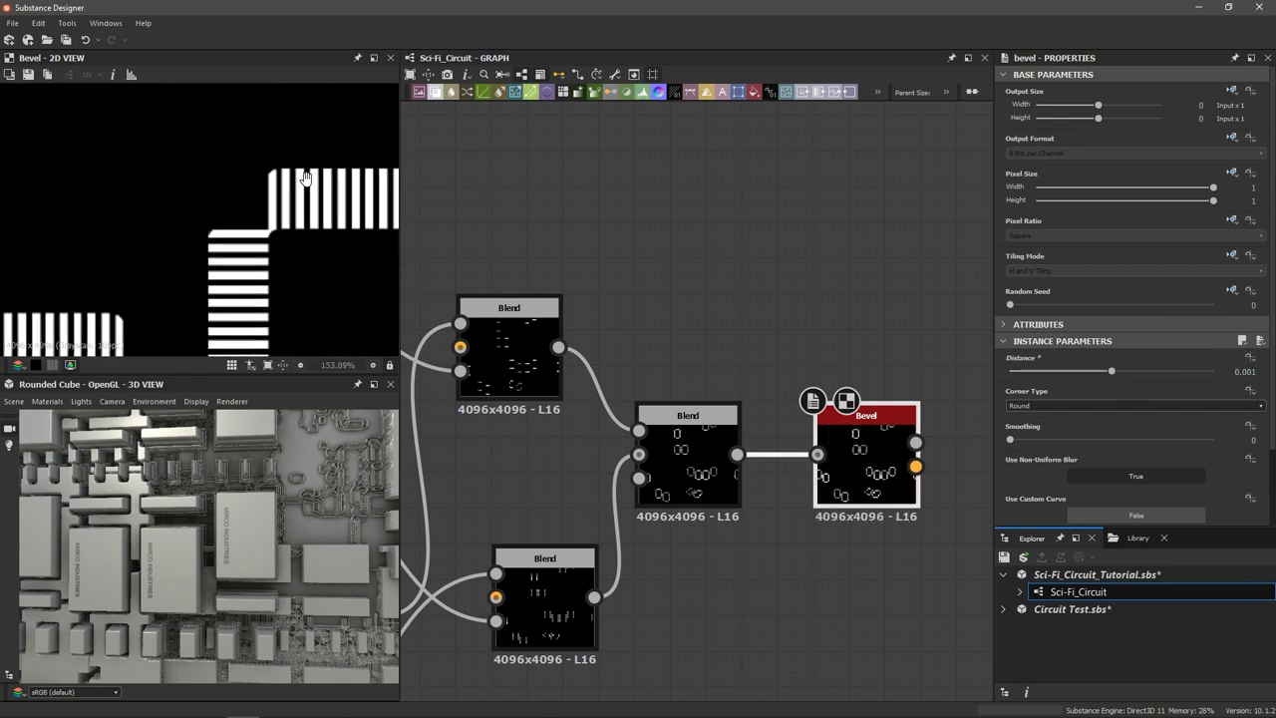
{"action": "scroll", "coordinate": [262, 214], "scroll_direction": "up", "scroll_amount": 1}
{"action": "scroll", "coordinate": [201, 221], "scroll_direction": "up", "scroll_amount": 3}
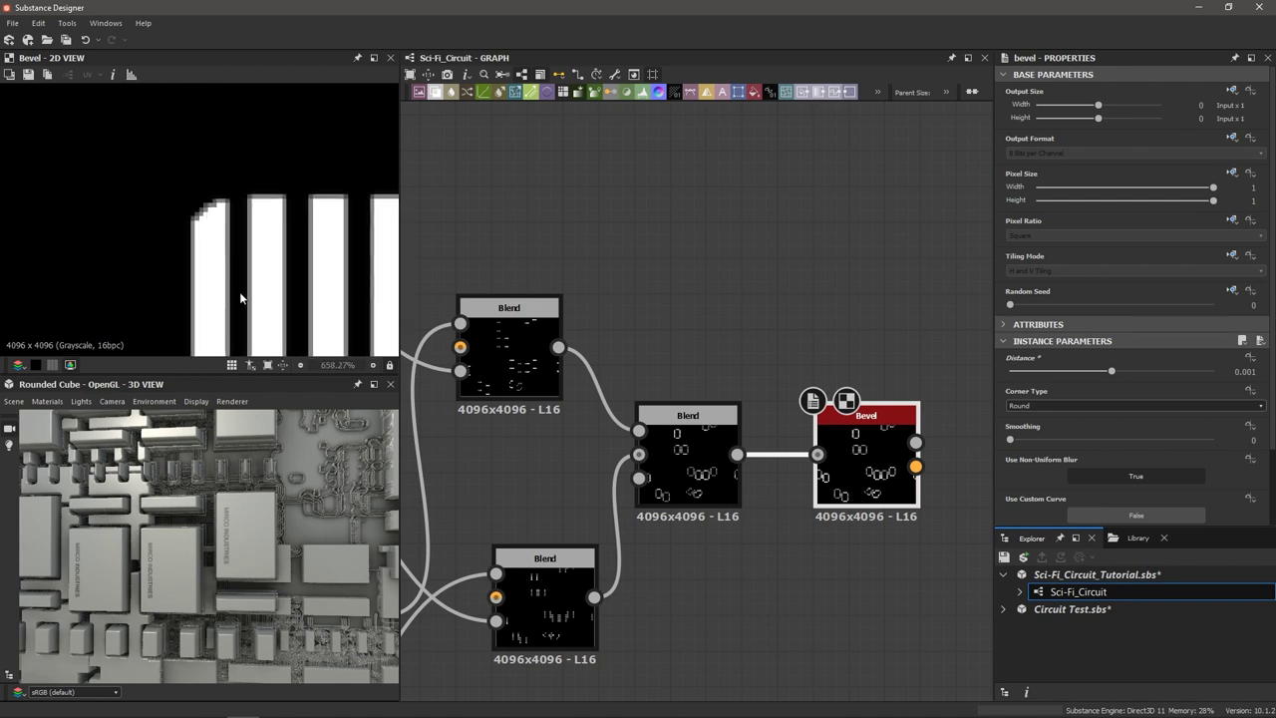
Add an FXAA (Grayscale) node fed by the Bevel node's Height output.
{"action": "middle_click_drag", "start_coordinate": [802, 499], "coordinate": [574, 538]}
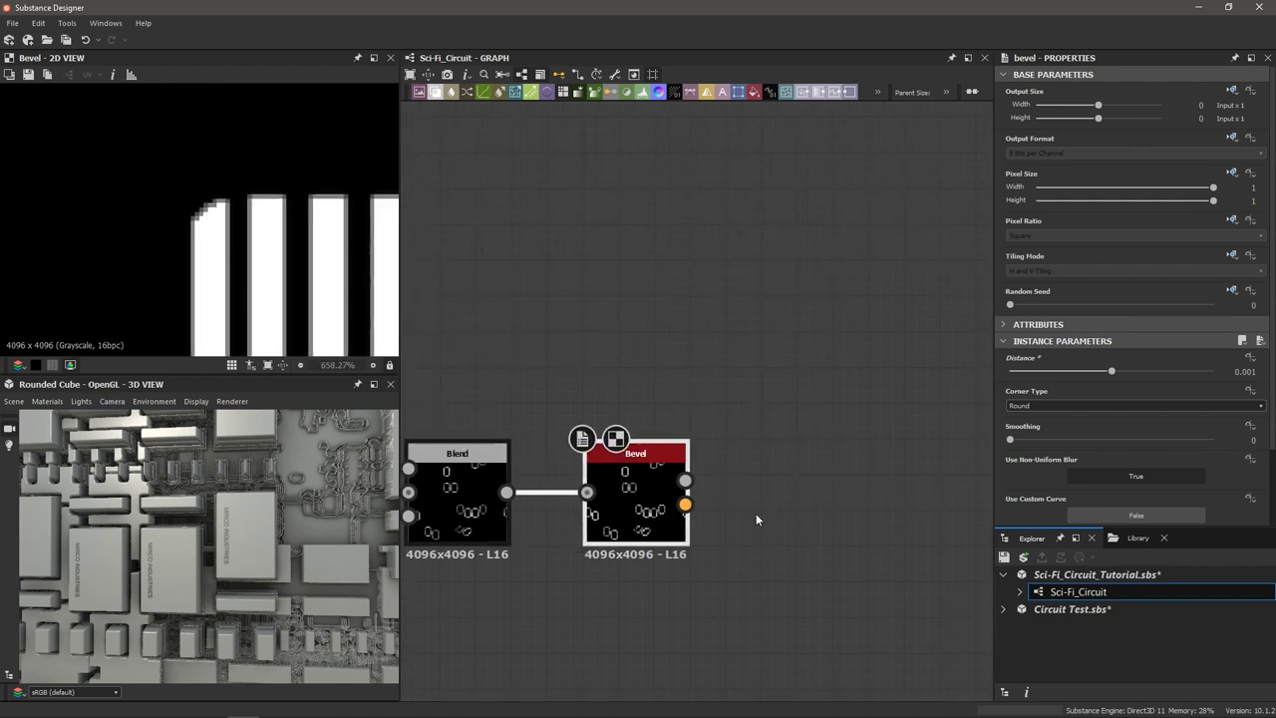
{"action": "middle_click_drag", "start_coordinate": [788, 496], "coordinate": [748, 497]}
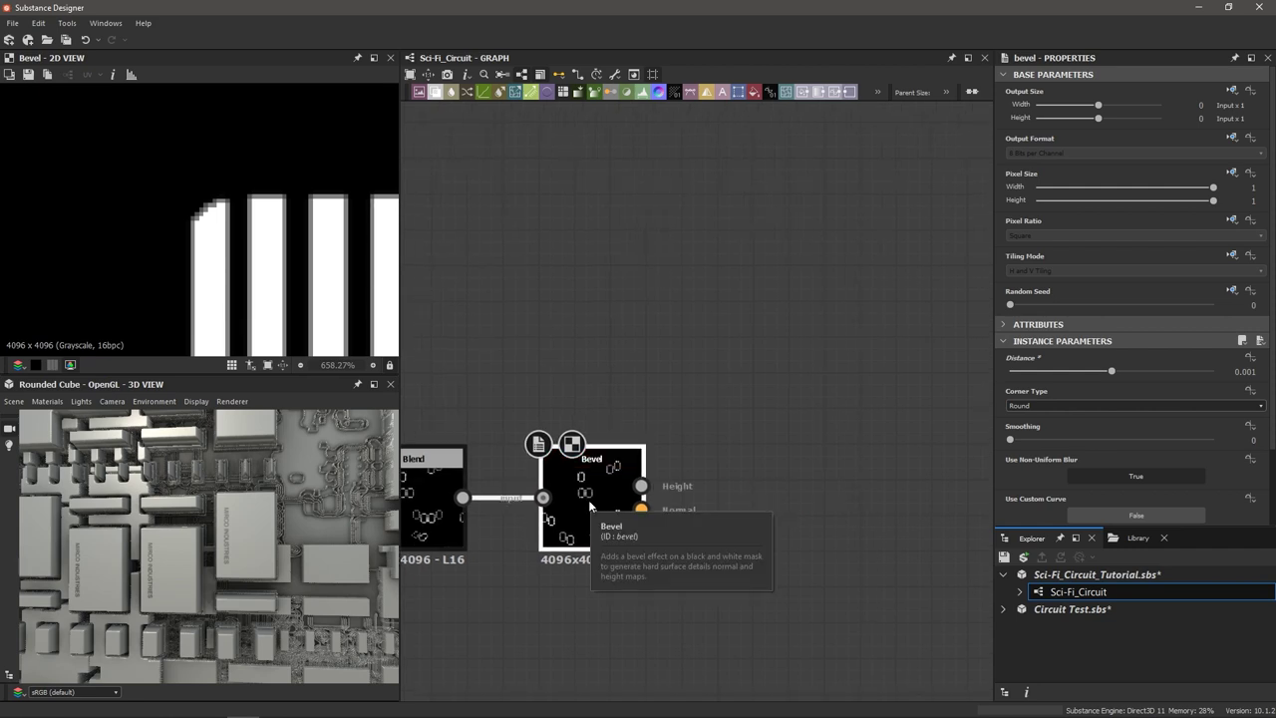
{"action": "key", "text": "space"}
{"action": "type", "text": "fx"}
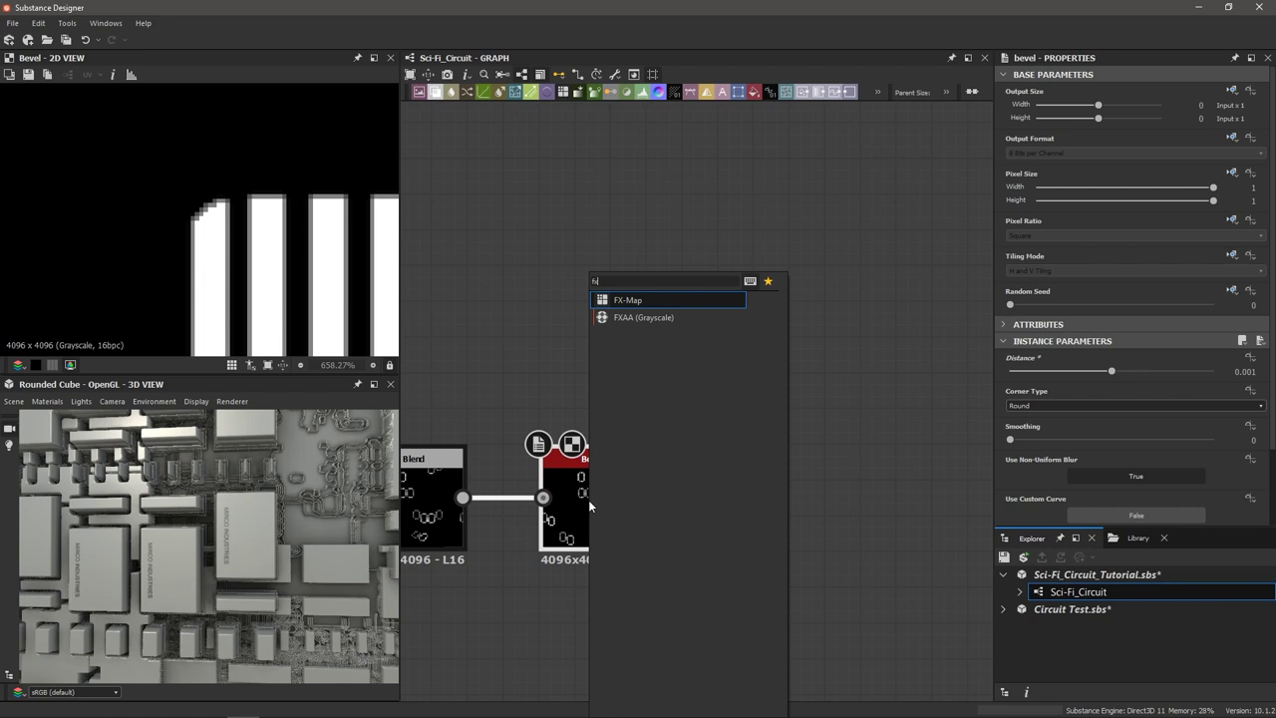
{"action": "type", "text": "aa"}
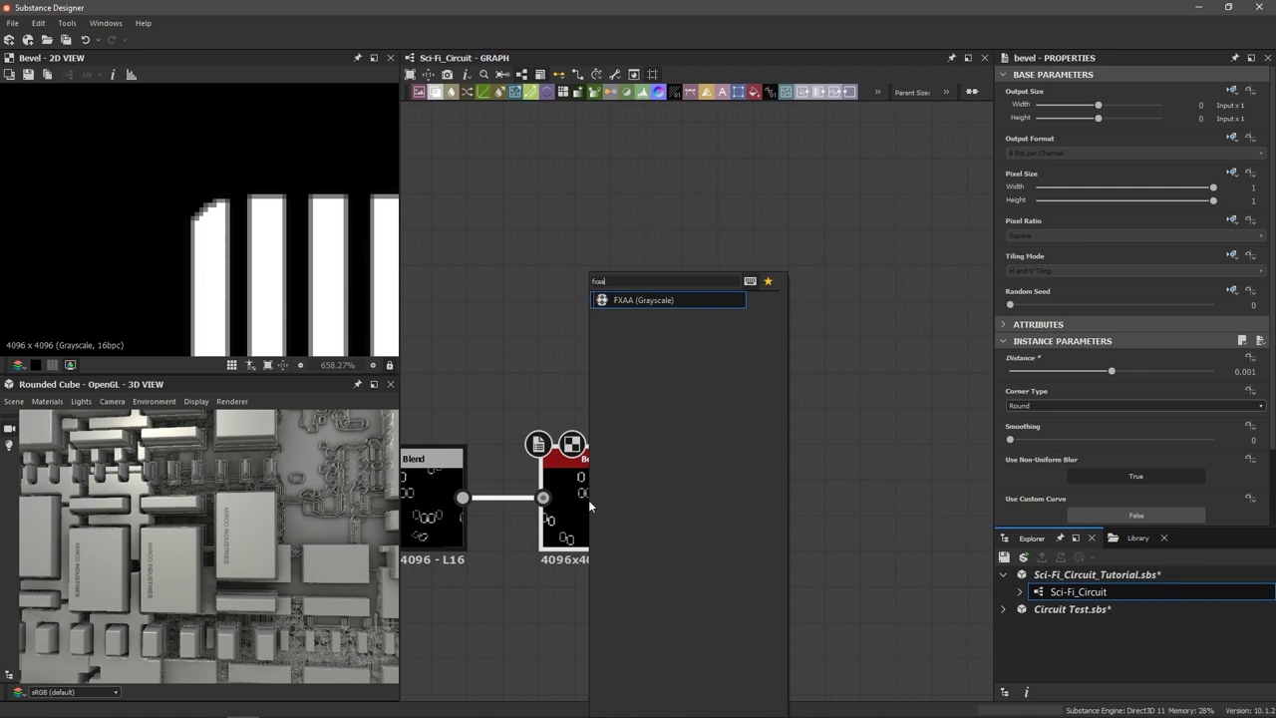
{"action": "key", "text": "Return"}
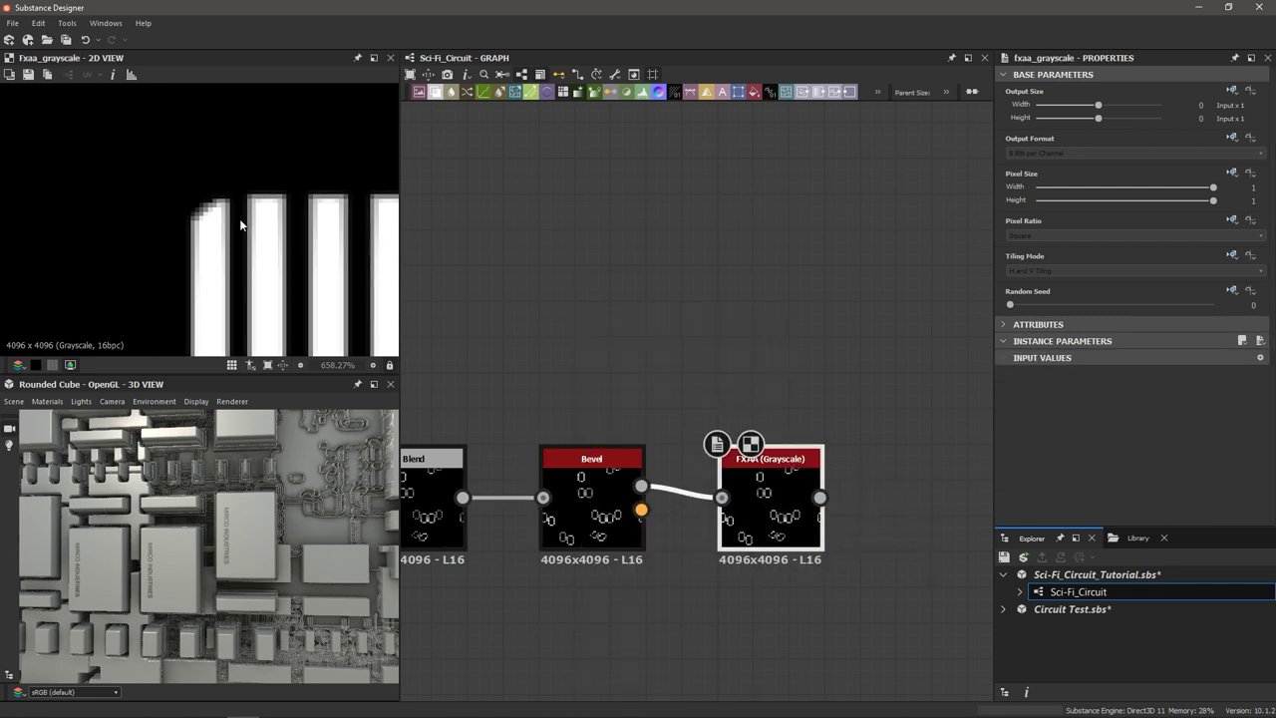
Compare the stripe edges of the Bevel and FXAA (Grayscale) outputs up close in the 2D view.
{"action": "scroll", "coordinate": [222, 225], "scroll_direction": "down", "scroll_amount": 2}
{"action": "scroll", "coordinate": [248, 236], "scroll_direction": "up", "scroll_amount": 5}
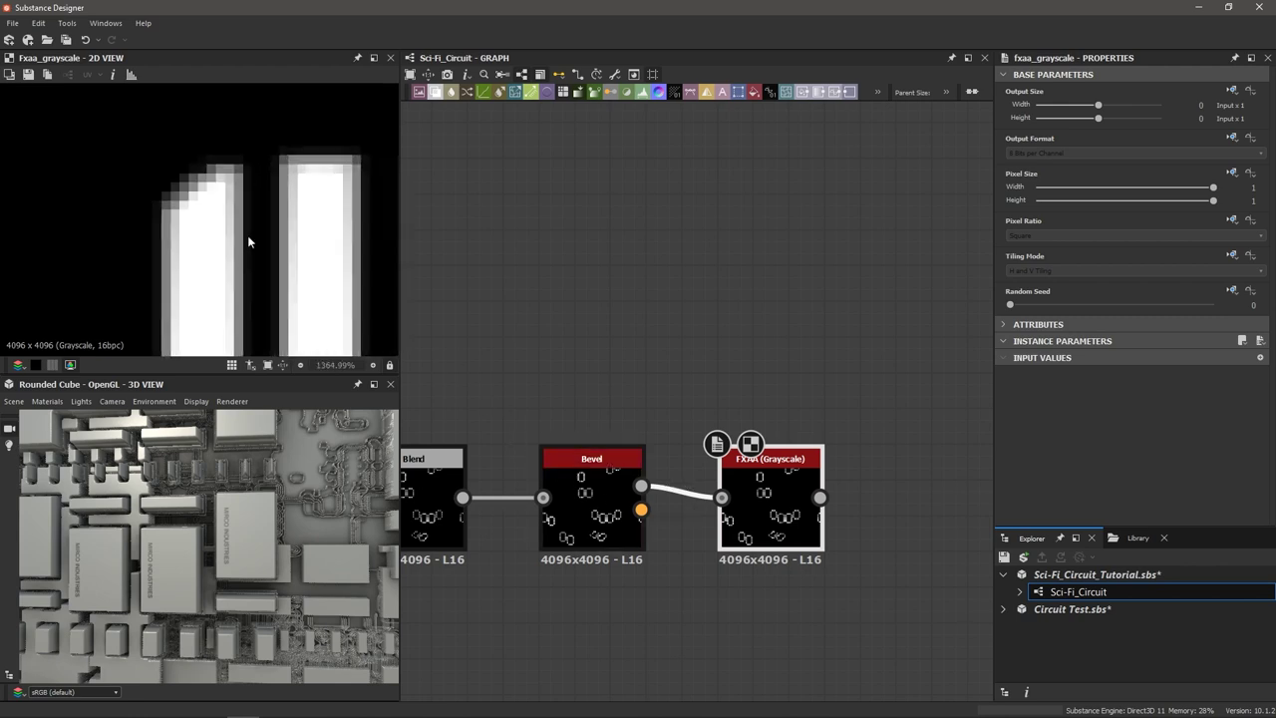
{"action": "left_click", "coordinate": [603, 492]}
{"action": "left_click", "coordinate": [773, 494]}
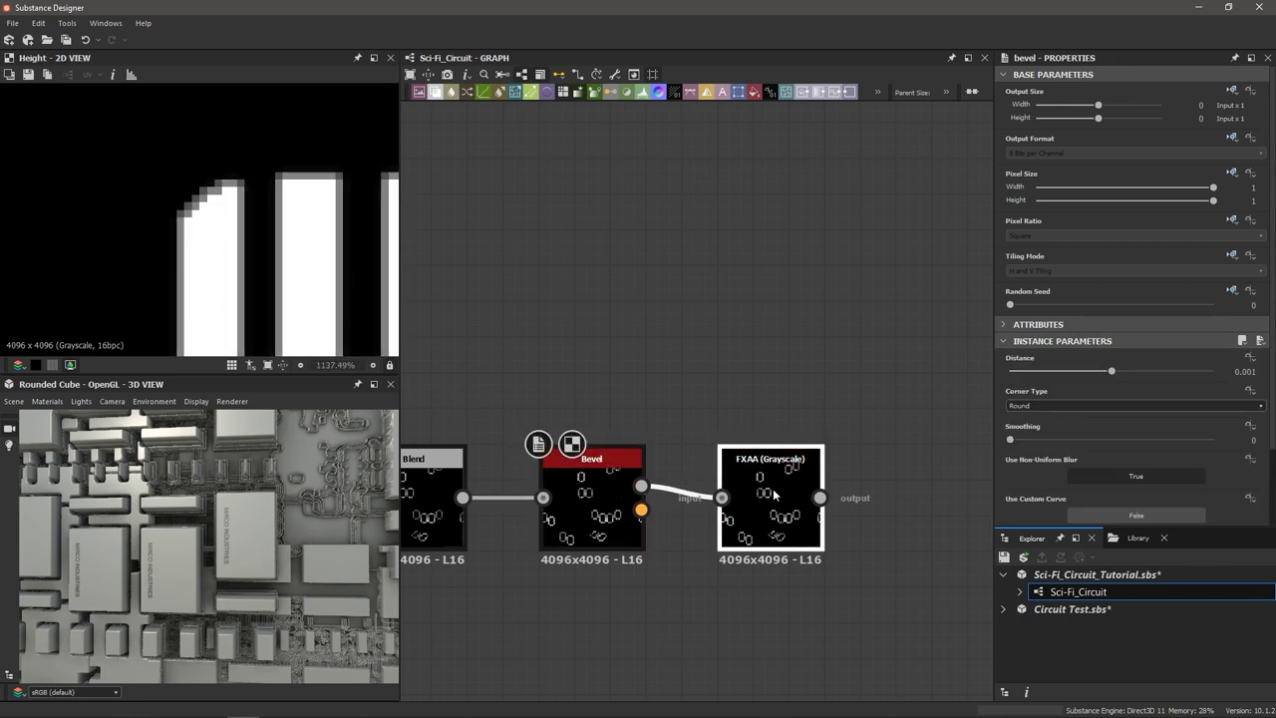
{"action": "scroll", "coordinate": [228, 240], "scroll_direction": "up", "scroll_amount": 1}
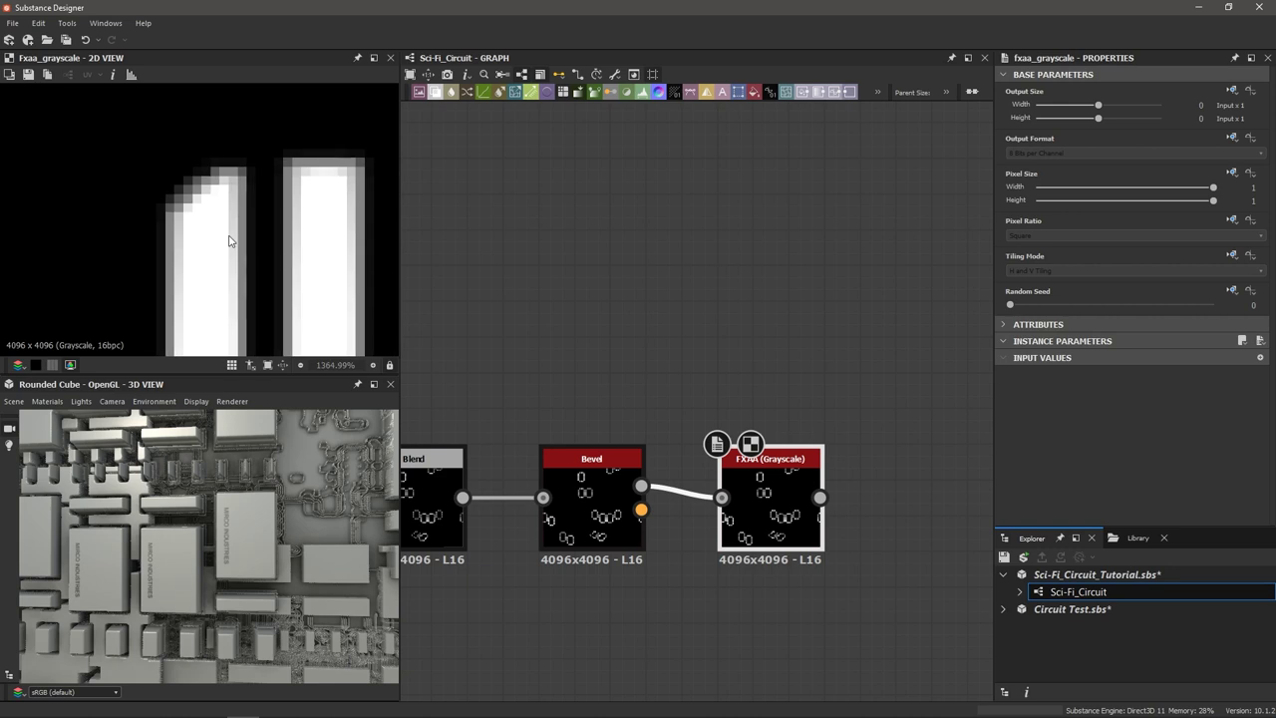
{"action": "scroll", "coordinate": [202, 205], "scroll_direction": "down", "scroll_amount": 4}
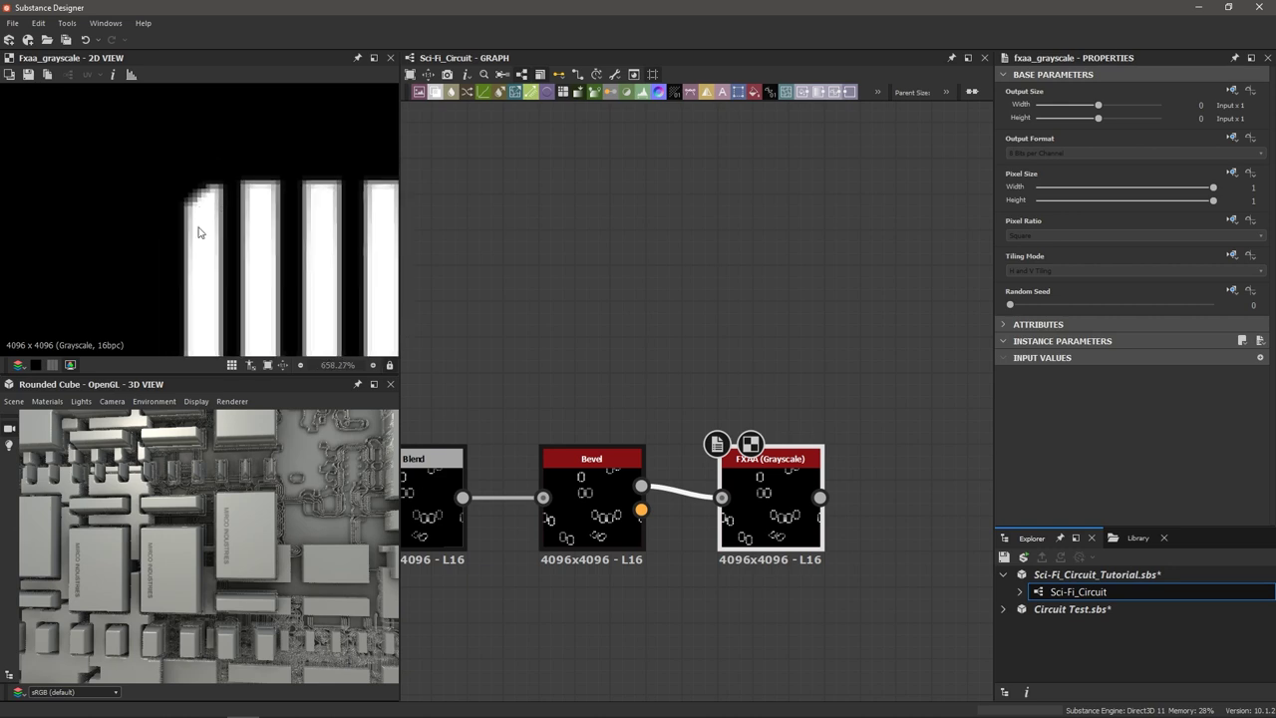
{"action": "scroll", "coordinate": [230, 242], "scroll_direction": "down", "scroll_amount": 5}
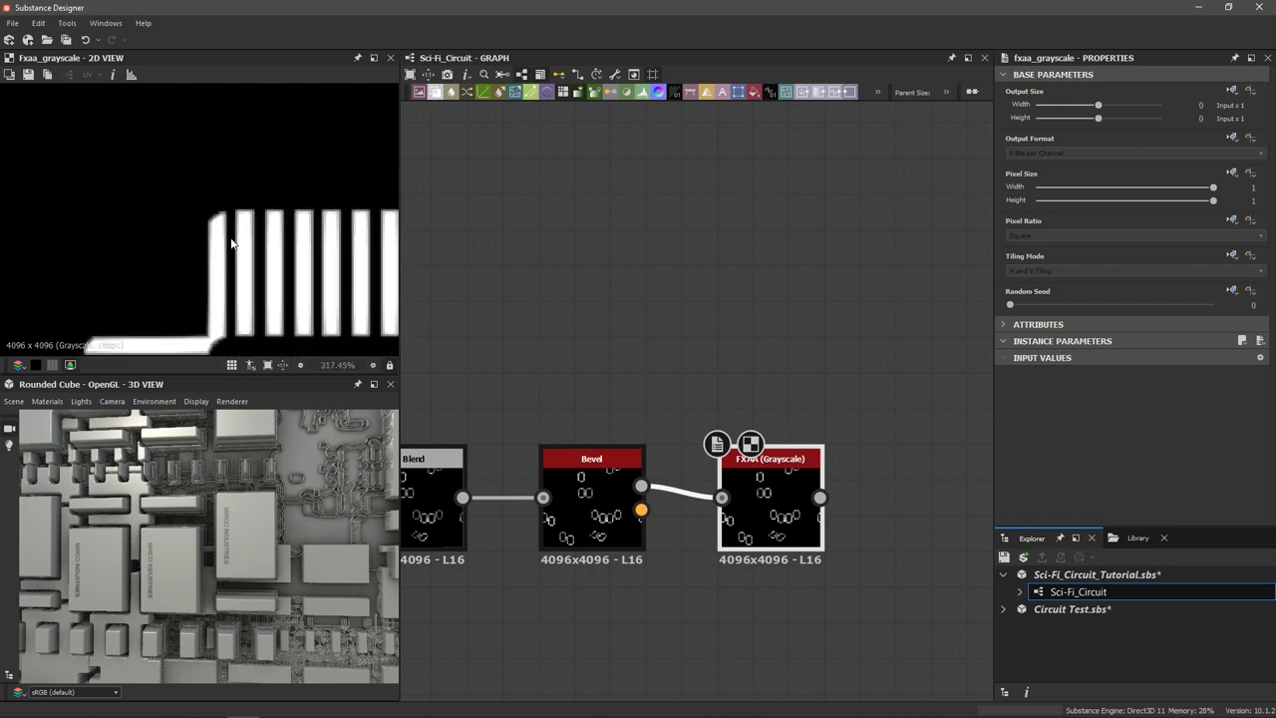
{"action": "scroll", "coordinate": [230, 243], "scroll_direction": "up", "scroll_amount": 4}
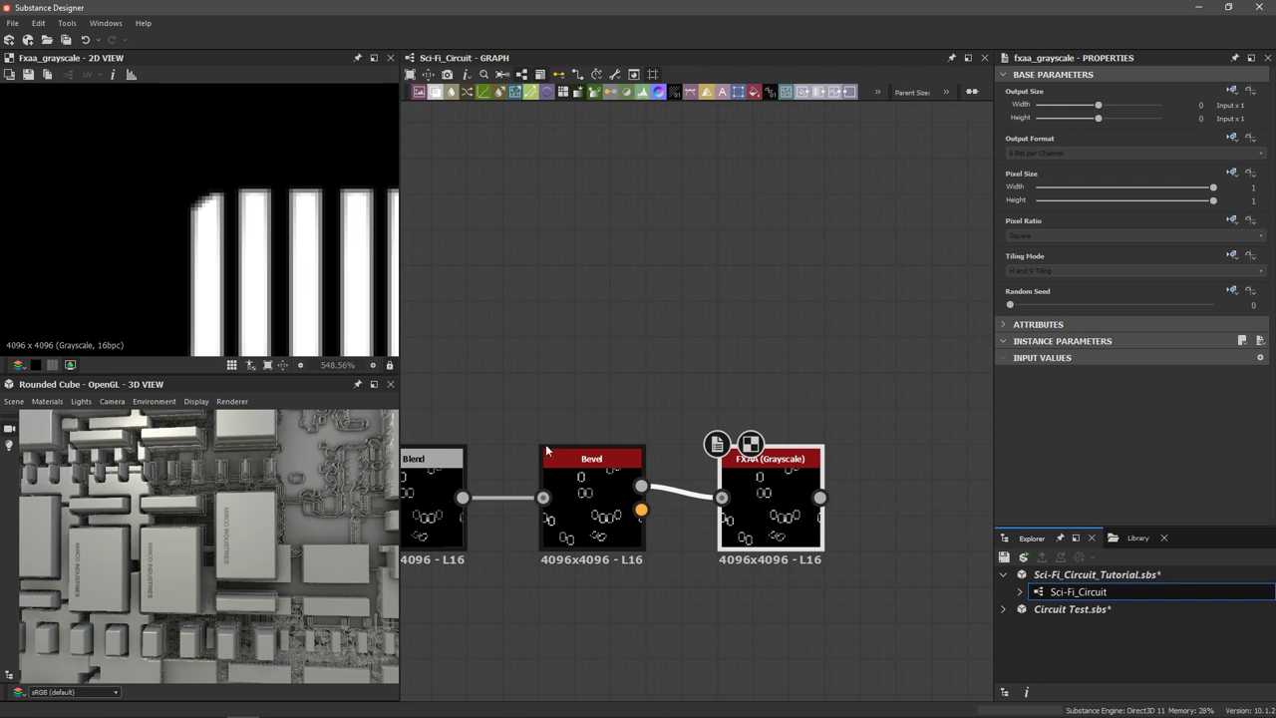
{"action": "scroll", "coordinate": [598, 475], "scroll_direction": "up", "scroll_amount": 2}
{"action": "scroll", "coordinate": [830, 492], "scroll_direction": "down", "scroll_amount": 1}
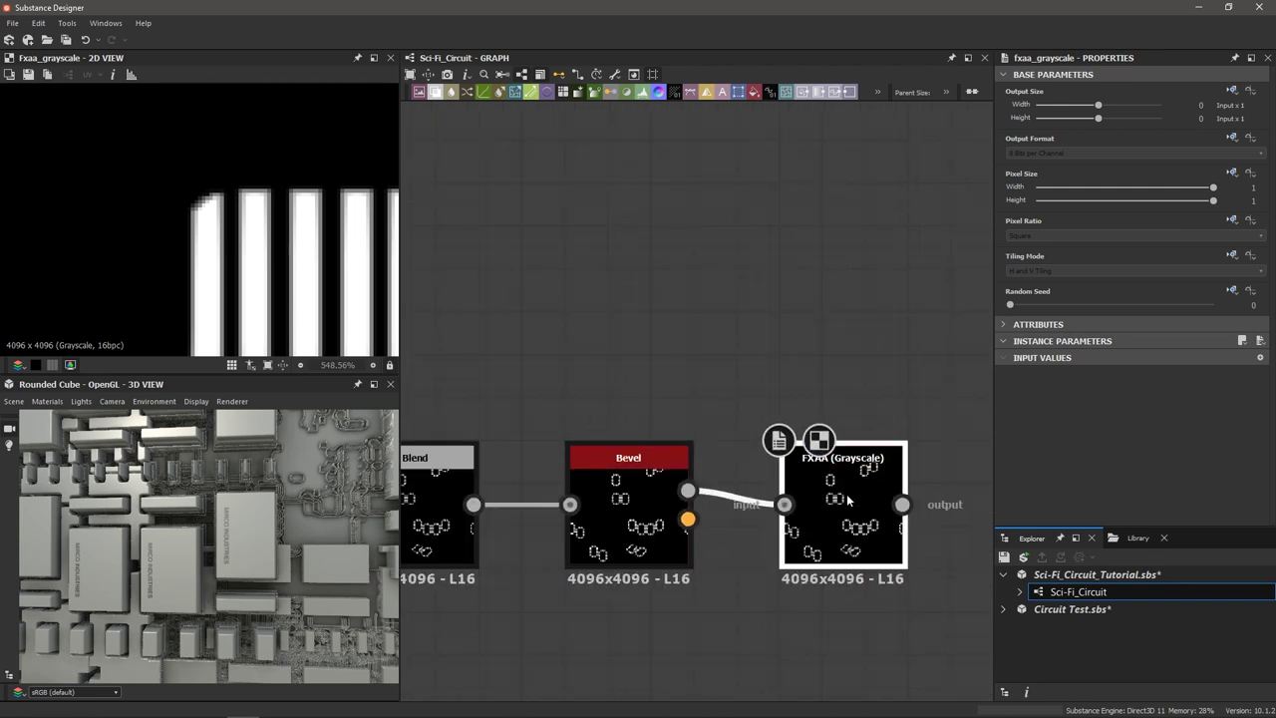
Move the Final Blend and the material output nodes farther along the graph to make room before them.
{"action": "scroll", "coordinate": [850, 491], "scroll_direction": "down", "scroll_amount": 1}
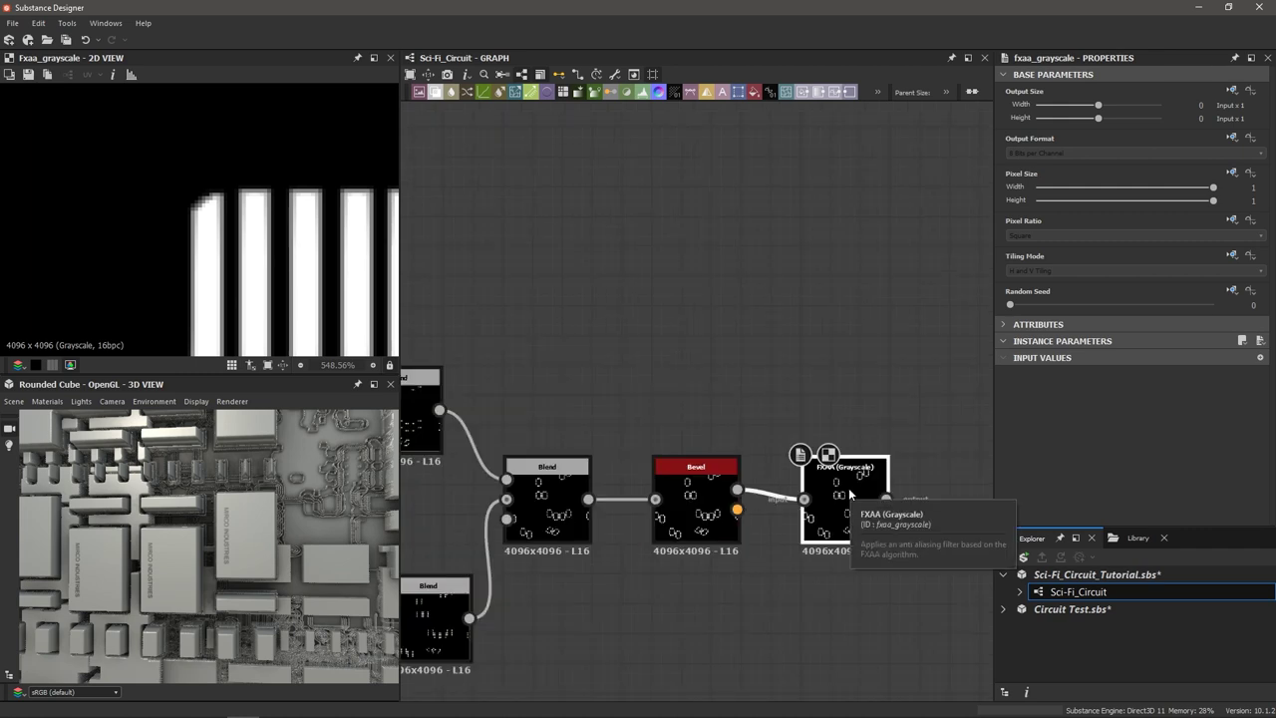
{"action": "scroll", "coordinate": [835, 450], "scroll_direction": "down", "scroll_amount": 2}
{"action": "middle_click_drag", "start_coordinate": [831, 397], "coordinate": [699, 473]}
{"action": "scroll", "coordinate": [740, 391], "scroll_direction": "down", "scroll_amount": 3}
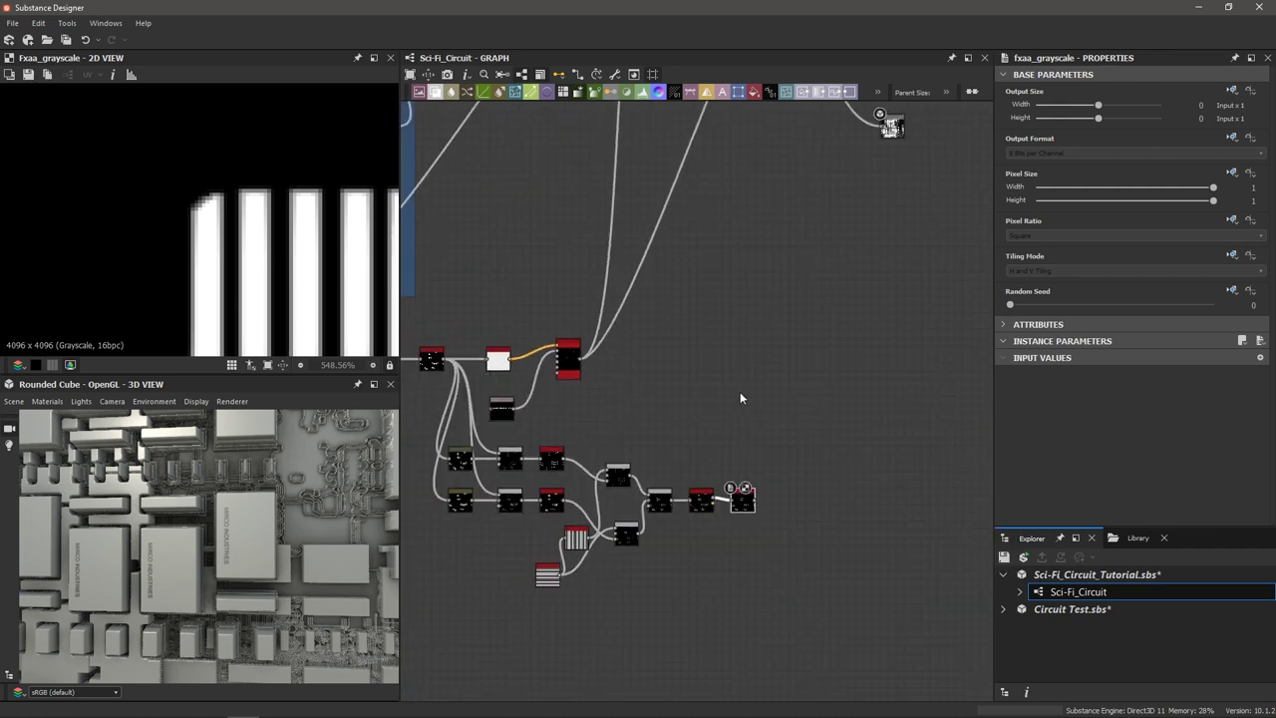
{"action": "middle_click_drag", "start_coordinate": [751, 298], "coordinate": [687, 486]}
{"action": "scroll", "coordinate": [712, 397], "scroll_direction": "down", "scroll_amount": 2}
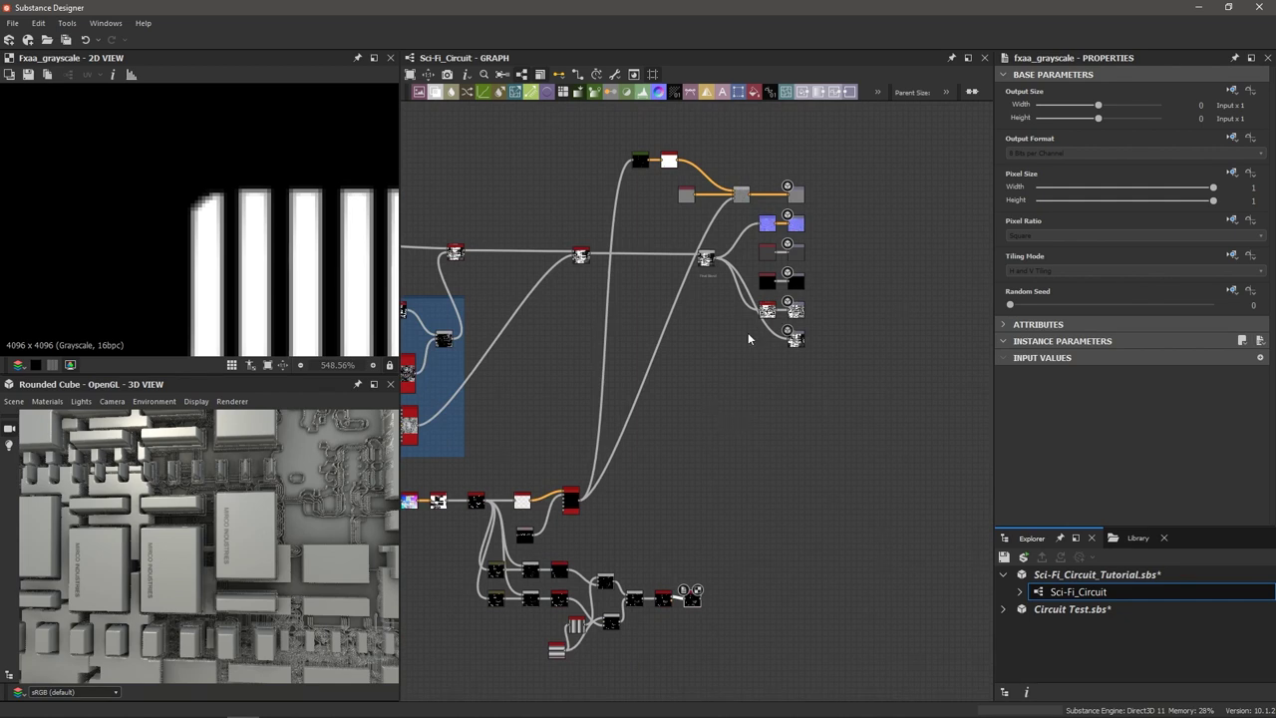
{"action": "left_click_drag", "start_coordinate": [629, 130], "coordinate": [973, 340]}
Insert a new Blend node on the long connection that feeds the Final Blend node.
{"action": "scroll", "coordinate": [544, 268], "scroll_direction": "up", "scroll_amount": 2}
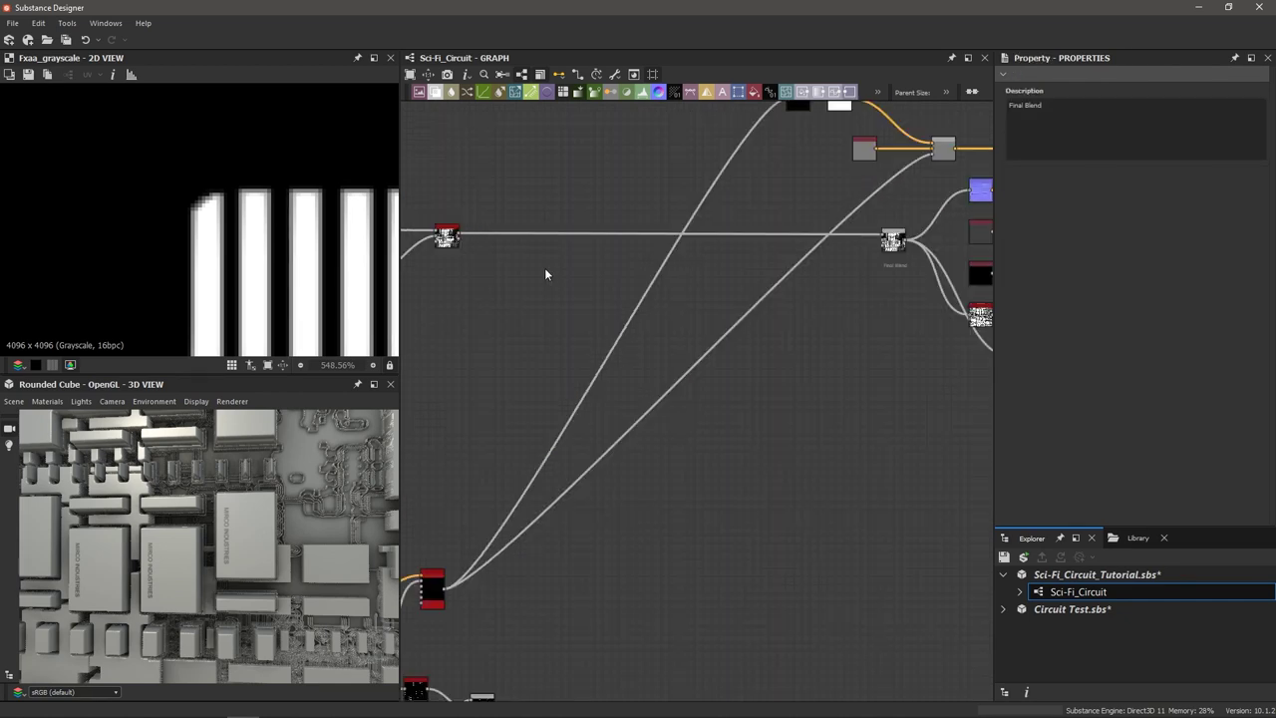
{"action": "scroll", "coordinate": [534, 267], "scroll_direction": "up", "scroll_amount": 2}
{"action": "middle_click_drag", "start_coordinate": [581, 277], "coordinate": [547, 287]}
{"action": "scroll", "coordinate": [433, 217], "scroll_direction": "up", "scroll_amount": 3}
{"action": "scroll", "coordinate": [471, 219], "scroll_direction": "down", "scroll_amount": 3}
{"action": "scroll", "coordinate": [551, 282], "scroll_direction": "down", "scroll_amount": 4}
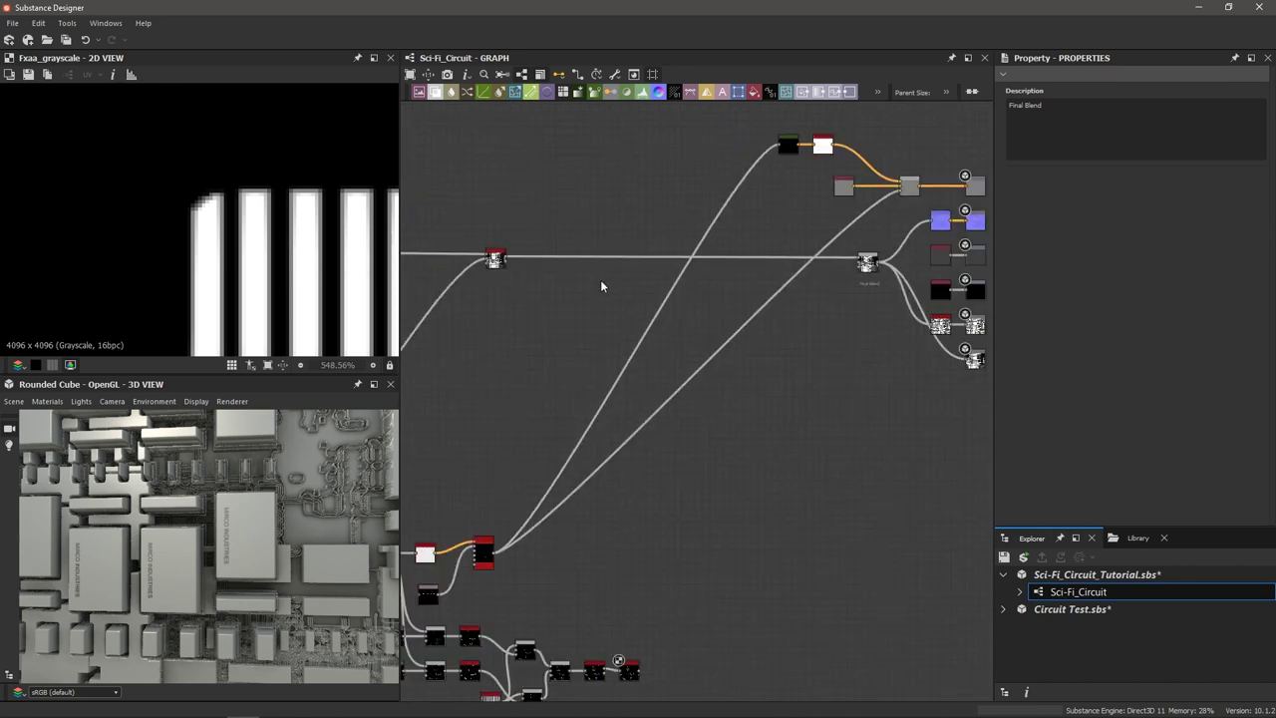
{"action": "middle_click_drag", "start_coordinate": [803, 297], "coordinate": [641, 321]}
{"action": "scroll", "coordinate": [720, 317], "scroll_direction": "up", "scroll_amount": 4}
{"action": "scroll", "coordinate": [686, 263], "scroll_direction": "up", "scroll_amount": 1}
{"action": "scroll", "coordinate": [686, 265], "scroll_direction": "down", "scroll_amount": 4}
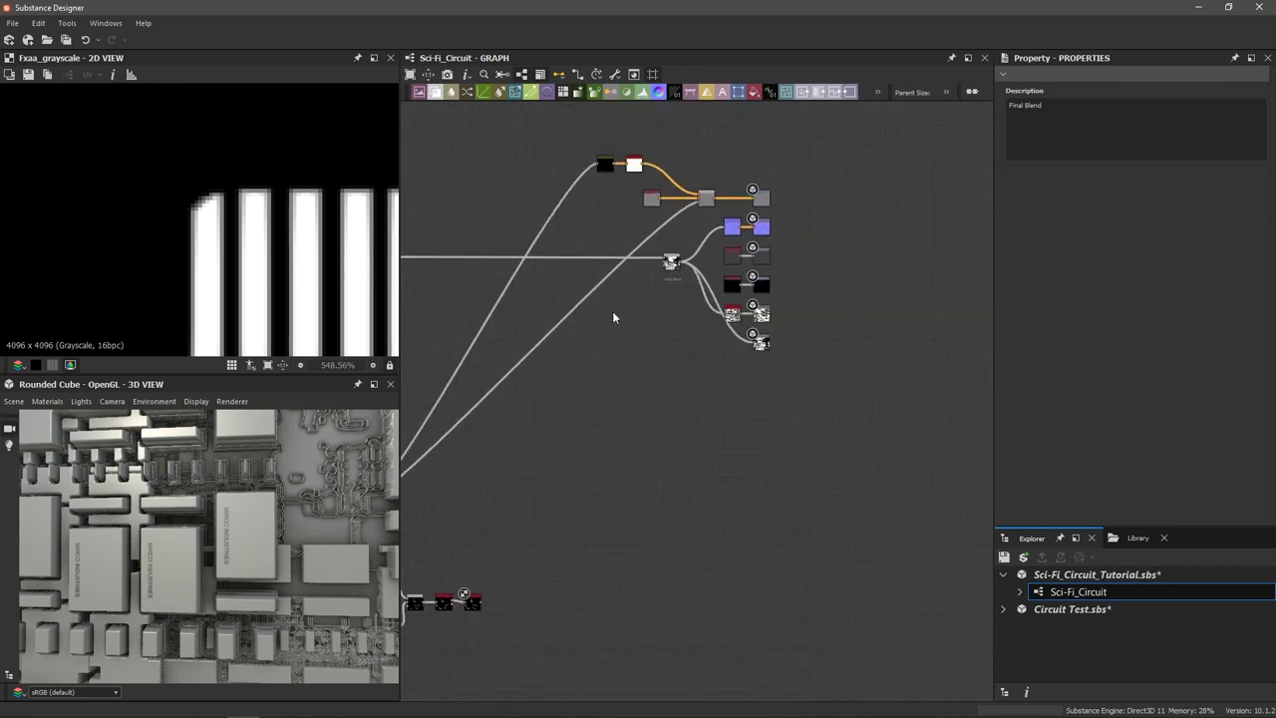
{"action": "middle_click_drag", "start_coordinate": [474, 263], "coordinate": [581, 269]}
{"action": "left_click_drag", "start_coordinate": [556, 232], "coordinate": [557, 303]}
{"action": "key", "text": "space"}
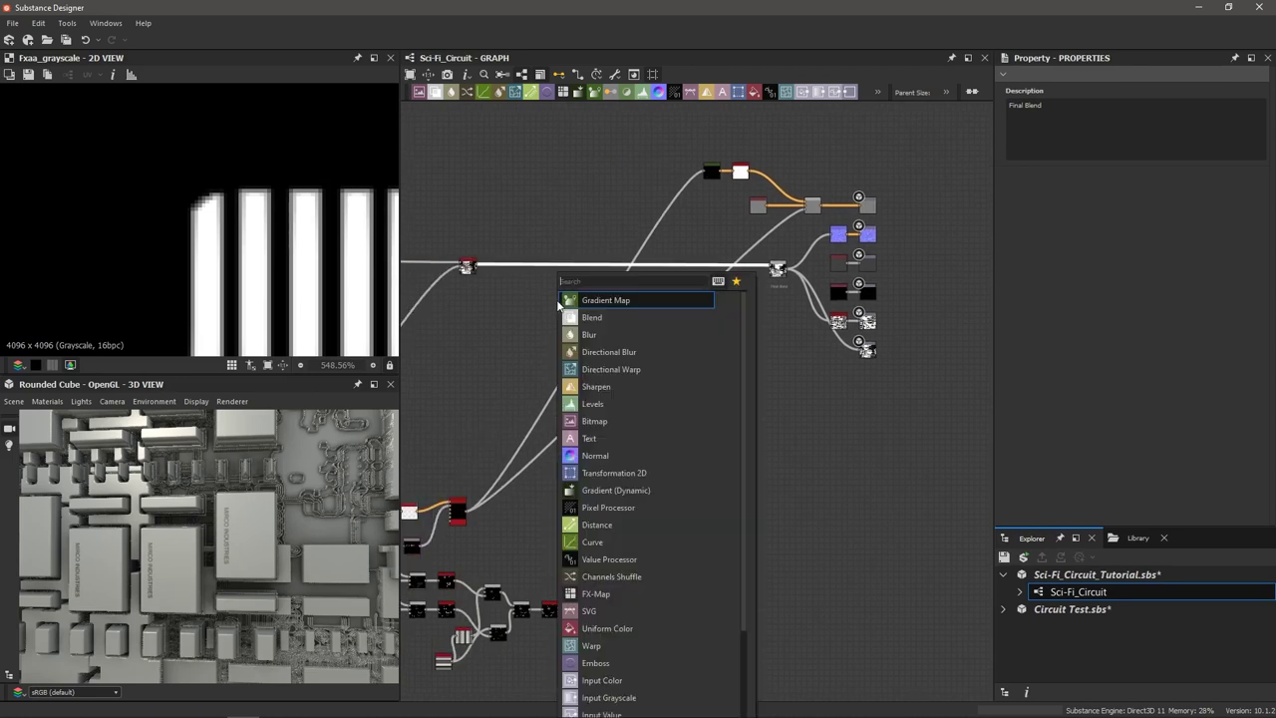
{"action": "type", "text": "be"}
{"action": "key", "text": "BackSpace"}
{"action": "type", "text": "l"}
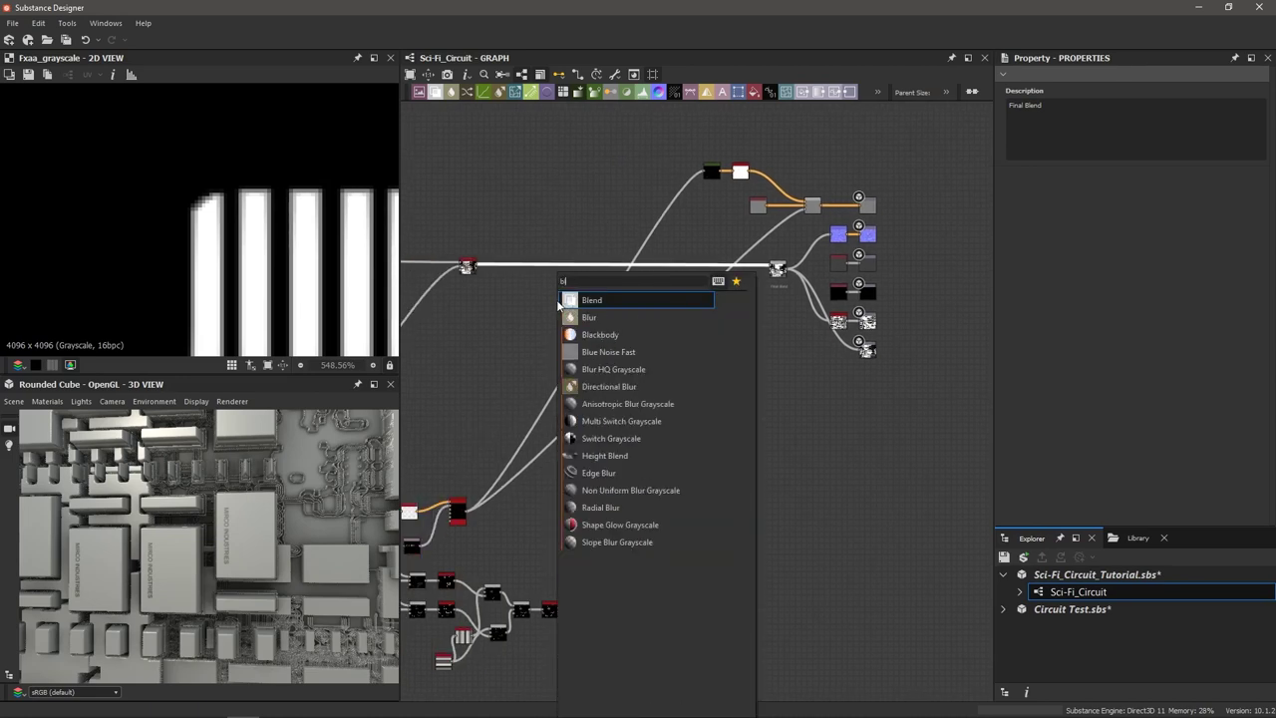
{"action": "key", "text": "Return"}
{"action": "scroll", "coordinate": [620, 264], "scroll_direction": "up", "scroll_amount": 5}
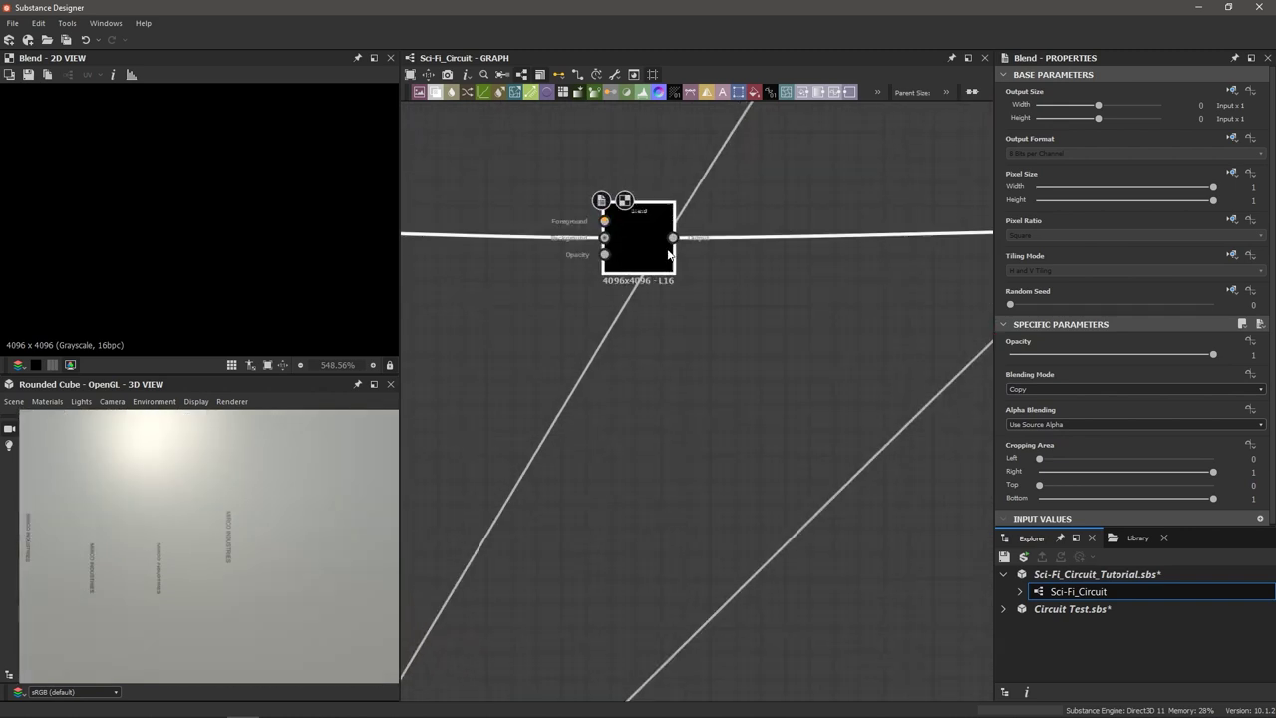
Set the new Blend node's blending mode to Max (Lighten) and connect the FXAA (Grayscale) output to its Foreground input.
{"action": "left_click", "coordinate": [1042, 389]}
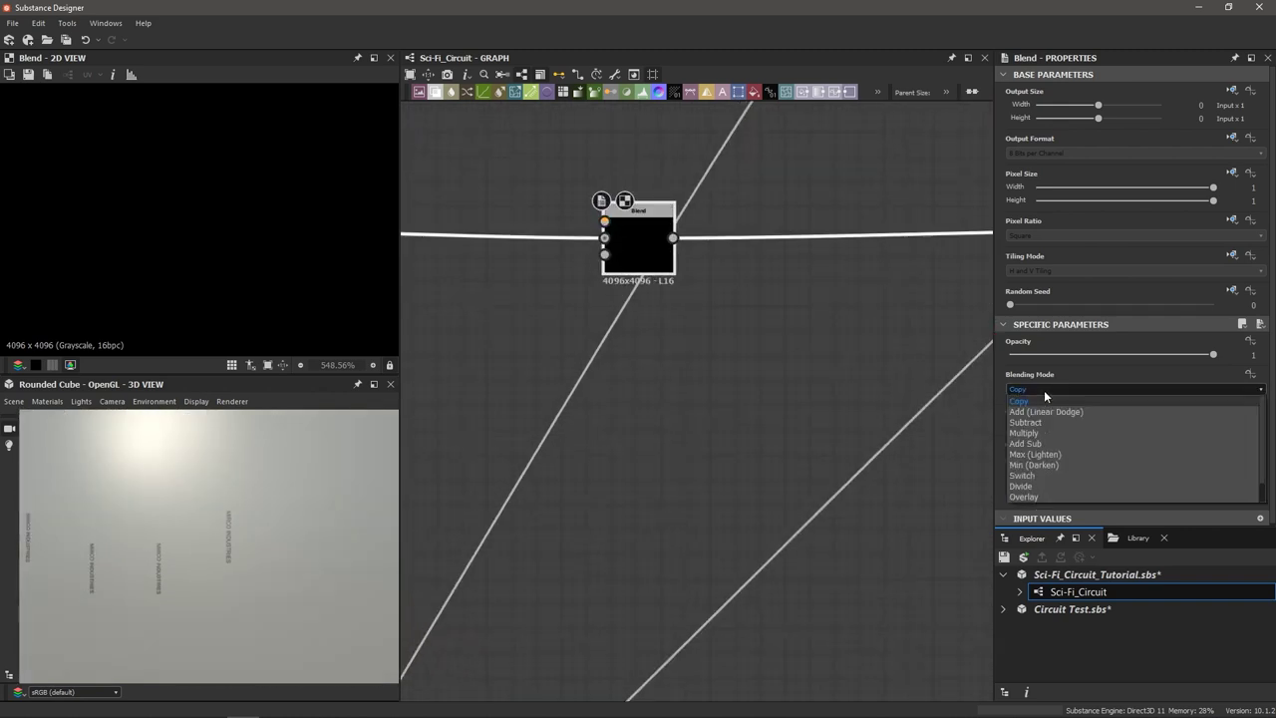
{"action": "left_click", "coordinate": [1034, 453]}
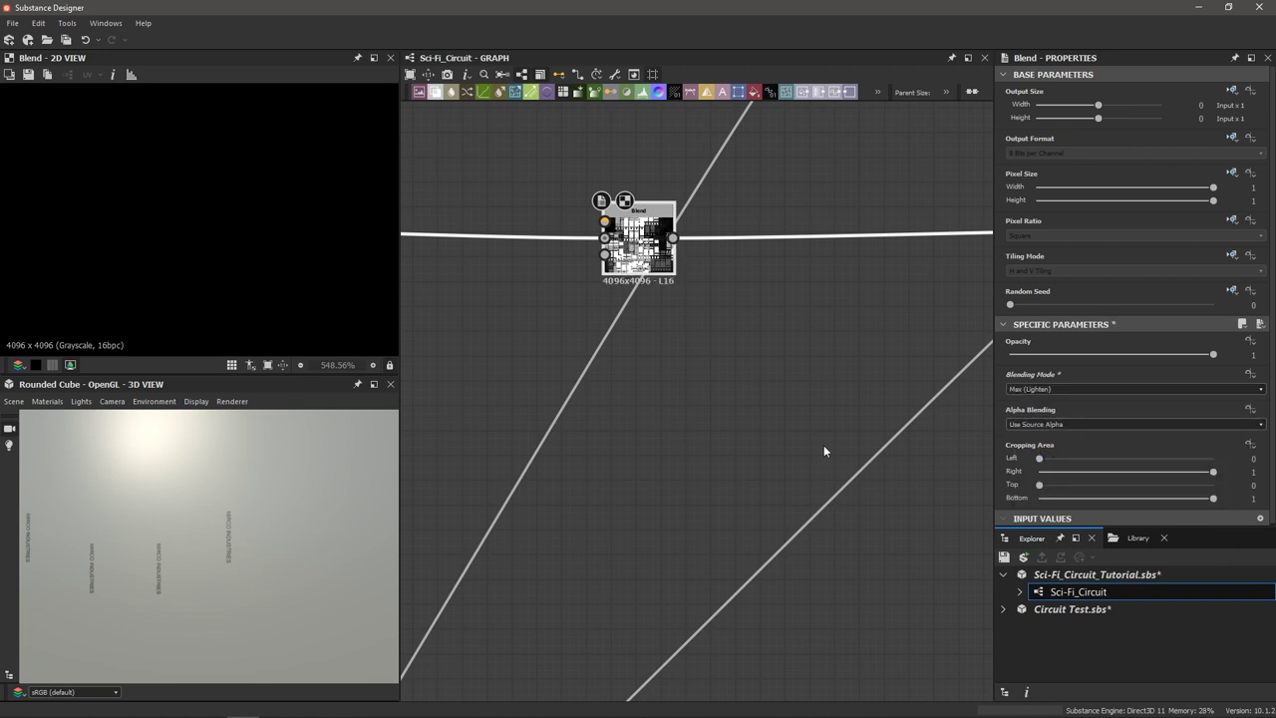
{"action": "scroll", "coordinate": [700, 463], "scroll_direction": "down", "scroll_amount": 2}
{"action": "middle_click_drag", "start_coordinate": [662, 586], "coordinate": [788, 384]}
{"action": "scroll", "coordinate": [788, 506], "scroll_direction": "down", "scroll_amount": 2}
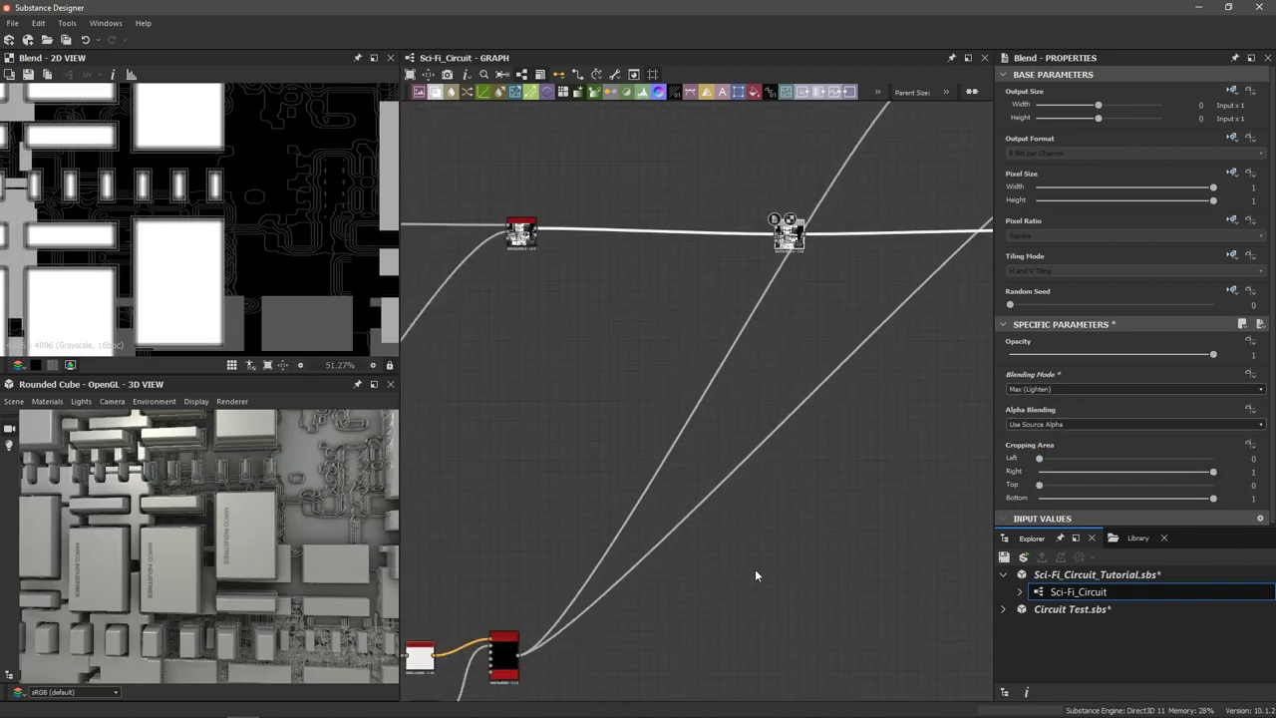
{"action": "middle_click_drag", "start_coordinate": [754, 575], "coordinate": [824, 434]}
{"action": "middle_click_drag", "start_coordinate": [821, 493], "coordinate": [754, 354]}
{"action": "scroll", "coordinate": [762, 399], "scroll_direction": "up", "scroll_amount": 2}
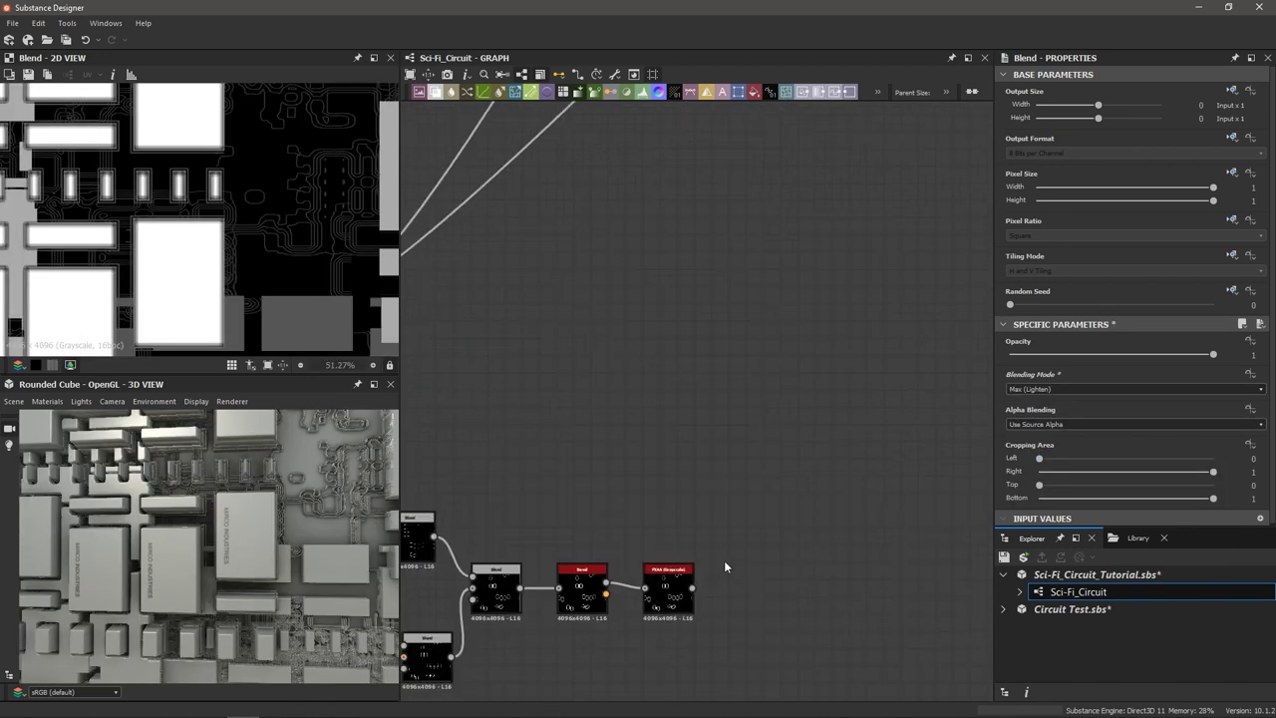
{"action": "middle_click_drag", "start_coordinate": [772, 567], "coordinate": [744, 418]}
{"action": "scroll", "coordinate": [745, 423], "scroll_direction": "up", "scroll_amount": 2}
{"action": "scroll", "coordinate": [583, 423], "scroll_direction": "up", "scroll_amount": 2}
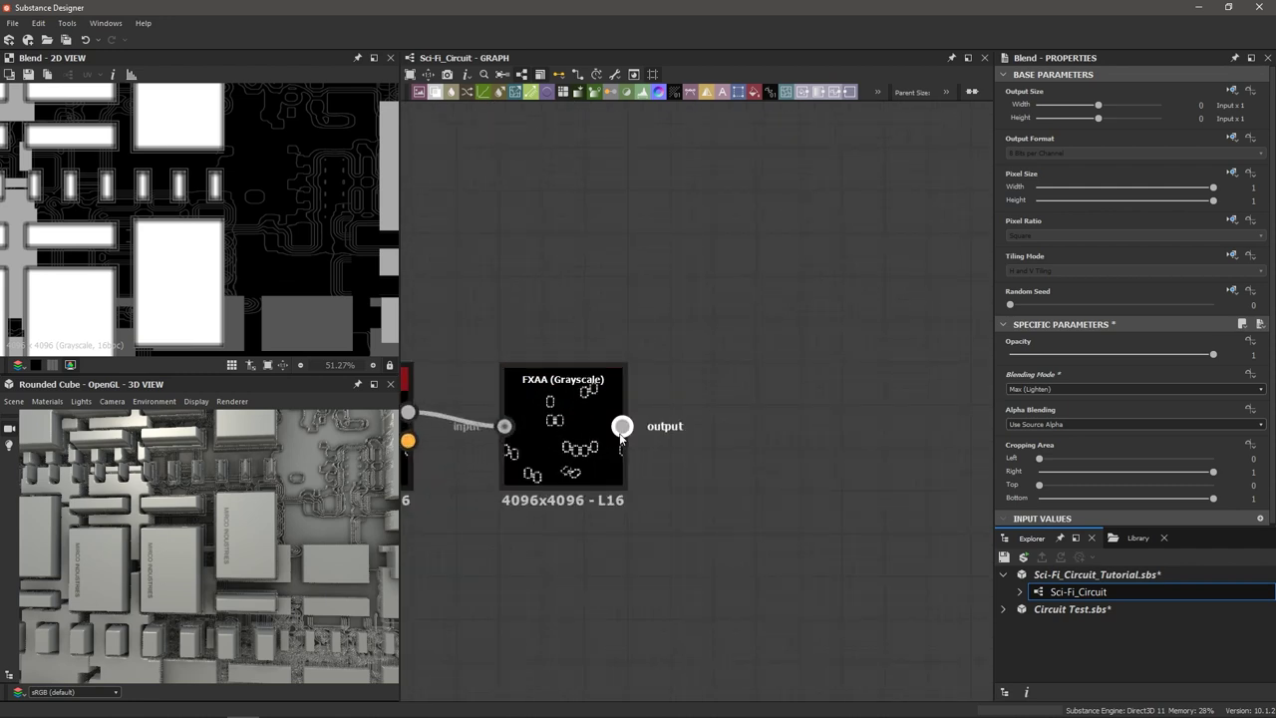
{"action": "left_click_drag", "start_coordinate": [621, 429], "coordinate": [751, 516]}
{"action": "scroll", "coordinate": [735, 293], "scroll_direction": "down", "scroll_amount": 3}
{"action": "scroll", "coordinate": [751, 251], "scroll_direction": "down", "scroll_amount": 2}
{"action": "scroll", "coordinate": [751, 516], "scroll_direction": "up", "scroll_amount": 2}
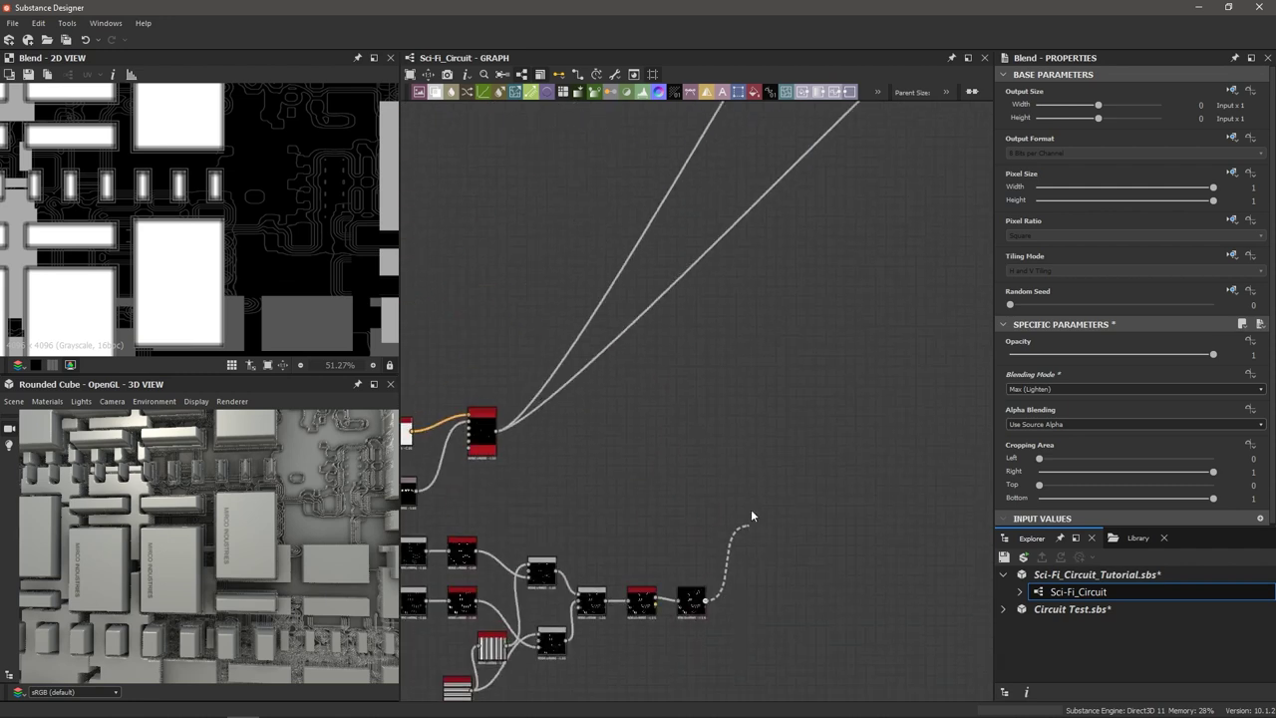
{"action": "middle_click_drag", "start_coordinate": [797, 305], "coordinate": [777, 614]}
{"action": "middle_click_drag", "start_coordinate": [799, 381], "coordinate": [761, 490]}
{"action": "scroll", "coordinate": [710, 465], "scroll_direction": "up", "scroll_amount": 3}
{"action": "left_click_drag", "start_coordinate": [763, 496], "coordinate": [663, 363]}
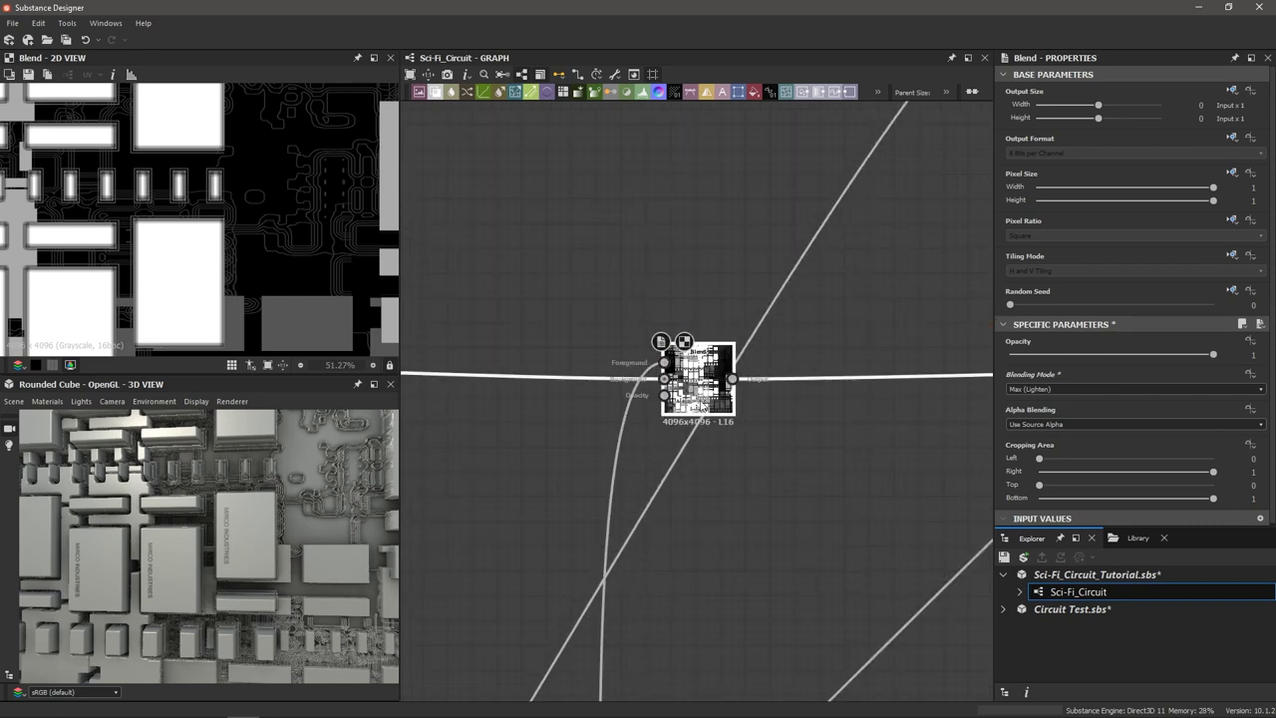
Check the chip pins in the 3D view and lower the new Blend node's opacity to 0.71.
{"action": "scroll", "coordinate": [572, 408], "scroll_direction": "up", "scroll_amount": 1}
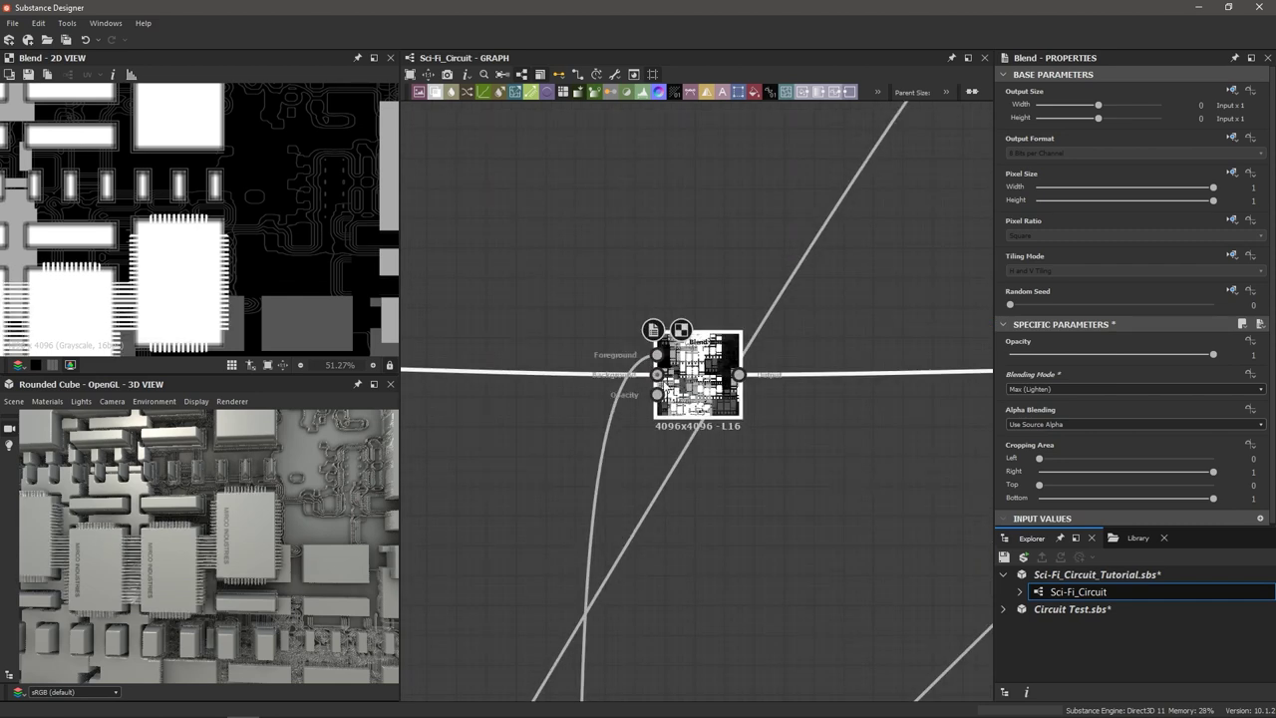
{"action": "left_click_drag", "start_coordinate": [207, 562], "coordinate": [232, 563]}
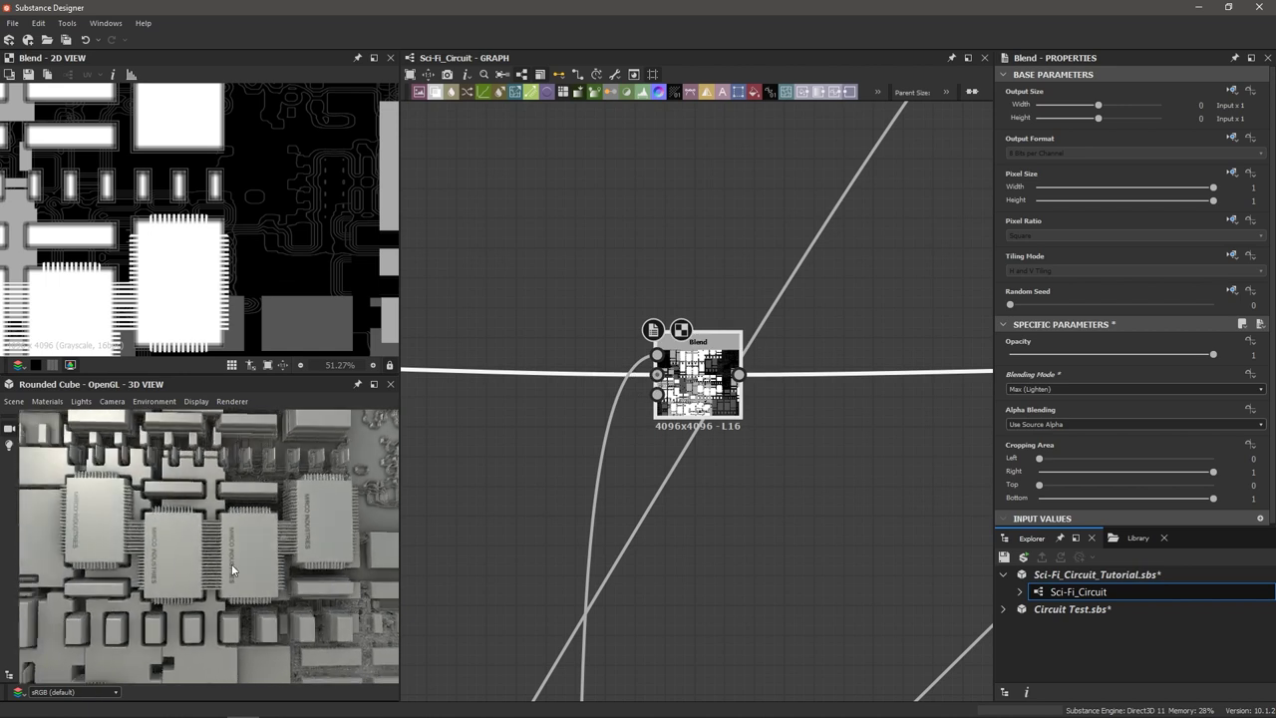
{"action": "right_click_drag", "start_coordinate": [231, 563], "coordinate": [296, 542]}
{"action": "left_click_drag", "start_coordinate": [296, 544], "coordinate": [247, 565]}
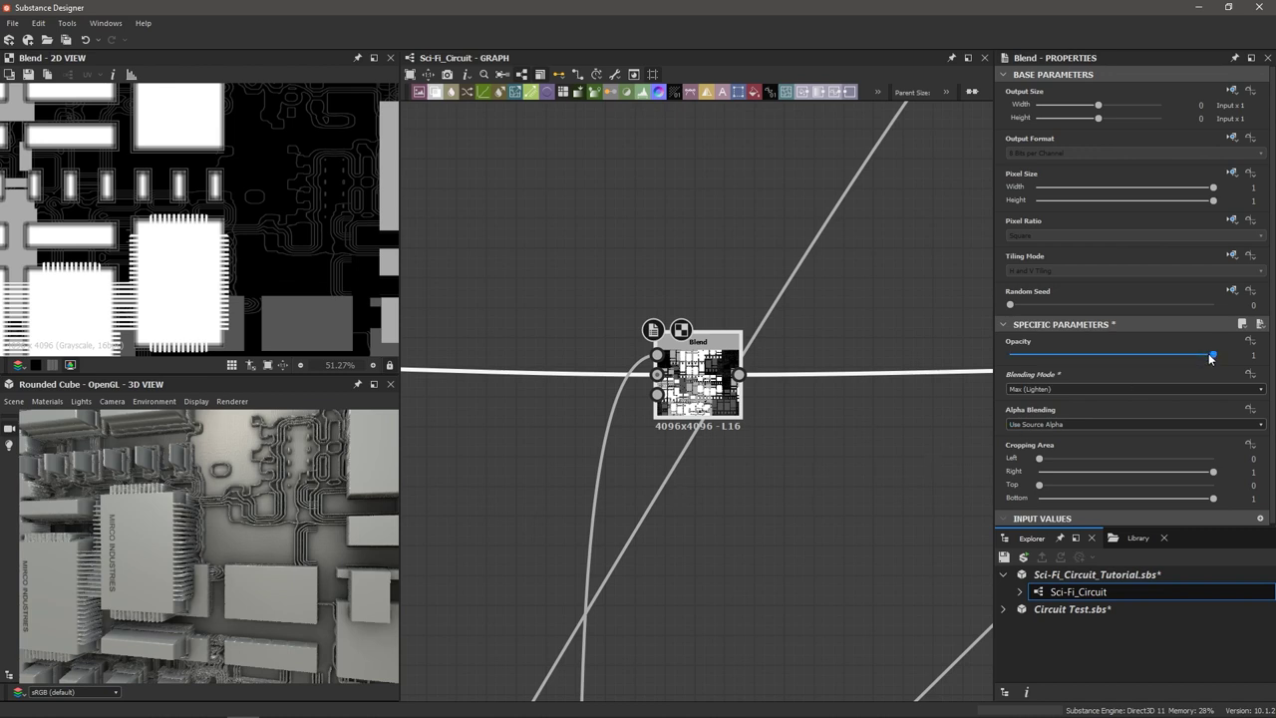
{"action": "left_click_drag", "start_coordinate": [1212, 354], "coordinate": [1164, 356]}
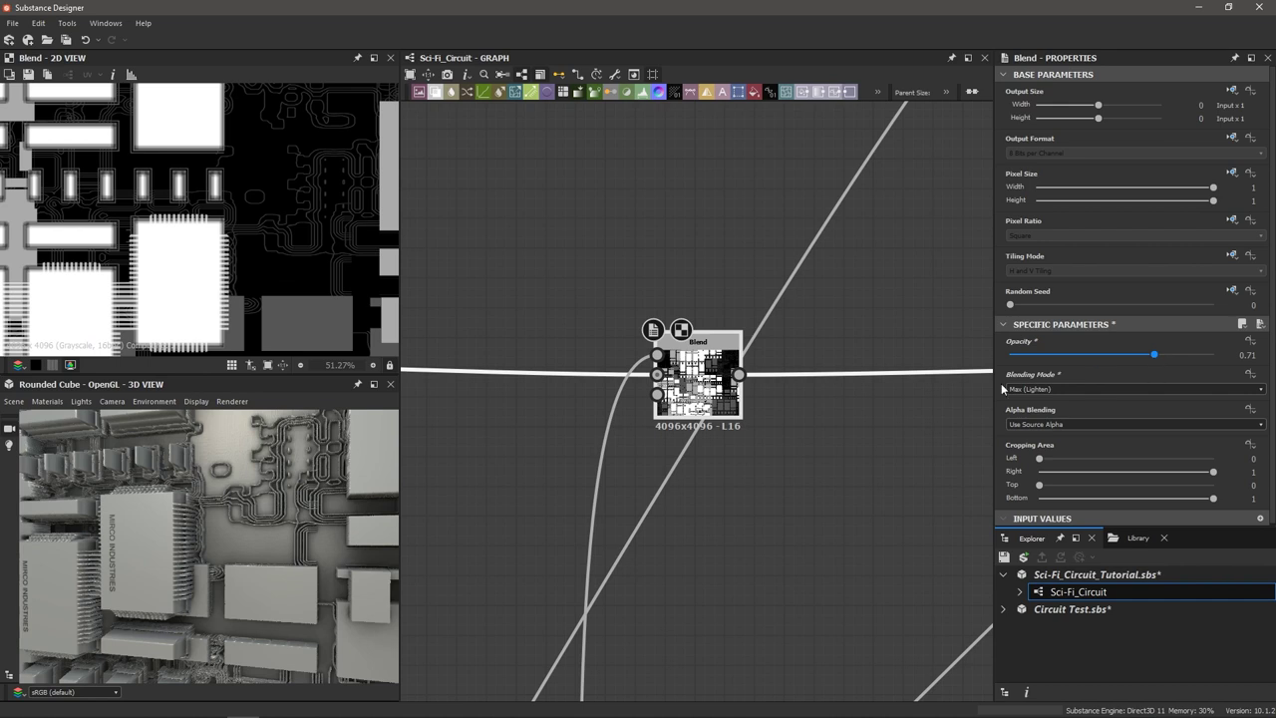
Edit the 3D view's Default material and reduce its height Scale to 2.06.
{"action": "left_click_drag", "start_coordinate": [189, 503], "coordinate": [165, 481]}
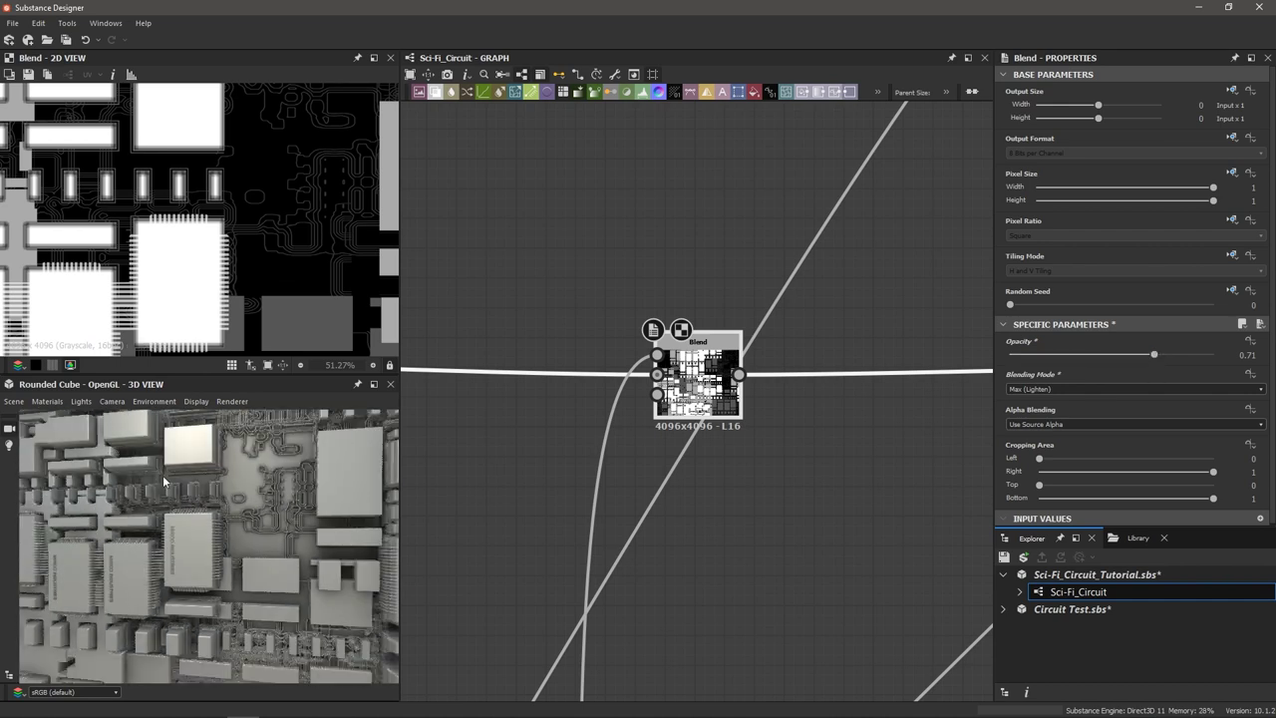
{"action": "left_click", "coordinate": [47, 400]}
{"action": "mouse_move", "coordinate": [64, 419]}
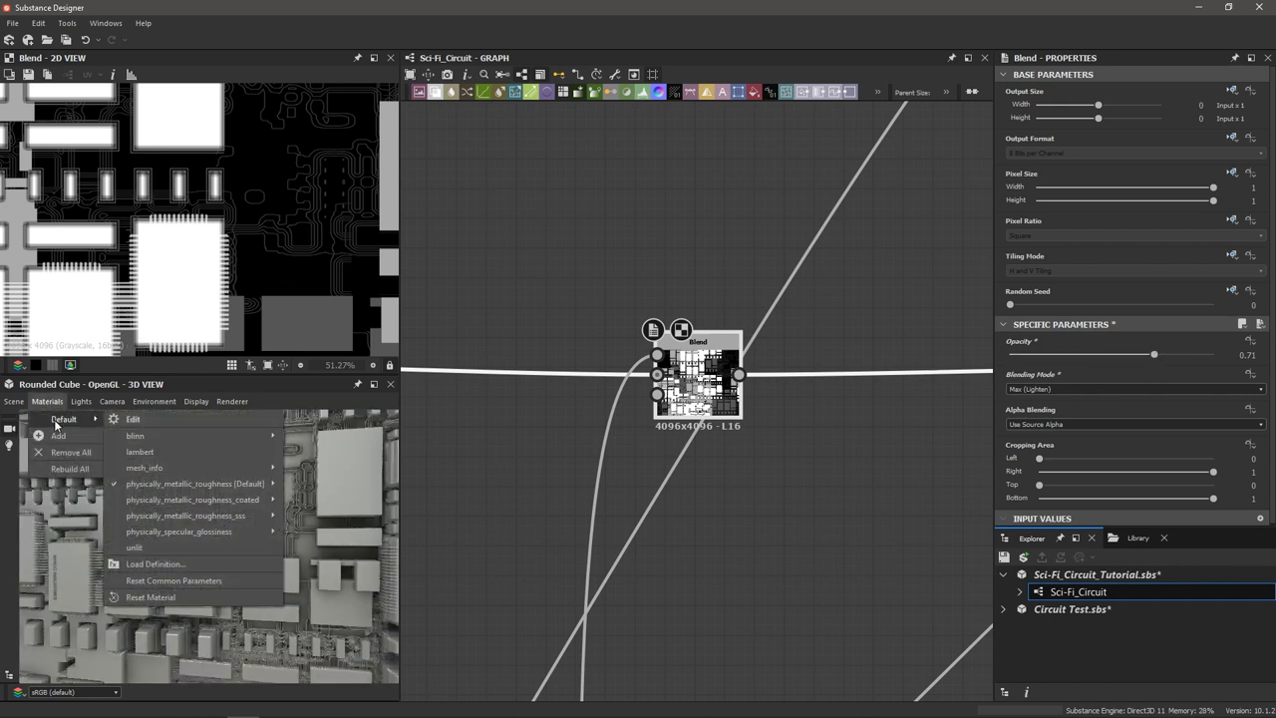
{"action": "left_click", "coordinate": [174, 421]}
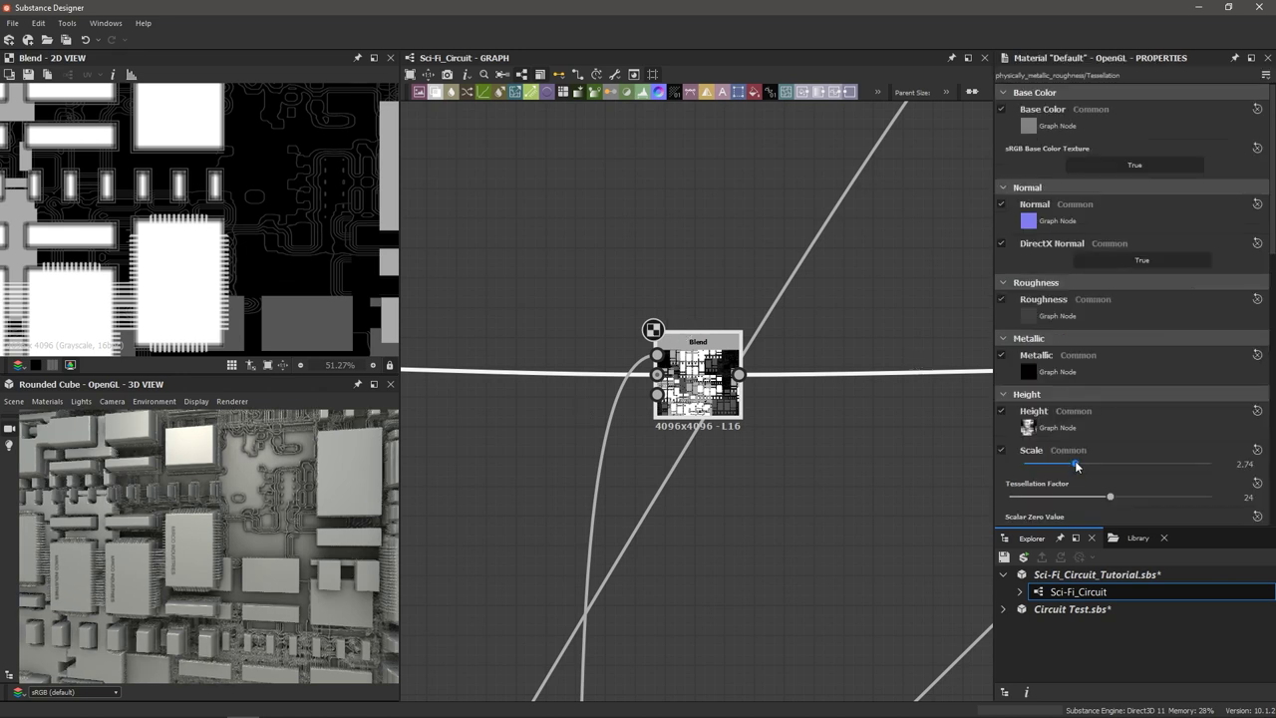
{"action": "left_click", "coordinate": [1074, 465]}
{"action": "left_click_drag", "start_coordinate": [1073, 464], "coordinate": [1060, 468]}
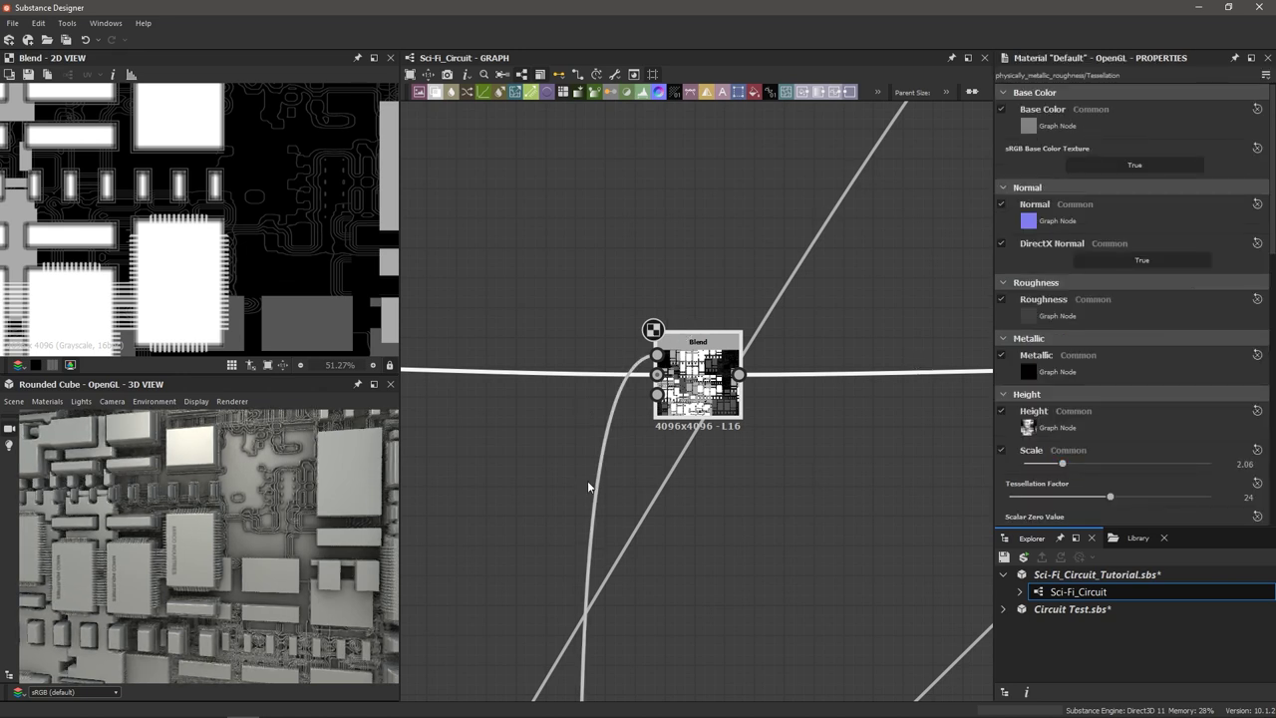
Inspect the chip pins up close in the 3D view and set the new Blend node's opacity to 0.83.
{"action": "scroll", "coordinate": [205, 539], "scroll_direction": "up", "scroll_amount": 5}
{"action": "scroll", "coordinate": [206, 540], "scroll_direction": "down", "scroll_amount": 3}
{"action": "left_click_drag", "start_coordinate": [206, 541], "coordinate": [194, 547]}
{"action": "scroll", "coordinate": [194, 549], "scroll_direction": "down", "scroll_amount": 2}
{"action": "left_click", "coordinate": [720, 361]}
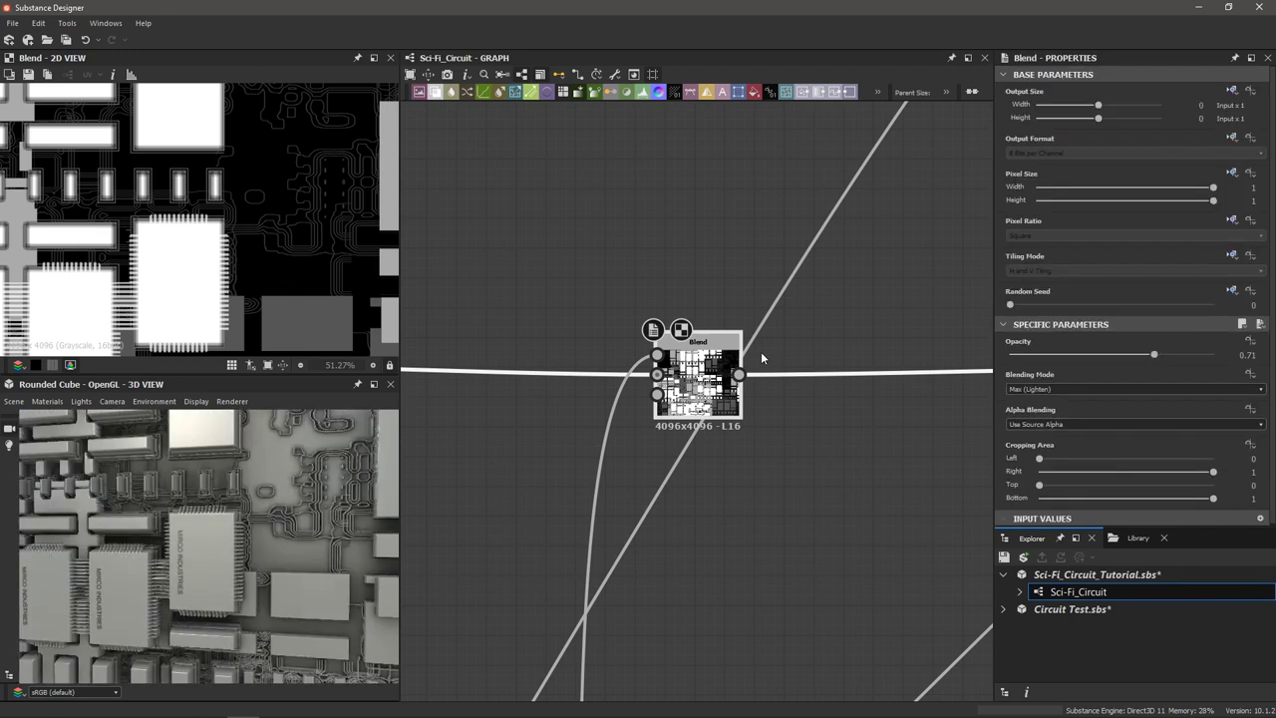
{"action": "left_click_drag", "start_coordinate": [1142, 356], "coordinate": [1161, 357]}
{"action": "left_click_drag", "start_coordinate": [1164, 356], "coordinate": [1178, 355]}
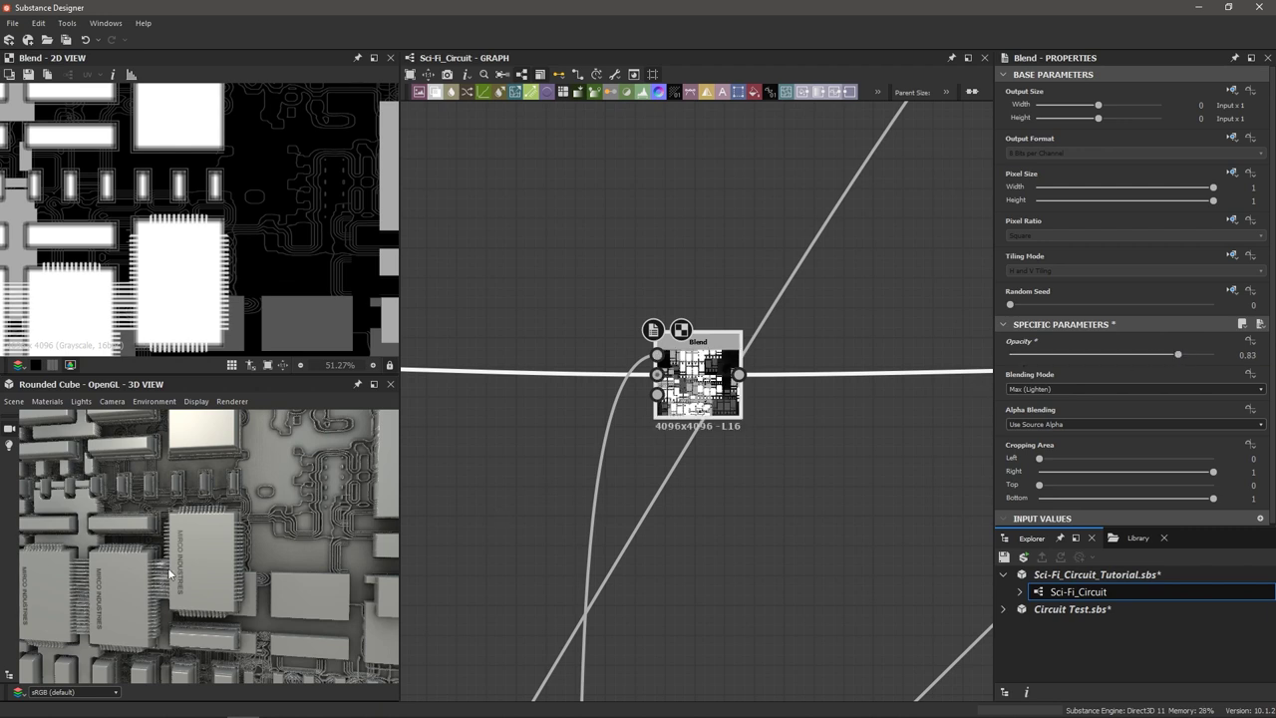
Examine the chip pins from several angles in the 3D view and review the Flood Fill and Histogram Select branch in the graph.
{"action": "left_click_drag", "start_coordinate": [168, 574], "coordinate": [150, 524]}
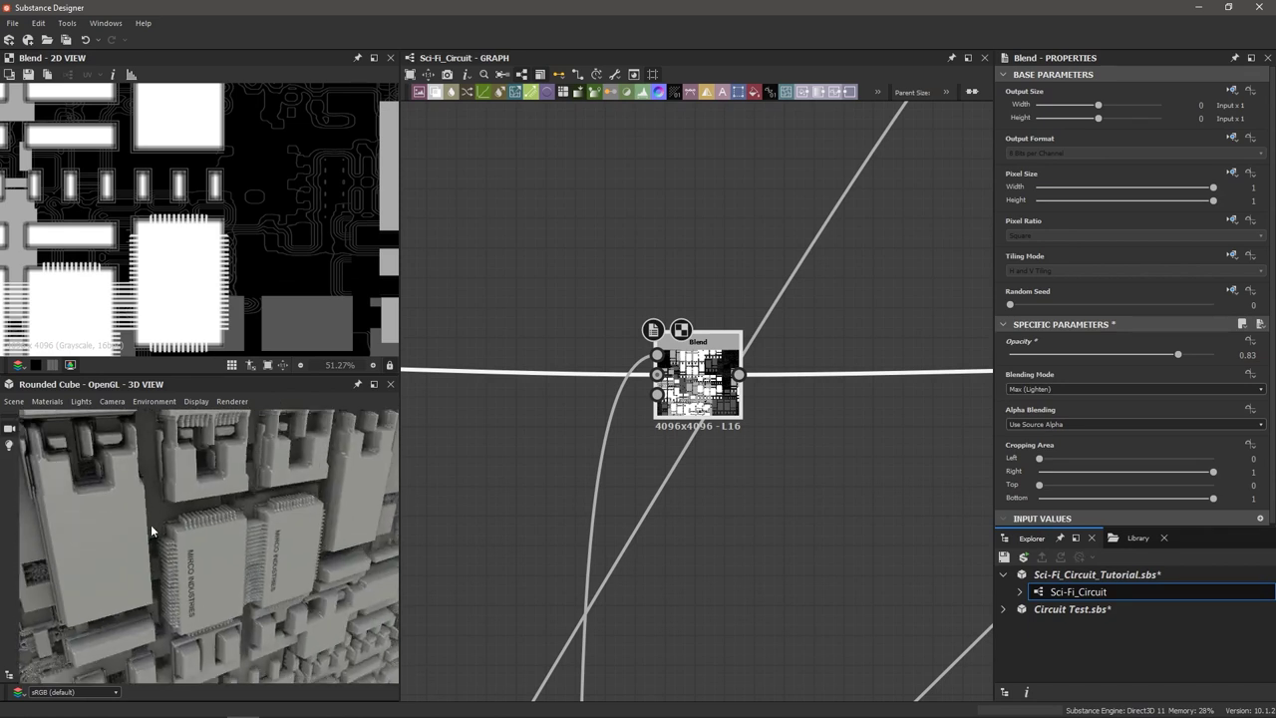
{"action": "right_click_drag", "start_coordinate": [151, 525], "coordinate": [188, 564]}
{"action": "left_click_drag", "start_coordinate": [202, 576], "coordinate": [204, 567]}
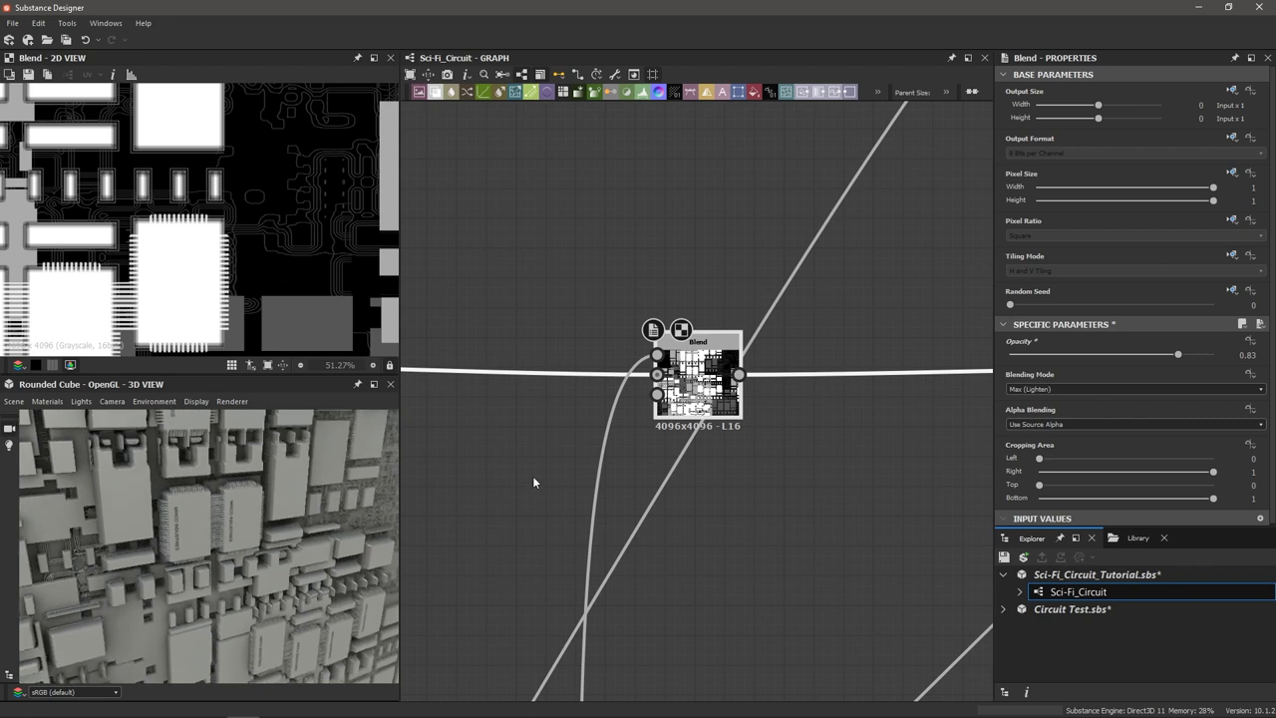
{"action": "scroll", "coordinate": [532, 479], "scroll_direction": "down", "scroll_amount": 5}
{"action": "middle_click_drag", "start_coordinate": [478, 638], "coordinate": [619, 524]}
{"action": "scroll", "coordinate": [619, 525], "scroll_direction": "up", "scroll_amount": 2}
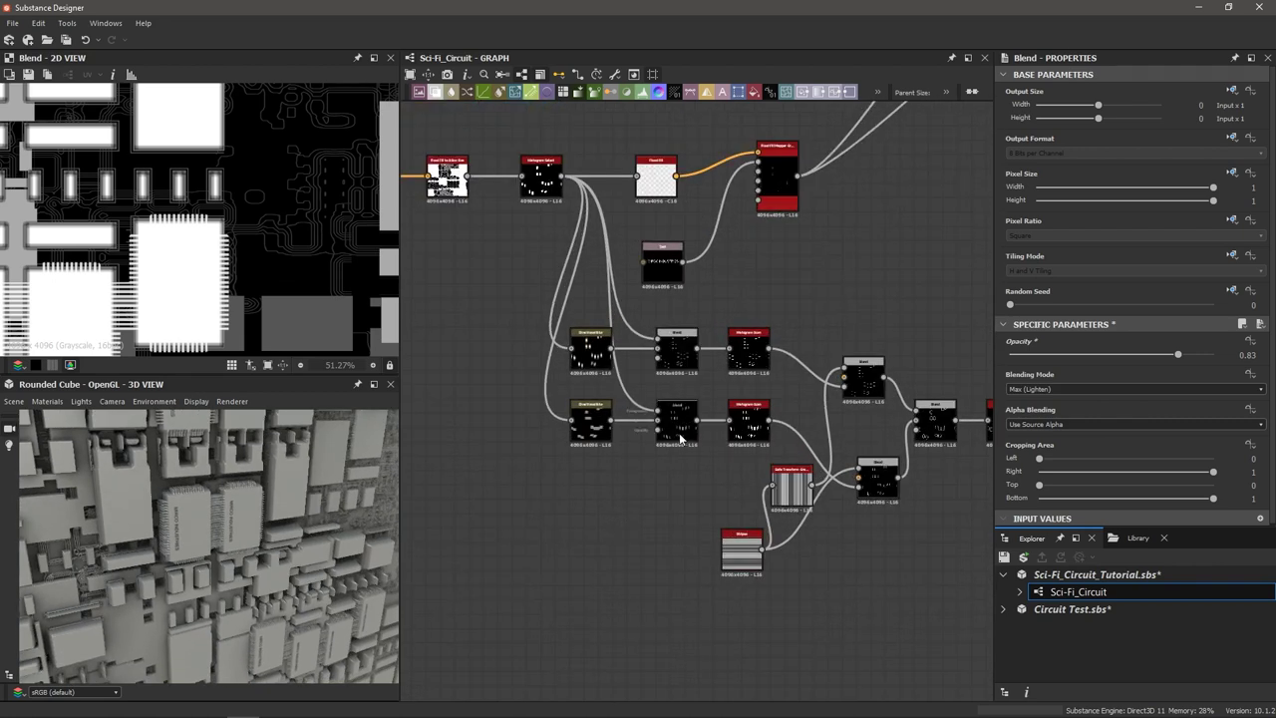
{"action": "scroll", "coordinate": [638, 453], "scroll_direction": "down", "scroll_amount": 1}
{"action": "middle_click_drag", "start_coordinate": [517, 375], "coordinate": [570, 421]}
{"action": "scroll", "coordinate": [571, 422], "scroll_direction": "up", "scroll_amount": 3}
{"action": "middle_click_drag", "start_coordinate": [560, 349], "coordinate": [643, 406]}
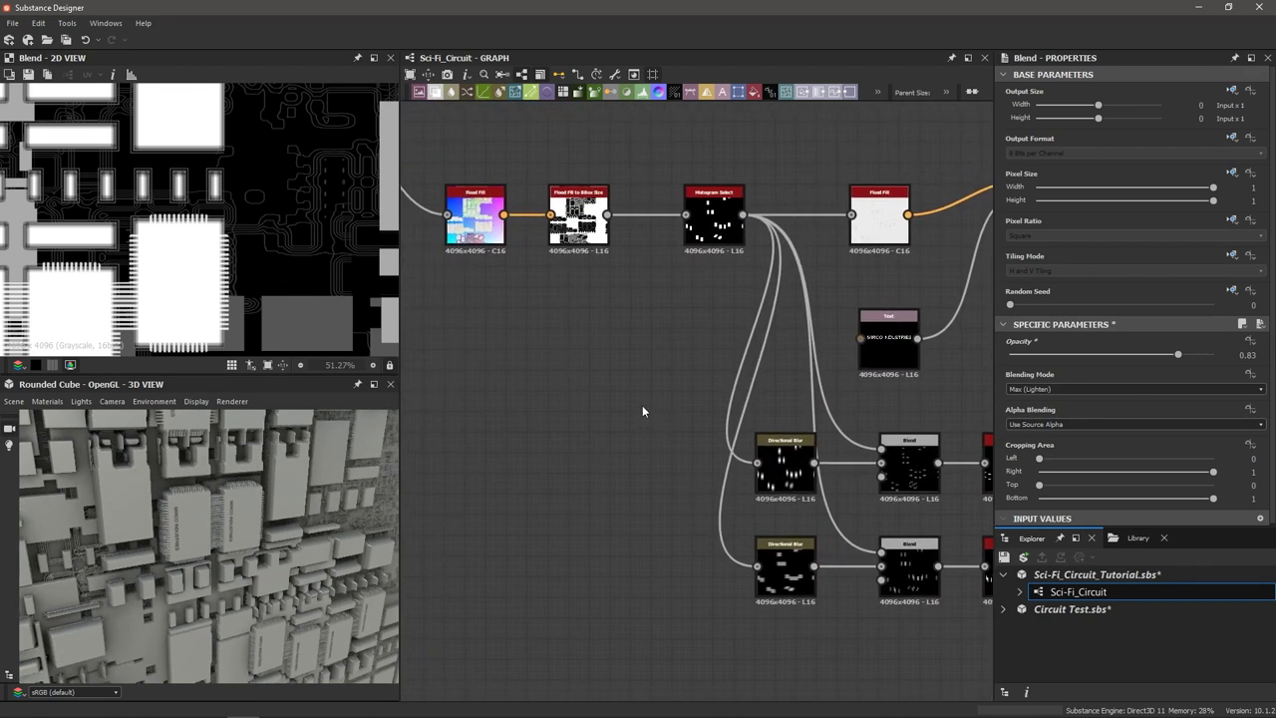
{"action": "scroll", "coordinate": [480, 252], "scroll_direction": "up", "scroll_amount": 2}
{"action": "scroll", "coordinate": [527, 237], "scroll_direction": "down", "scroll_amount": 1}
{"action": "scroll", "coordinate": [598, 240], "scroll_direction": "up", "scroll_amount": 1}
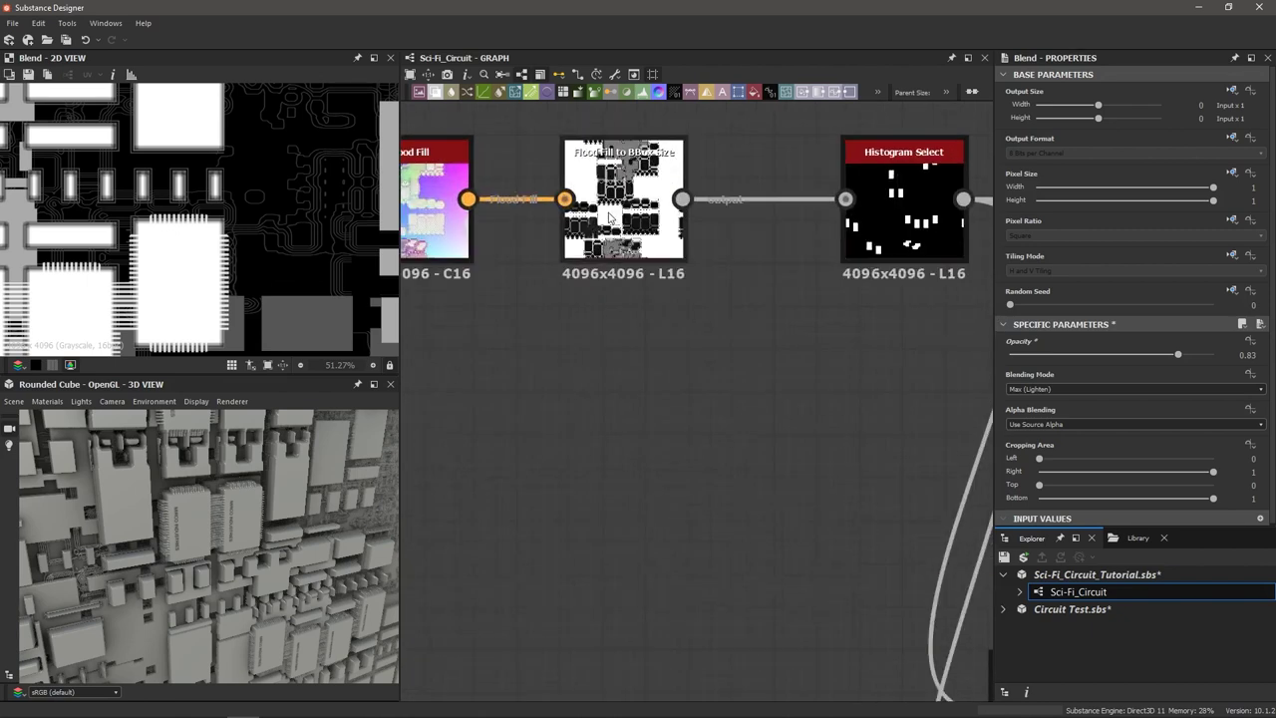
{"action": "scroll", "coordinate": [692, 265], "scroll_direction": "down", "scroll_amount": 1}
{"action": "middle_click_drag", "start_coordinate": [779, 269], "coordinate": [755, 264]}
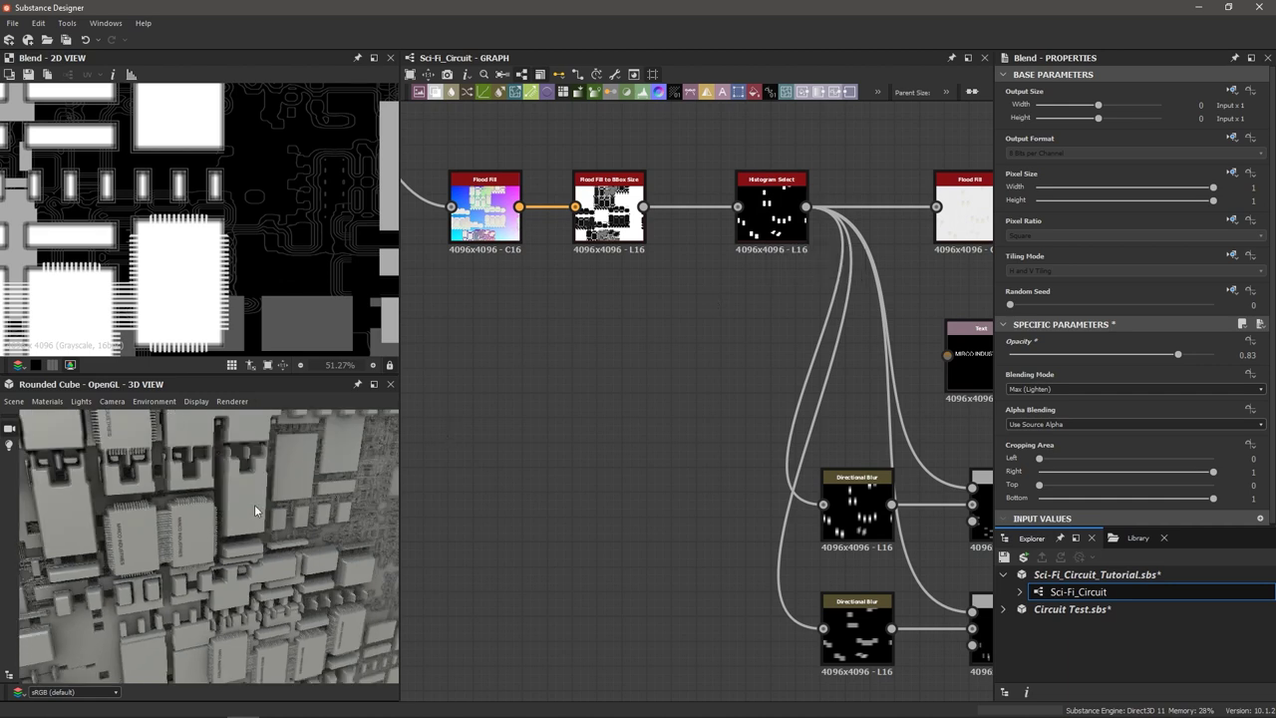
{"action": "scroll", "coordinate": [240, 506], "scroll_direction": "down", "scroll_amount": 3}
{"action": "left_click_drag", "start_coordinate": [248, 484], "coordinate": [191, 567]}
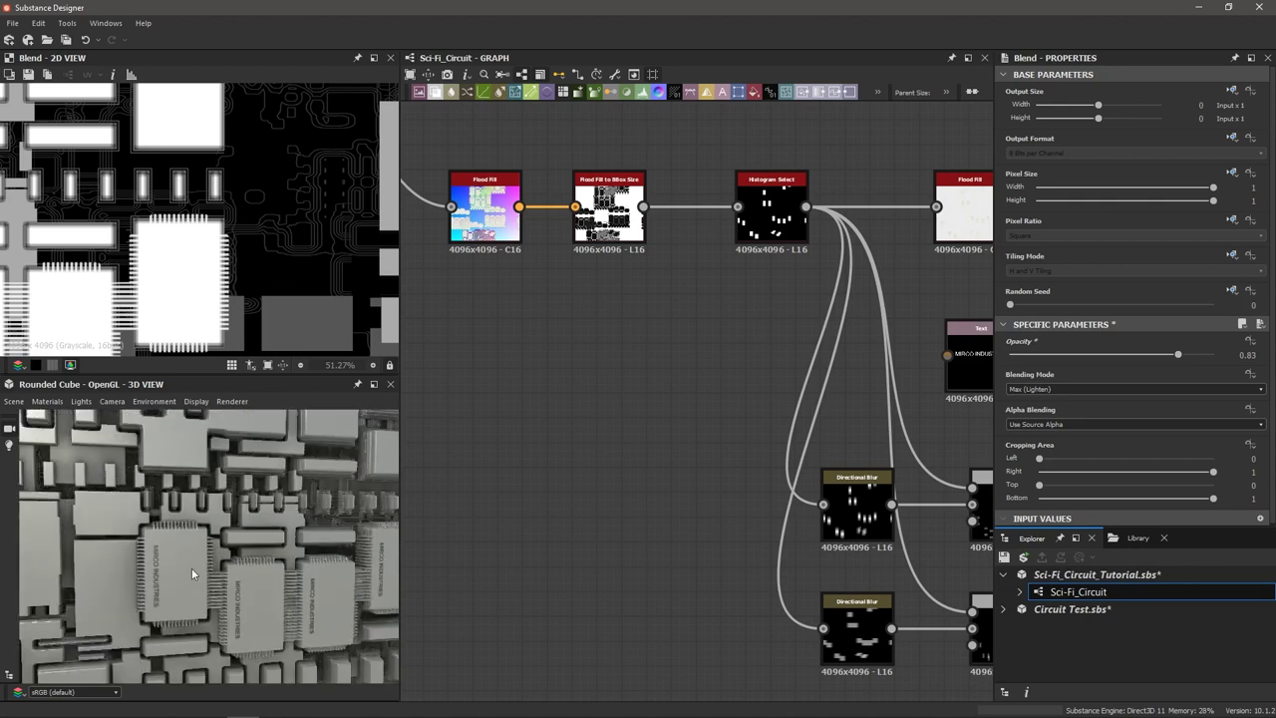
{"action": "scroll", "coordinate": [216, 501], "scroll_direction": "down", "scroll_amount": 3}
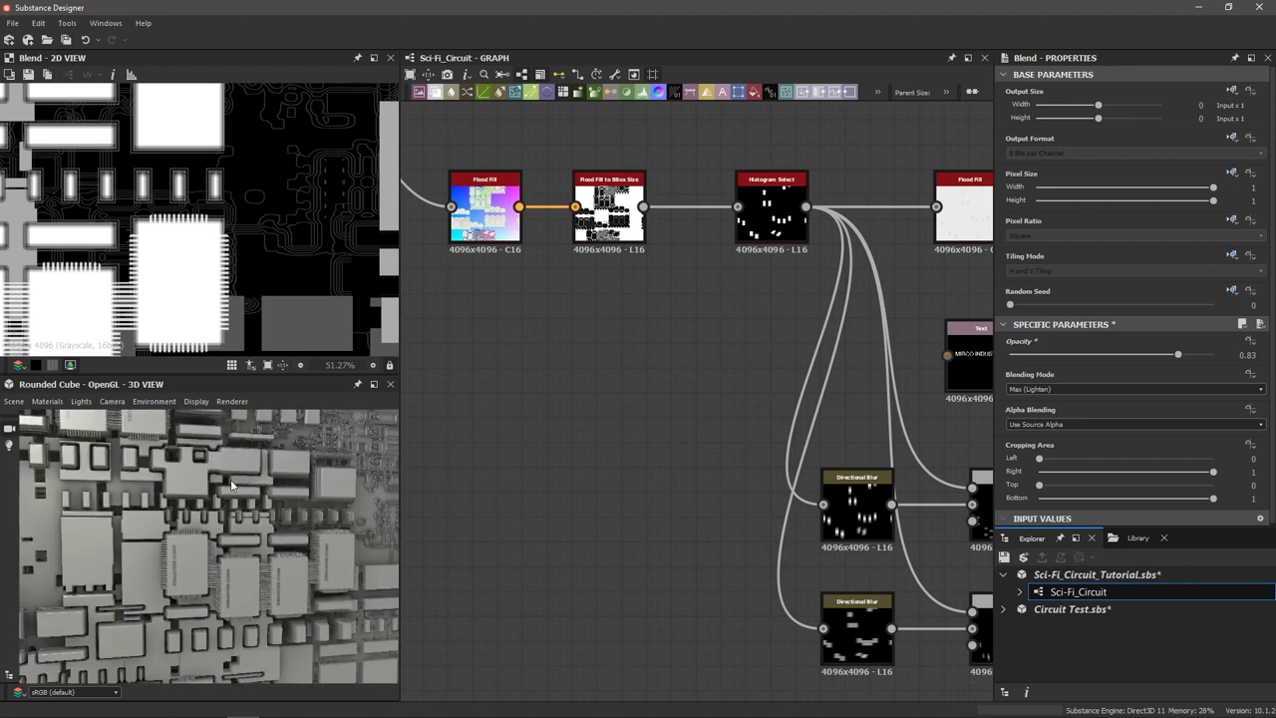
{"action": "scroll", "coordinate": [615, 464], "scroll_direction": "down", "scroll_amount": 3}
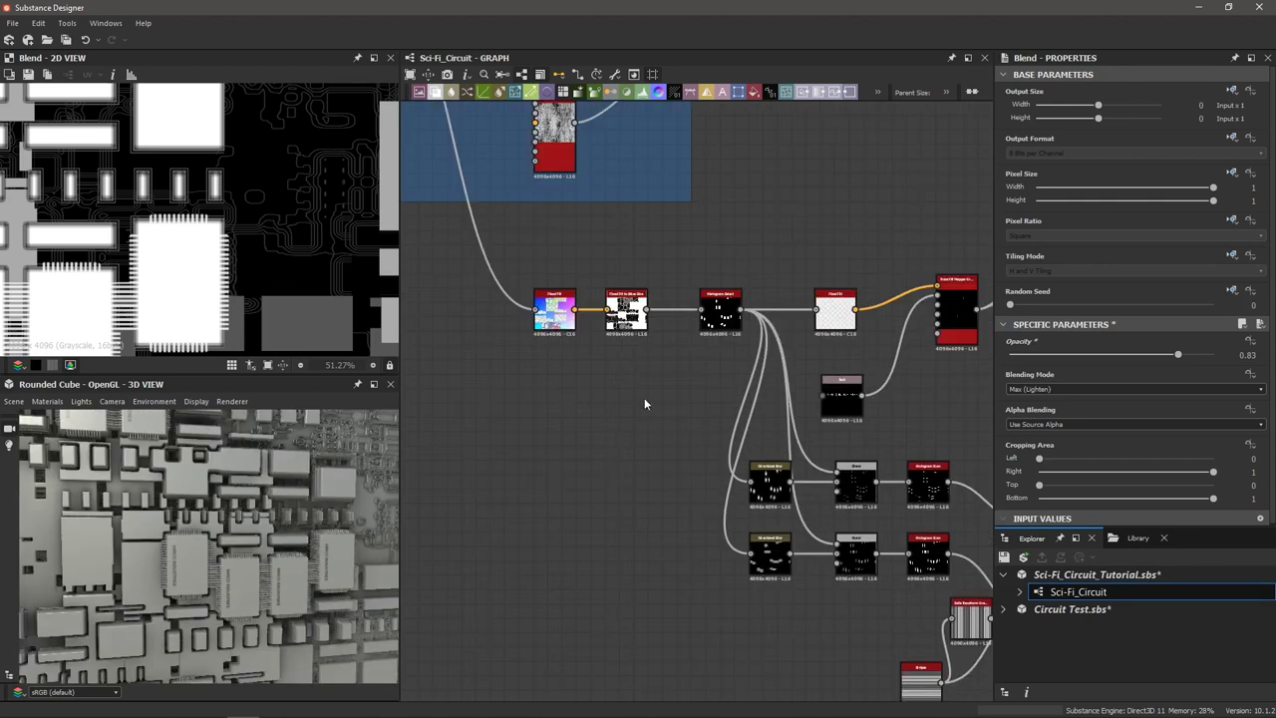
Add a frame titled "Object Isolation" around the first Flood Fill node and the Flood Fill to BBox Size node.
{"action": "scroll", "coordinate": [529, 398], "scroll_direction": "down", "scroll_amount": 3}
{"action": "scroll", "coordinate": [535, 407], "scroll_direction": "up", "scroll_amount": 2}
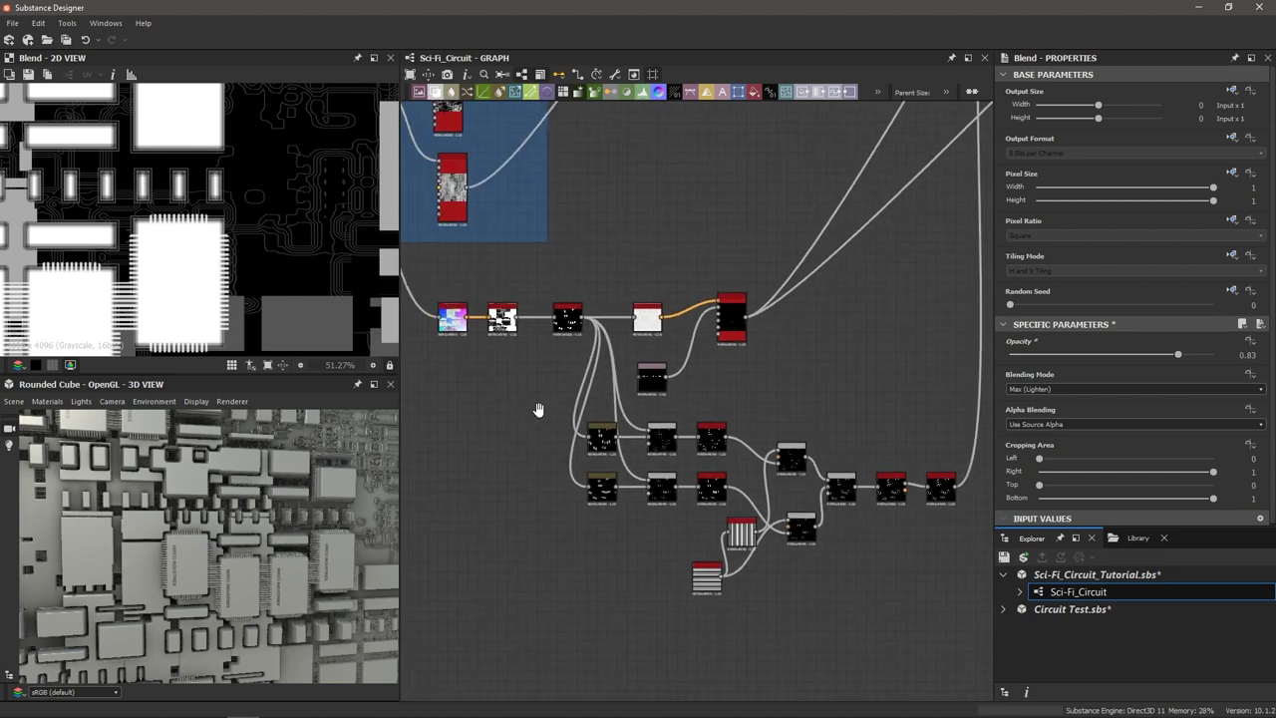
{"action": "scroll", "coordinate": [574, 423], "scroll_direction": "up", "scroll_amount": 3}
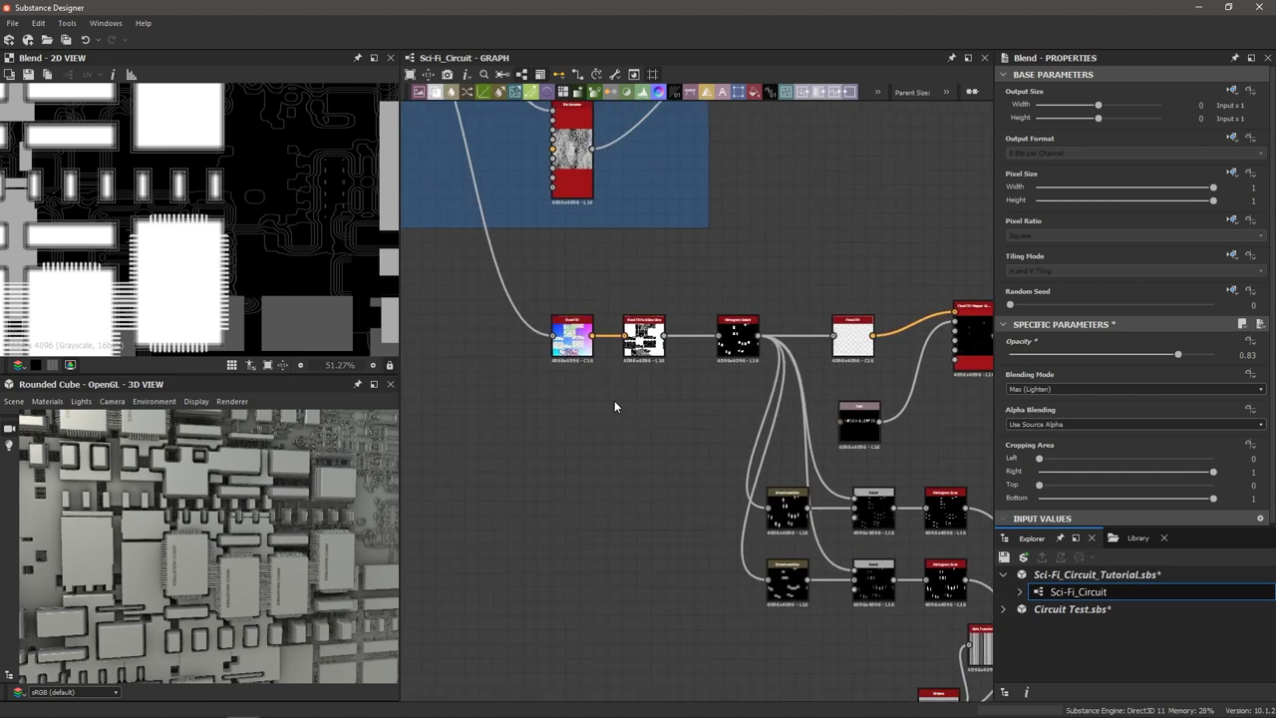
{"action": "scroll", "coordinate": [645, 407], "scroll_direction": "up", "scroll_amount": 2}
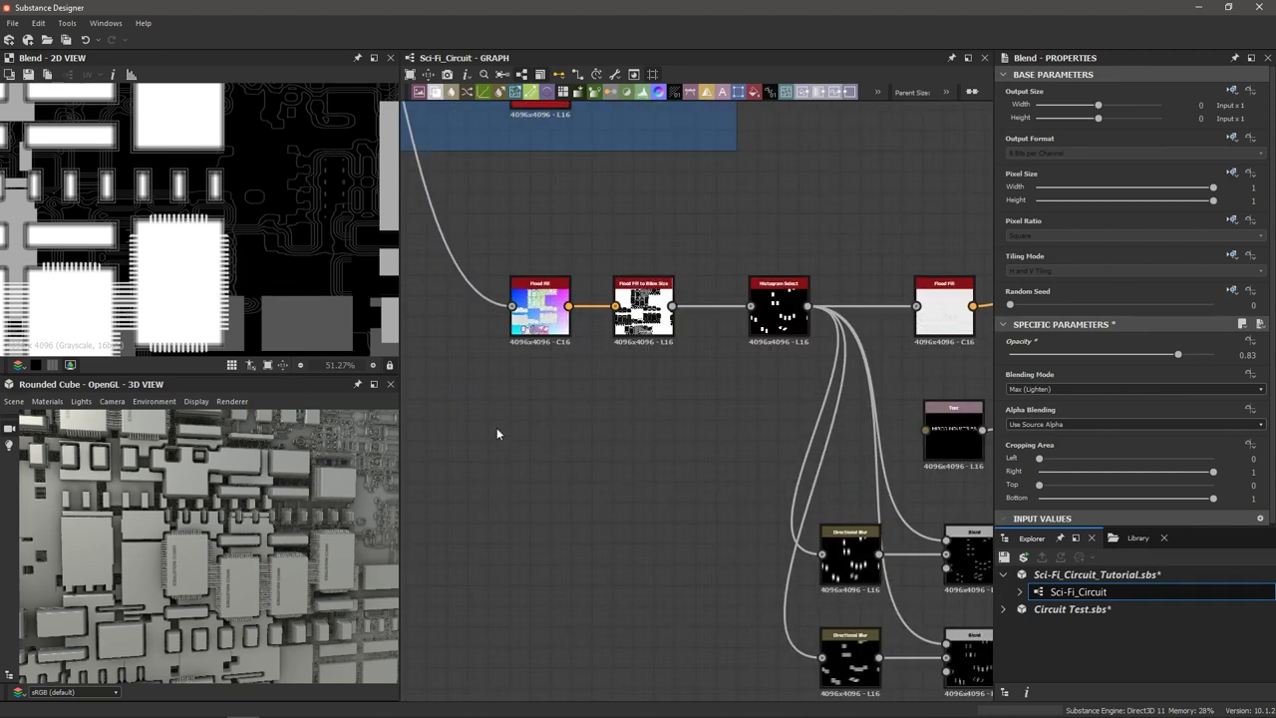
{"action": "scroll", "coordinate": [510, 389], "scroll_direction": "up", "scroll_amount": 1}
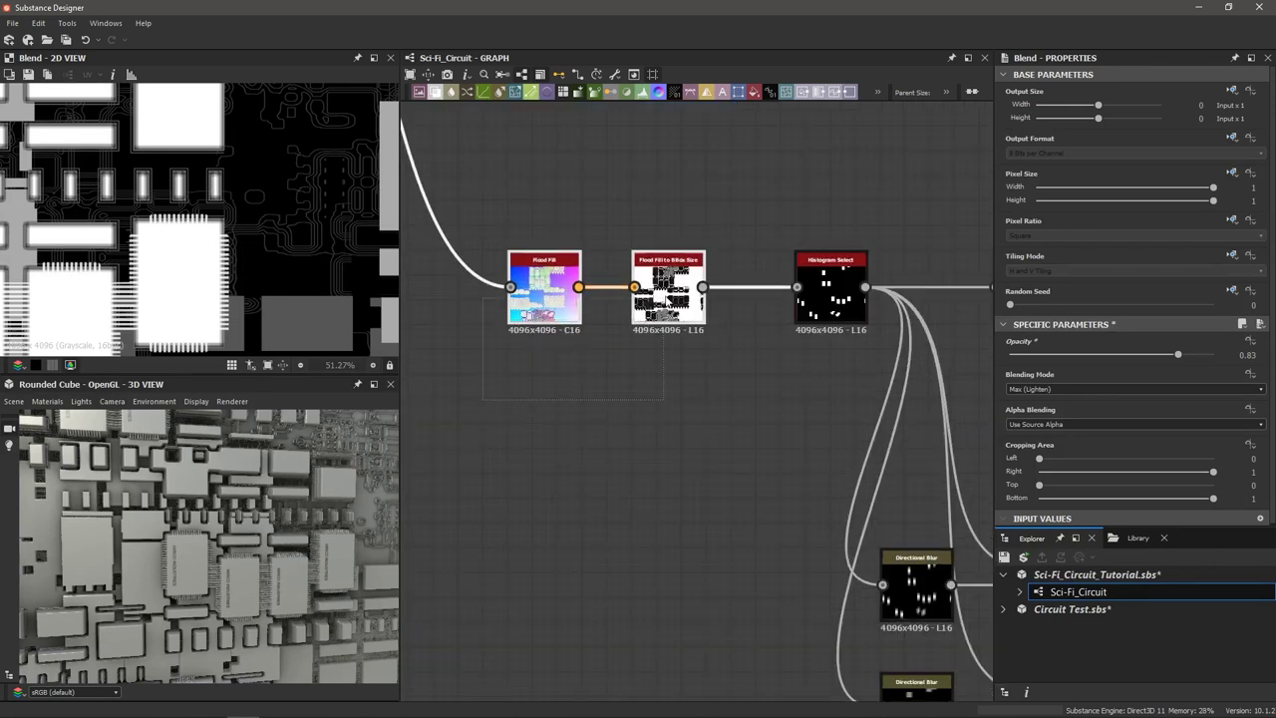
{"action": "scroll", "coordinate": [678, 297], "scroll_direction": "up", "scroll_amount": 3}
{"action": "scroll", "coordinate": [673, 299], "scroll_direction": "down", "scroll_amount": 6}
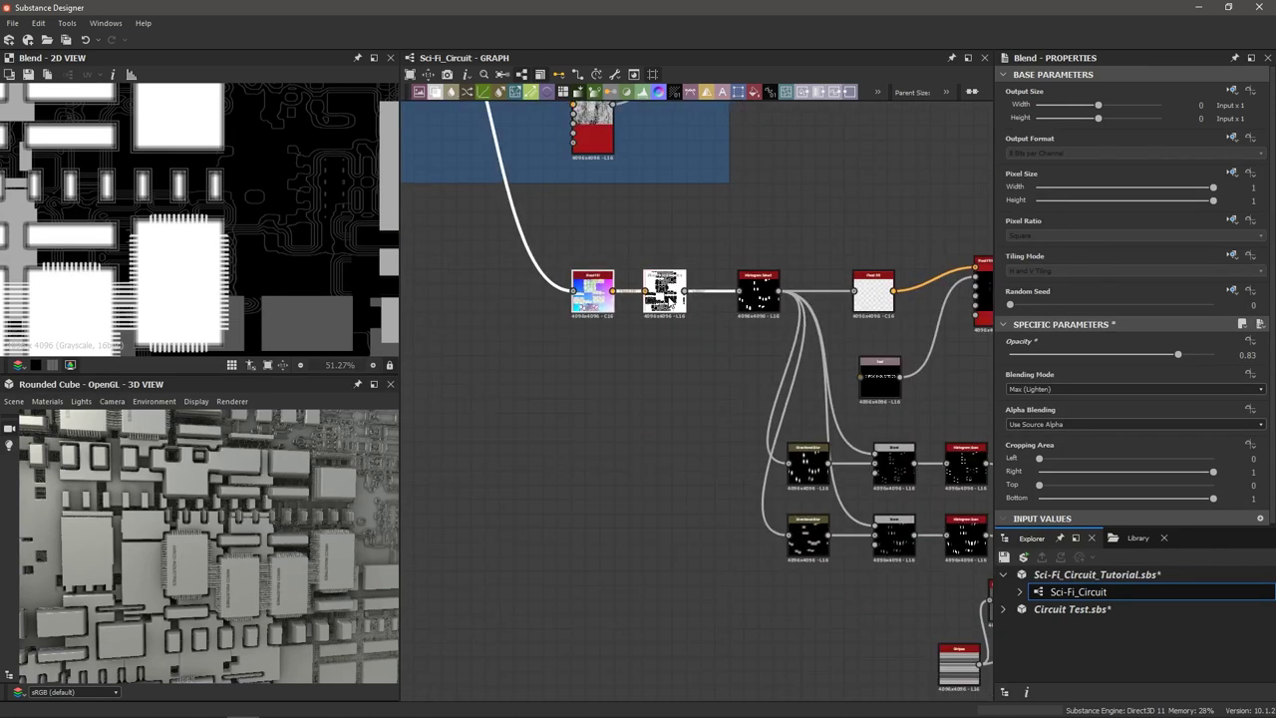
{"action": "key", "text": "space"}
{"action": "type", "text": "fra"}
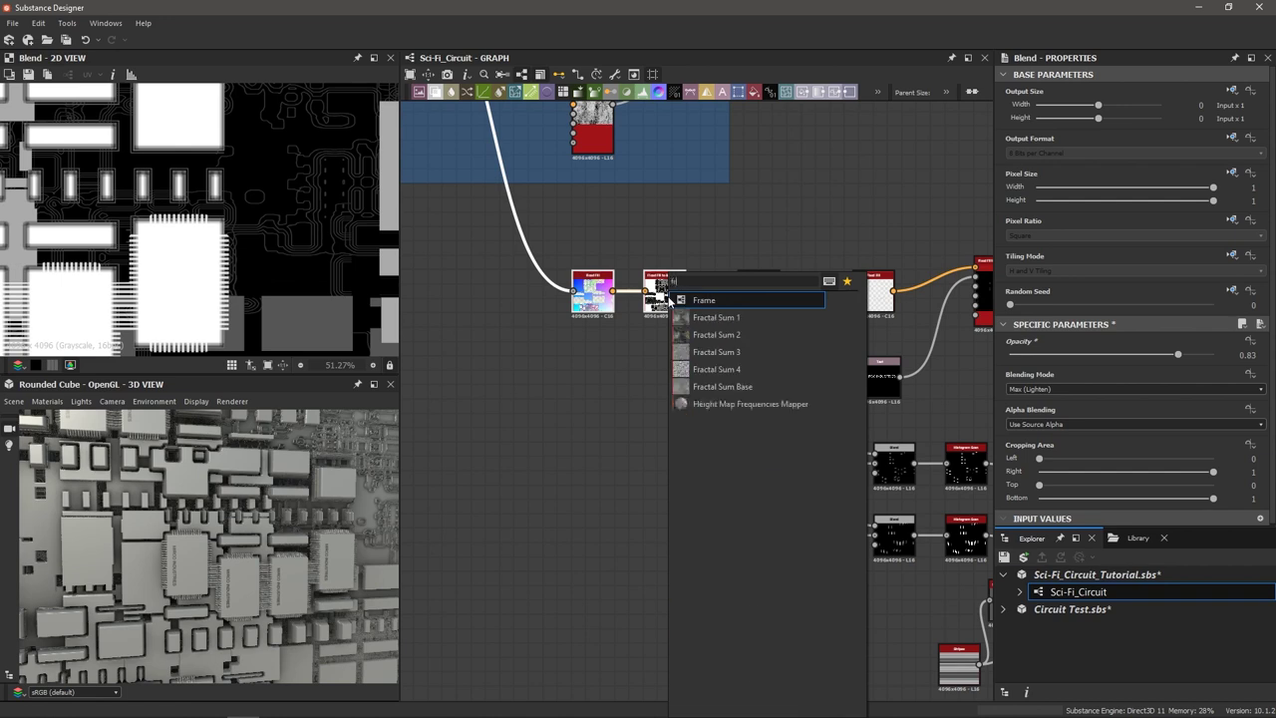
{"action": "key", "text": "Return"}
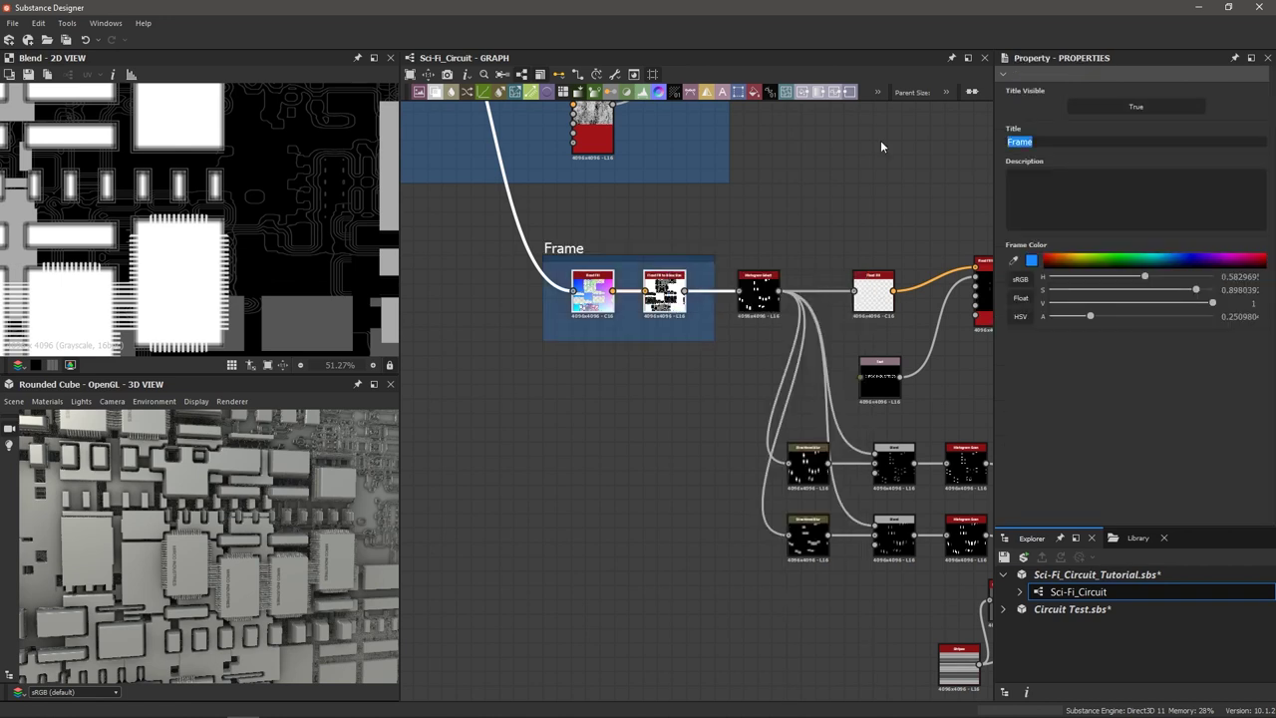
{"action": "type", "text": "Object Isolation"}
{"action": "key", "text": "Return"}
{"action": "scroll", "coordinate": [714, 266], "scroll_direction": "up", "scroll_amount": 1}
{"action": "scroll", "coordinate": [715, 259], "scroll_direction": "up", "scroll_amount": 1}
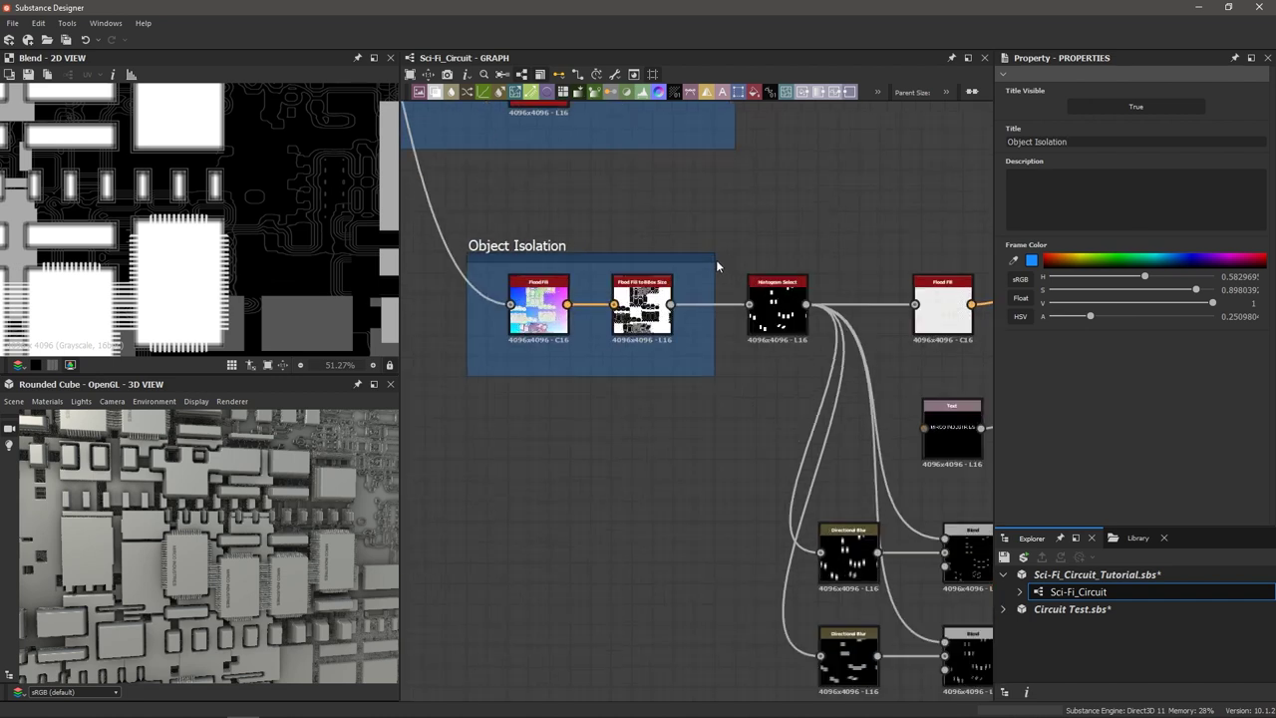
{"action": "scroll", "coordinate": [684, 309], "scroll_direction": "up", "scroll_amount": 1}
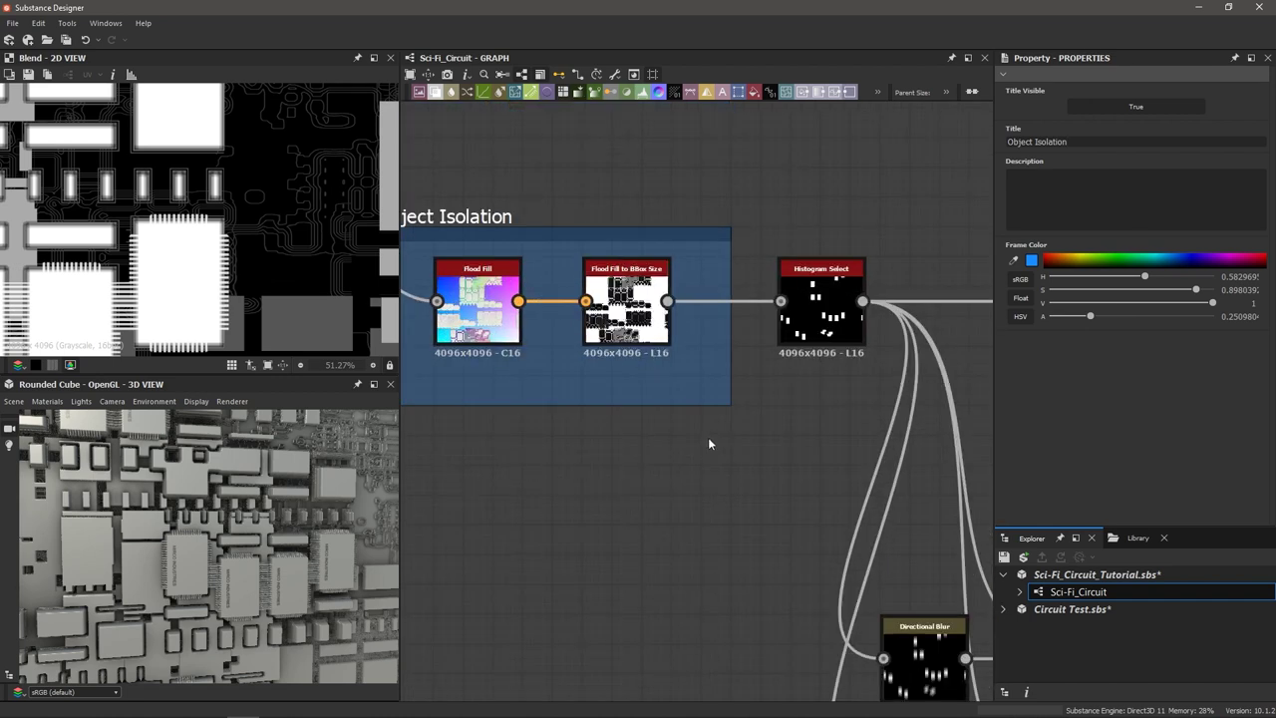
Add a frame around the Histogram Select node and the chip-detail nodes after it, and shift it clear of the Object Isolation frame.
{"action": "scroll", "coordinate": [615, 299], "scroll_direction": "down", "scroll_amount": 2}
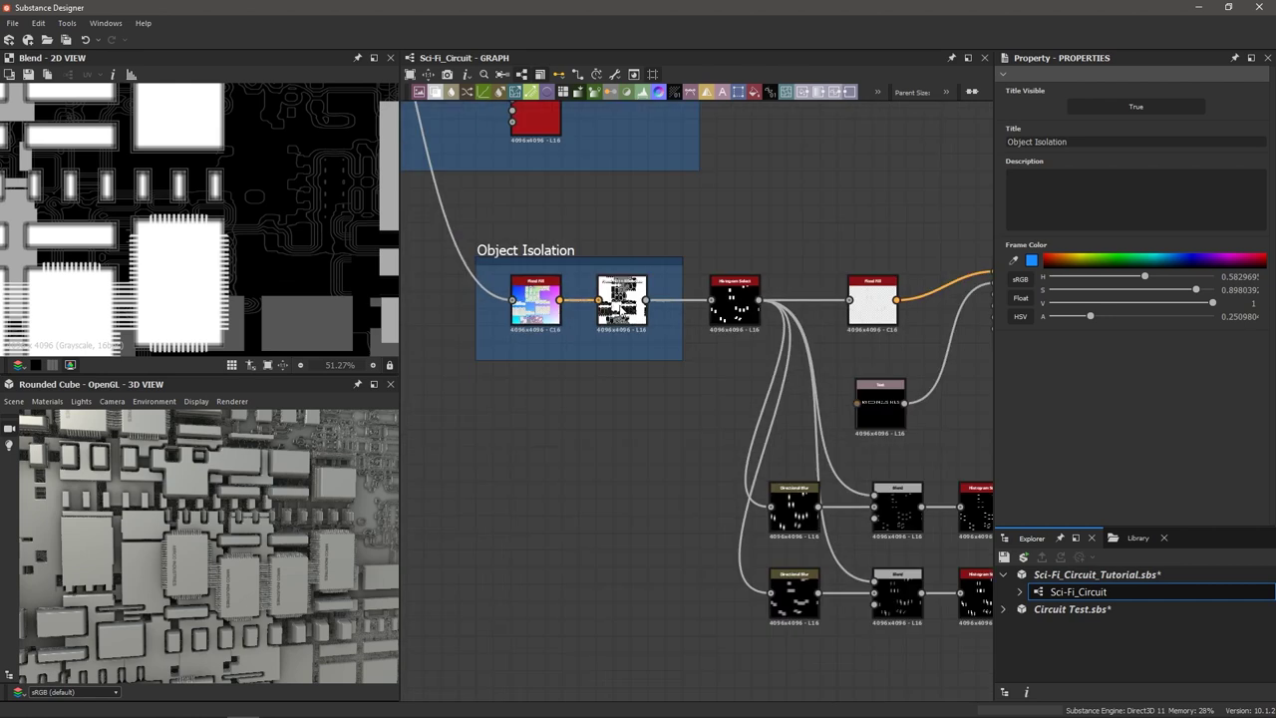
{"action": "scroll", "coordinate": [620, 309], "scroll_direction": "down", "scroll_amount": 2}
{"action": "middle_click_drag", "start_coordinate": [698, 601], "coordinate": [552, 561]}
{"action": "scroll", "coordinate": [612, 260], "scroll_direction": "down", "scroll_amount": 3}
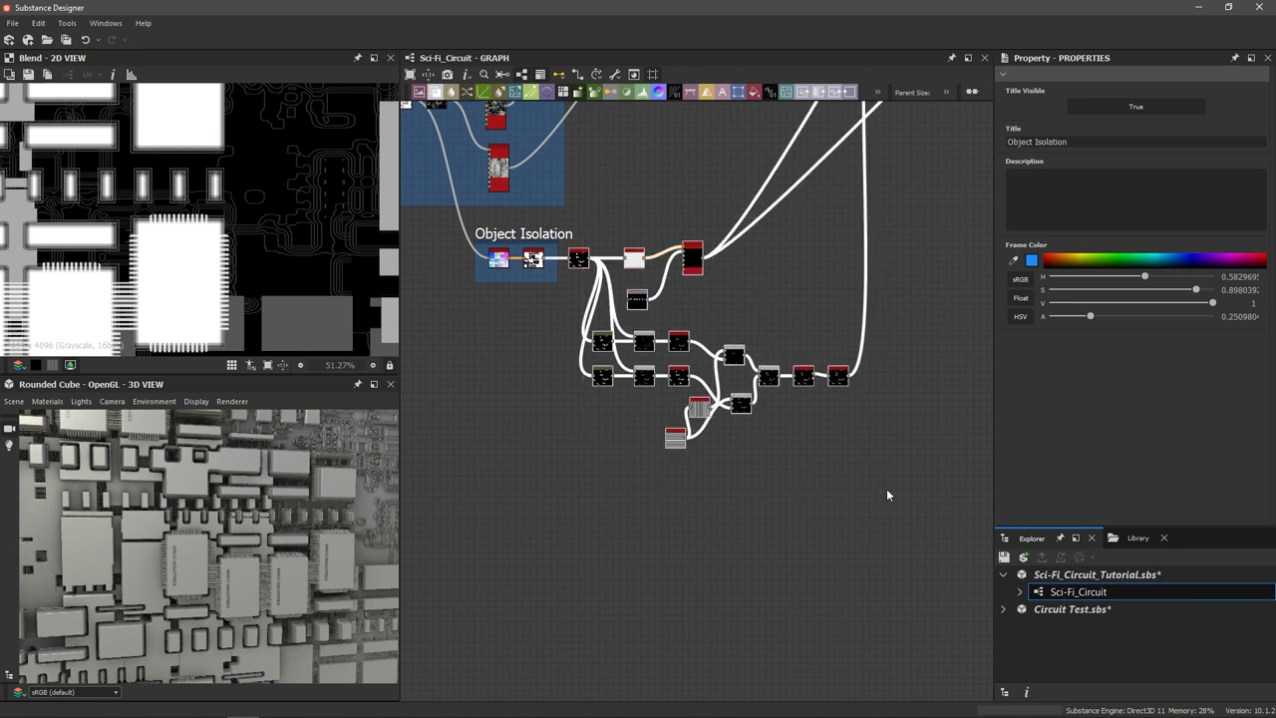
{"action": "key", "text": "space"}
{"action": "type", "text": "fr"}
{"action": "key", "text": "Return"}
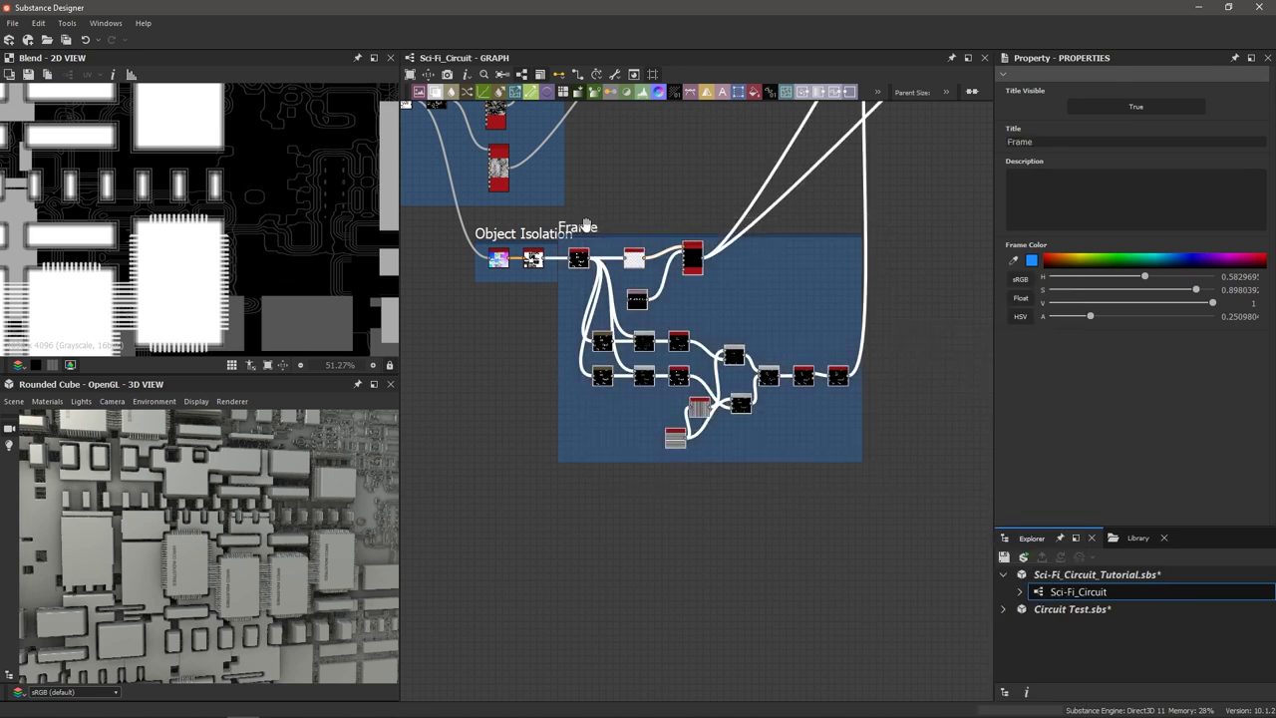
{"action": "left_click_drag", "start_coordinate": [586, 223], "coordinate": [616, 227]}
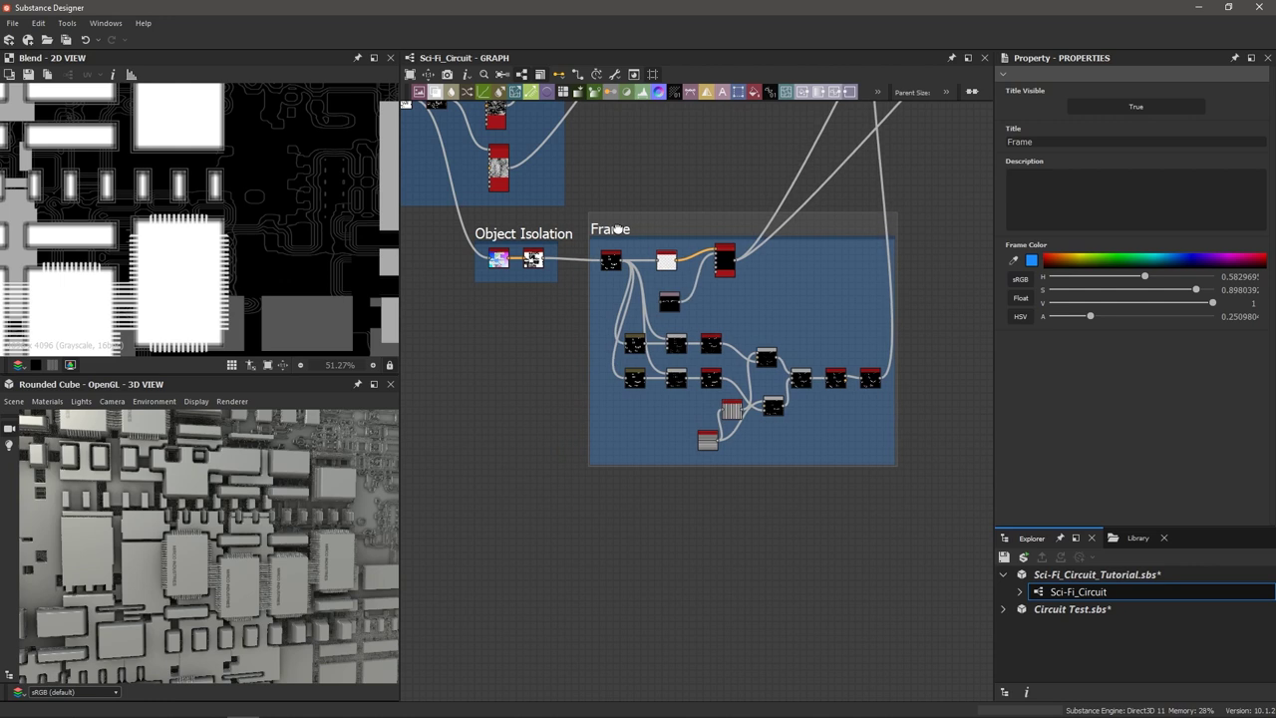
Title the new frame around the chip-detail nodes "Microchip" and fit the whole graph in view.
{"action": "double_click", "coordinate": [1076, 145]}
{"action": "type", "text": "Microchip"}
{"action": "key", "text": "Return"}
{"action": "key", "text": "f"}
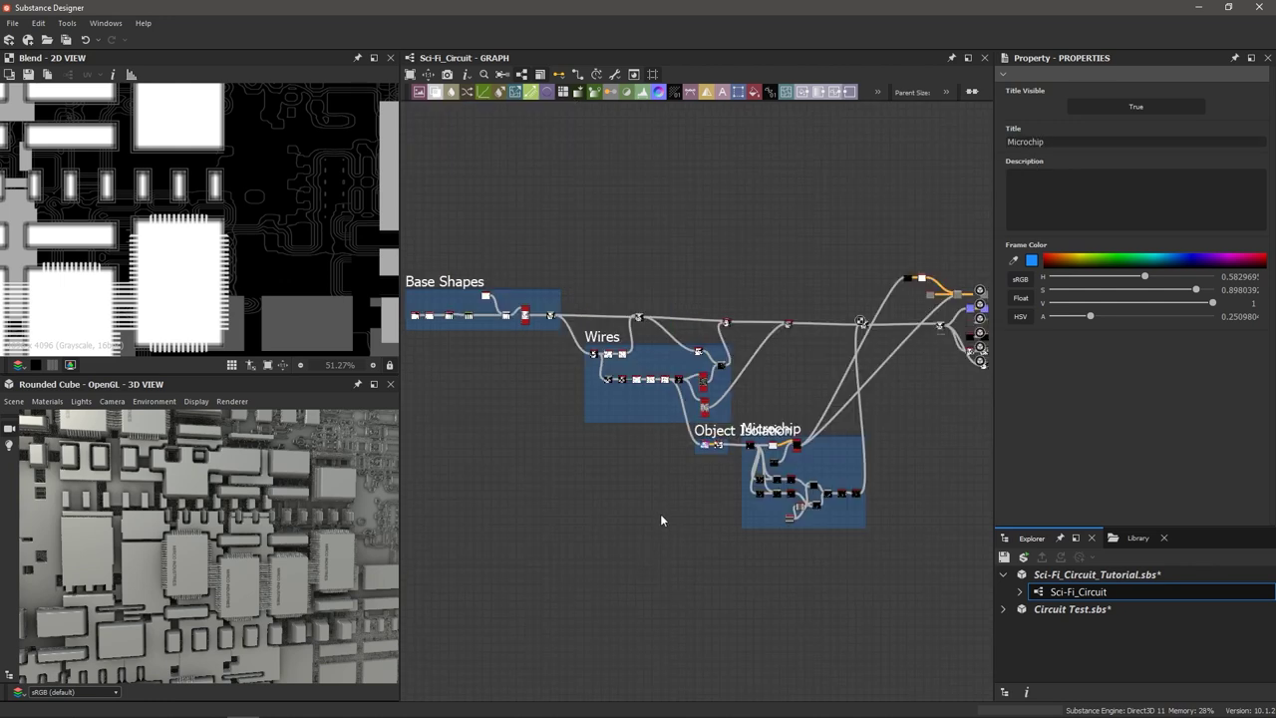
Switch the 3D view's preview mesh to Sphere 2 Tiles.
{"action": "mouse_move", "coordinate": [292, 518]}
{"action": "left_mouse_down"}
{"action": "mouse_move", "coordinate": [262, 500]}
{"action": "mouse_move", "coordinate": [211, 544]}
{"action": "mouse_move", "coordinate": [209, 502]}
{"action": "mouse_move", "coordinate": [209, 535]}
{"action": "mouse_move", "coordinate": [290, 494]}
{"action": "mouse_move", "coordinate": [302, 512]}
{"action": "left_mouse_up"}
{"action": "scroll", "coordinate": [215, 533], "scroll_direction": "up", "scroll_amount": 5}
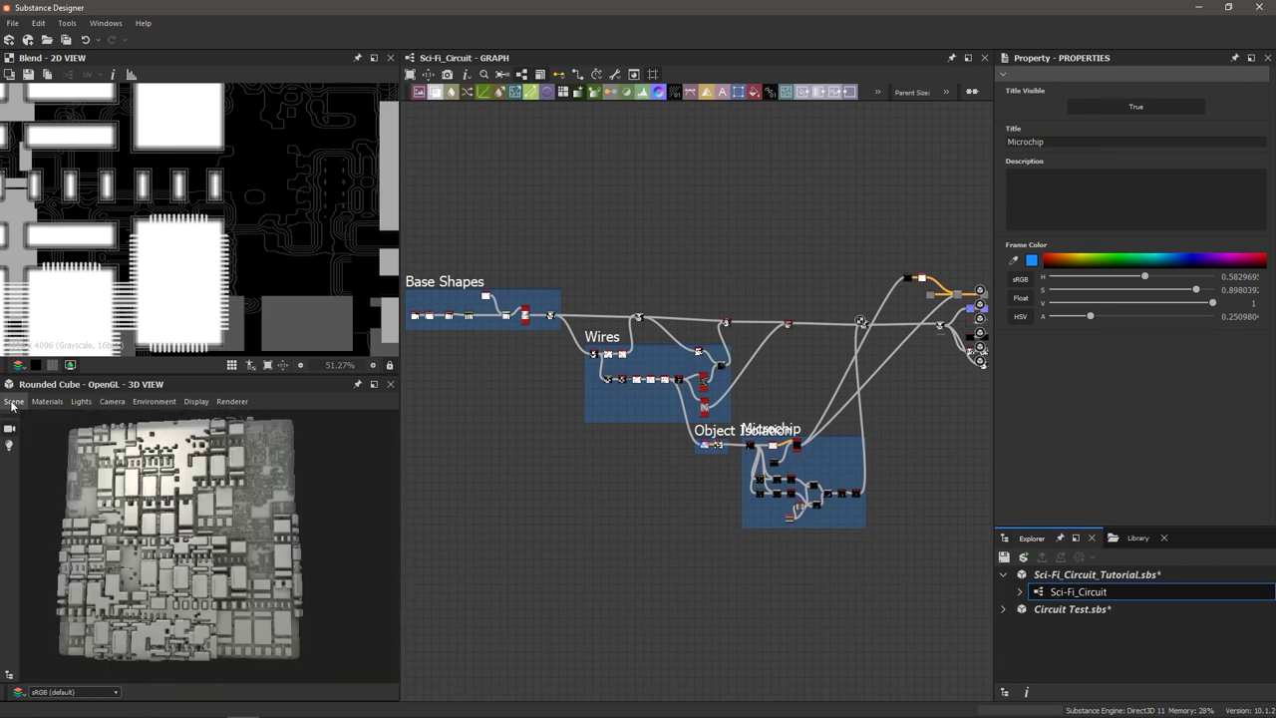
{"action": "left_click", "coordinate": [14, 401]}
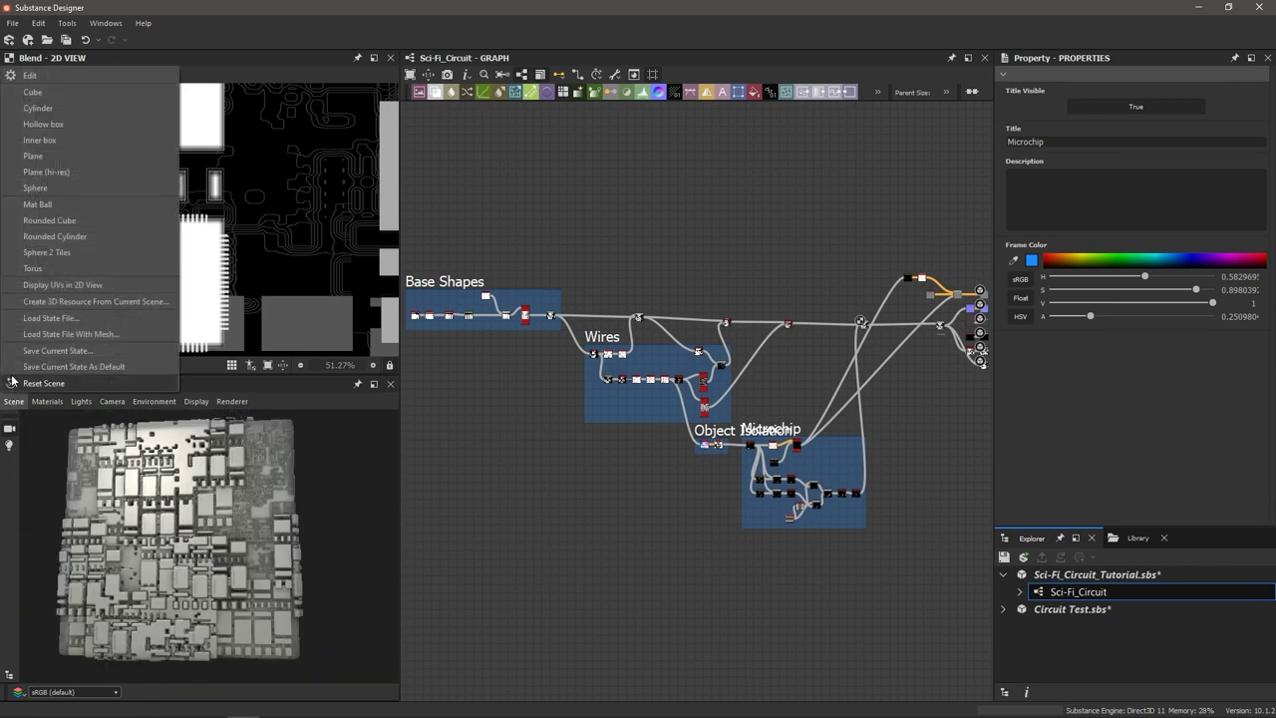
{"action": "left_click", "coordinate": [76, 252]}
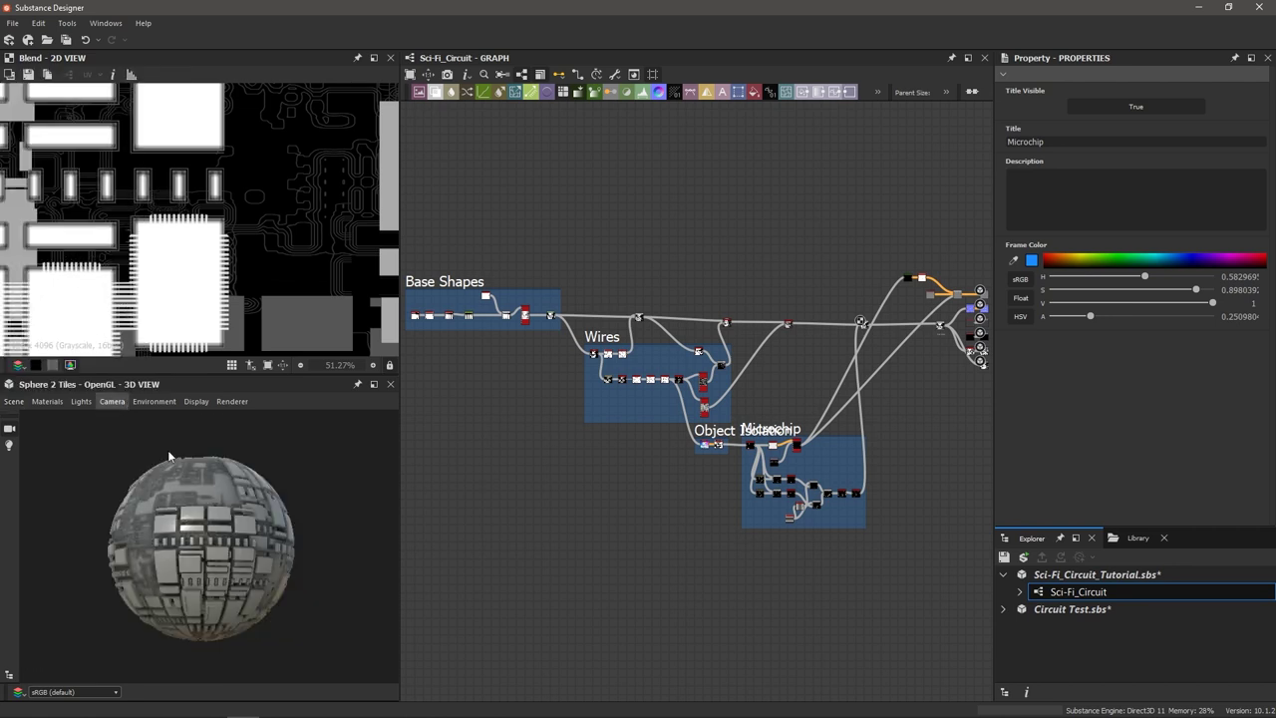
{"action": "left_click_drag", "start_coordinate": [168, 455], "coordinate": [240, 520]}
{"action": "scroll", "coordinate": [229, 494], "scroll_direction": "up", "scroll_amount": 3}
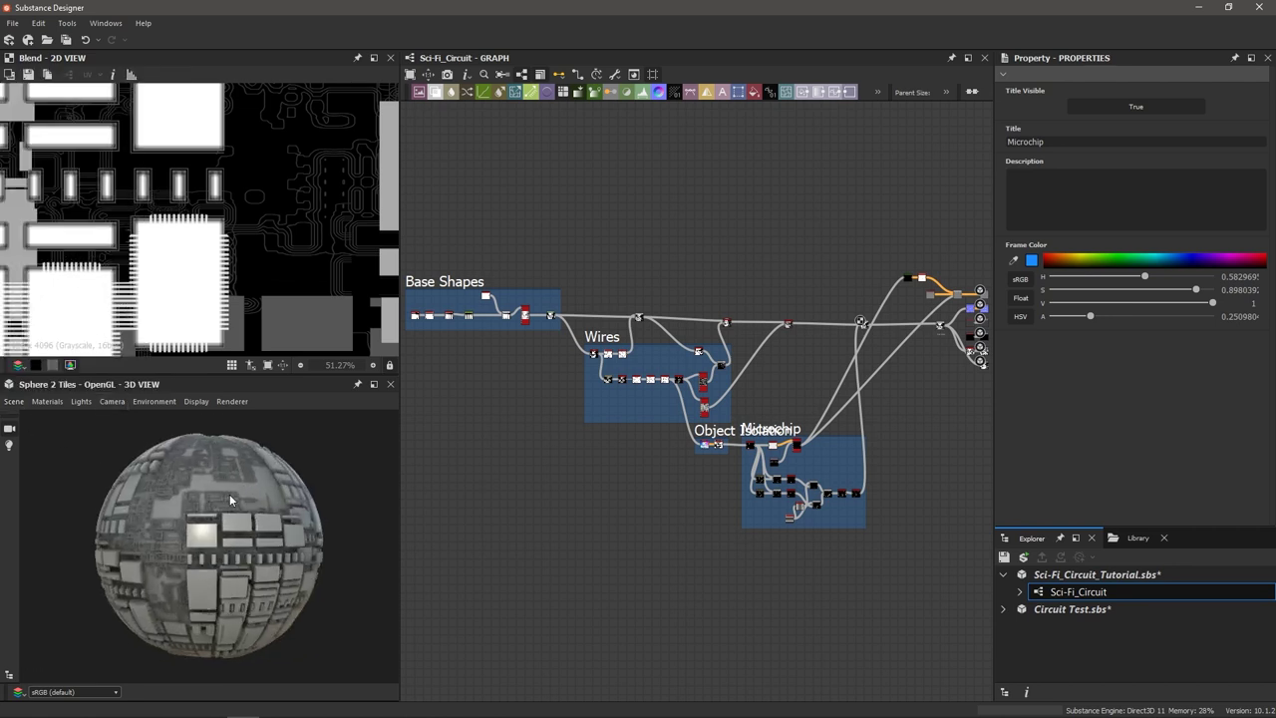
Edit the 3D view's Default material and set its global Tiling to 2.
{"action": "left_click", "coordinate": [13, 402]}
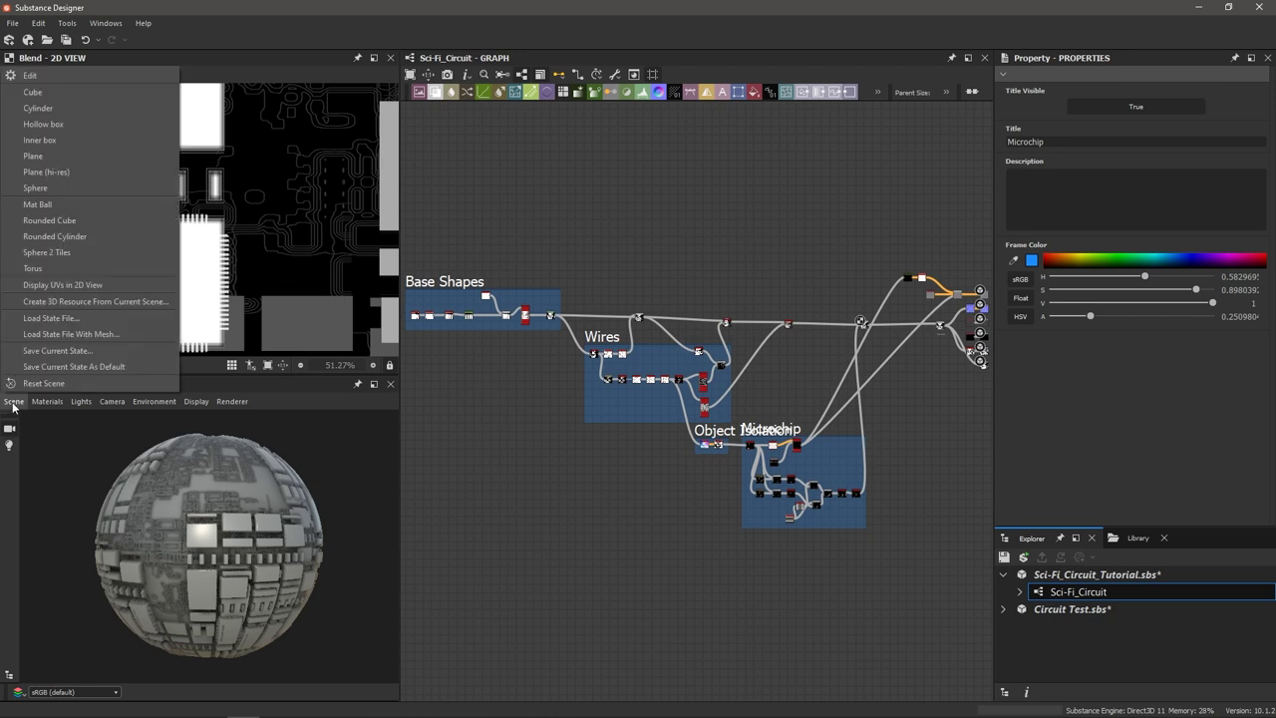
{"action": "mouse_move", "coordinate": [47, 401]}
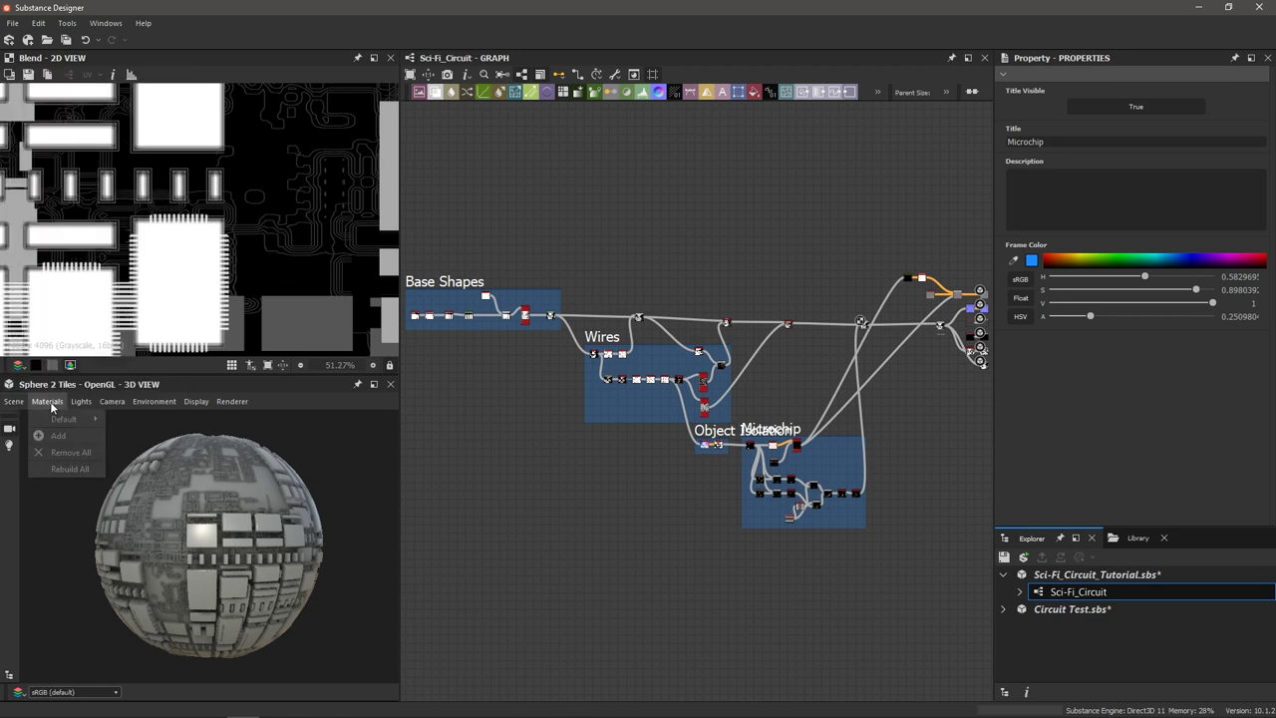
{"action": "left_click", "coordinate": [137, 421]}
{"action": "scroll", "coordinate": [1108, 375], "scroll_direction": "down", "scroll_amount": 10}
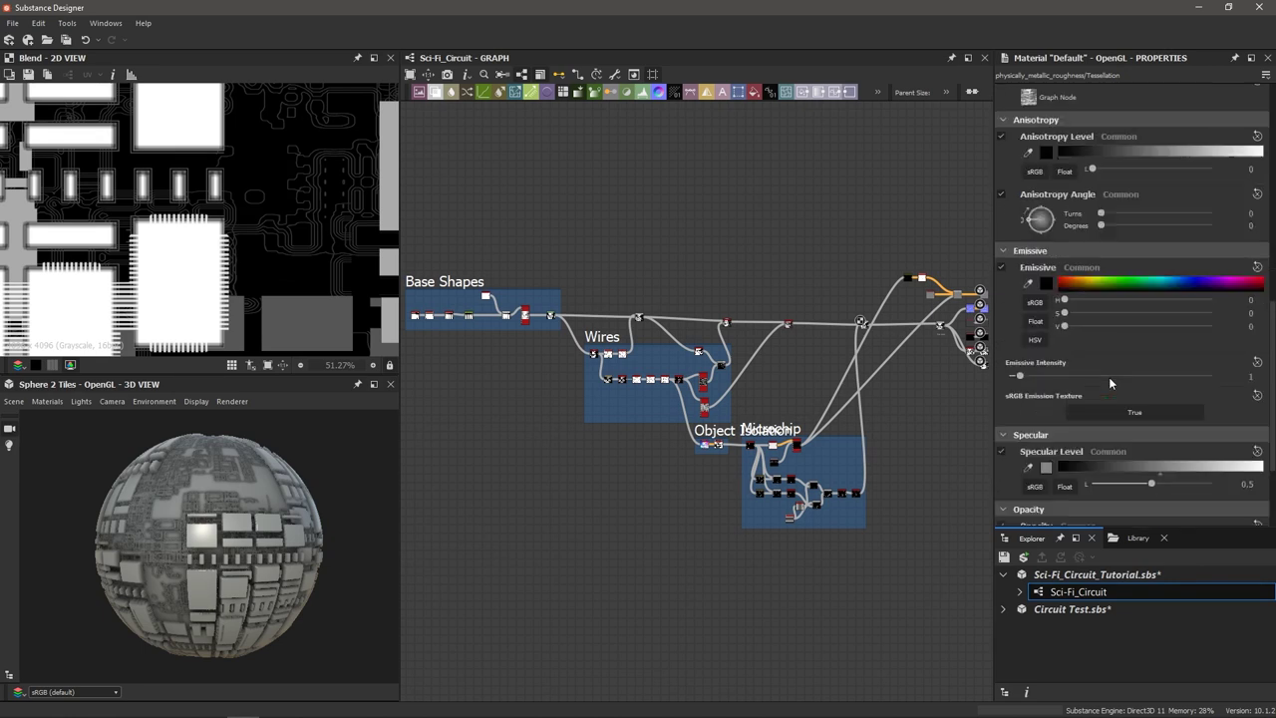
{"action": "scroll", "coordinate": [1108, 377], "scroll_direction": "down", "scroll_amount": 3}
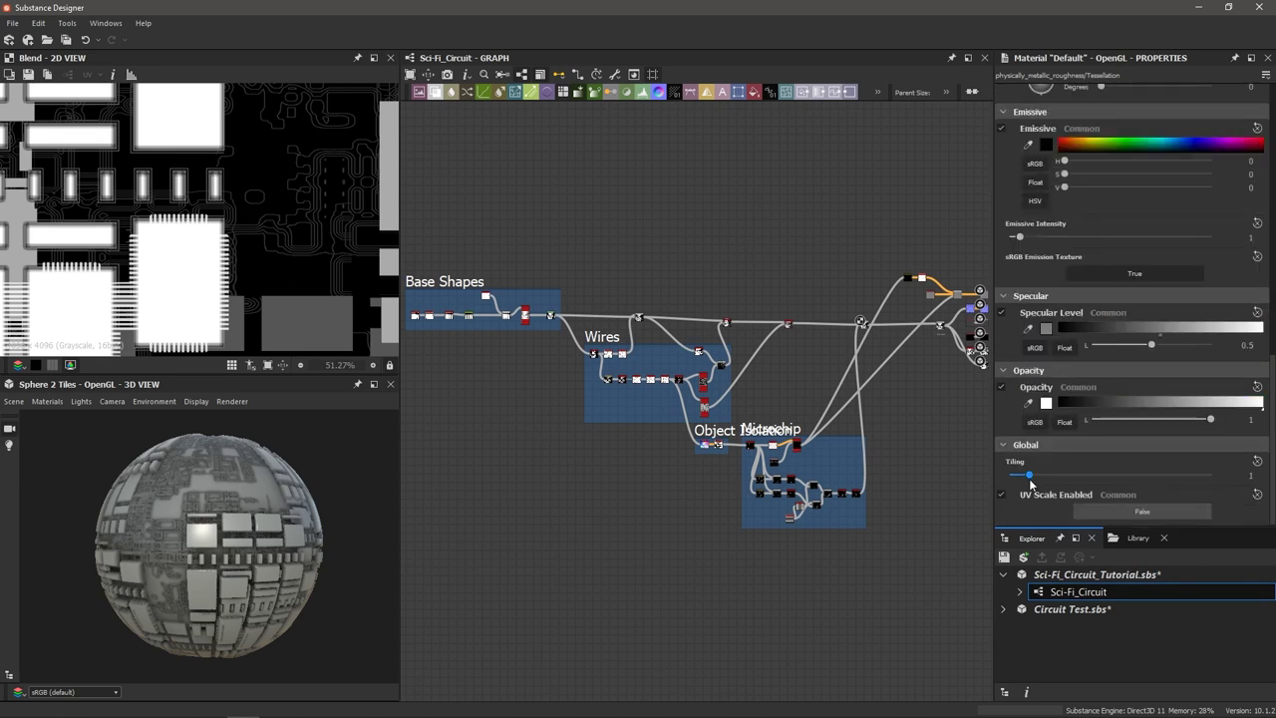
{"action": "left_click_drag", "start_coordinate": [1030, 482], "coordinate": [1045, 484]}
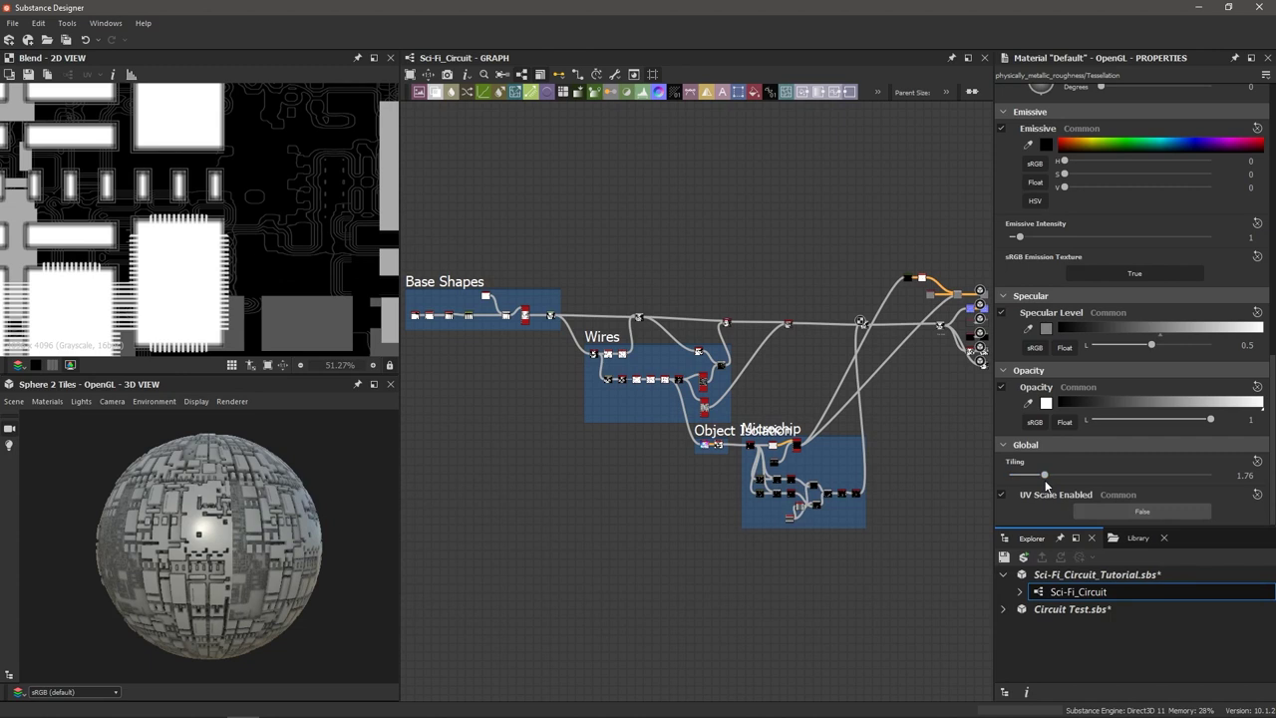
{"action": "left_click", "coordinate": [1045, 483]}
{"action": "key", "text": "Return"}
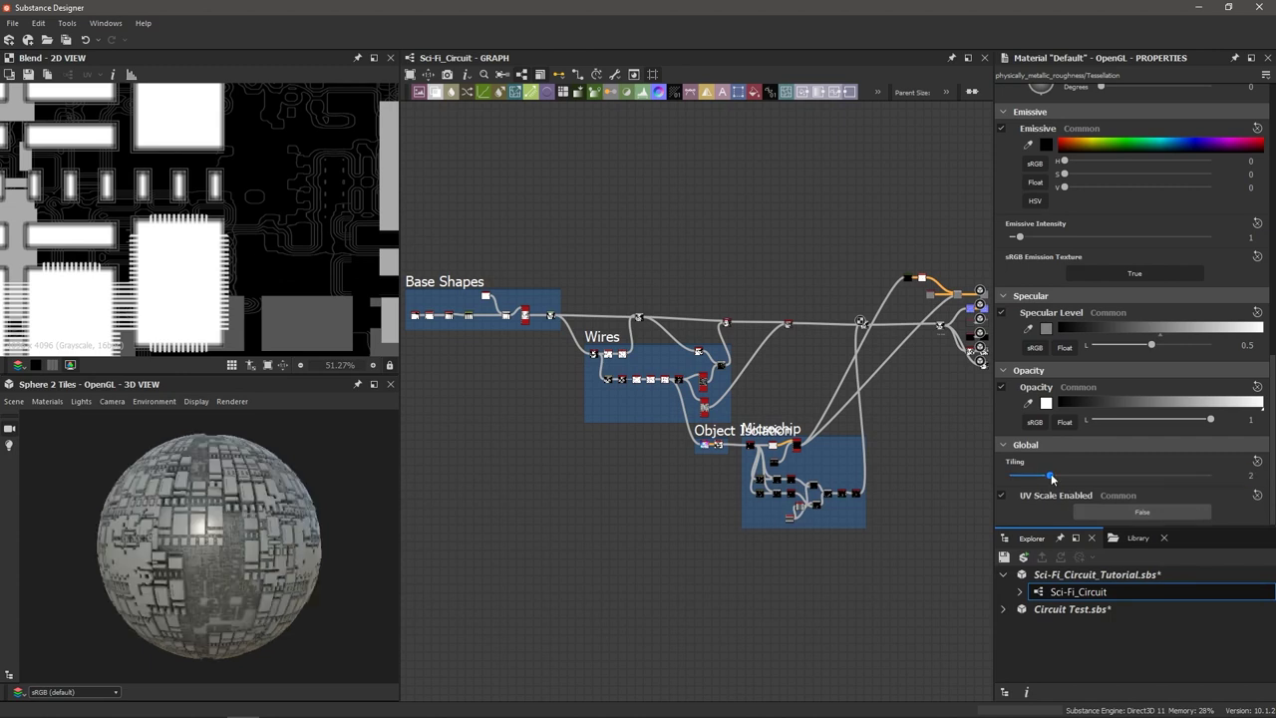
Examine the circuit surface on the sphere up close from several angles and review the Microchip frame in the graph.
{"action": "scroll", "coordinate": [223, 543], "scroll_direction": "up", "scroll_amount": 3}
{"action": "left_click_drag", "start_coordinate": [223, 542], "coordinate": [279, 523]}
{"action": "scroll", "coordinate": [309, 535], "scroll_direction": "up", "scroll_amount": 3}
{"action": "scroll", "coordinate": [309, 535], "scroll_direction": "down", "scroll_amount": 3}
{"action": "scroll", "coordinate": [192, 544], "scroll_direction": "up", "scroll_amount": 3}
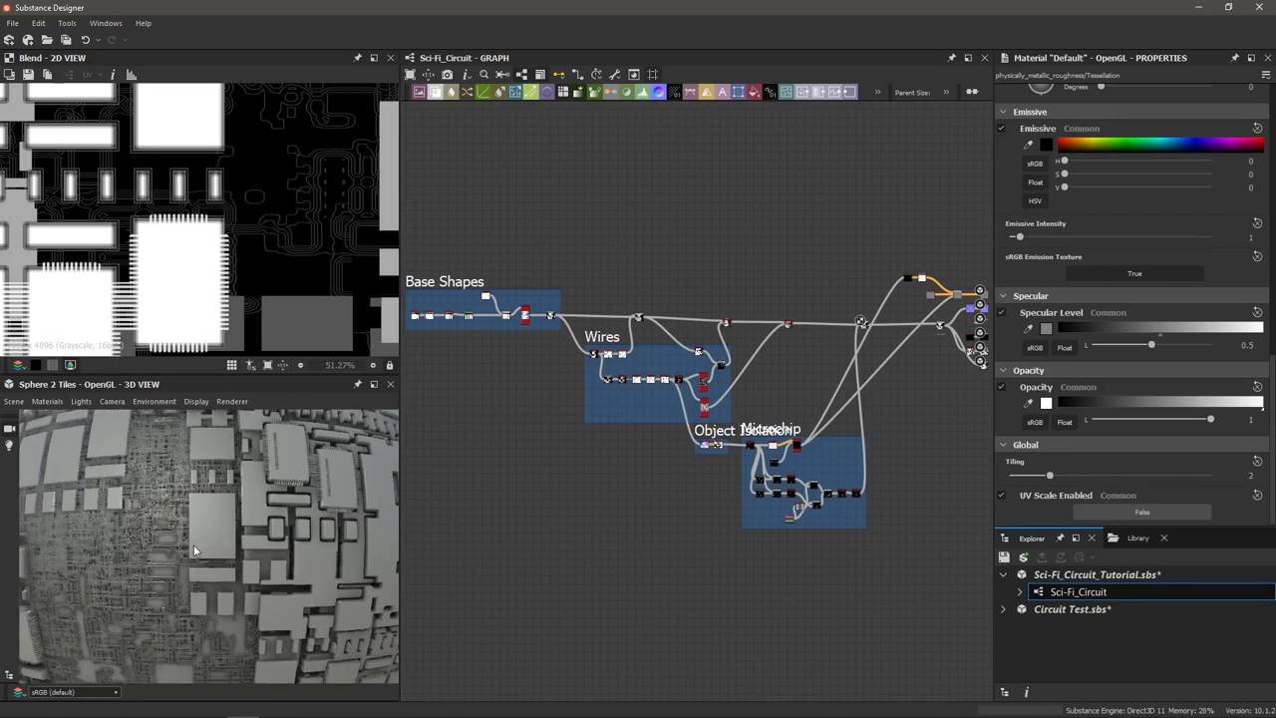
{"action": "left_click_drag", "start_coordinate": [193, 547], "coordinate": [279, 521]}
{"action": "scroll", "coordinate": [241, 556], "scroll_direction": "down", "scroll_amount": 5}
{"action": "scroll", "coordinate": [234, 555], "scroll_direction": "up", "scroll_amount": 6}
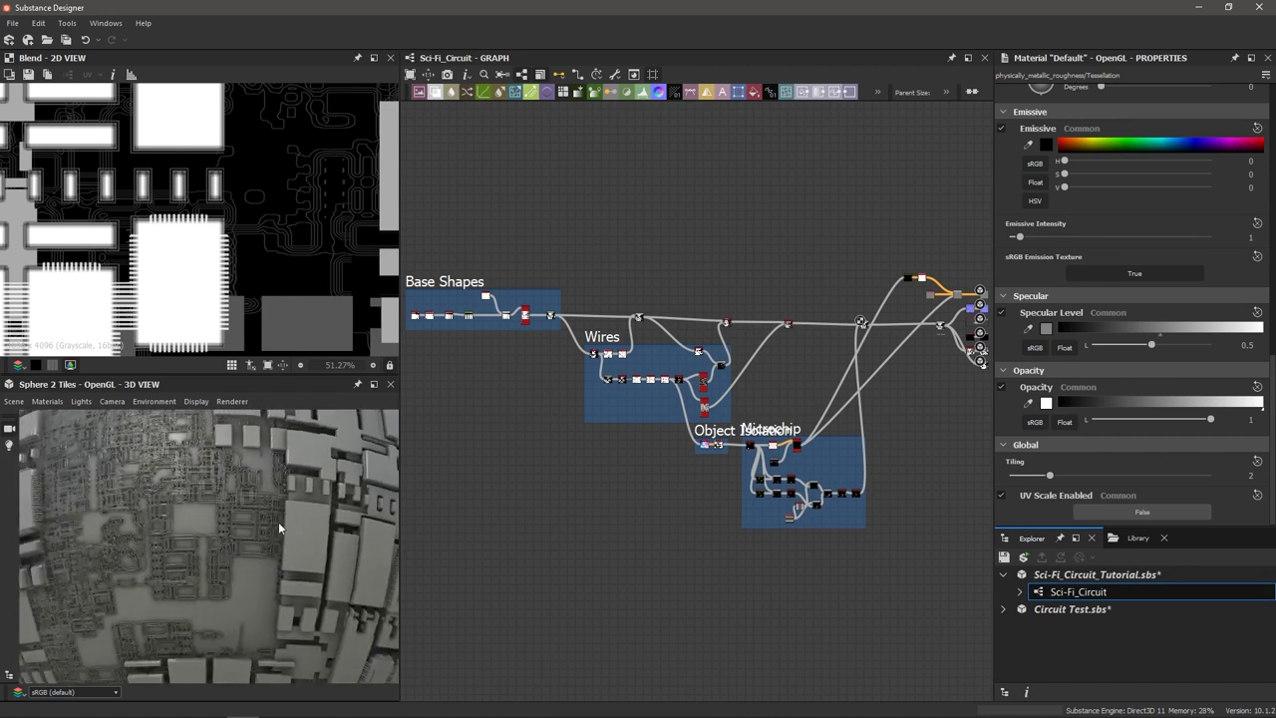
{"action": "middle_click_drag", "start_coordinate": [643, 419], "coordinate": [644, 422]}
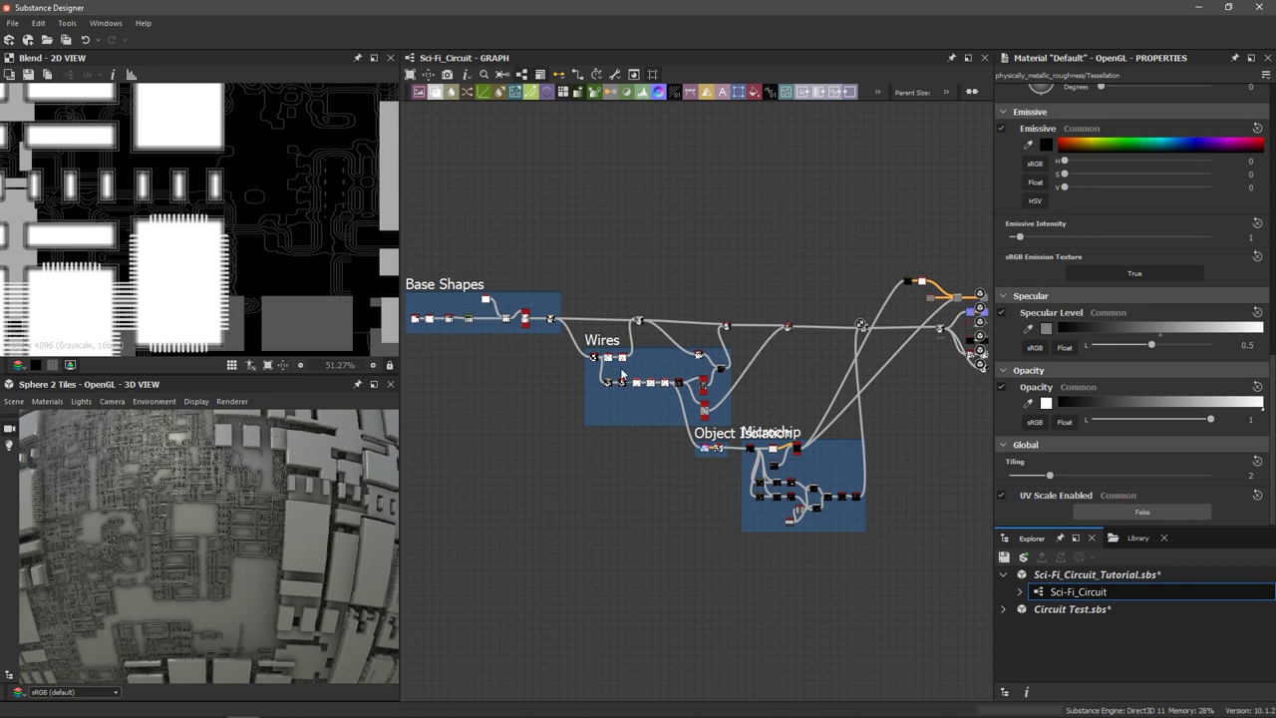
{"action": "scroll", "coordinate": [871, 495], "scroll_direction": "up", "scroll_amount": 5}
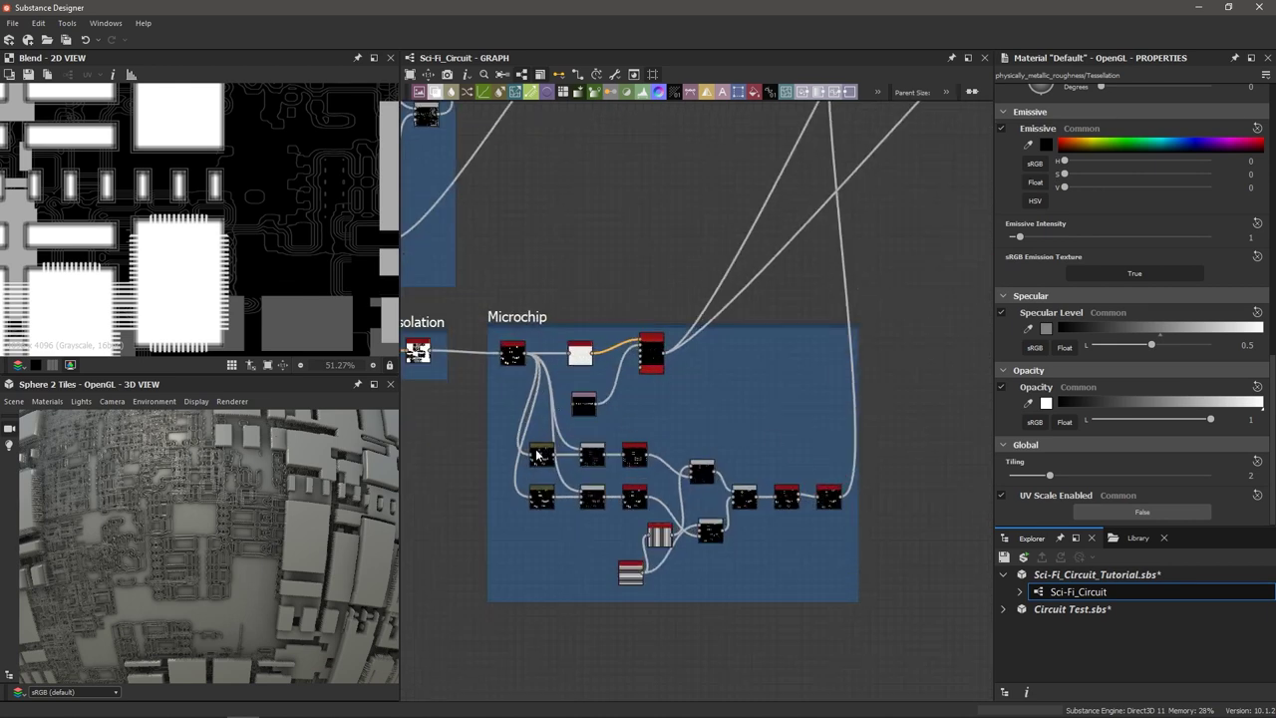
{"action": "scroll", "coordinate": [539, 456], "scroll_direction": "down", "scroll_amount": 6}
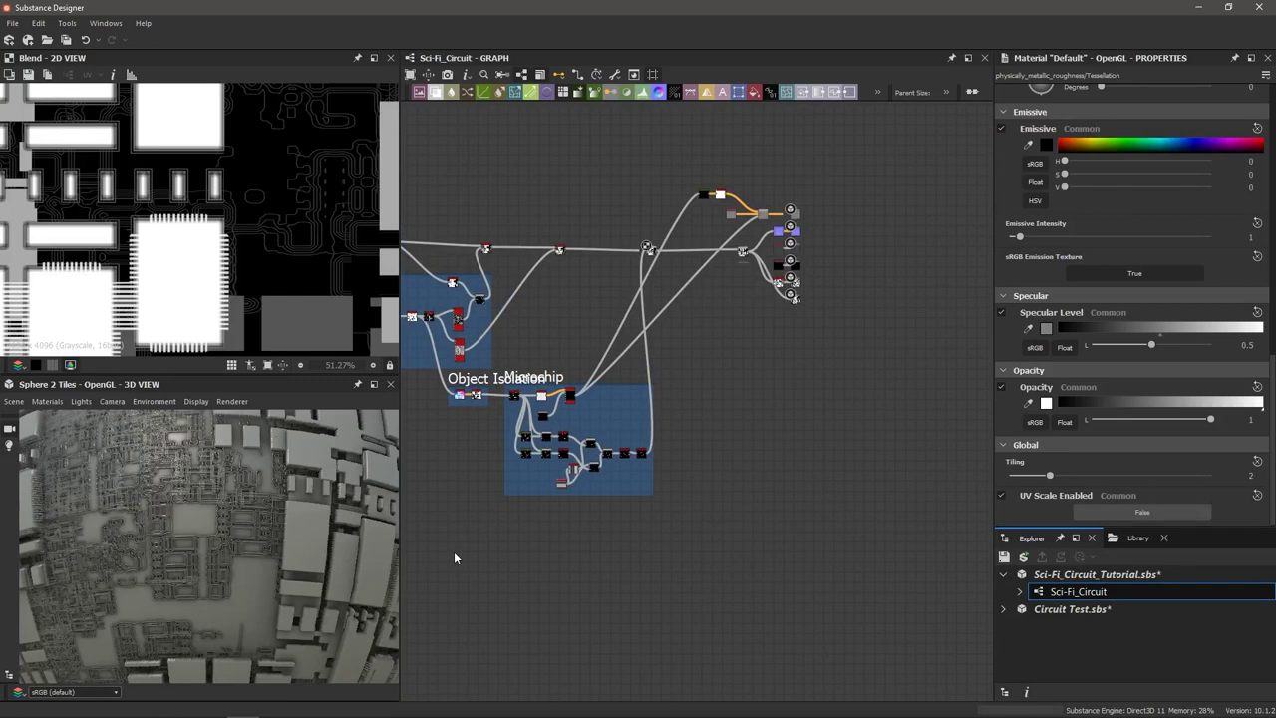